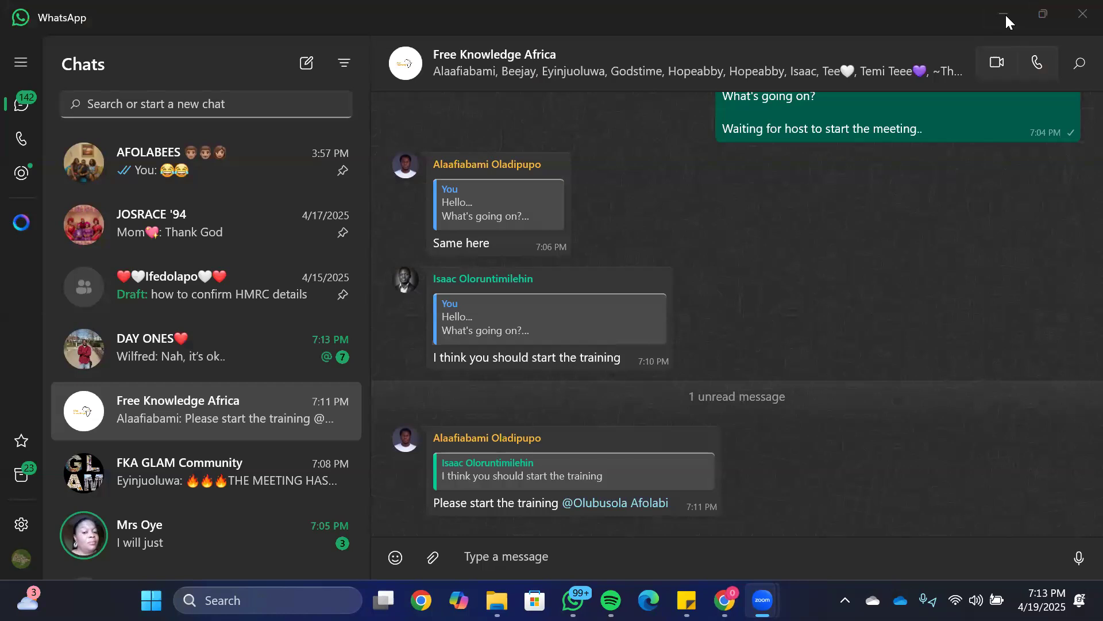
Step: Minimize WhatsApp and File Explorer, and switch to the open Wikisource tab in Chrome
click(982, 16)
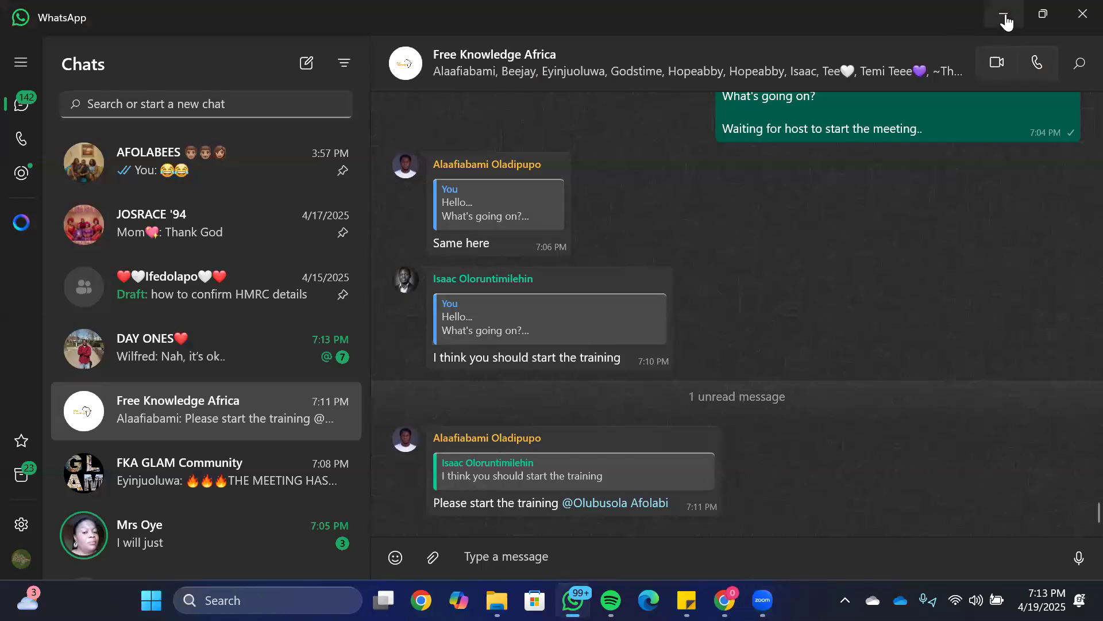
click(1005, 17)
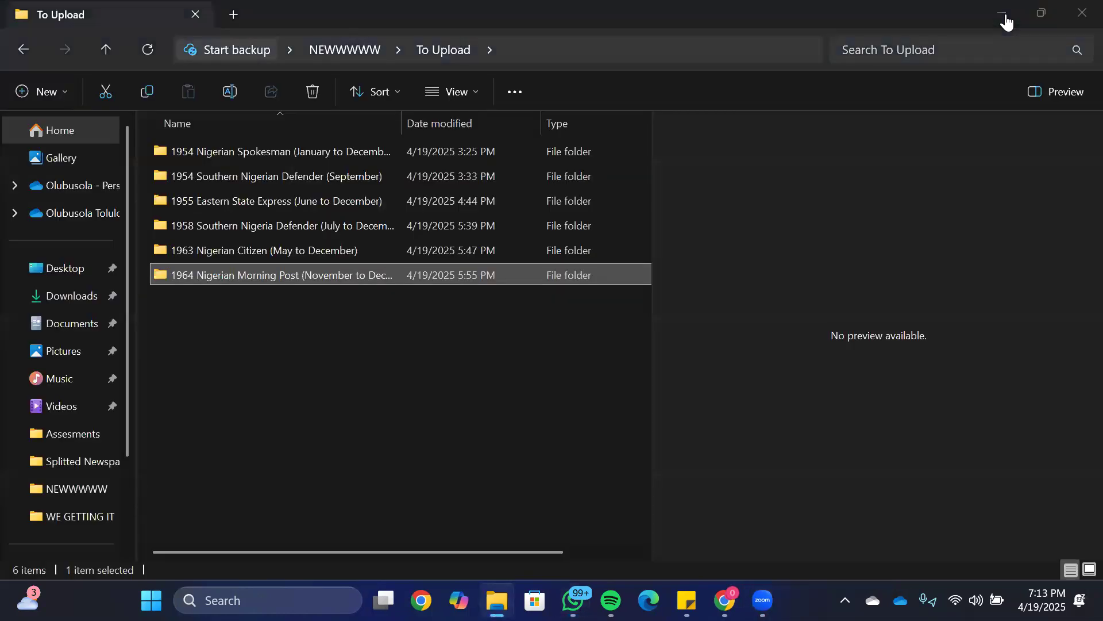
click(1005, 17)
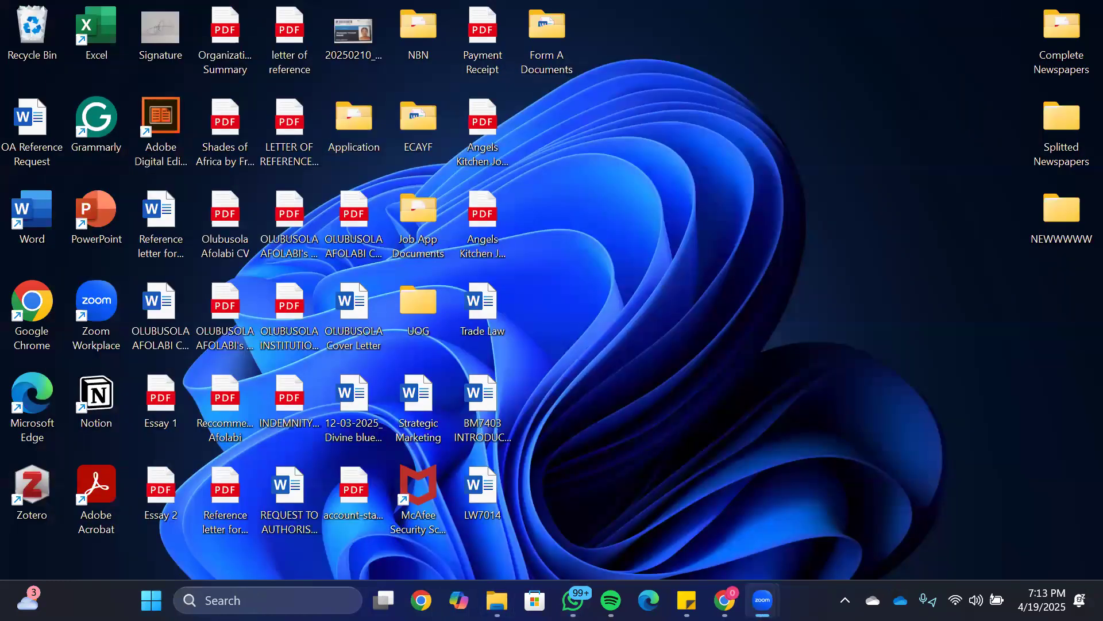
click(724, 600)
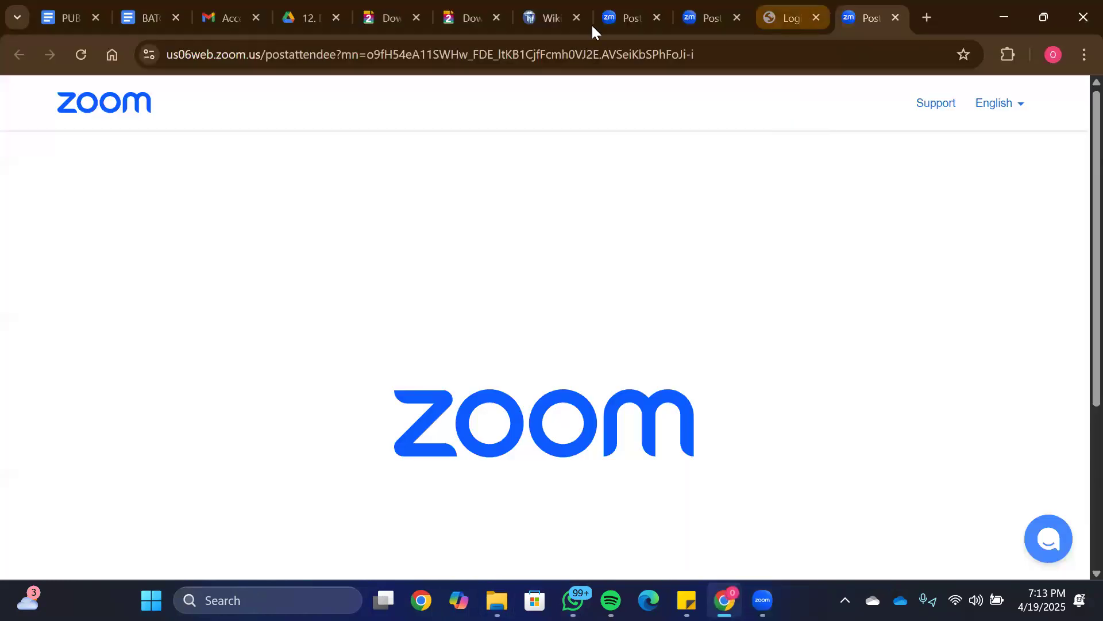
click(552, 23)
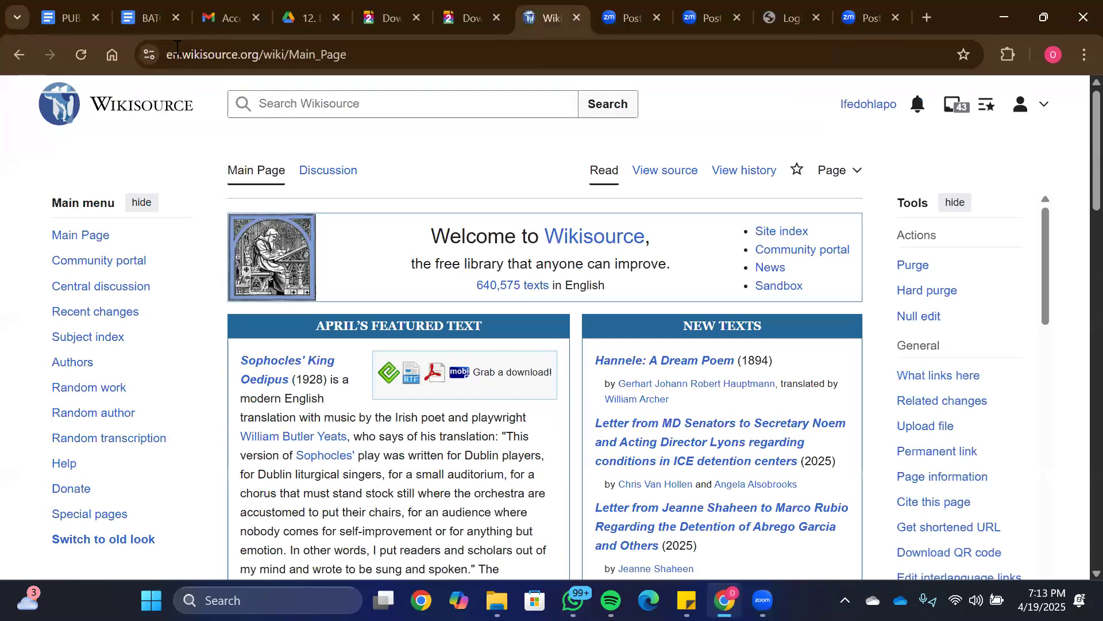
Step: Search Google for "wikisource" in a new tab and open the "Wikisource, the free library" result
click(930, 15)
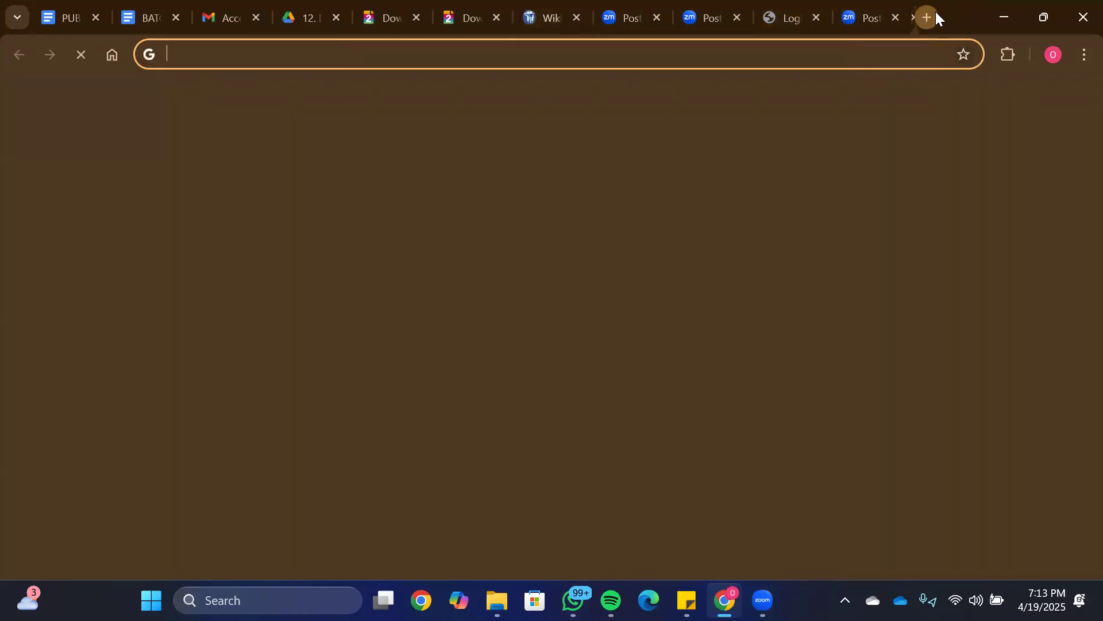
click(469, 334)
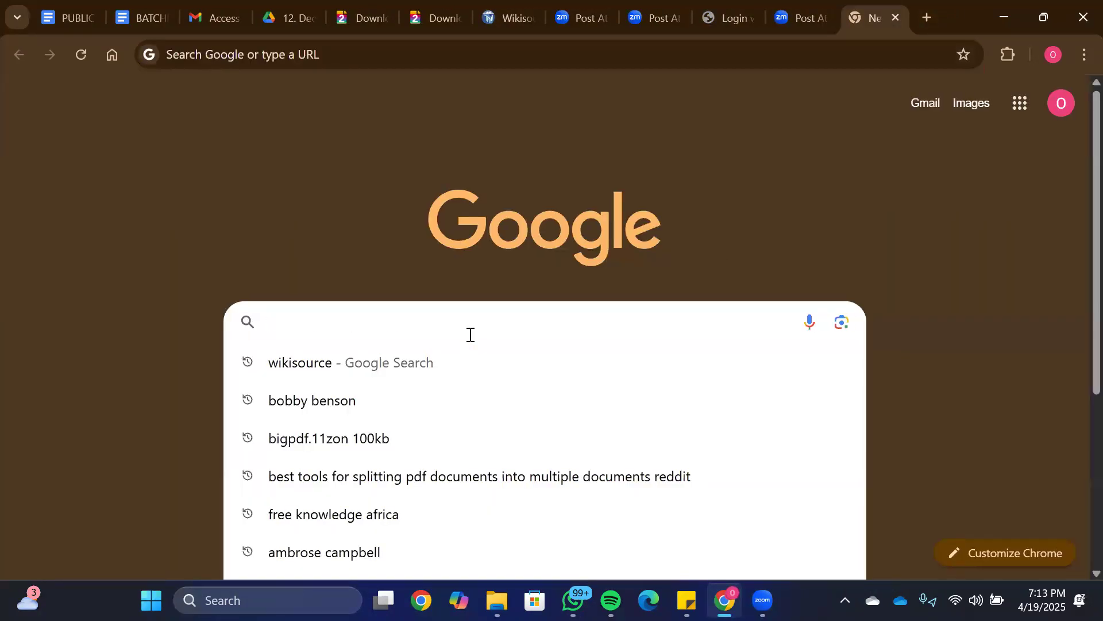
text(wikisource)
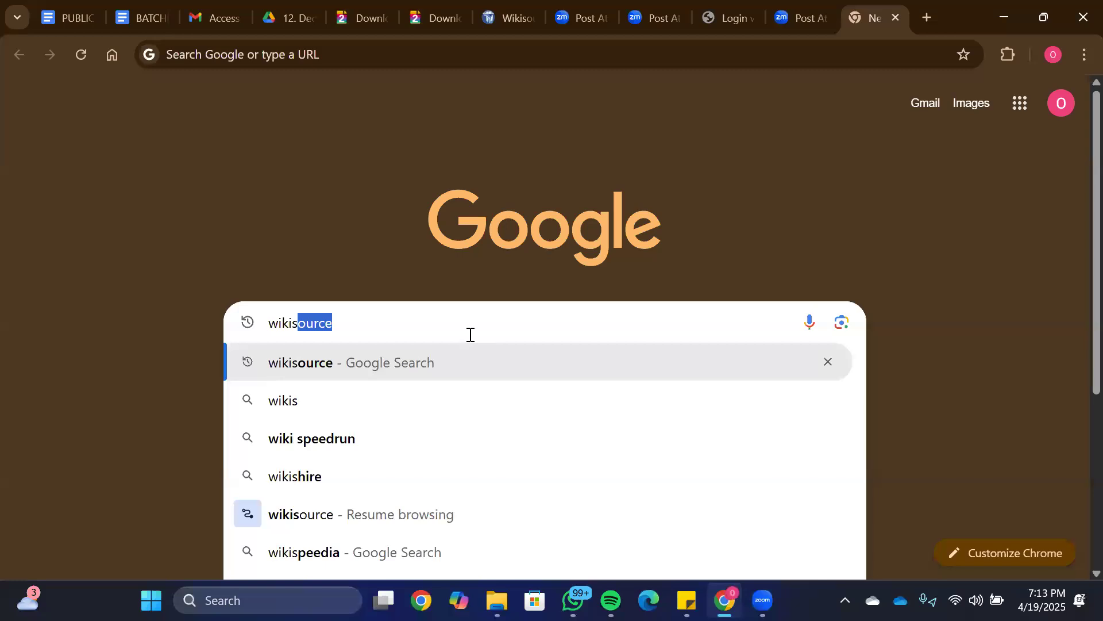
key(Return)
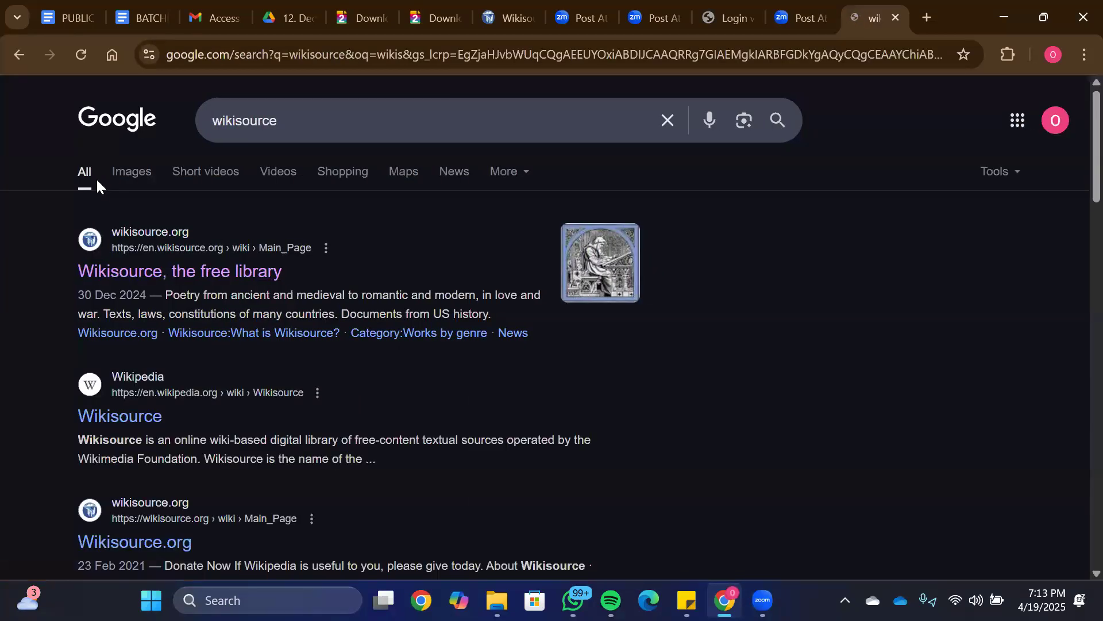
click(140, 274)
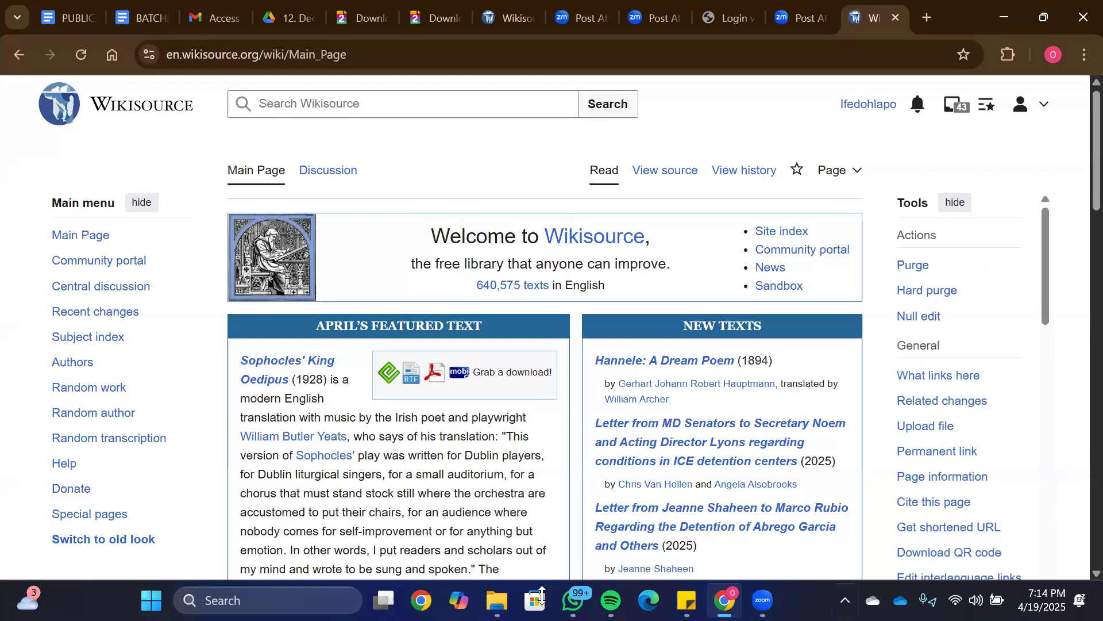
Step: Look over the Wikisource main page, including its header, featured text, new texts and current collaborations
scroll(1076, 197, down, 6)
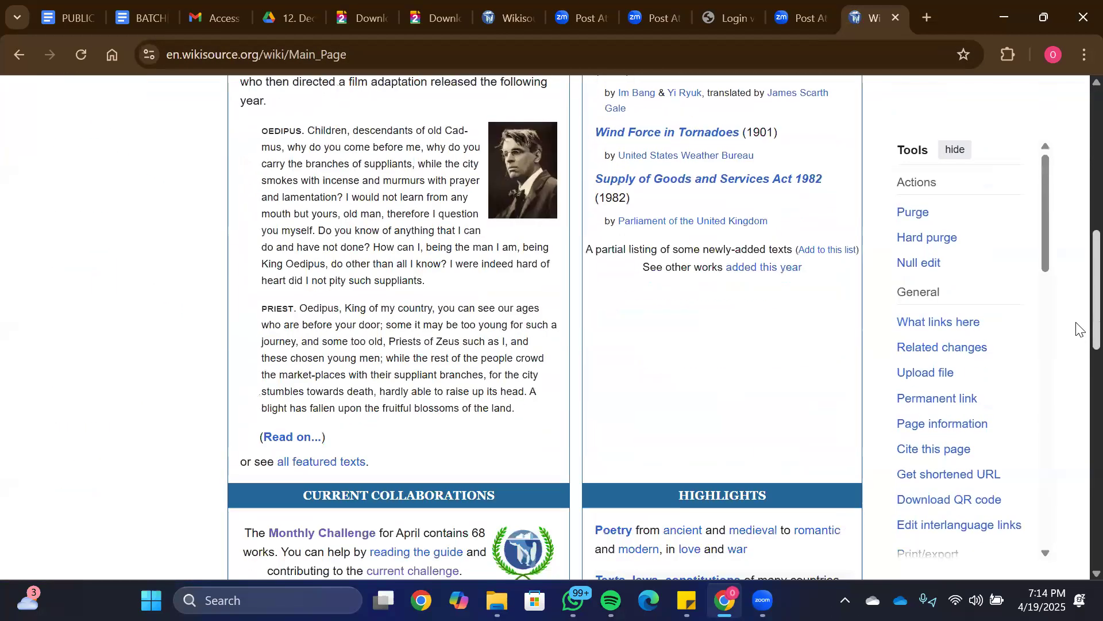
scroll(783, 158, up, 8)
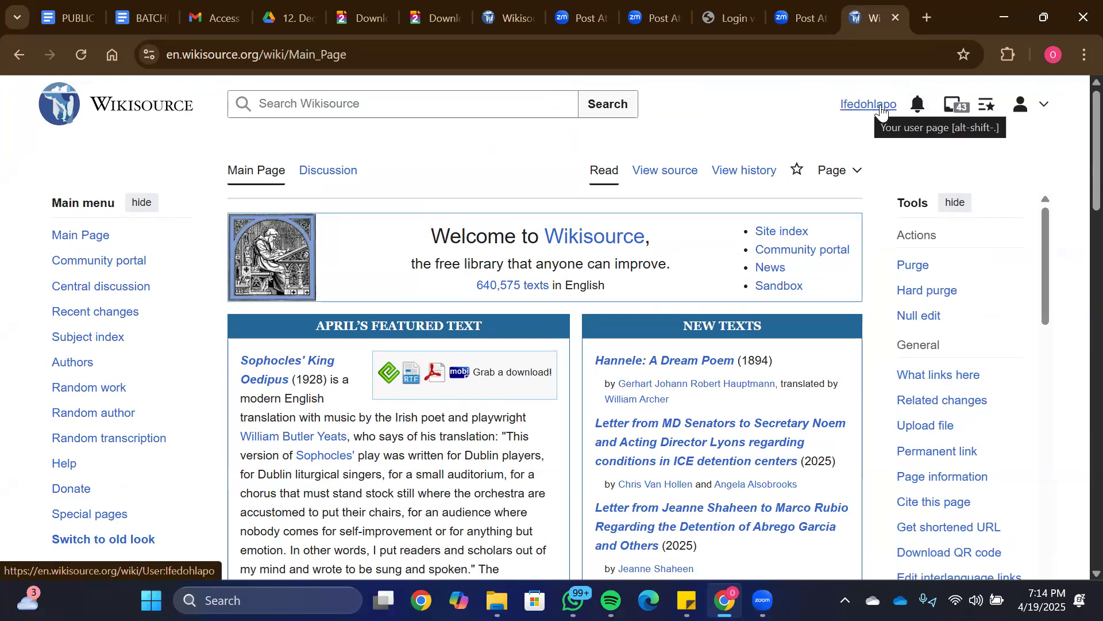
scroll(1079, 131, down, 5)
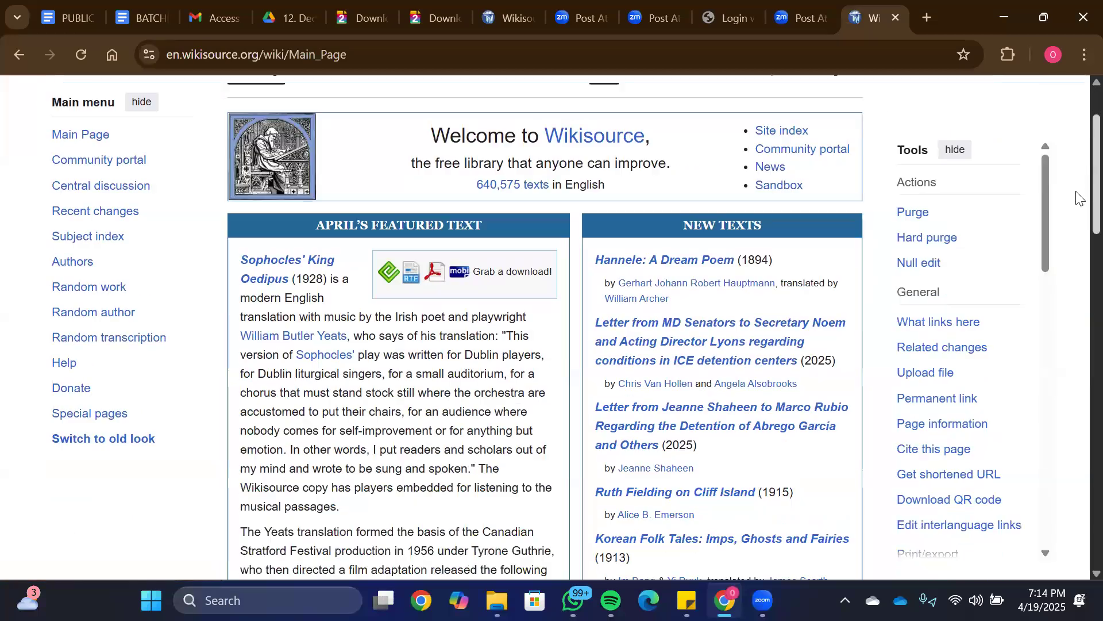
scroll(1079, 128, up, 5)
scroll(1080, 128, down, 1)
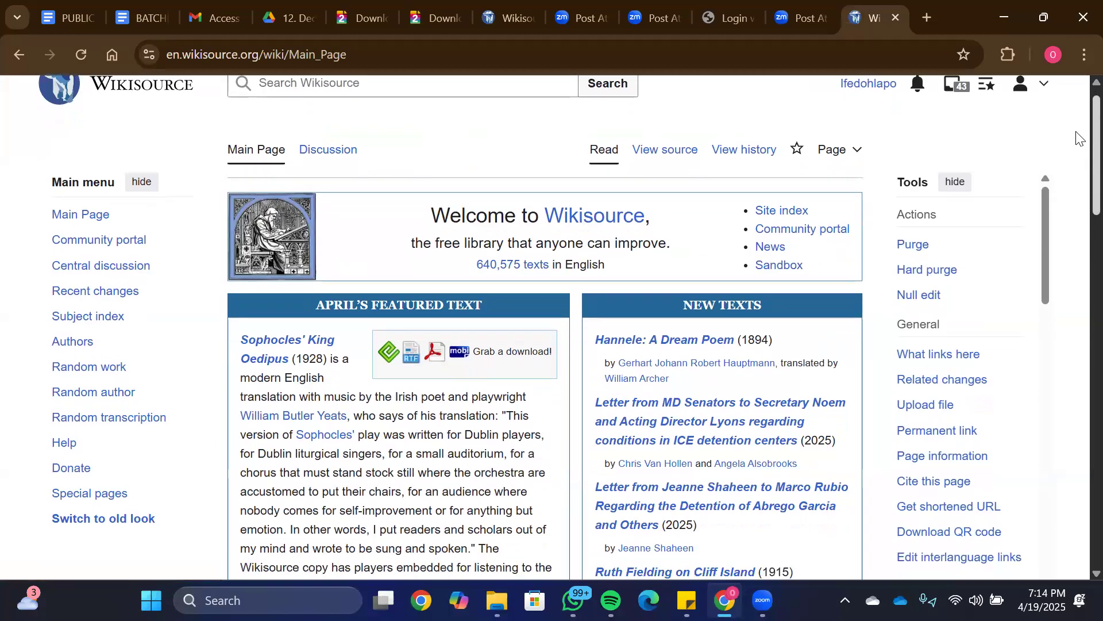
scroll(1079, 119, up, 1)
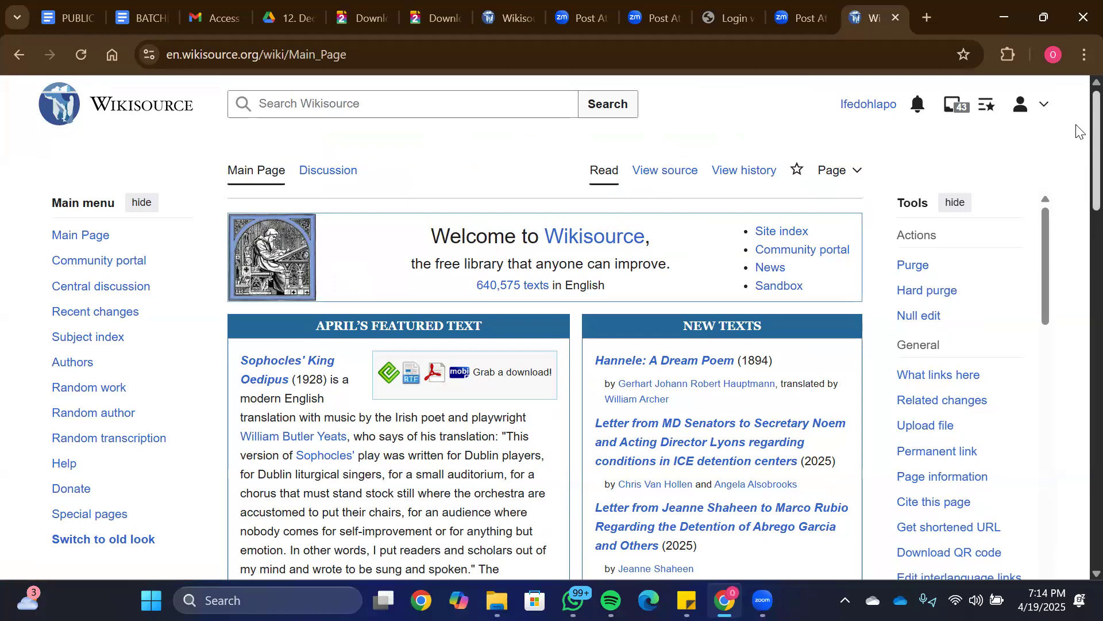
scroll(1078, 131, down, 1)
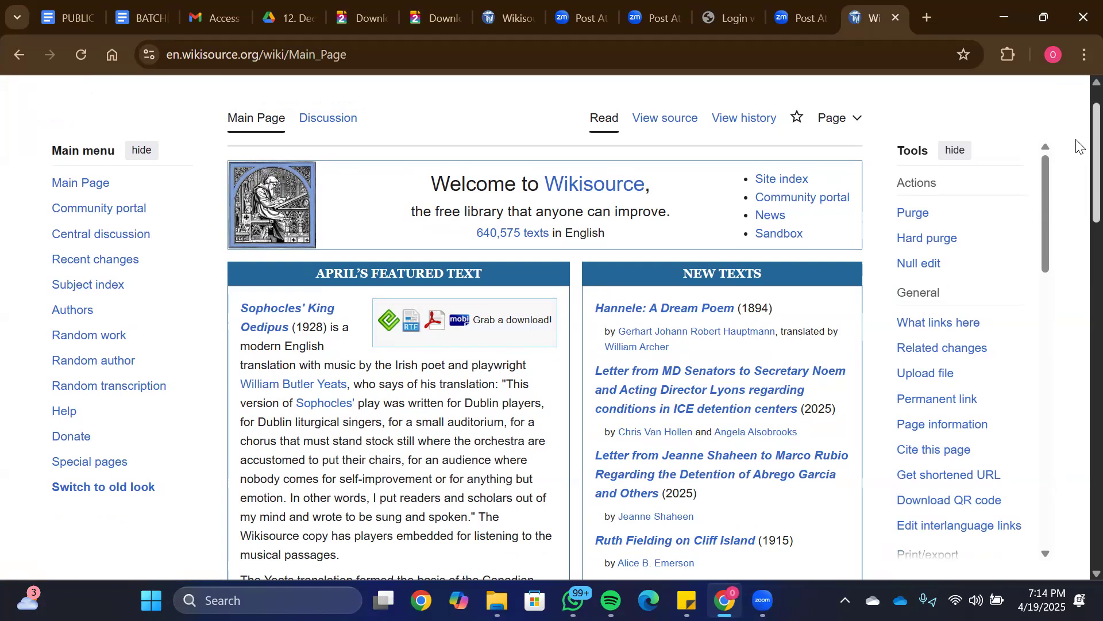
scroll(1078, 219, down, 8)
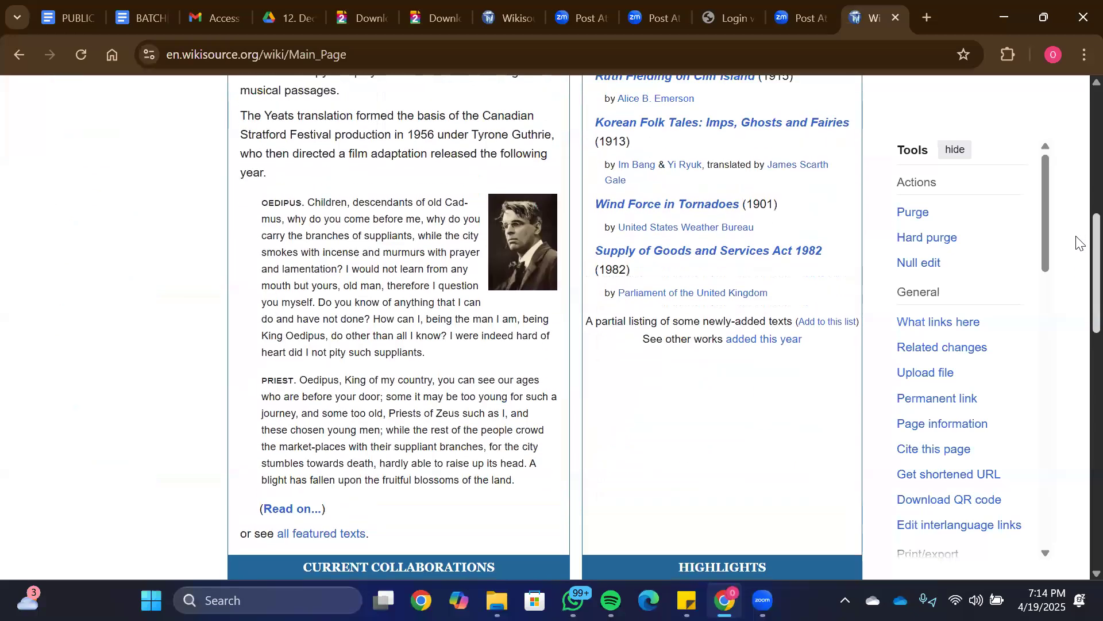
scroll(1078, 241, up, 5)
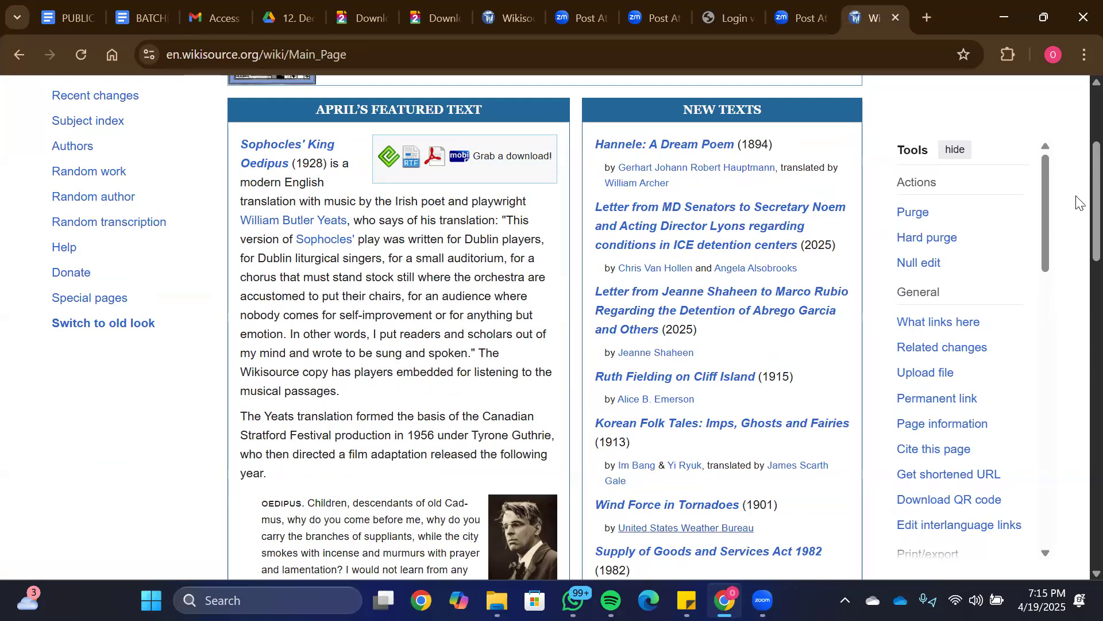
scroll(1078, 207, down, 3)
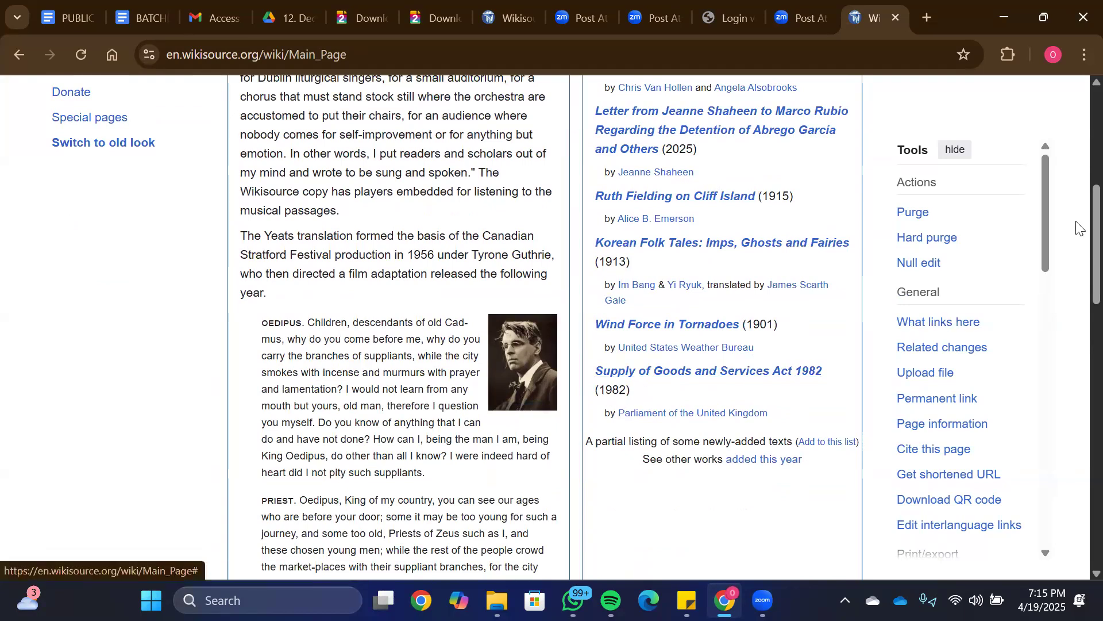
scroll(1077, 253, down, 4)
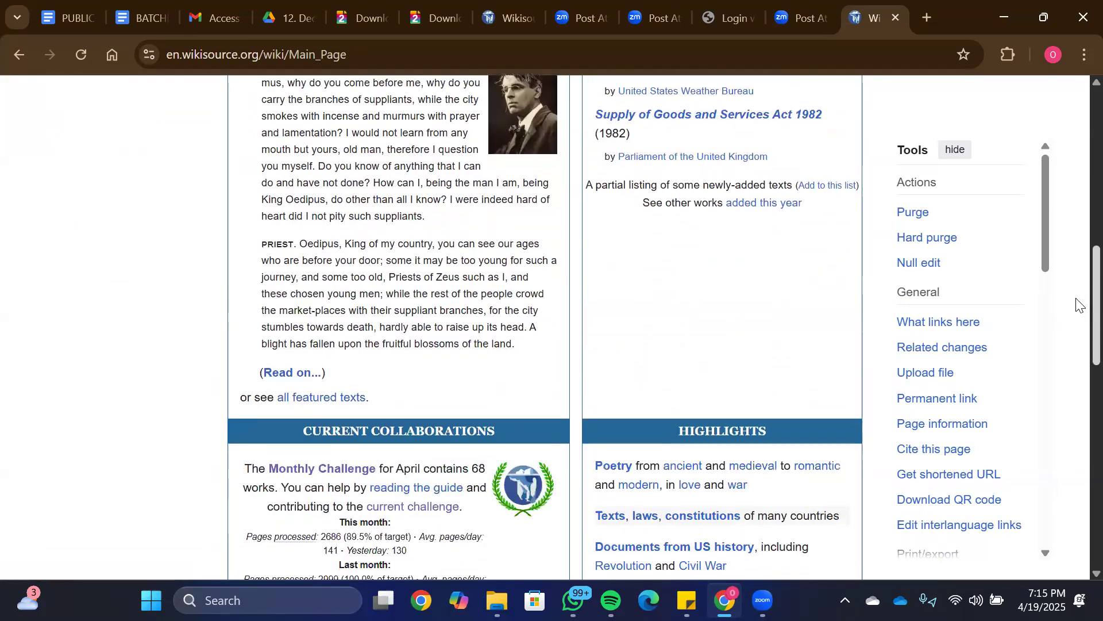
scroll(1077, 287, down, 3)
scroll(1077, 230, up, 12)
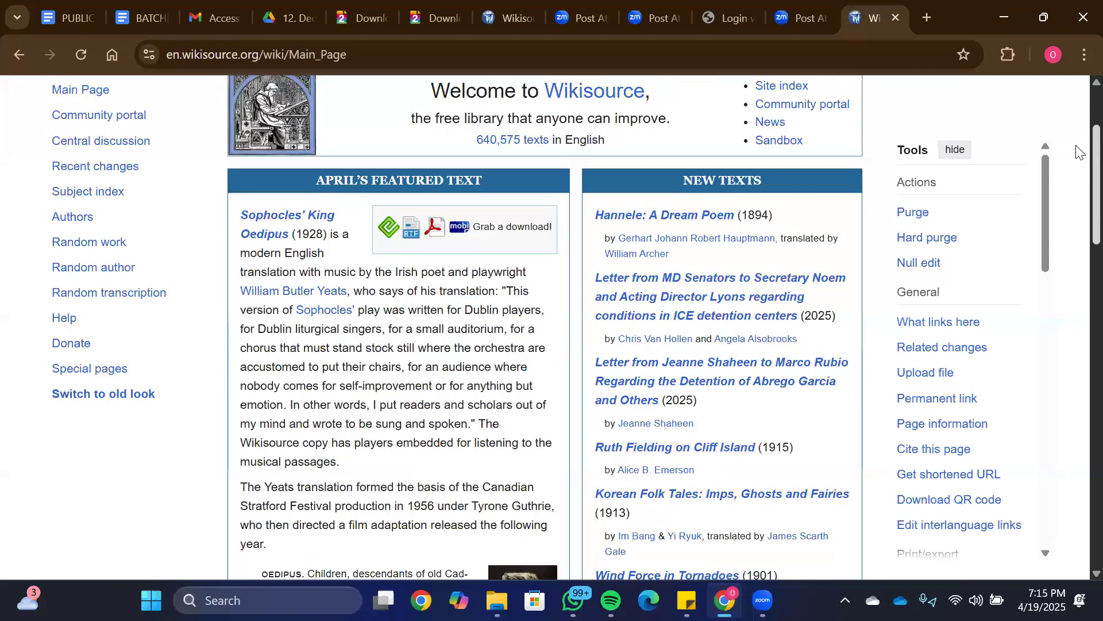
scroll(1077, 152, up, 3)
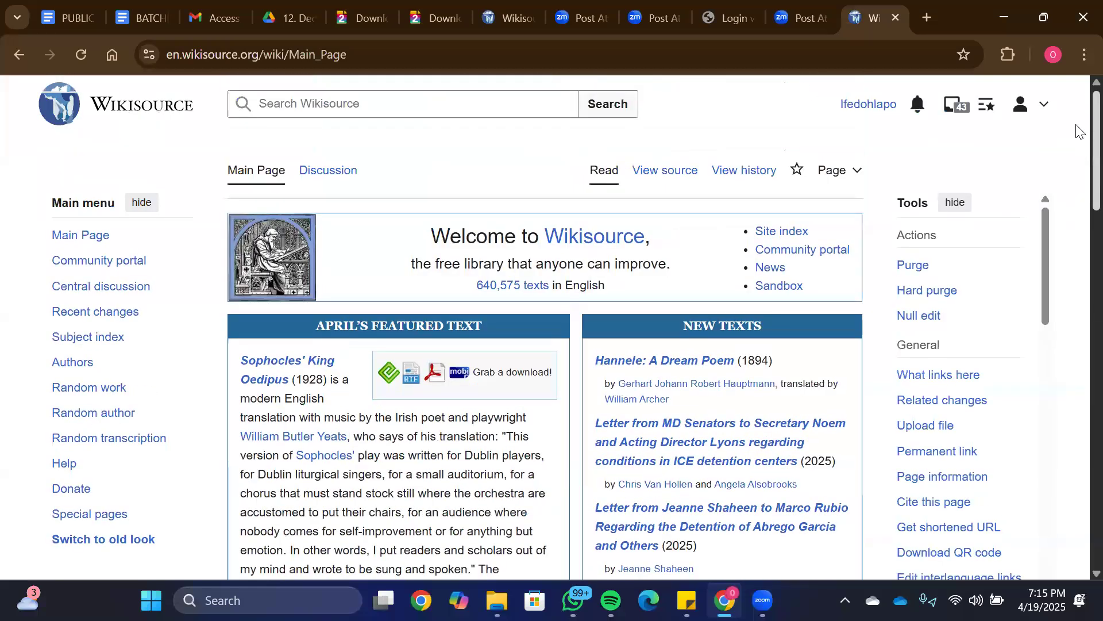
Step: Open the Proofread of the Month work, Love Poems and Others, and review its index page, contents and page statuses
scroll(1077, 172, down, 10)
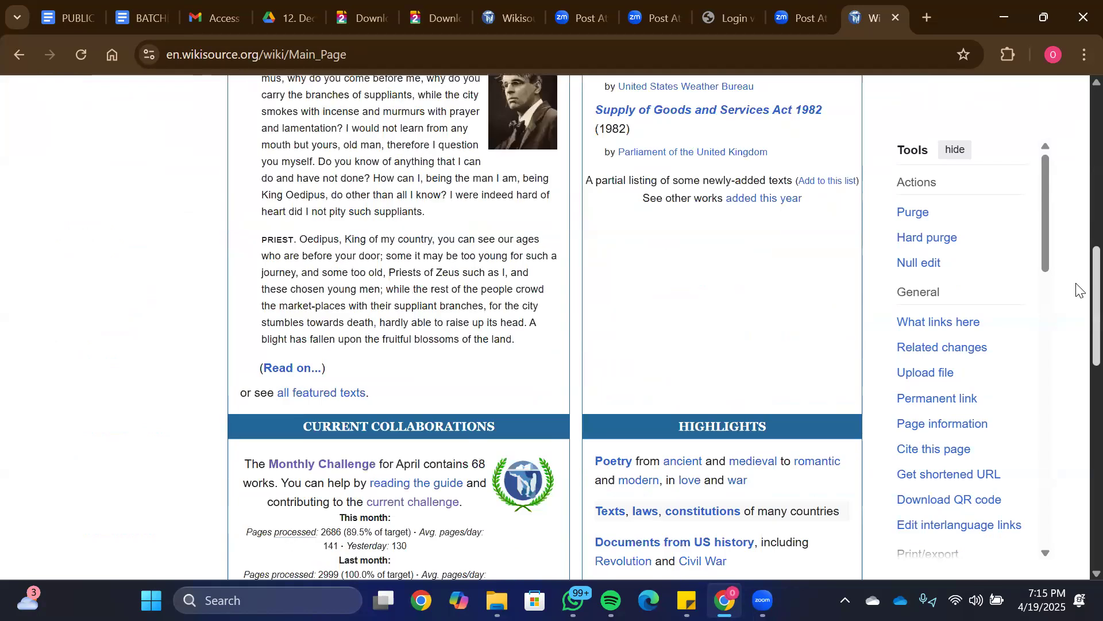
scroll(1078, 322, down, 5)
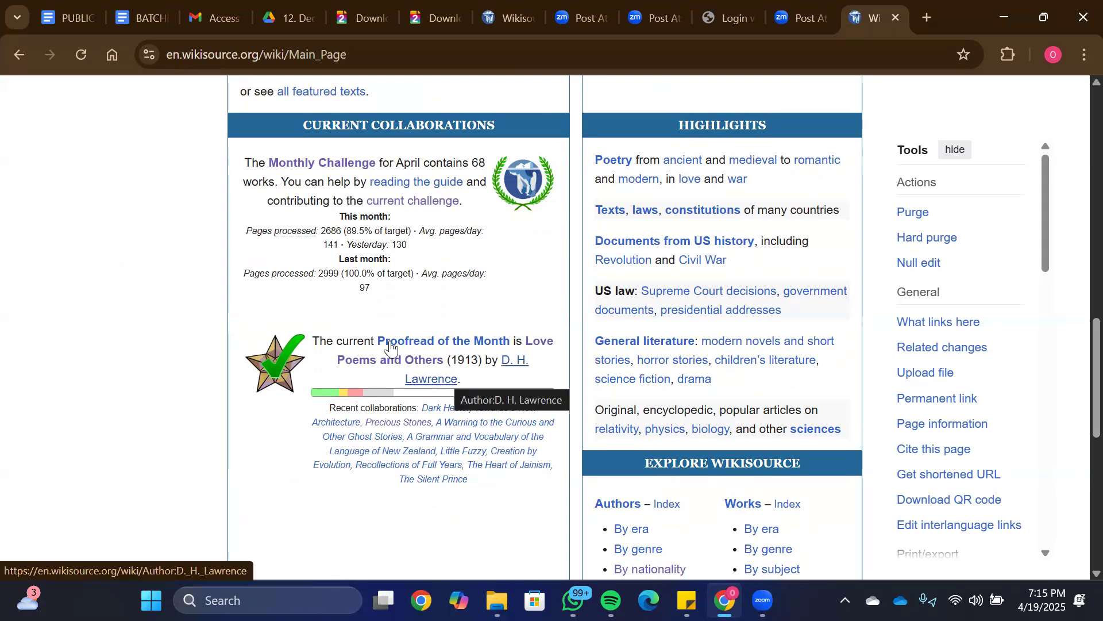
click(381, 364)
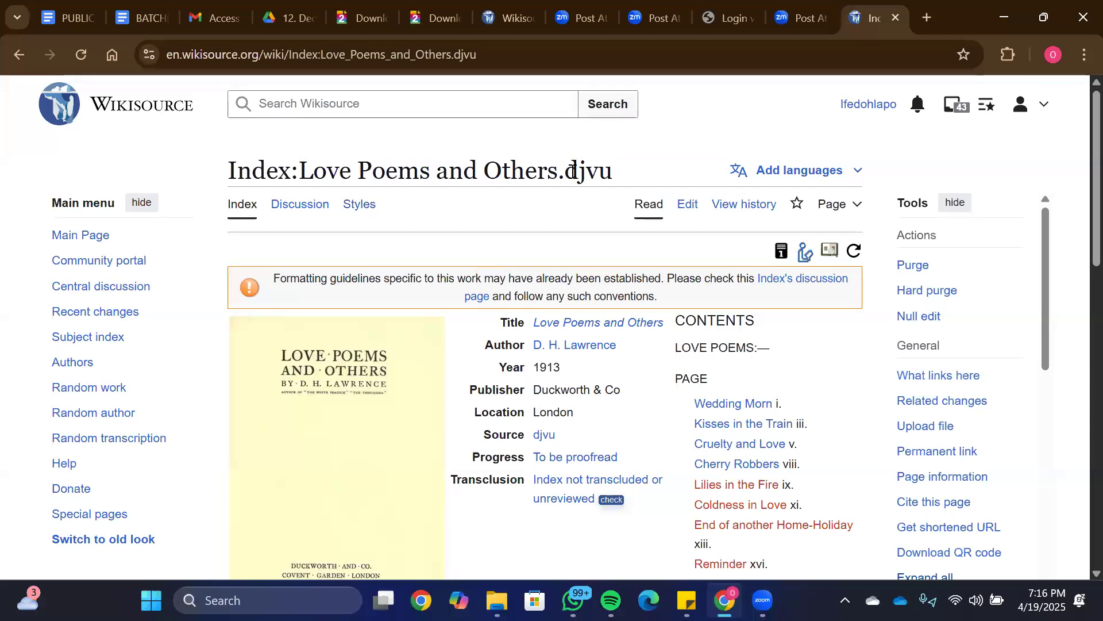
scroll(1076, 246, down, 5)
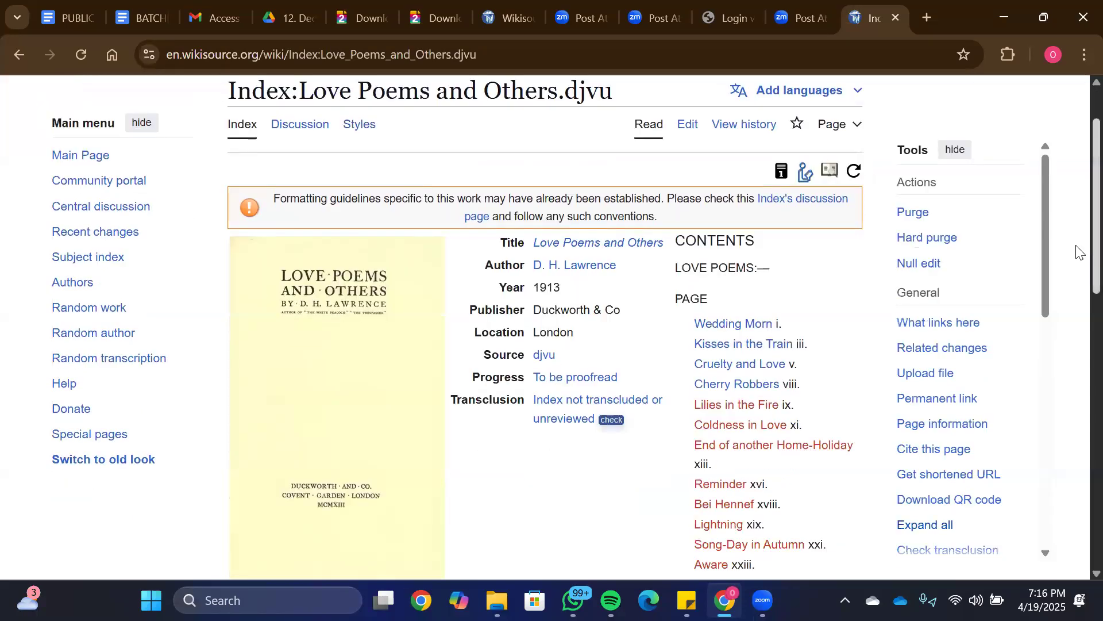
scroll(1077, 299, down, 2)
scroll(1076, 108, down, 1)
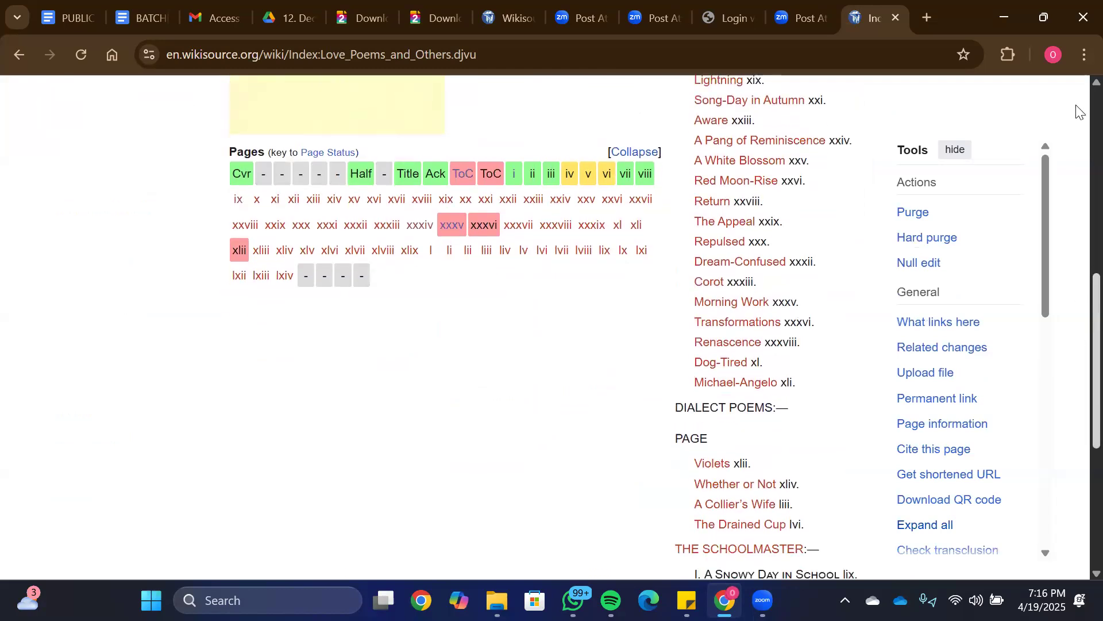
scroll(1078, 113, up, 10)
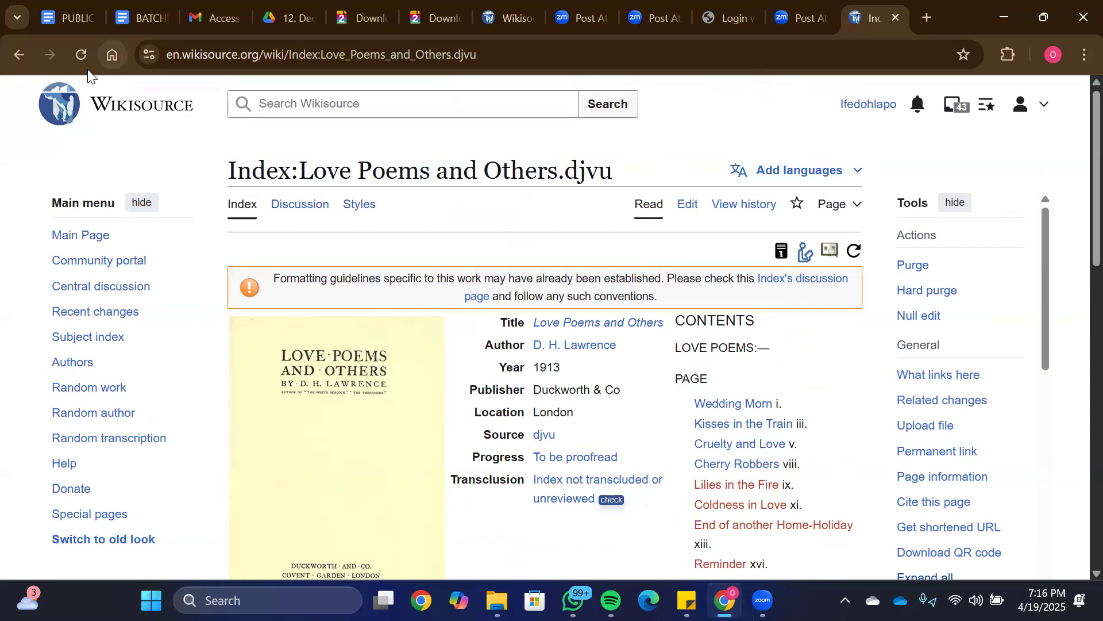
Step: Return to the Wikisource main page and open the authors by nationality listing under Explore Wikisource
click(94, 236)
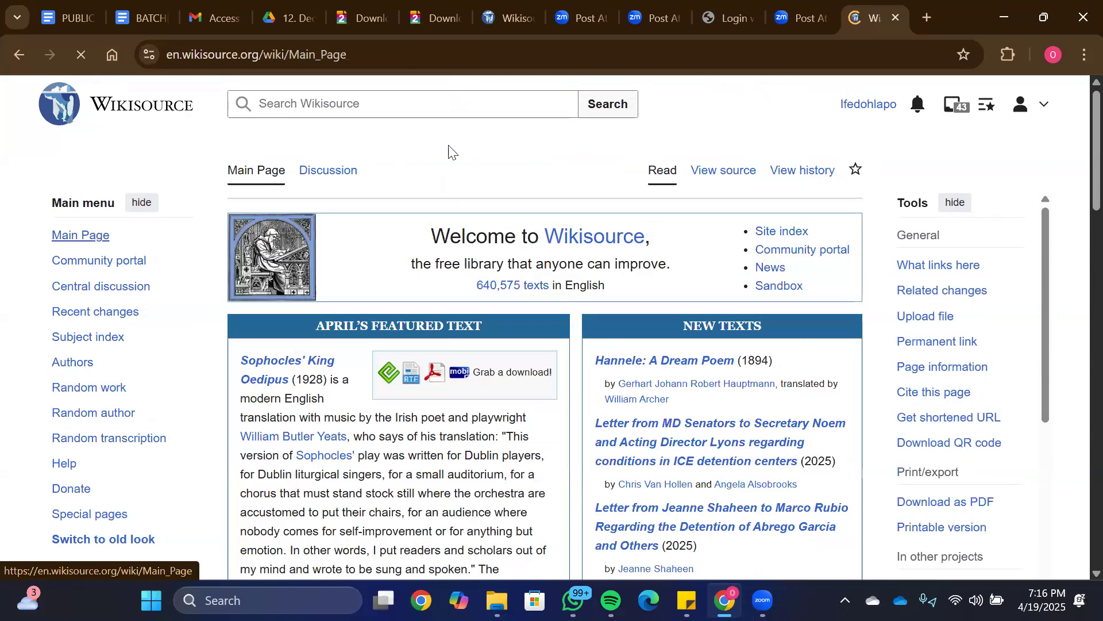
scroll(1078, 307, down, 10)
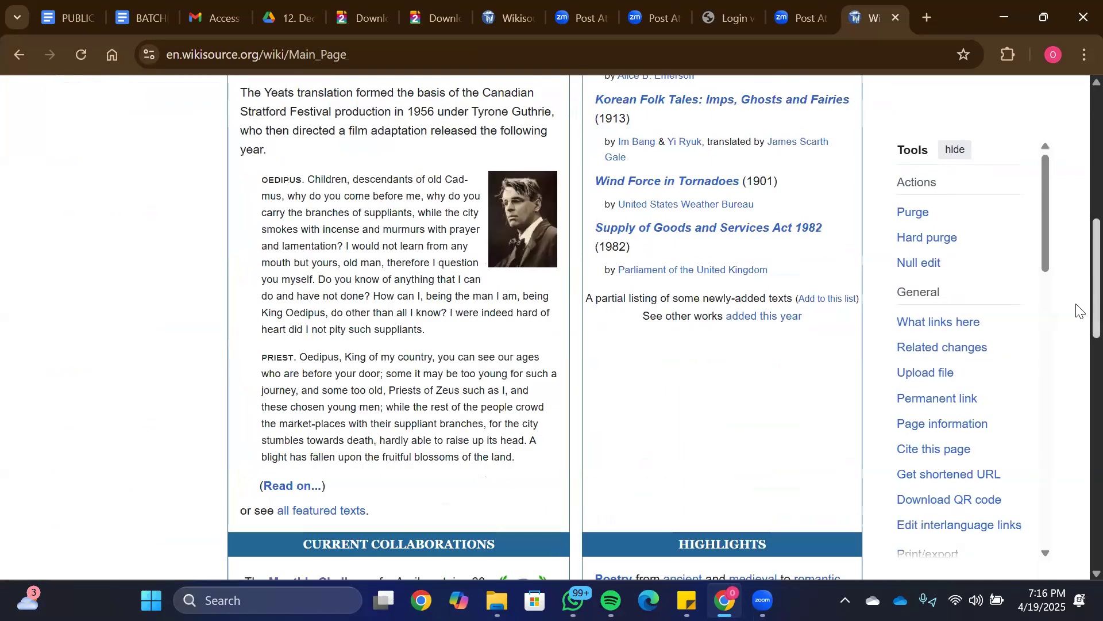
scroll(1076, 355, down, 5)
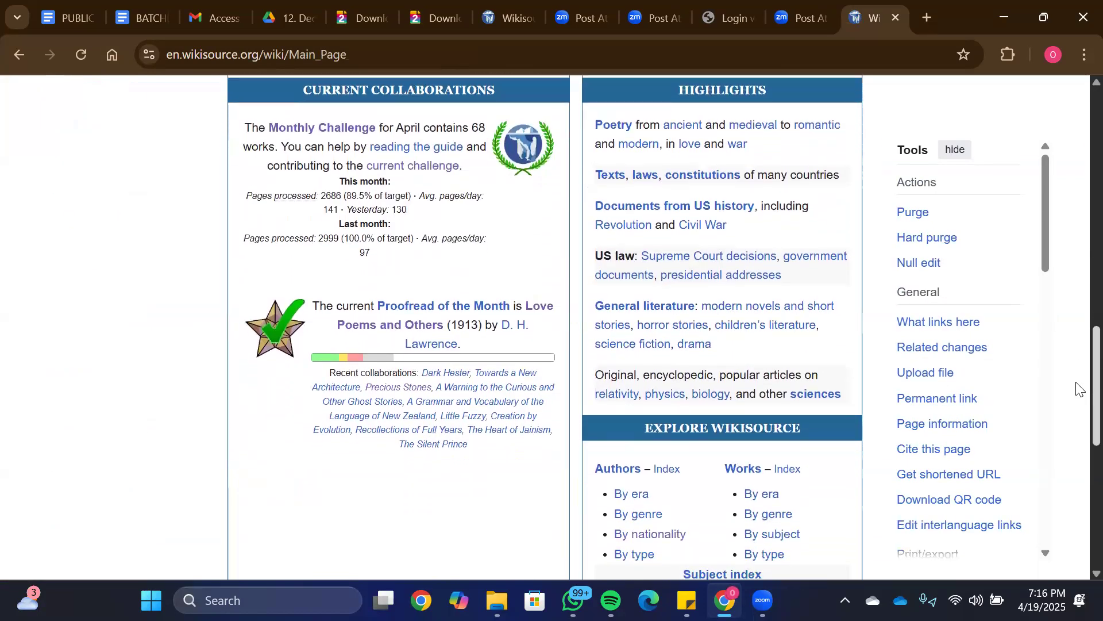
scroll(1078, 422, down, 1)
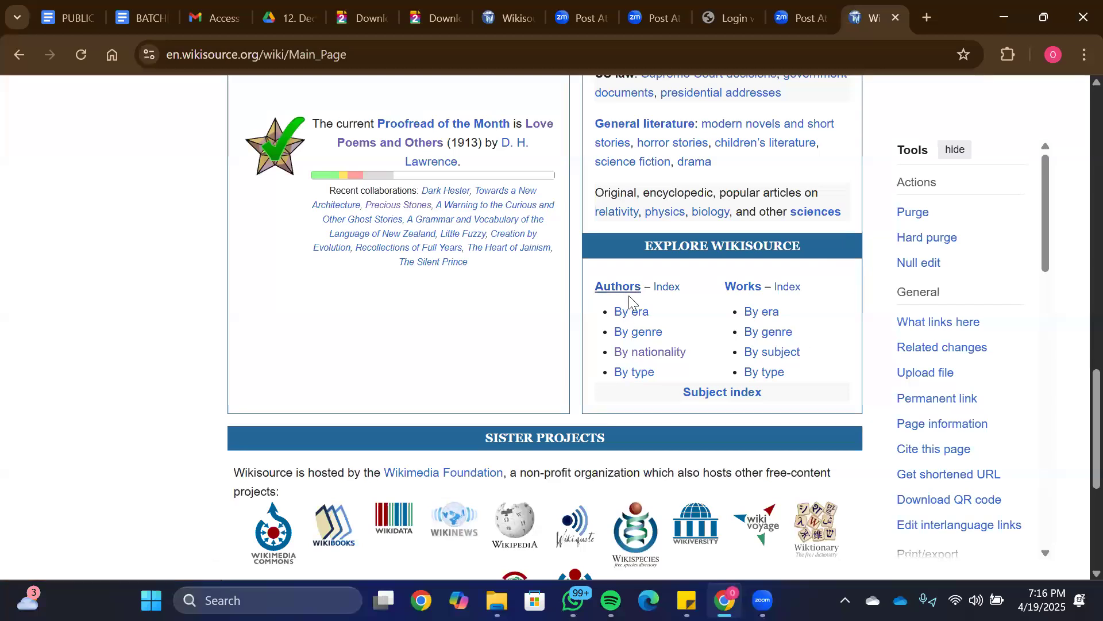
click(650, 353)
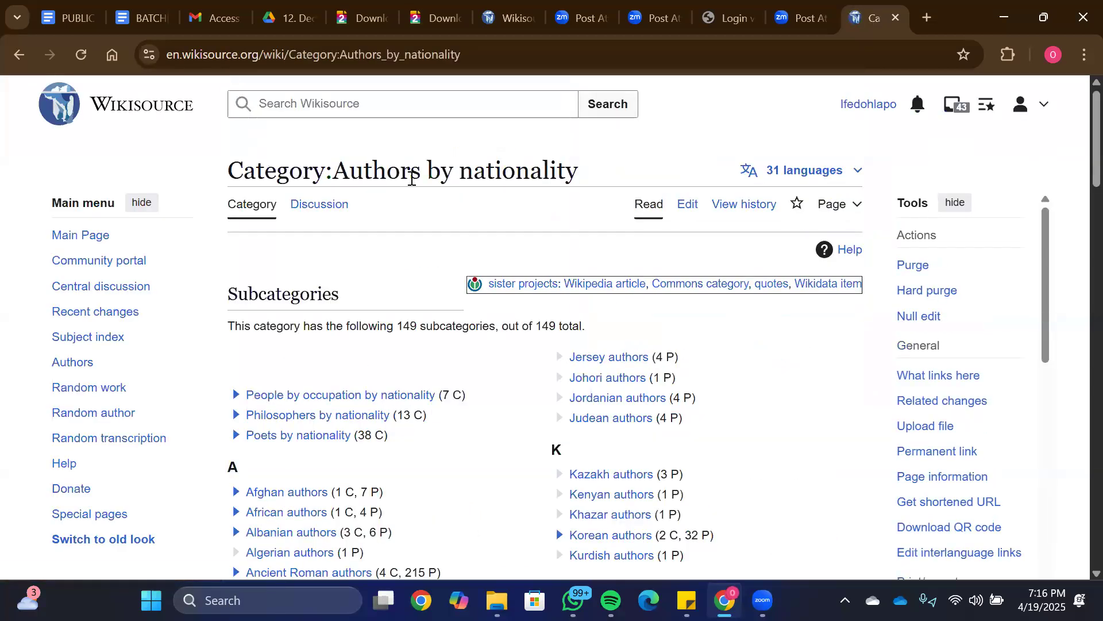
Step: Find Nigerian authors in the nationality listing, open that category and look through its authors
scroll(1078, 223, down, 4)
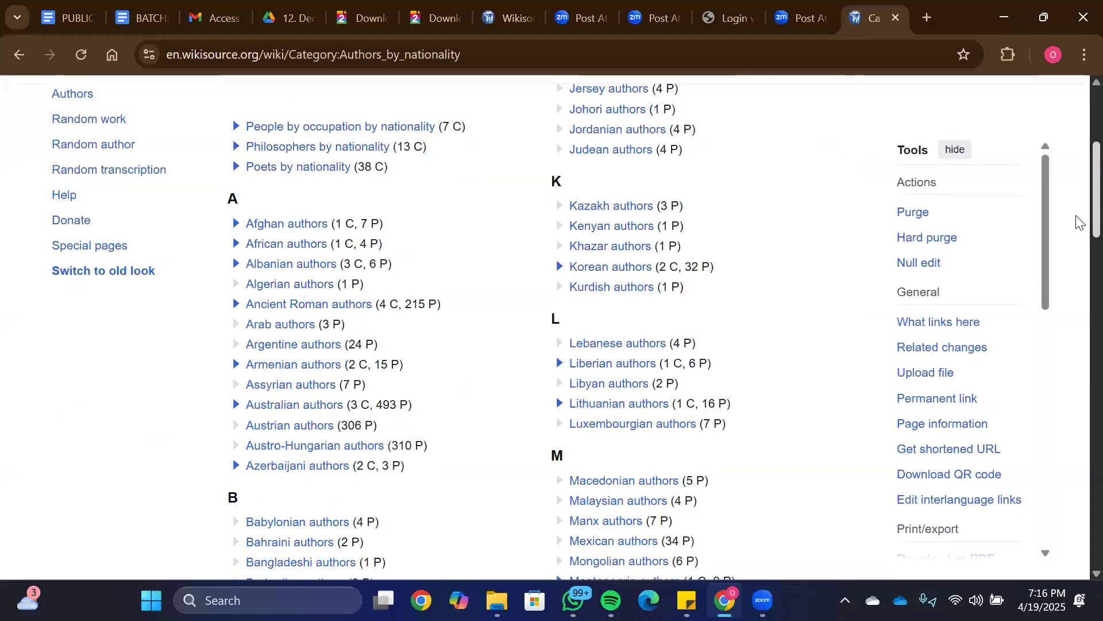
scroll(1078, 222, down, 5)
scroll(1079, 266, down, 4)
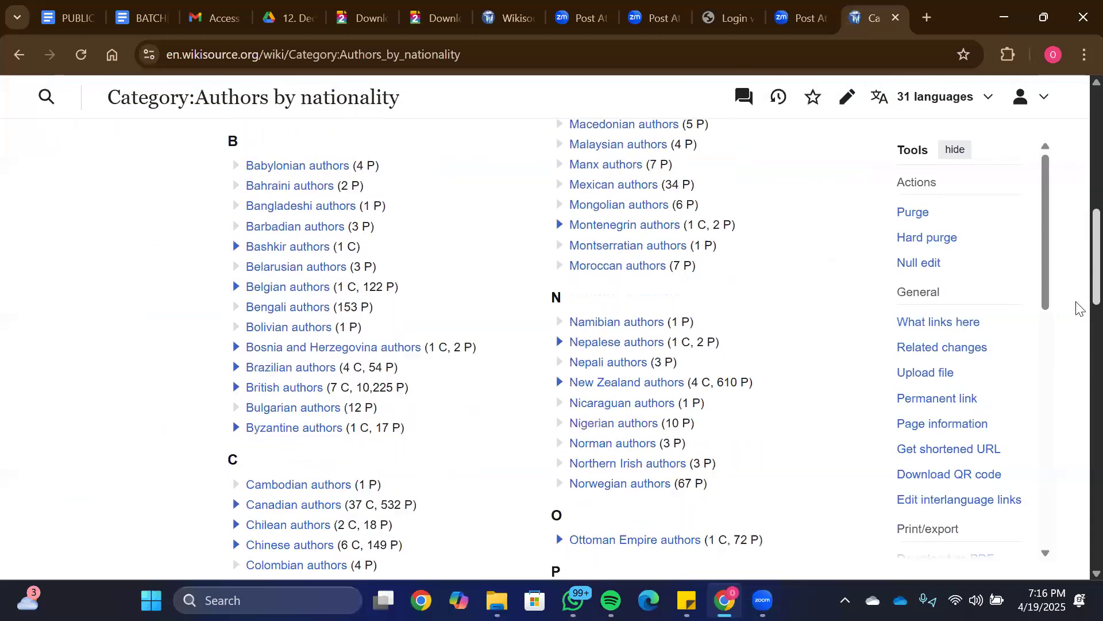
click(608, 249)
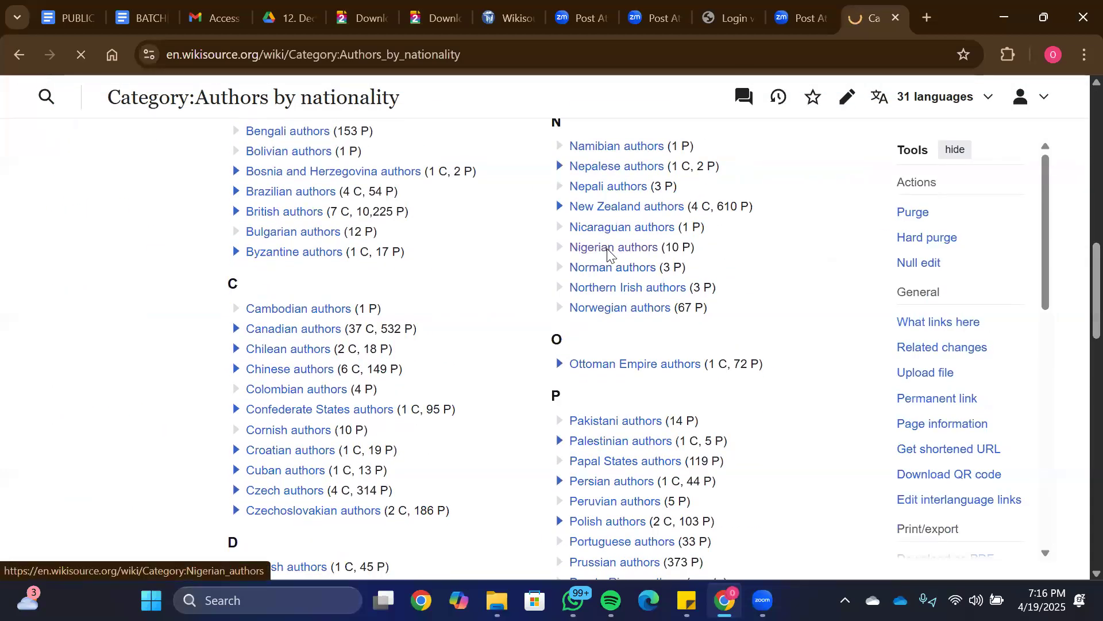
scroll(1078, 197, down, 5)
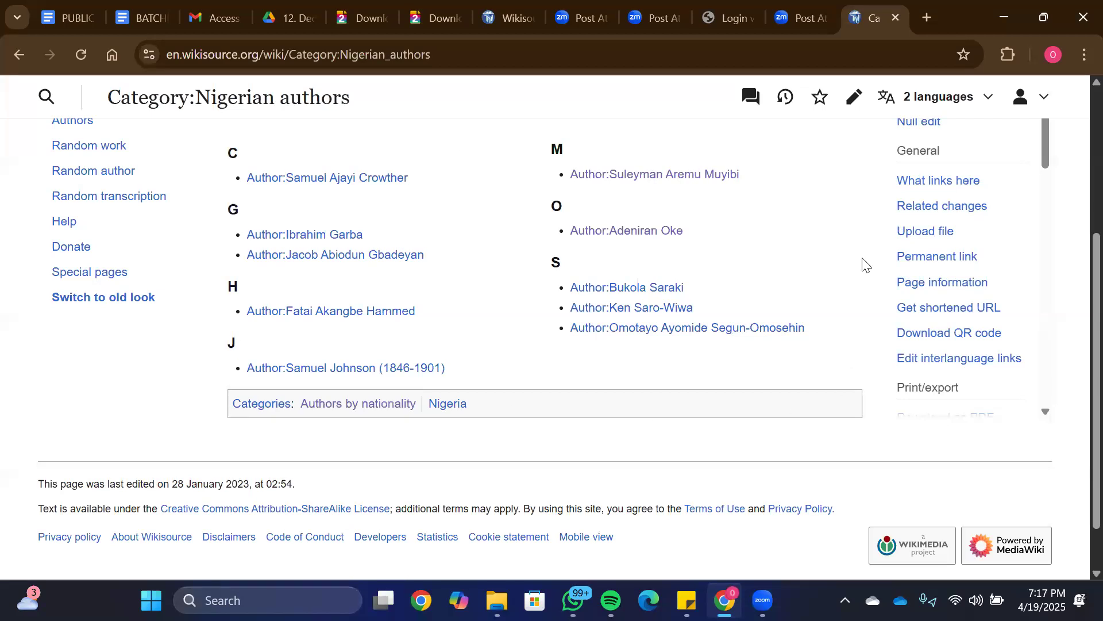
Step: View Samuel Ajayi Crowther's author page and the index of his Yoruba language vocabulary, and return to the Nigerian authors category
click(332, 183)
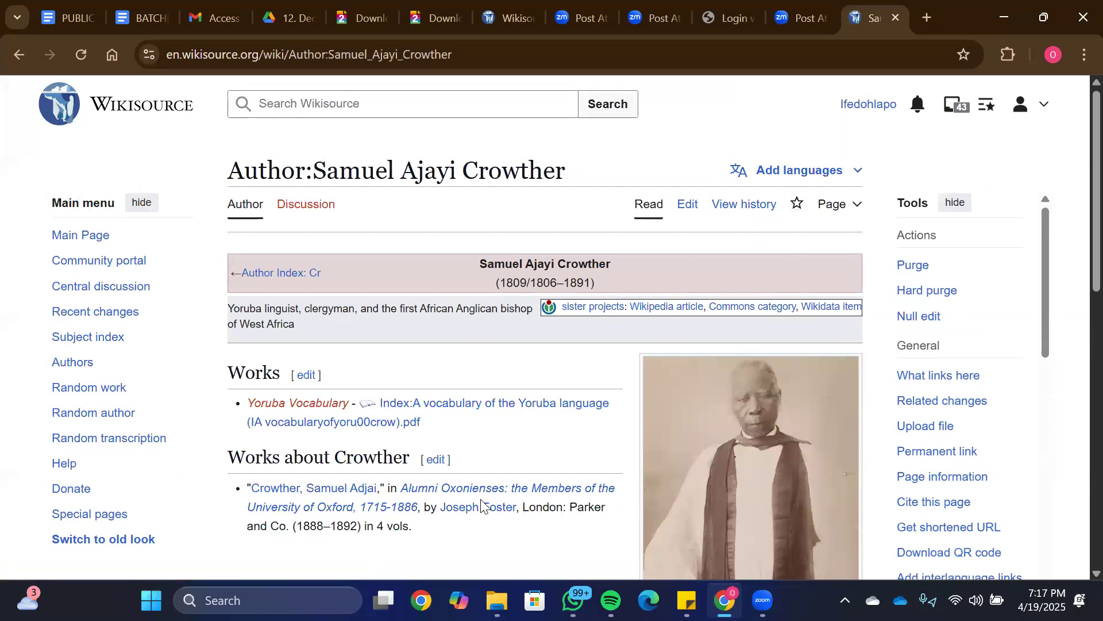
click(459, 402)
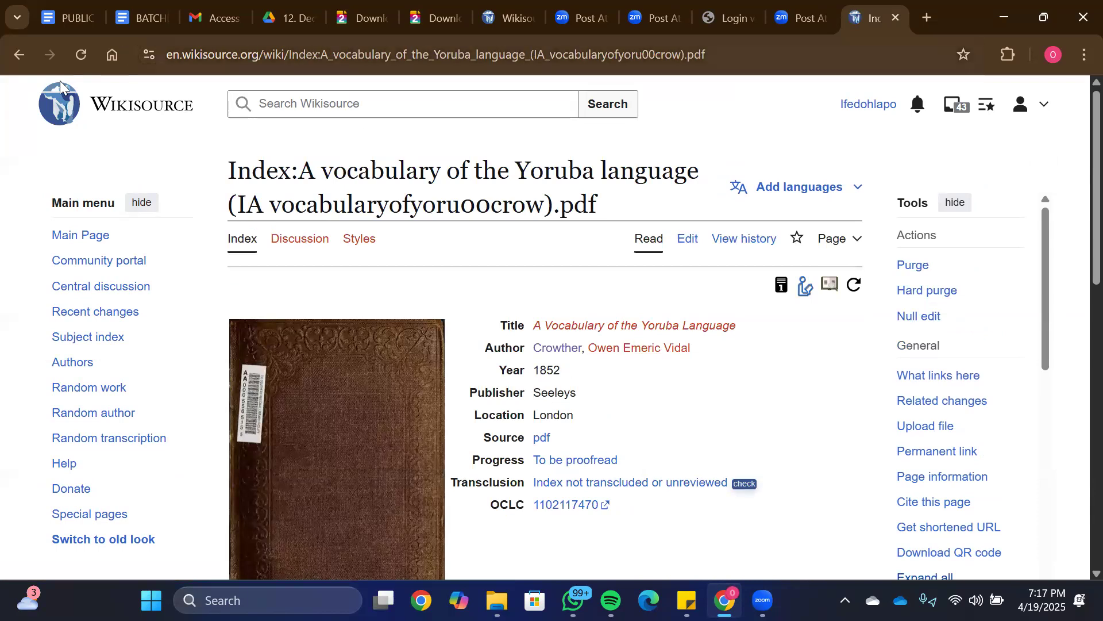
click(12, 63)
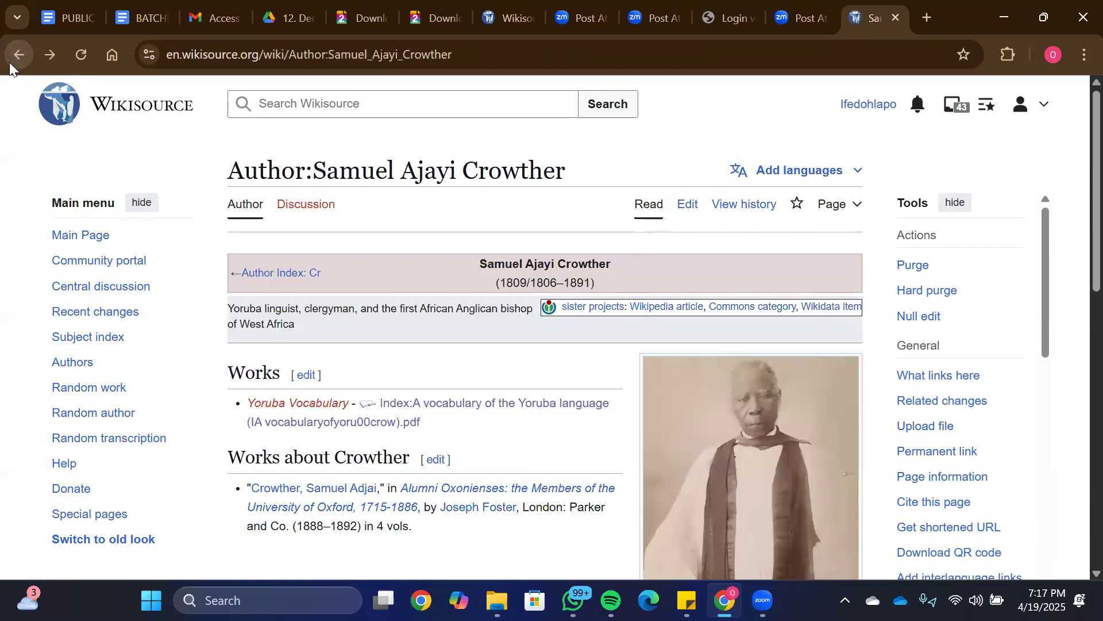
click(13, 64)
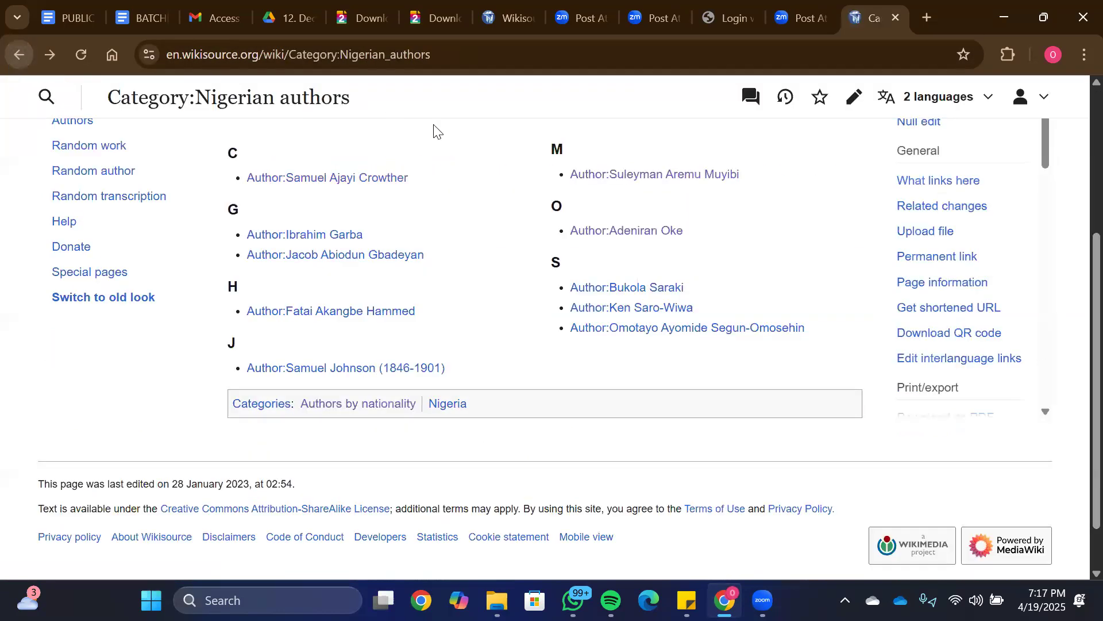
Step: Review the works, licence and categories of the first author listed under G, and return to the Nigerian authors category
click(320, 238)
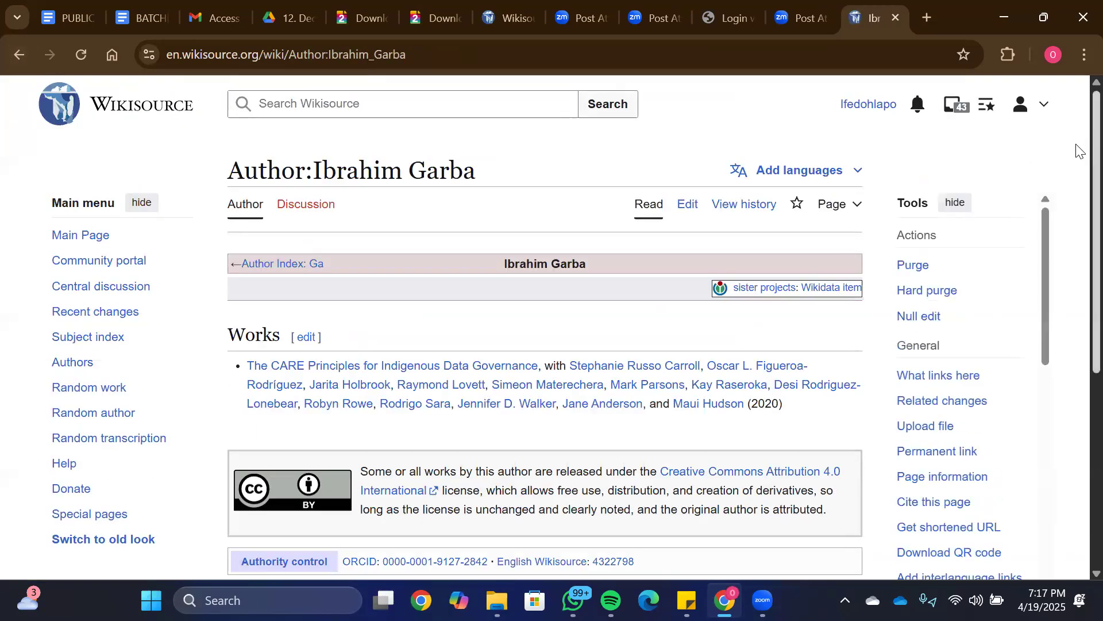
scroll(1078, 150, down, 1)
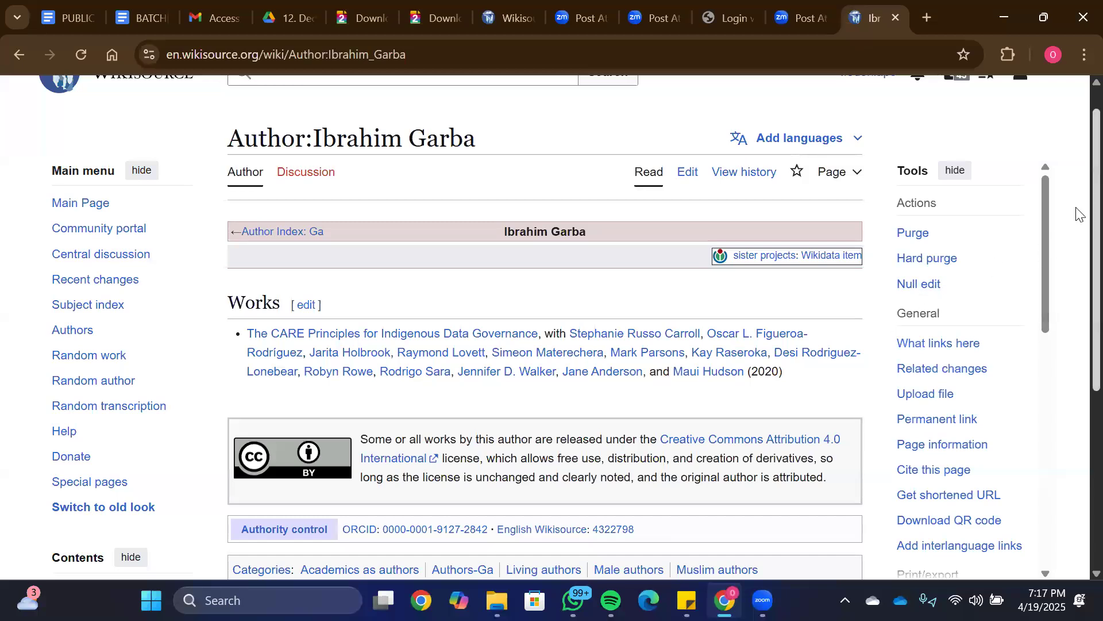
scroll(1079, 260, down, 5)
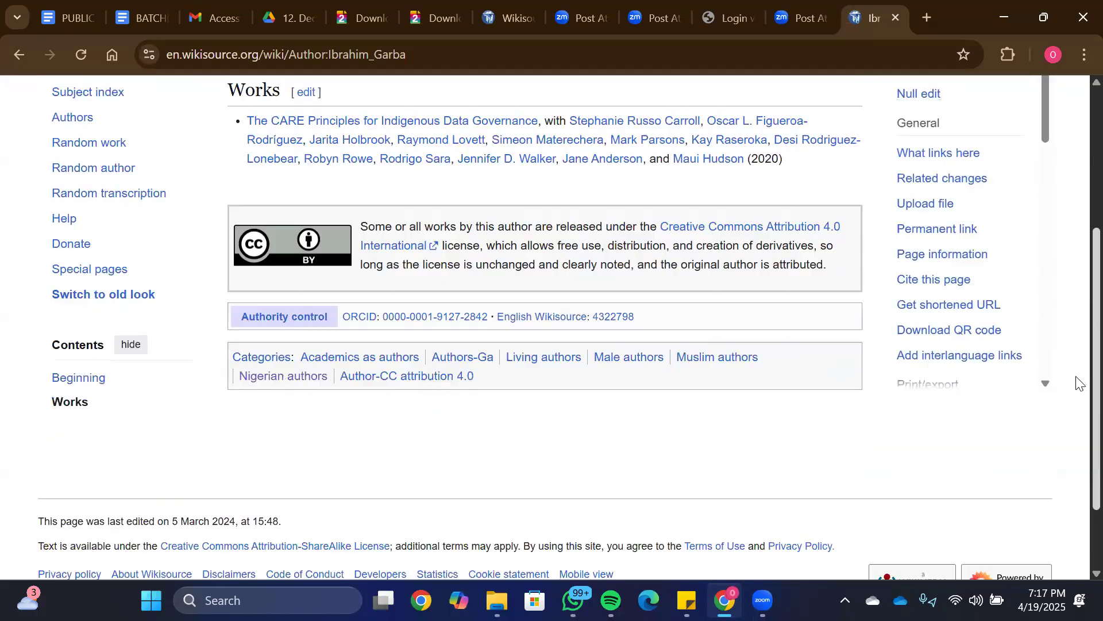
scroll(1078, 368, up, 3)
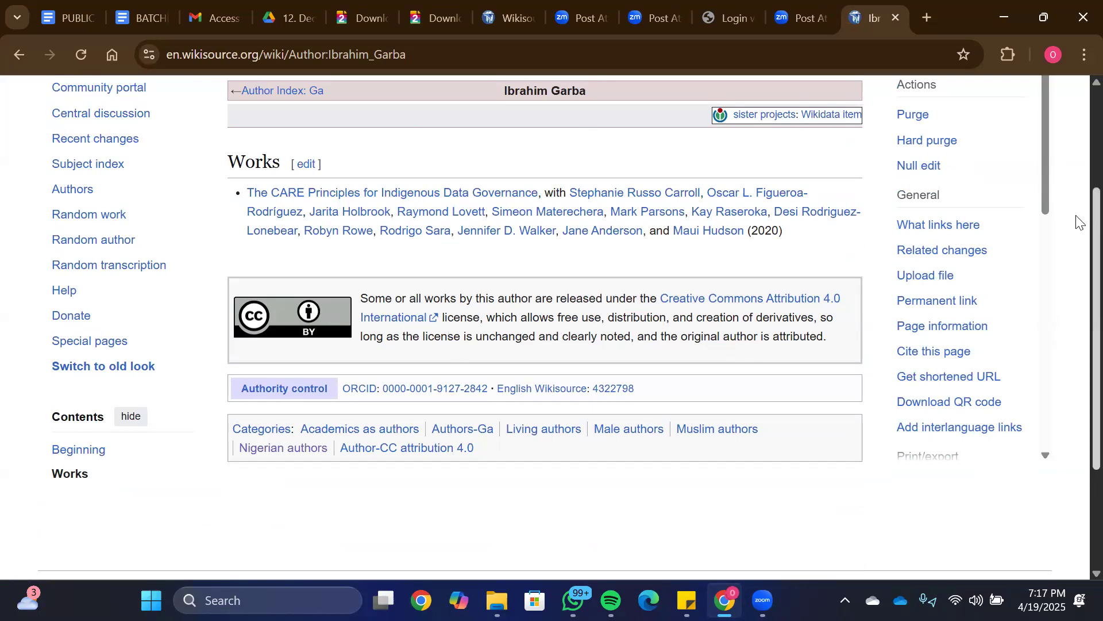
scroll(1078, 190, up, 3)
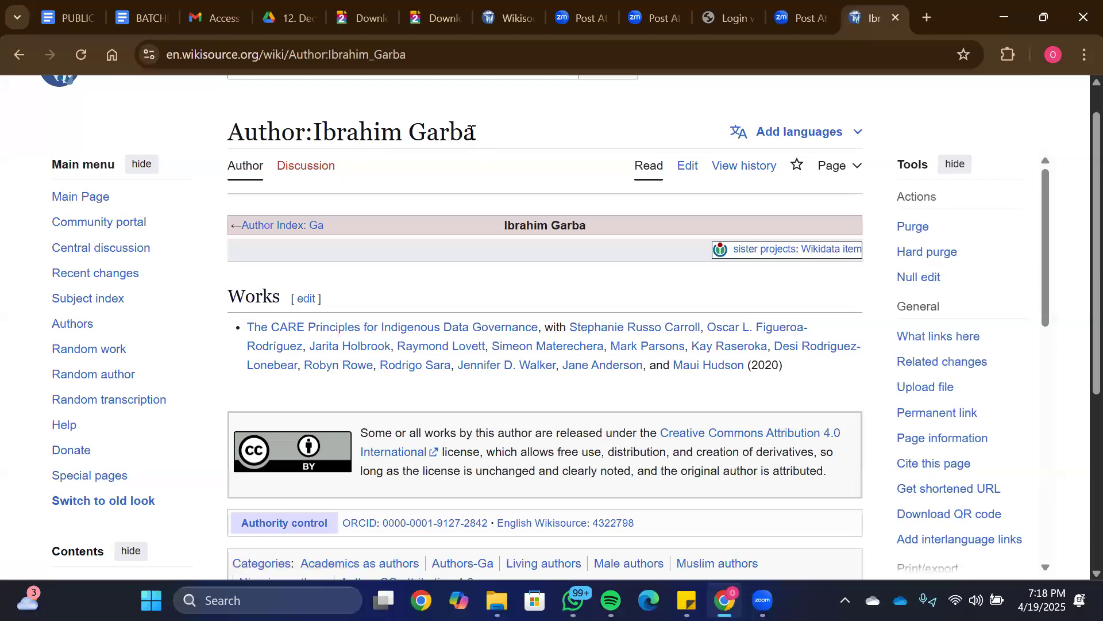
key(alt+Left)
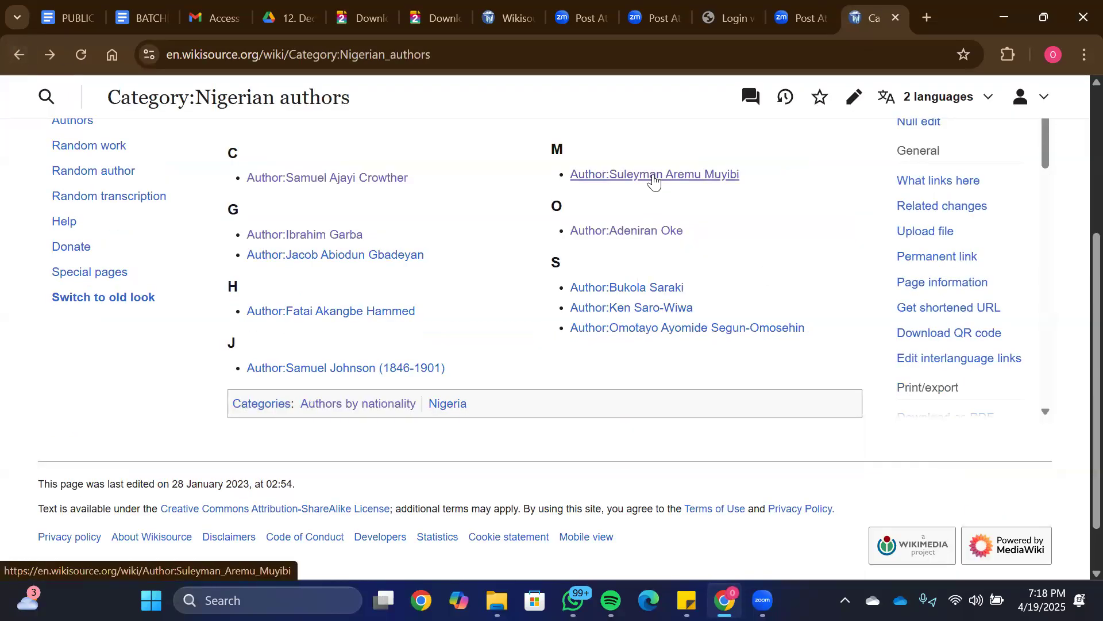
Step: Open the page of the author listed under O and review the works, public domain notice and categories
click(646, 235)
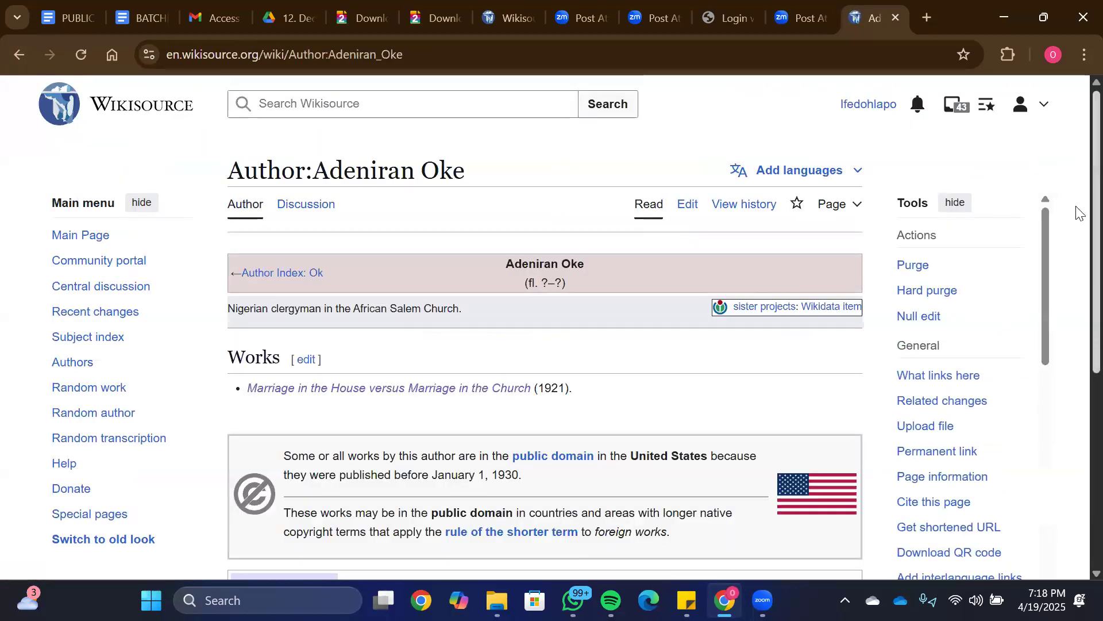
scroll(1079, 214, down, 2)
scroll(1077, 236, down, 1)
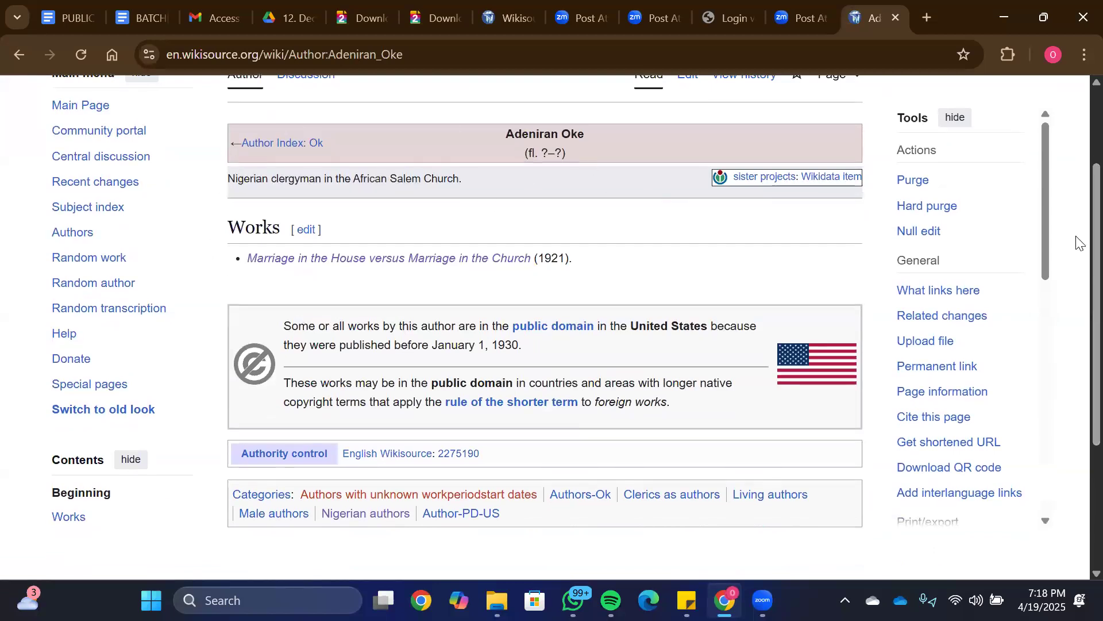
scroll(1078, 222, up, 1)
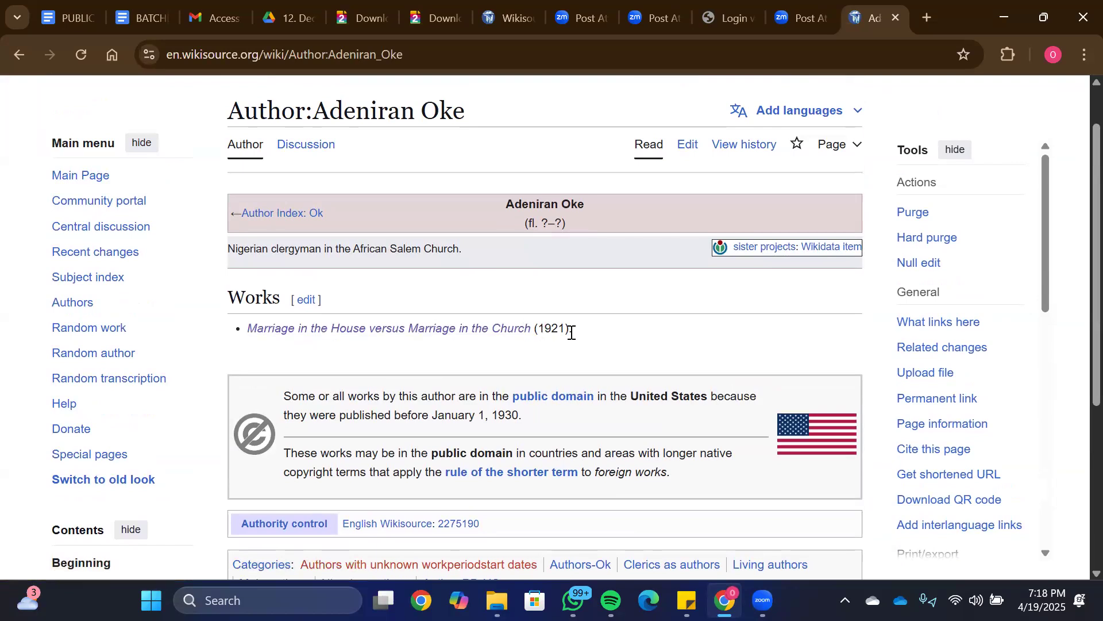
scroll(1079, 242, down, 2)
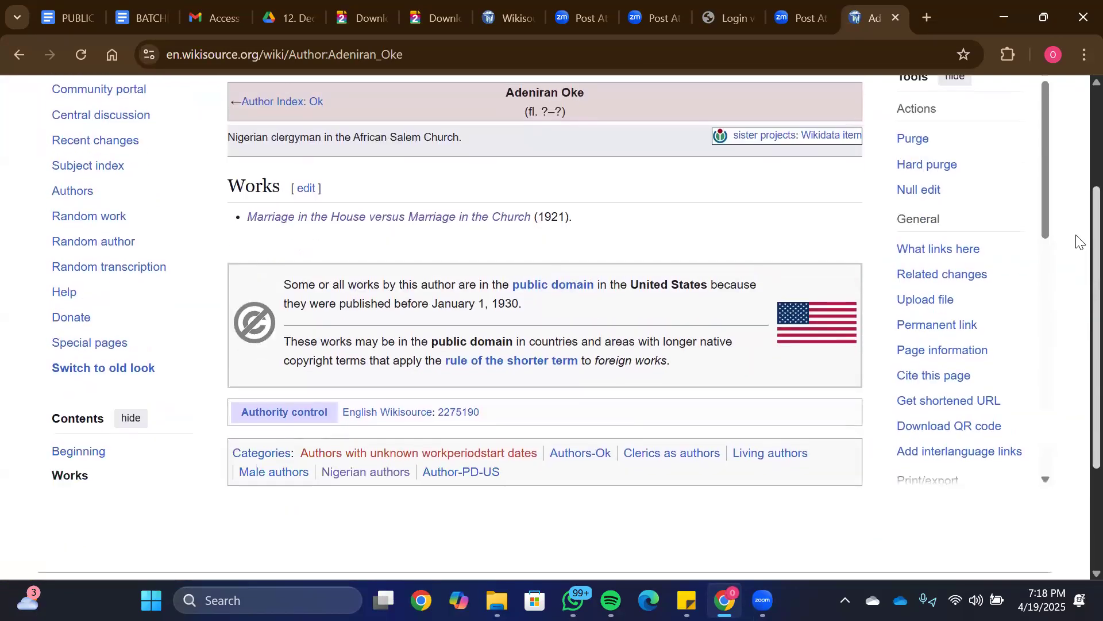
scroll(1079, 201, up, 3)
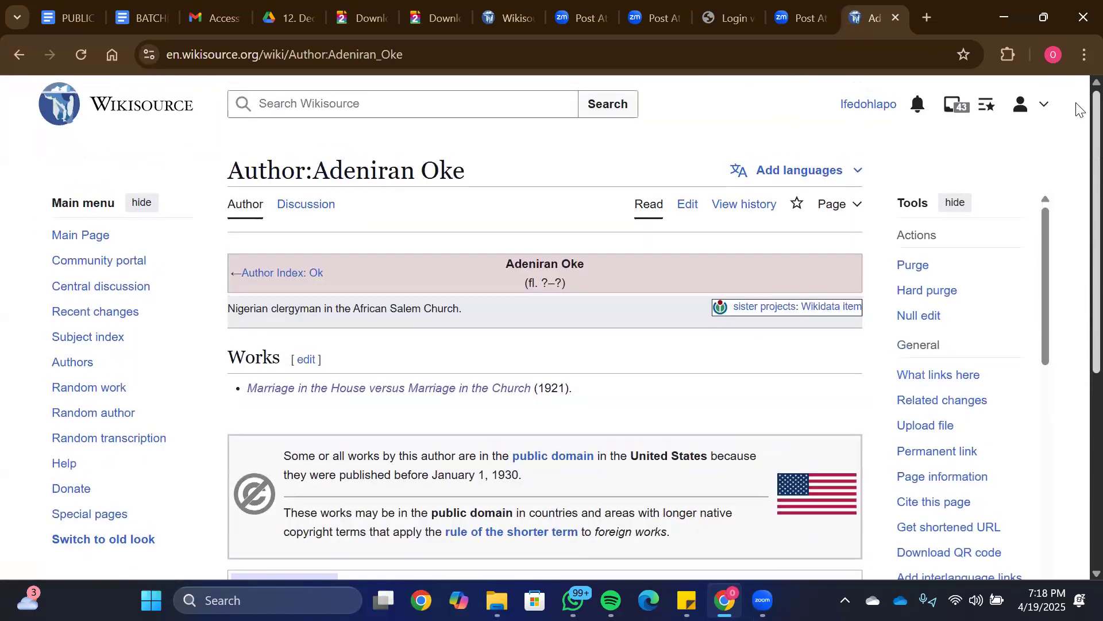
Step: Go back to the Wikisource main page and open the Monthly Challenge under Current Collaborations
click(13, 57)
click(13, 57)
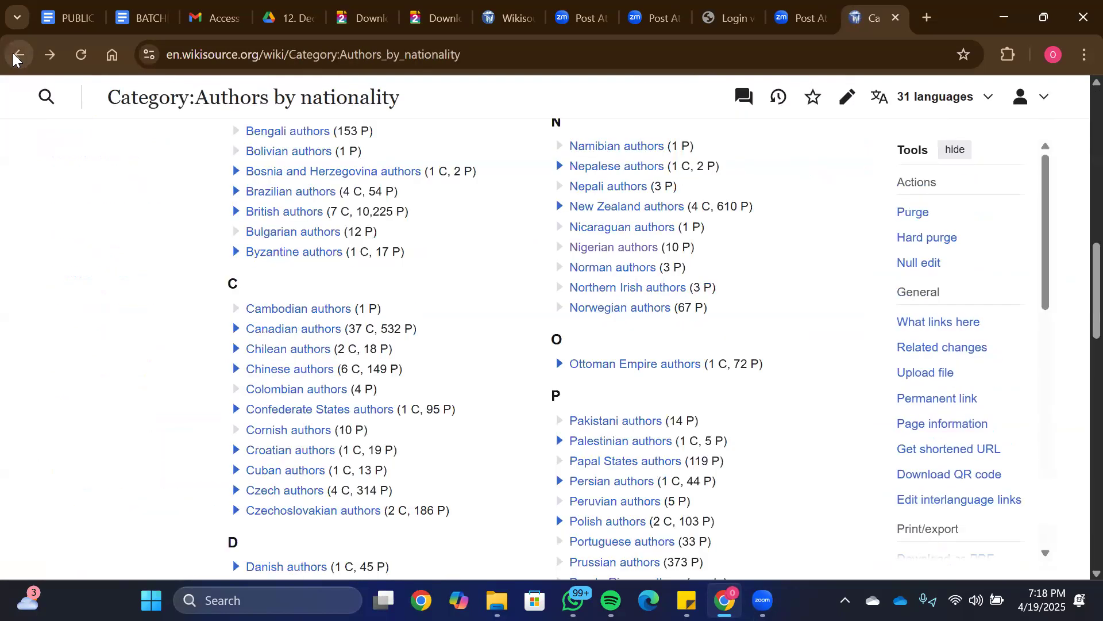
click(13, 57)
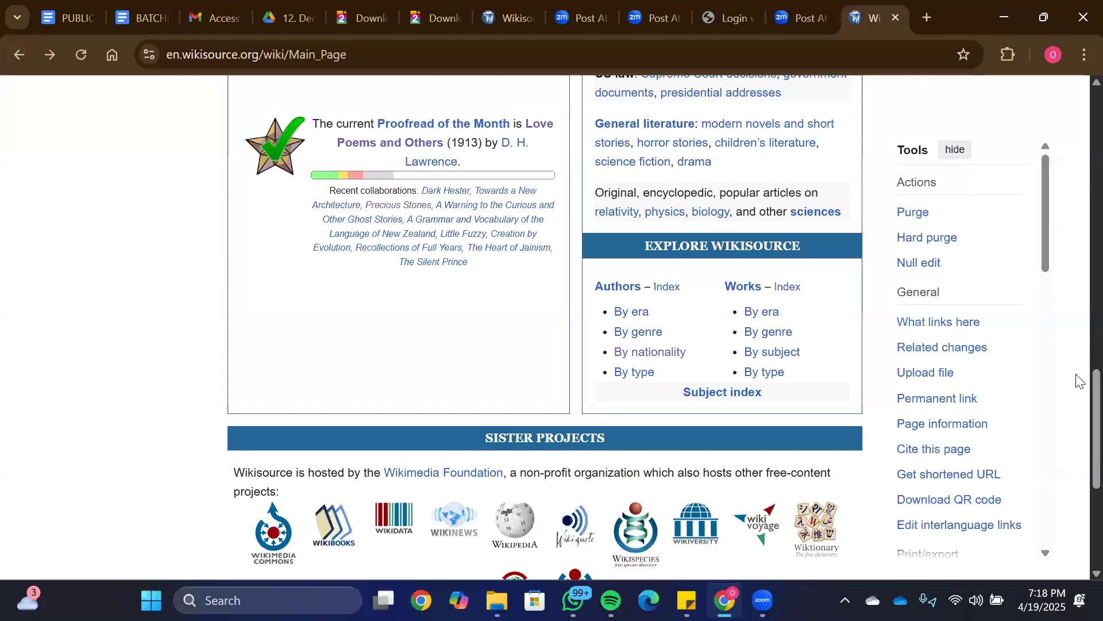
scroll(1079, 382, up, 5)
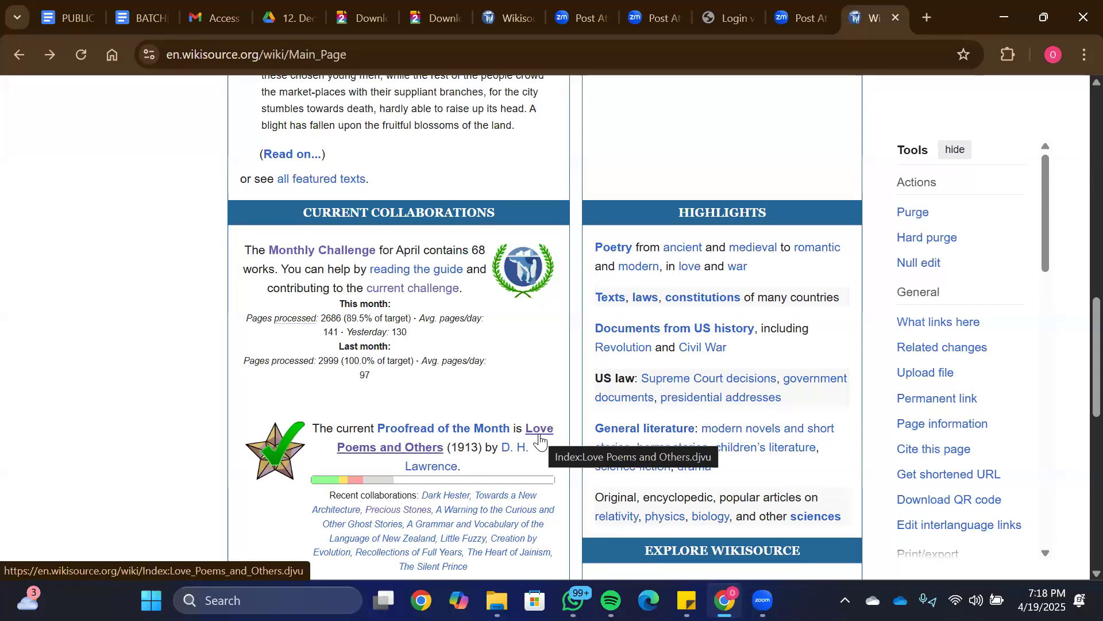
click(325, 255)
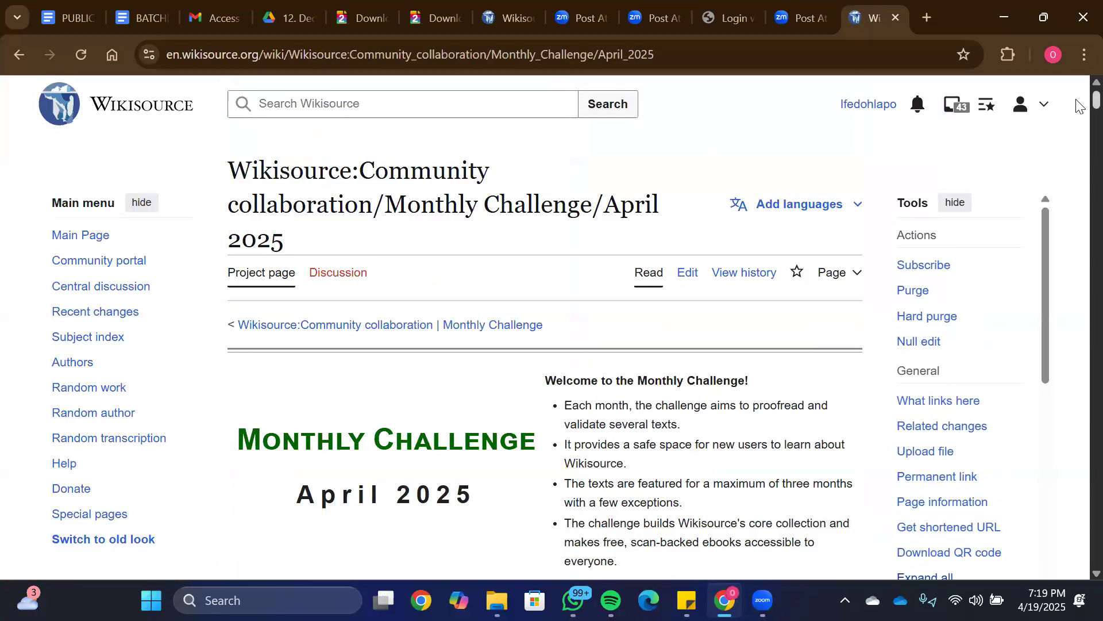
Step: Examine the April 2025 Monthly Challenge page, including its daily statistics, proofread and validated works, guidelines and challenge texts
scroll(1078, 107, down, 8)
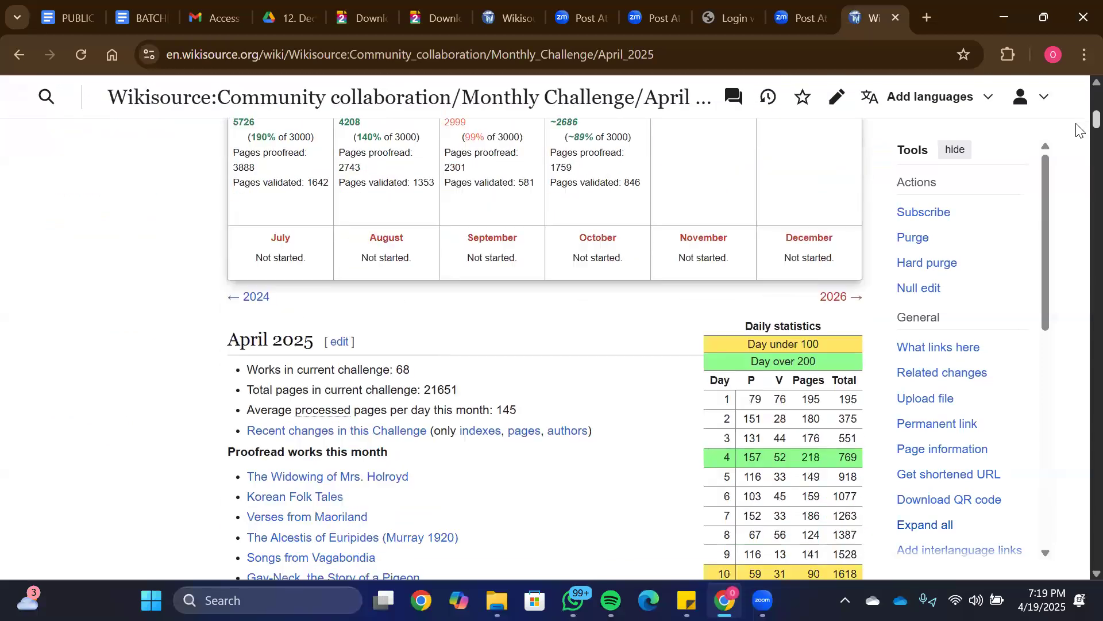
scroll(1078, 130, down, 3)
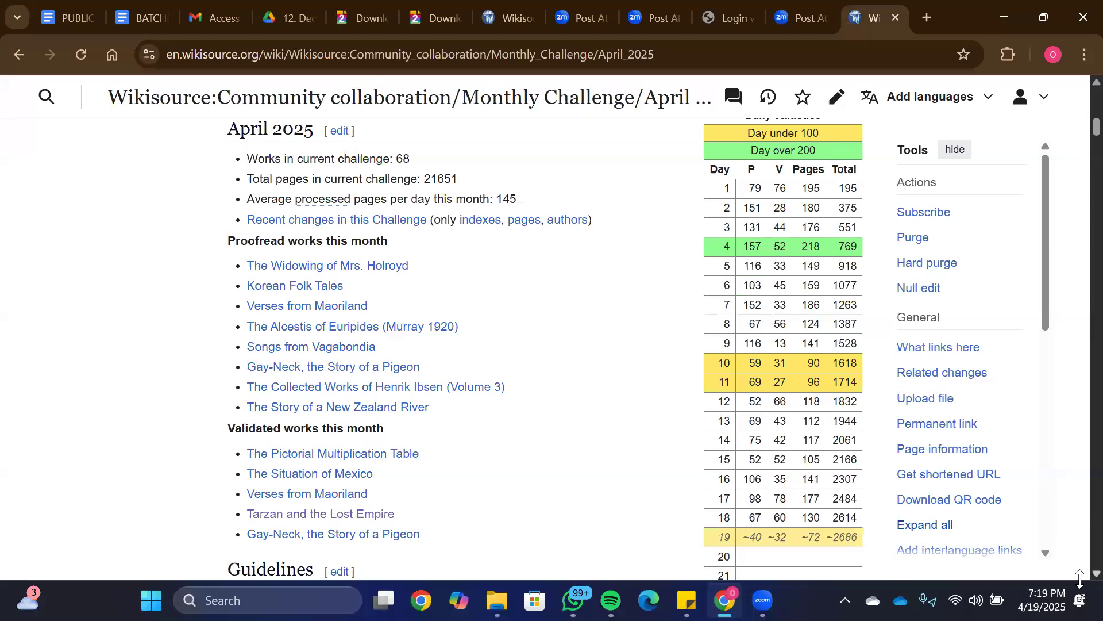
scroll(686, 384, down, 3)
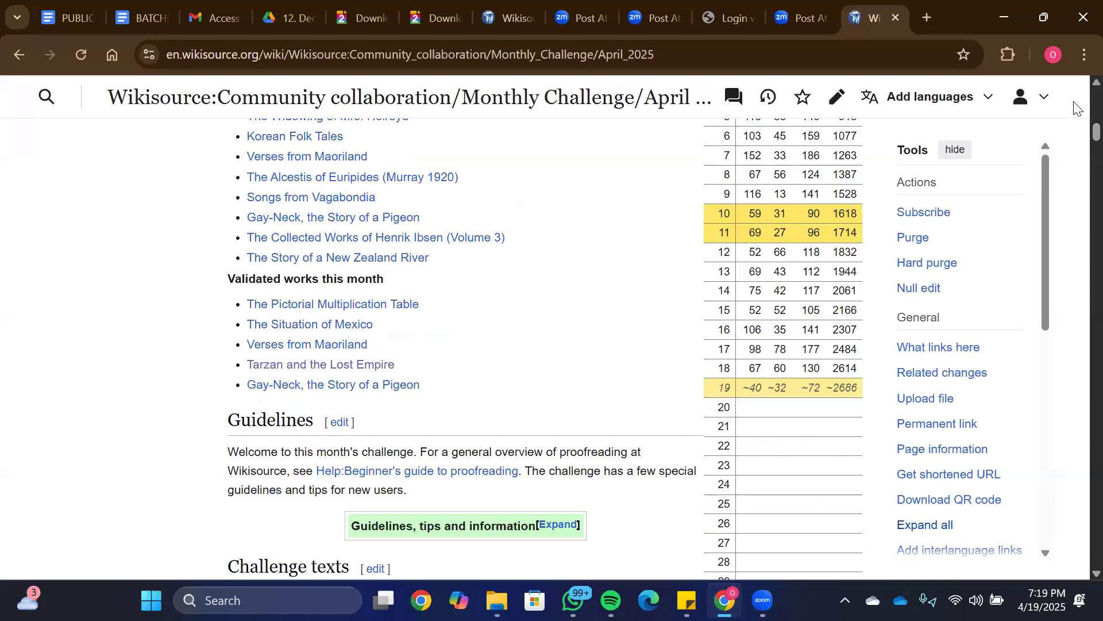
scroll(1079, 98, up, 1)
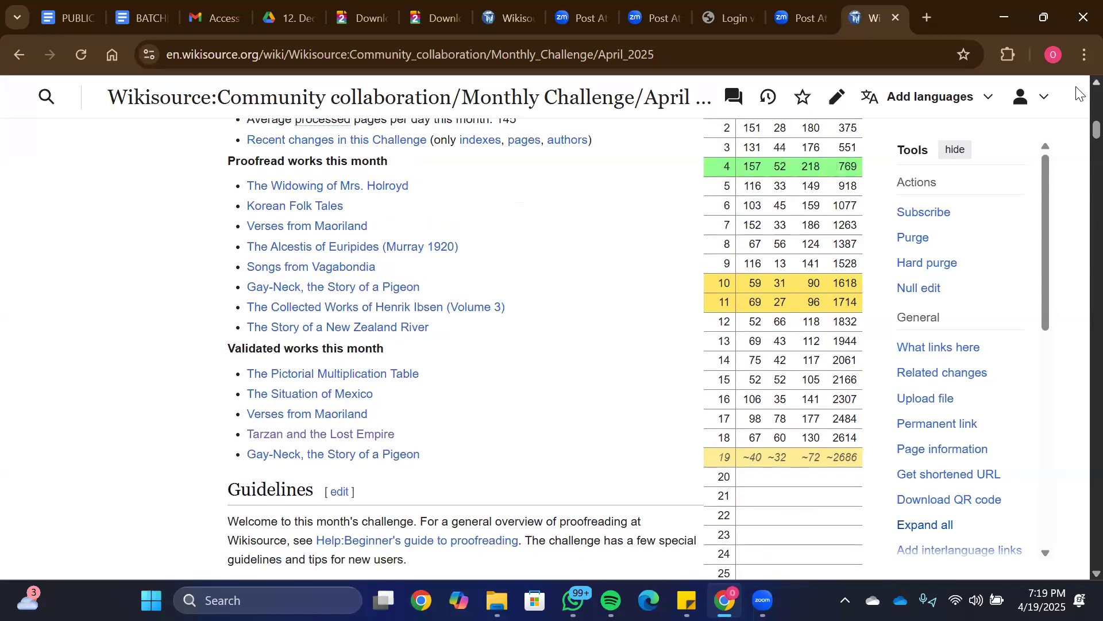
scroll(1079, 94, up, 1)
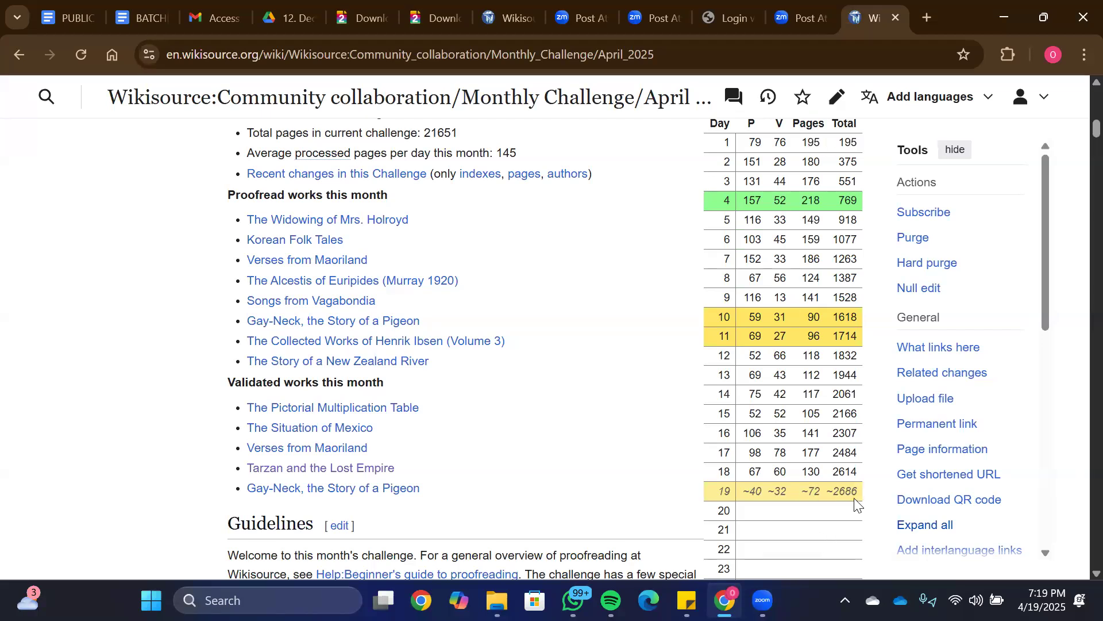
mouse_move(842, 490)
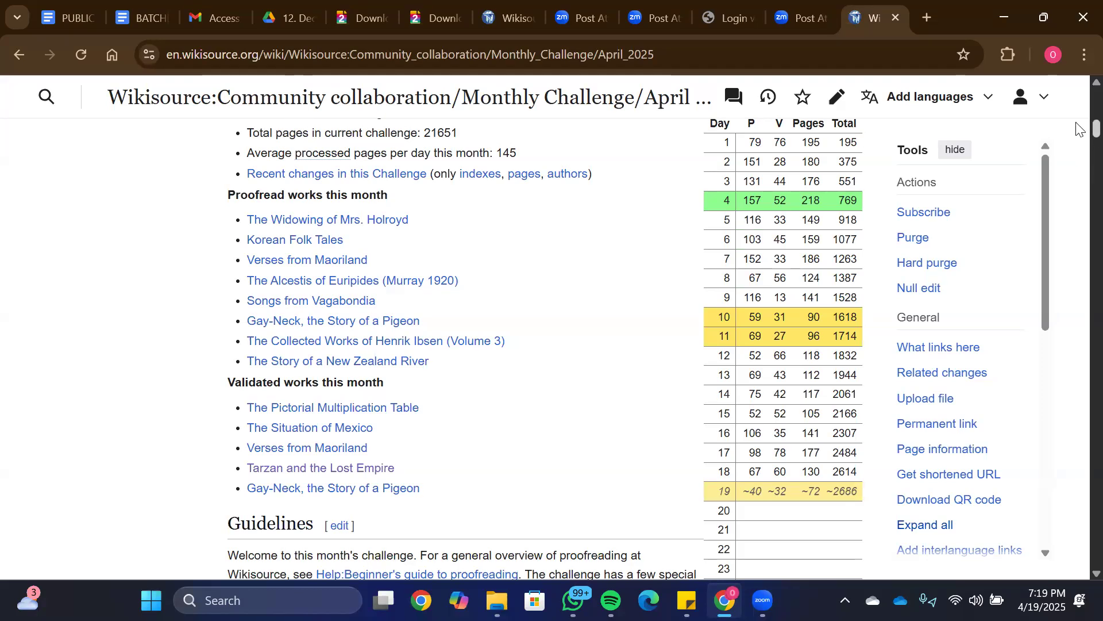
scroll(1078, 128, down, 4)
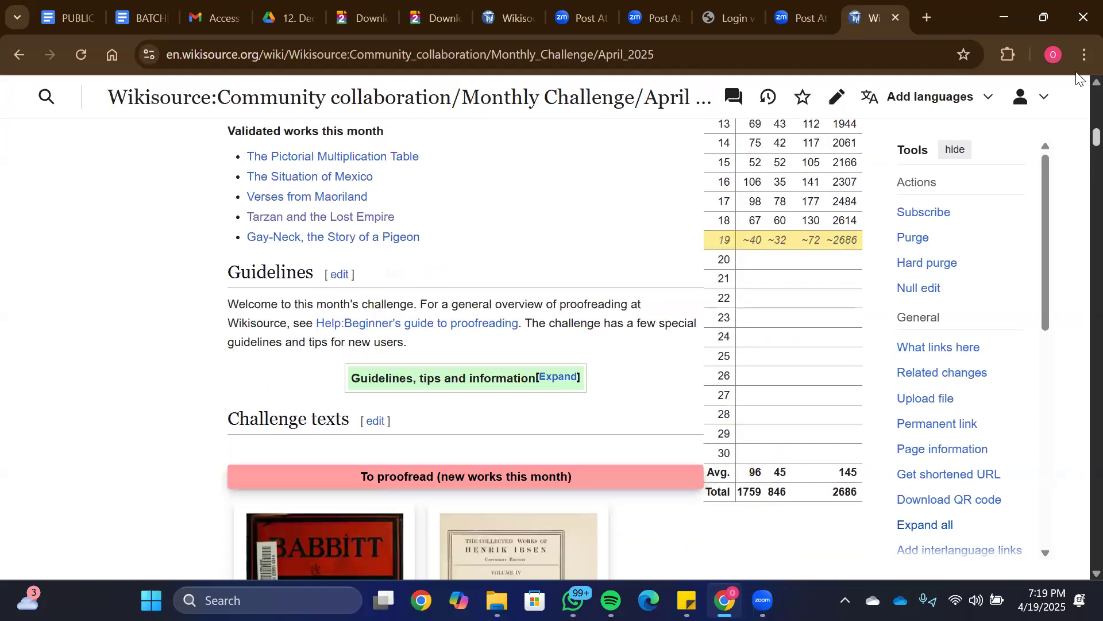
scroll(1078, 172, up, 2)
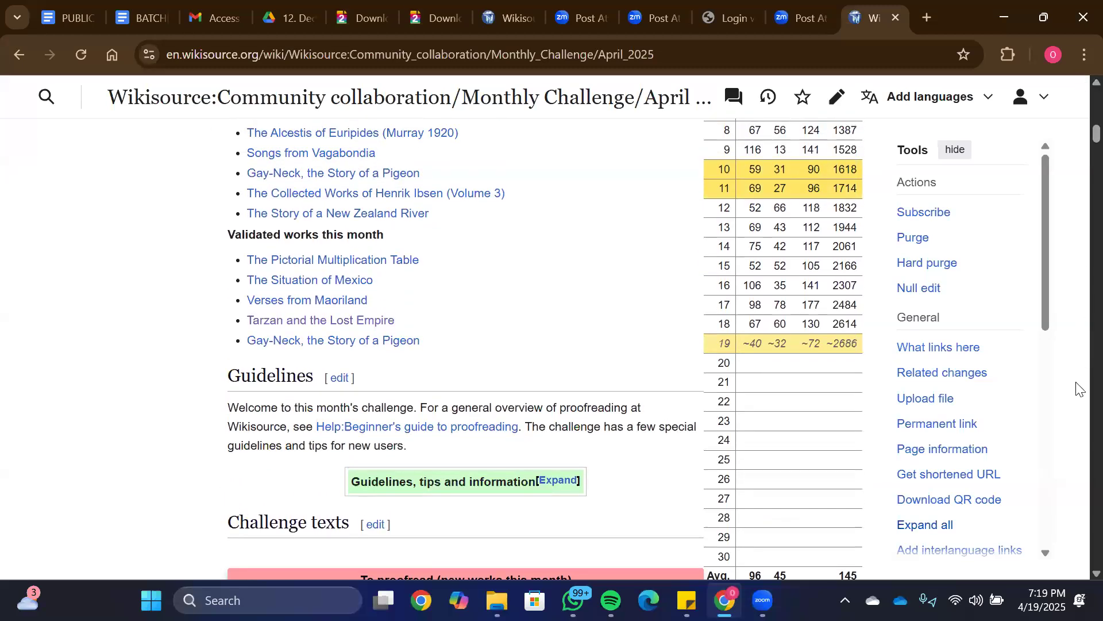
scroll(1078, 569, down, 1)
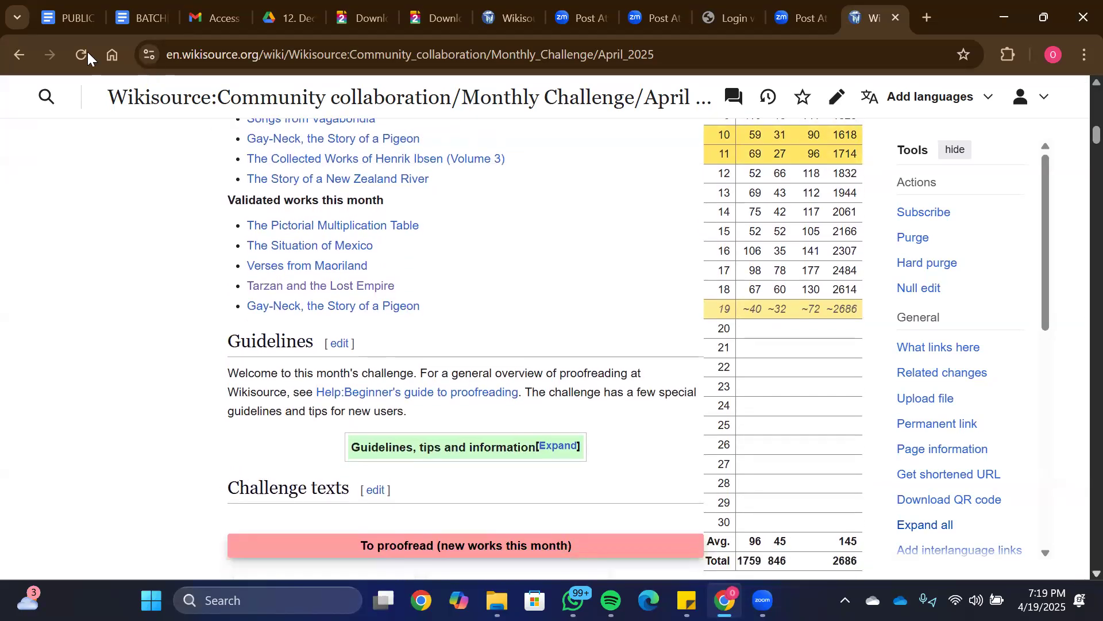
Step: Return to the main page, reopen the Proofread of the Month index for Love Poems and Others, and view its page statuses
click(15, 60)
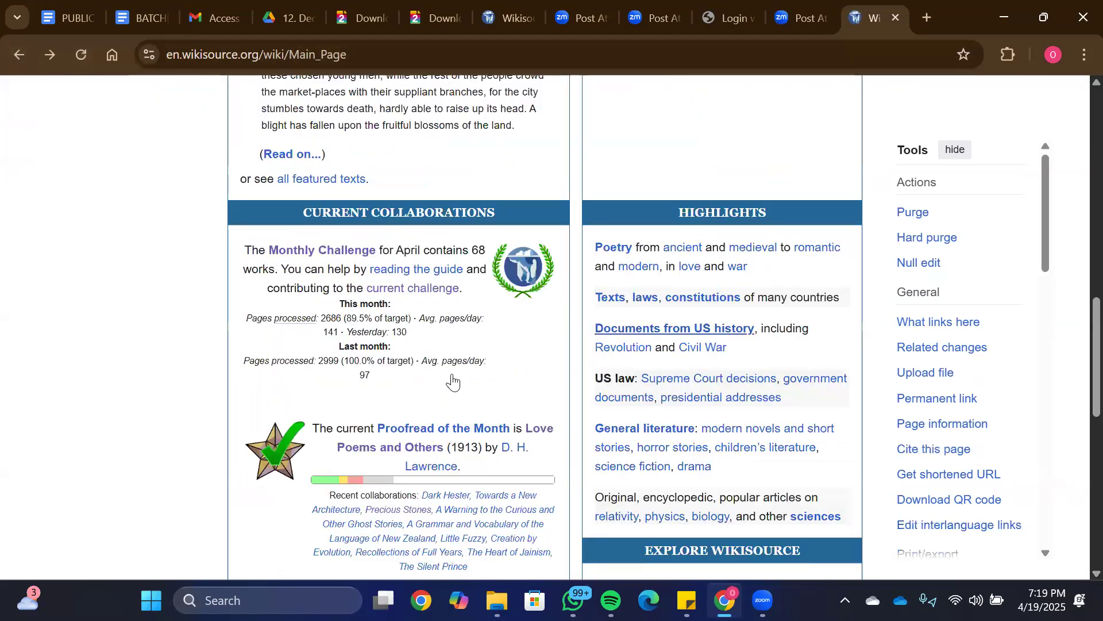
click(530, 435)
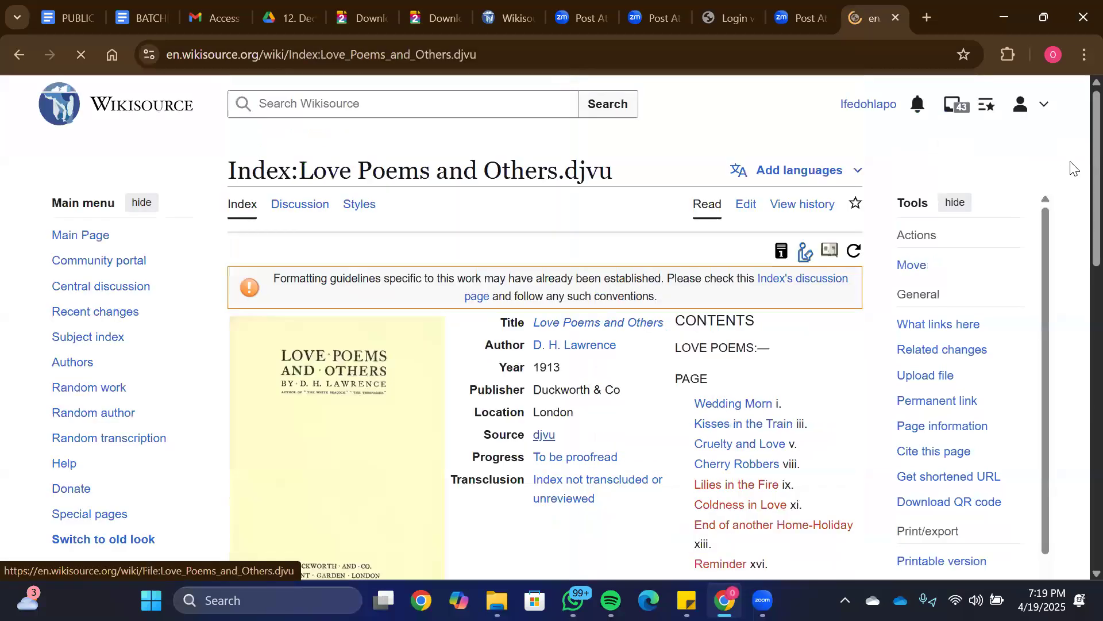
drag(1078, 160, 1076, 291)
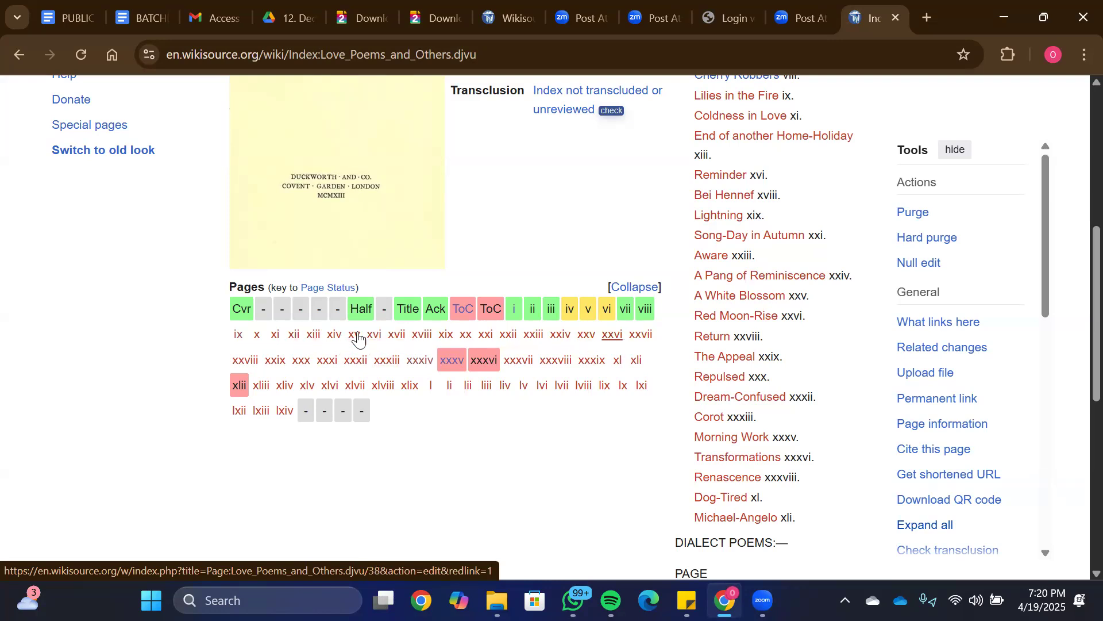
Step: Open the uncreated page ix from the index, compare its raw text with the scan, and return to the index
click(235, 343)
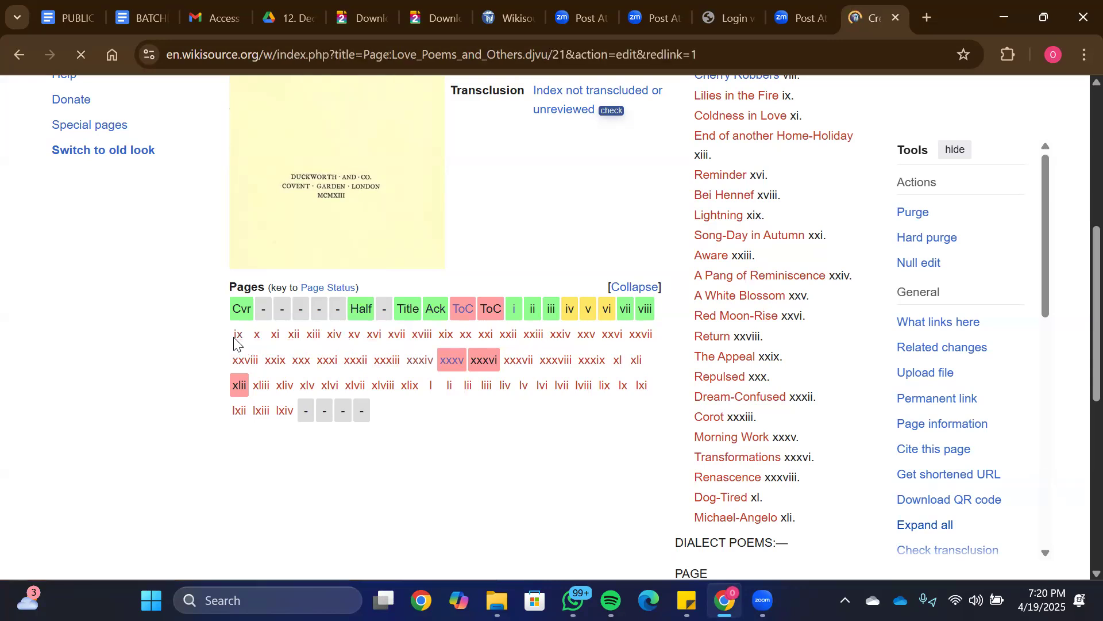
scroll(1076, 152, down, 8)
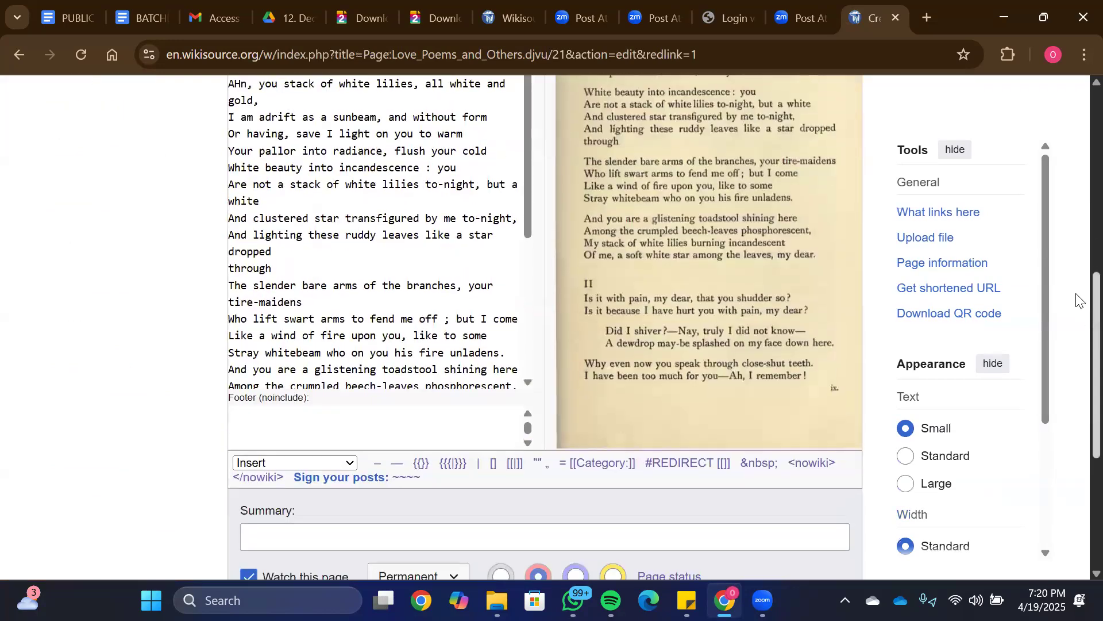
scroll(1076, 298, up, 6)
scroll(1076, 311, down, 4)
scroll(1079, 310, down, 2)
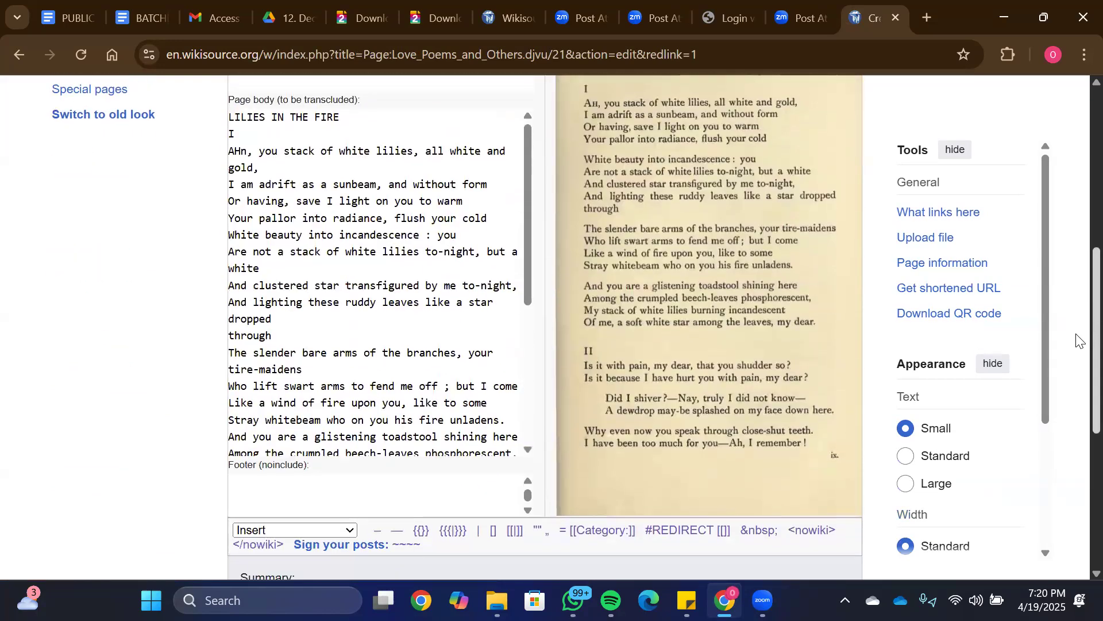
scroll(1078, 333, up, 1)
scroll(1077, 333, down, 1)
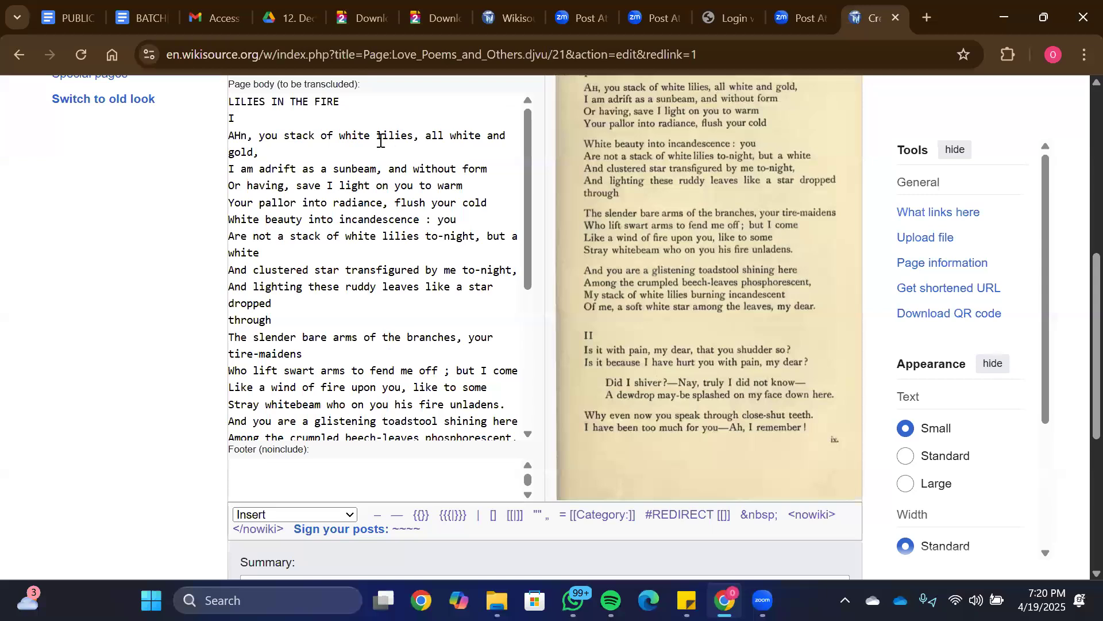
click(17, 58)
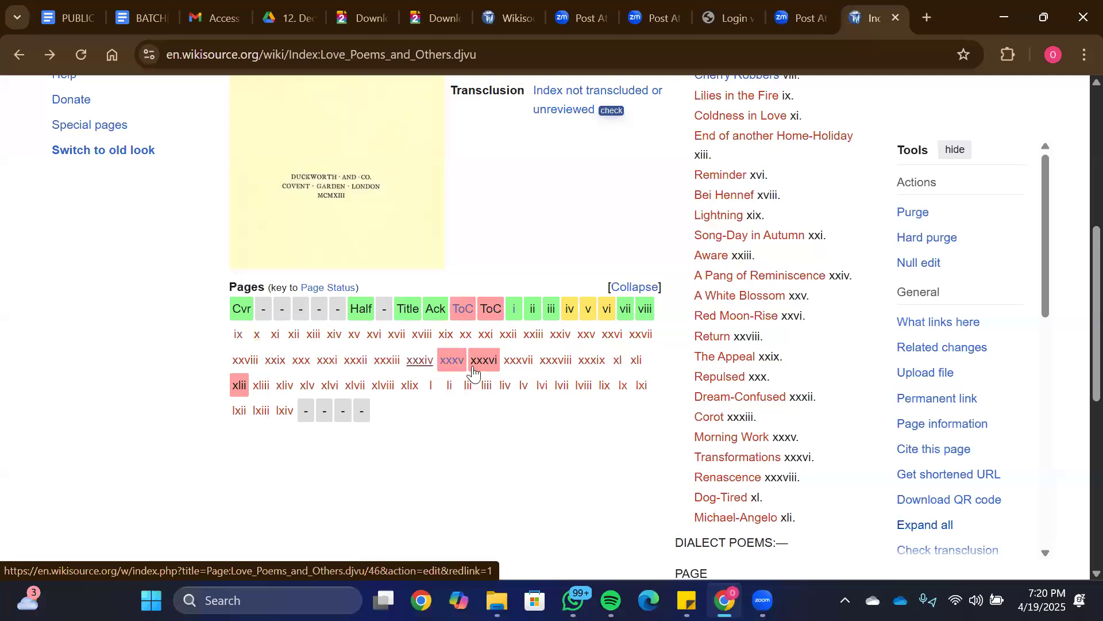
Step: View the proofreading status of the second ToC page, page v and page ii, returning to the index after each
click(495, 320)
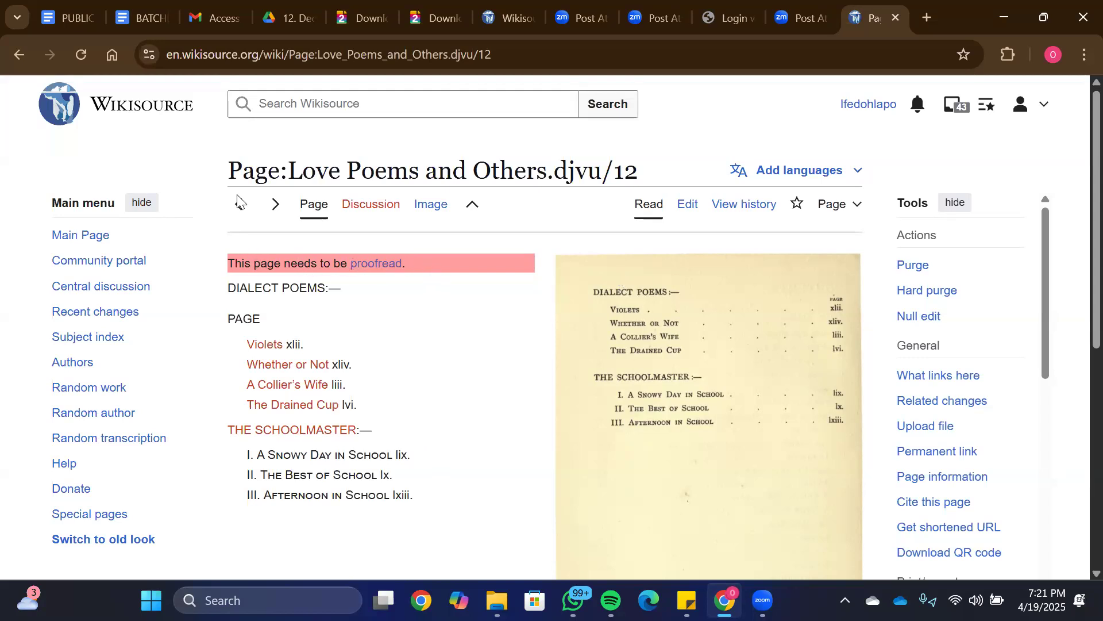
click(17, 55)
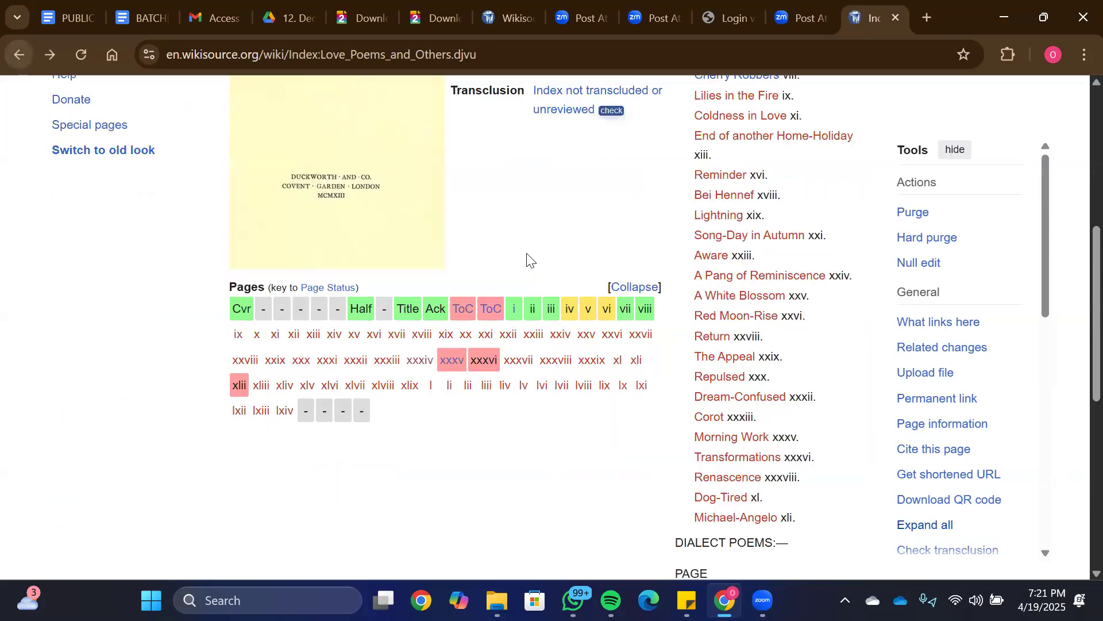
click(586, 319)
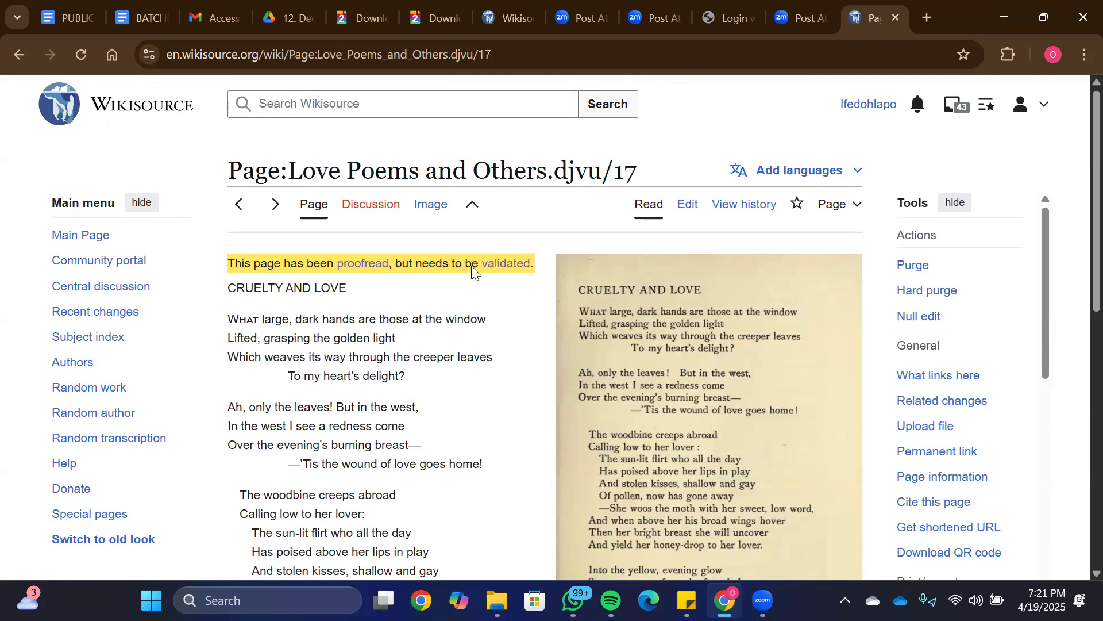
click(22, 54)
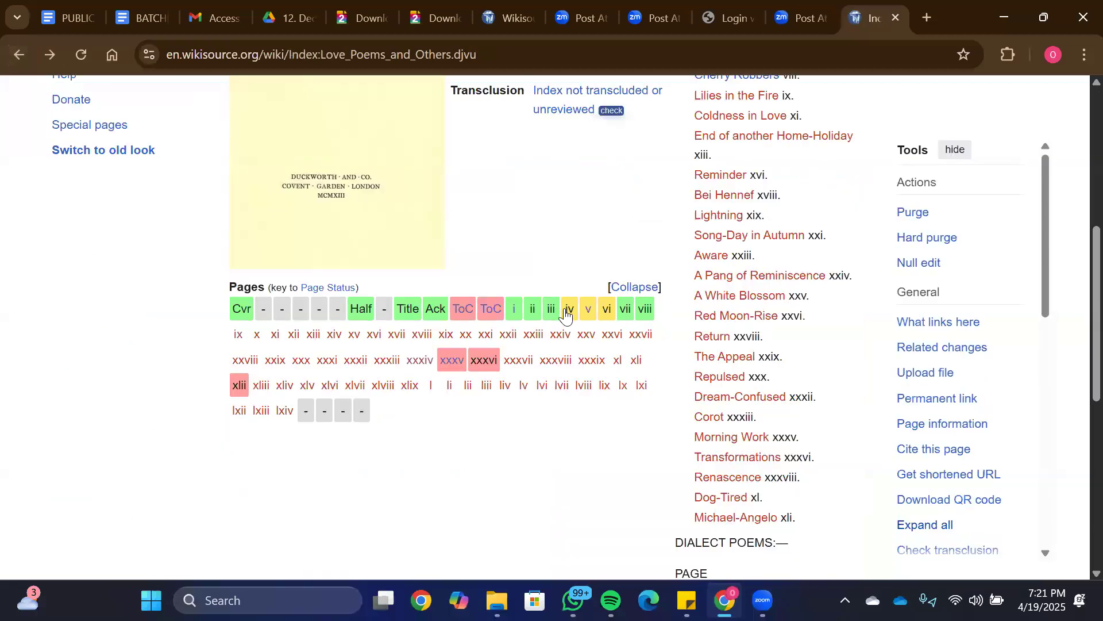
click(533, 311)
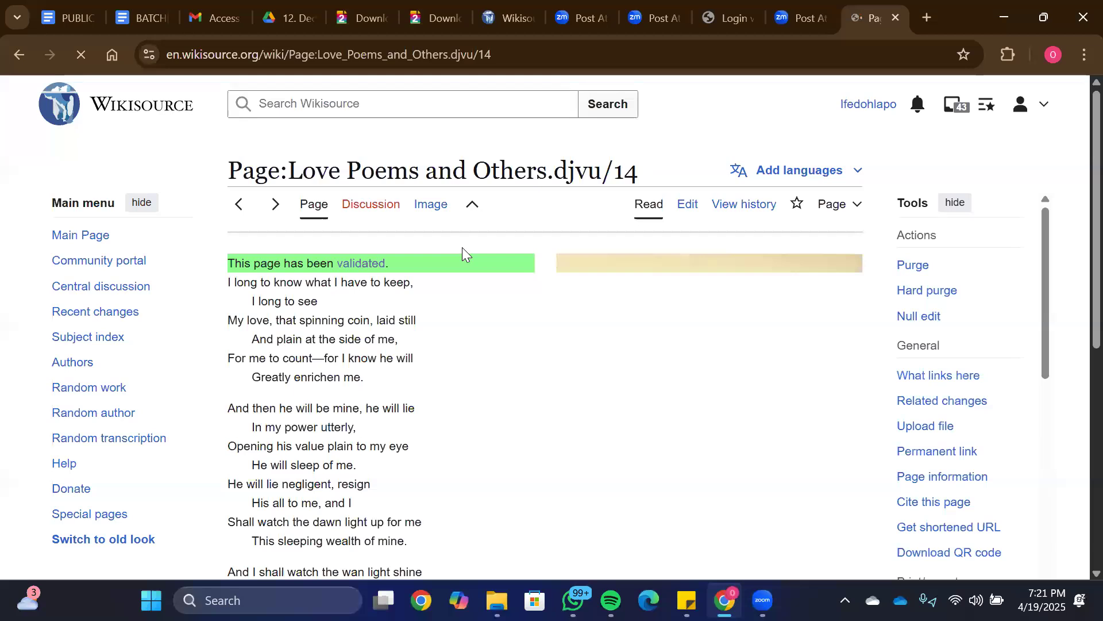
click(19, 55)
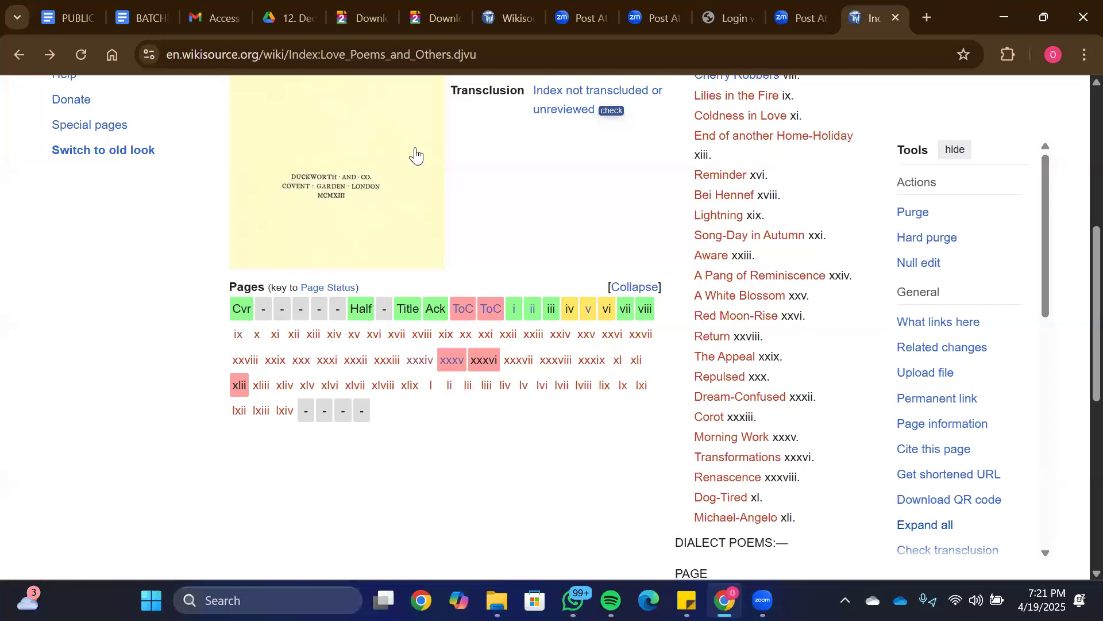
Step: Go back to the main page, reopen the April 2025 Monthly Challenge, and find its validated works list
click(18, 55)
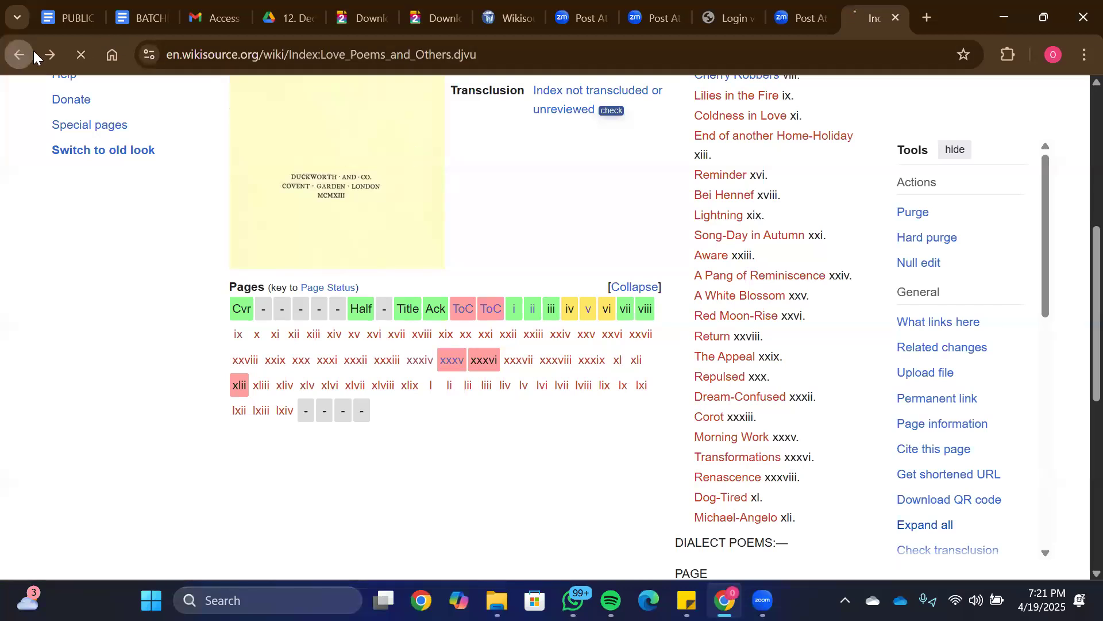
click(345, 253)
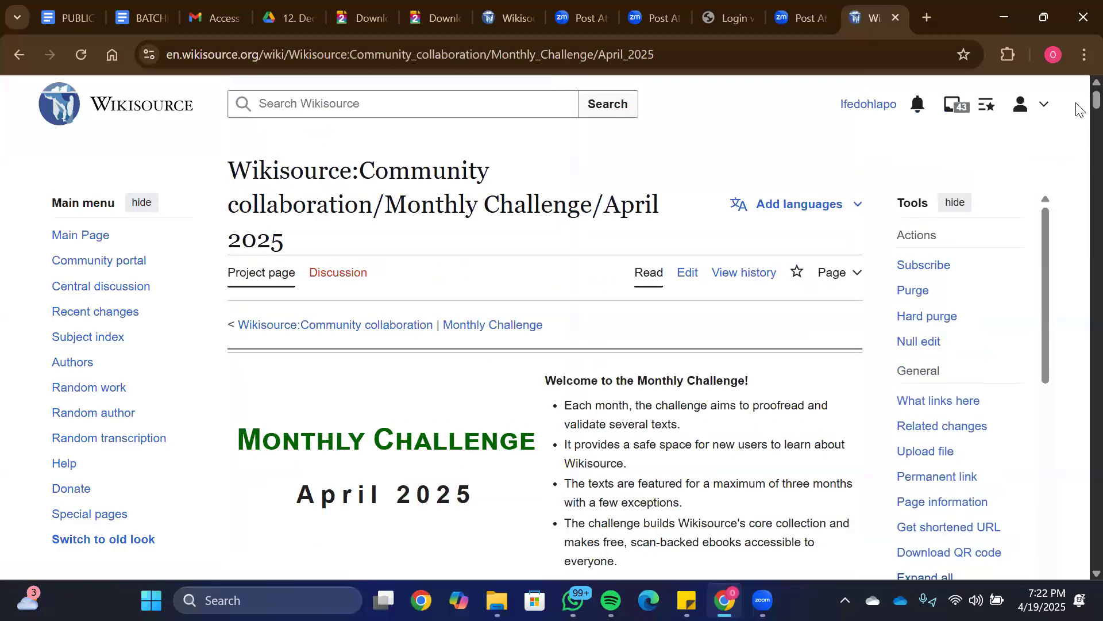
scroll(1076, 115, down, 5)
scroll(1076, 118, down, 14)
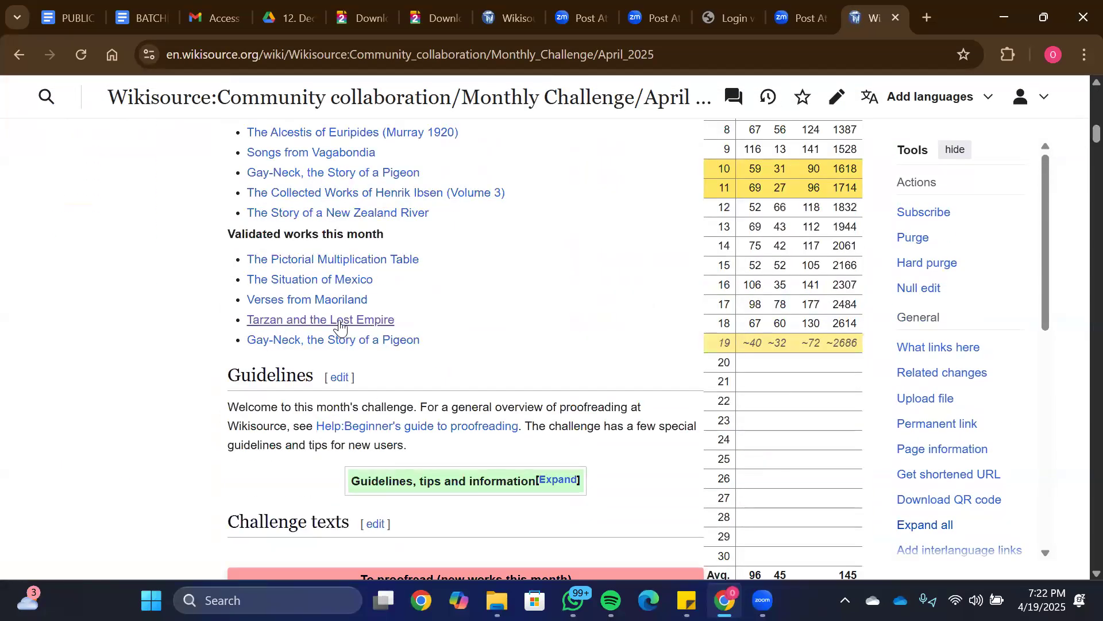
Step: Open the index of the validated work Tarzan and the Lost Empire and review its details and page statuses
click(340, 323)
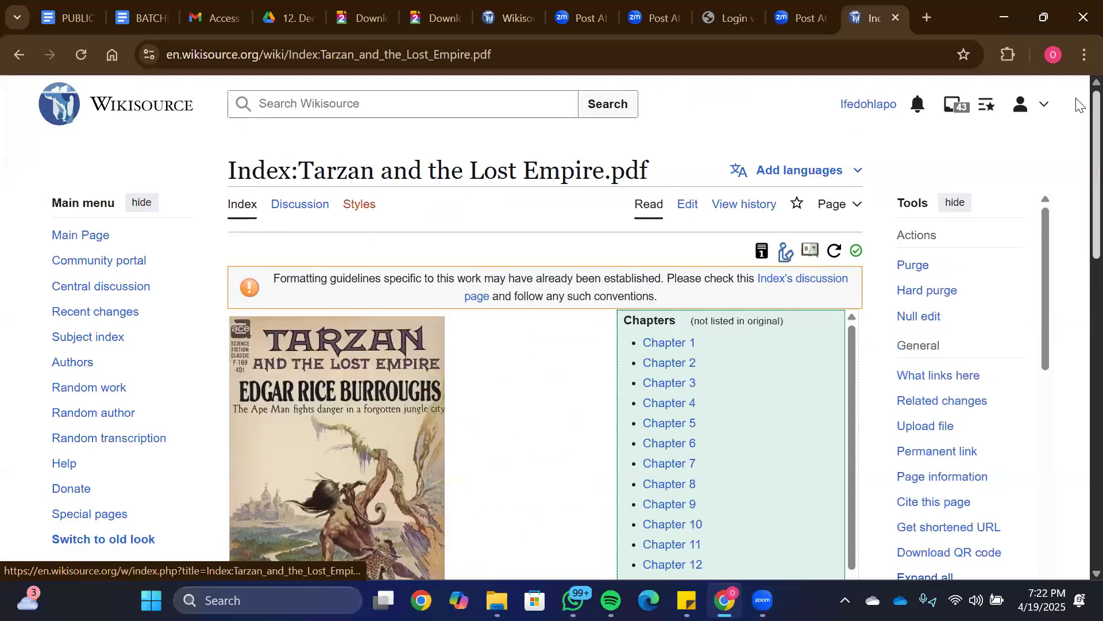
scroll(1077, 121, down, 1)
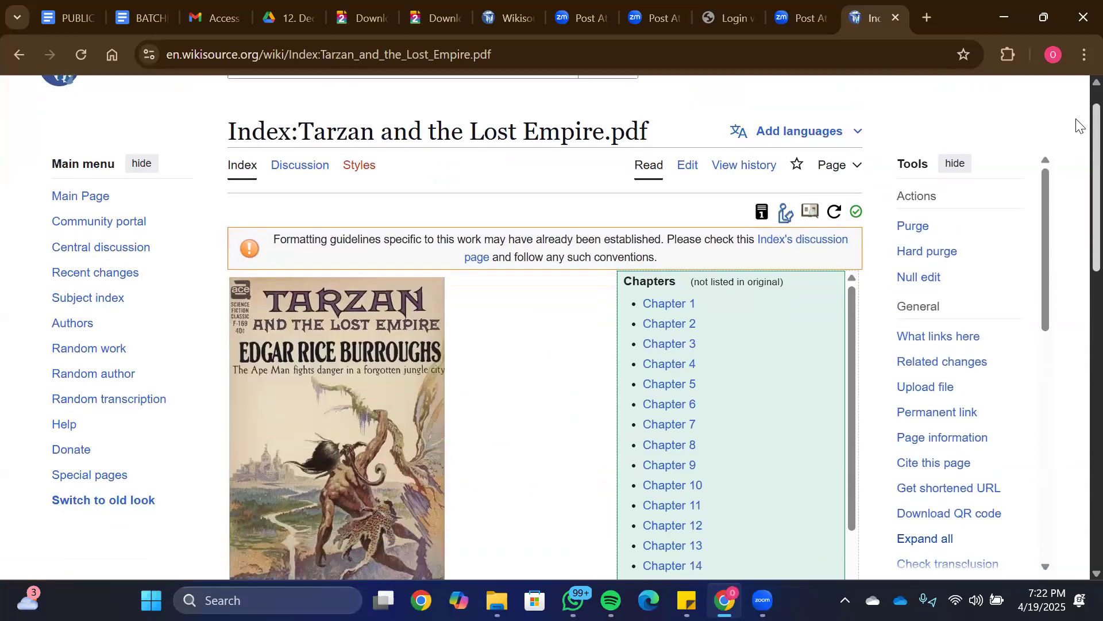
scroll(1077, 168, down, 10)
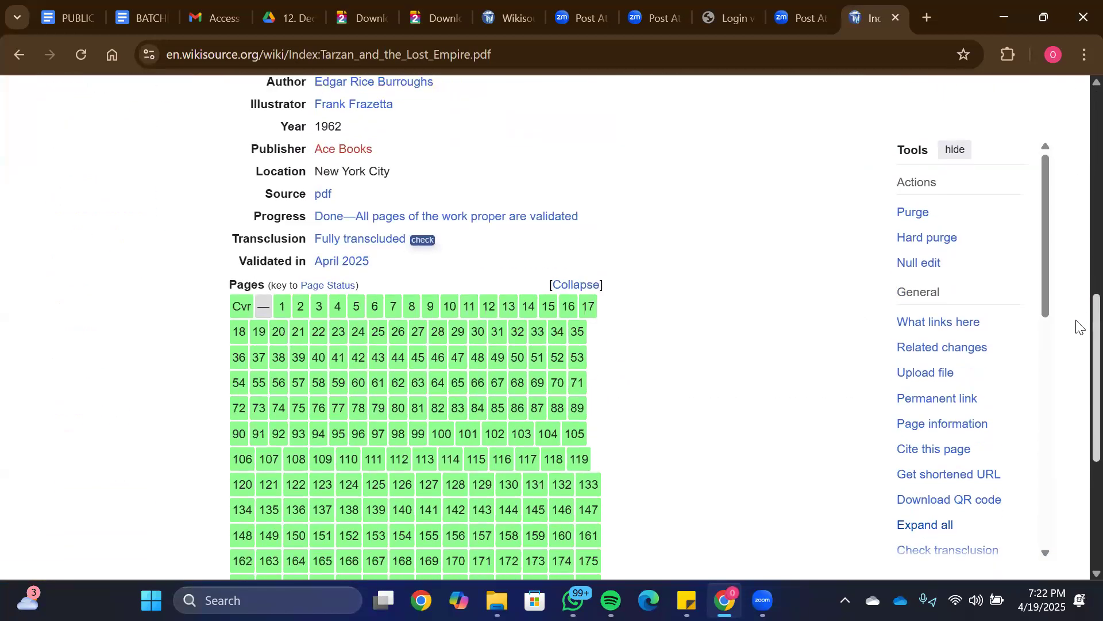
scroll(1078, 368, down, 1)
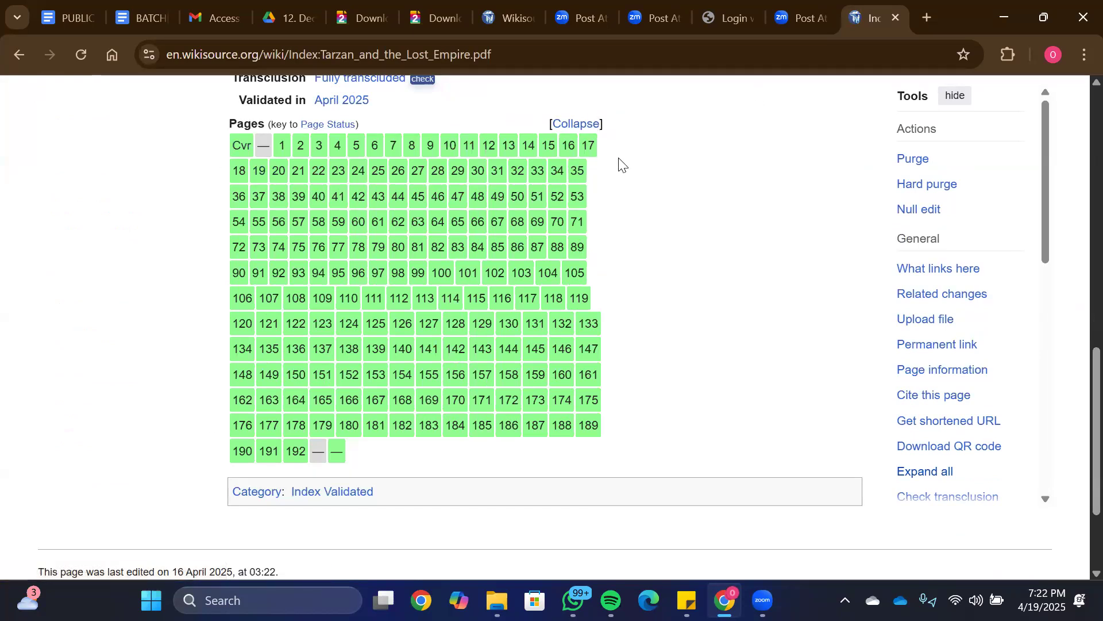
scroll(1075, 344, up, 8)
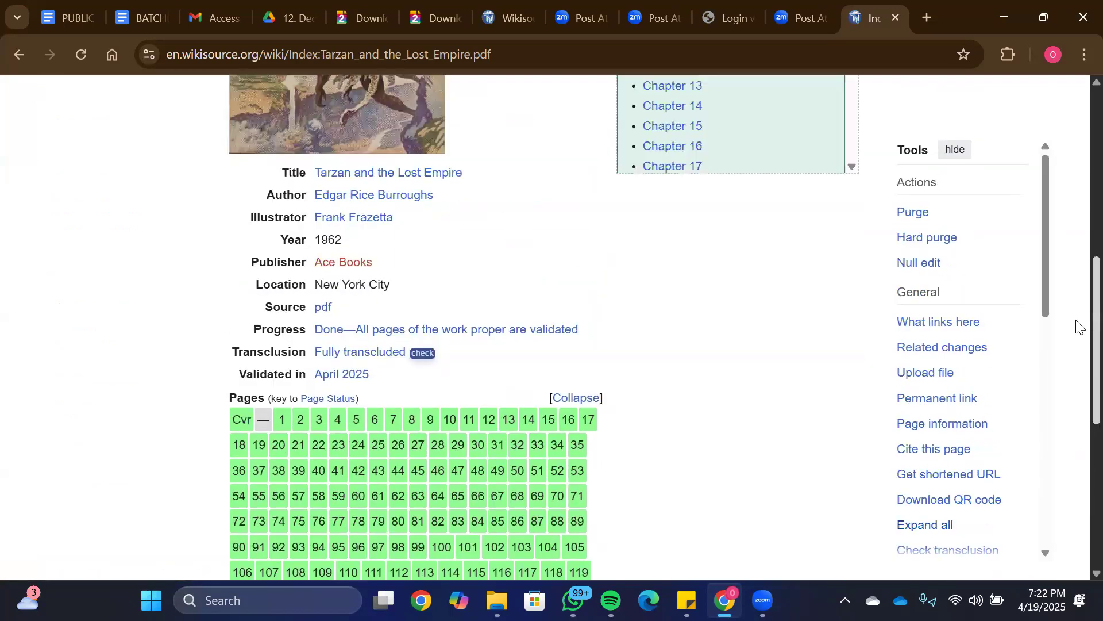
scroll(1076, 185, up, 5)
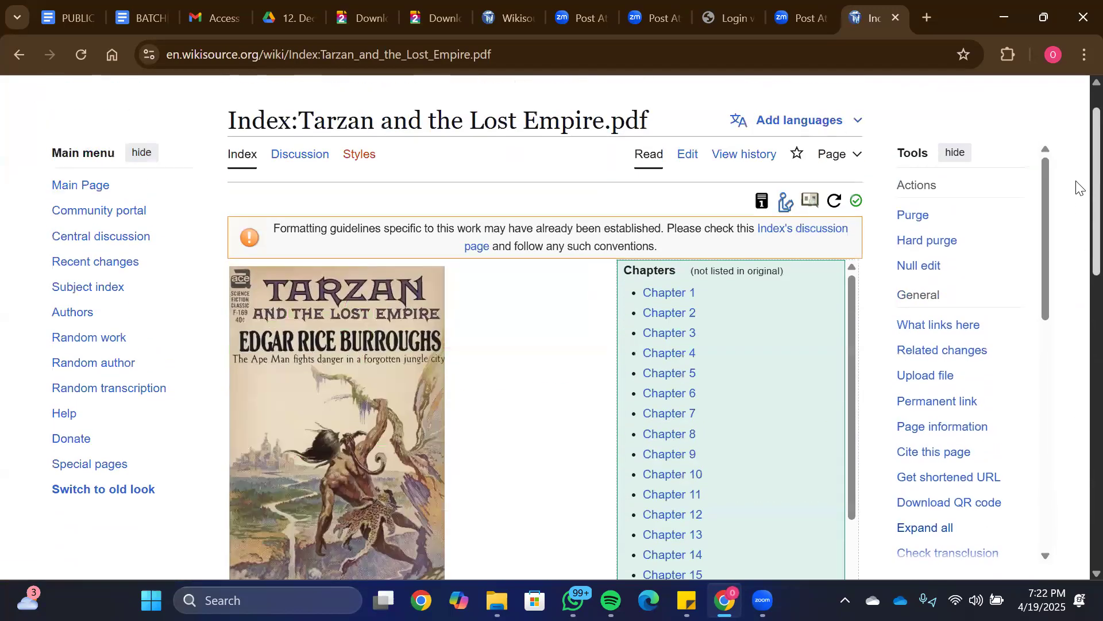
Step: Return to the Monthly Challenge page and browse the challenge texts to proofread, down to England, My England, and Other Stories
click(20, 53)
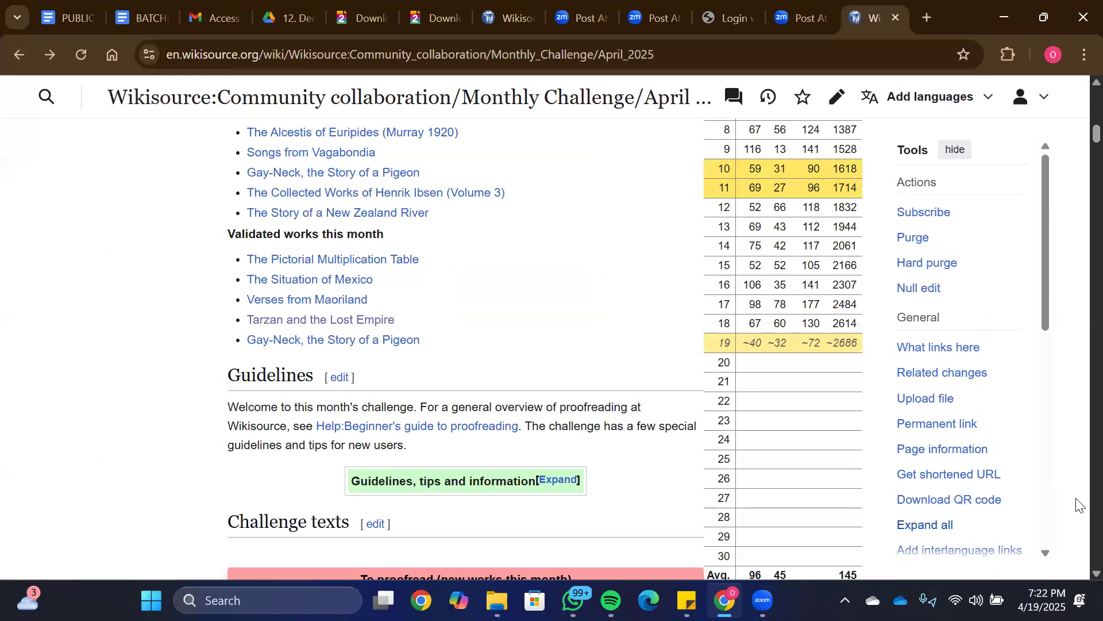
scroll(1077, 574, down, 12)
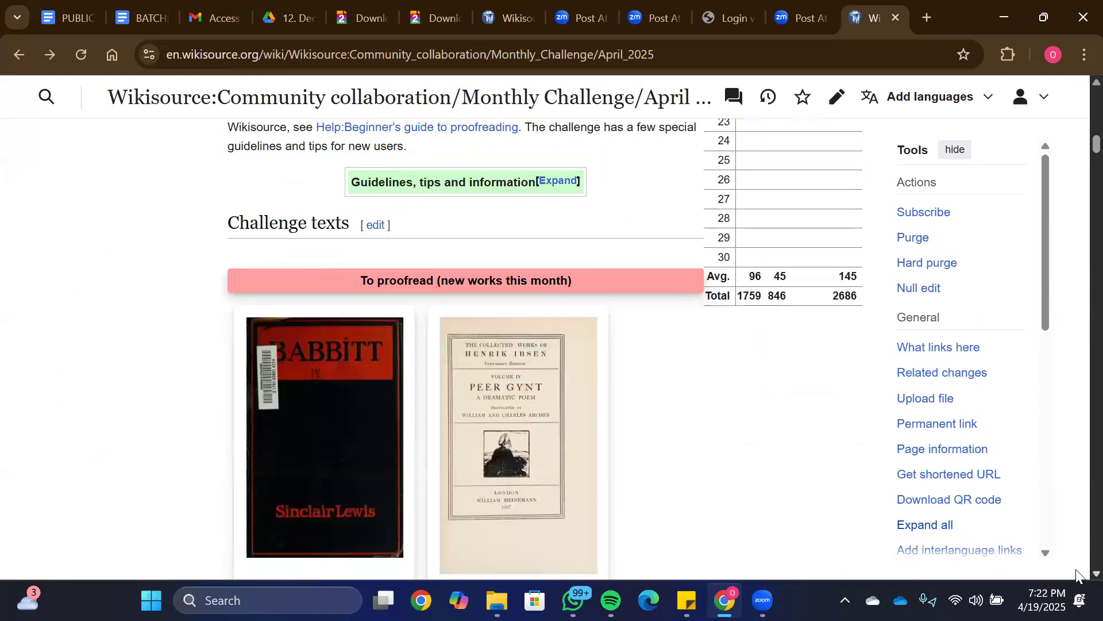
scroll(1076, 575, down, 12)
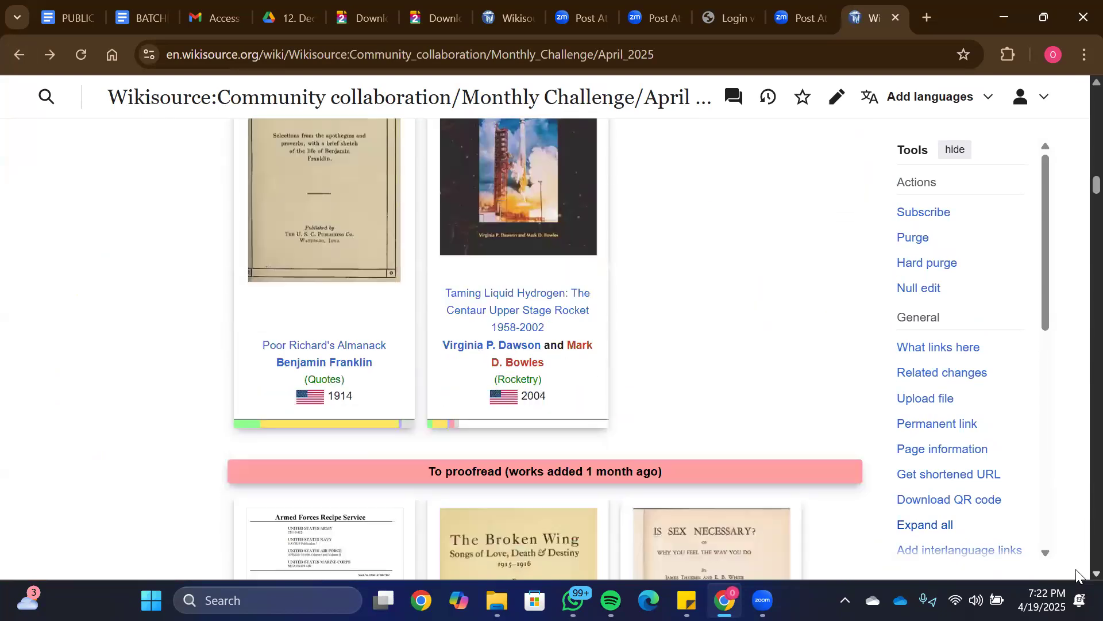
scroll(1076, 575, down, 12)
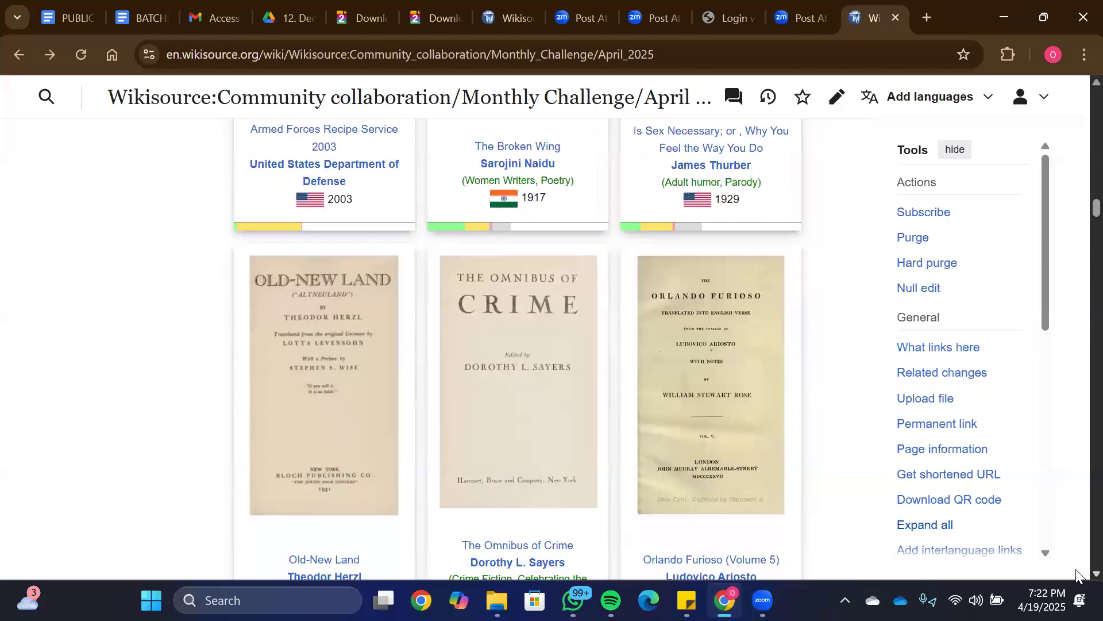
scroll(1076, 575, down, 10)
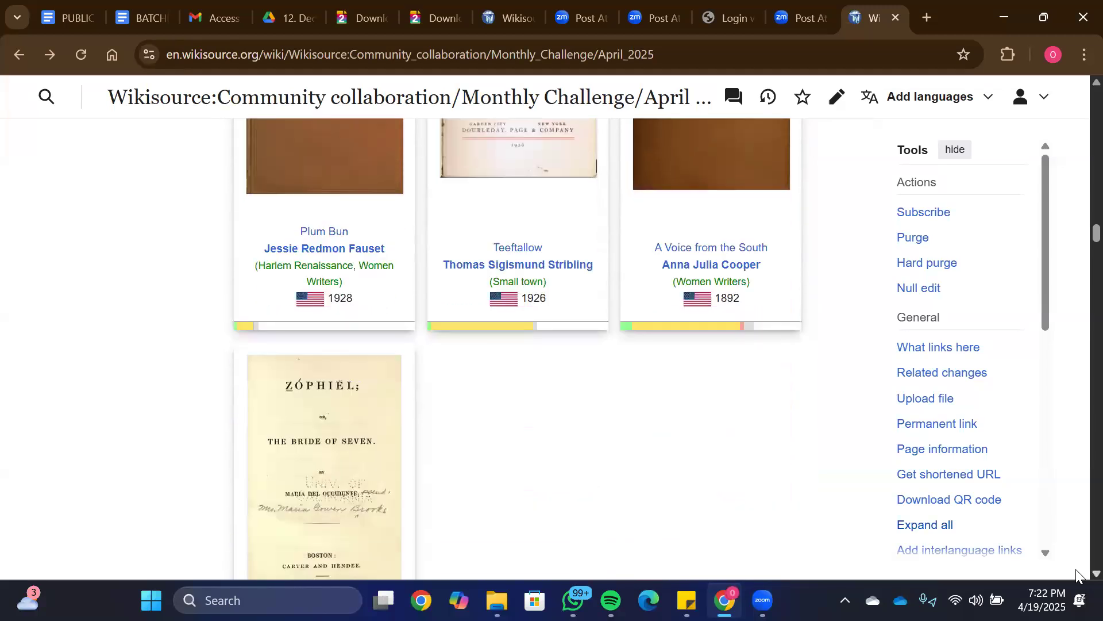
scroll(1076, 574, down, 8)
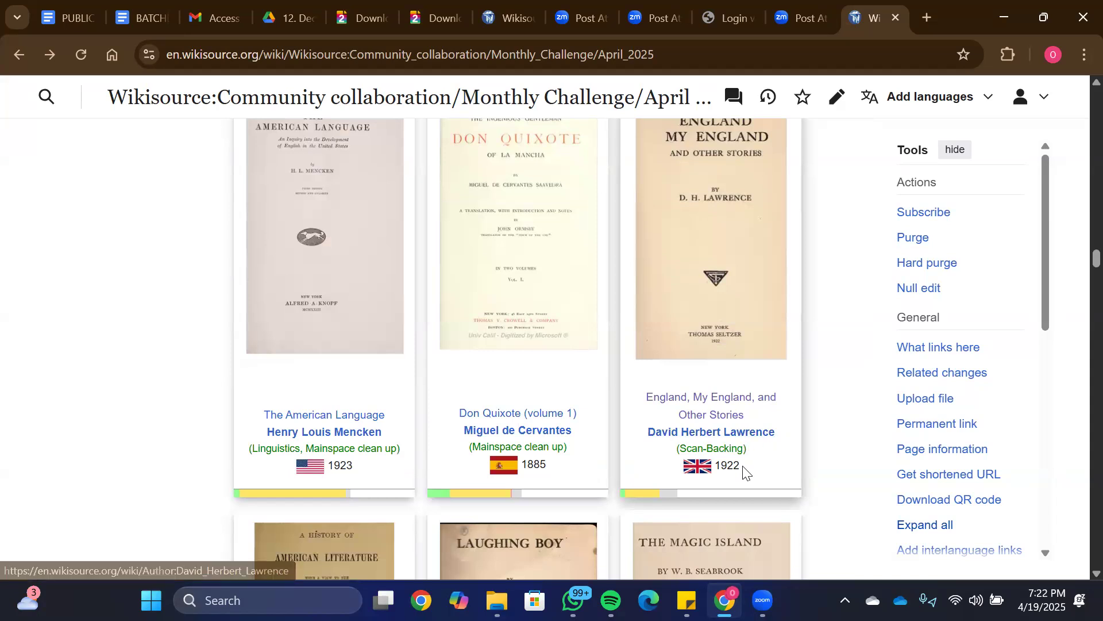
Step: Open the index of England, My England, and Other Stories and examine the status colours of its pages
click(708, 414)
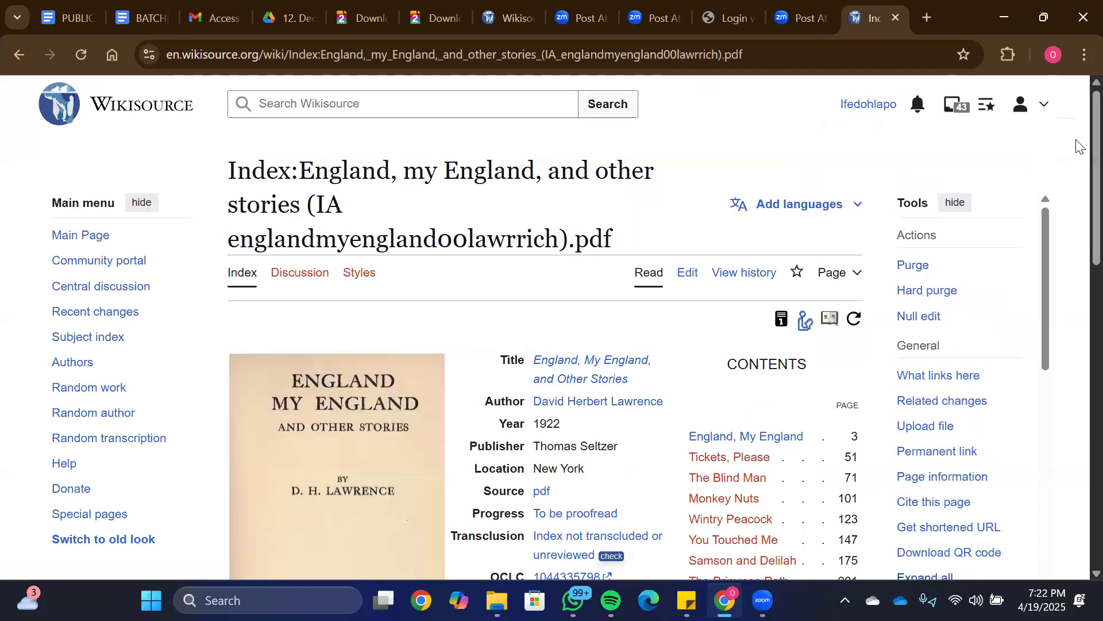
scroll(1077, 189, down, 7)
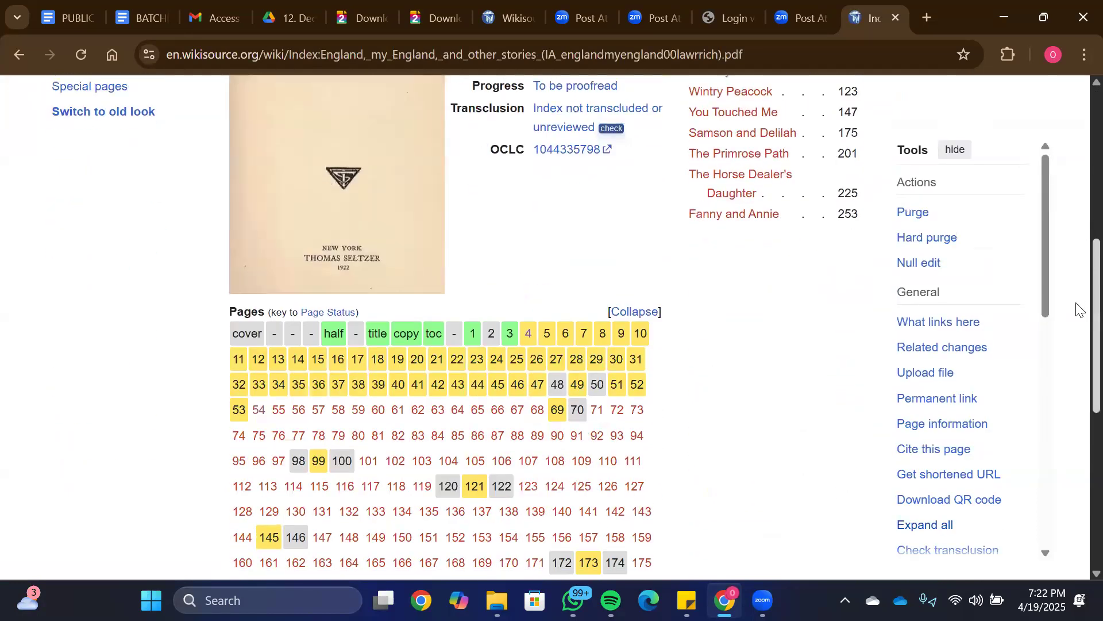
scroll(1077, 322, down, 3)
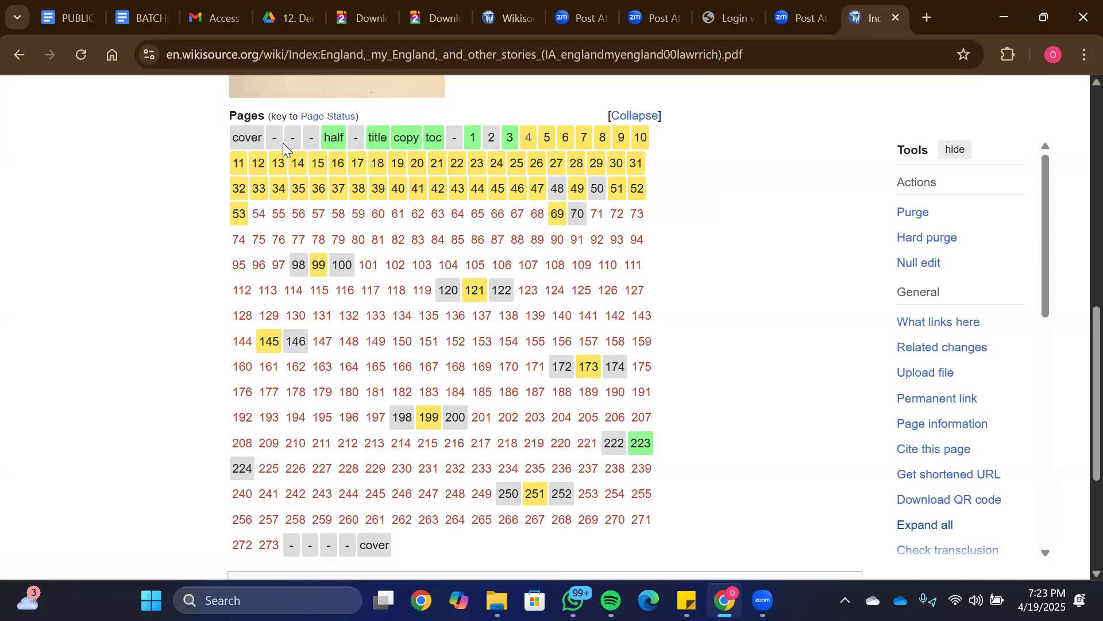
Step: Open the book's front cover page, check its proofreading status against the scan, and return to the index
click(254, 148)
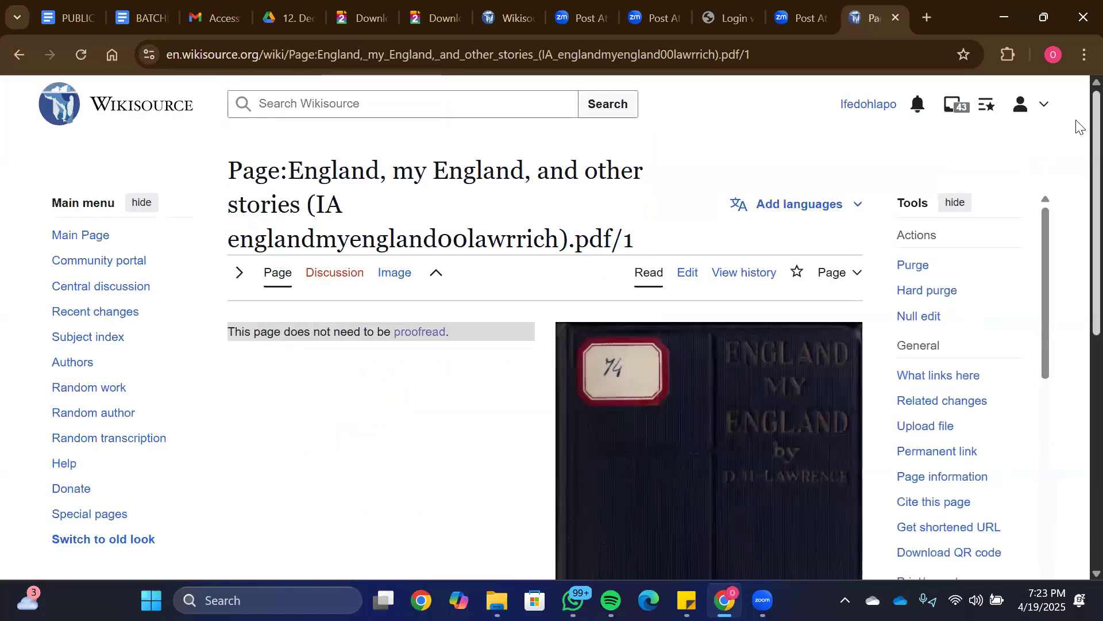
drag(1076, 187, 1077, 155)
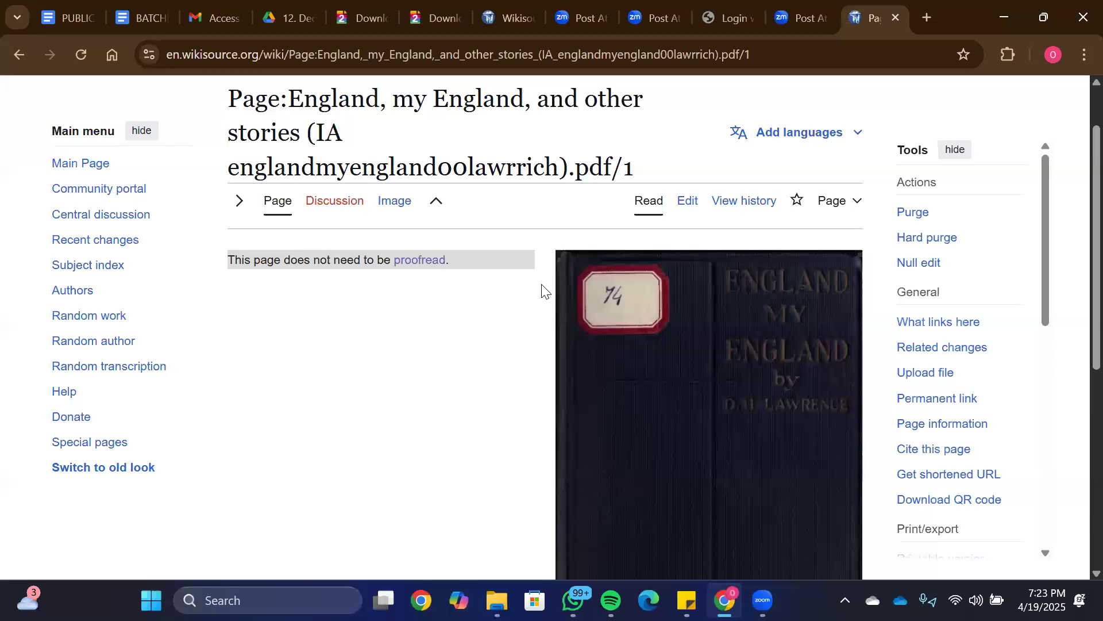
click(20, 53)
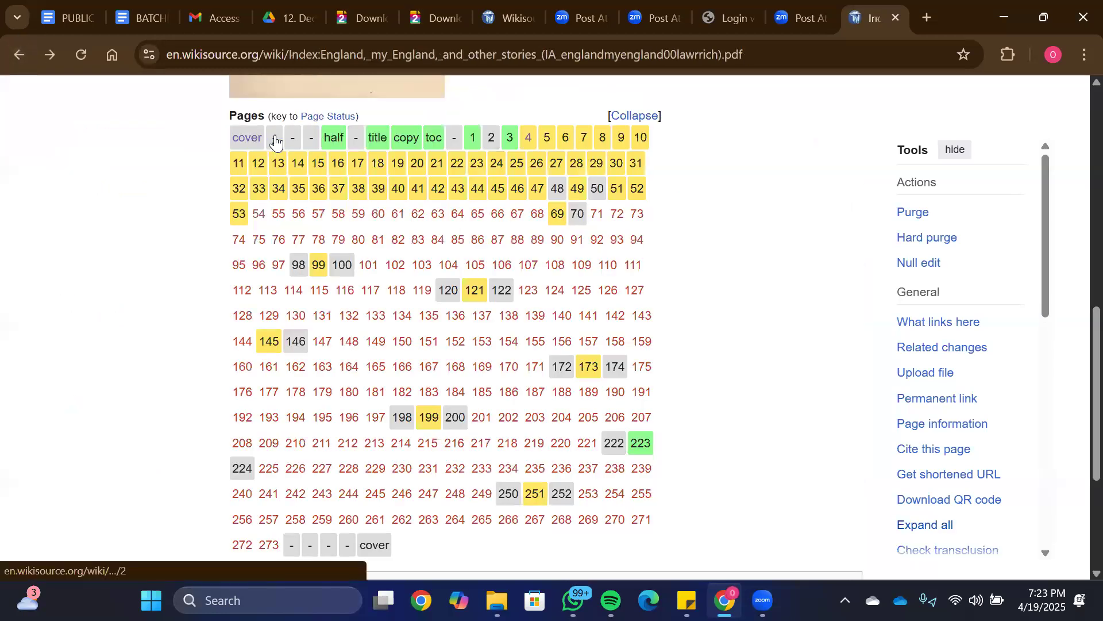
Step: Open the unnumbered page right after the cover and examine its status, scan and category
click(270, 140)
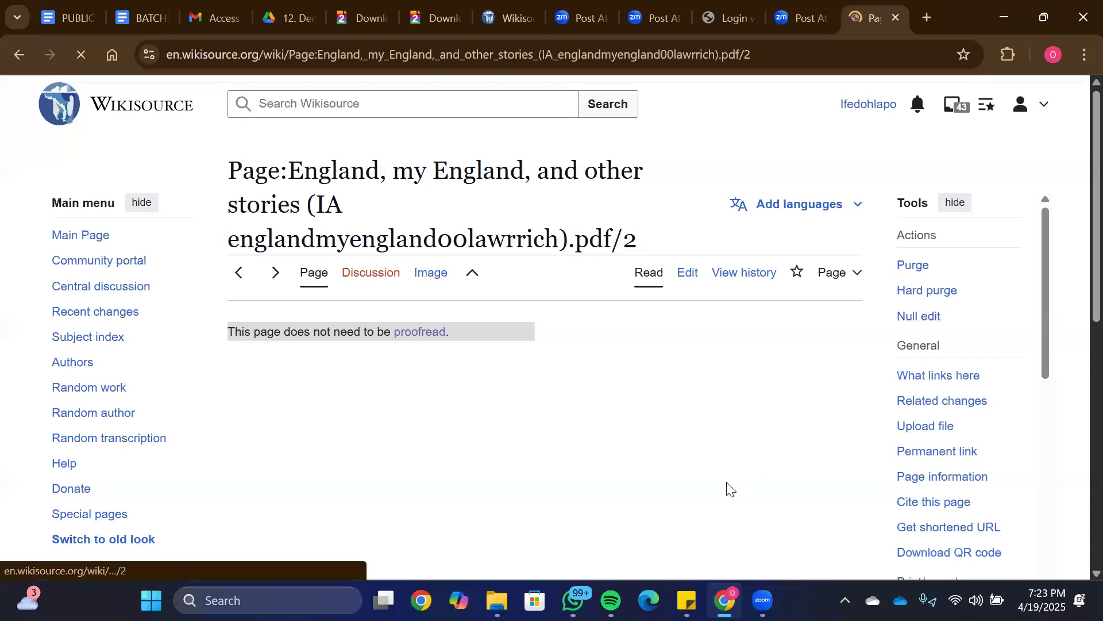
scroll(1077, 258, down, 6)
scroll(1077, 345, down, 6)
scroll(1077, 383, down, 1)
scroll(1076, 342, up, 5)
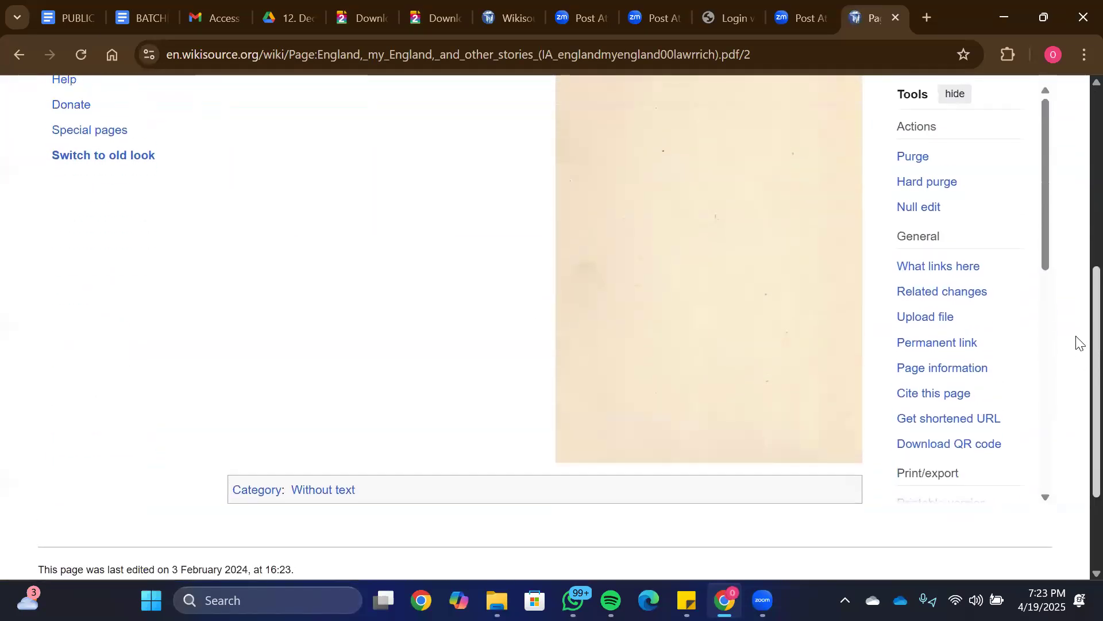
scroll(1077, 310, down, 1)
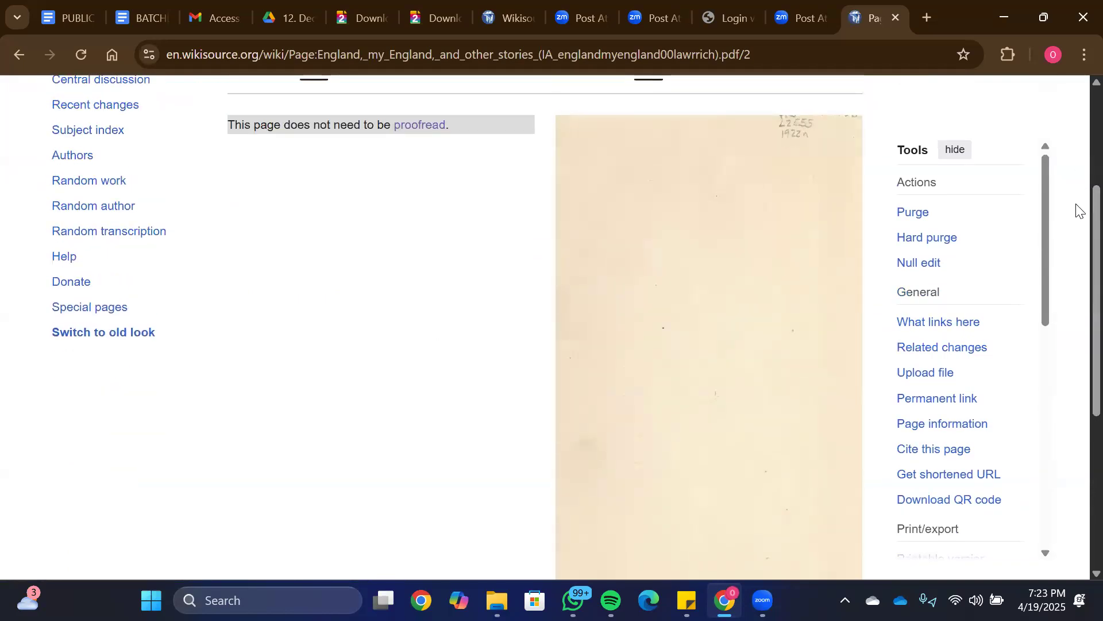
Step: Return to the index of England, My England, and Other Stories and examine the status colours across all its page numbers
click(16, 49)
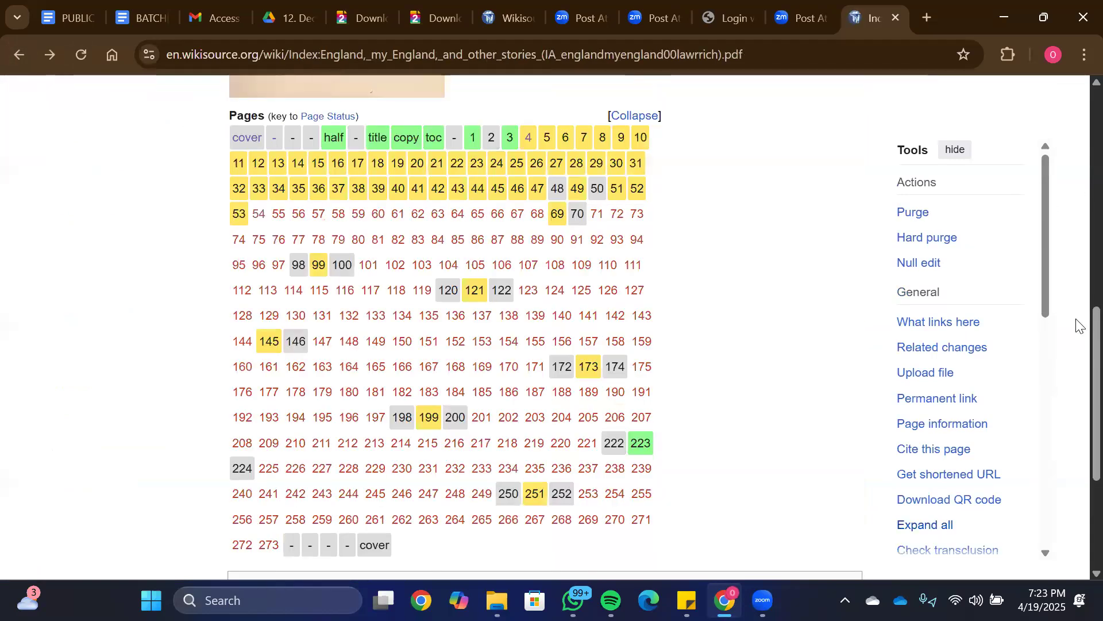
scroll(1078, 395, down, 2)
scroll(1078, 395, down, 1)
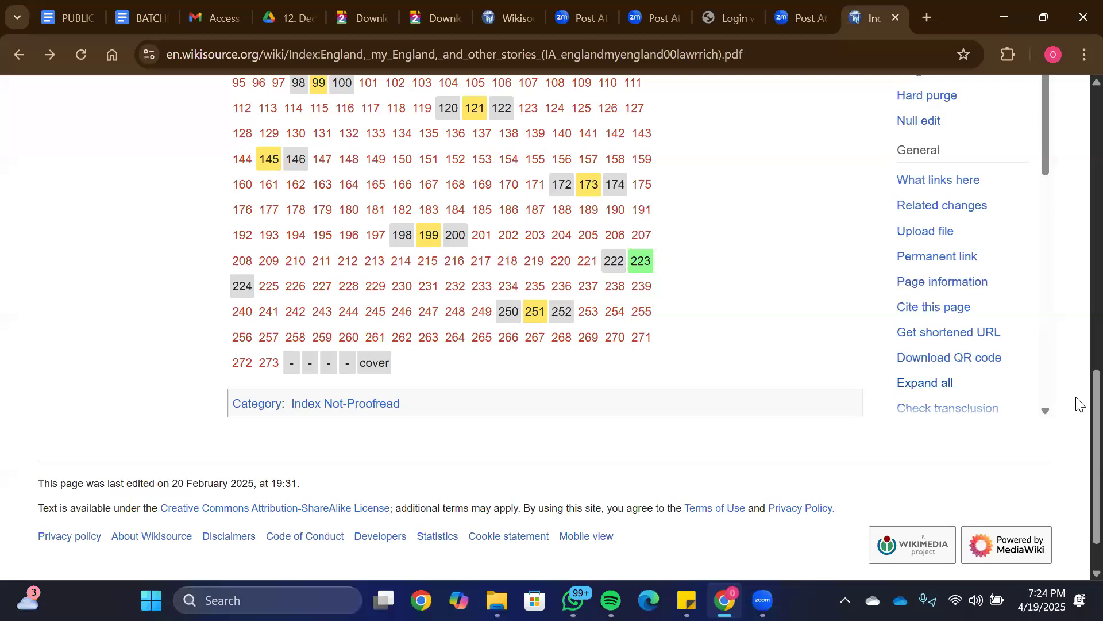
drag(1076, 408, 1076, 296)
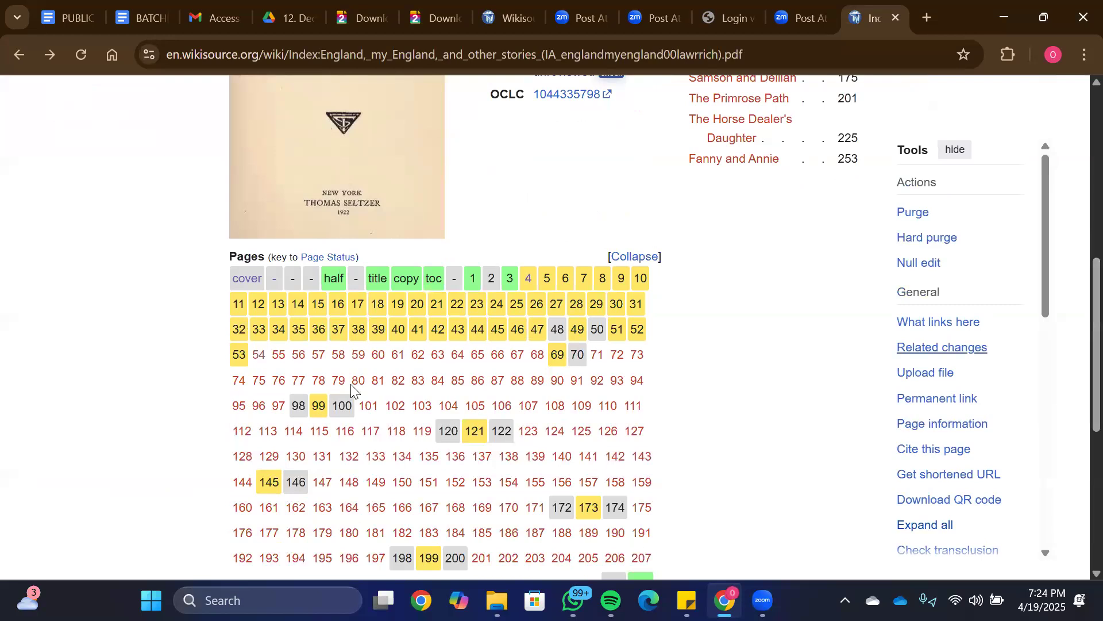
Step: Open the uncreated page 54 from the index and examine its raw text layer, scan and page status options
click(261, 363)
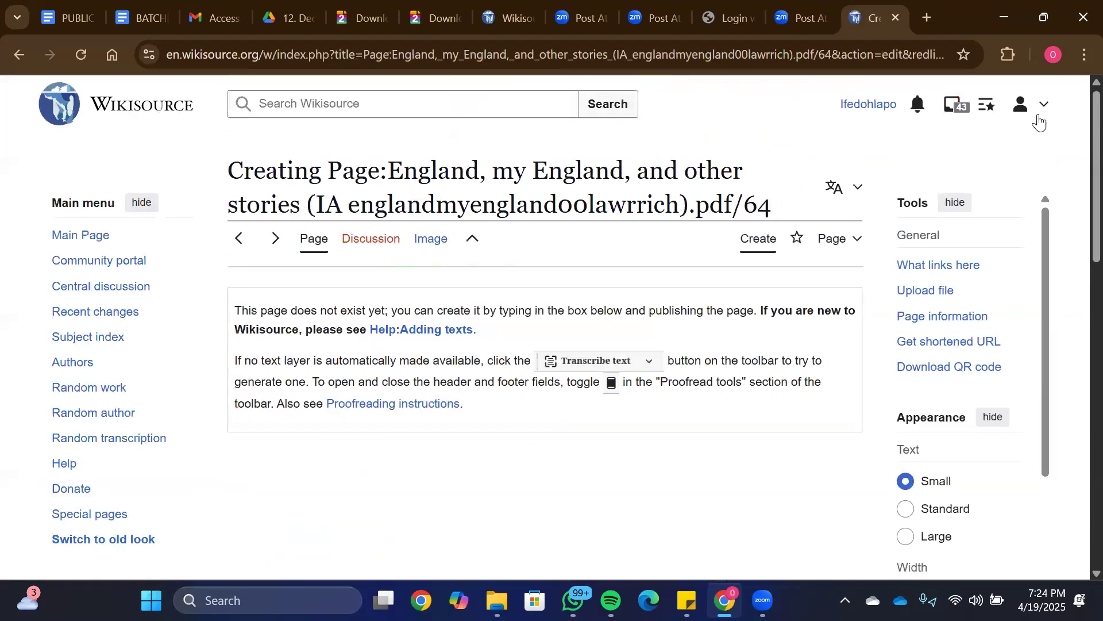
scroll(1078, 285, down, 5)
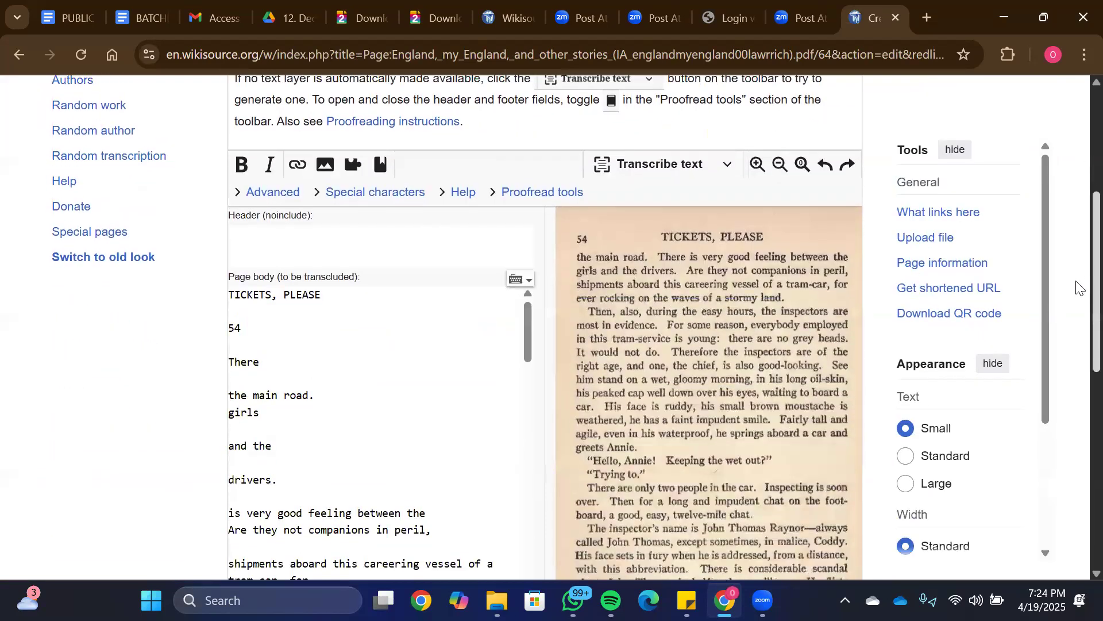
scroll(1079, 285, down, 4)
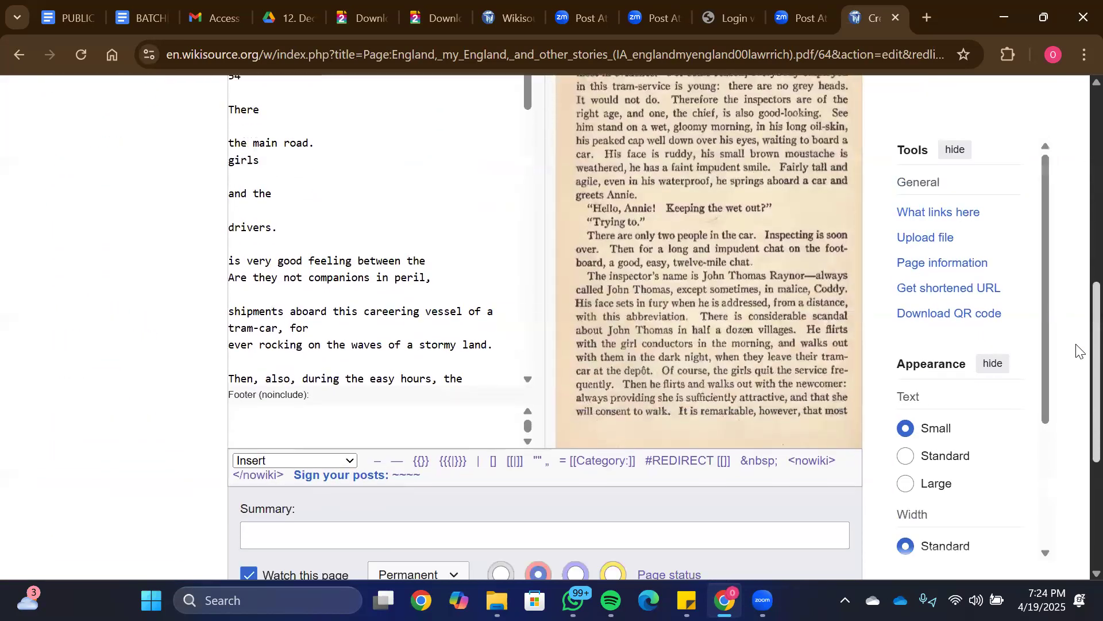
scroll(1078, 344, up, 3)
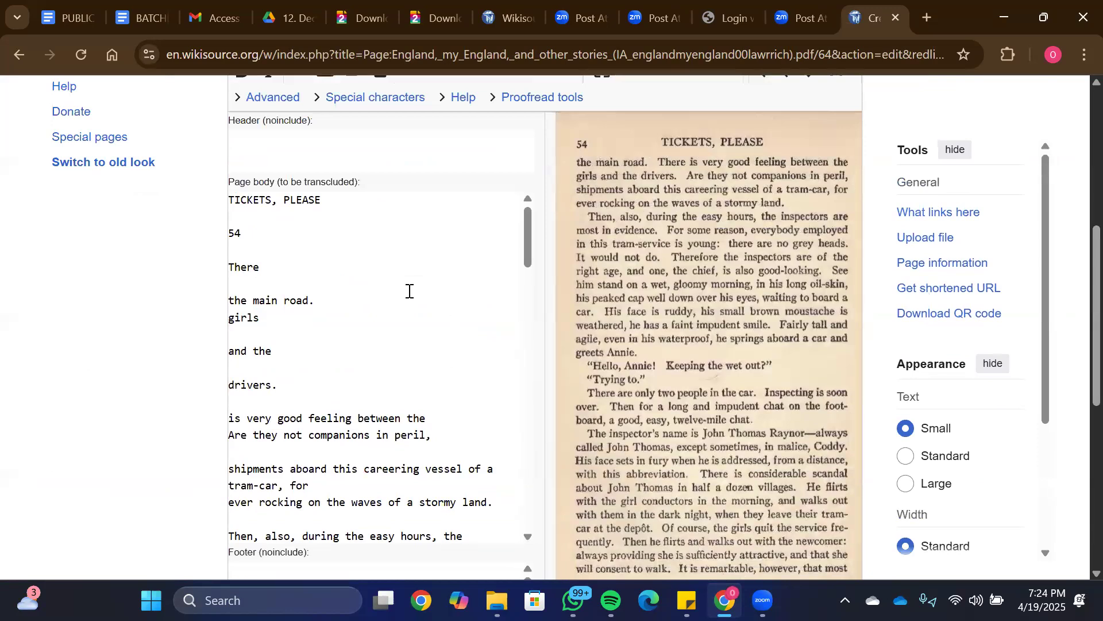
Step: Try transcribing the scan's opening words "the main road. The" by hand below the TICKETS, PLEASE heading, and remove them
click(253, 219)
text(the mai)
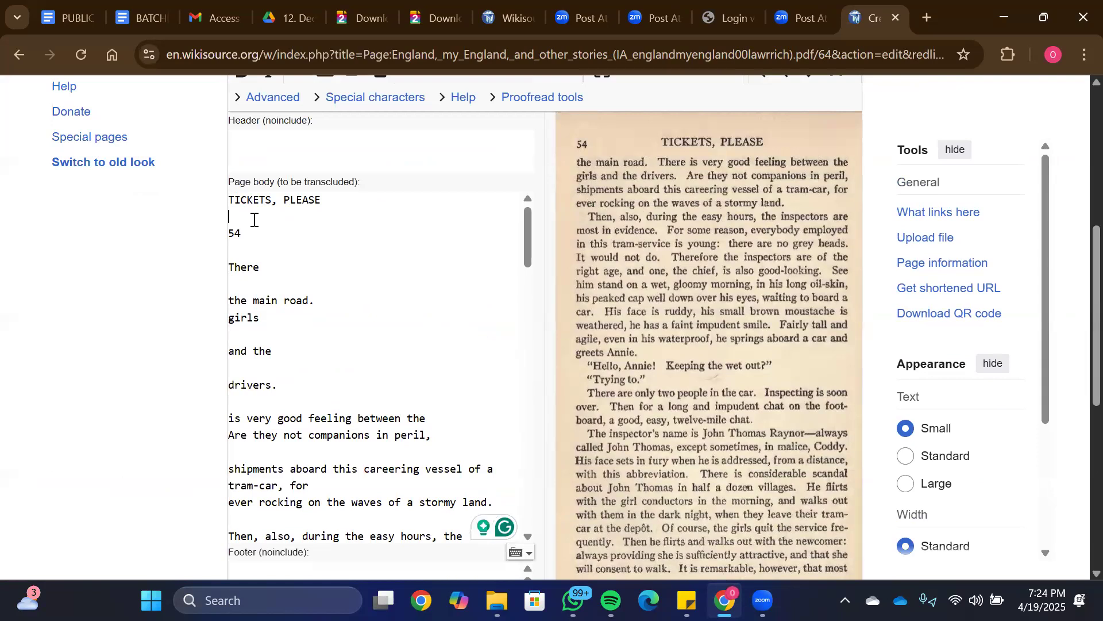
text(n ro)
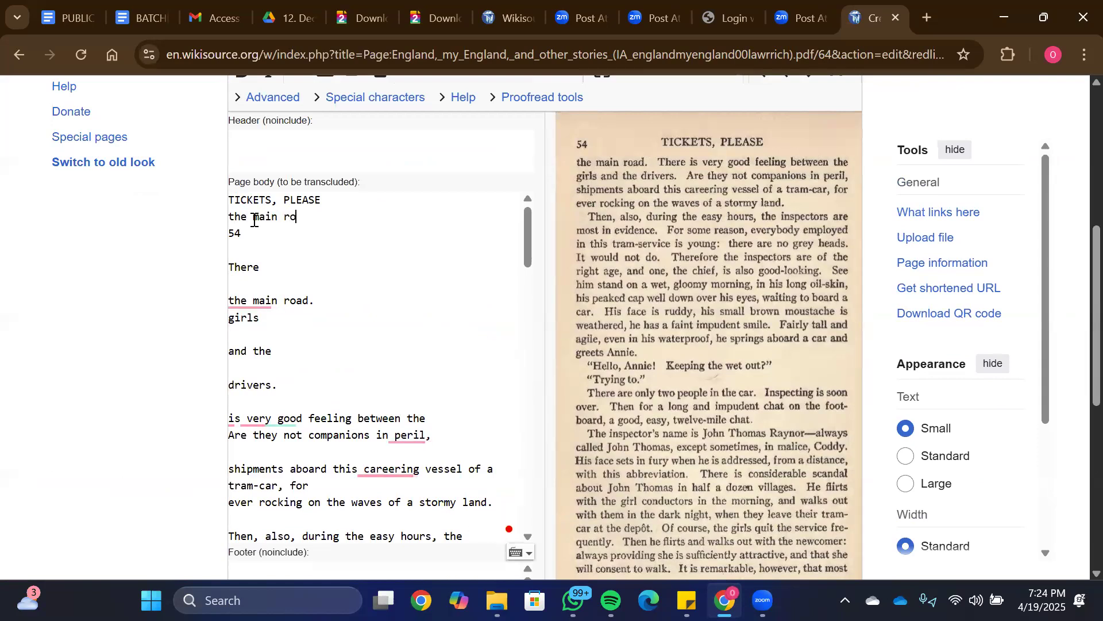
text(ad. The)
key(BackSpace)
key(BackSpace)
key(BackSpace)
key(BackSpace)
key(BackSpace)
key(BackSpace)
key(BackSpace)
key(BackSpace)
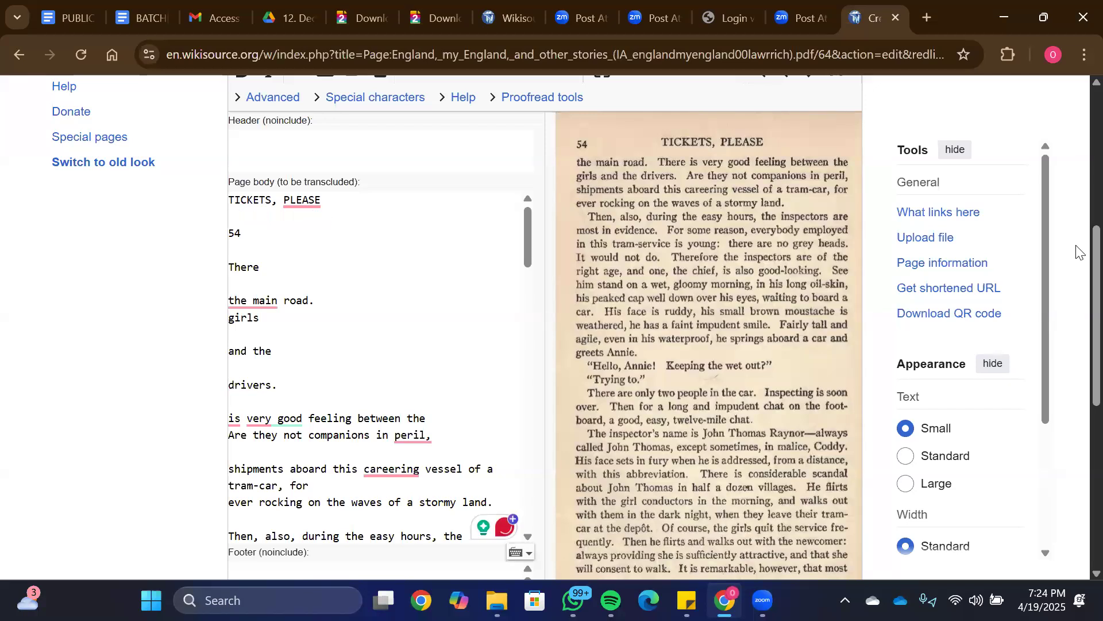
Step: Transcribe page 54 automatically with Google OCR and compare the resulting body text with the scan
scroll(1078, 207, up, 2)
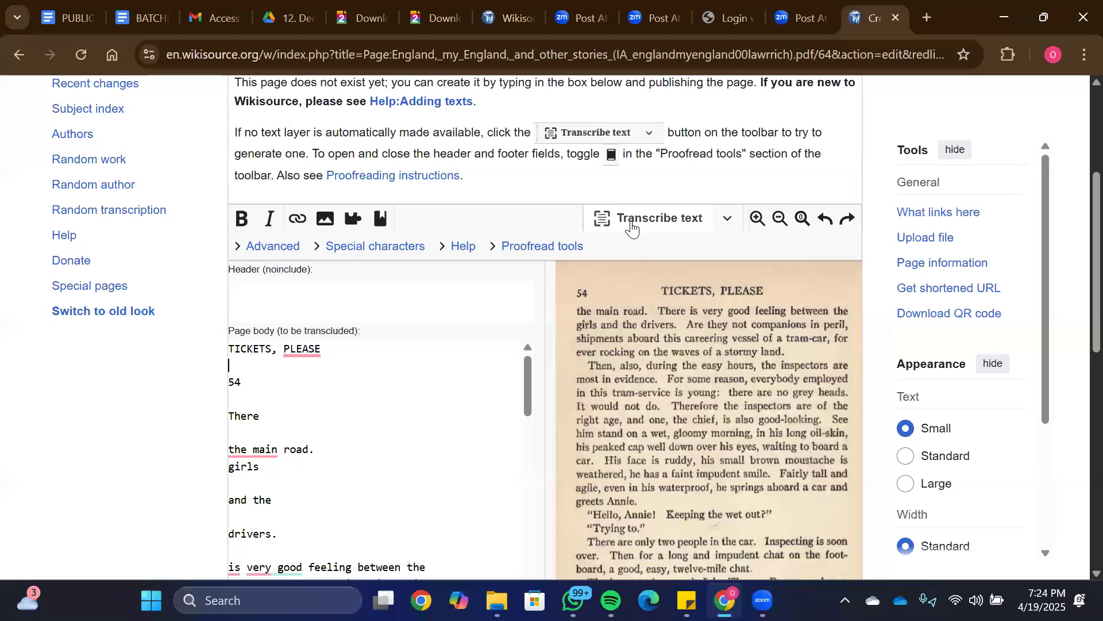
click(725, 219)
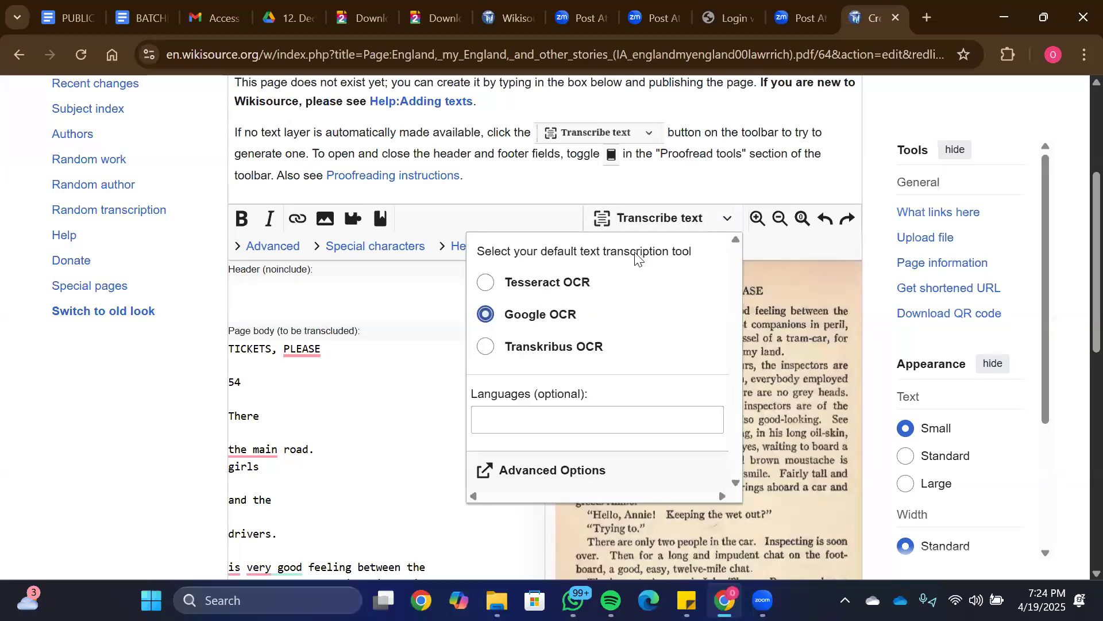
click(636, 221)
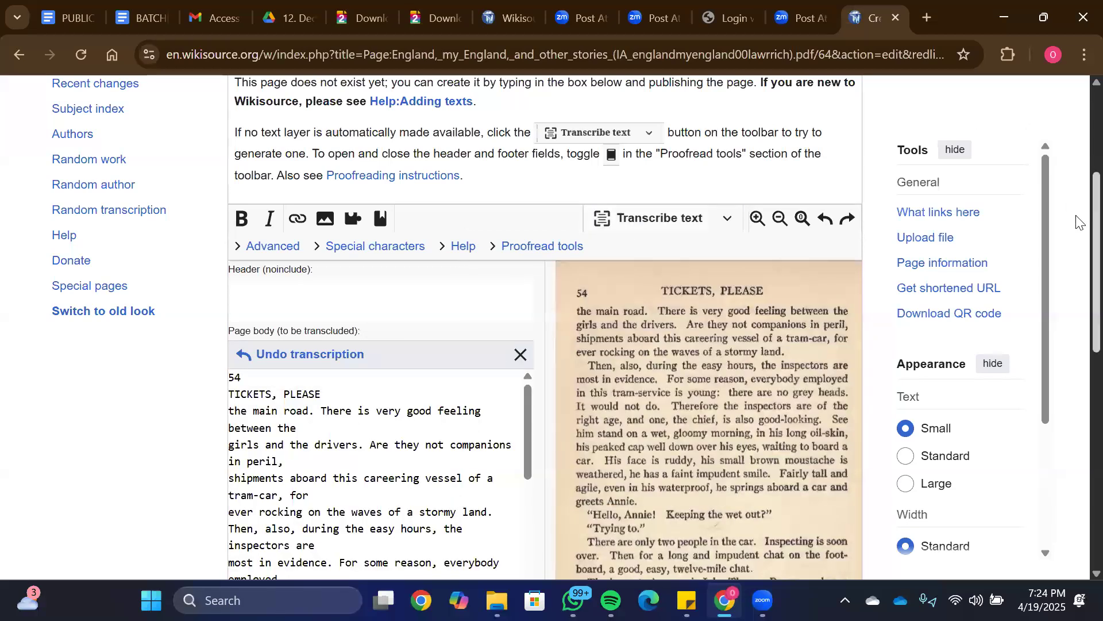
drag(1076, 228, 1078, 276)
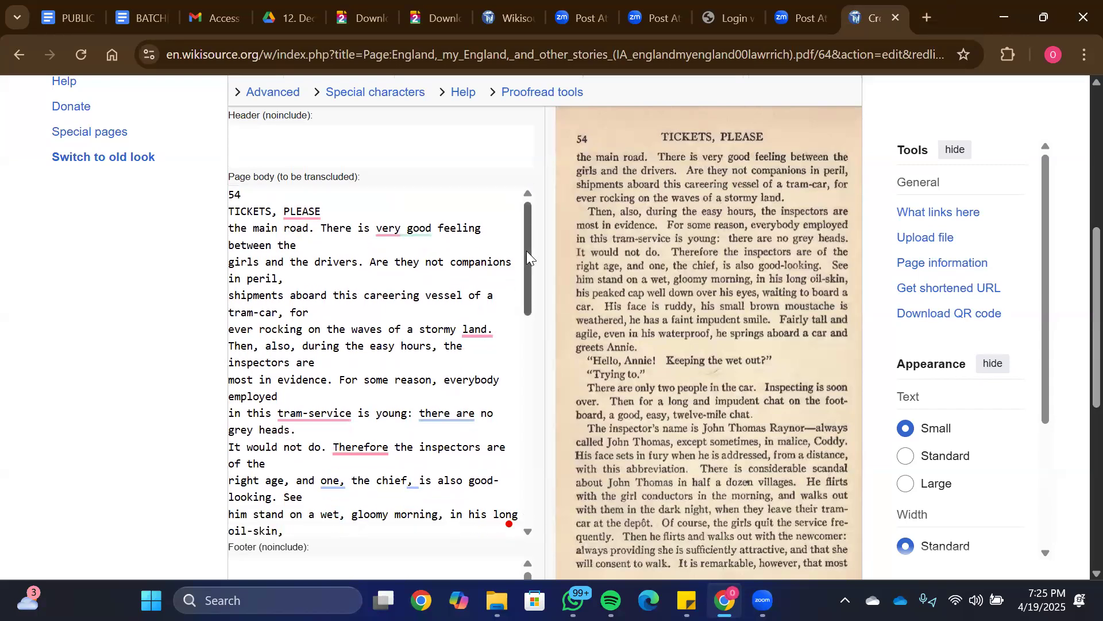
scroll(530, 360, down, 7)
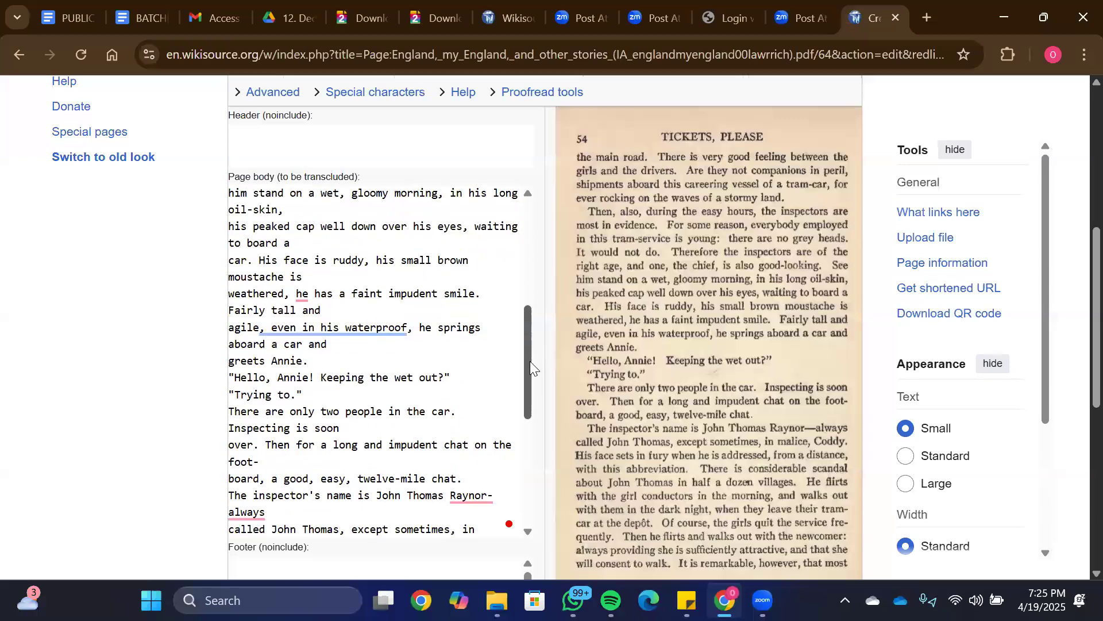
scroll(541, 322, up, 8)
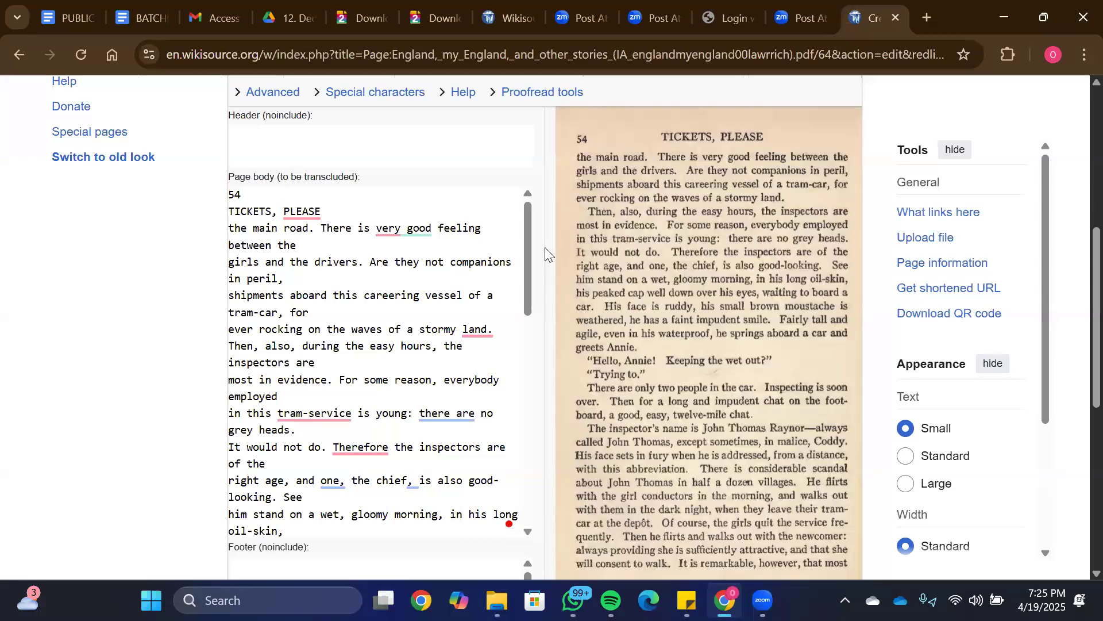
Step: Open the book's index in a separate browser tab, keeping page 54's editor open, and view it
click(925, 21)
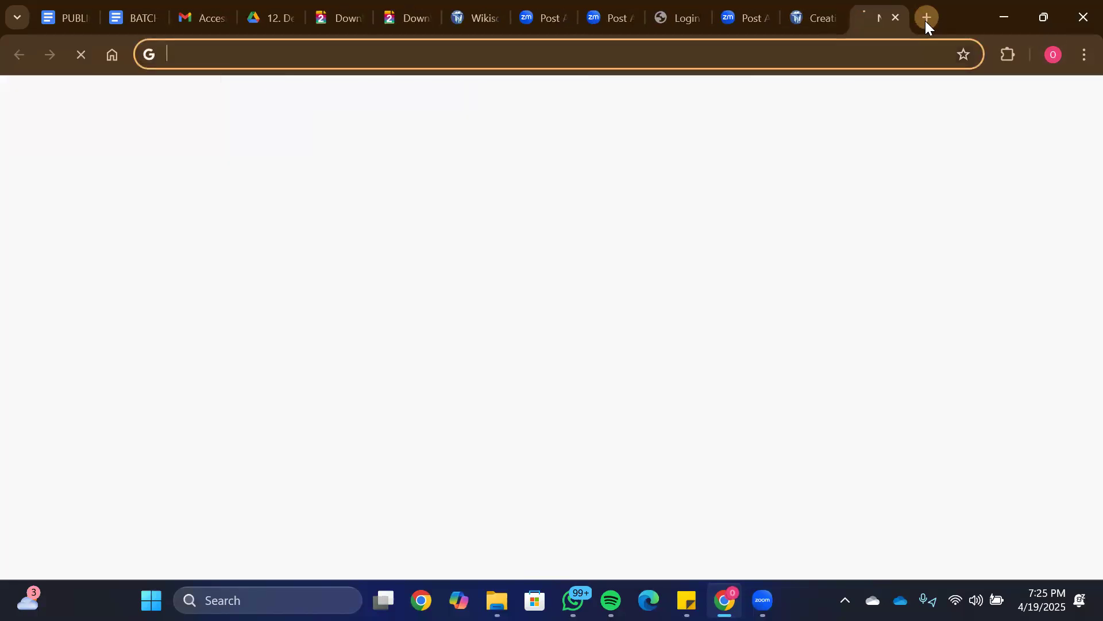
click(806, 13)
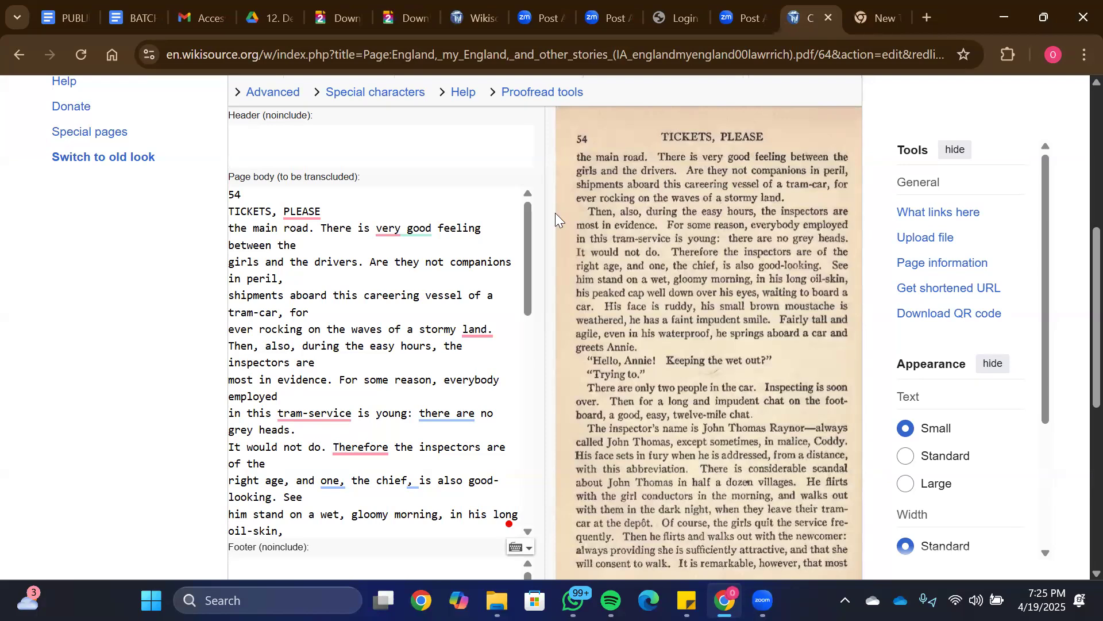
scroll(1078, 294, up, 7)
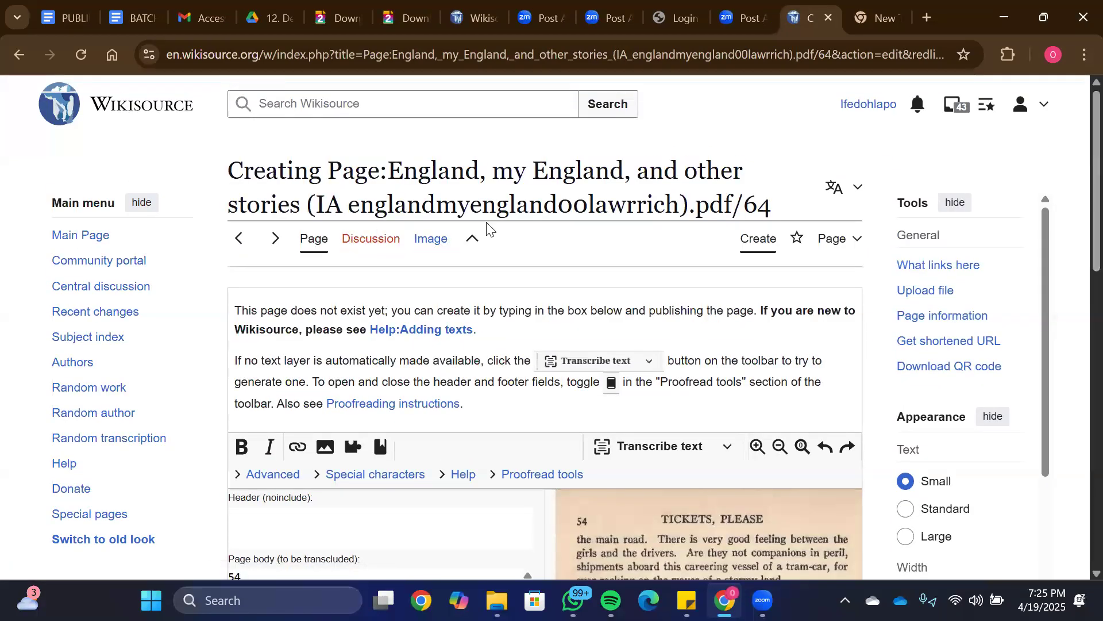
right_click(471, 244)
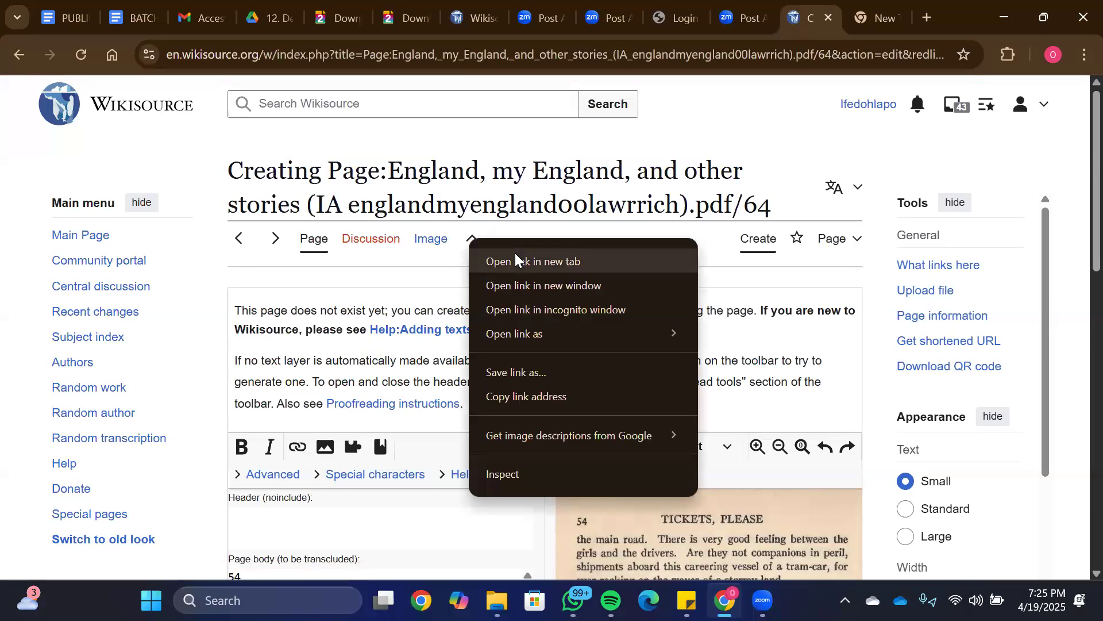
click(500, 257)
click(868, 22)
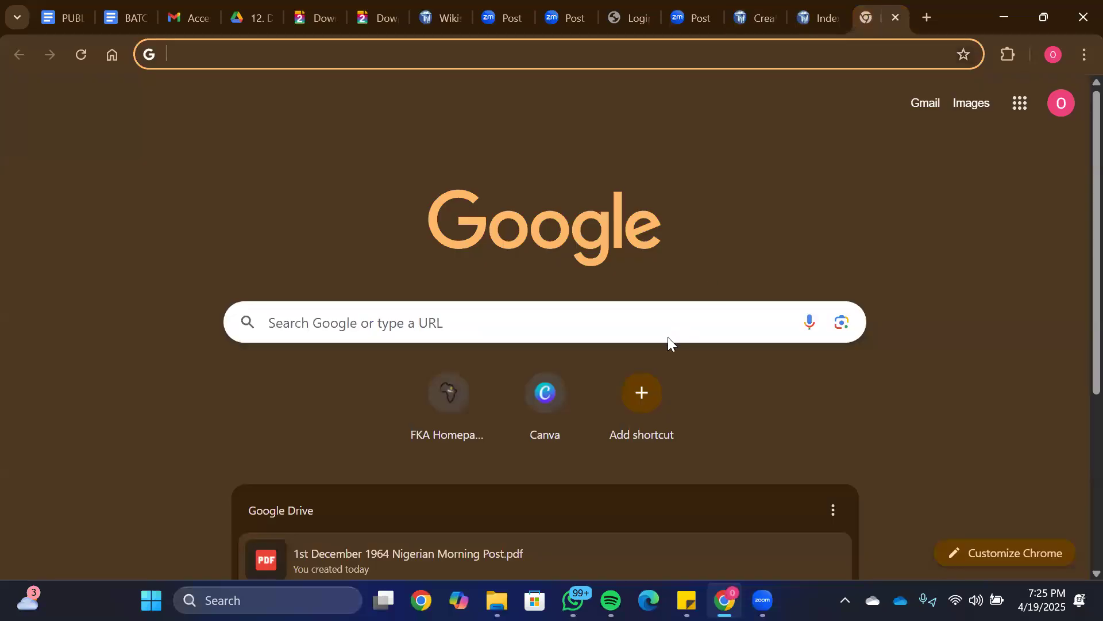
click(824, 20)
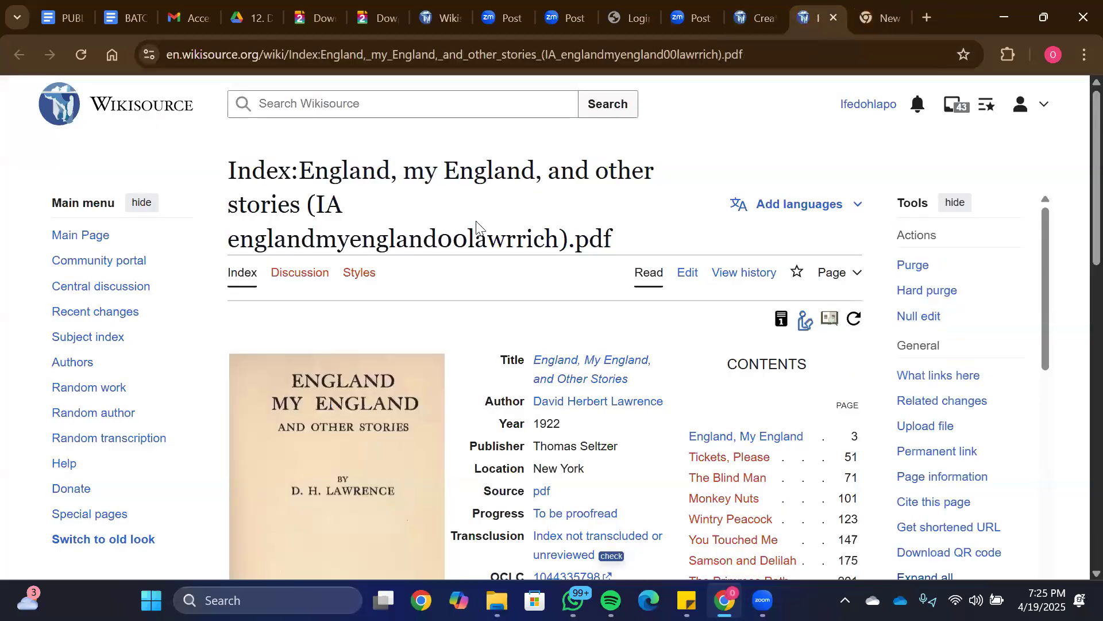
Step: Return to the index from page 54's editor in the original browser tab and open page 53 to check its proofreading status
click(747, 16)
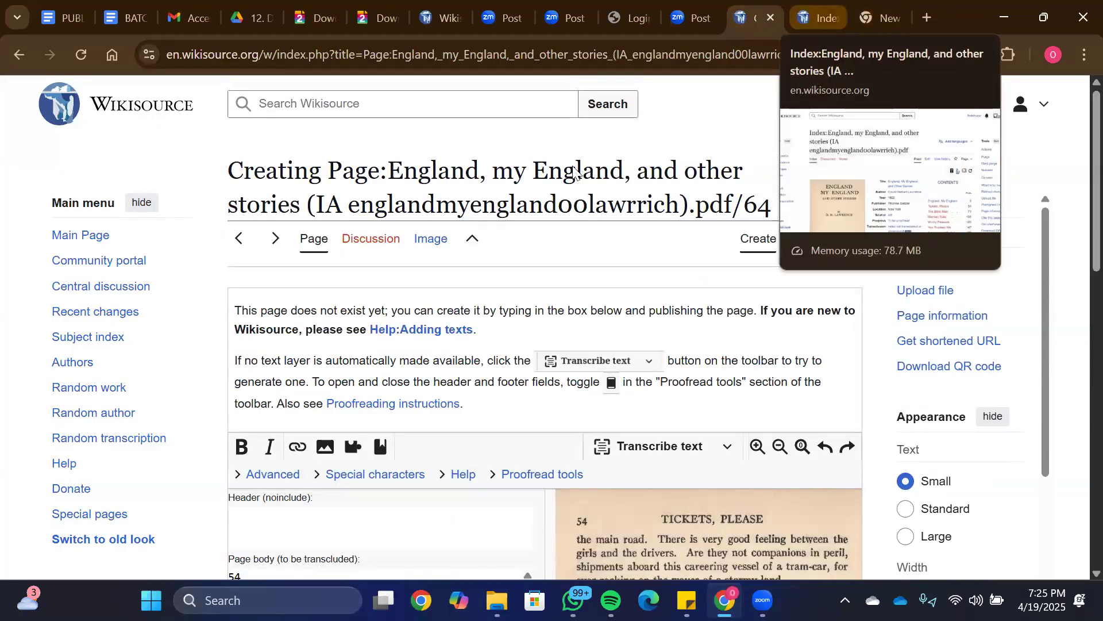
click(471, 241)
click(616, 172)
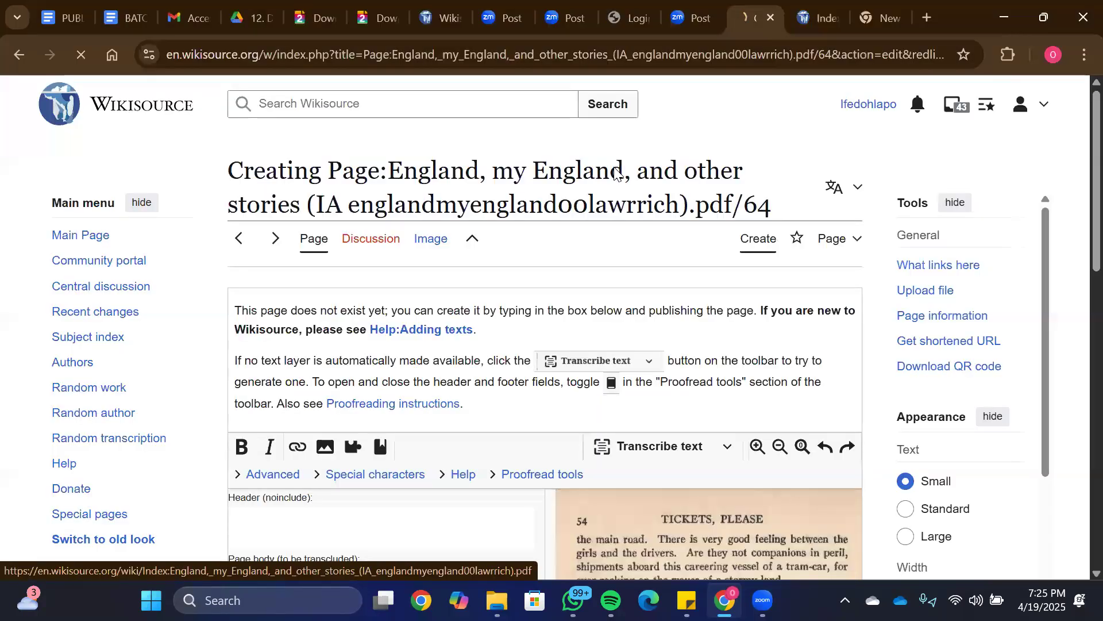
click(813, 17)
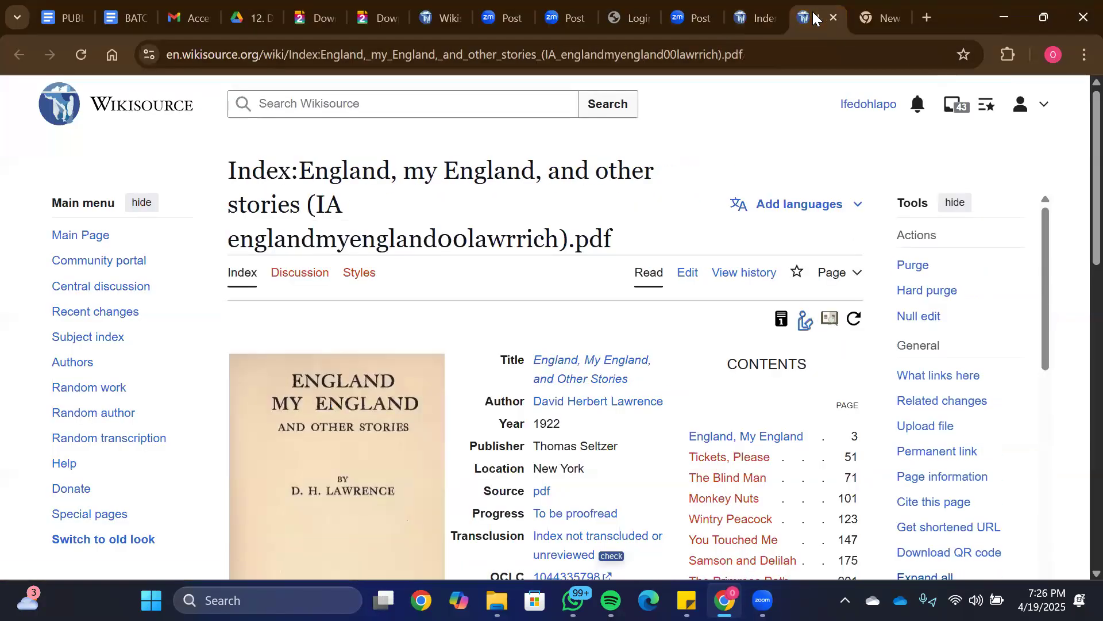
scroll(1080, 132, down, 1)
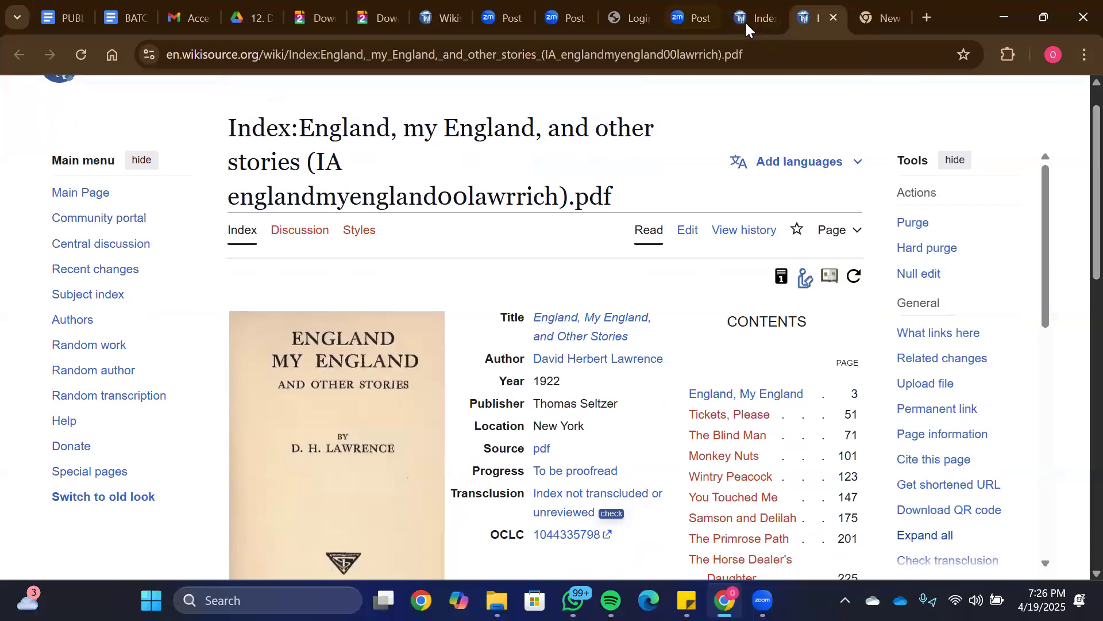
click(746, 22)
scroll(1076, 311, down, 6)
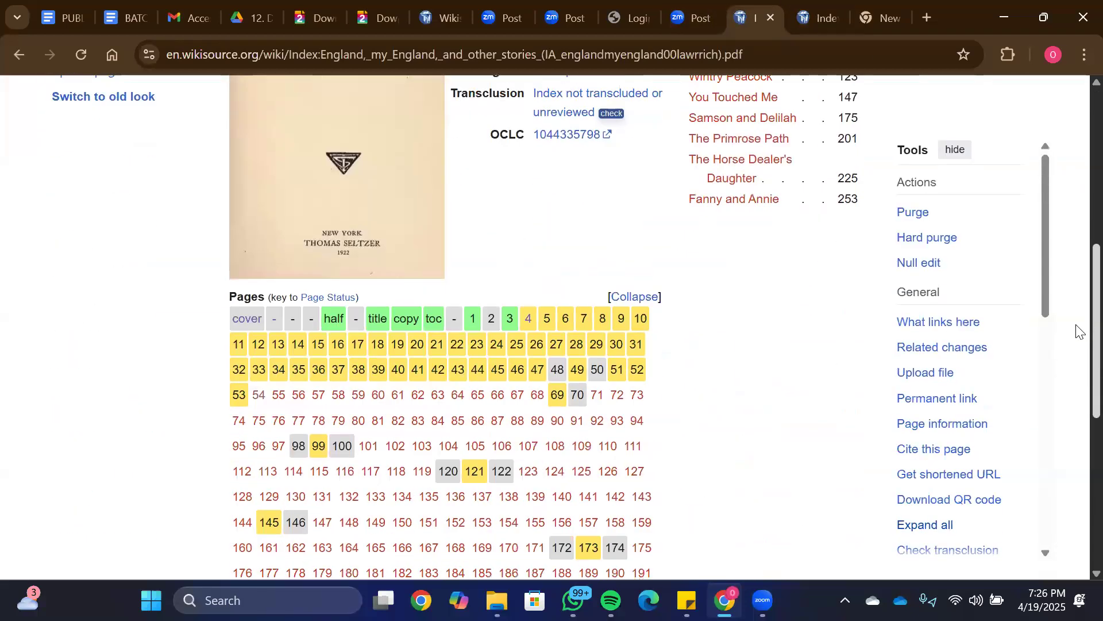
click(239, 395)
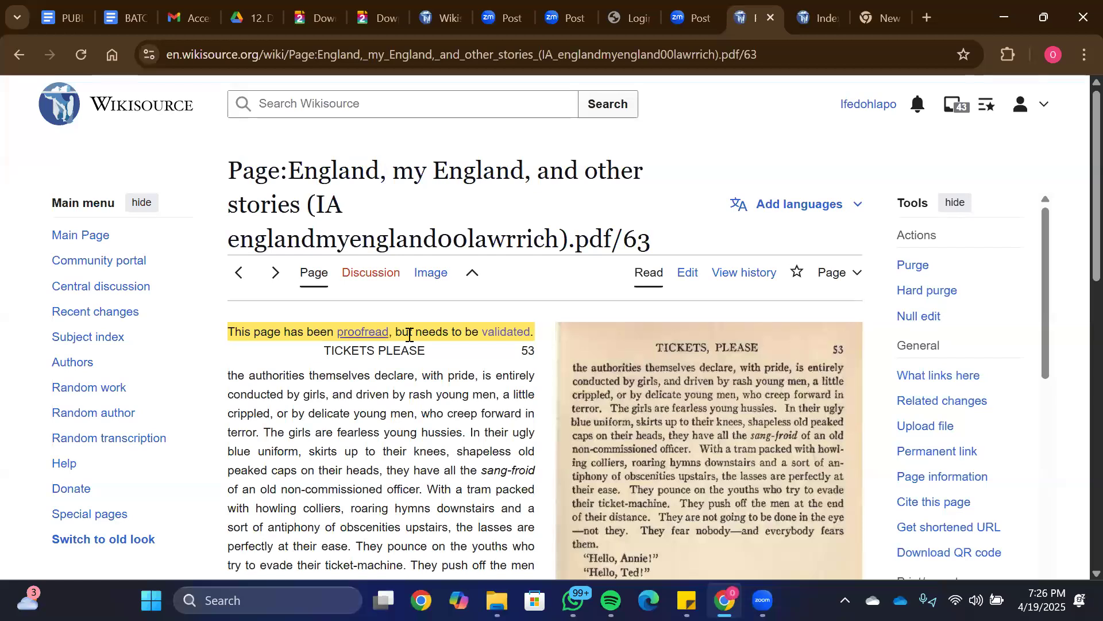
Step: Open page 54 from the index in the other browser tab and transcribe its text automatically
click(809, 19)
scroll(877, 343, down, 6)
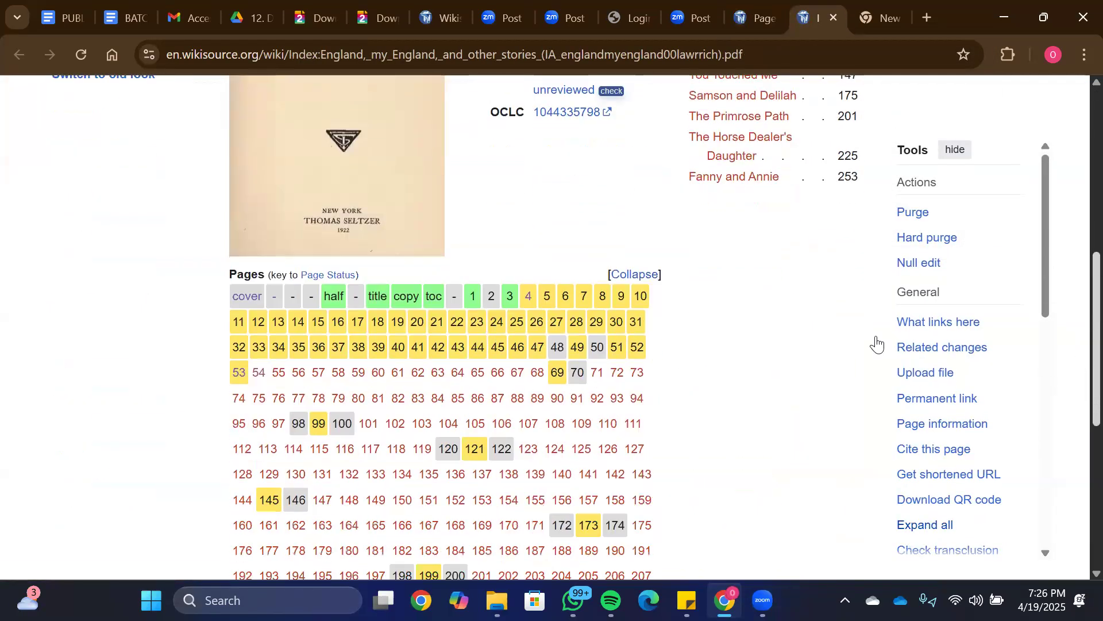
click(260, 366)
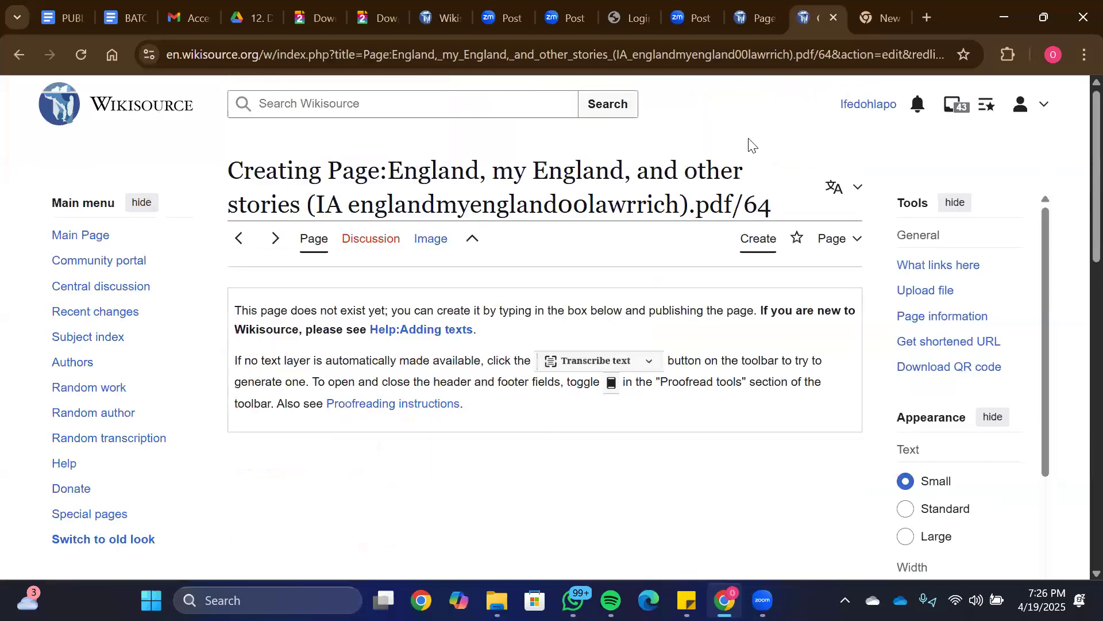
scroll(1078, 222, down, 5)
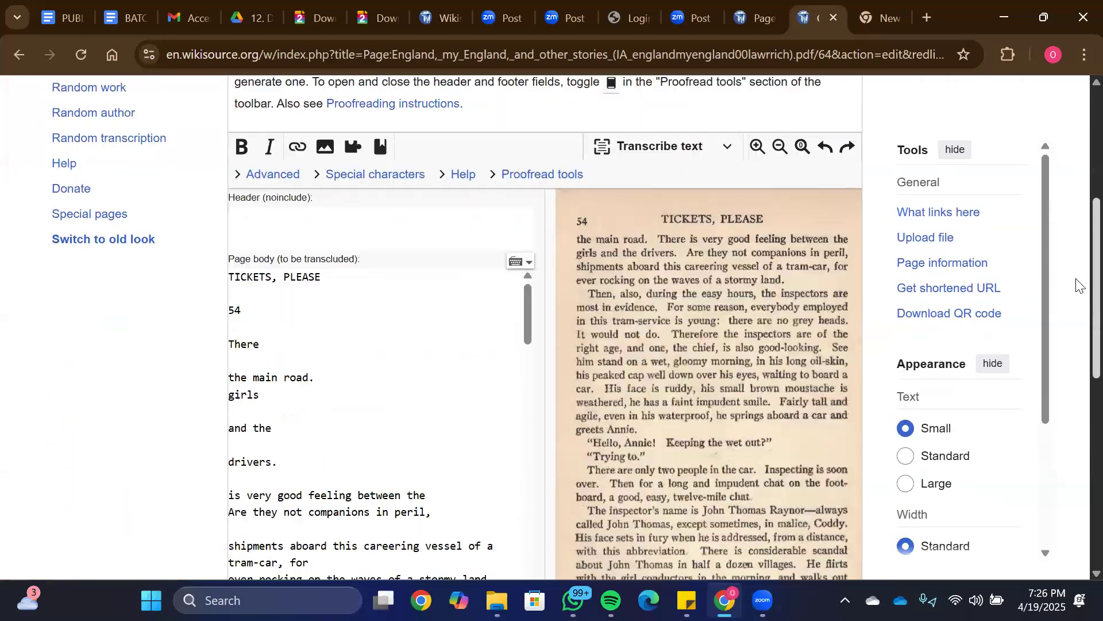
scroll(1078, 286, down, 1)
click(684, 101)
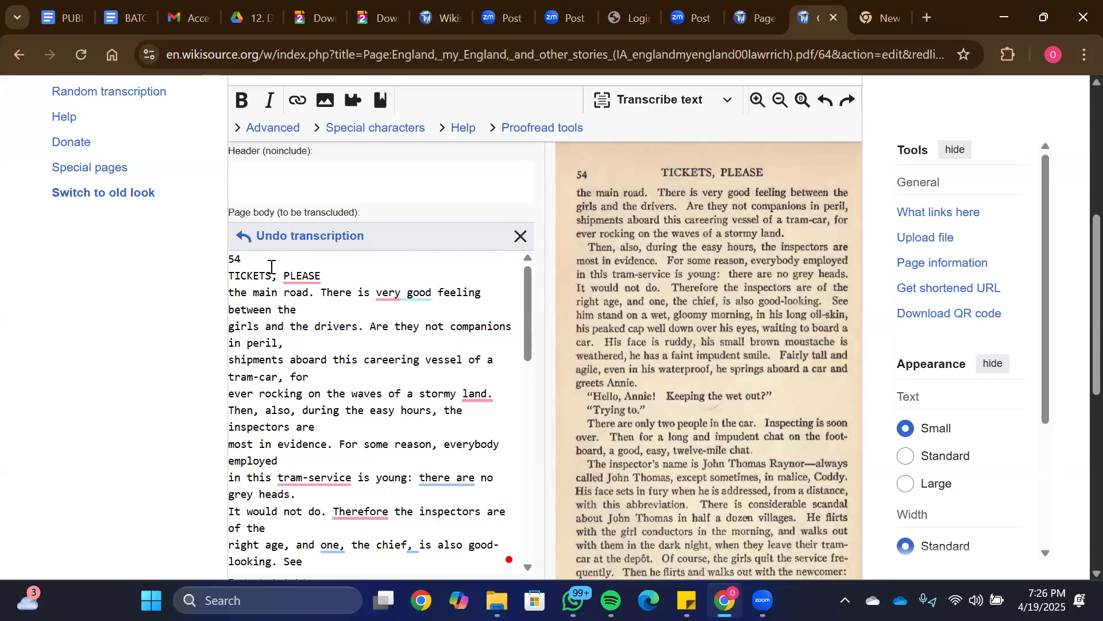
Step: Open the proofread page 53 for editing and examine how its header and body text are formatted
click(751, 8)
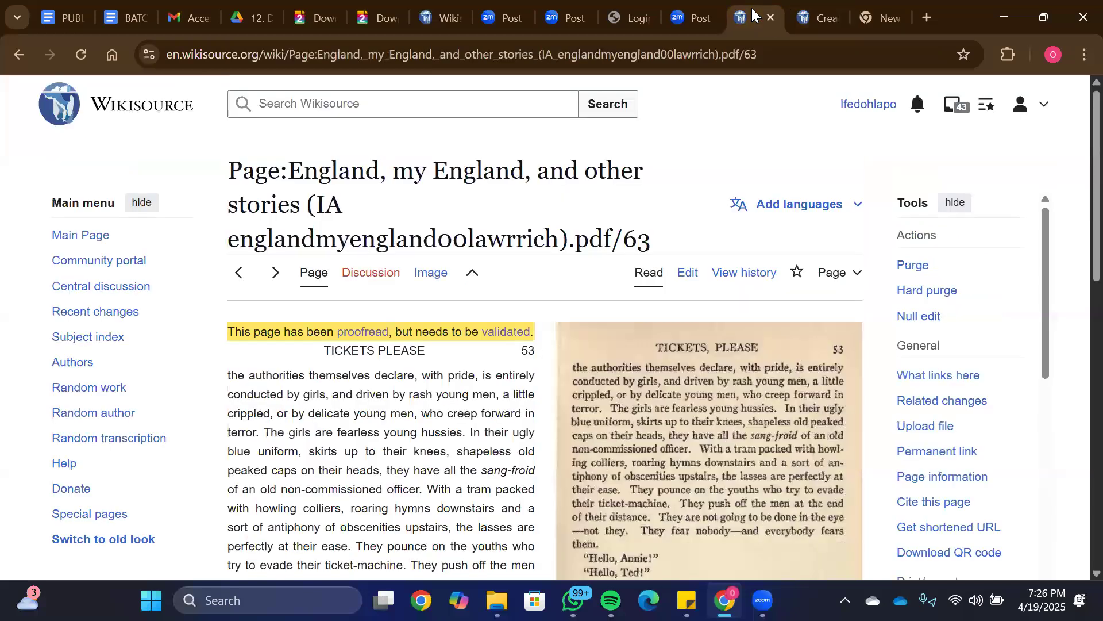
click(694, 278)
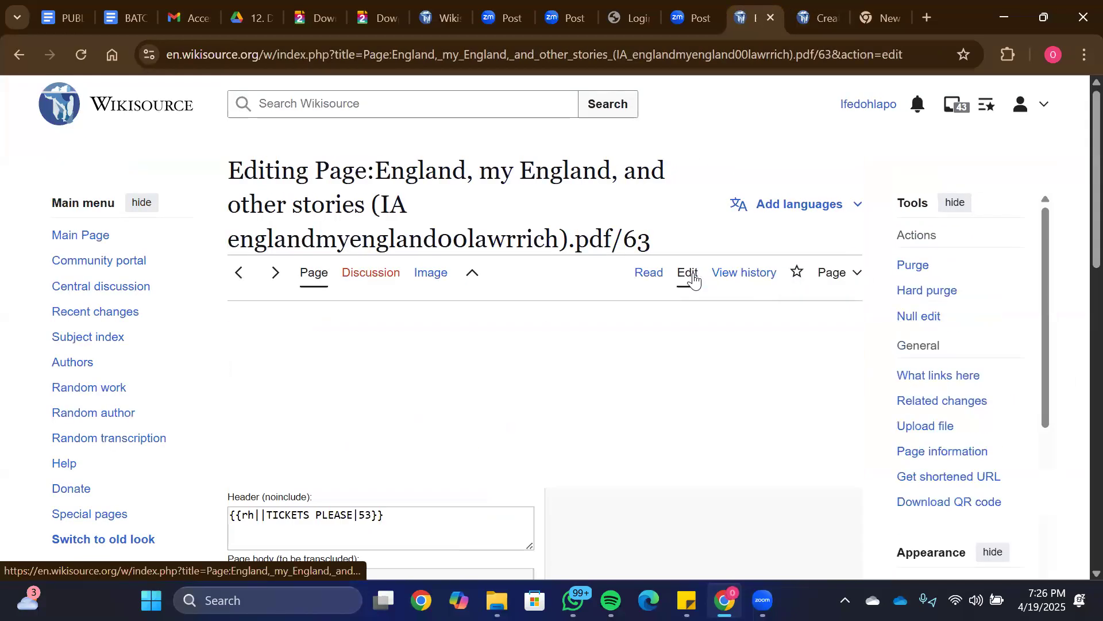
scroll(1079, 251, down, 2)
scroll(1079, 251, down, 2)
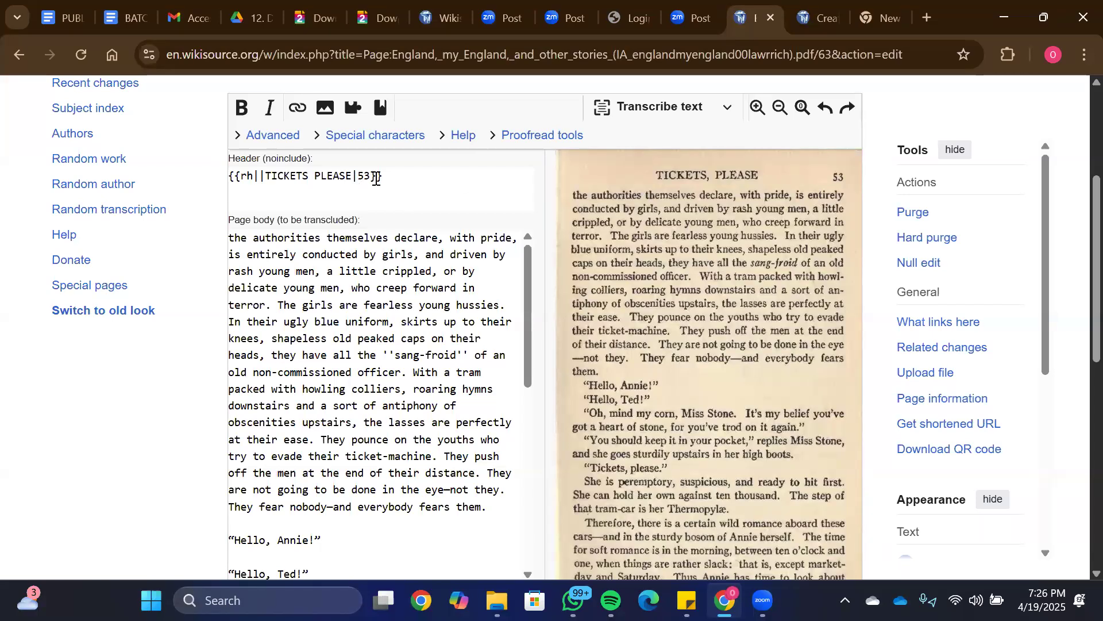
Step: Copy the running header template from page 53 into page 54's header field and set its page number to 54
drag(396, 179, 226, 270)
key(ctrl+c)
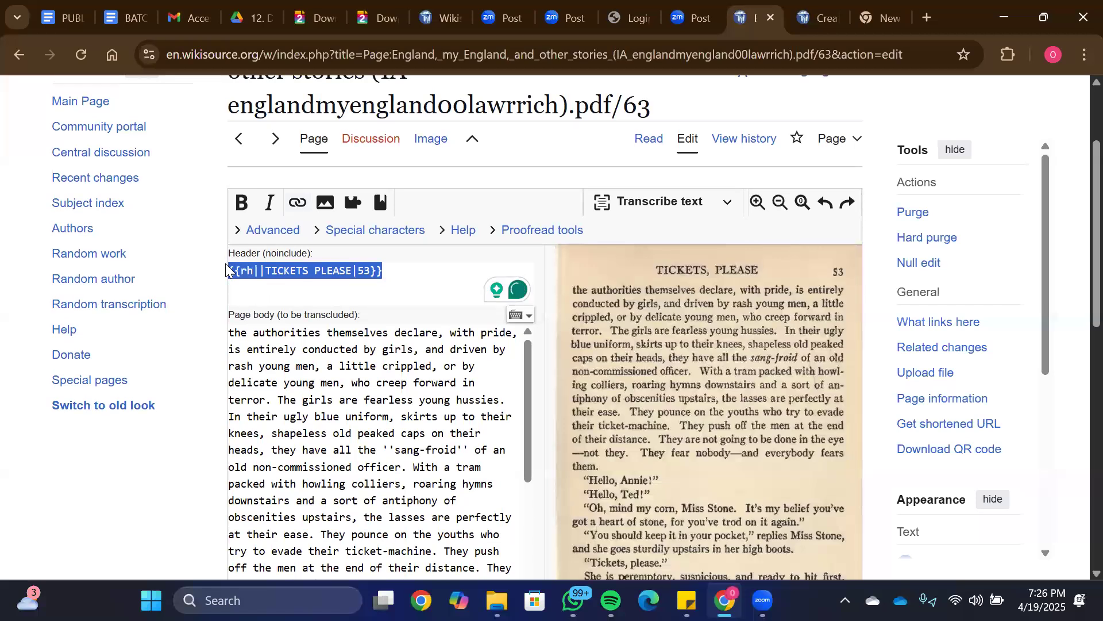
click(807, 11)
click(365, 181)
key(ctrl+v)
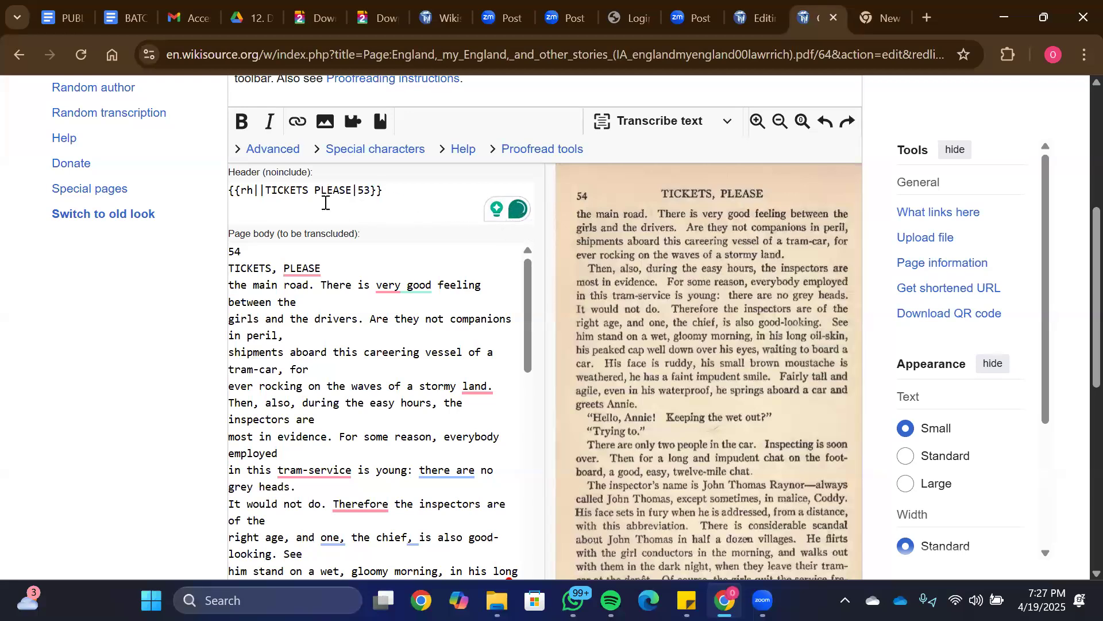
click(370, 193)
key(BackSpace)
text(4)
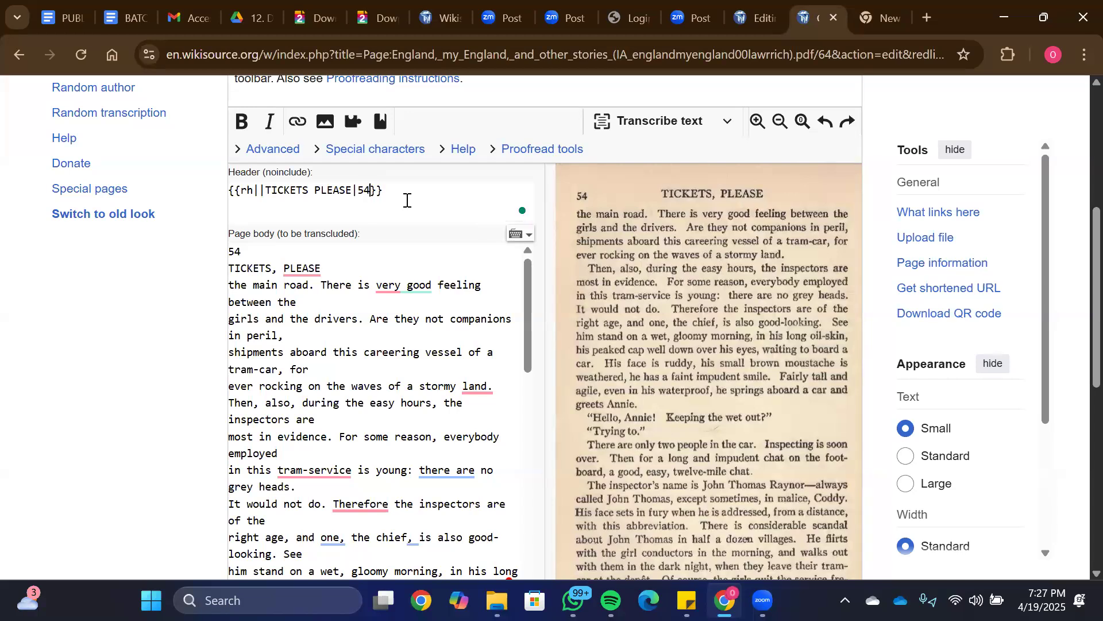
Step: Check page 53's header again and try changing the template name in page 54's header to lh
click(754, 18)
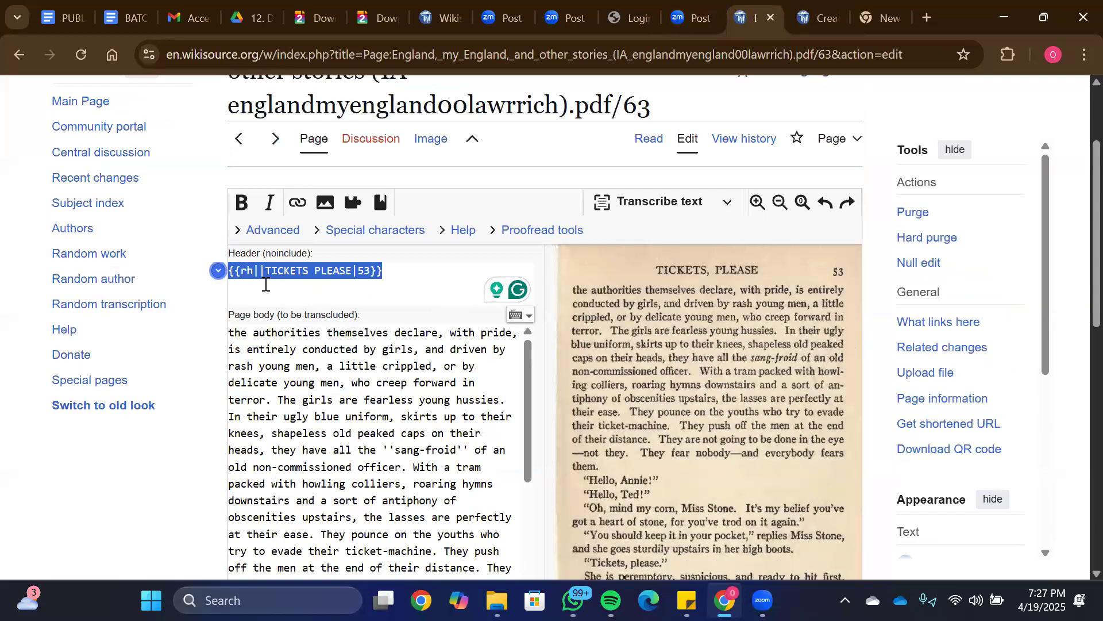
click(824, 11)
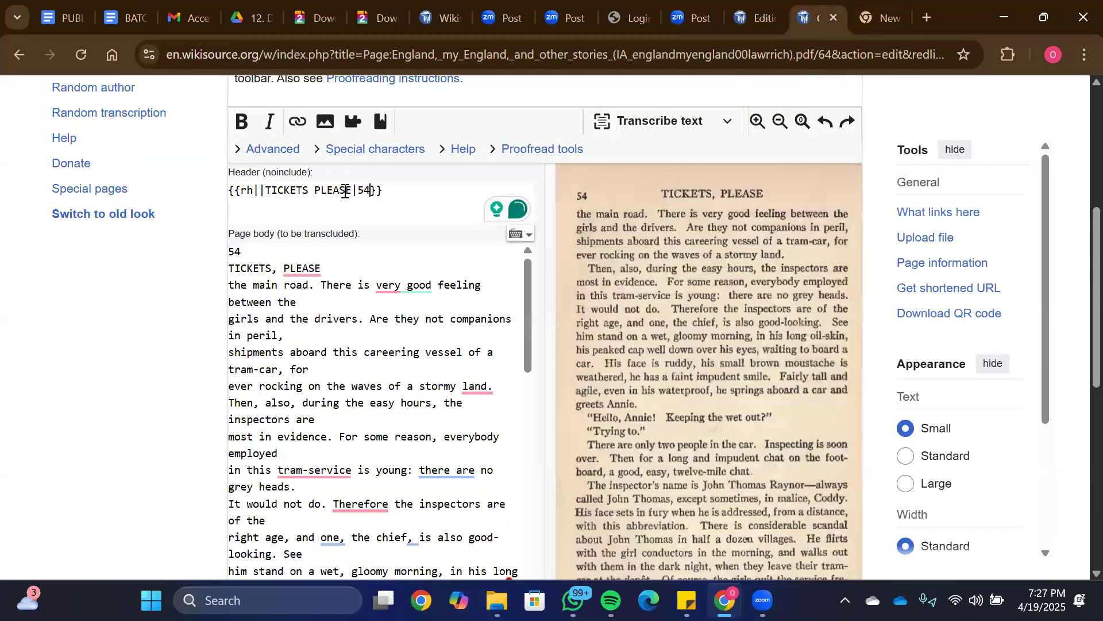
click(246, 196)
key(BackSpace)
text(l)
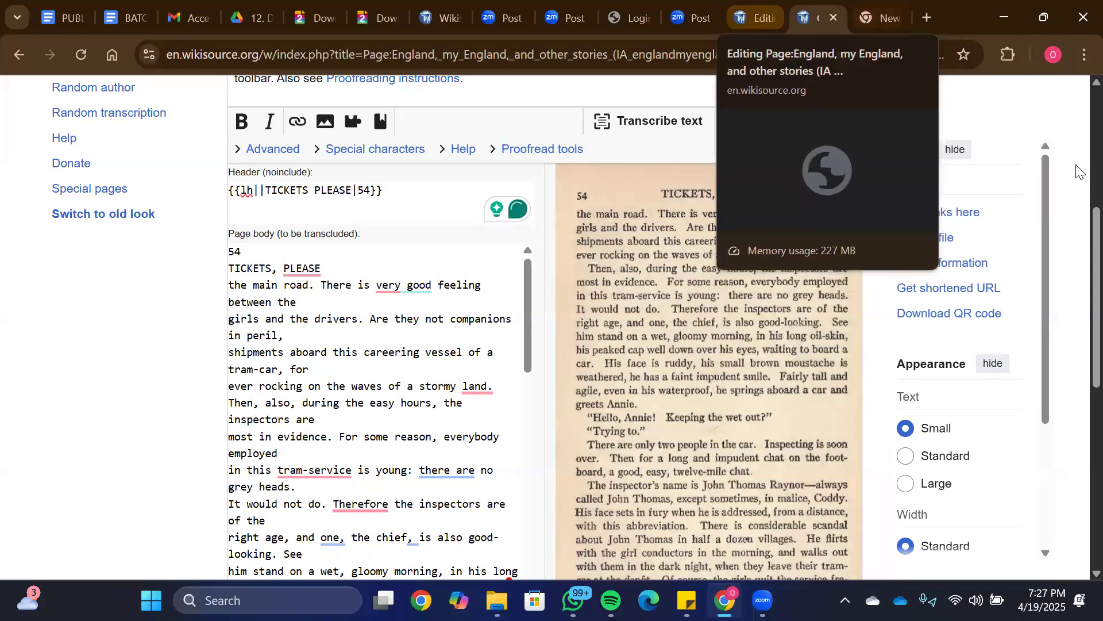
Step: Open the book's index from page 54 in a separate browser tab, open page 52 there, and place that tab before page 53's
scroll(1078, 171, up, 4)
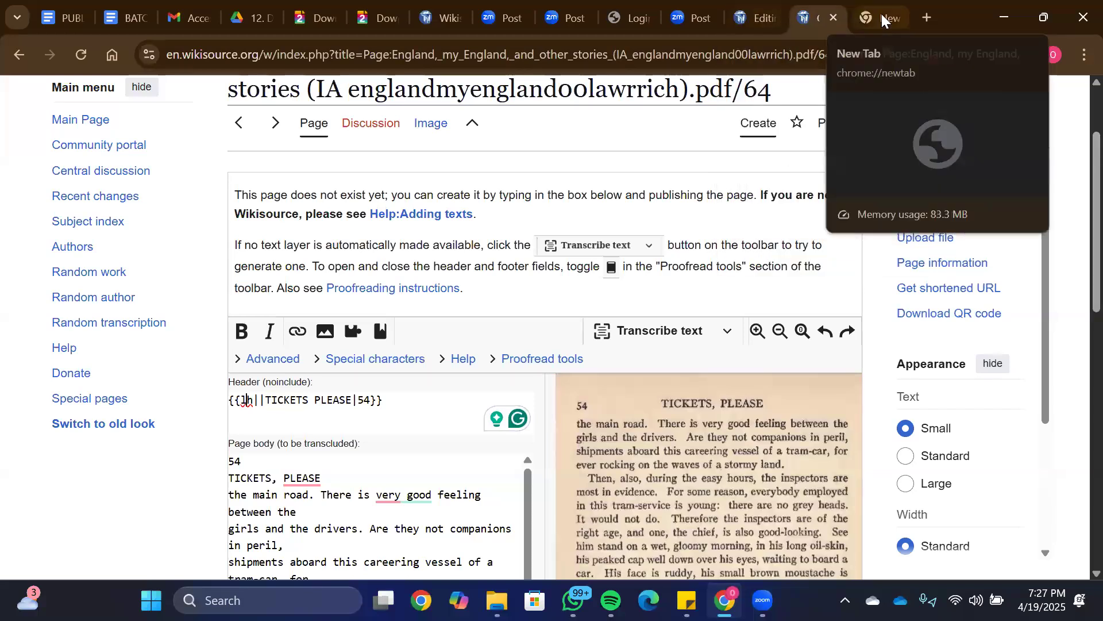
right_click(464, 125)
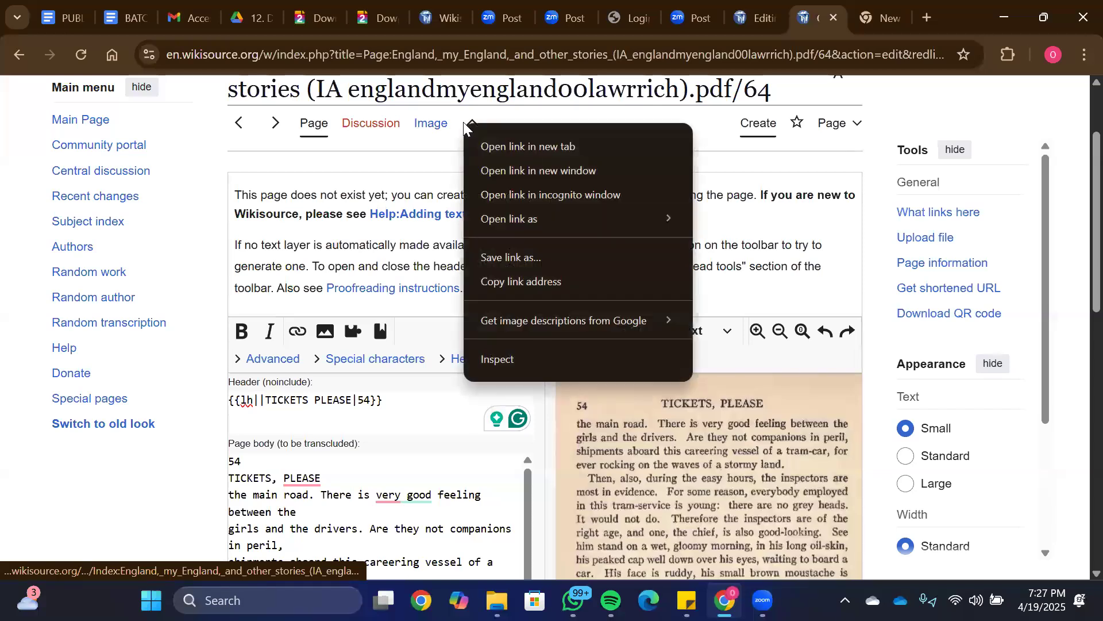
click(532, 147)
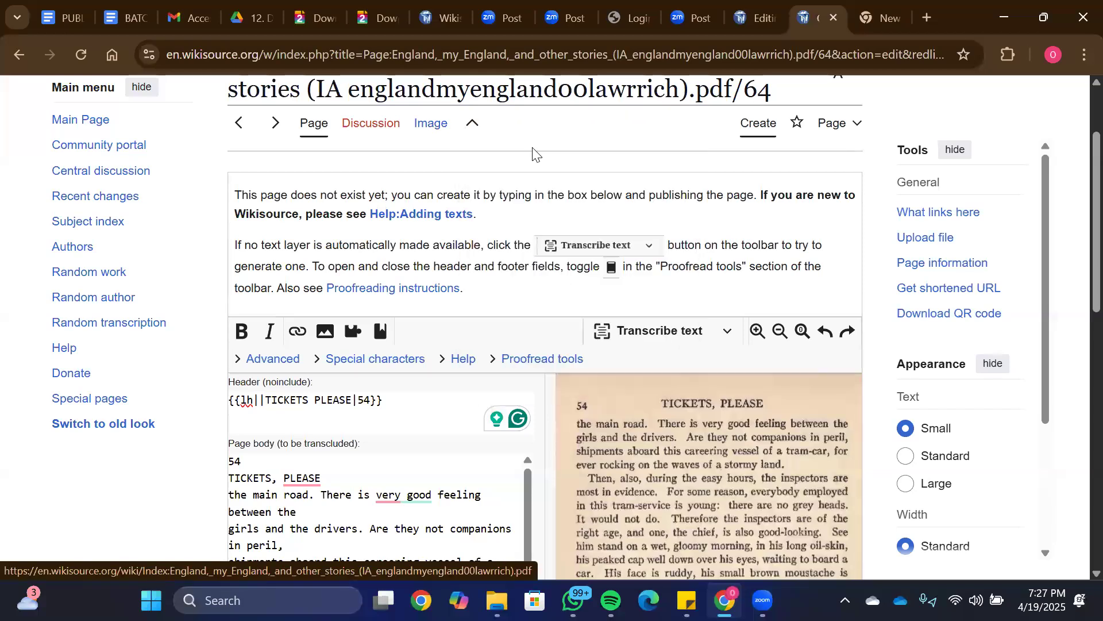
click(819, 15)
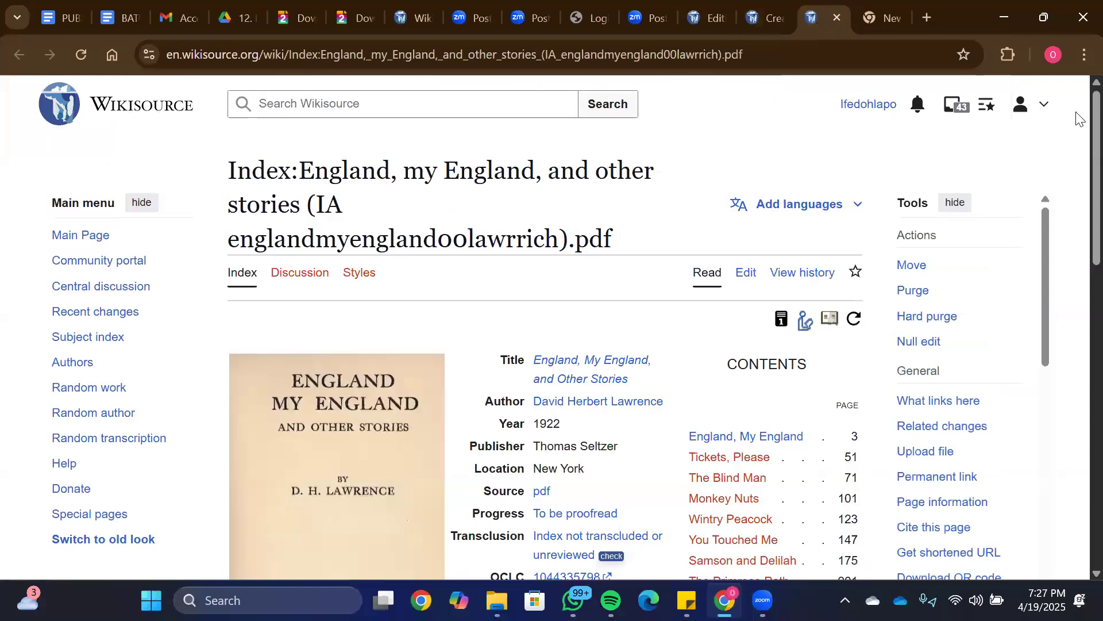
right_click(1077, 134)
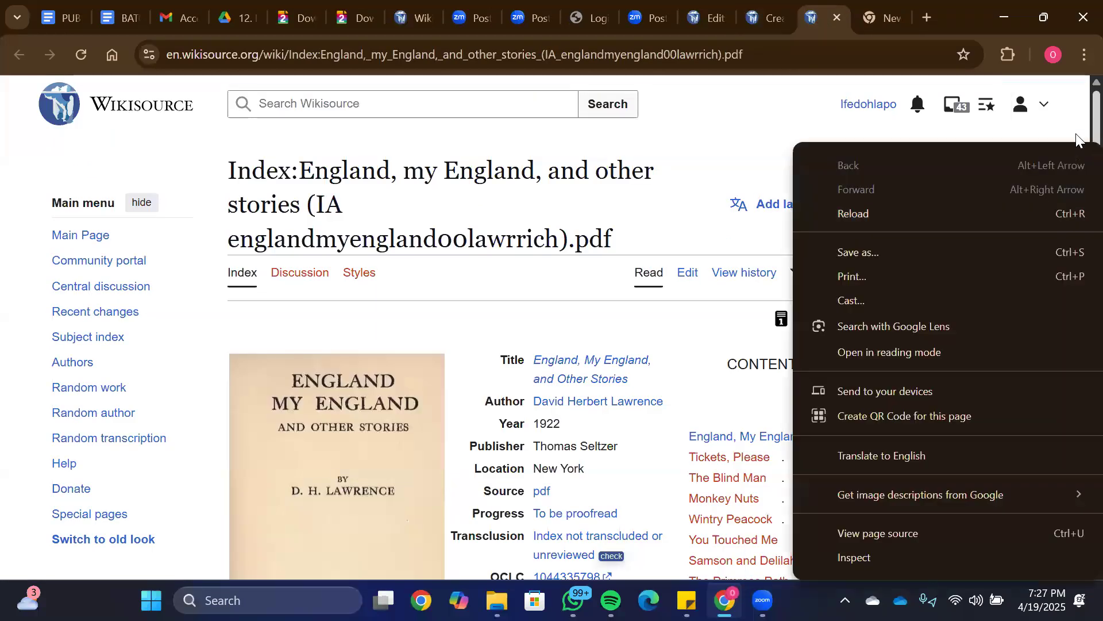
click(1076, 135)
scroll(1077, 241, down, 10)
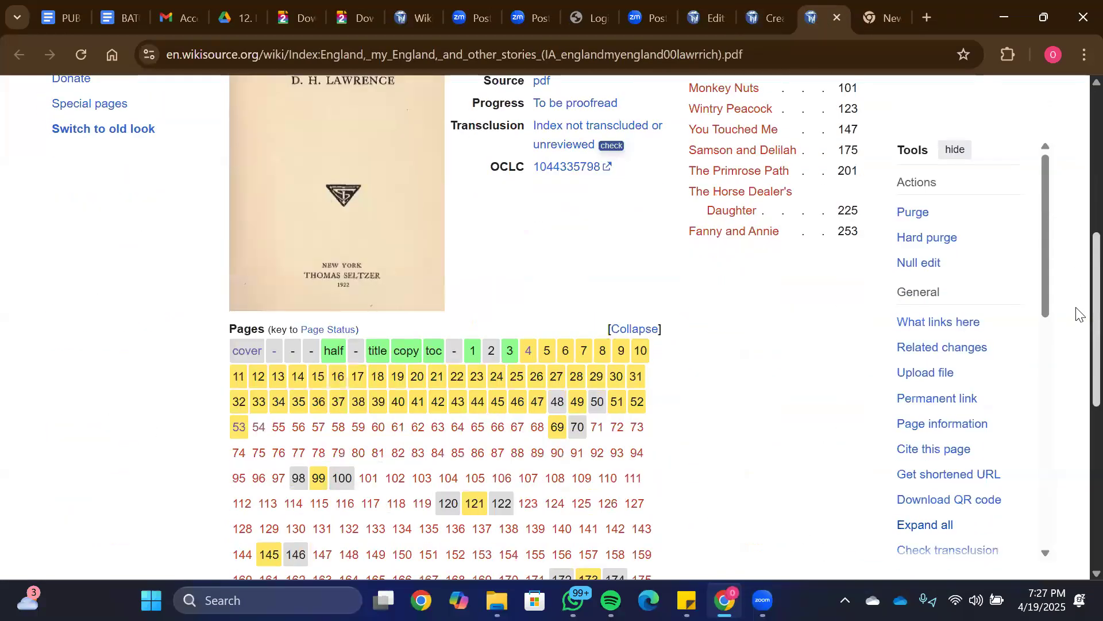
click(636, 297)
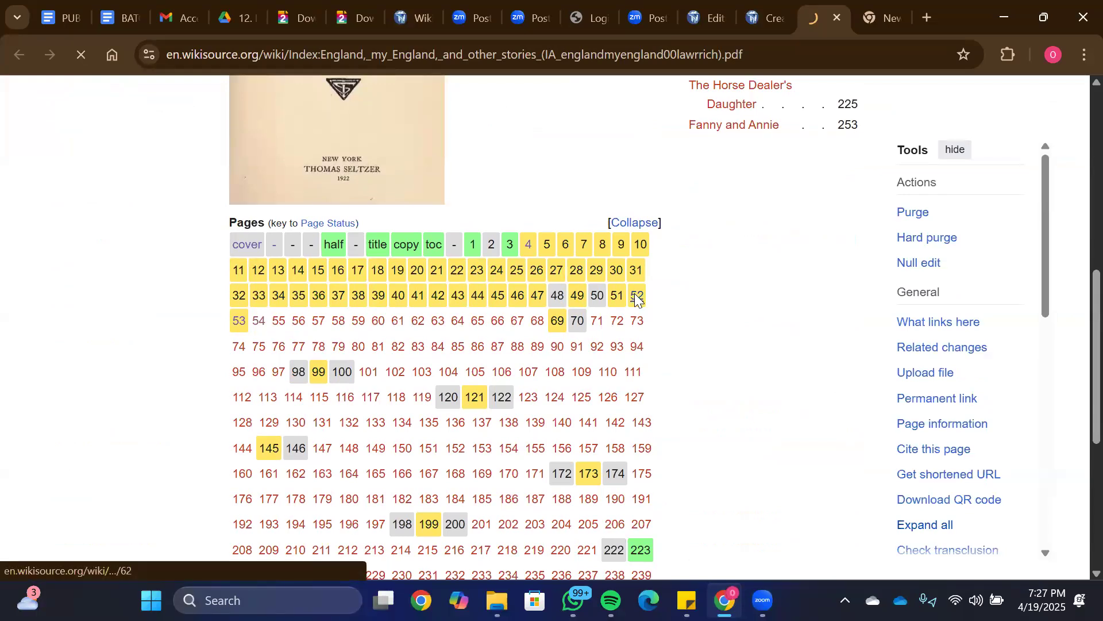
drag(814, 20, 693, 20)
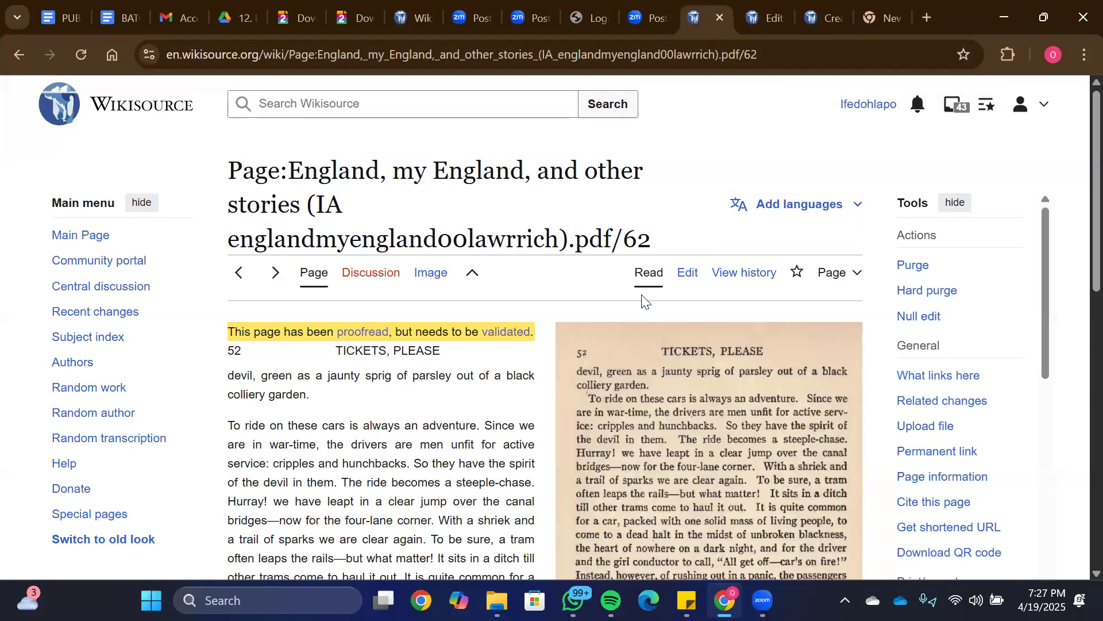
Step: Open the proofread page 52 for editing and examine how its header template places the page number
click(688, 274)
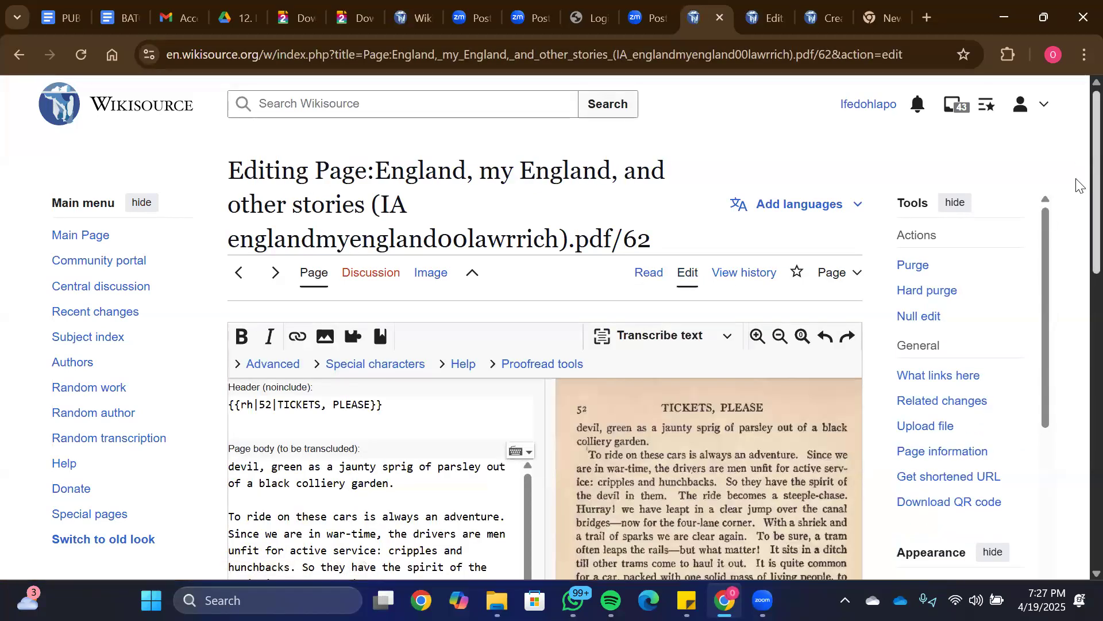
scroll(1078, 226, down, 1)
scroll(1078, 226, down, 1)
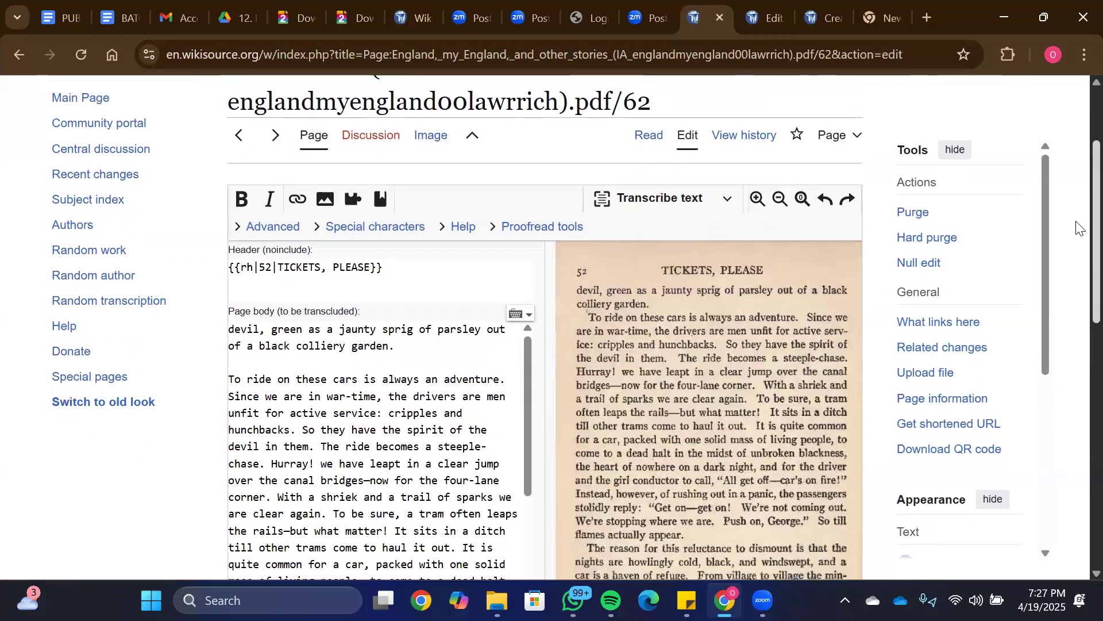
Step: Return to page 54's editor and restore the header's template name to rh
click(765, 17)
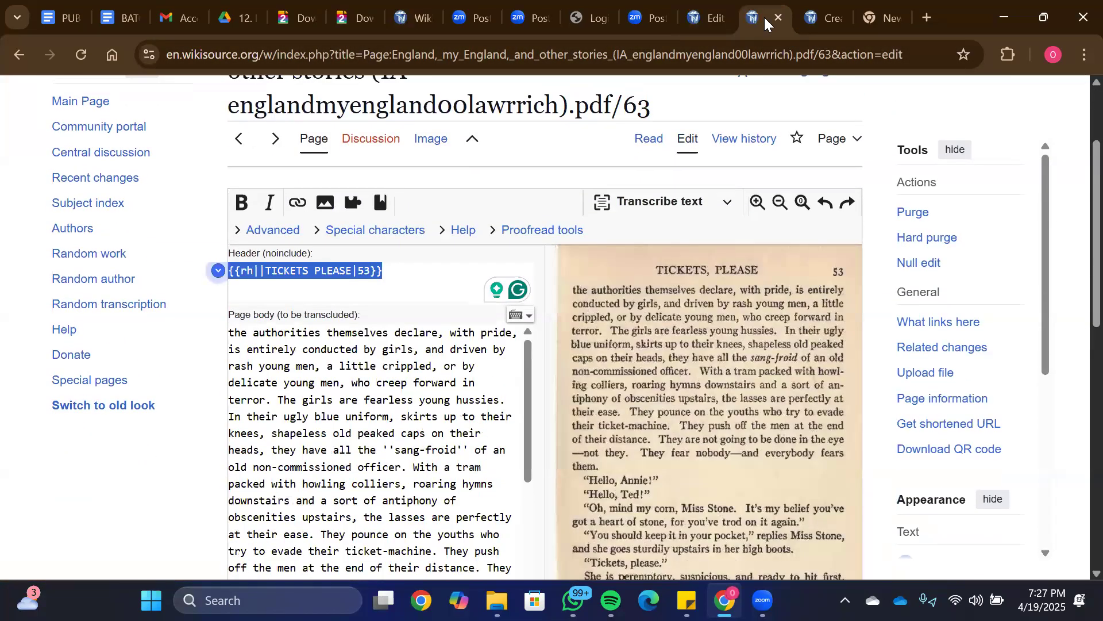
click(715, 19)
click(822, 18)
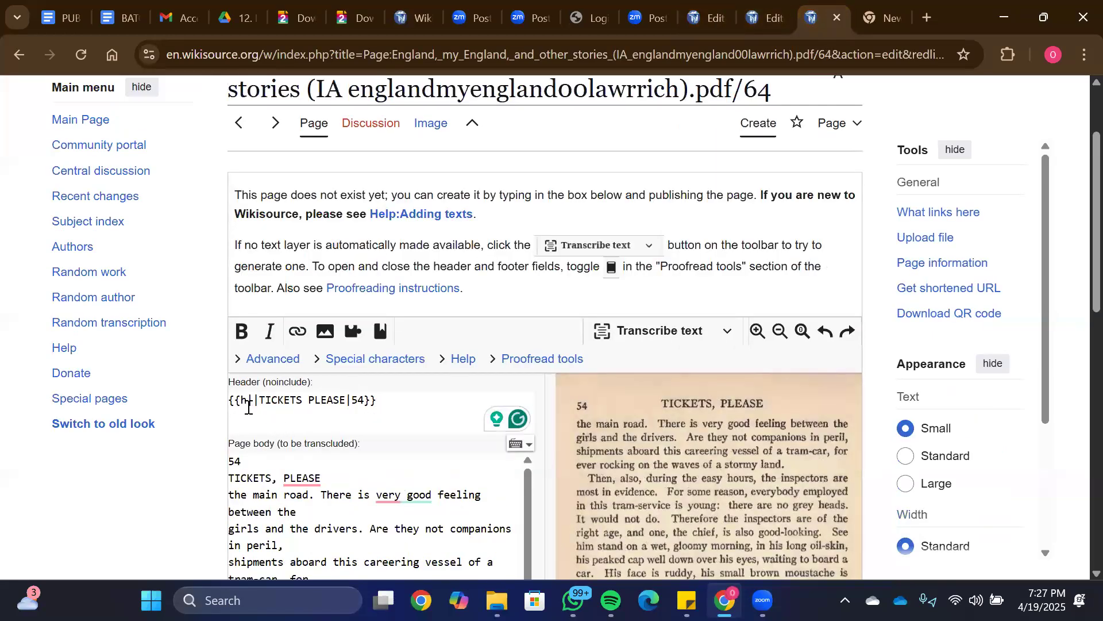
Step: Compare the header templates of pages 53, 54 and 52 across their open editors
click(758, 18)
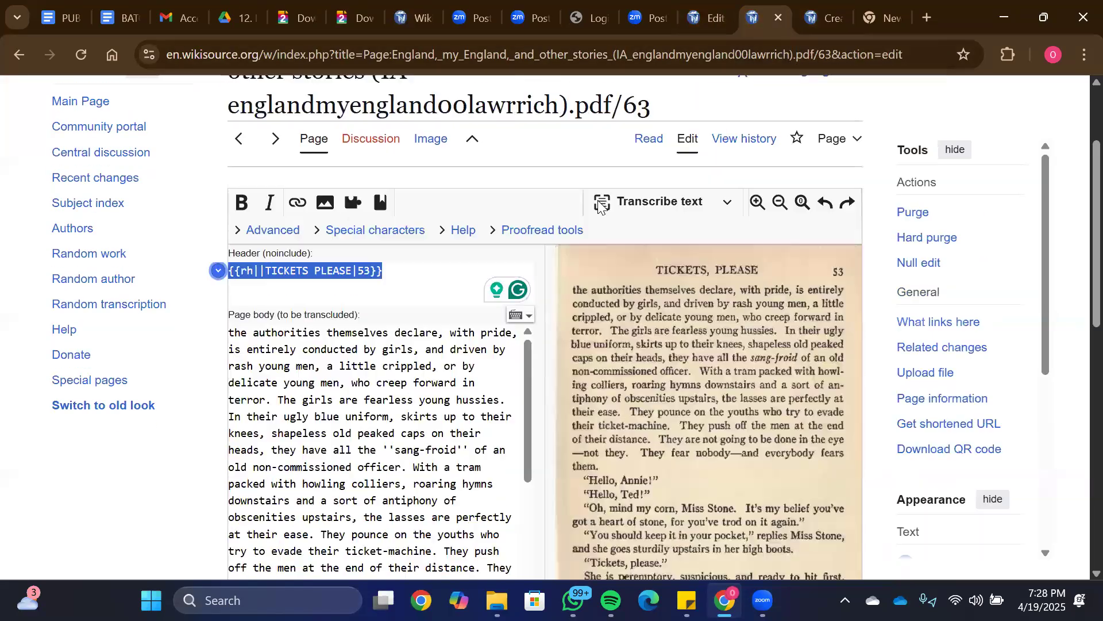
click(401, 286)
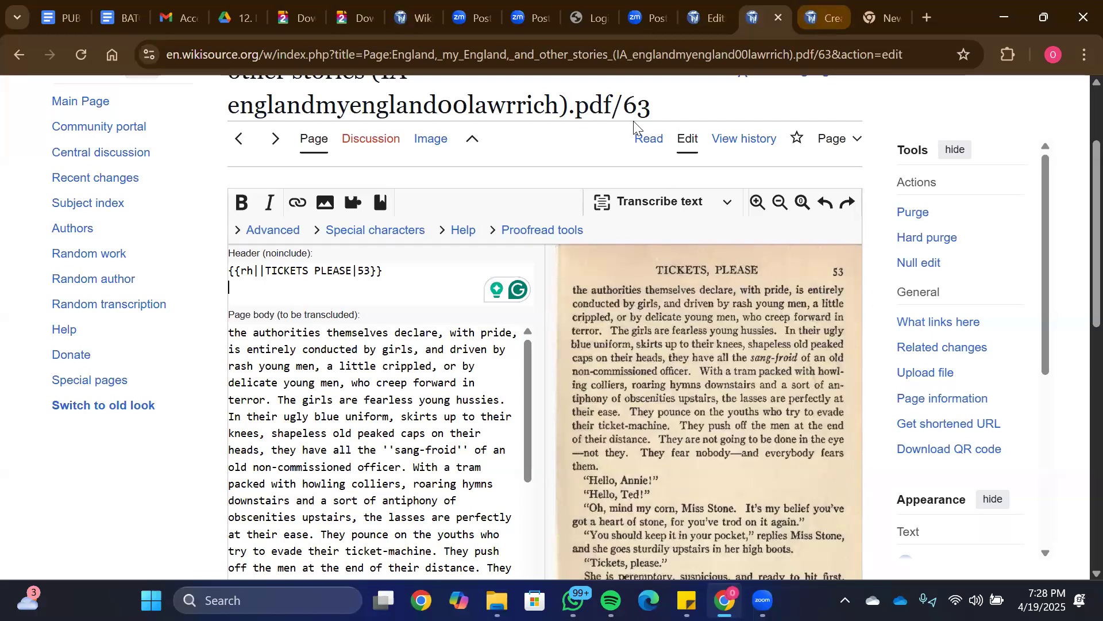
click(822, 14)
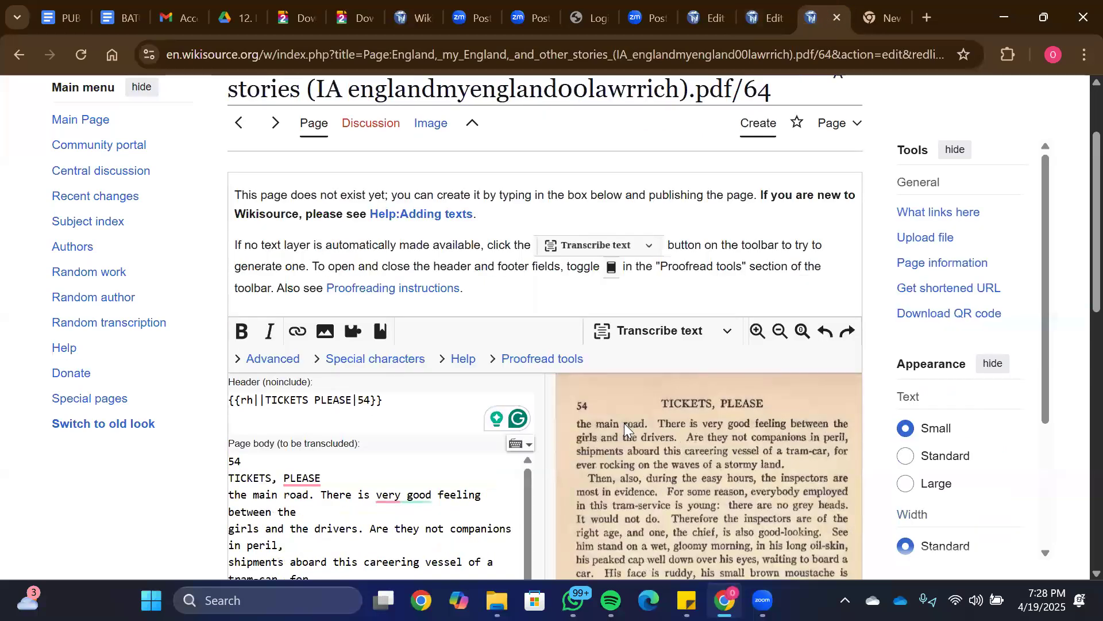
click(773, 16)
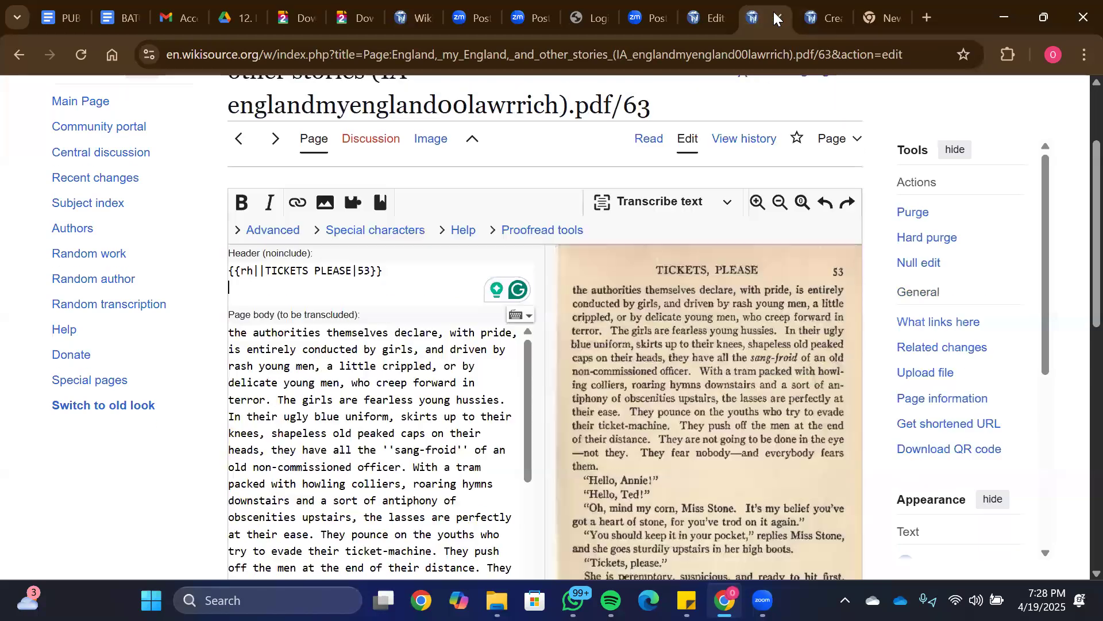
click(706, 16)
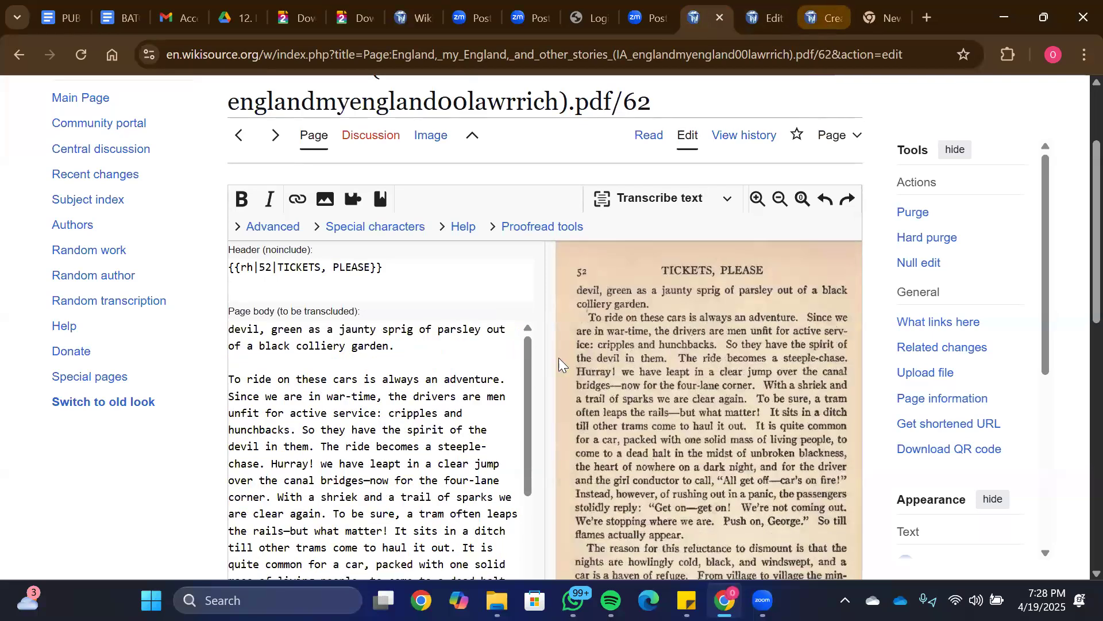
Step: Delete the stray page number 54 and the title "TICKETS, PLEASE" from the start of page 54's body text
click(821, 18)
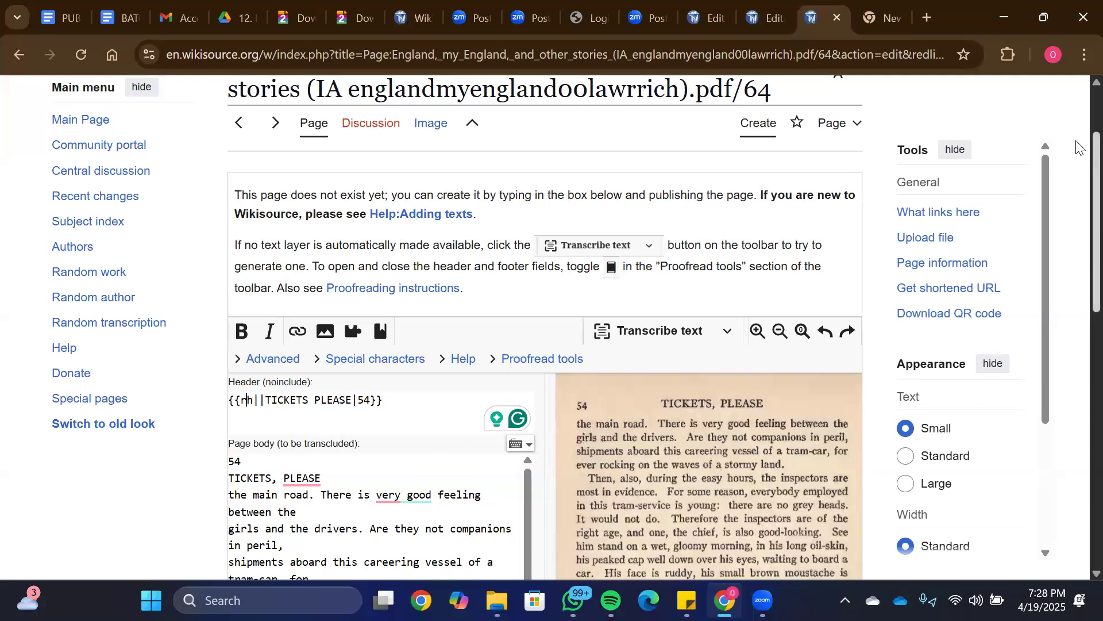
scroll(1078, 172, down, 3)
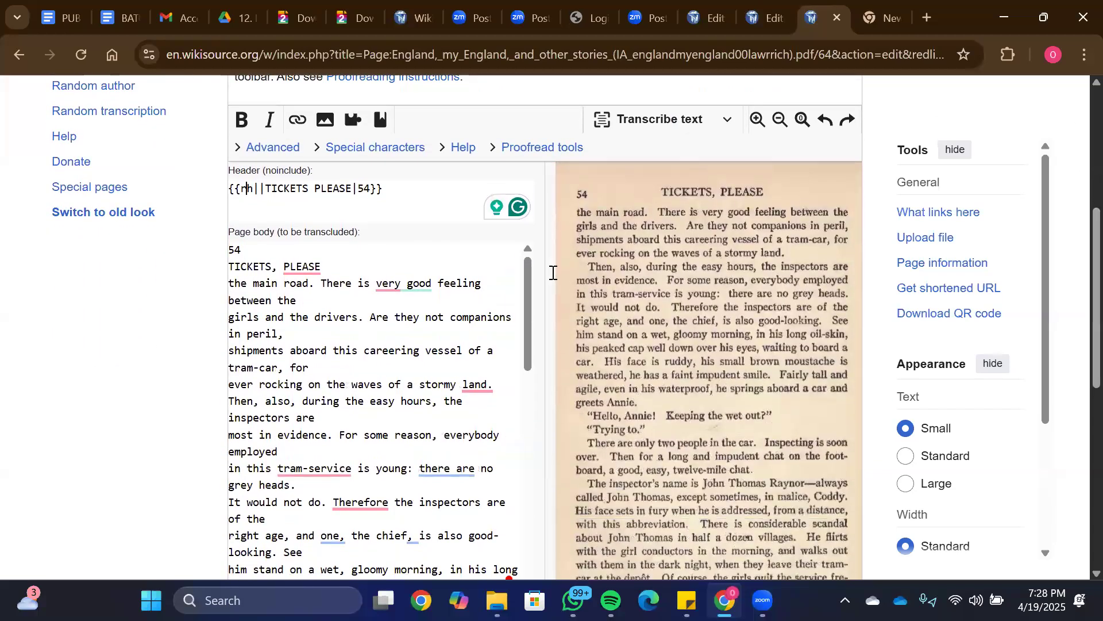
double_click(320, 266)
shift+click(271, 266)
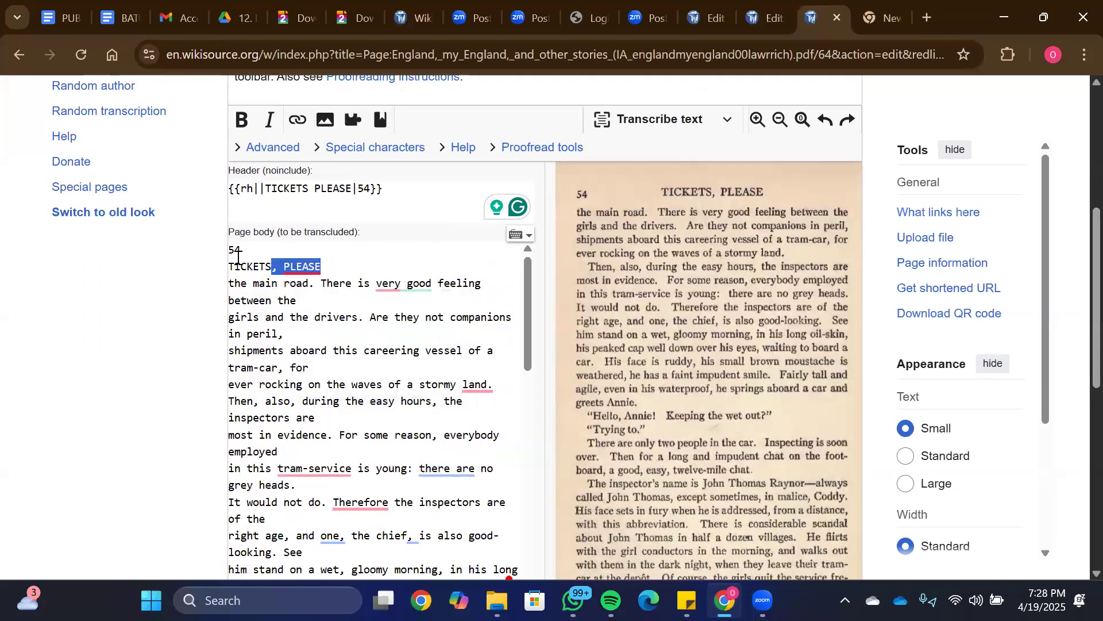
shift+click(234, 253)
key(BackSpace)
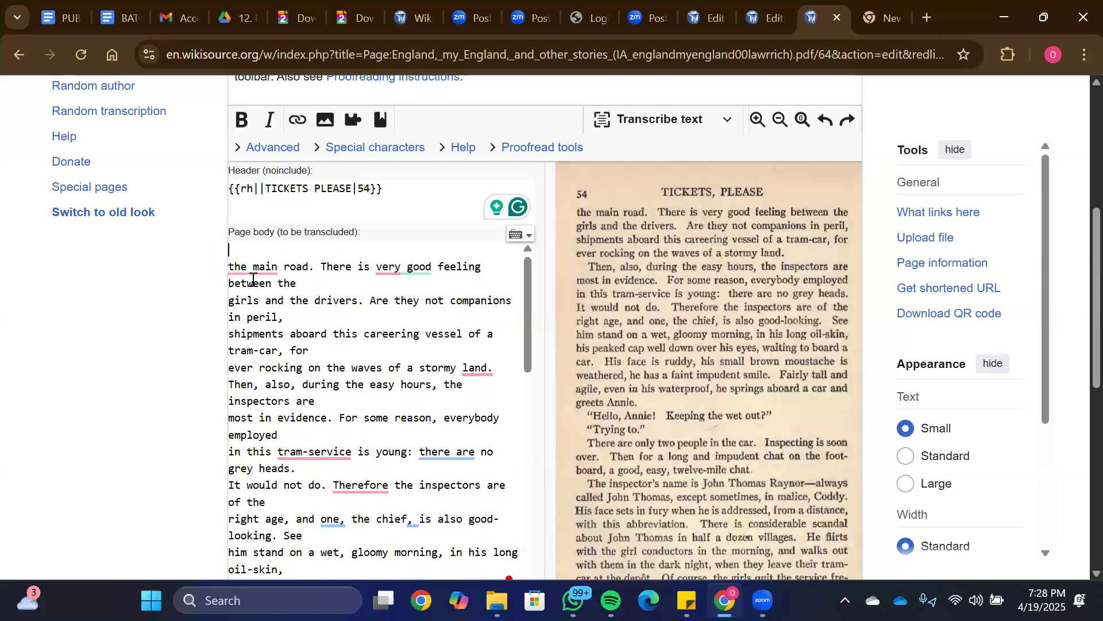
mouse_move(231, 272)
key(BackSpace)
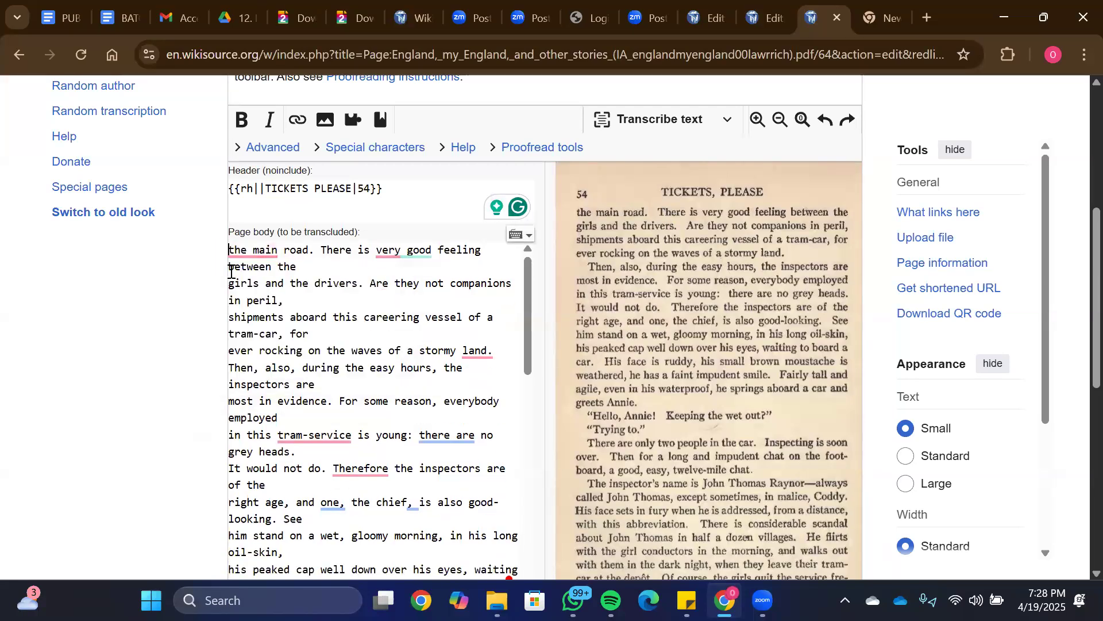
Step: Join the broken lines of the first paragraph in page 54's body so it runs continuously up to "stormy land."
click(227, 287)
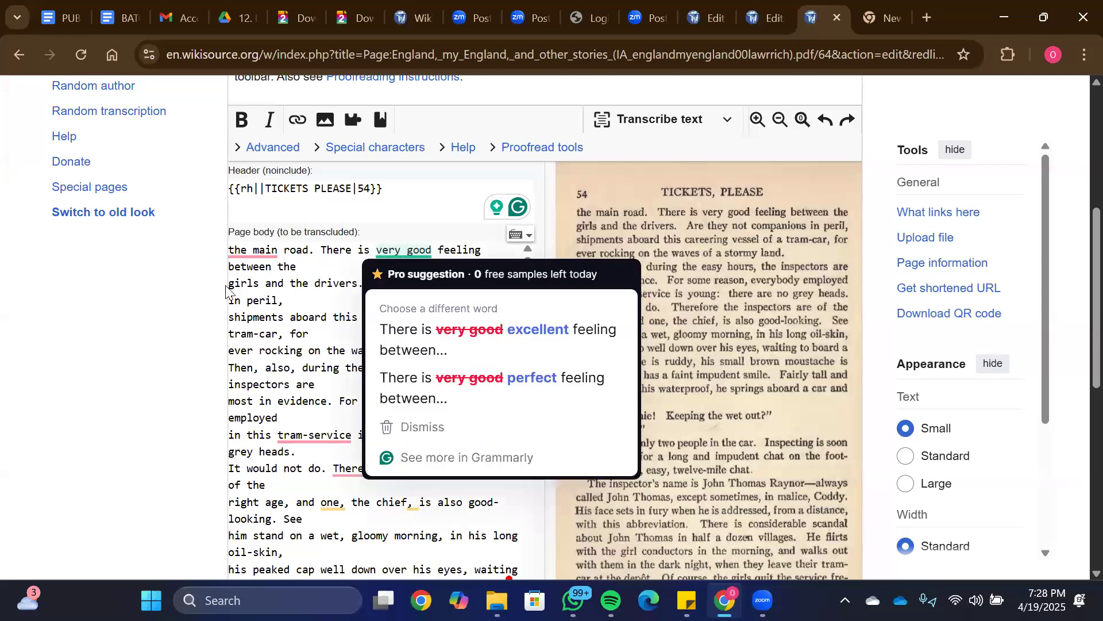
key(BackSpace)
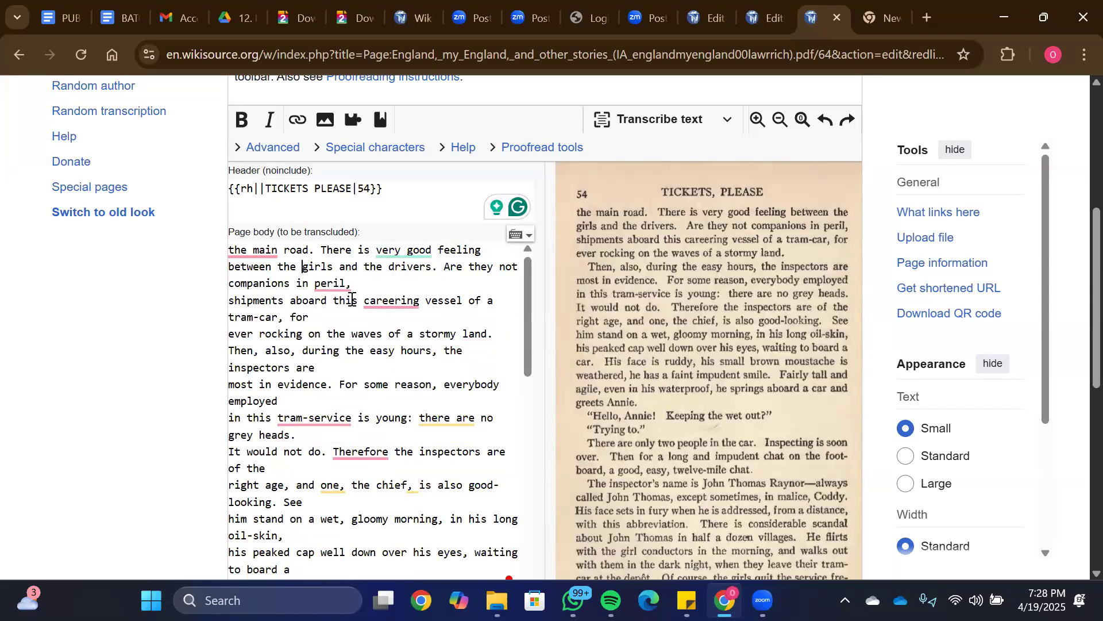
click(229, 304)
key(BackSpace)
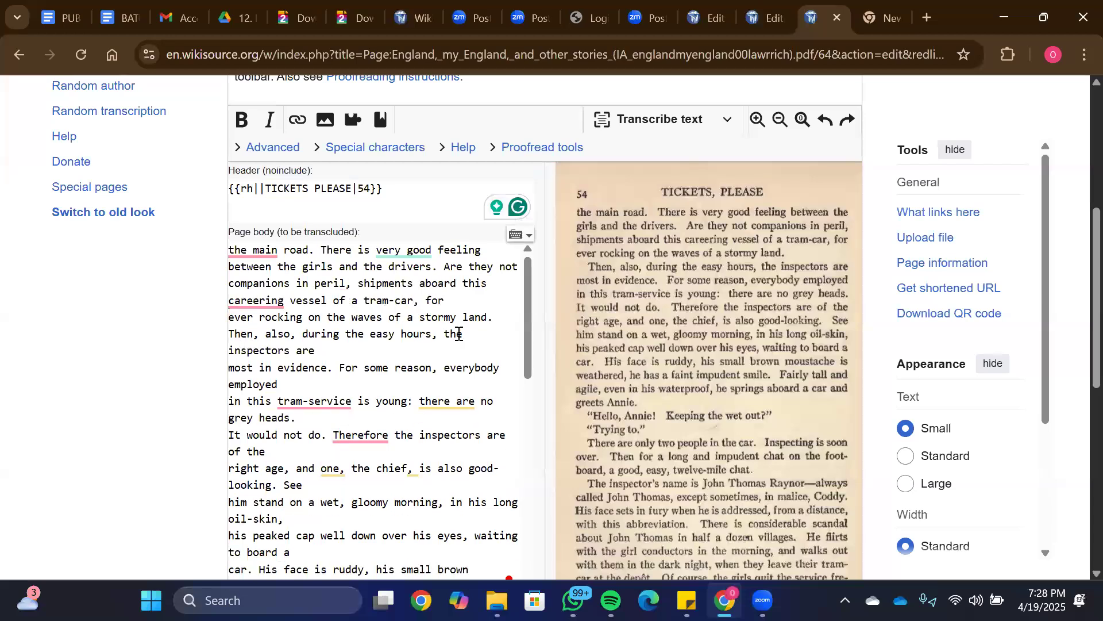
click(230, 317)
key(BackSpace)
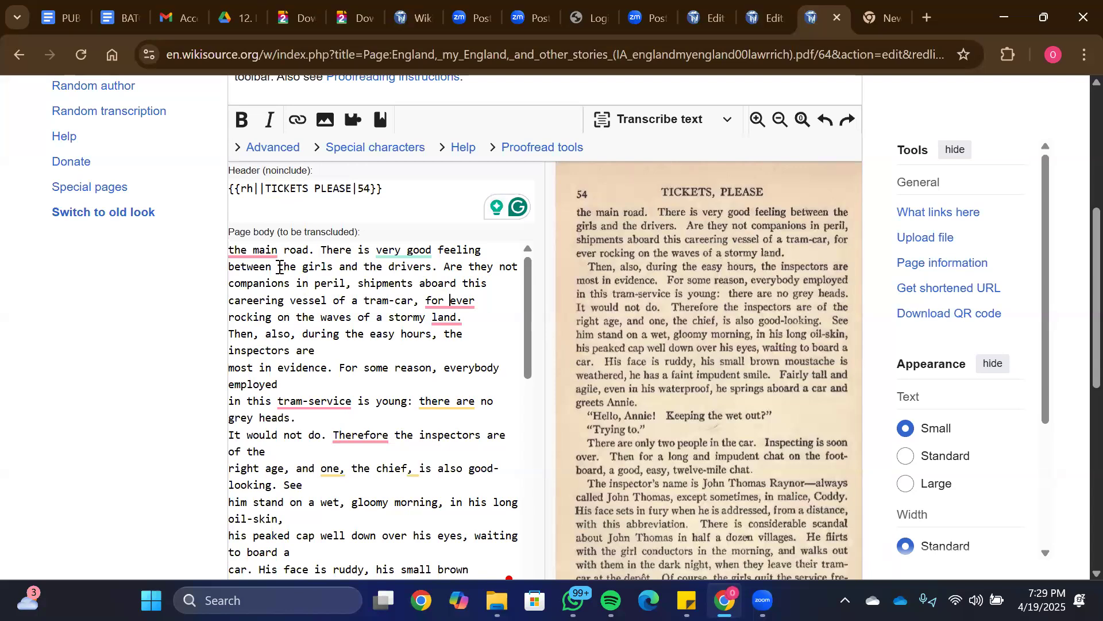
Step: Join the broken lines in the first half of page 54's second paragraph, from "Then, also" through "is also good-looking."
click(230, 367)
key(BackSpace)
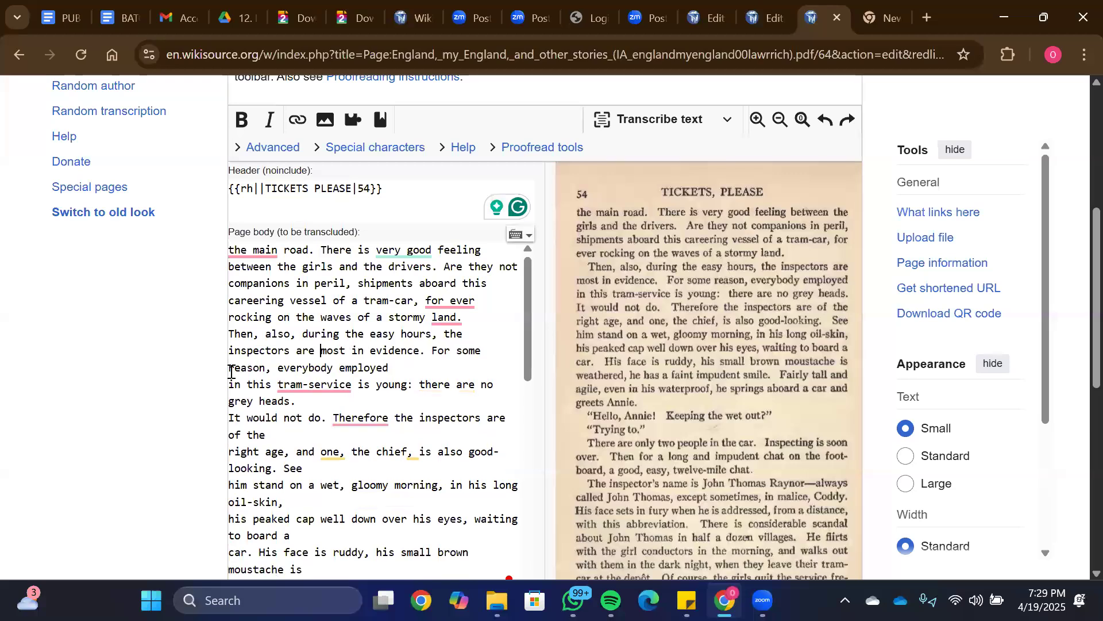
click(230, 385)
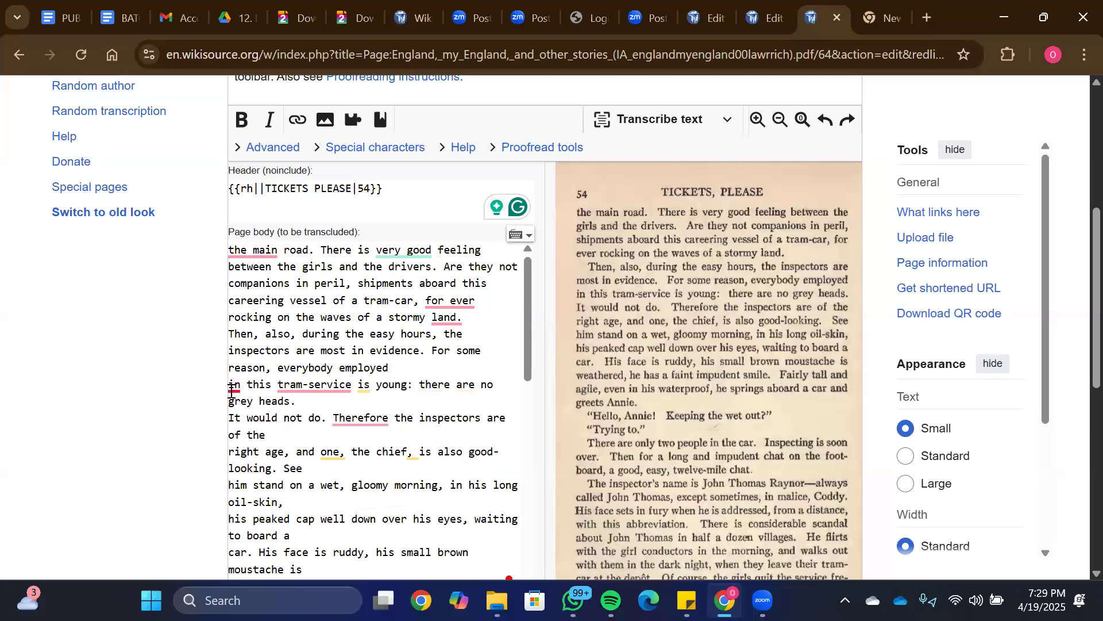
key(BackSpace)
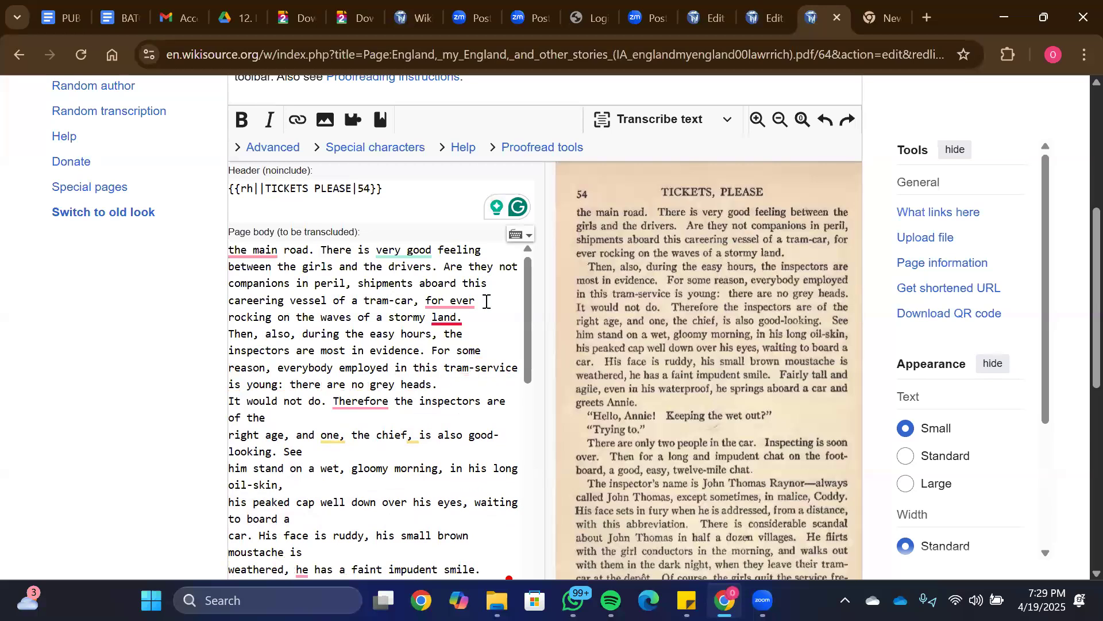
scroll(530, 303, down, 1)
scroll(532, 293, up, 2)
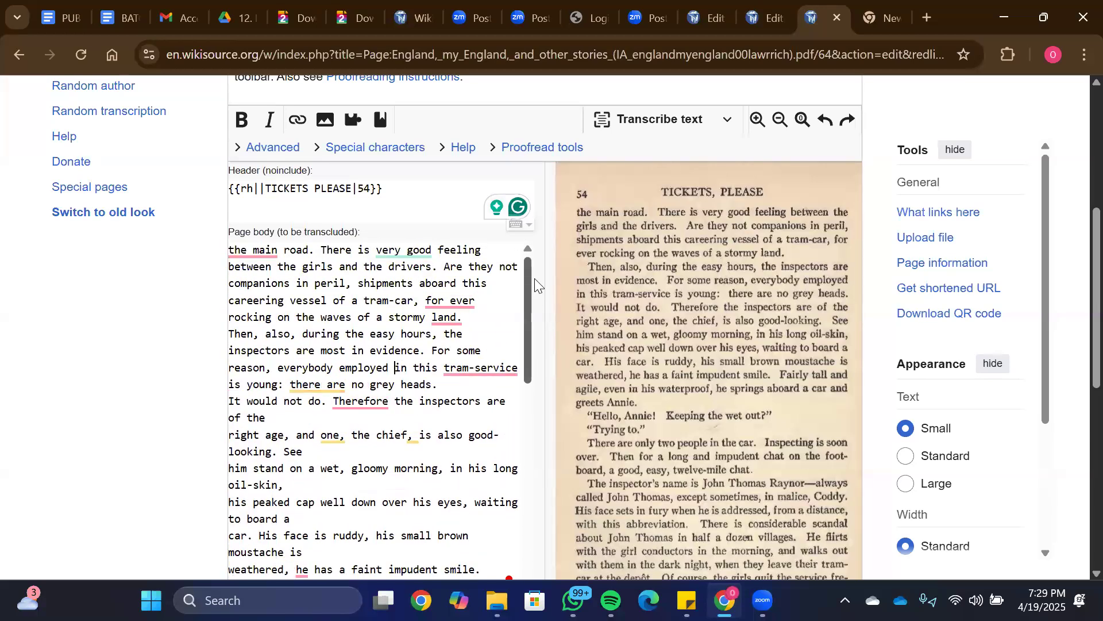
scroll(1078, 253, down, 2)
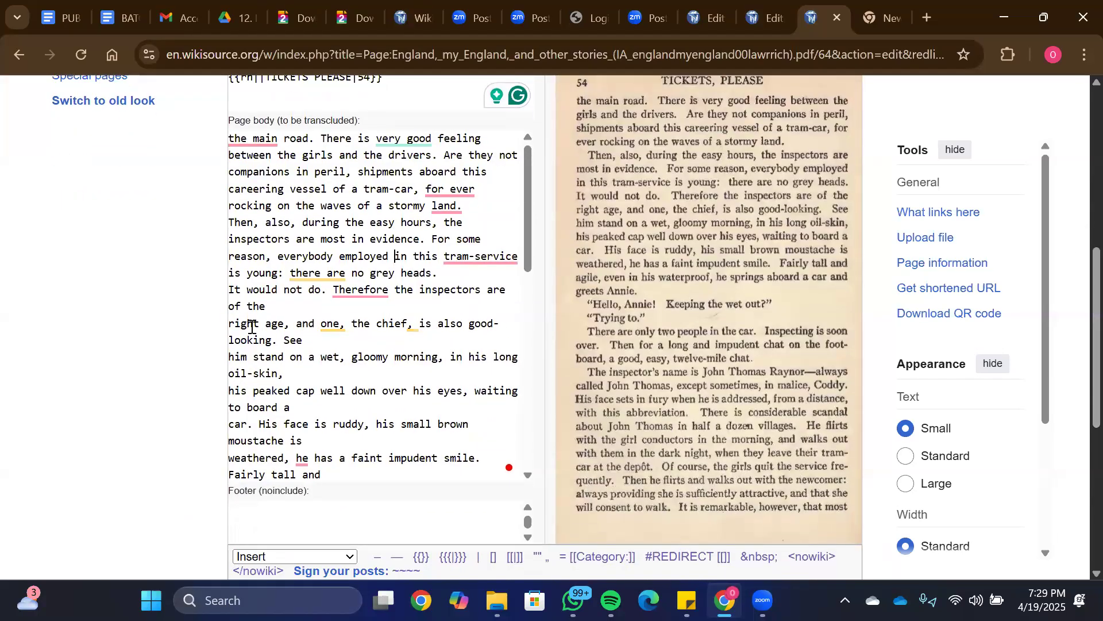
click(231, 324)
key(BackSpace)
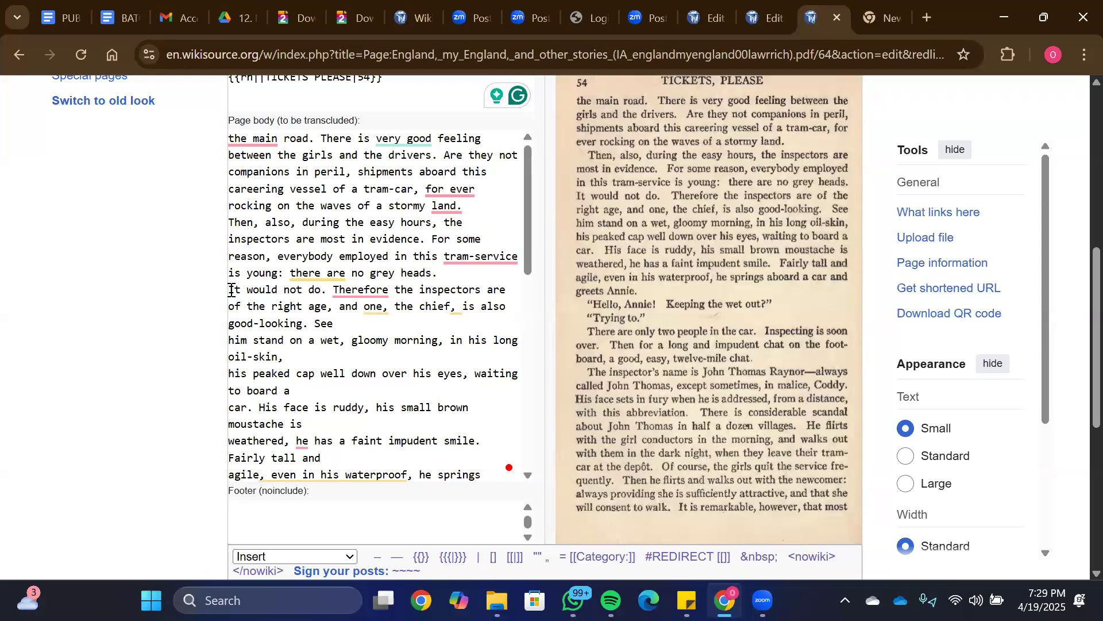
key(BackSpace)
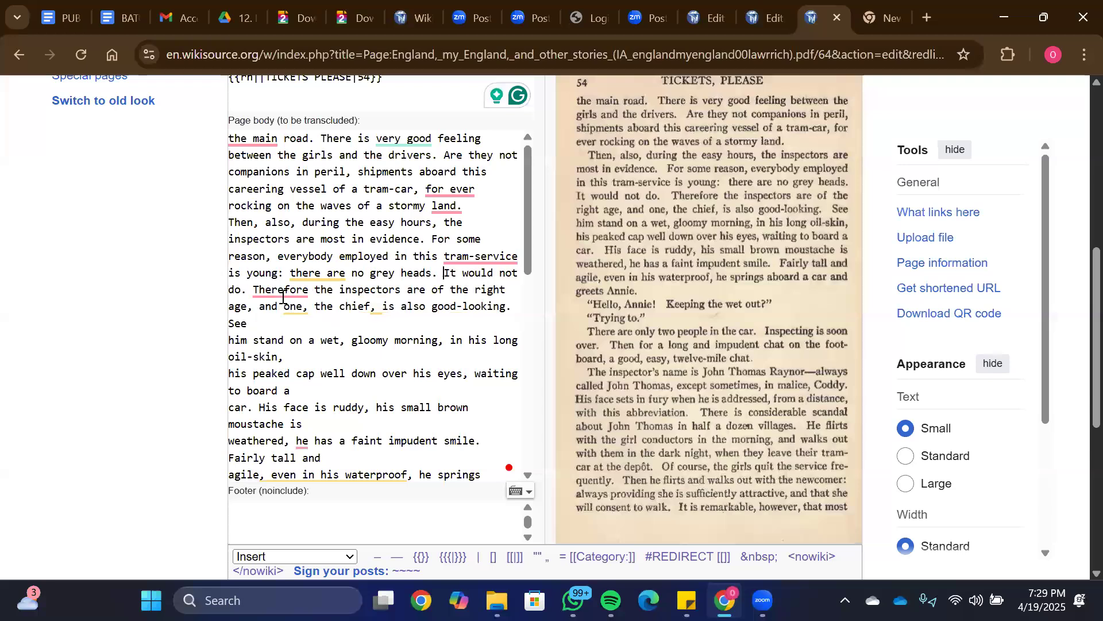
Step: Join the remaining broken lines of the second paragraph, from "See him stand" to its end after "aboard a car and greets"
click(232, 340)
key(BackSpace)
click(230, 359)
key(BackSpace)
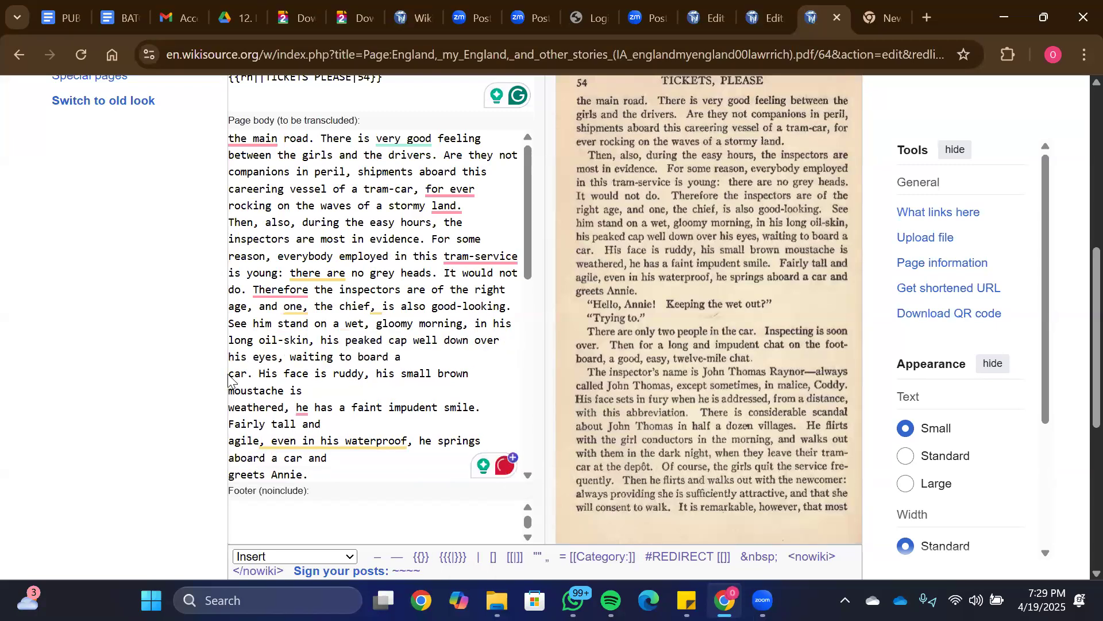
click(230, 374)
key(BackSpace)
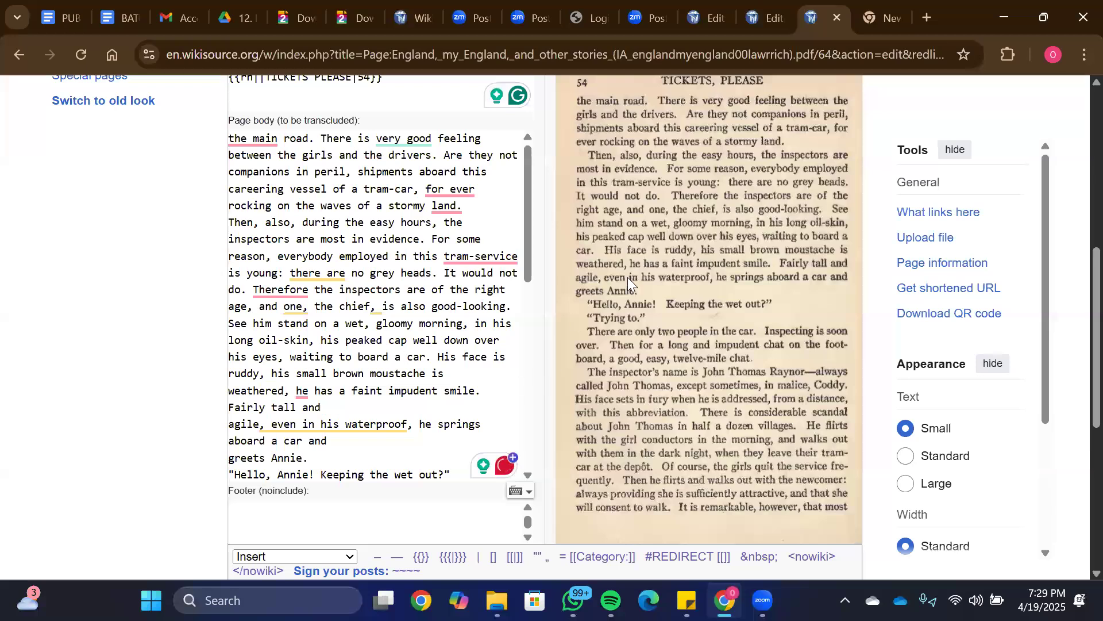
click(230, 393)
key(BackSpace)
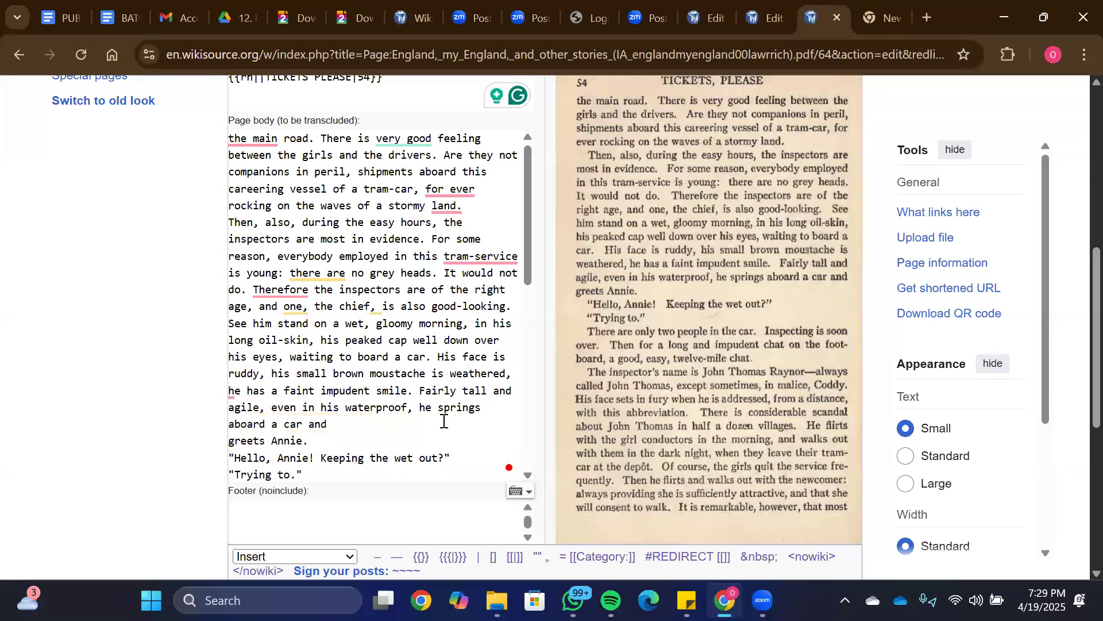
click(229, 425)
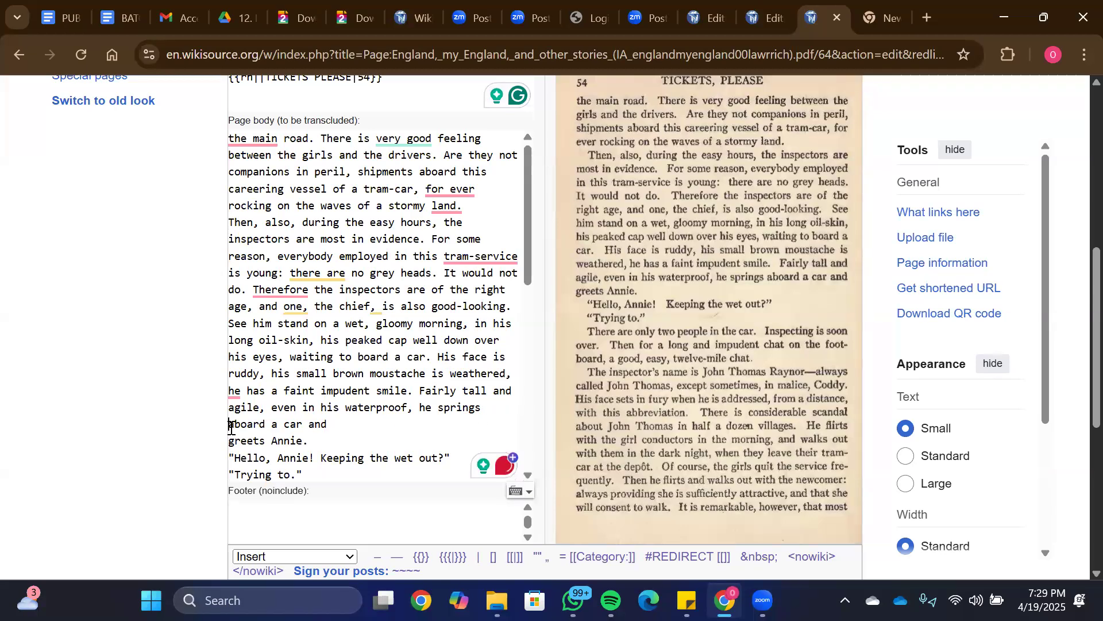
key(BackSpace)
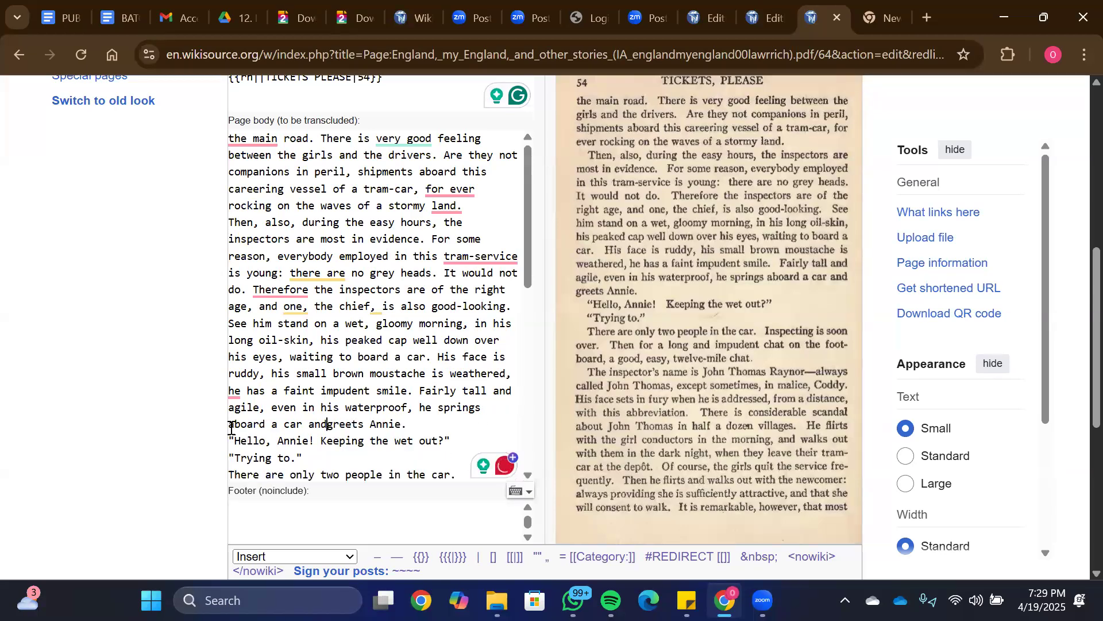
Step: Insert blank lines before the dialogue starting with "Hello" and before the paragraph starting with "Then, also"
scroll(235, 428, down, 1)
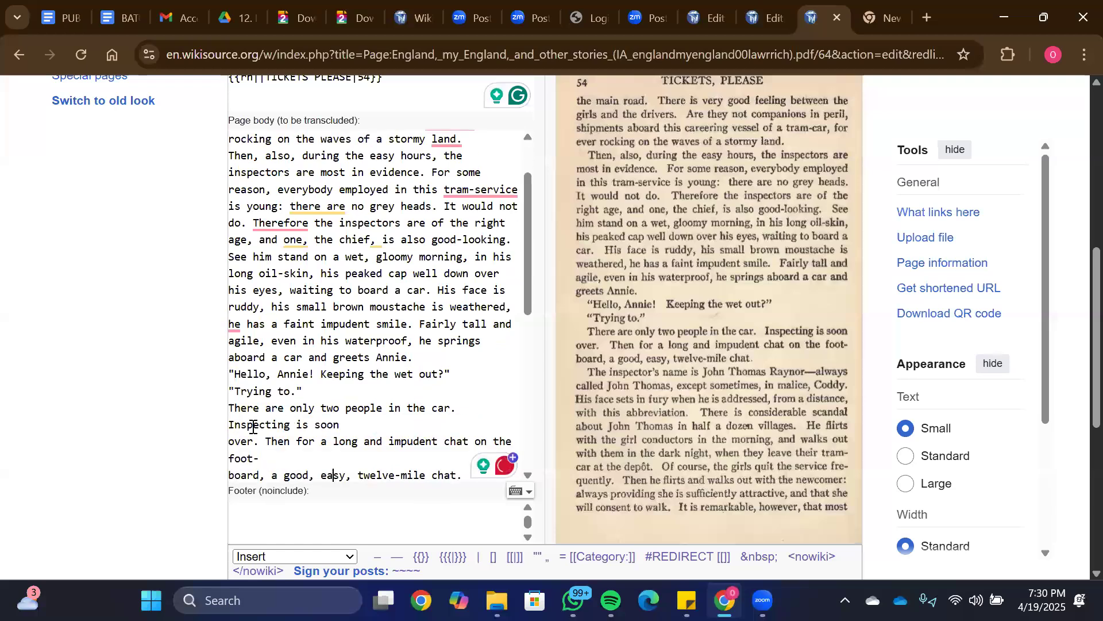
click(430, 353)
key(Return)
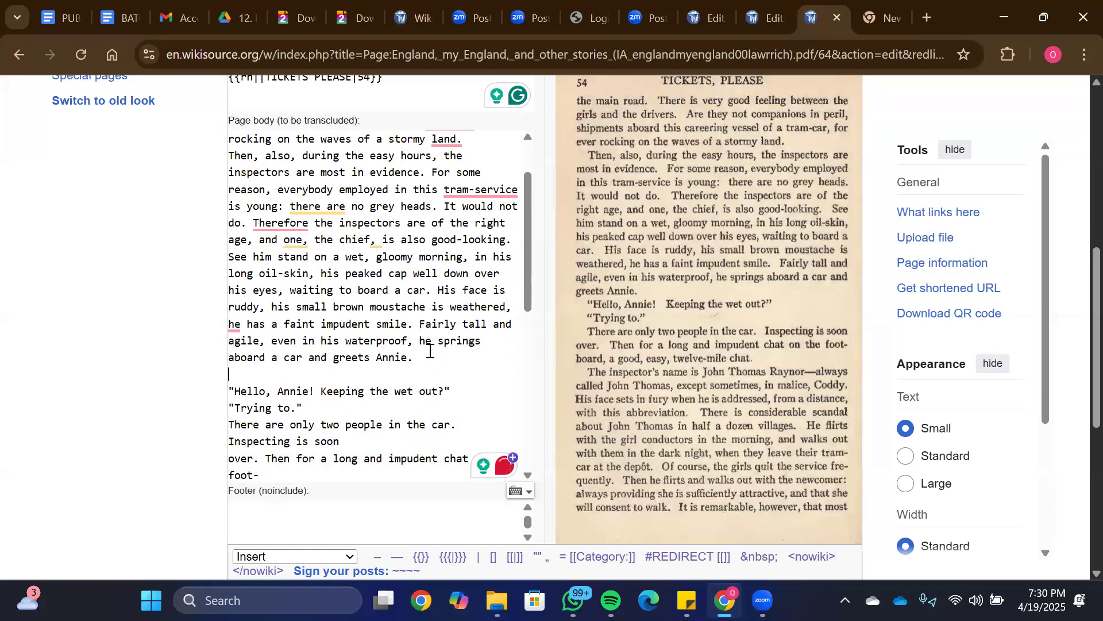
click(480, 143)
key(Return)
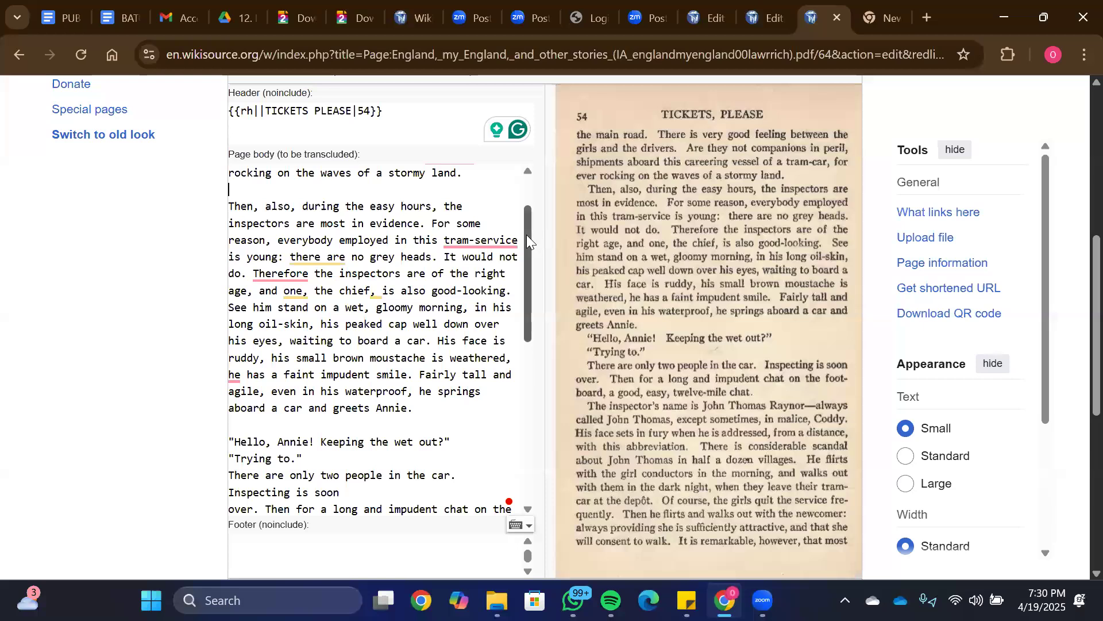
Step: Join the split word "foot-board" and the broken lines opening the inspector's paragraph, through "His face sets in fury when he is addressed"
drag(526, 234, 529, 295)
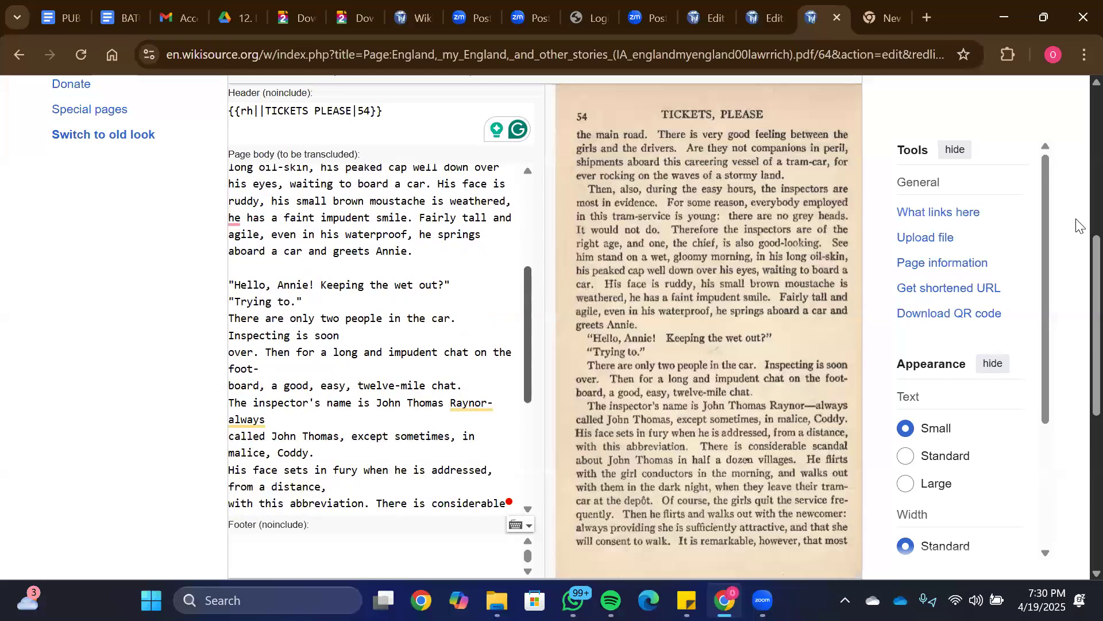
scroll(1076, 281, down, 1)
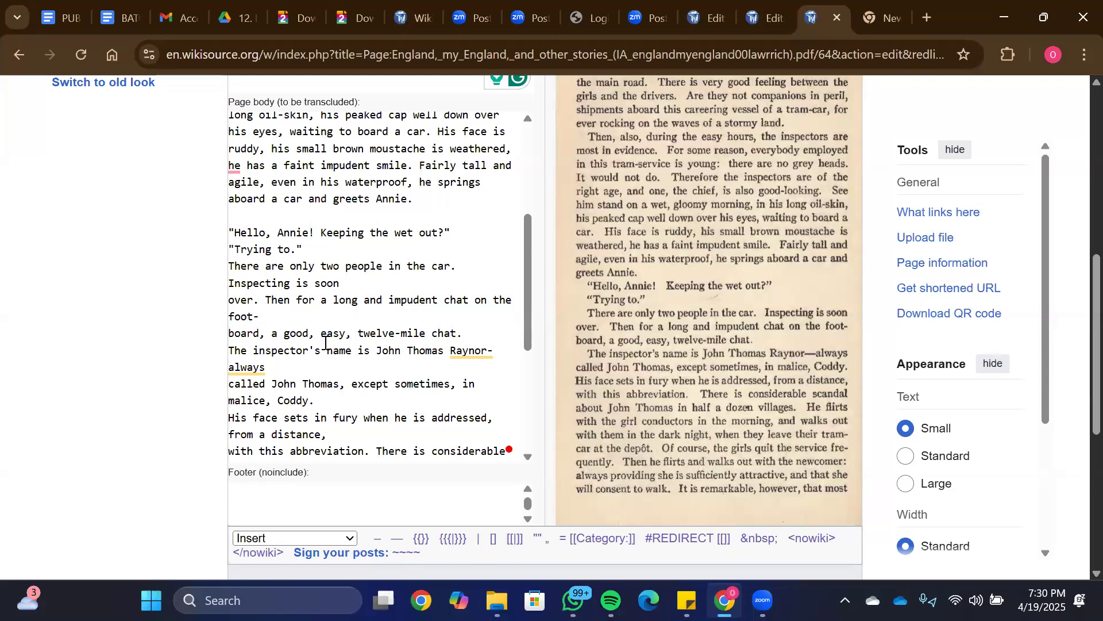
click(231, 342)
key(Up)
key(BackSpace)
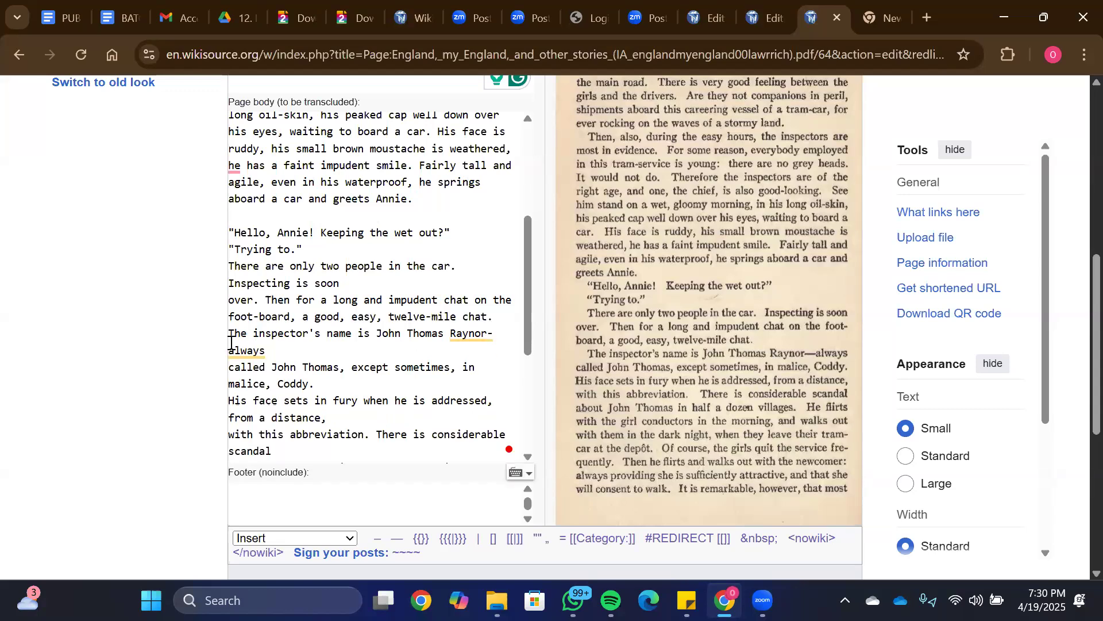
click(232, 373)
key(BackSpace)
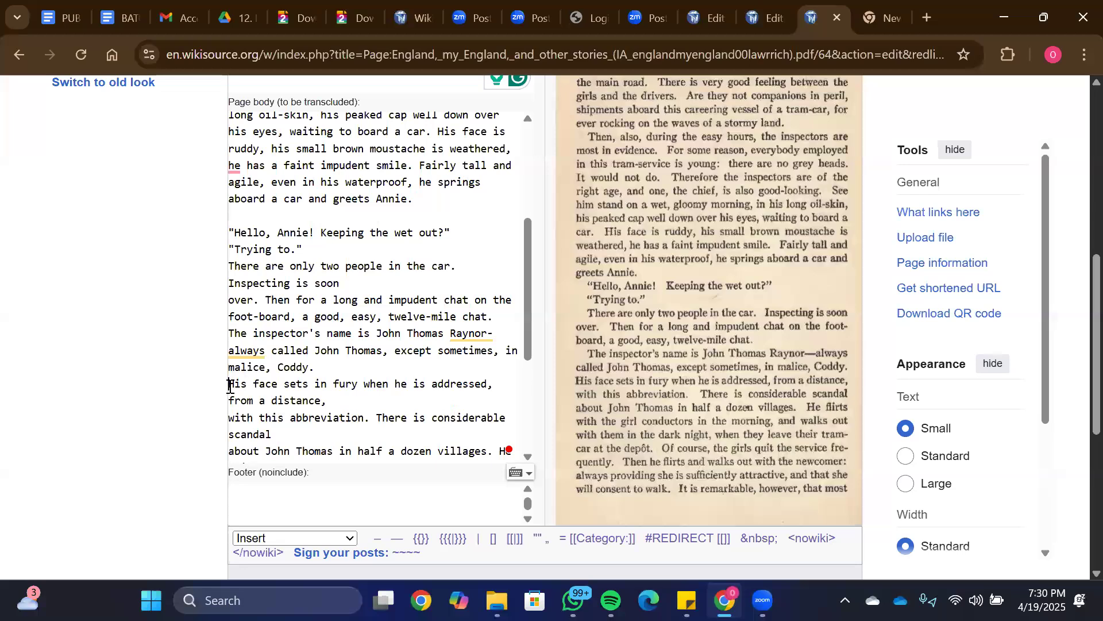
click(229, 384)
key(BackSpace)
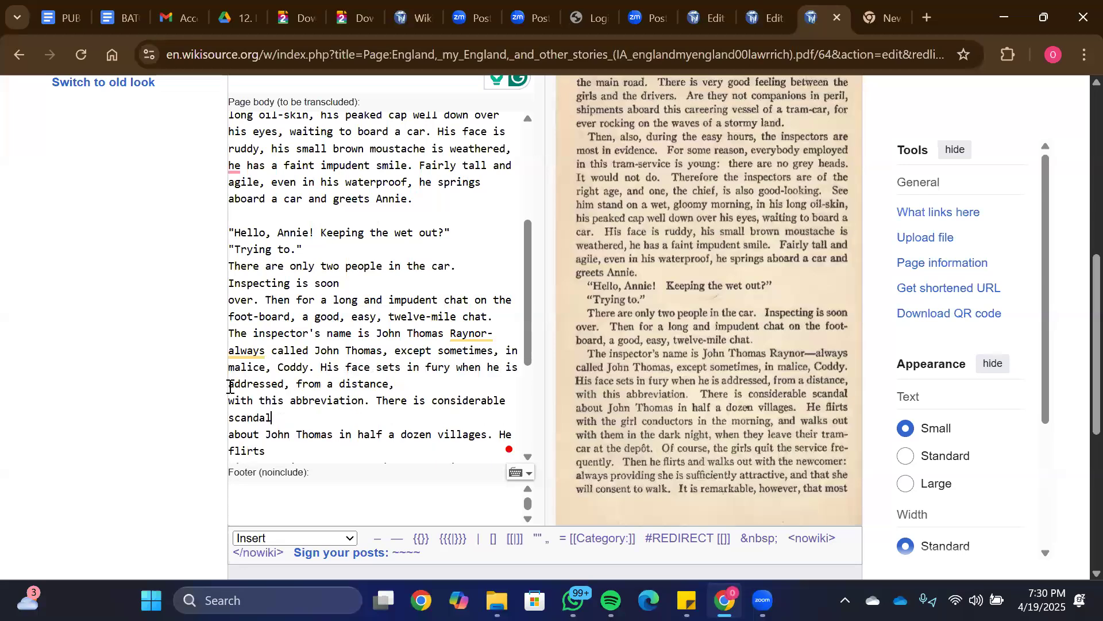
Step: Join the broken lines of the inspector's paragraph from "from a distance, with this abbreviation" through "tram-car at the depôt"
scroll(525, 331, down, 2)
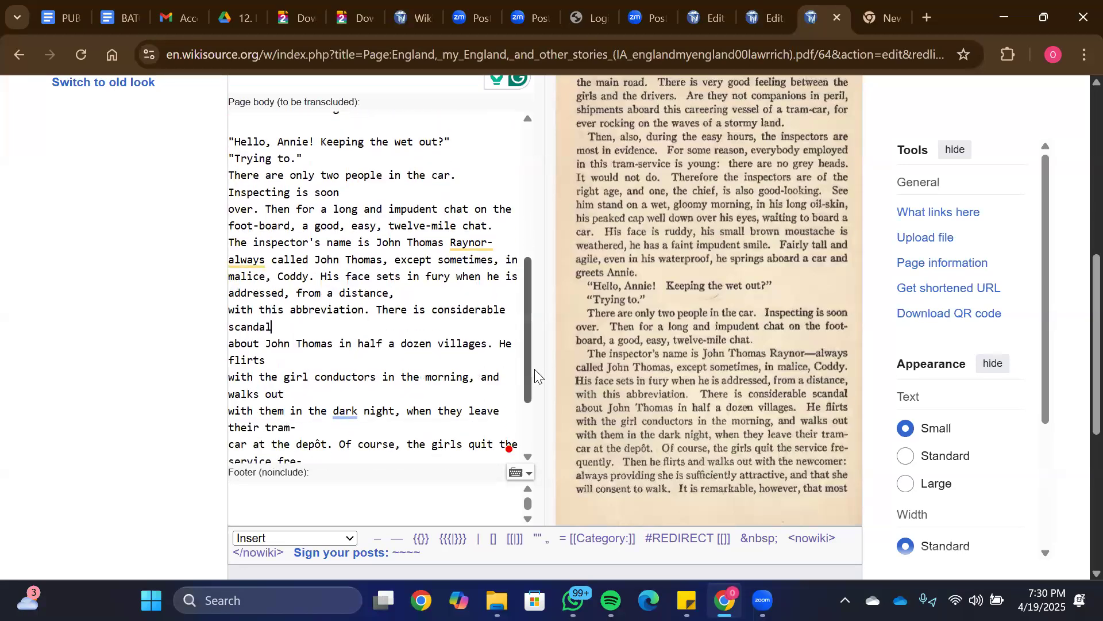
click(319, 321)
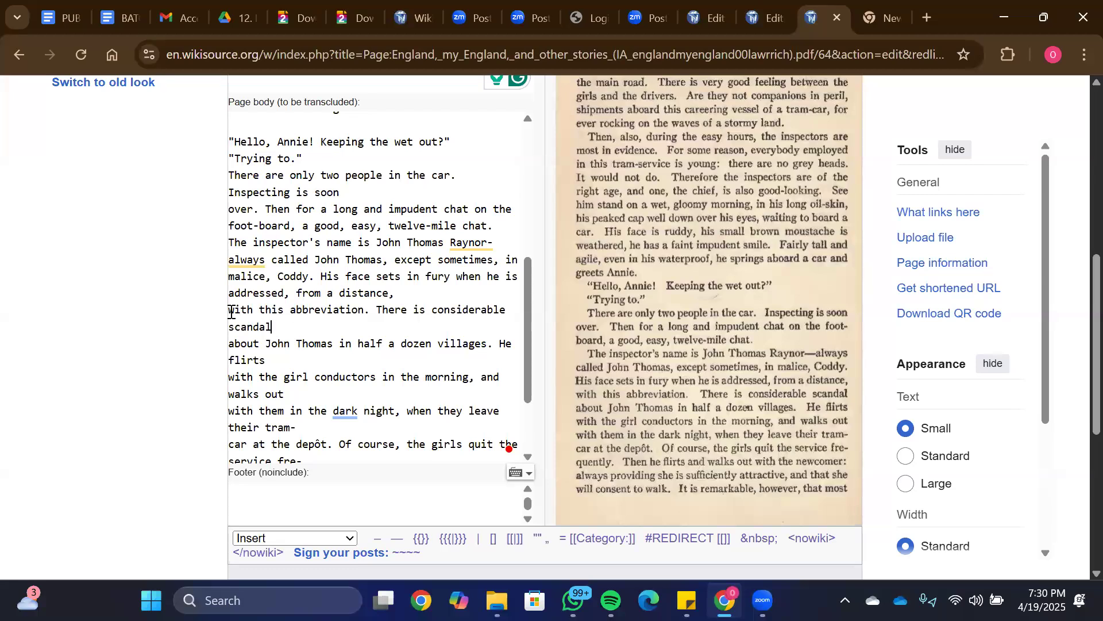
click(231, 312)
key(BackSpace)
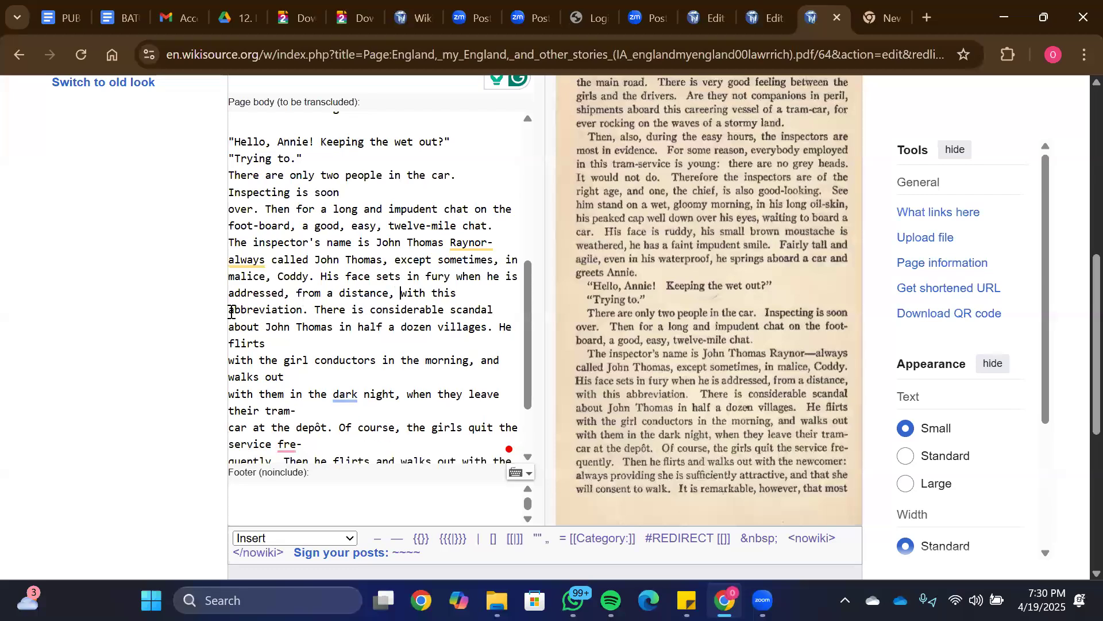
click(230, 360)
key(BackSpace)
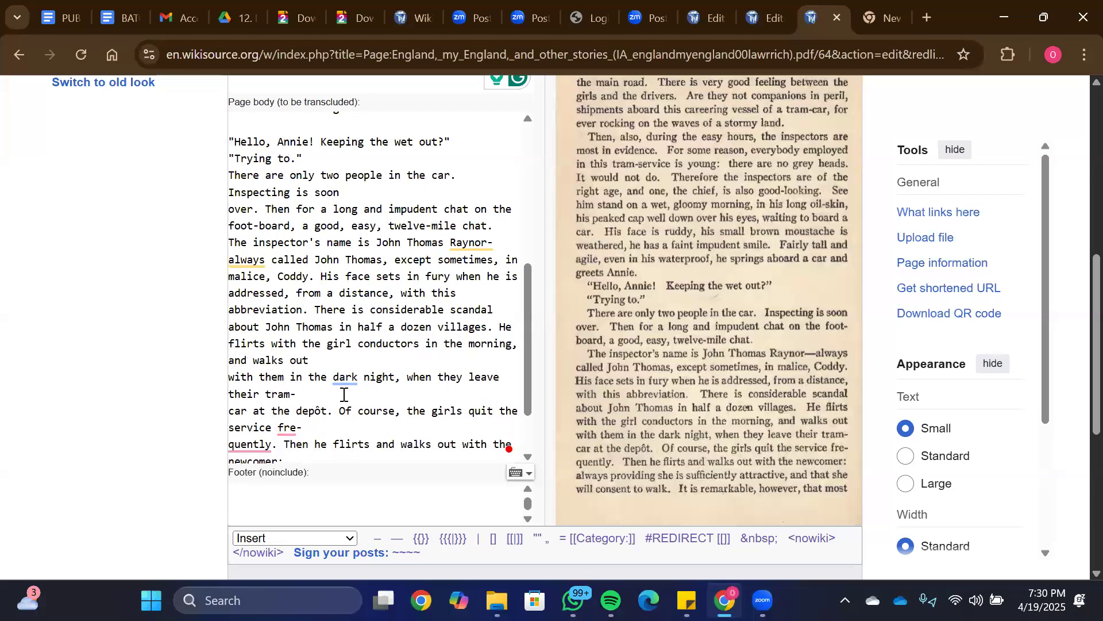
click(230, 379)
key(BackSpace)
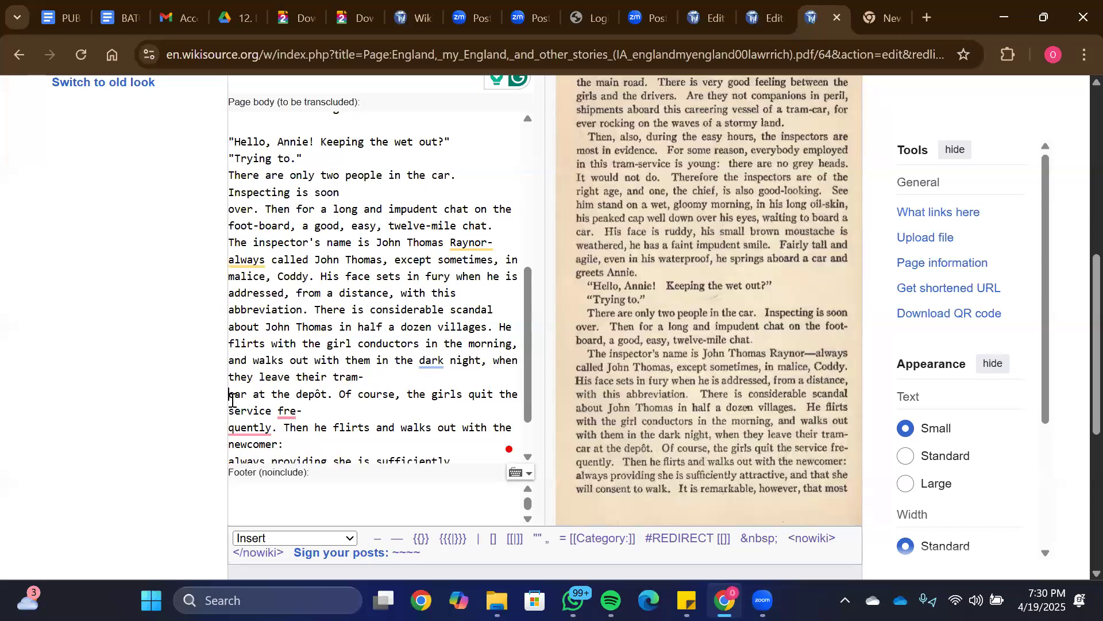
click(232, 401)
key(BackSpace)
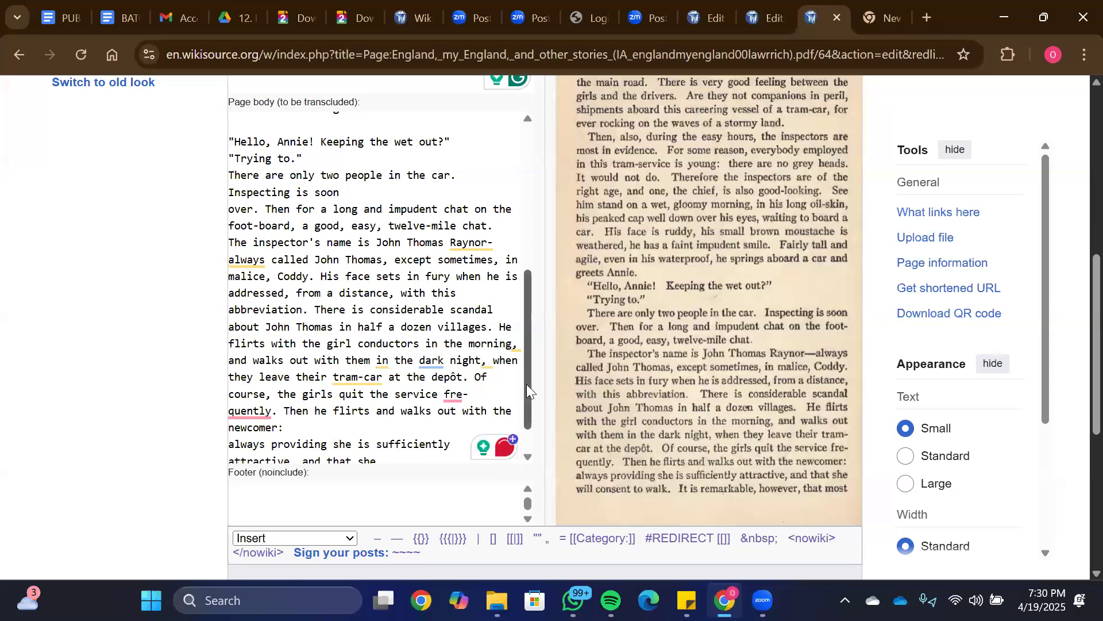
Step: Join the last broken lines of the body at "newcomer: always providing" and "that she will consent to walk"
scroll(529, 416, down, 1)
scroll(467, 247, down, 1)
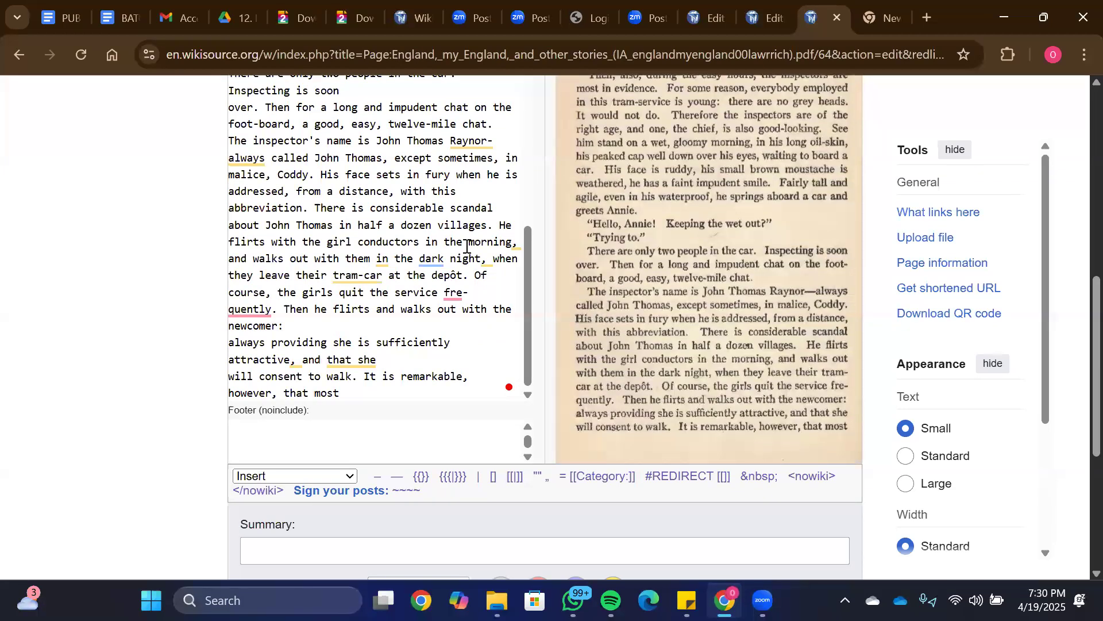
click(229, 345)
key(BackSpace)
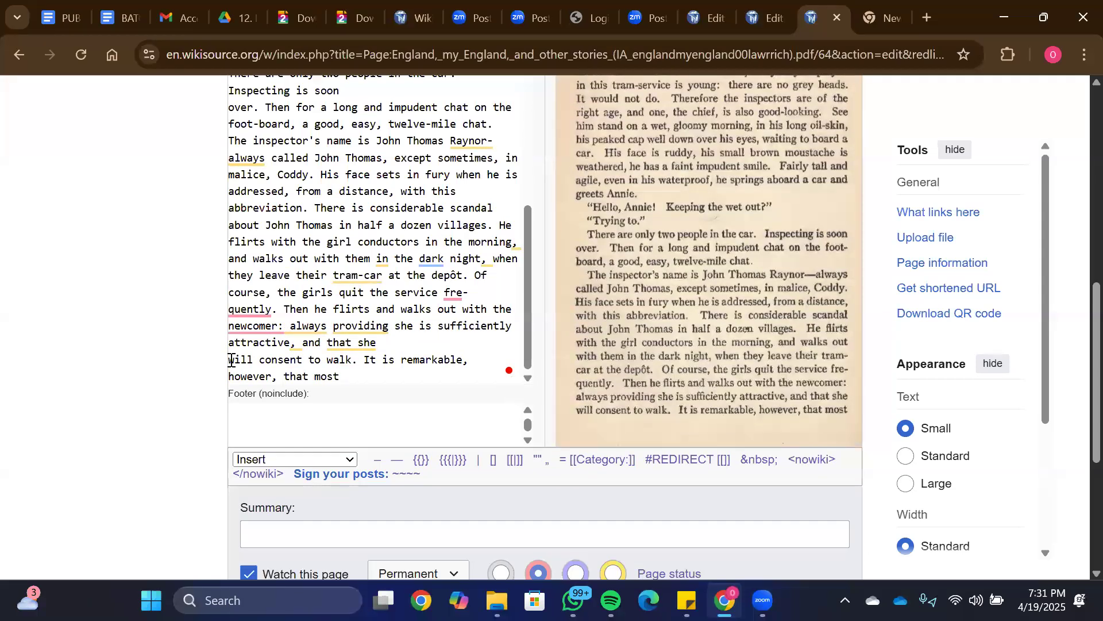
click(230, 360)
key(BackSpace)
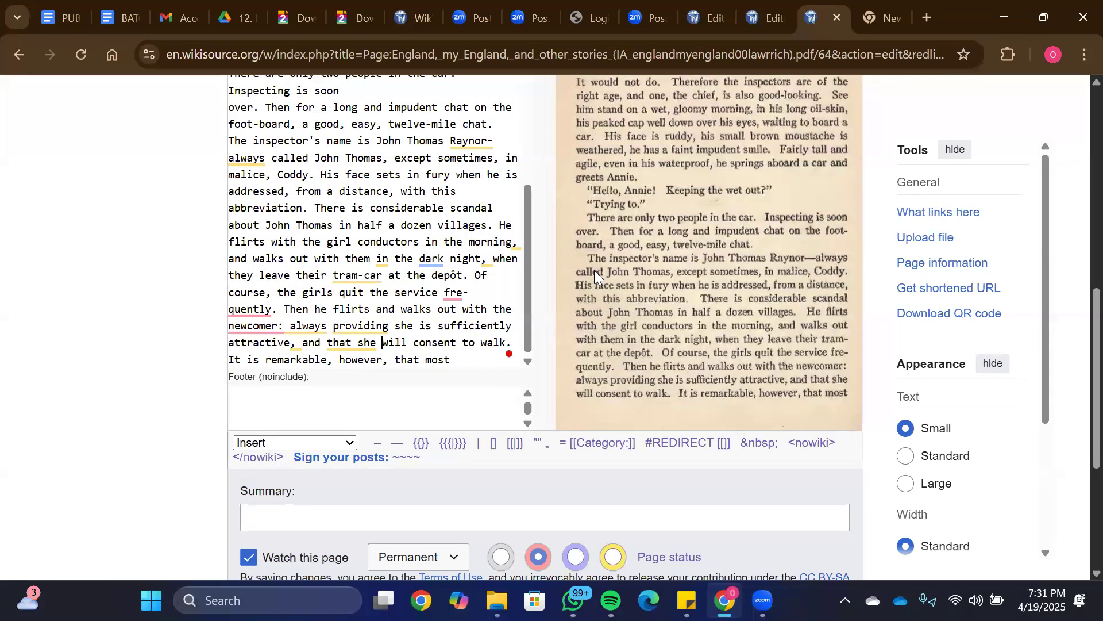
Step: Preview page 54 and compare the rendered header and paragraphs with the body text and the scanned page
scroll(1078, 345, down, 3)
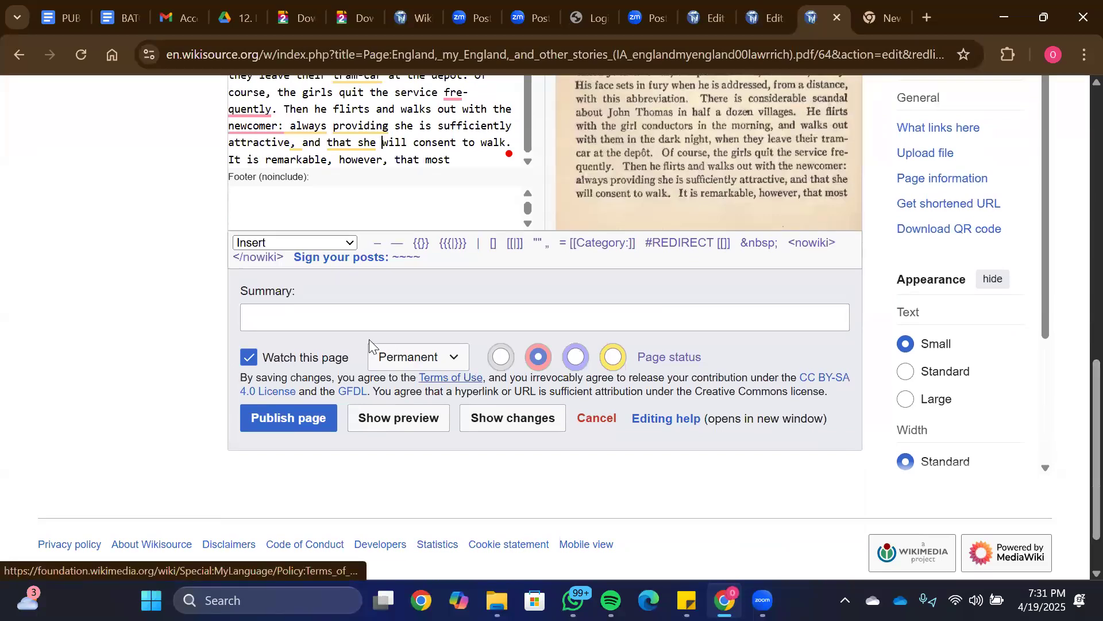
click(378, 419)
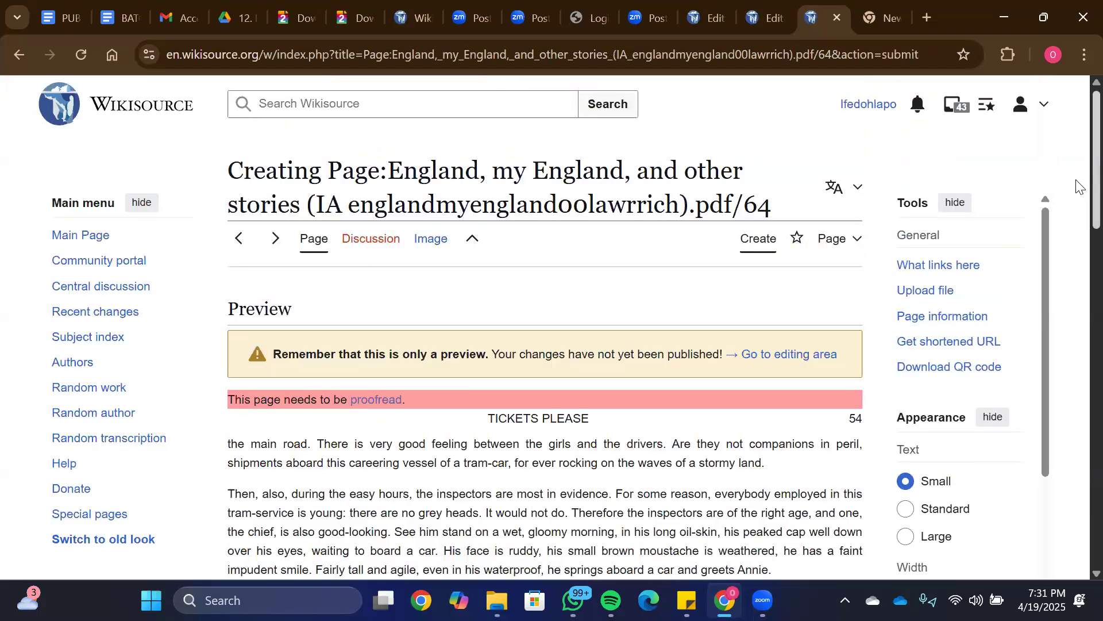
scroll(1078, 178, down, 3)
scroll(1078, 236, down, 3)
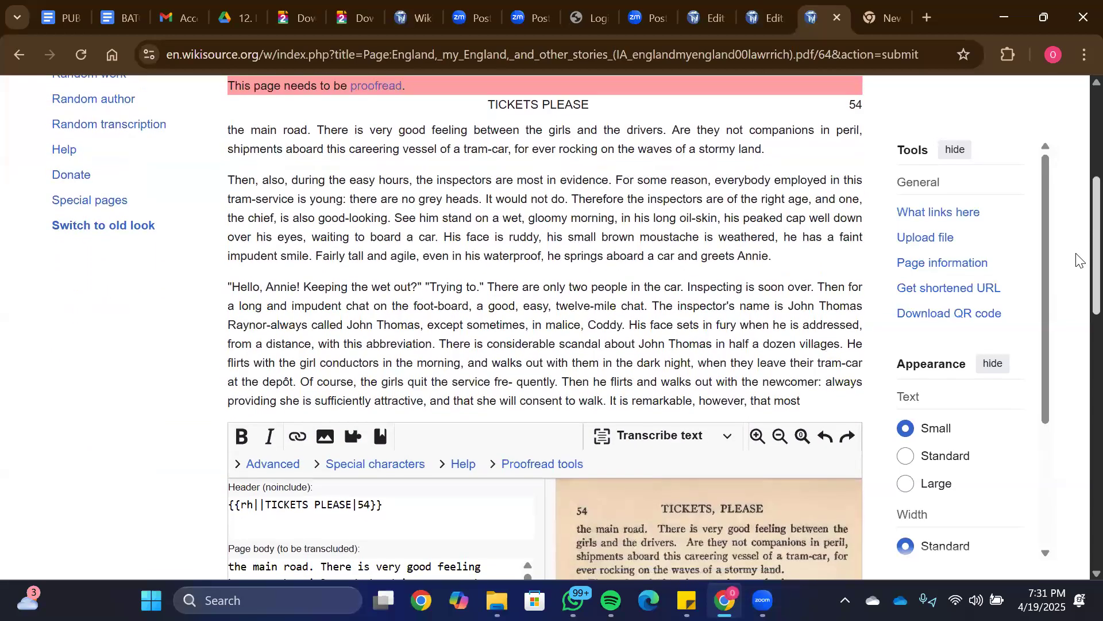
scroll(1078, 252, up, 1)
scroll(1078, 241, down, 7)
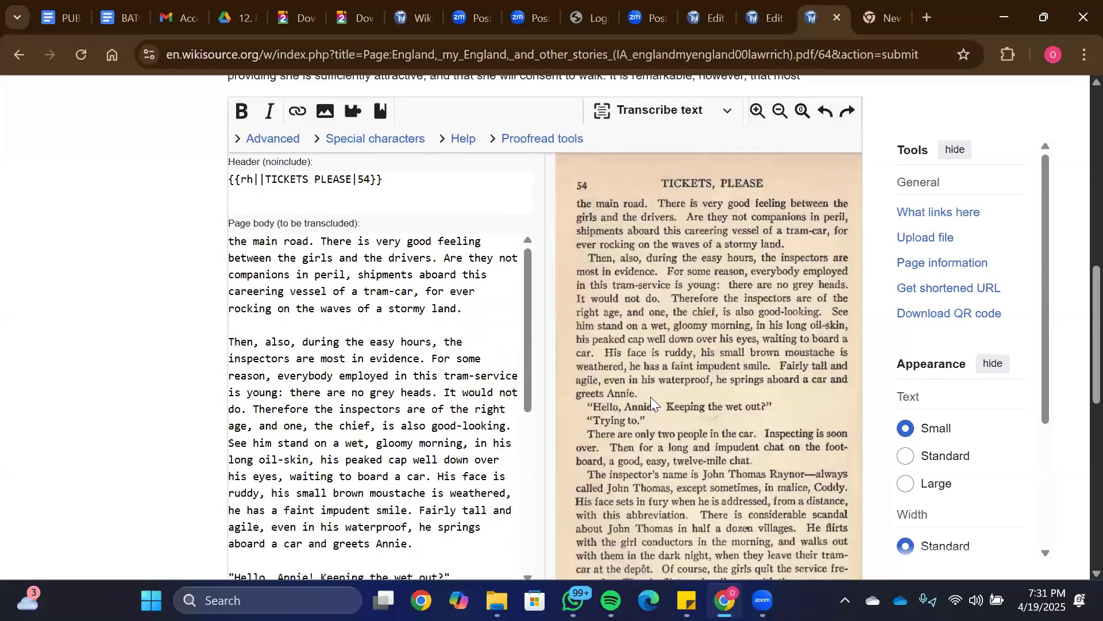
scroll(1078, 296, down, 1)
scroll(1078, 296, down, 1)
scroll(1076, 313, up, 7)
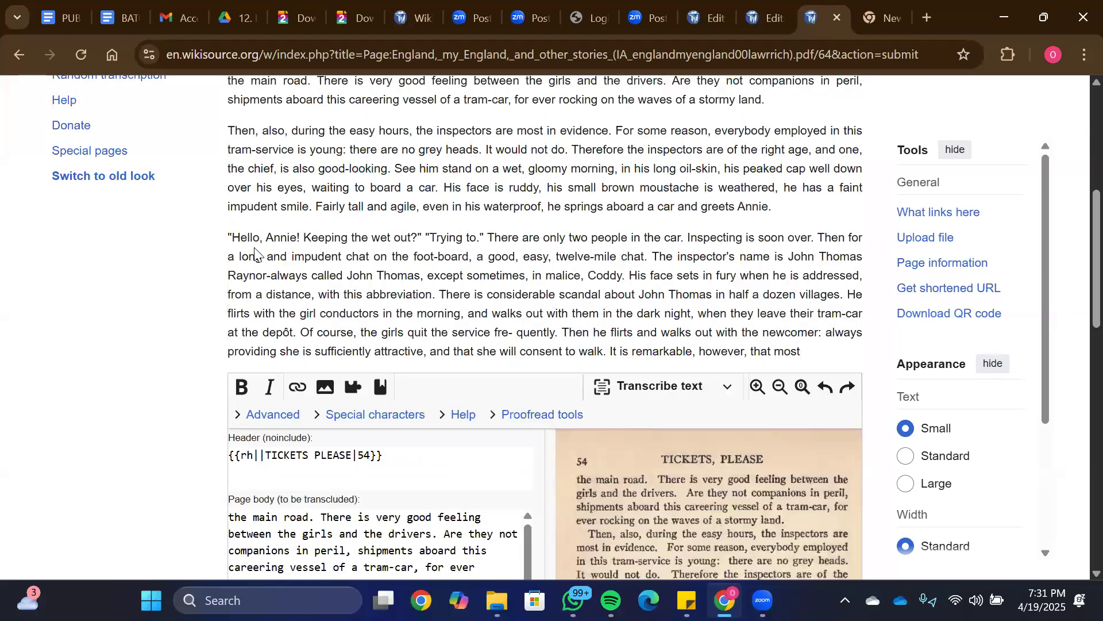
scroll(1076, 281, down, 5)
scroll(1077, 305, down, 3)
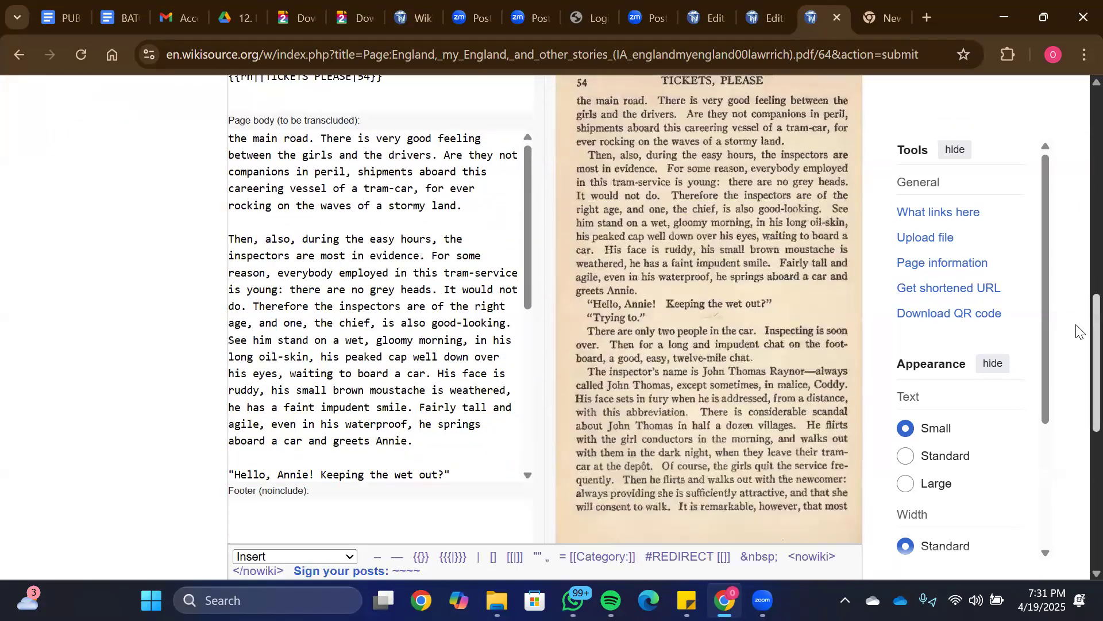
Step: Set "Trying to." off as its own paragraph, with blank lines separating it from the "Hello, Annie!" line and "There are only two people"
scroll(525, 169, down, 2)
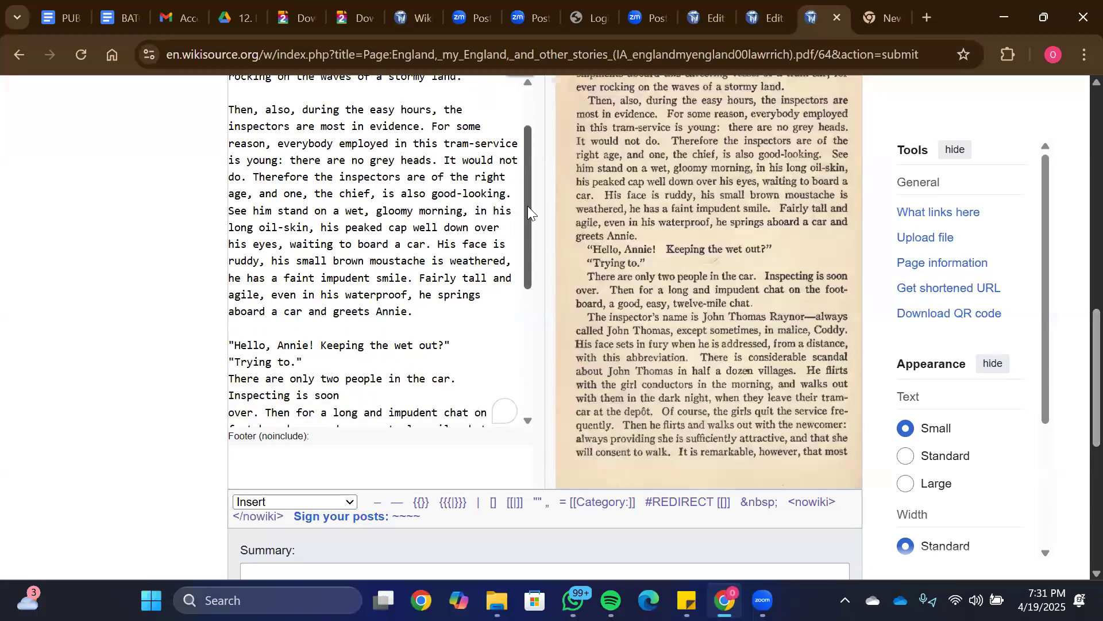
click(456, 303)
key(Return)
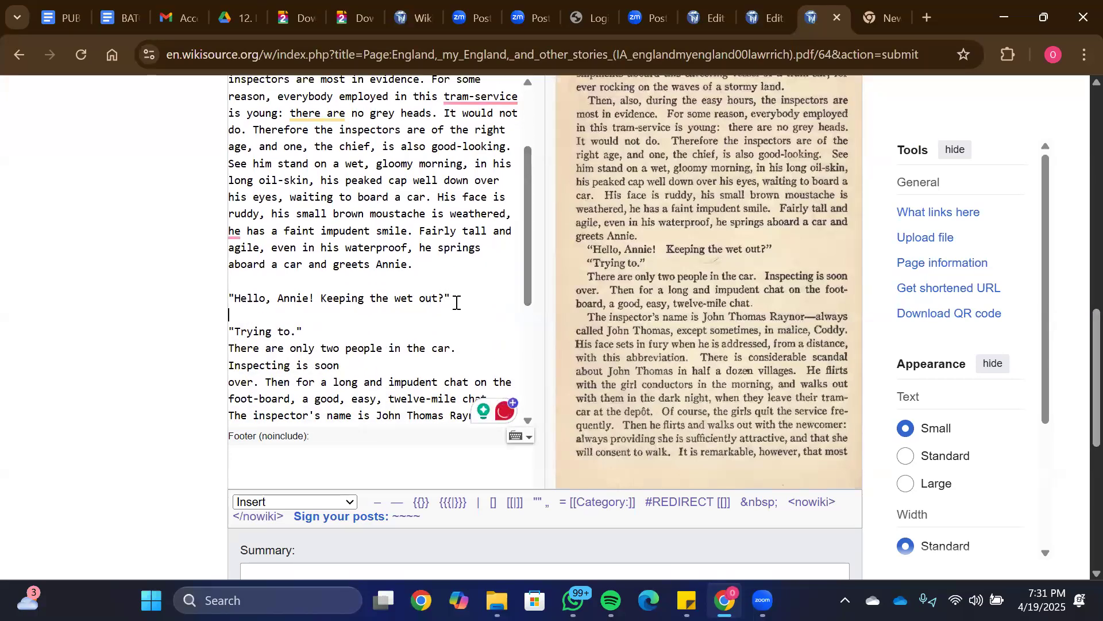
key(Return)
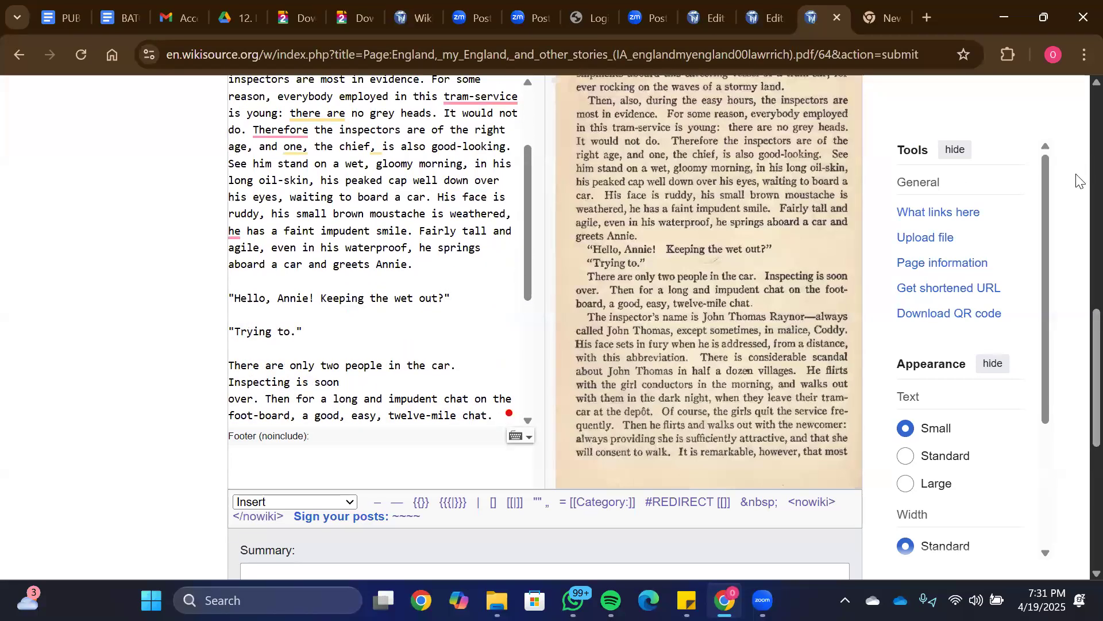
Step: Preview page 54 and compare its rendered header, dialogue lines and paragraph breaks with the scanned page
scroll(1077, 402, down, 5)
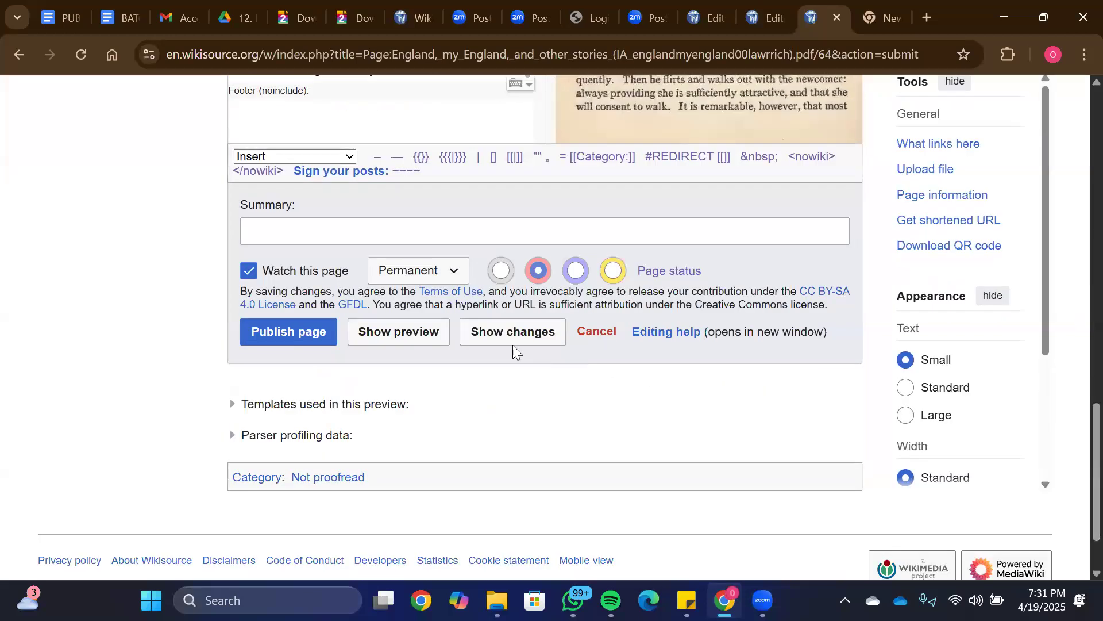
click(415, 329)
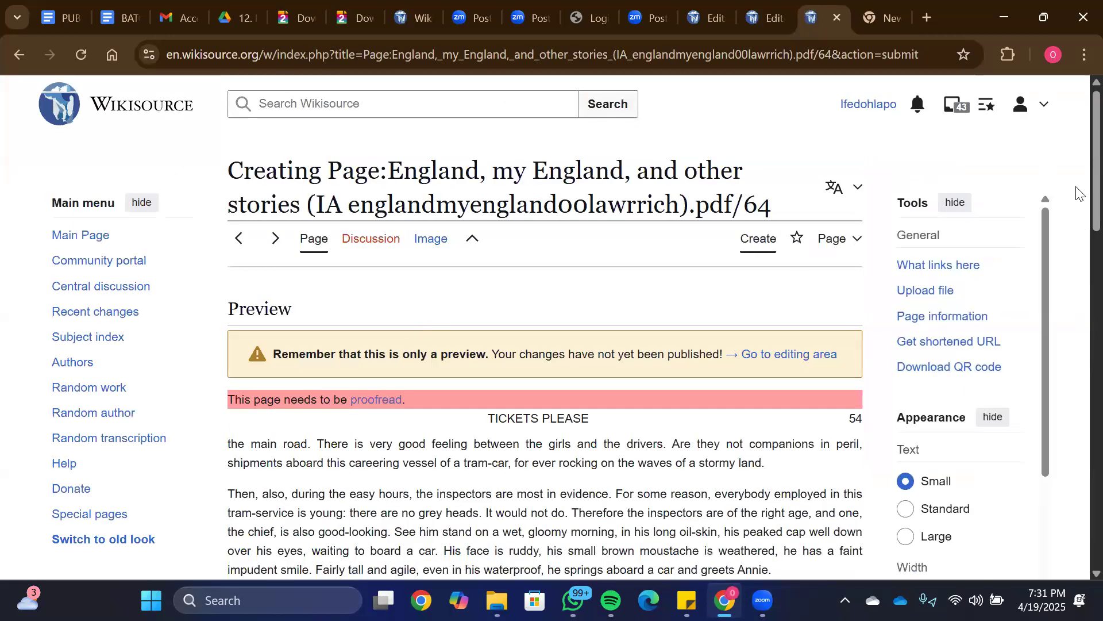
scroll(1077, 259, down, 3)
scroll(1077, 287, down, 4)
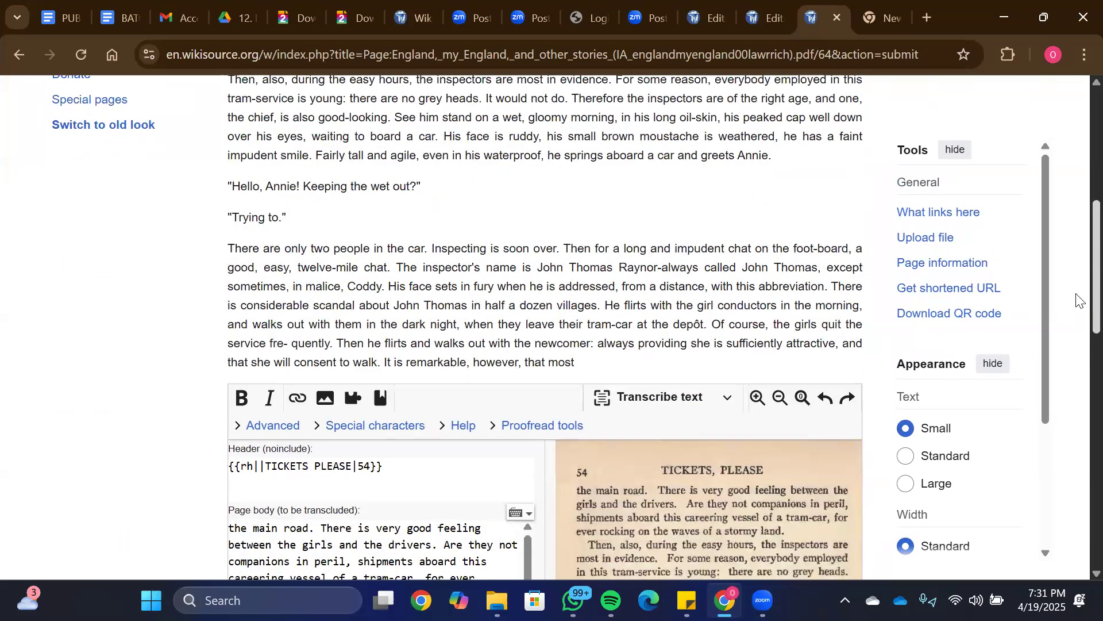
scroll(1077, 299, down, 2)
scroll(1078, 270, up, 4)
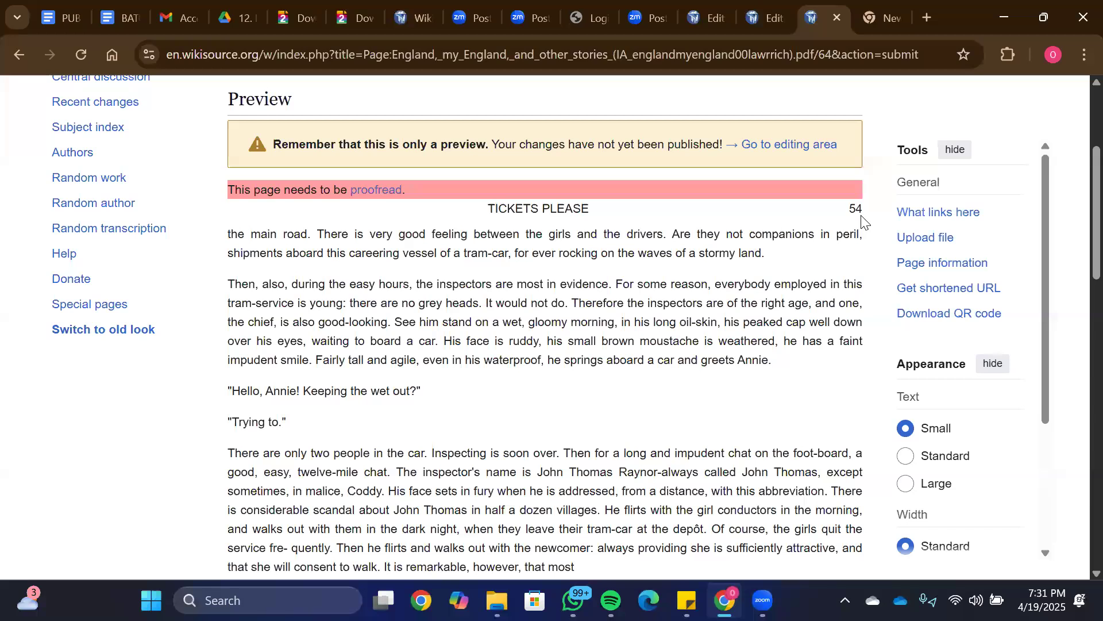
scroll(1080, 285, down, 4)
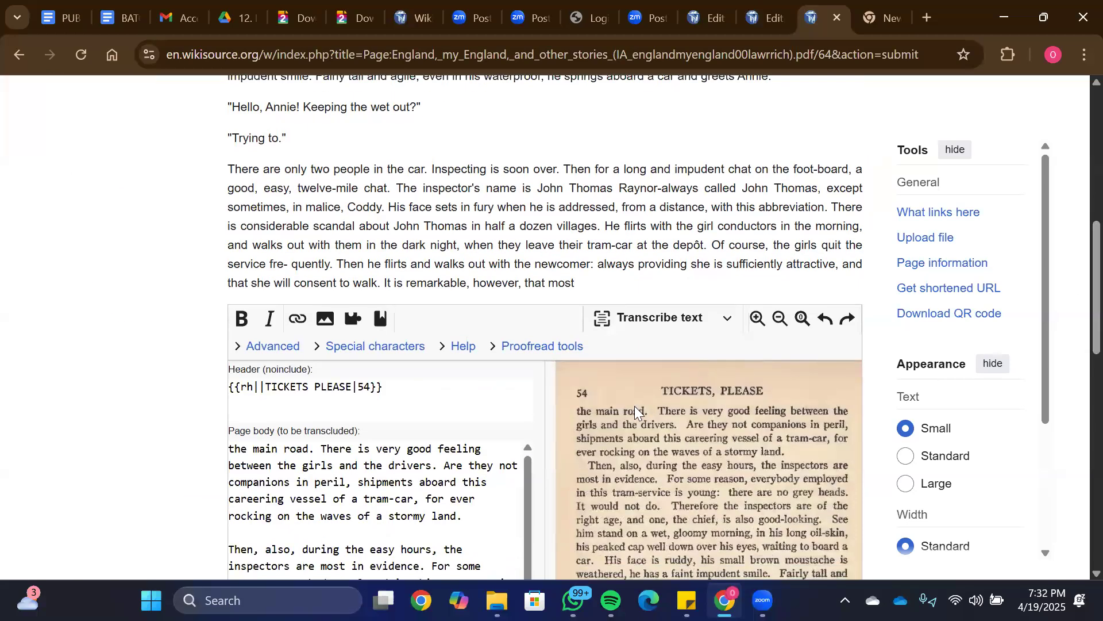
scroll(1078, 206, up, 4)
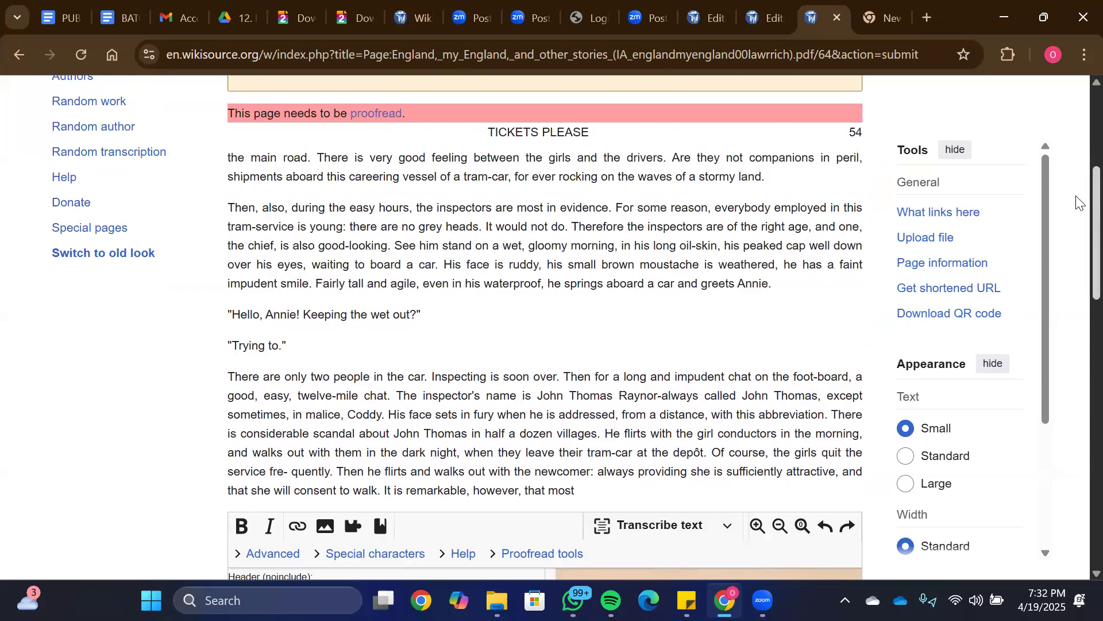
scroll(1079, 204, down, 3)
scroll(1077, 230, up, 2)
scroll(1078, 287, down, 5)
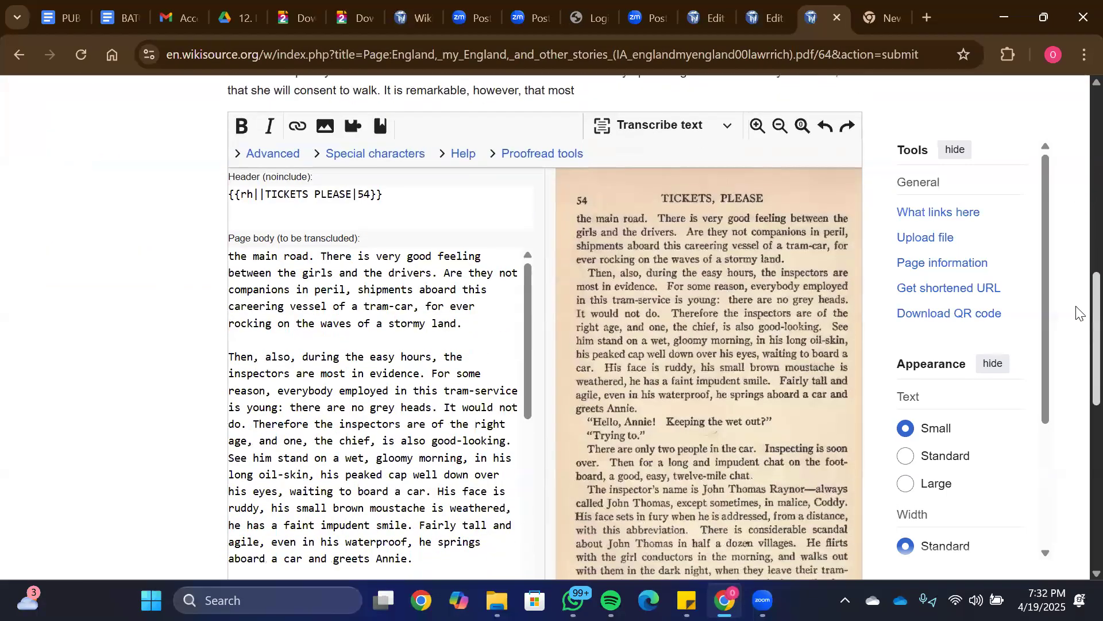
scroll(1078, 314, down, 2)
scroll(1078, 258, up, 7)
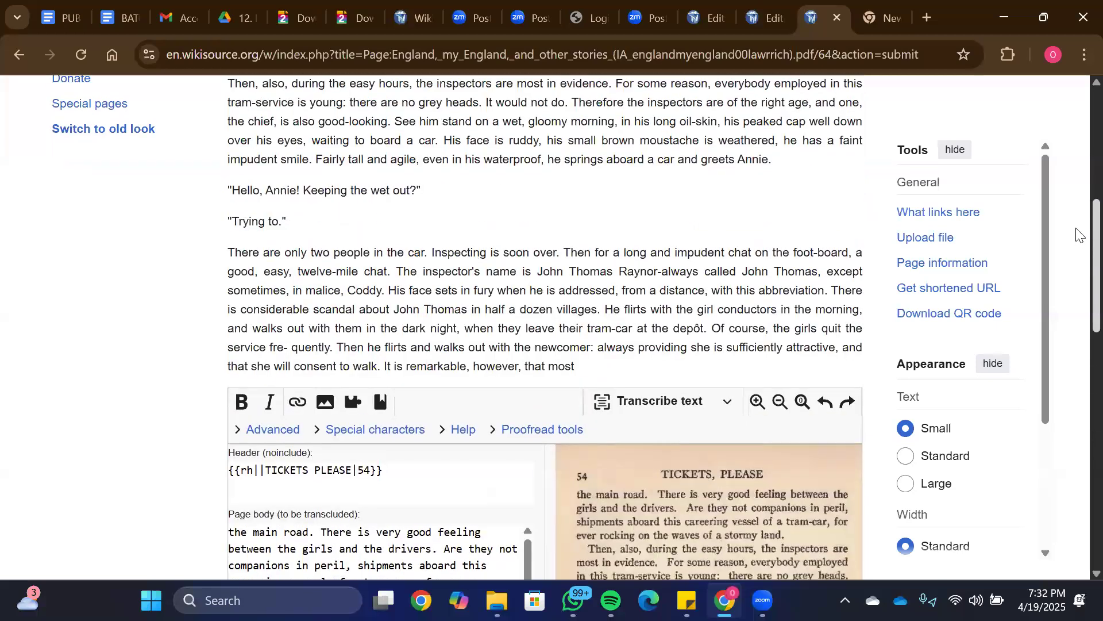
scroll(1077, 313, down, 6)
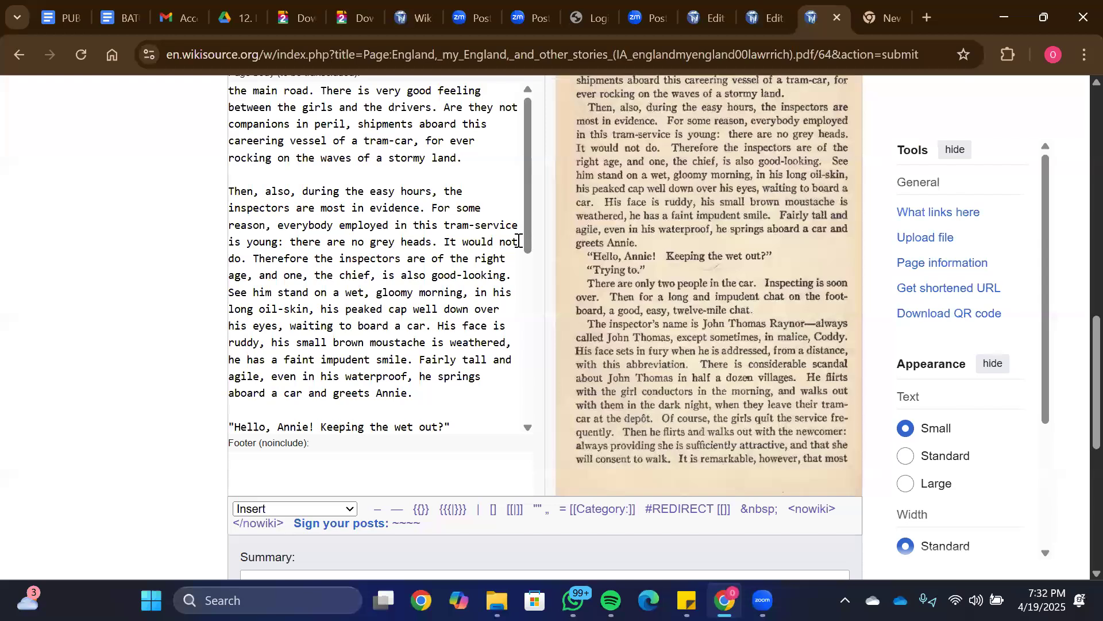
scroll(526, 235, down, 4)
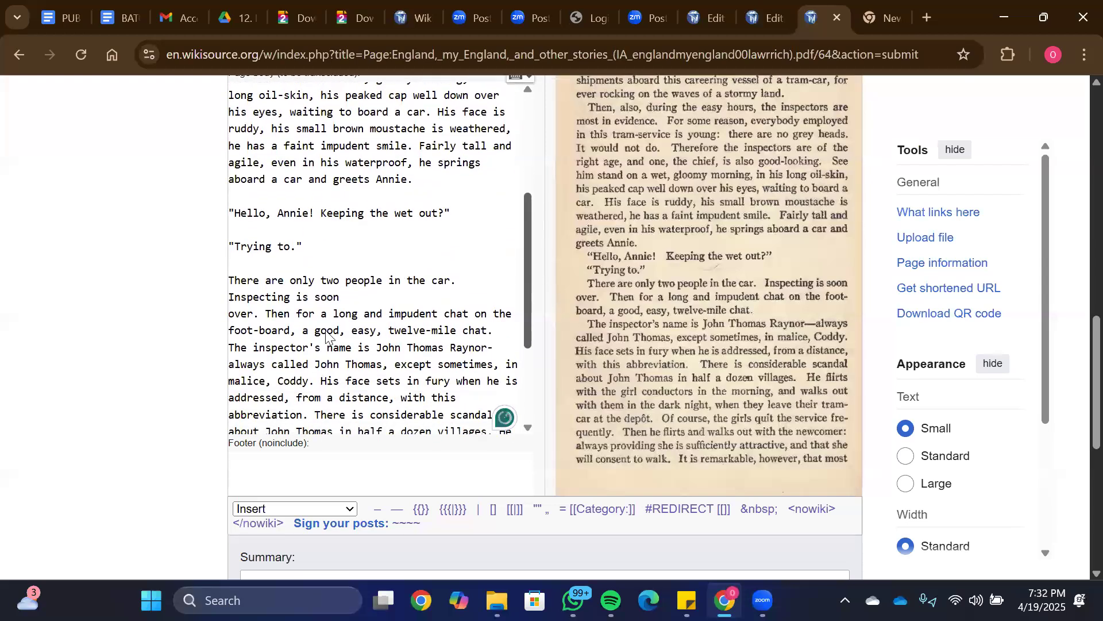
click(231, 315)
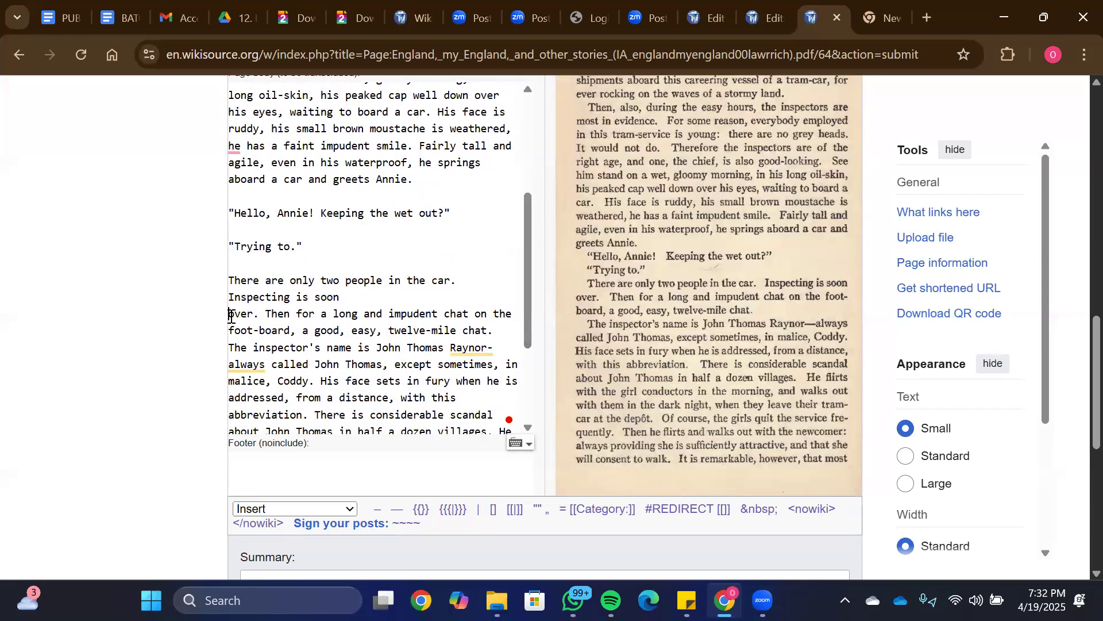
key(BackSpace)
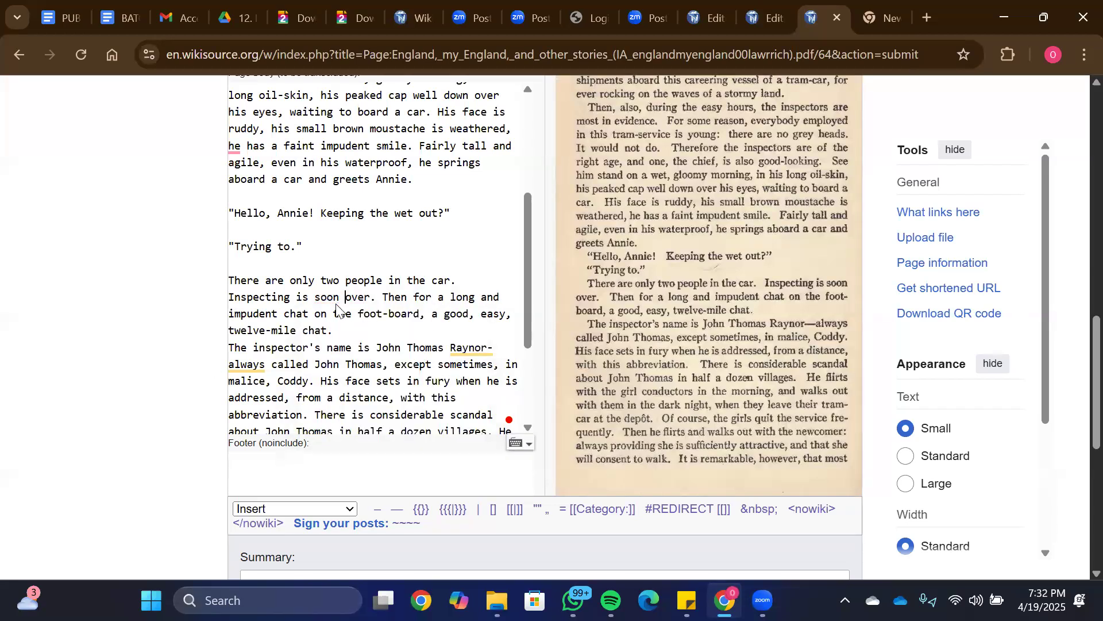
key(Return)
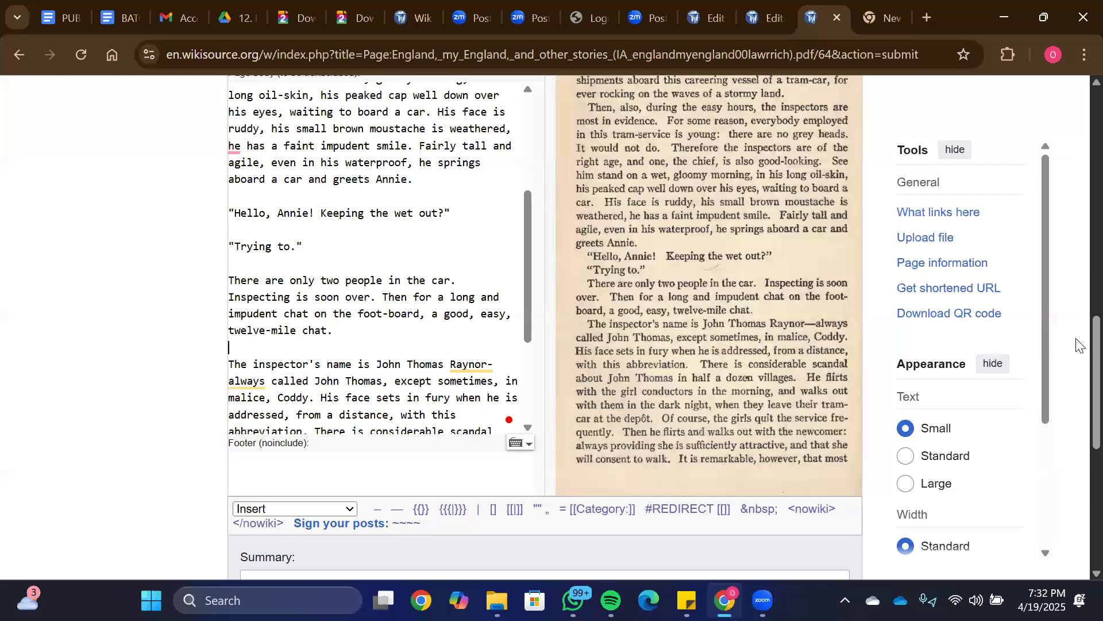
Step: Preview page 54 again to check the rendered paragraph breaks, and publish the page
scroll(931, 425, down, 4)
click(381, 415)
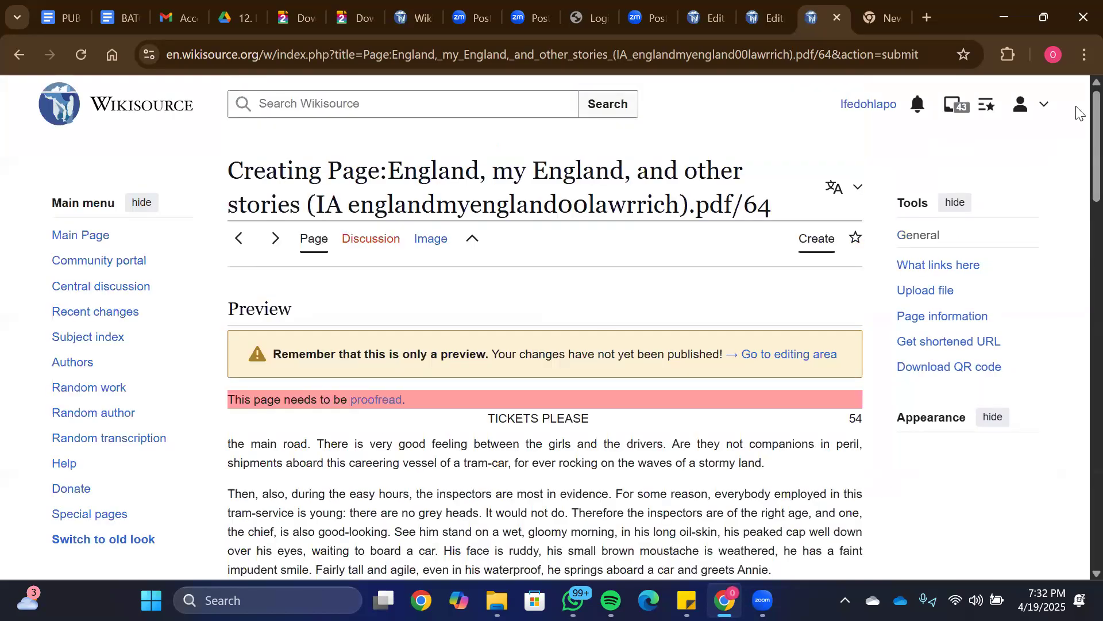
scroll(1080, 192, down, 4)
scroll(1079, 191, down, 5)
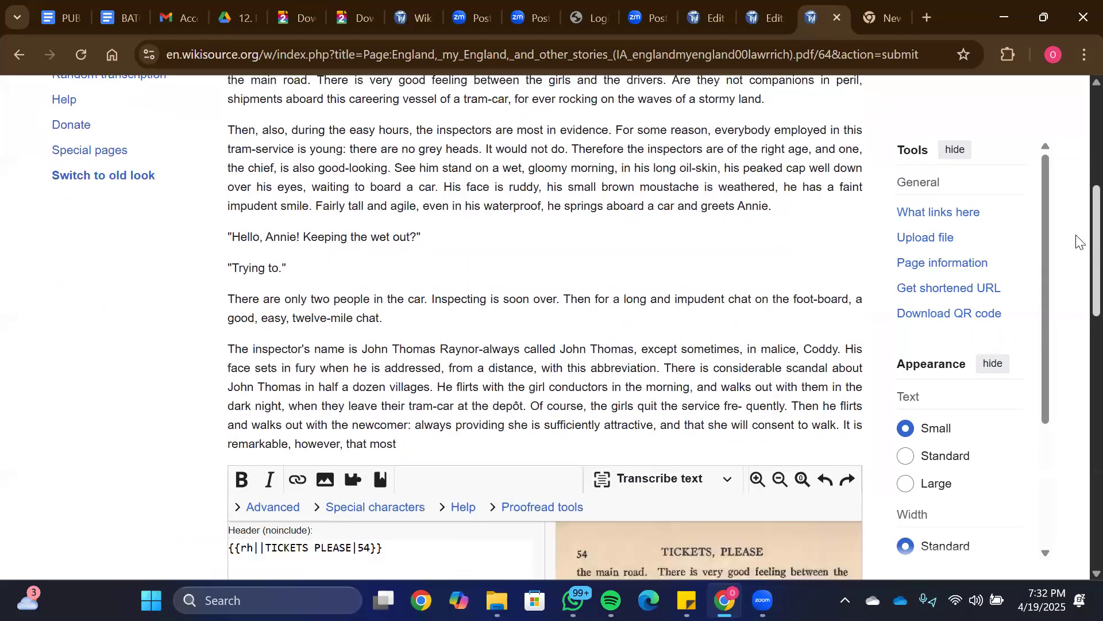
scroll(1078, 184, up, 6)
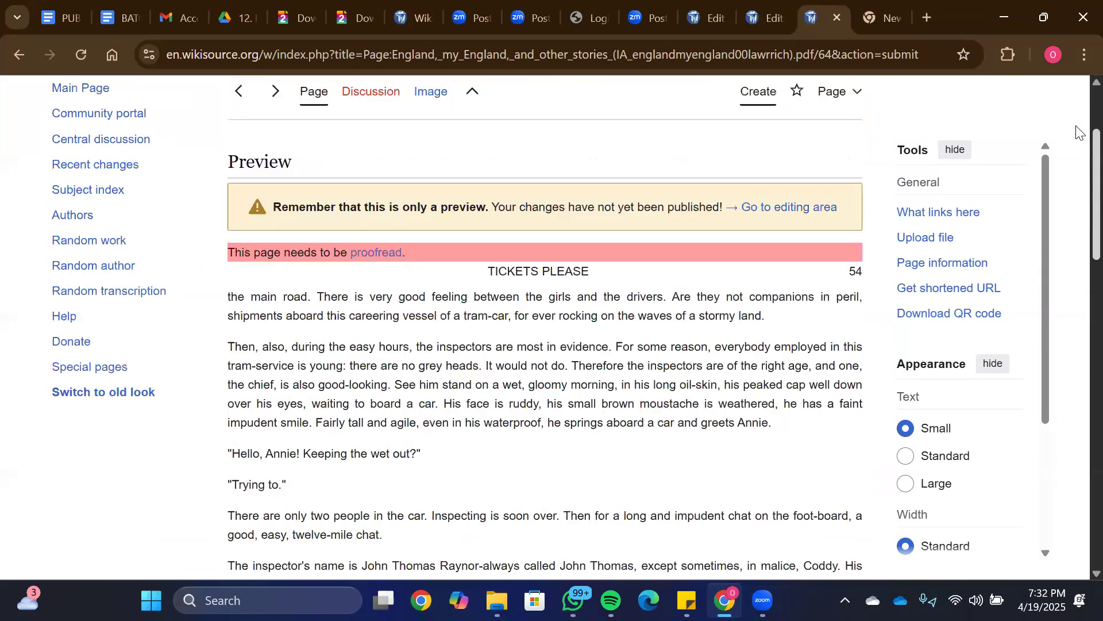
scroll(1078, 299, down, 8)
scroll(1078, 353, down, 10)
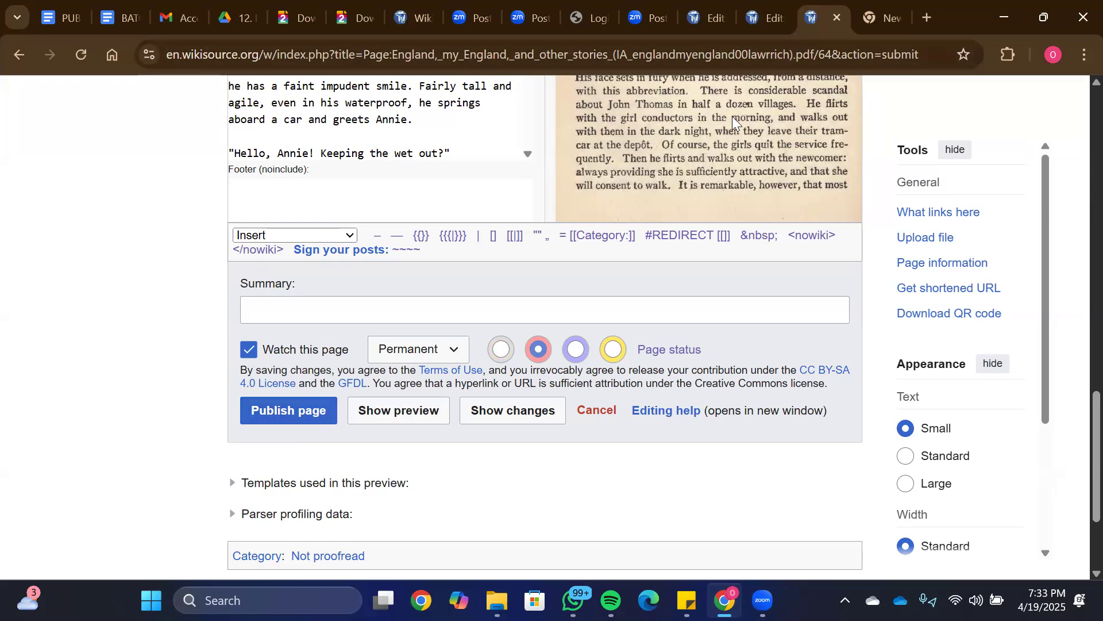
click(306, 410)
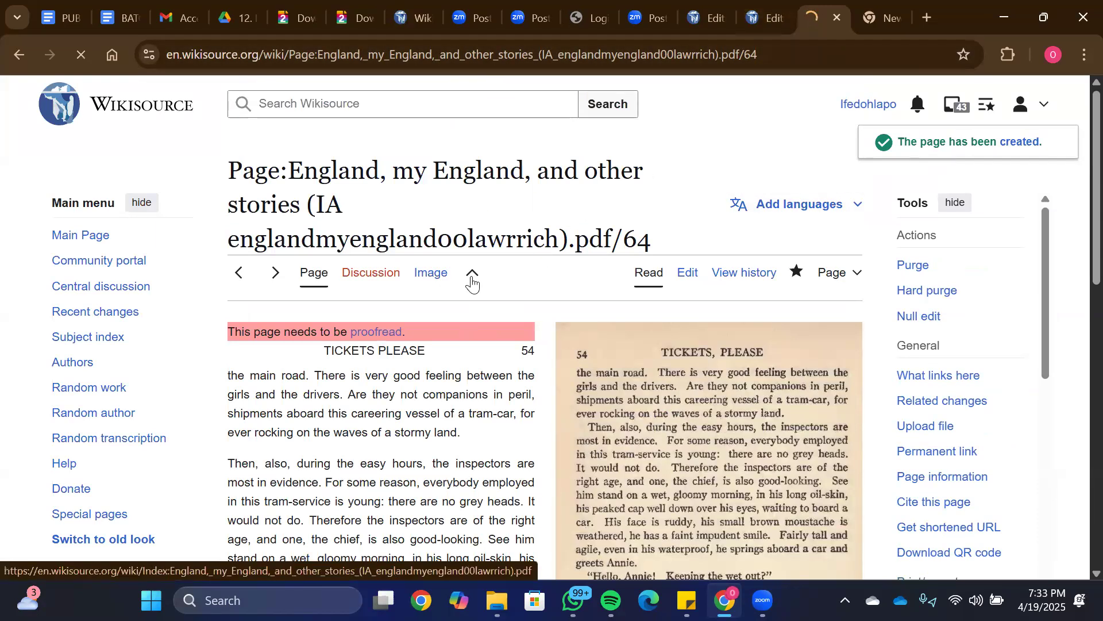
Step: Open the book's index to check the status colours in its page list, and reopen page 54 from there
click(472, 280)
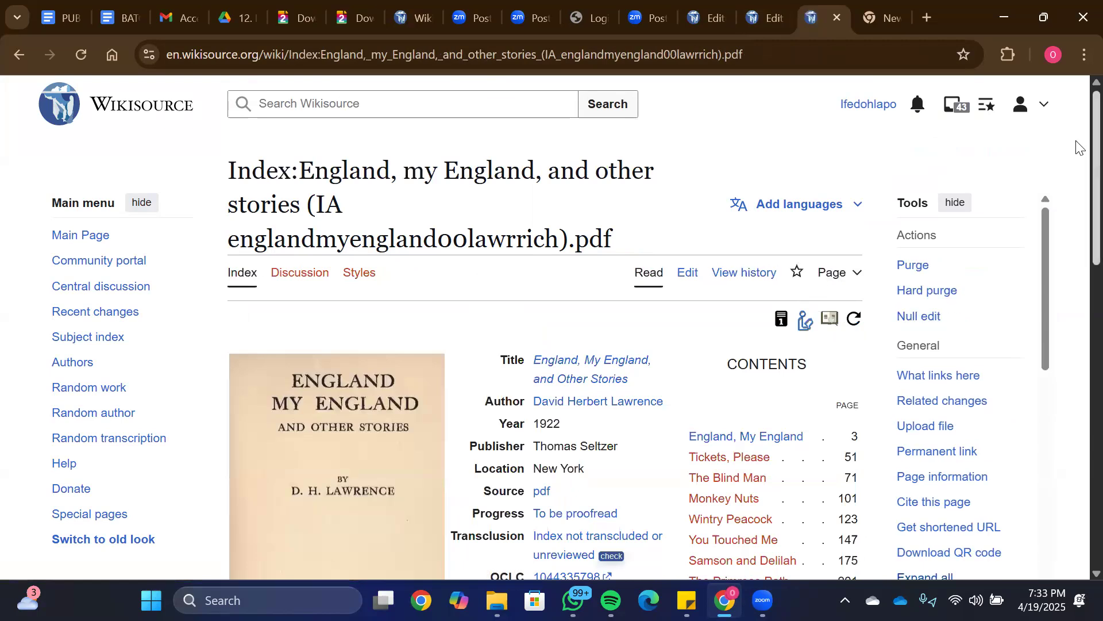
scroll(1079, 345, down, 9)
scroll(1079, 366, down, 1)
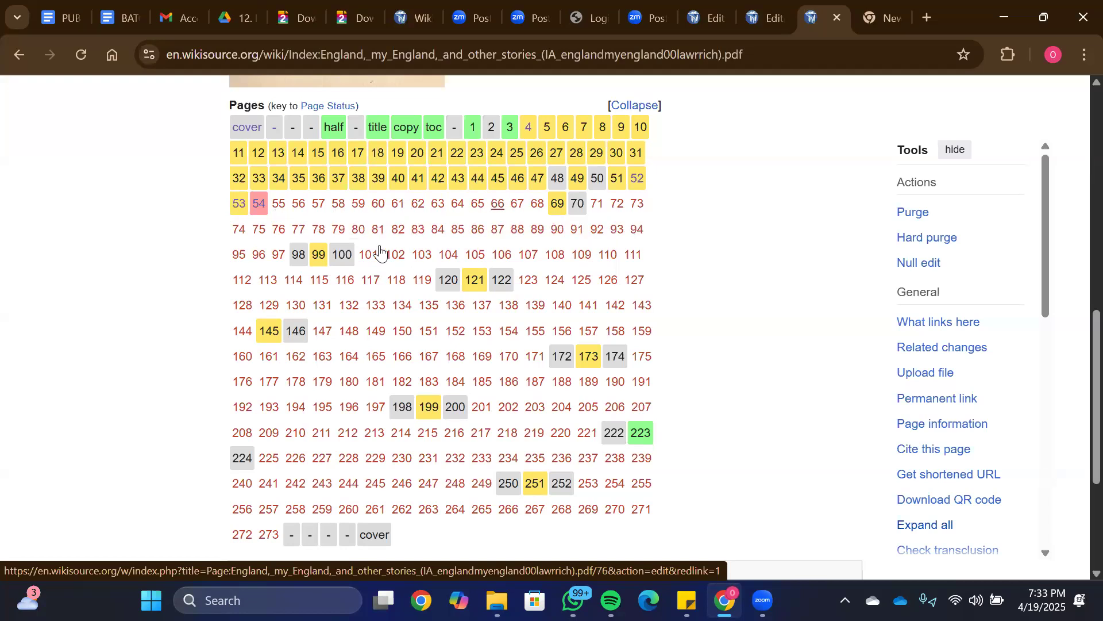
click(259, 213)
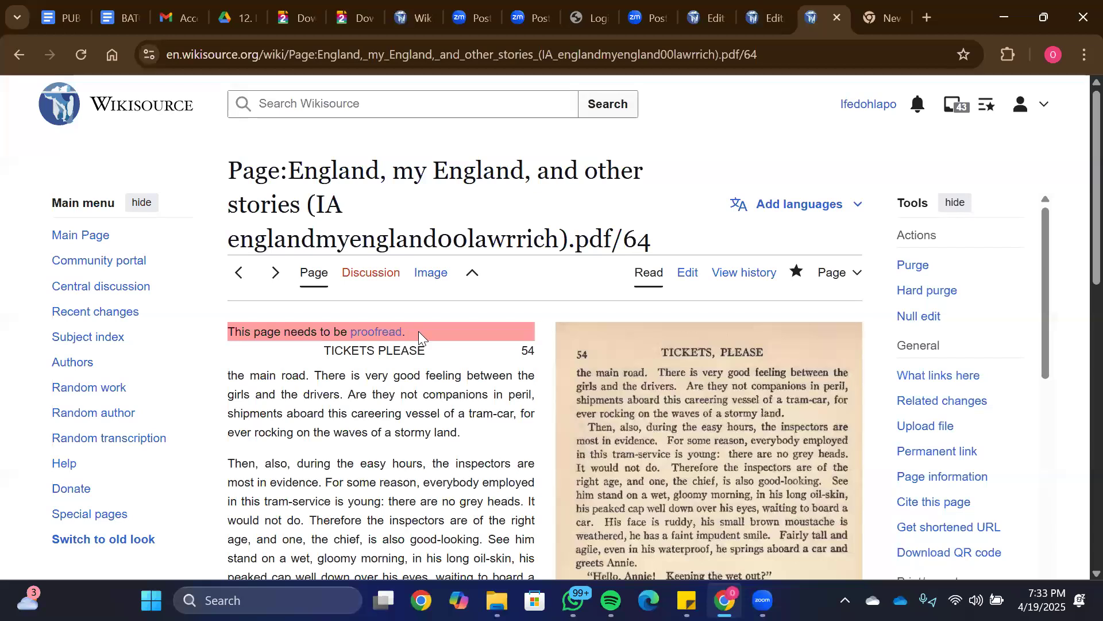
Step: Examine the published page 54 from header to category, comparing the transcribed text with the scanned page beside it
scroll(1078, 149, down, 3)
scroll(1078, 172, up, 2)
scroll(1079, 196, down, 1)
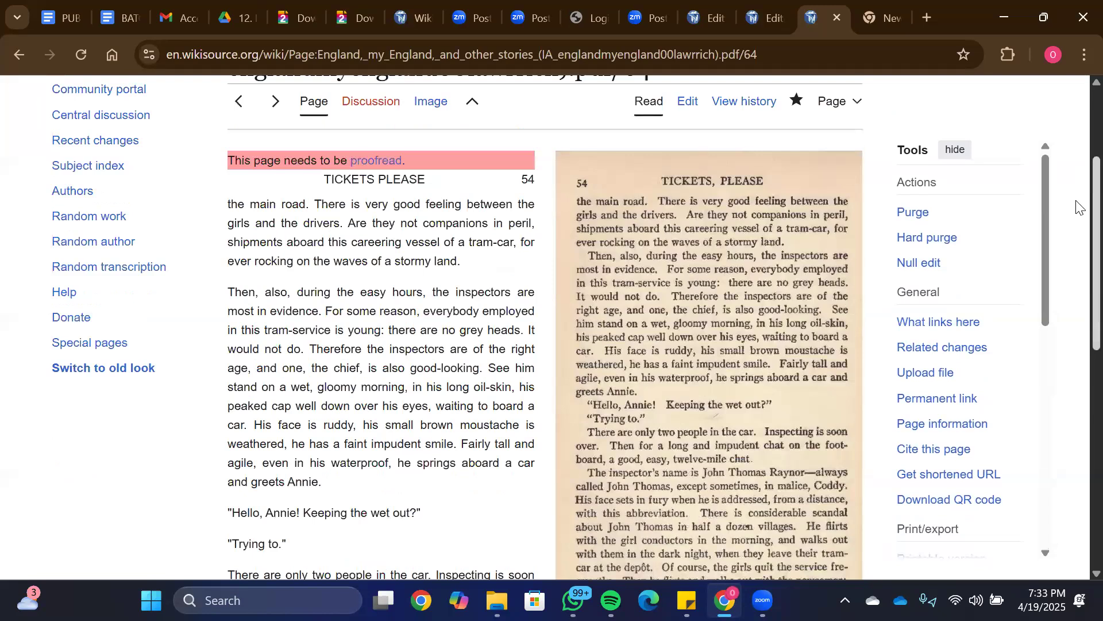
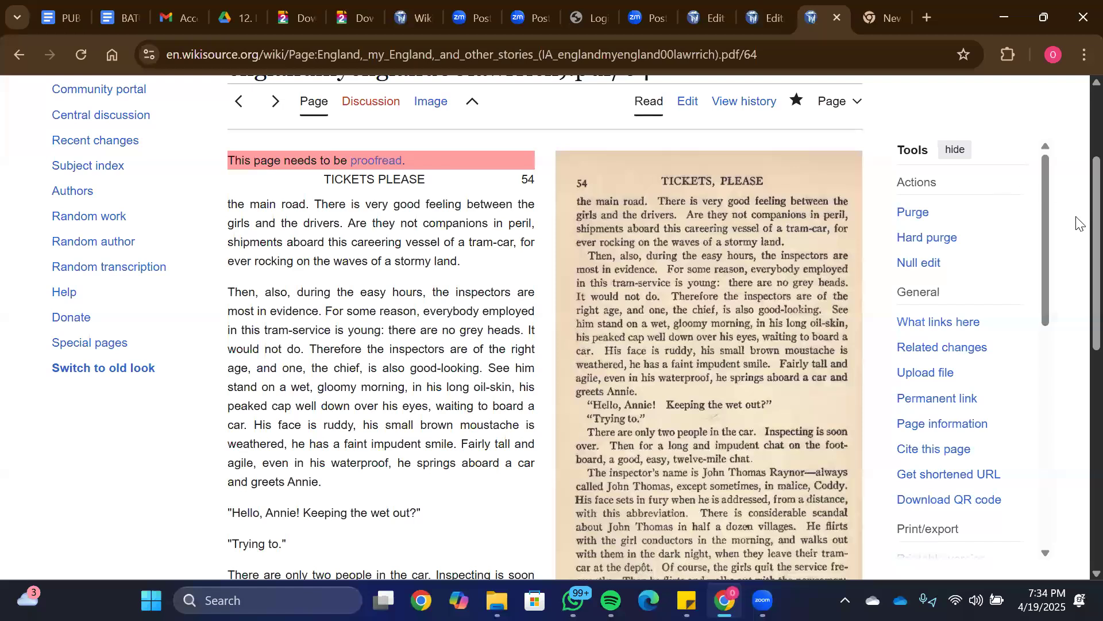
scroll(1078, 228, down, 1)
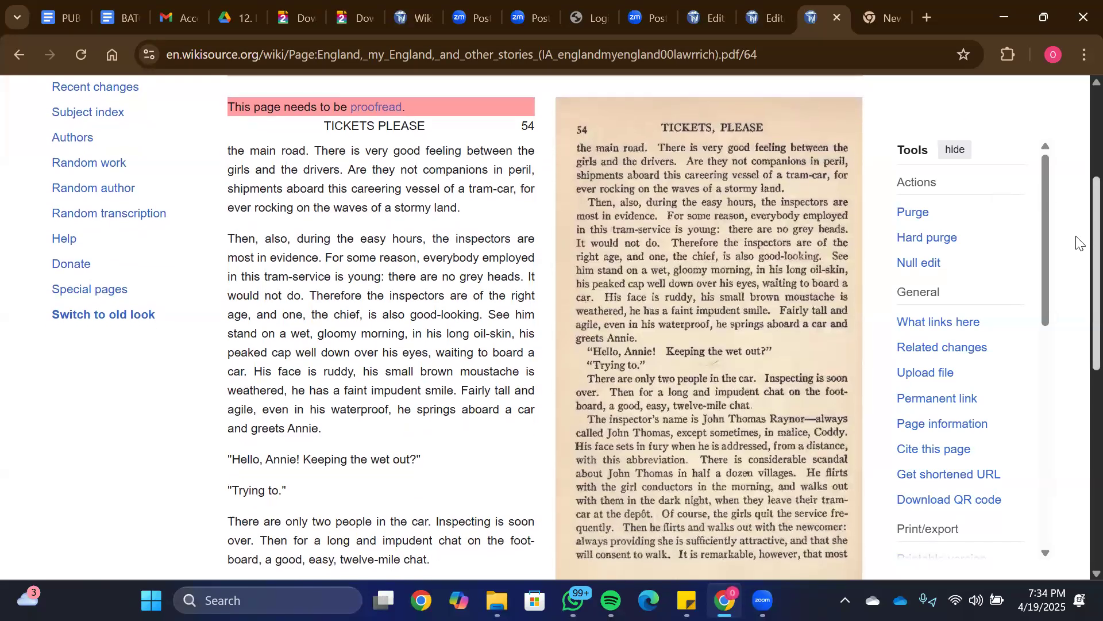
scroll(1078, 243, down, 1)
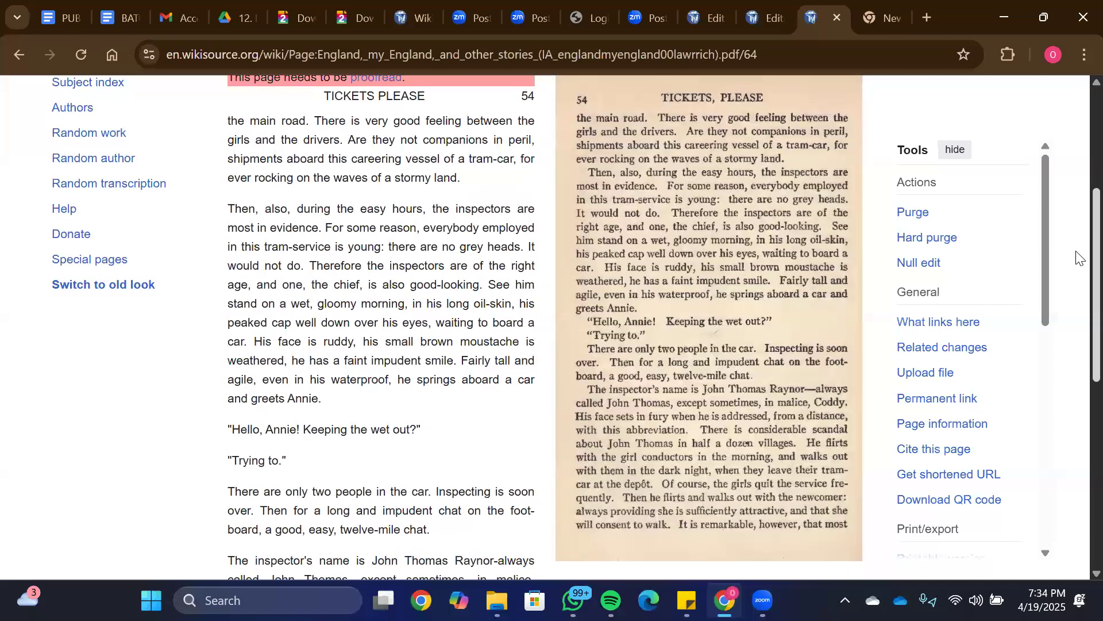
scroll(1079, 259, down, 1)
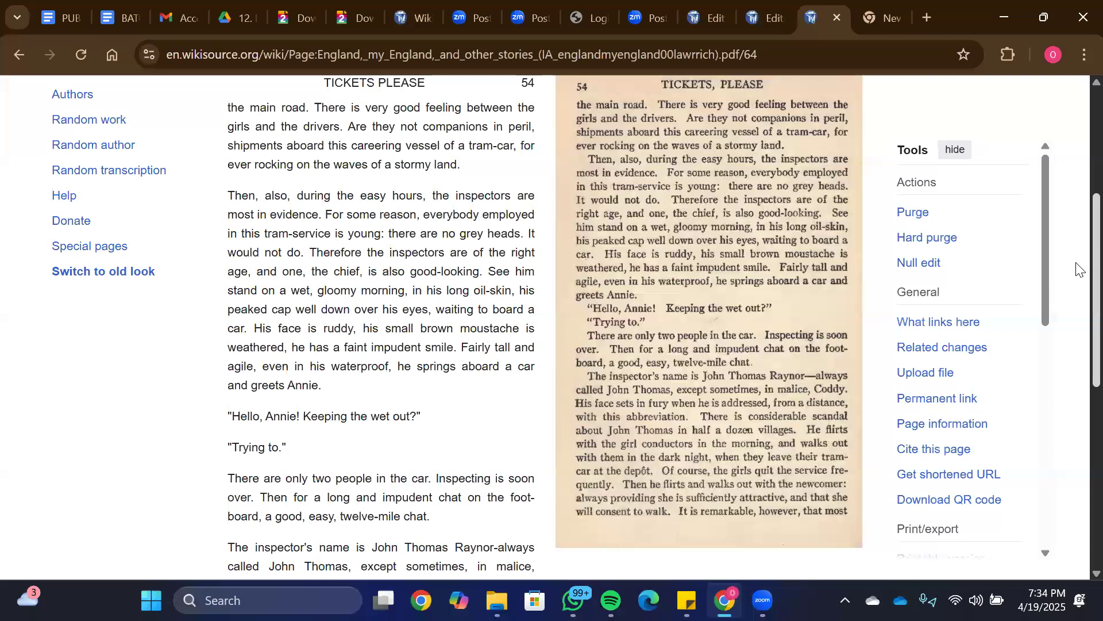
scroll(1079, 285, down, 1)
scroll(1078, 287, down, 3)
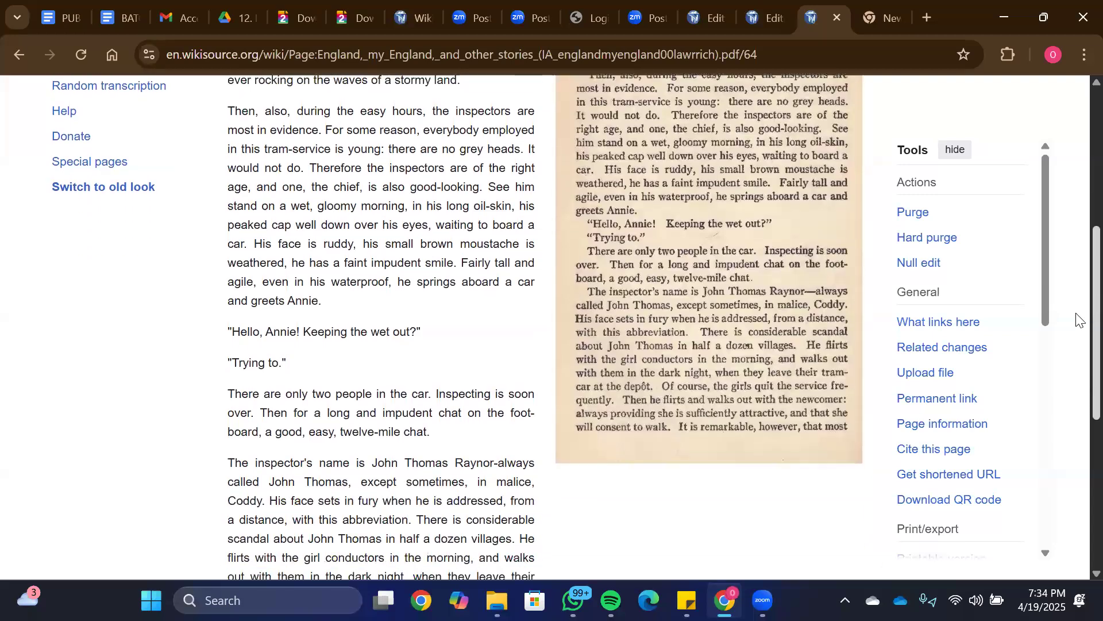
scroll(1078, 344, down, 3)
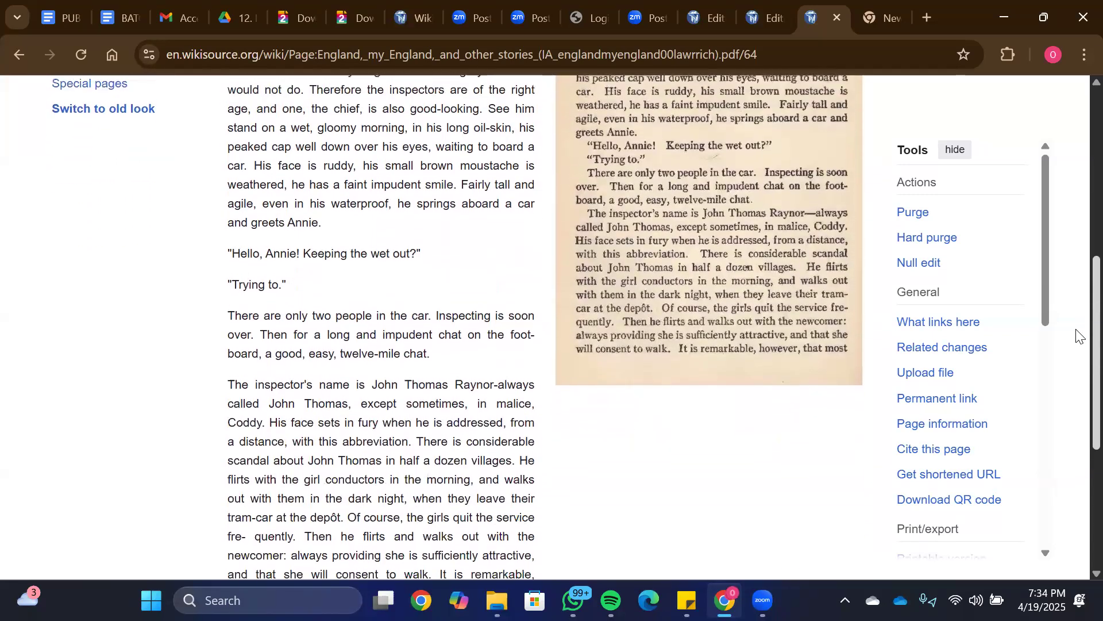
scroll(1079, 397, up, 1)
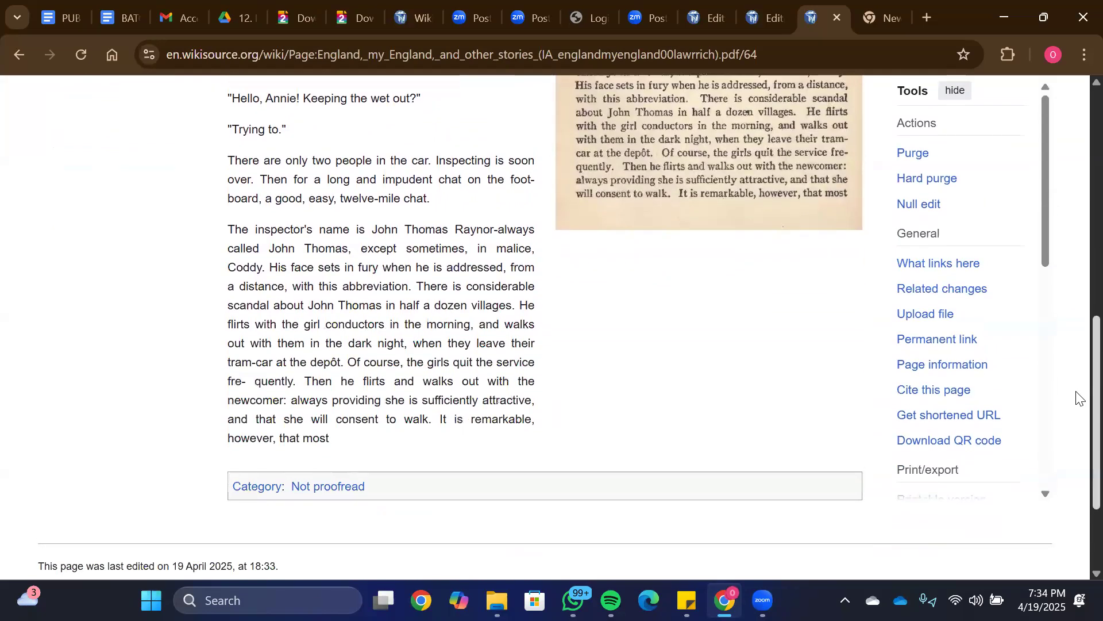
scroll(1076, 344, up, 7)
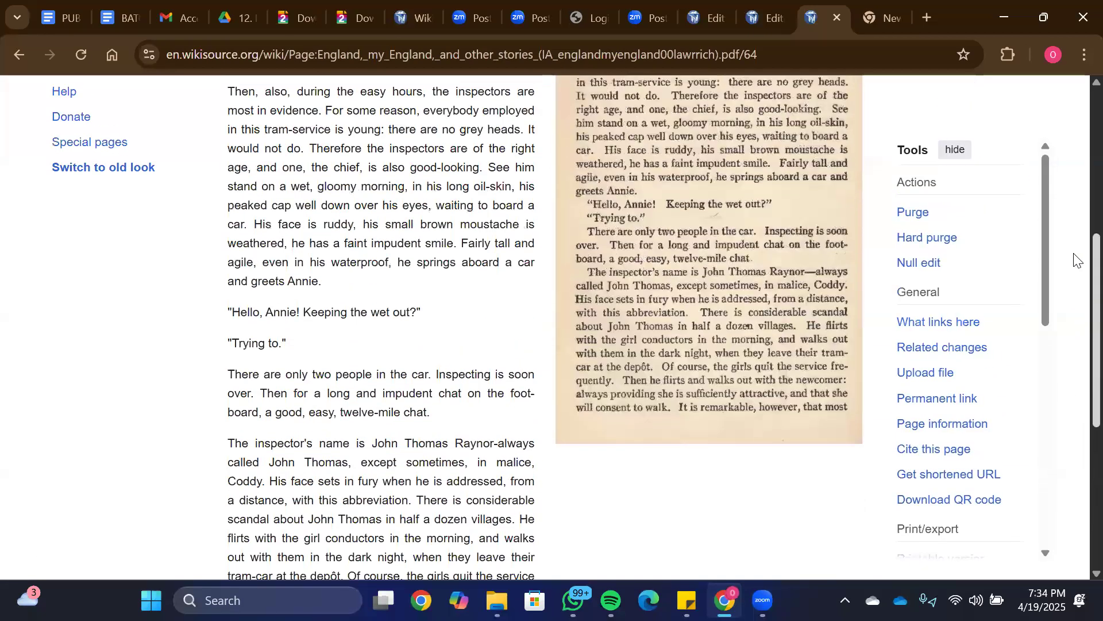
scroll(1074, 262, down, 6)
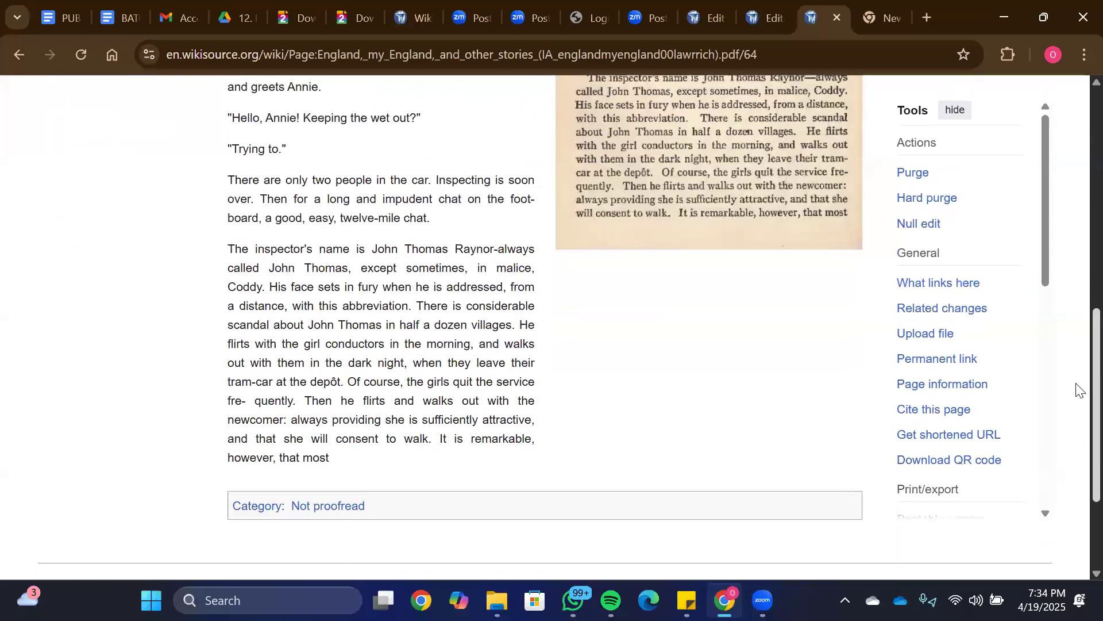
scroll(1078, 390, down, 3)
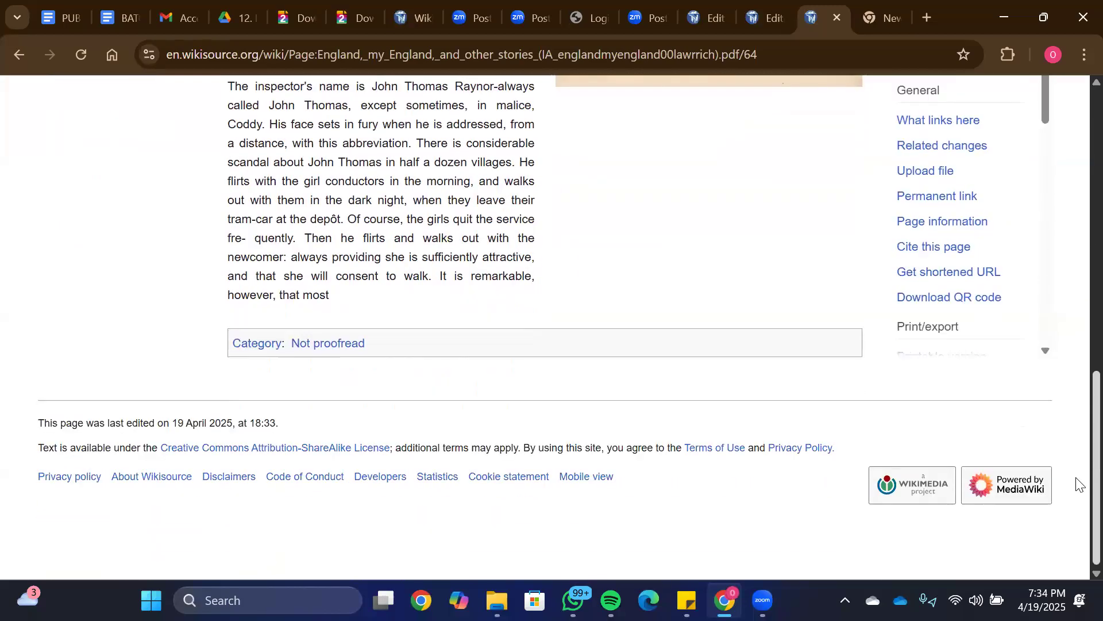
Step: Open page 54 for editing, set its page status to Proofread, and publish the change
scroll(1057, 288, up, 10)
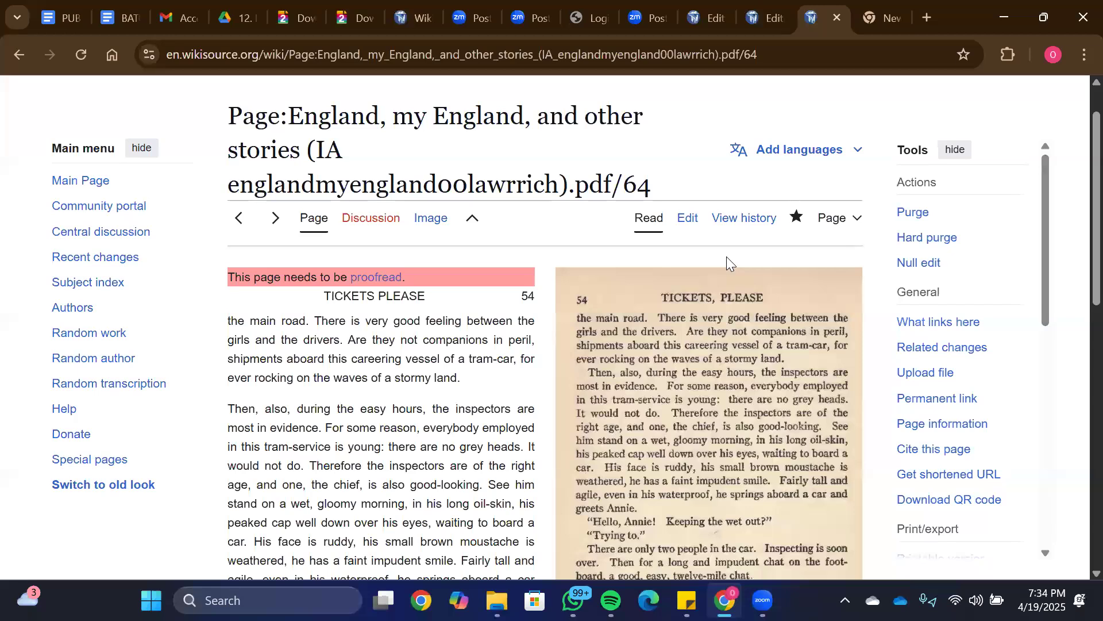
click(692, 231)
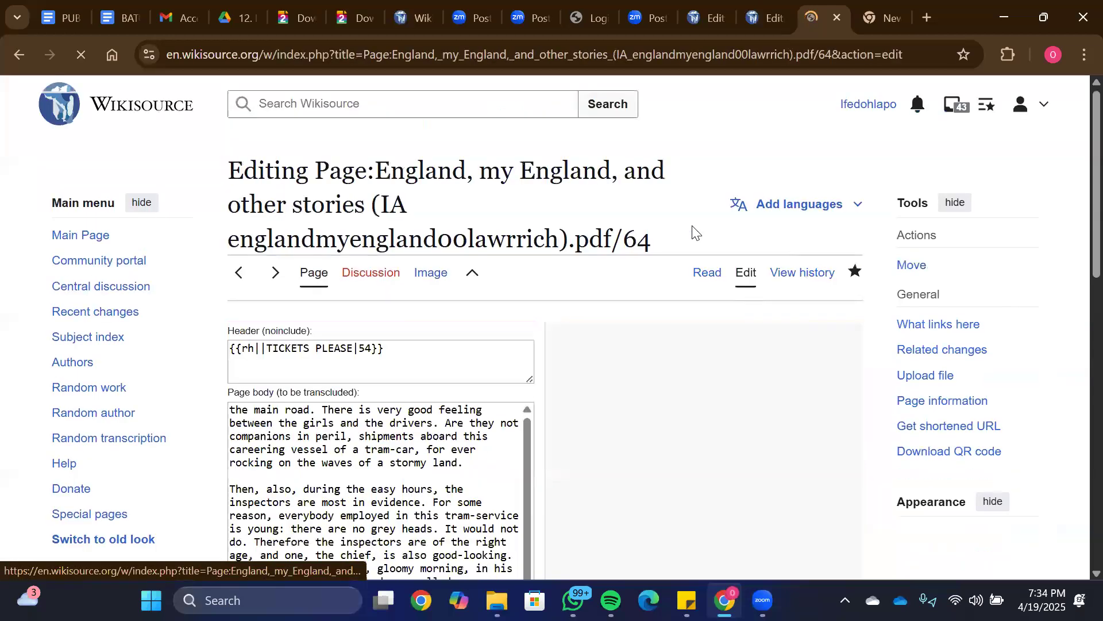
scroll(1078, 184, down, 5)
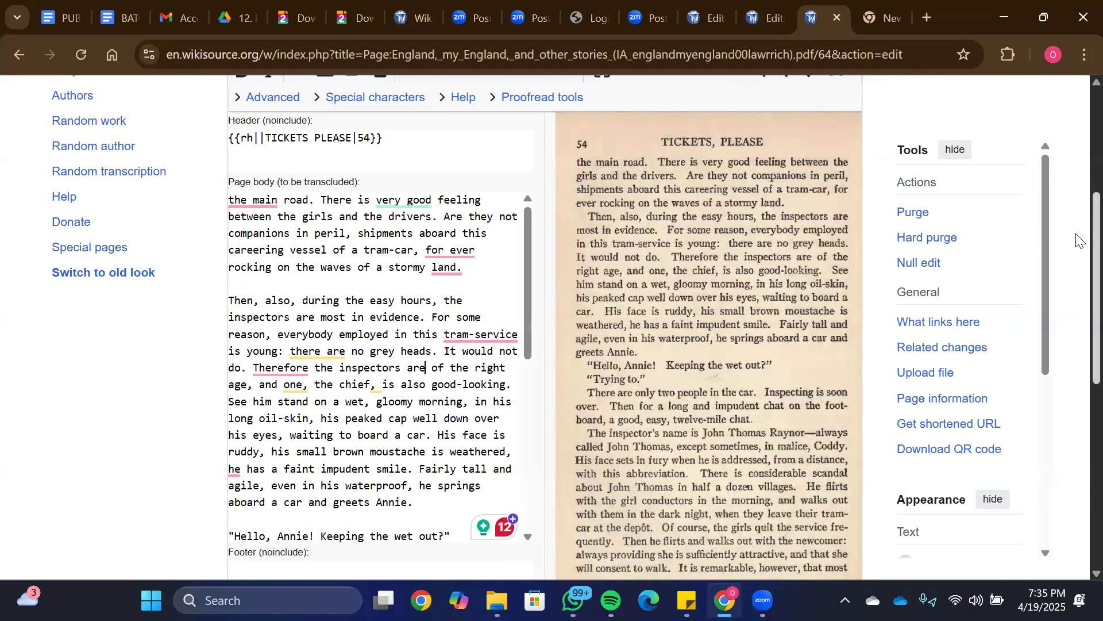
scroll(1078, 240, down, 2)
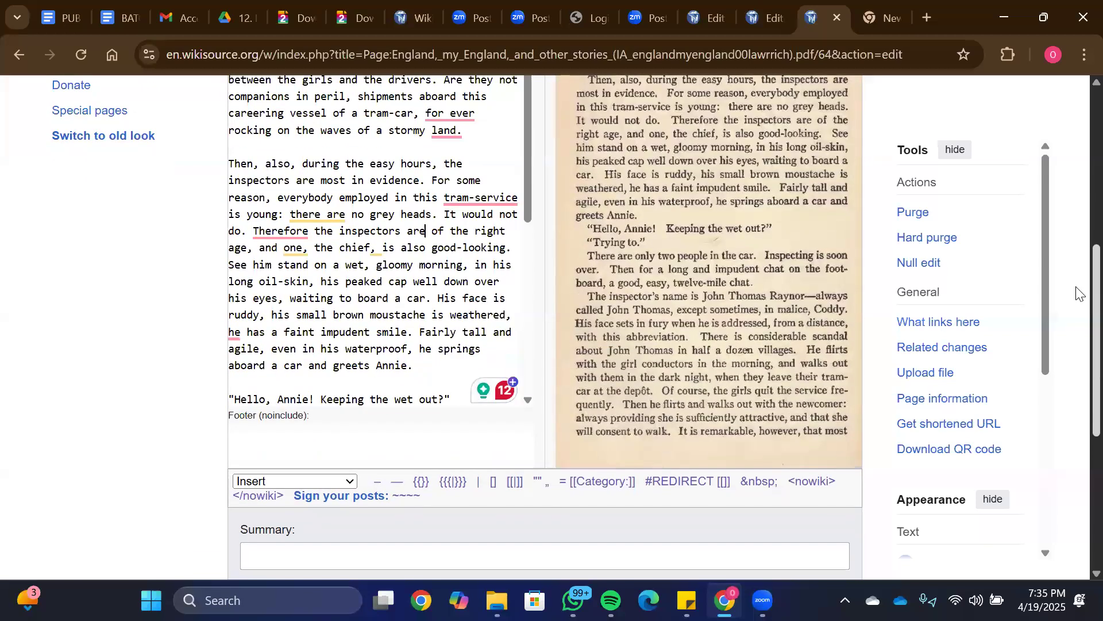
scroll(1076, 364, down, 4)
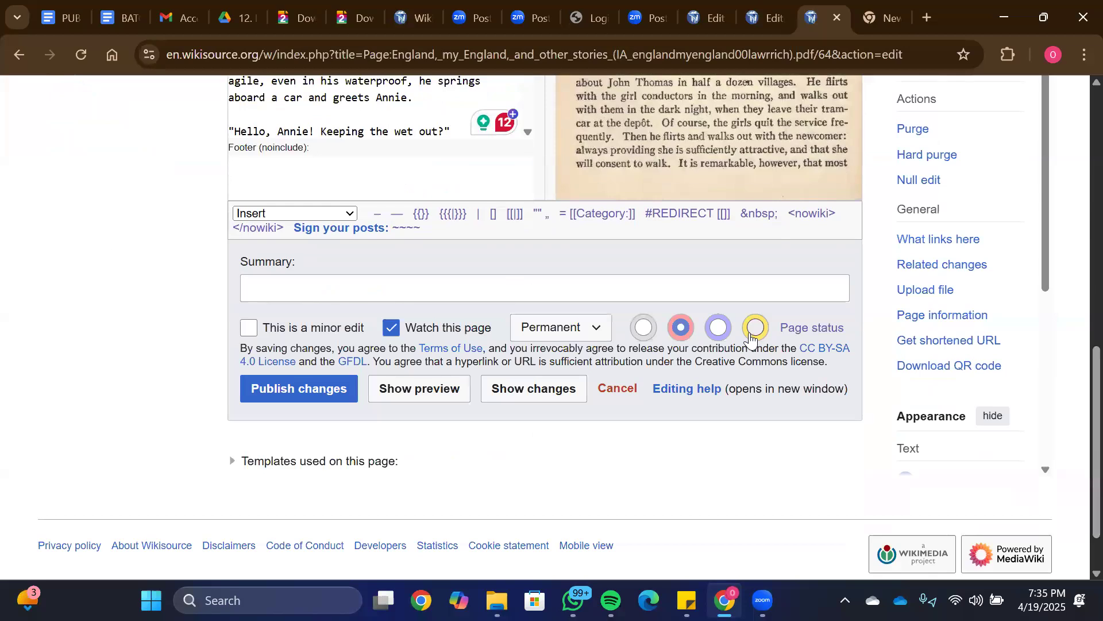
click(755, 328)
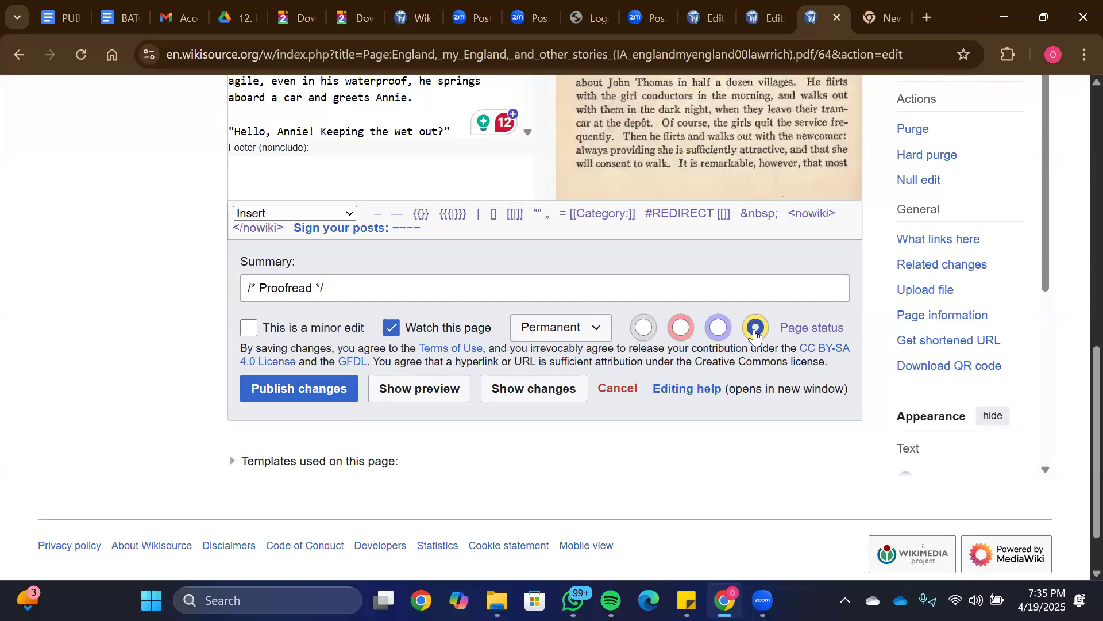
click(284, 396)
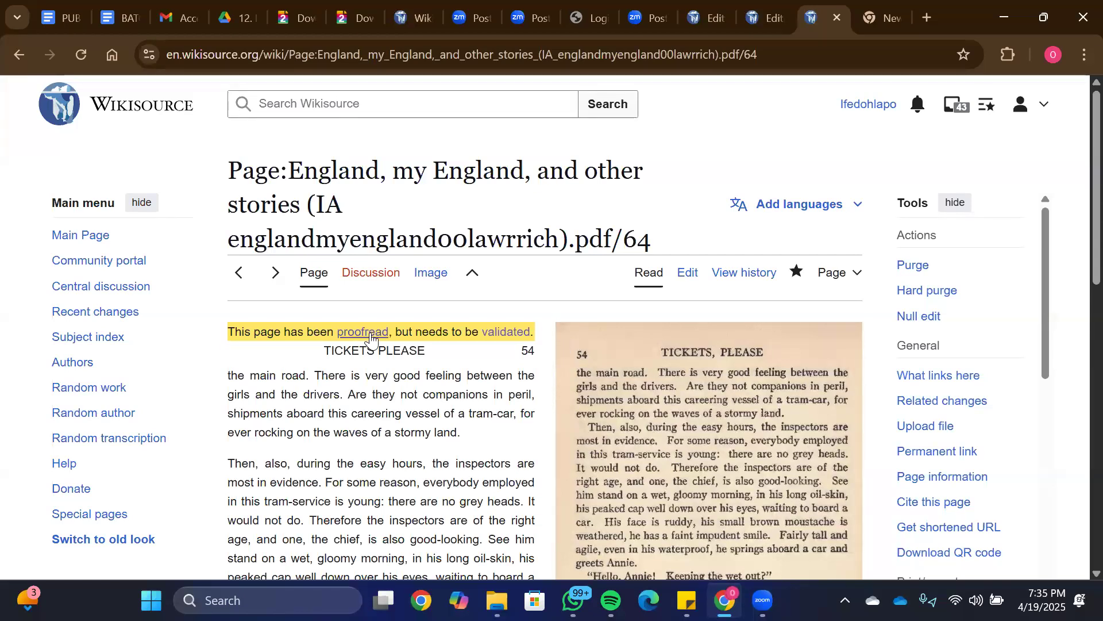
Step: Reopen page 54 for editing and examine the page status options offered for it and its text
click(693, 278)
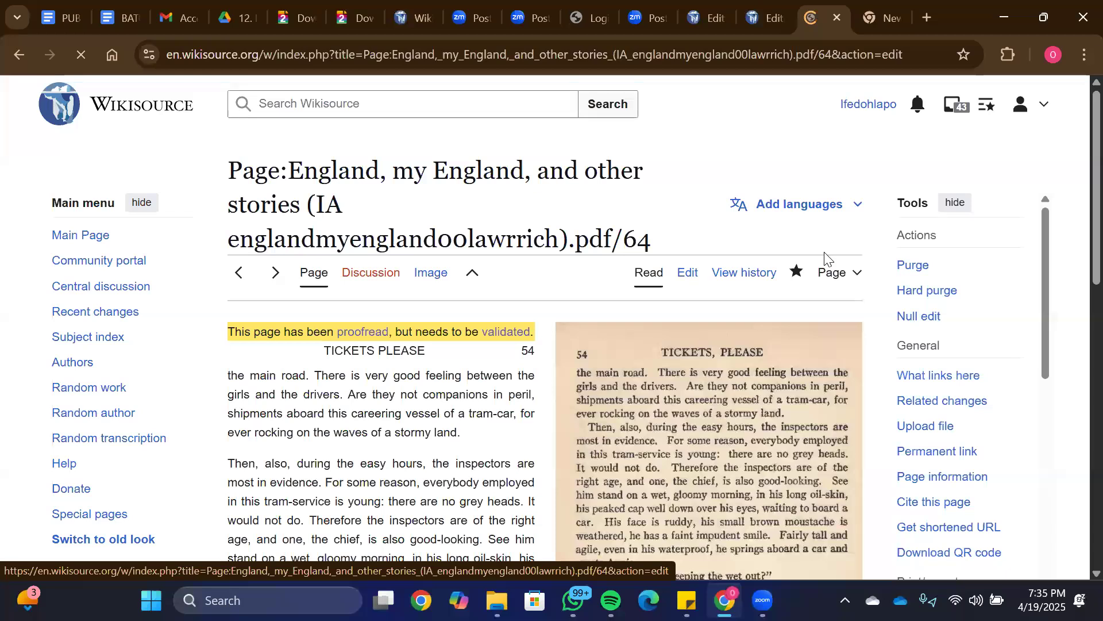
scroll(1079, 324, down, 10)
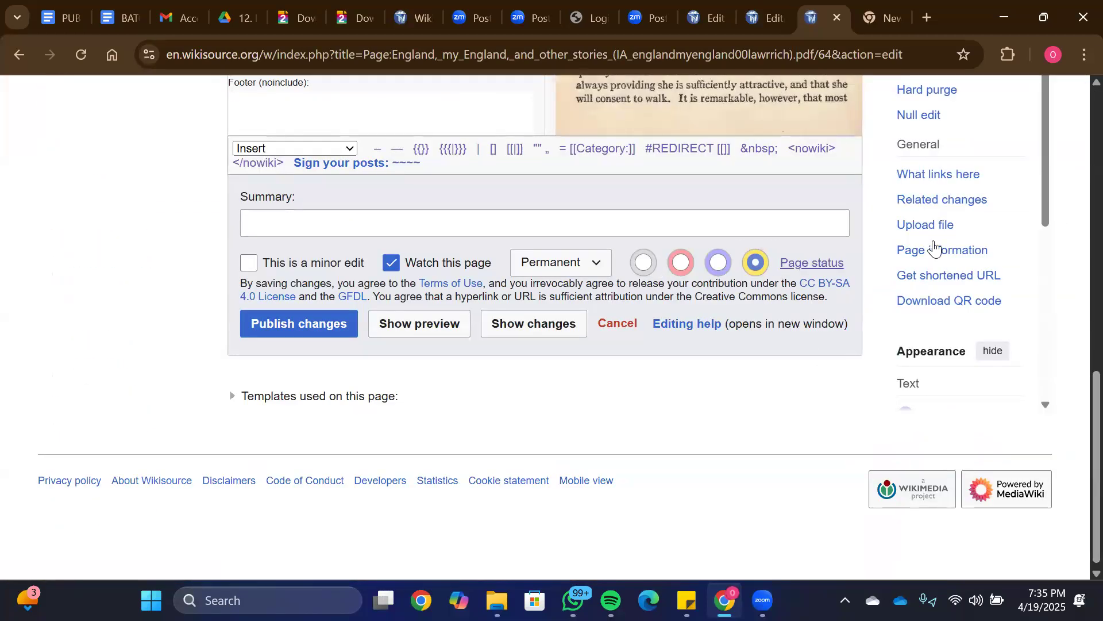
scroll(1078, 256, up, 8)
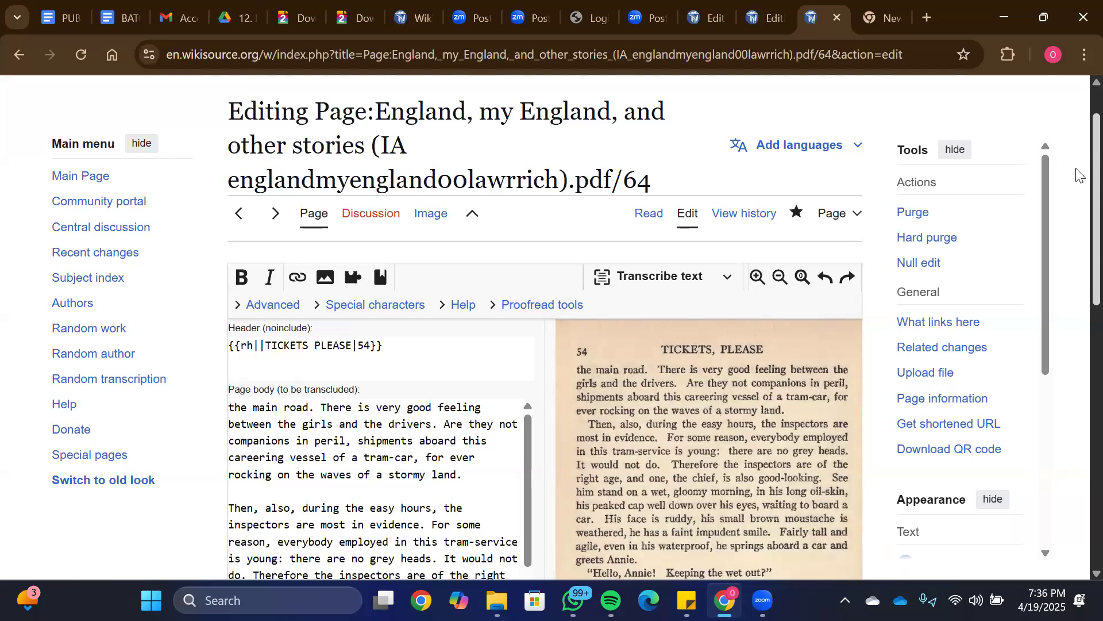
scroll(1078, 206, down, 2)
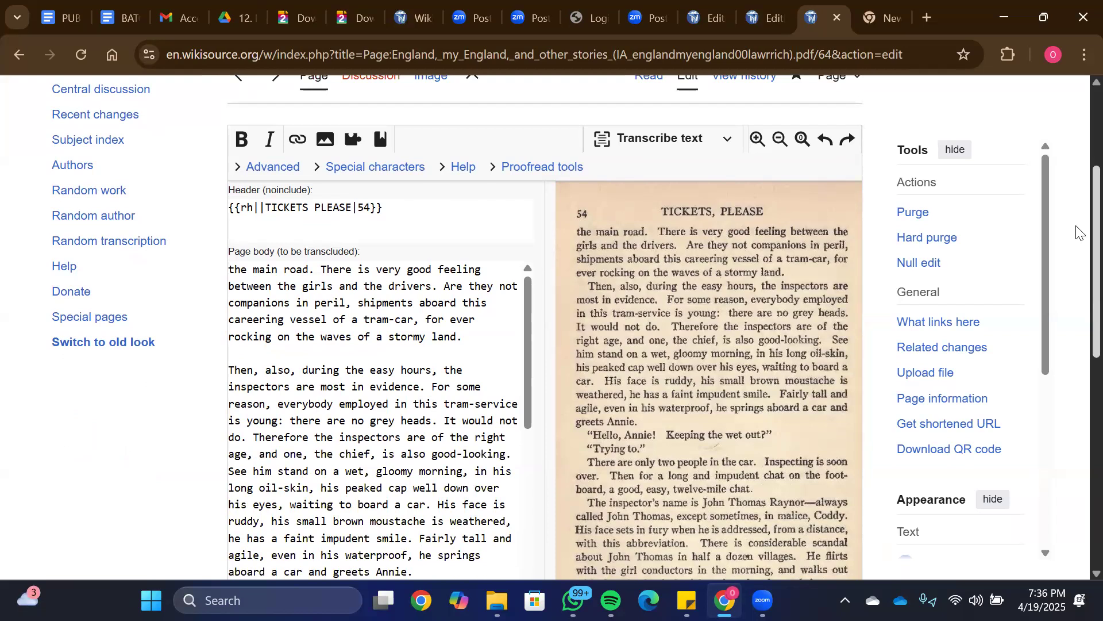
scroll(1078, 104, up, 3)
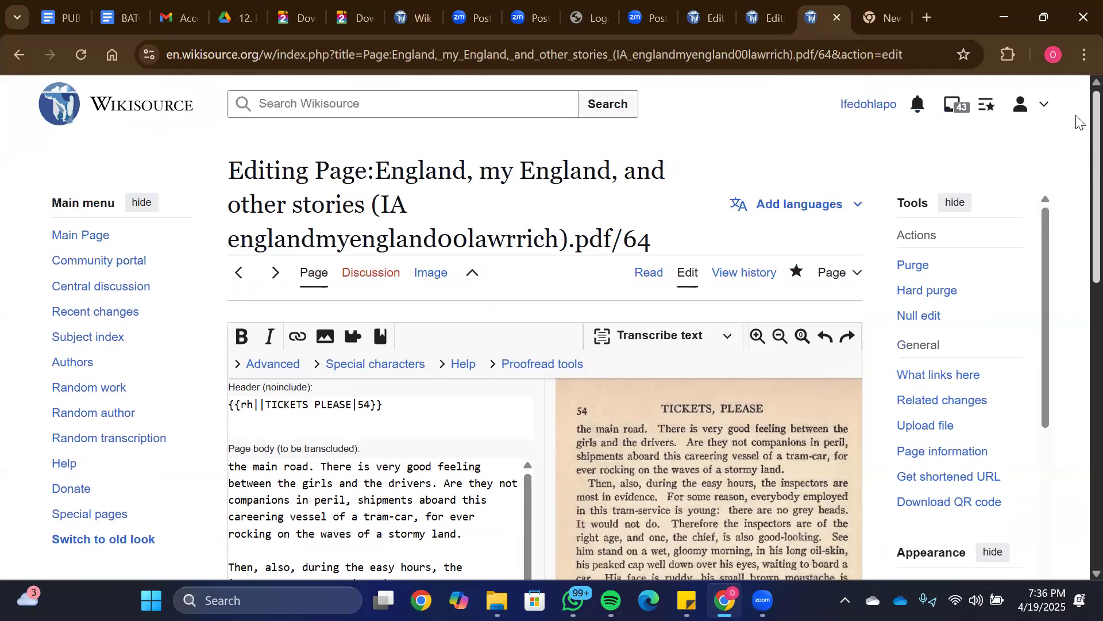
scroll(1079, 304, down, 1)
scroll(1078, 305, down, 10)
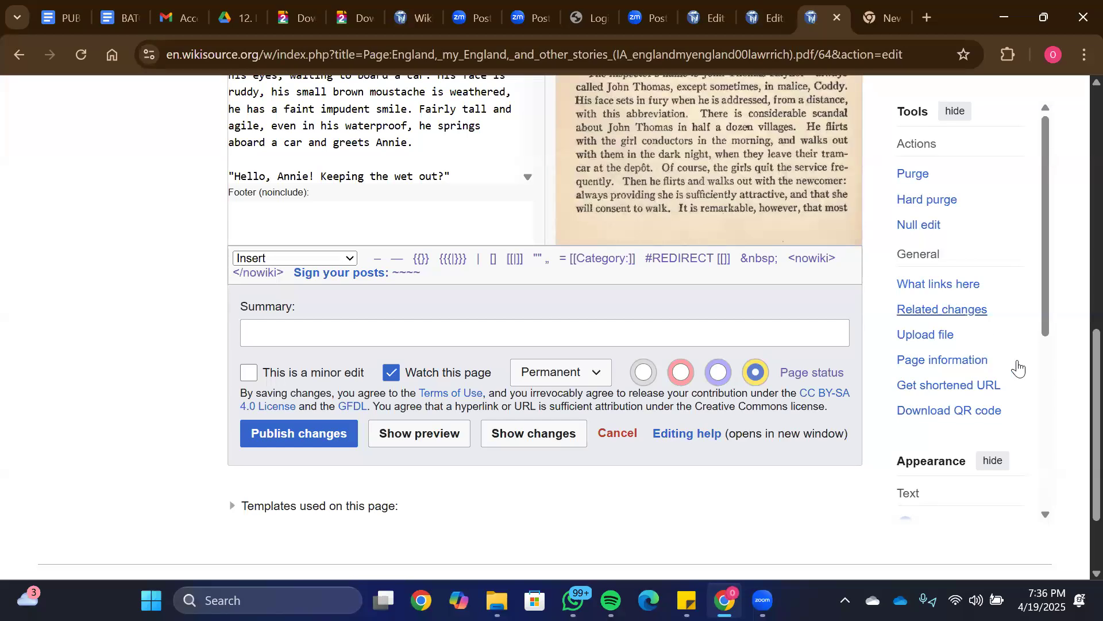
scroll(1076, 293, up, 10)
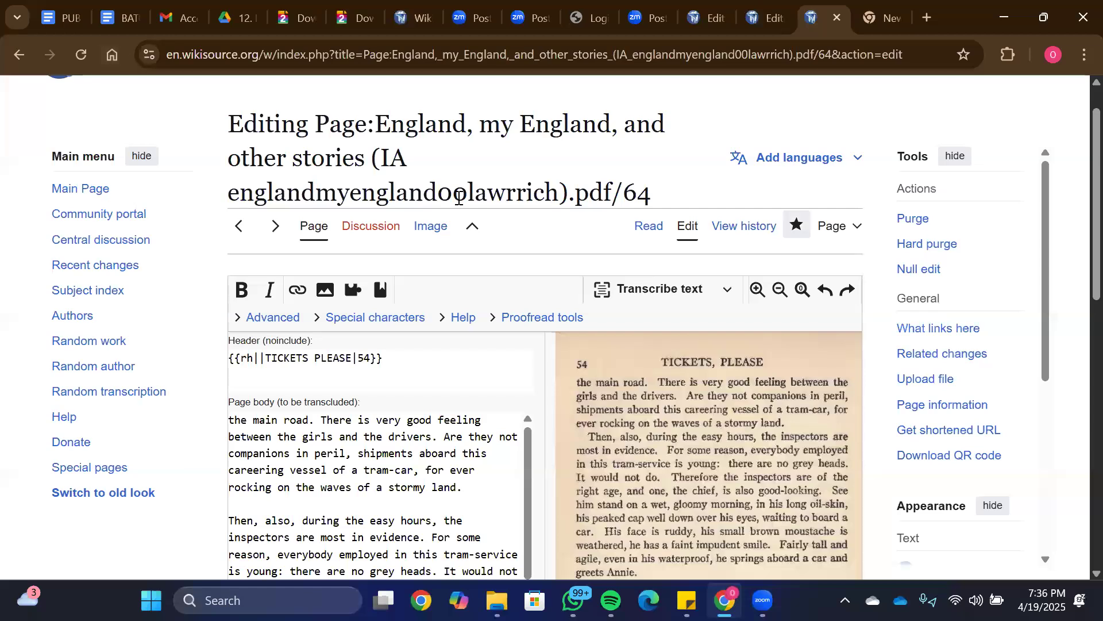
Step: Open page 53 for editing from the book's index and examine the page status options offered for it
click(474, 231)
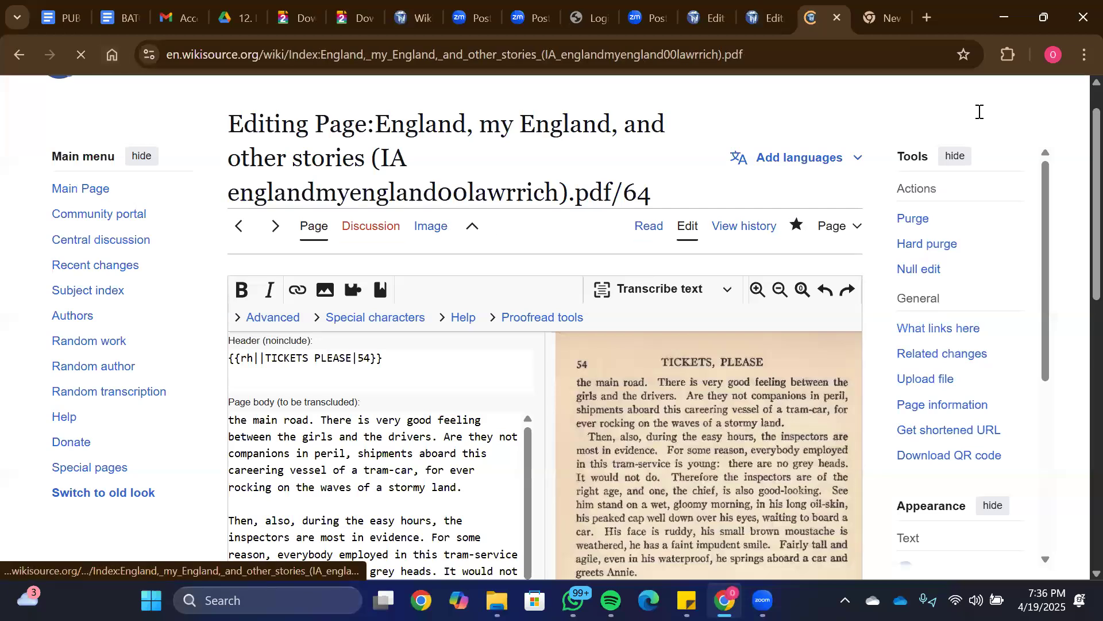
scroll(1077, 259, down, 8)
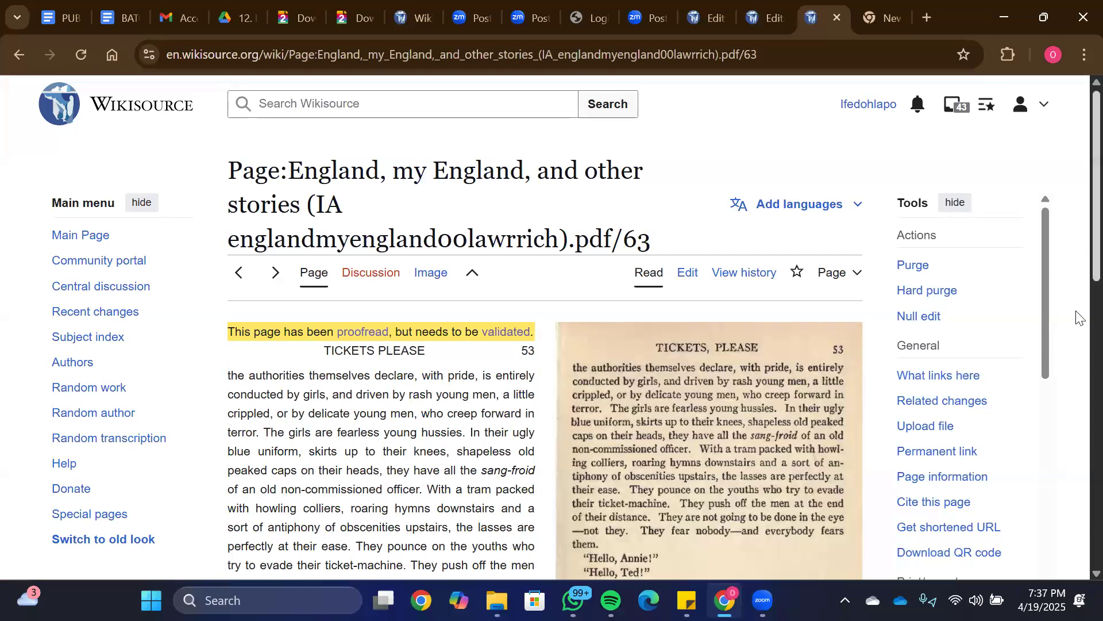
scroll(1079, 318, down, 9)
scroll(1076, 337, up, 7)
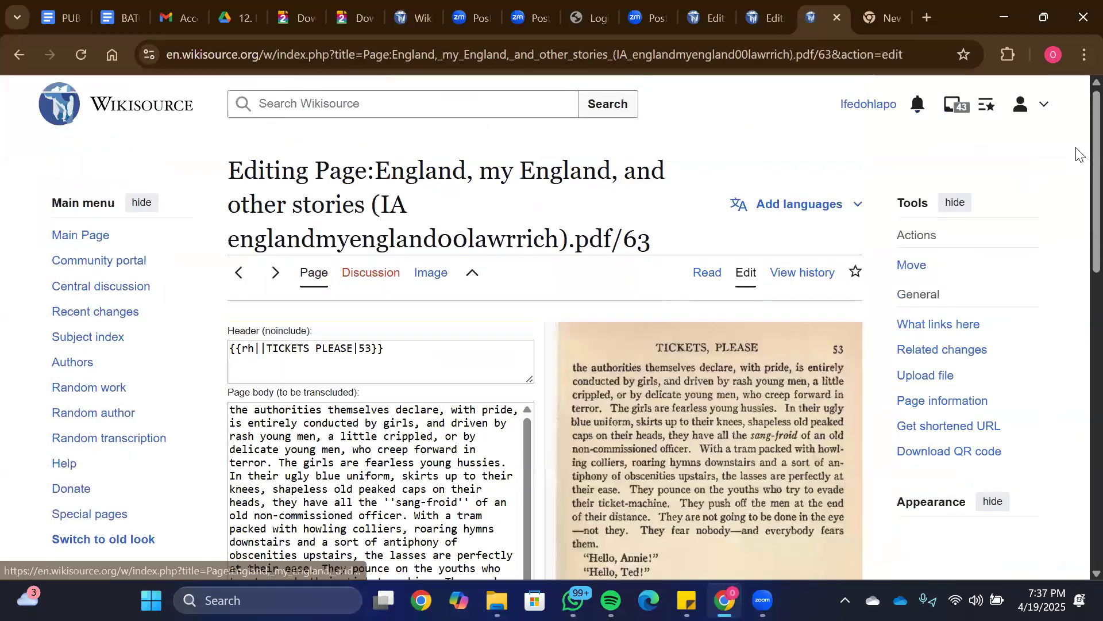
scroll(1079, 421, down, 3)
scroll(1077, 421, down, 10)
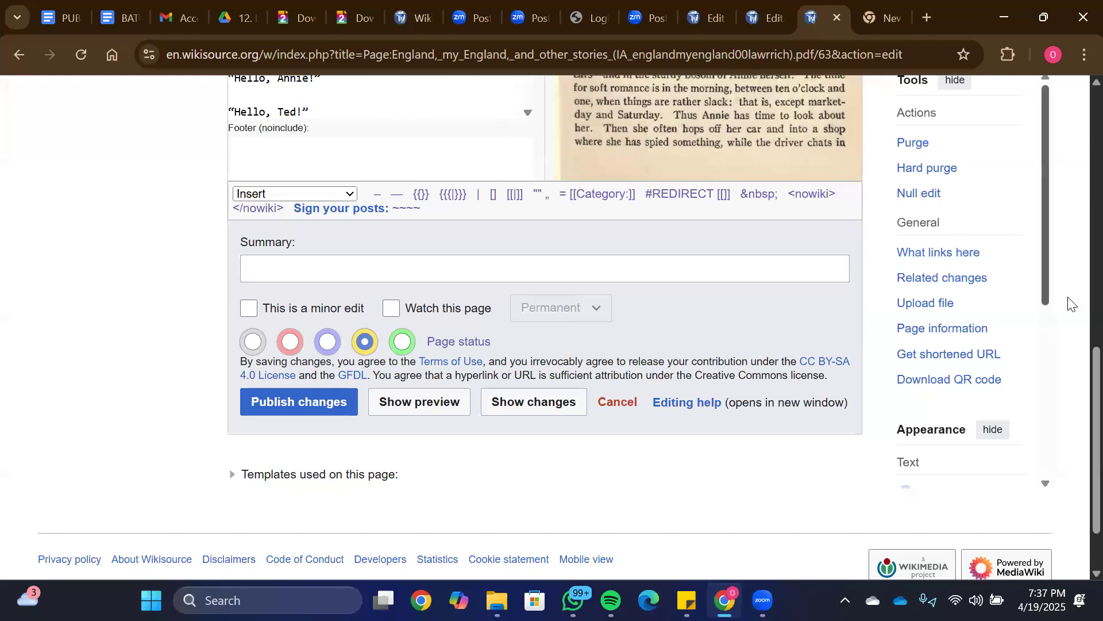
scroll(1078, 405, up, 10)
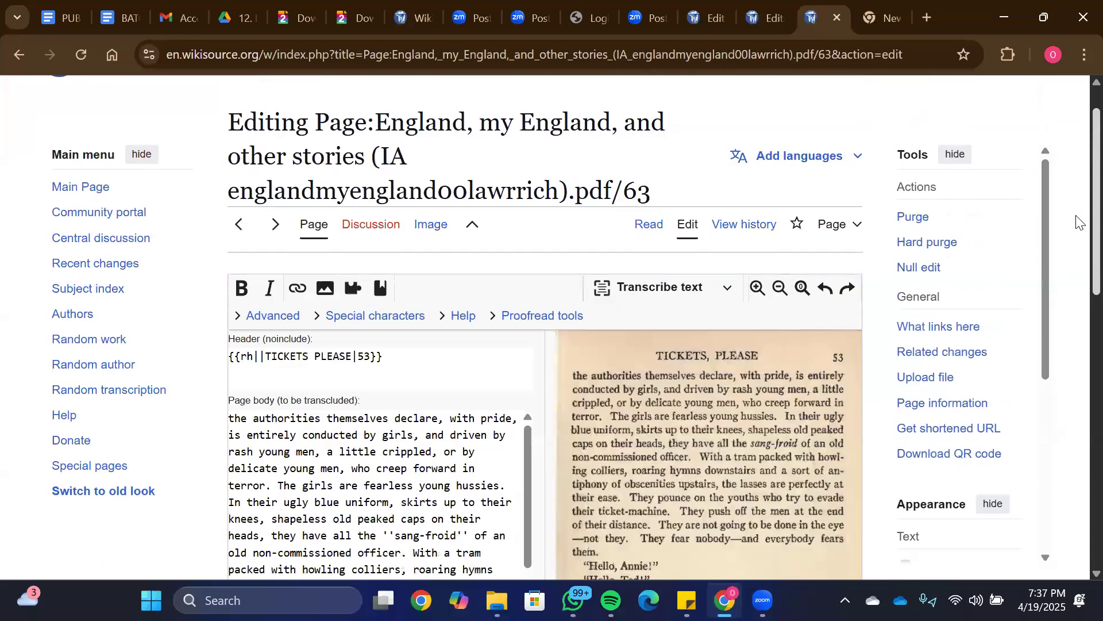
scroll(583, 360, down, 8)
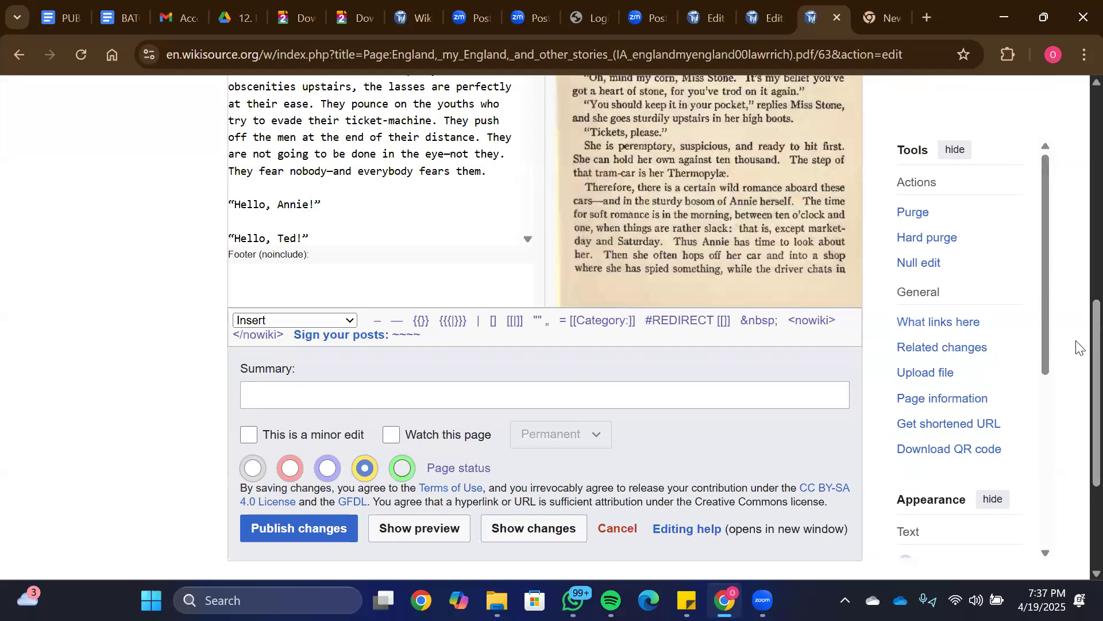
Step: Compare page 53's transcribed text with the scanned page, through to the paragraph ending "while the driver chats in"
scroll(1078, 363, up, 7)
scroll(1076, 239, down, 2)
scroll(1079, 269, down, 1)
scroll(1079, 264, up, 1)
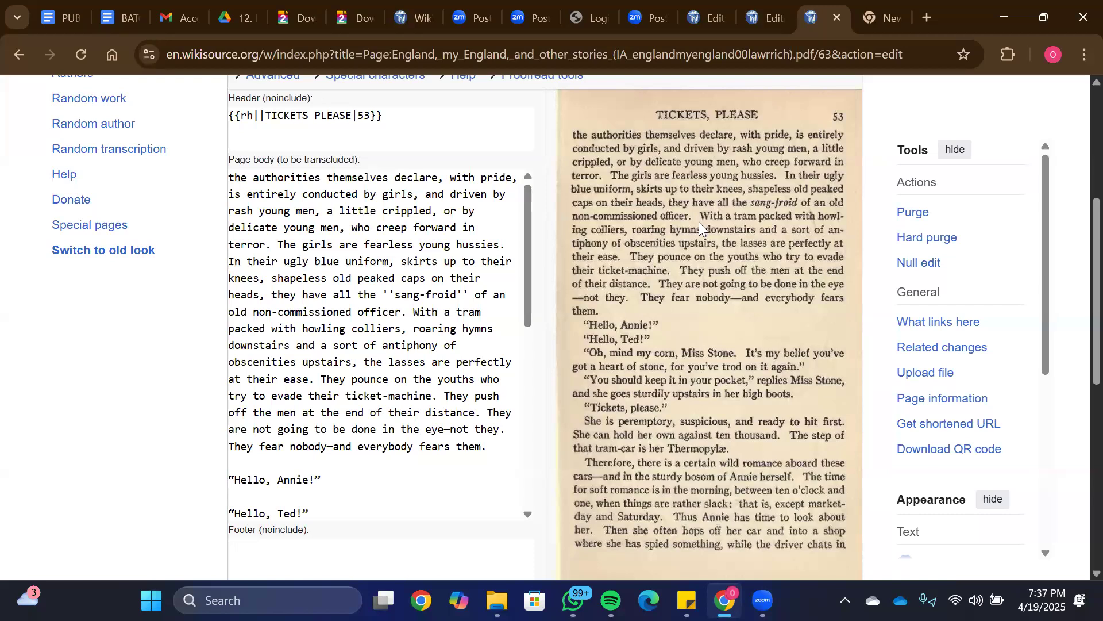
drag(528, 271, 505, 494)
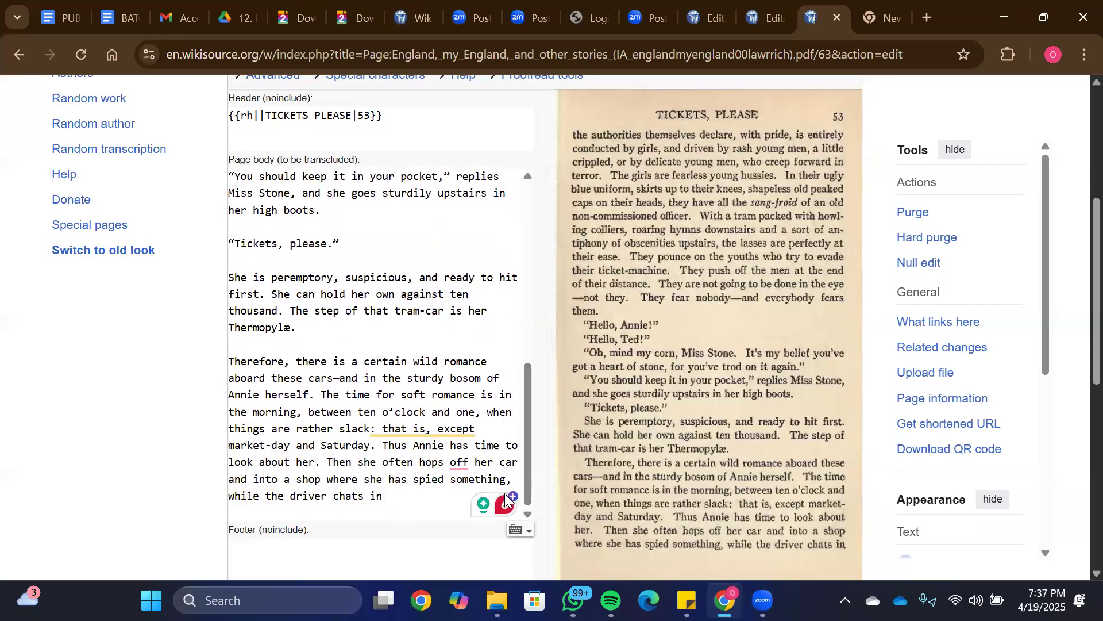
Step: Publish page 53 with the page status Validated, and check its status colour in the index's page list
scroll(1078, 276, down, 3)
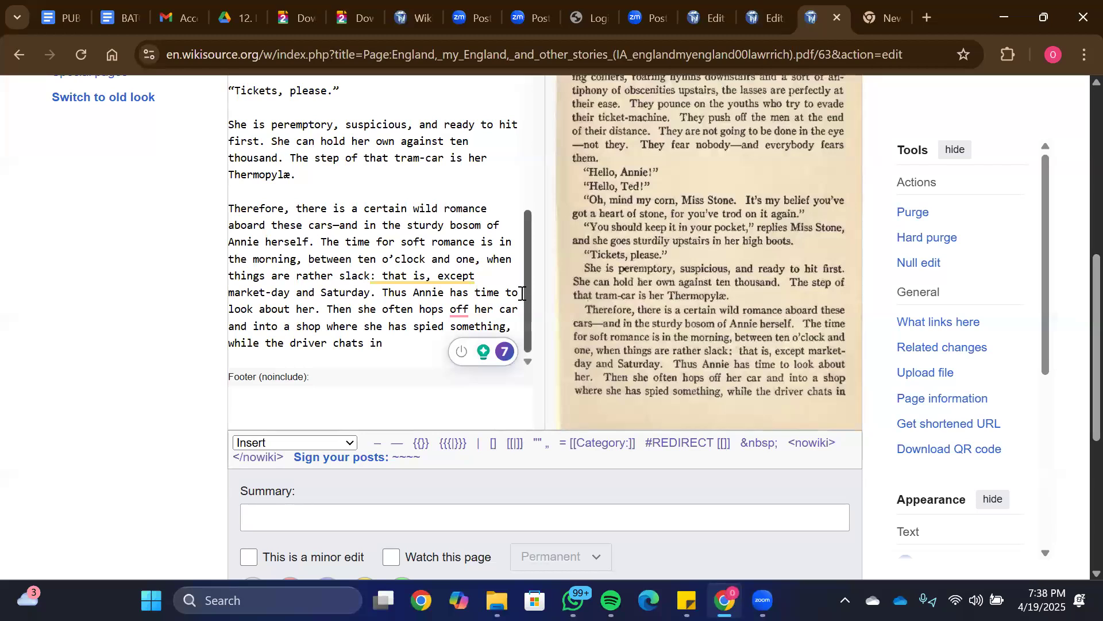
scroll(1078, 307, down, 4)
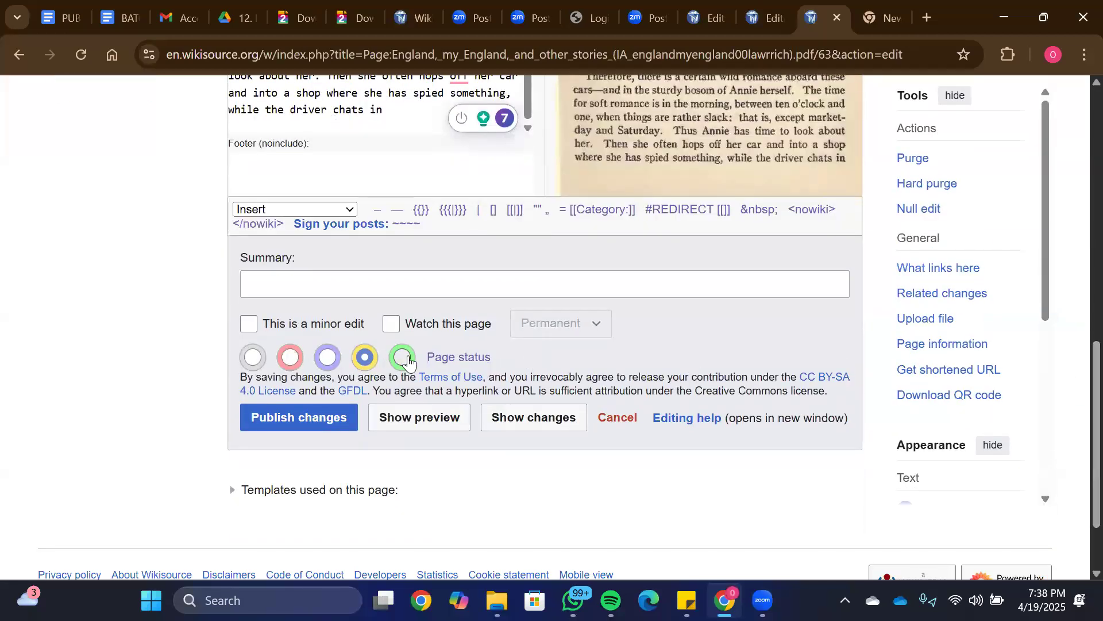
click(403, 358)
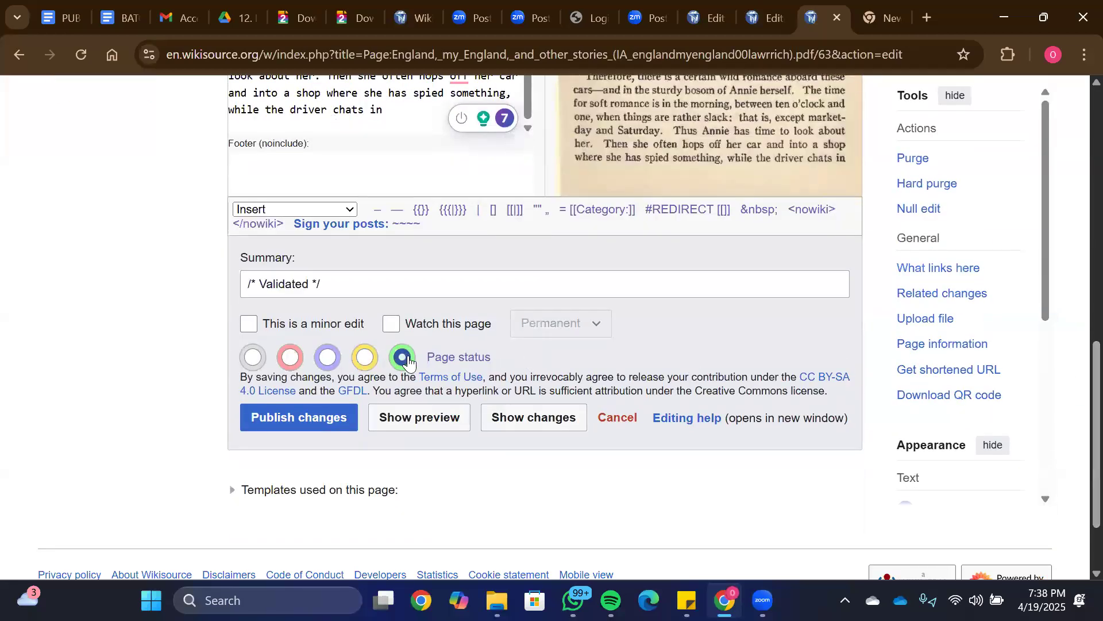
click(304, 426)
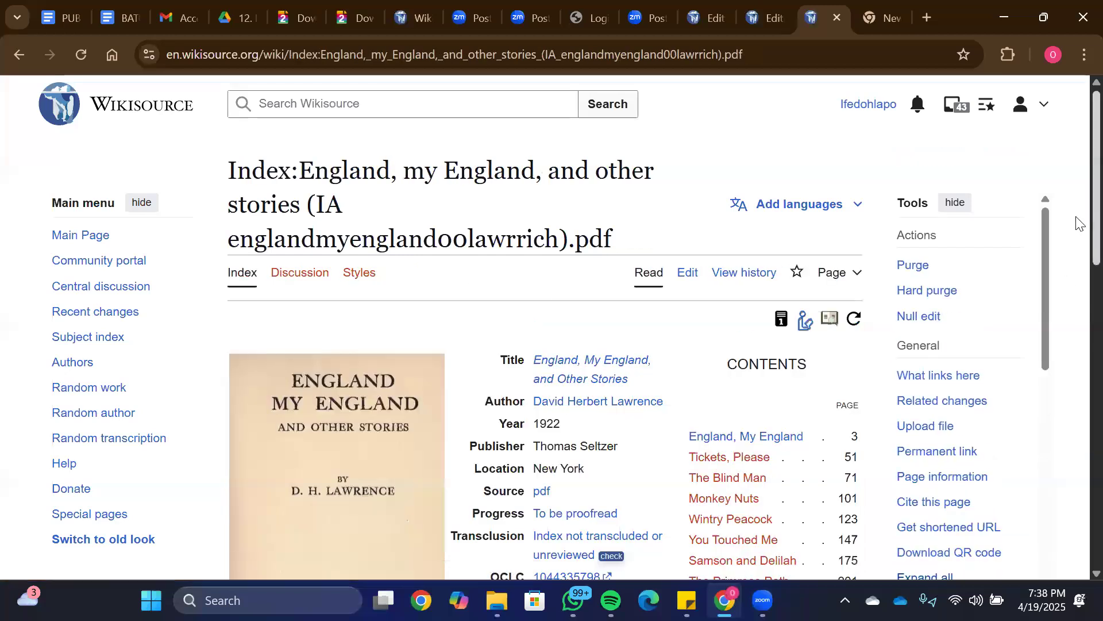
scroll(1078, 408, down, 9)
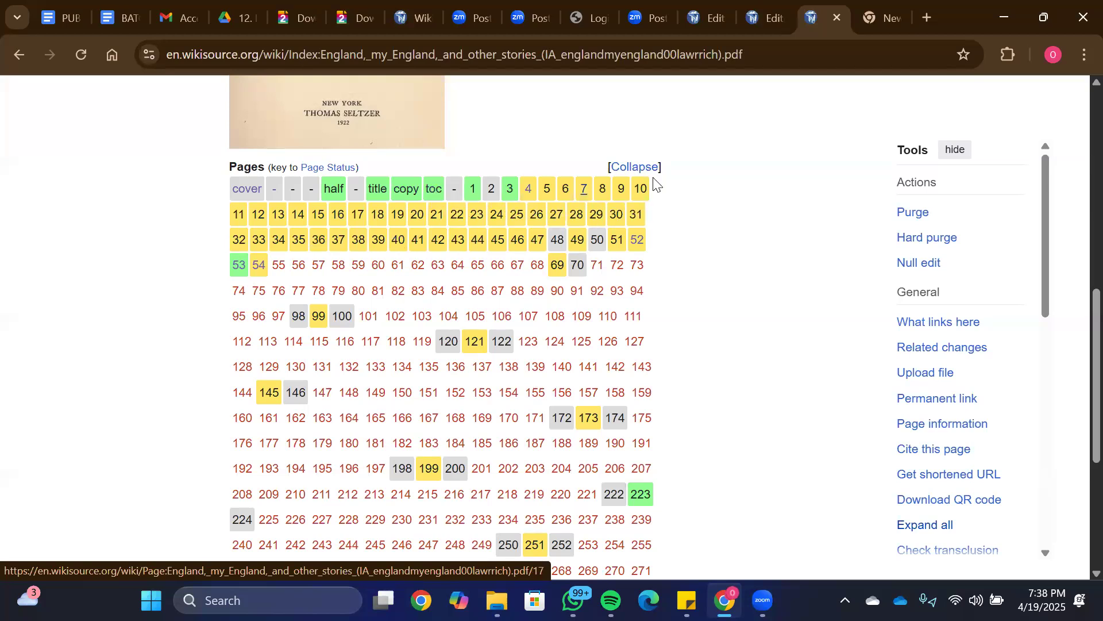
Step: Go to the Wikisource Main Page and open the Monthly Challenge for April from the current collaborations
click(685, 18)
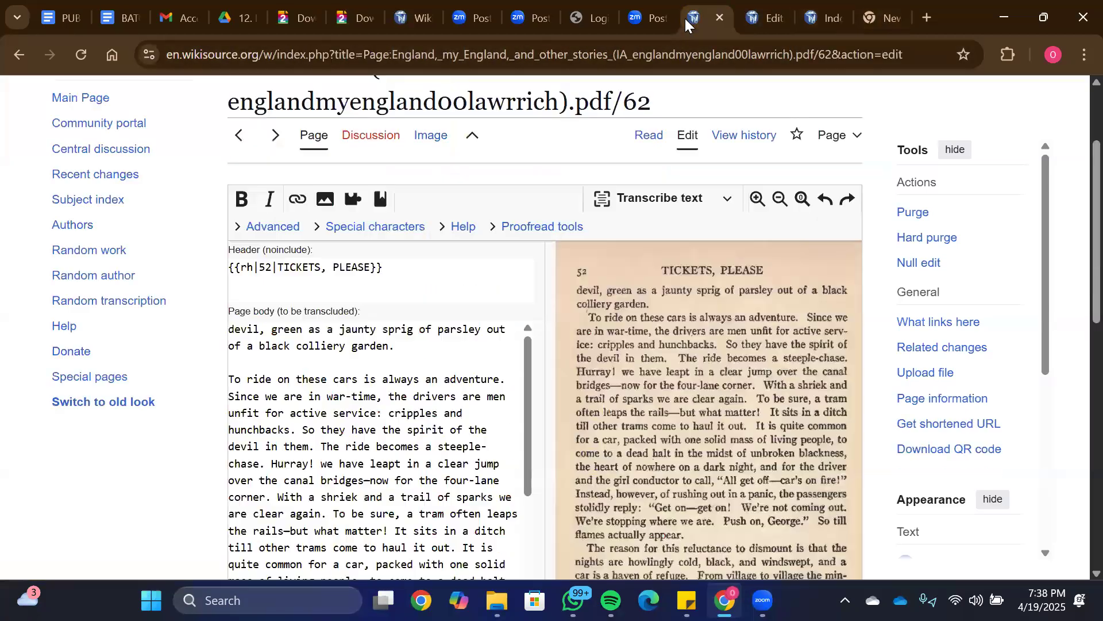
click(475, 138)
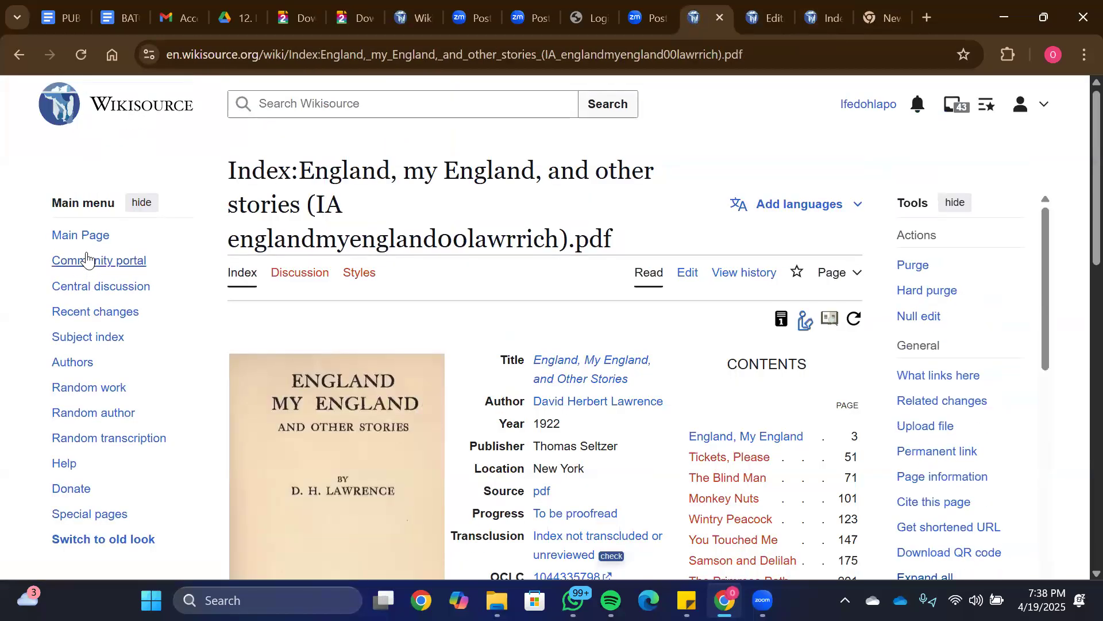
click(85, 243)
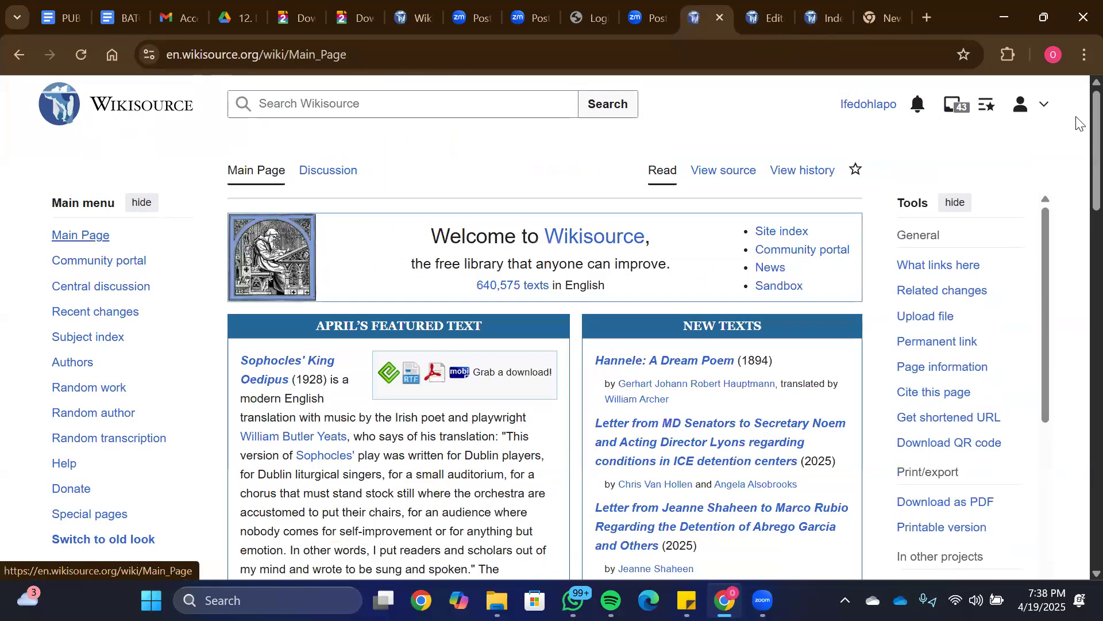
scroll(1074, 246, down, 12)
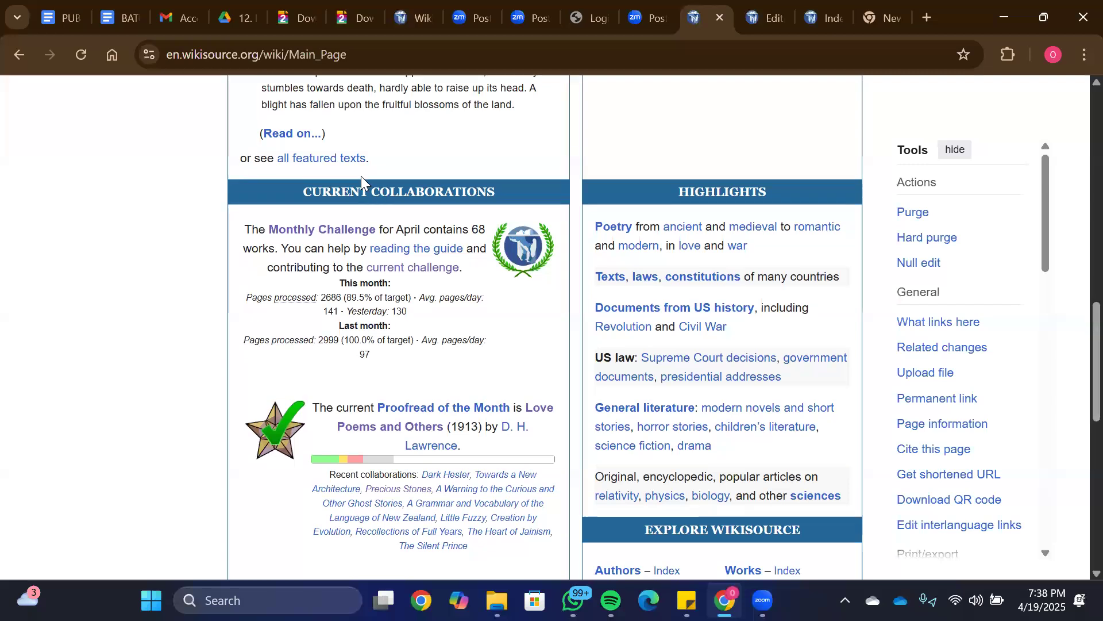
click(319, 230)
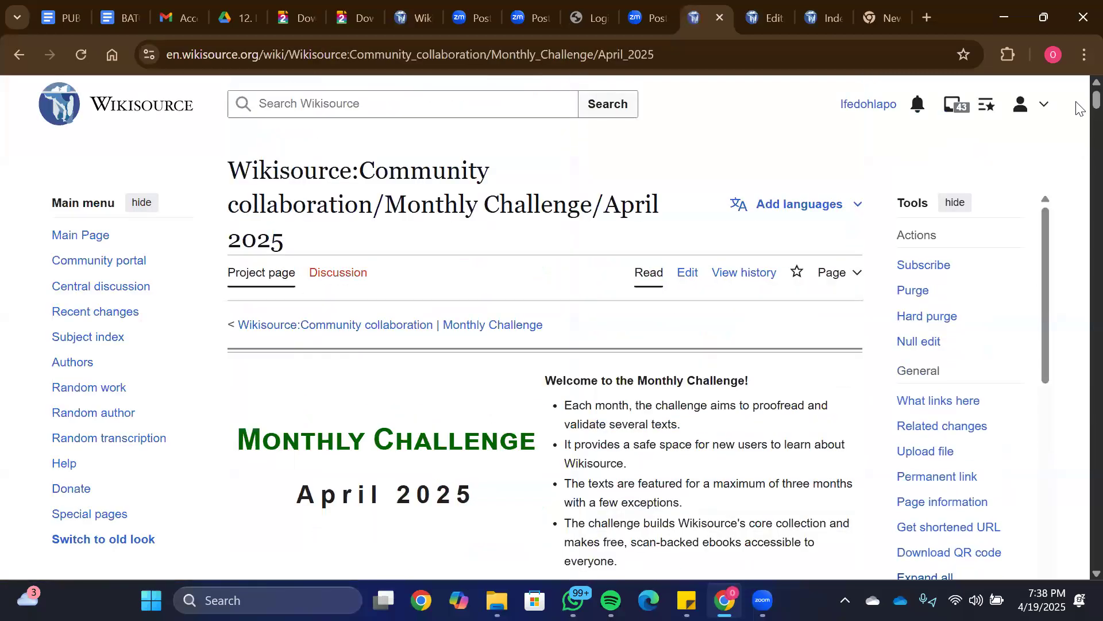
Step: Open the index of Tarzan and the Lost Empire from the challenge's list of works and examine its page status colours
scroll(1079, 147, down, 10)
scroll(419, 86, up, 1)
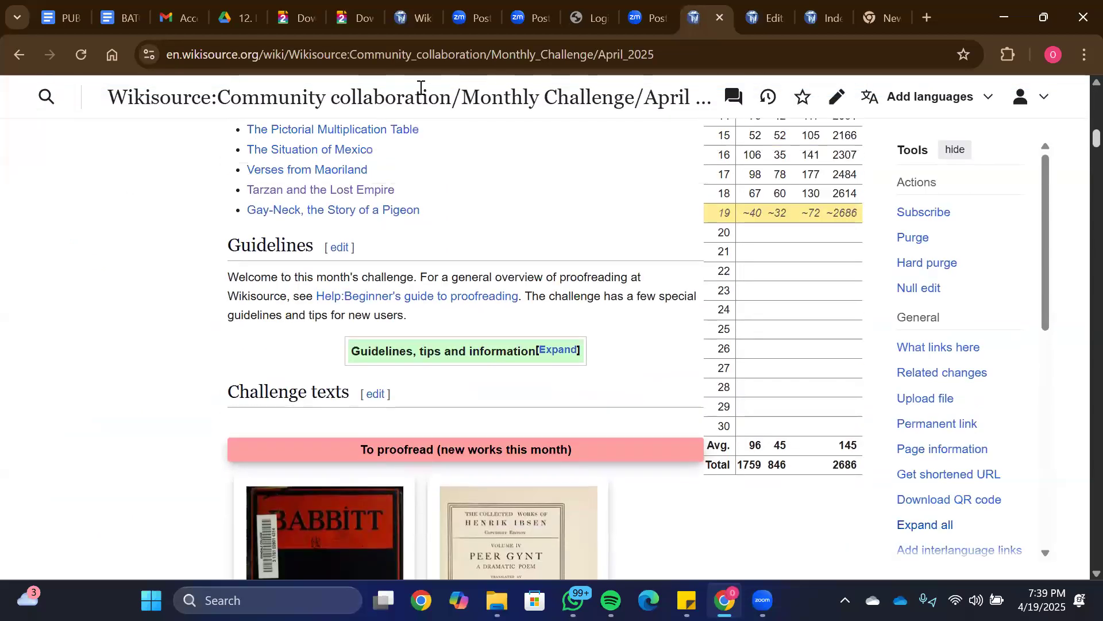
click(332, 190)
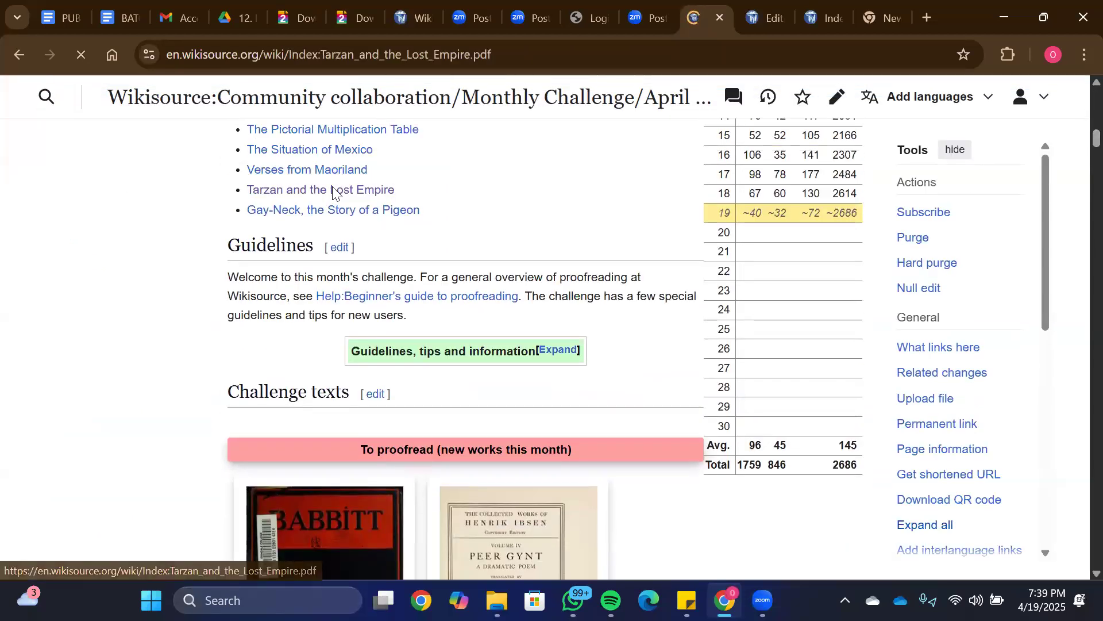
scroll(1077, 313, down, 8)
scroll(1078, 313, down, 6)
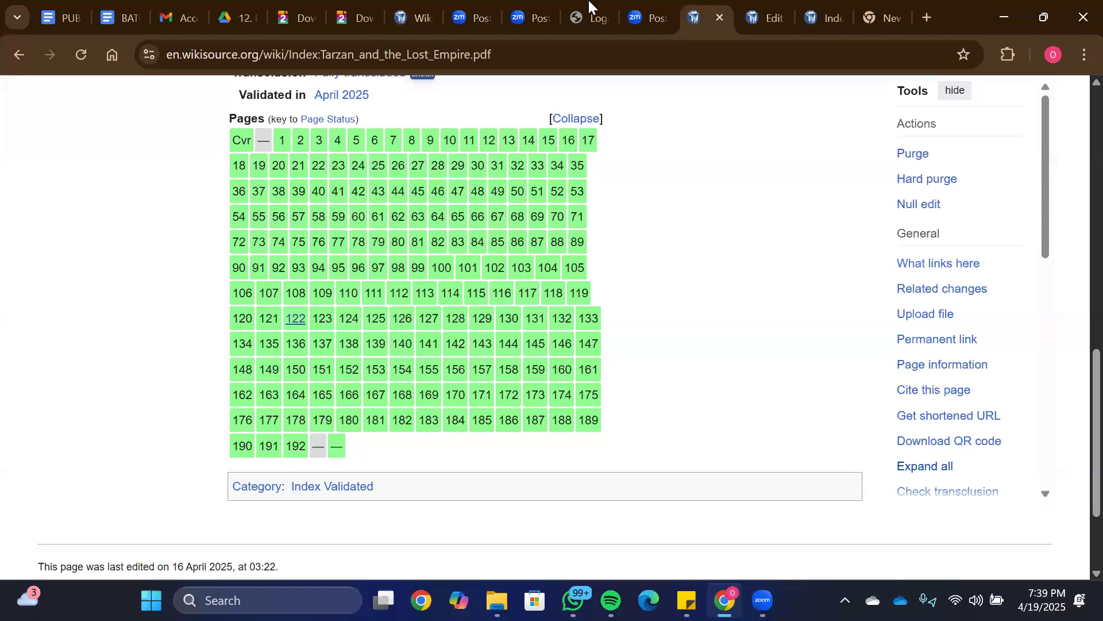
Step: Compare the page status colours in the England, My England and Tarzan and the Lost Empire indexes, and return to page 53's open edit view
click(764, 8)
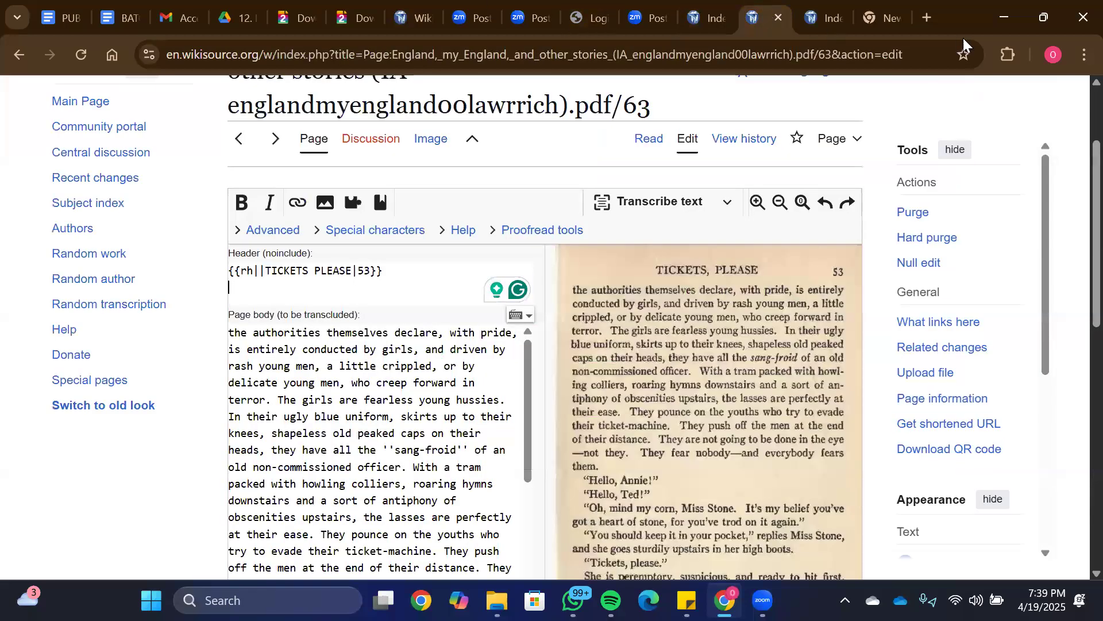
click(824, 13)
scroll(1077, 321, down, 2)
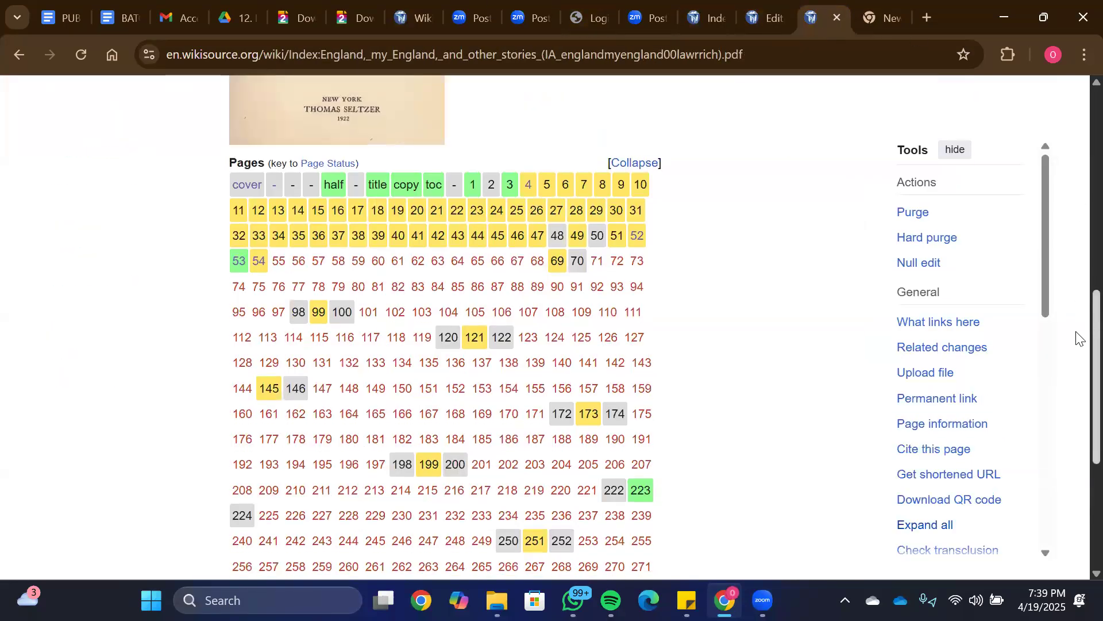
click(708, 17)
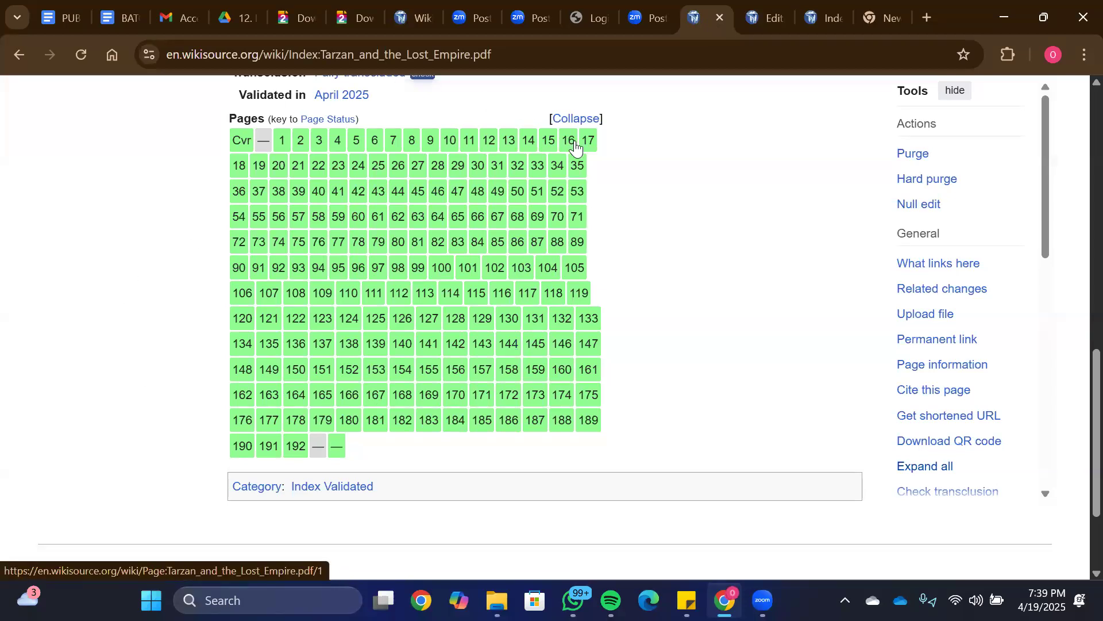
click(827, 24)
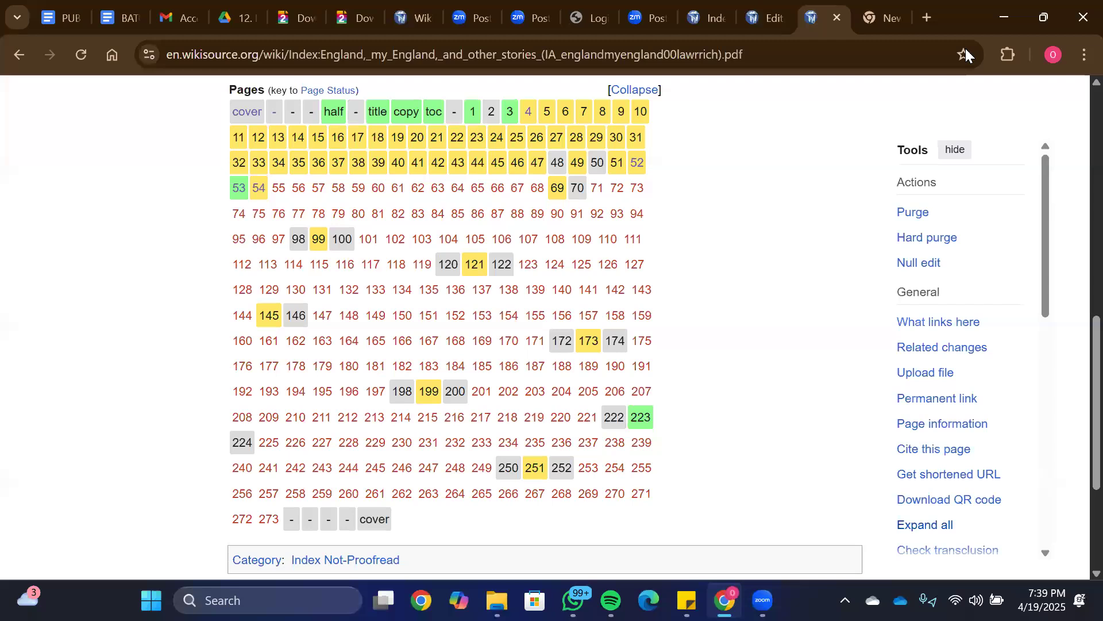
click(767, 3)
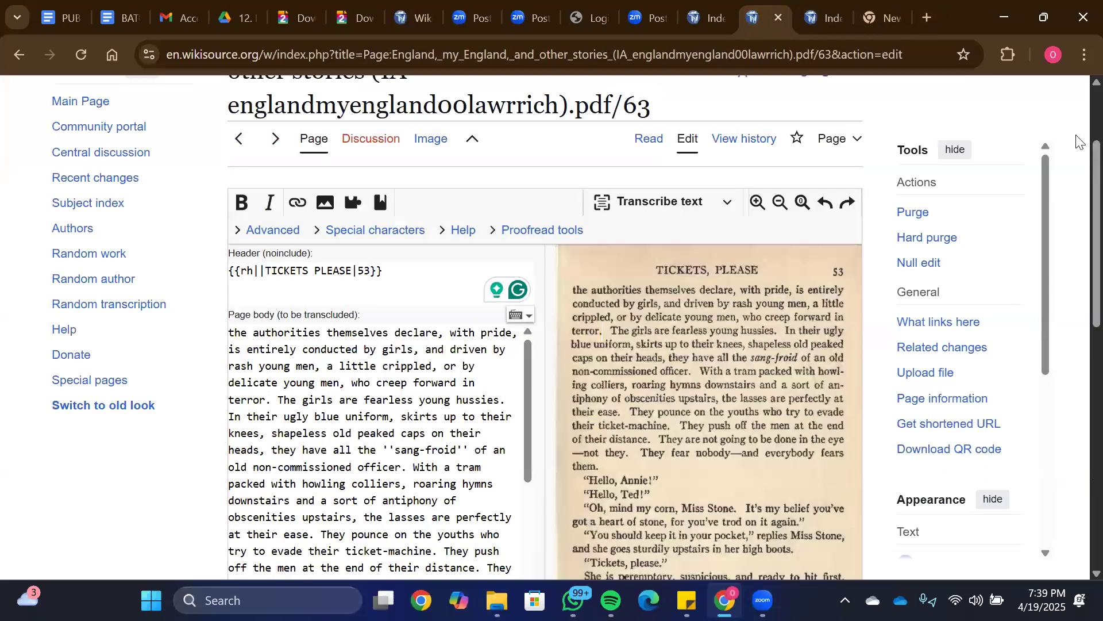
scroll(1076, 185, down, 3)
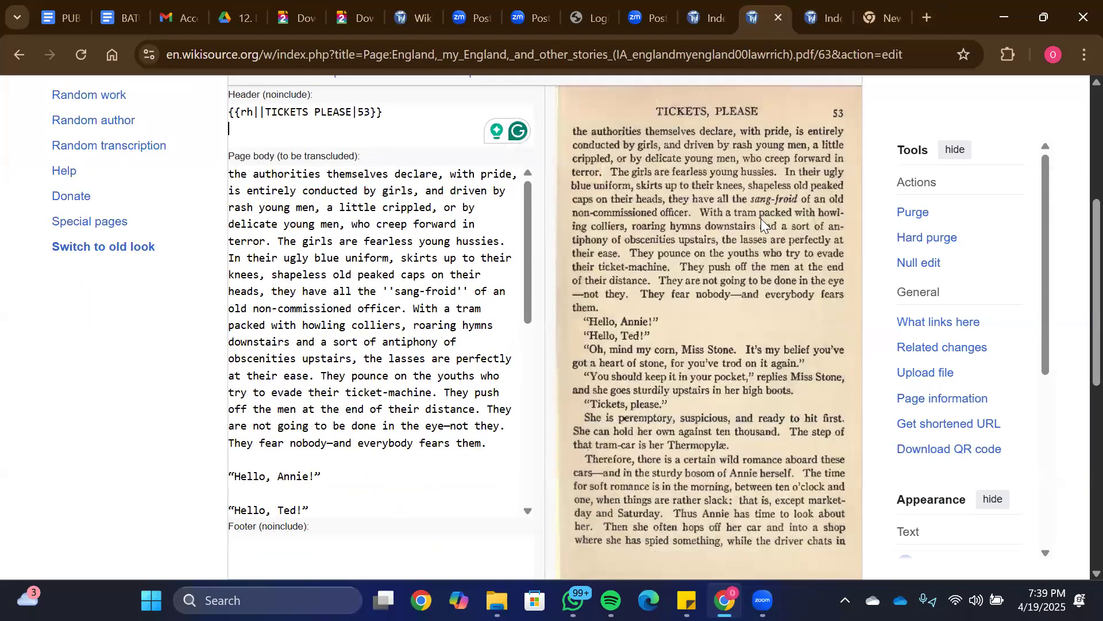
Step: Switch to the index page of Tarzan and the Lost Empire and review its publication details and proofreading progress
click(699, 2)
scroll(1077, 362, up, 3)
scroll(1076, 284, up, 4)
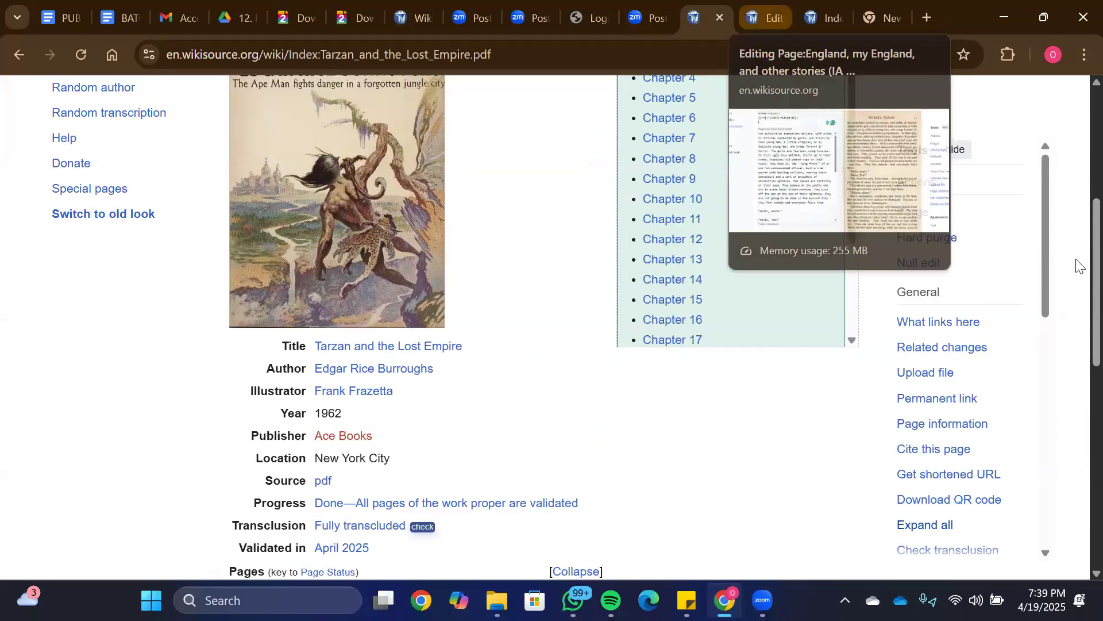
scroll(1078, 190, up, 4)
scroll(1077, 310, down, 7)
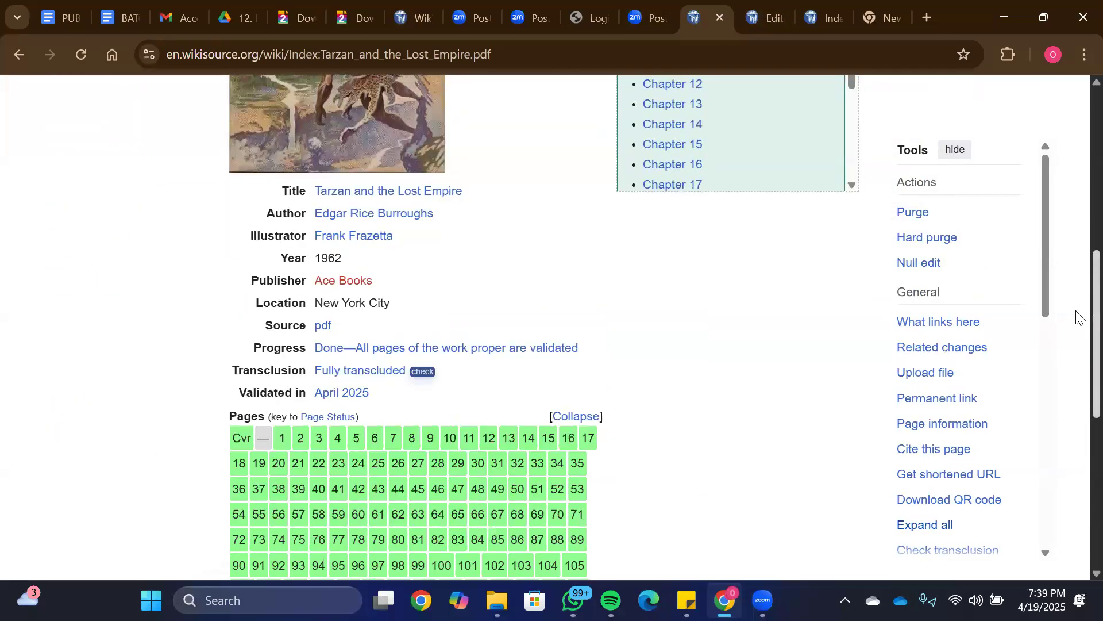
Step: Open the category of validated indexes from the progress entry, look through its listing, and return to the Tarzan index
click(498, 354)
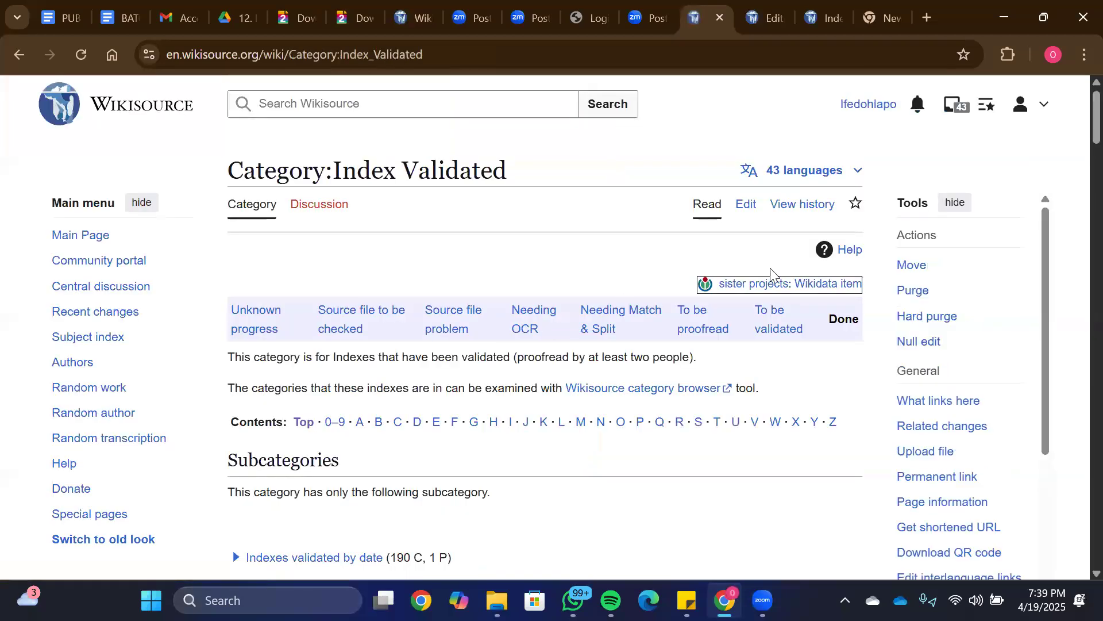
scroll(1077, 172, down, 9)
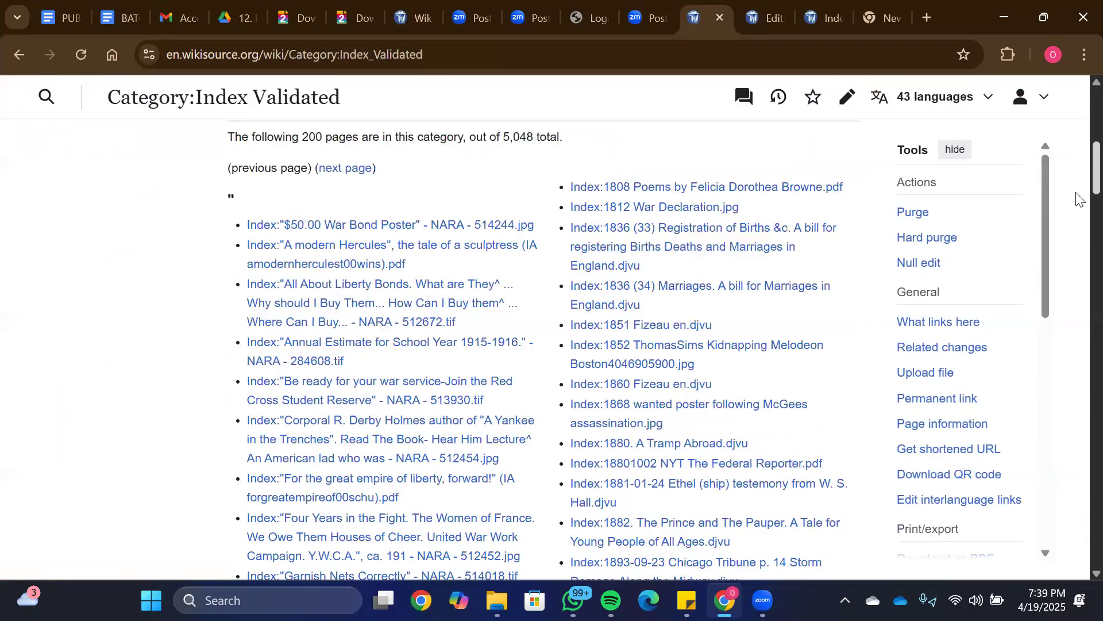
scroll(1077, 123, up, 9)
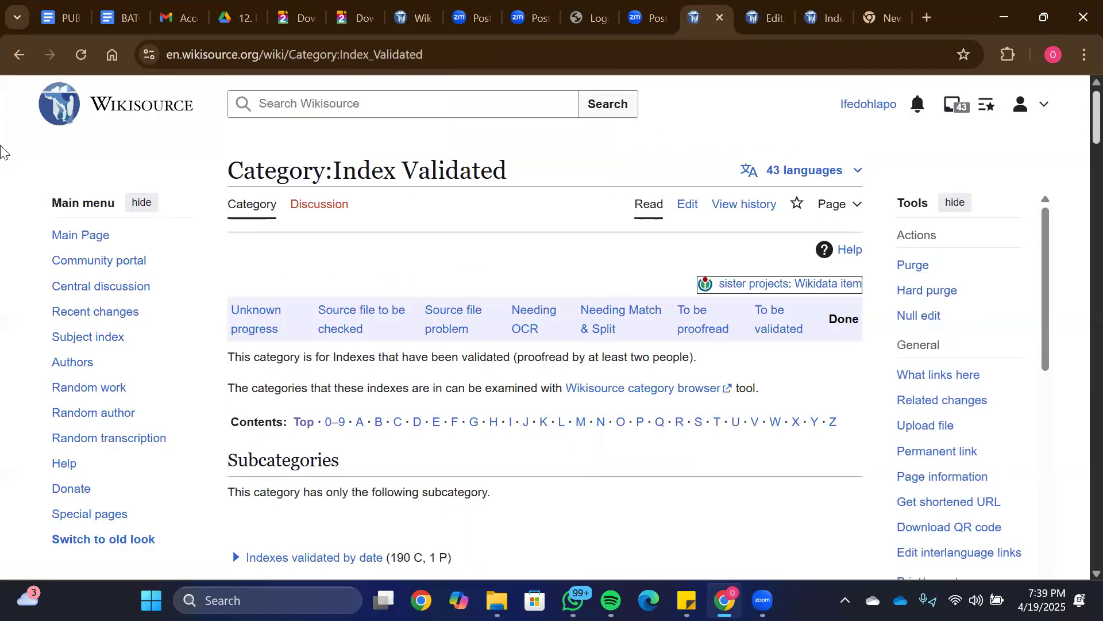
click(19, 55)
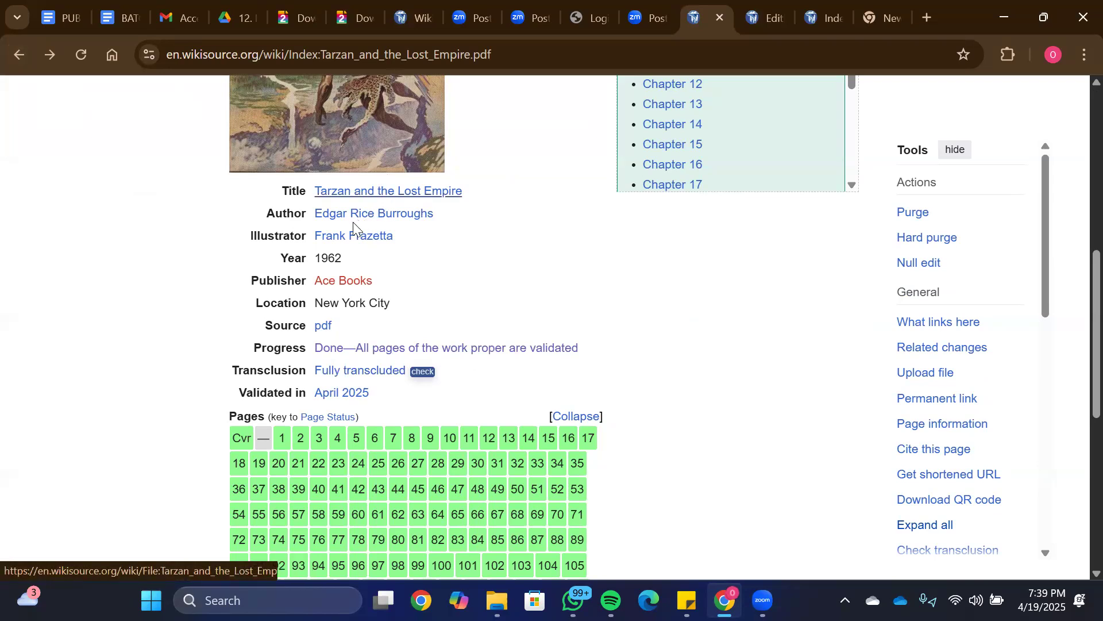
Step: Open the transcluded work Tarzan and the Lost Empire and look through it from the cover to the chapter list
click(342, 197)
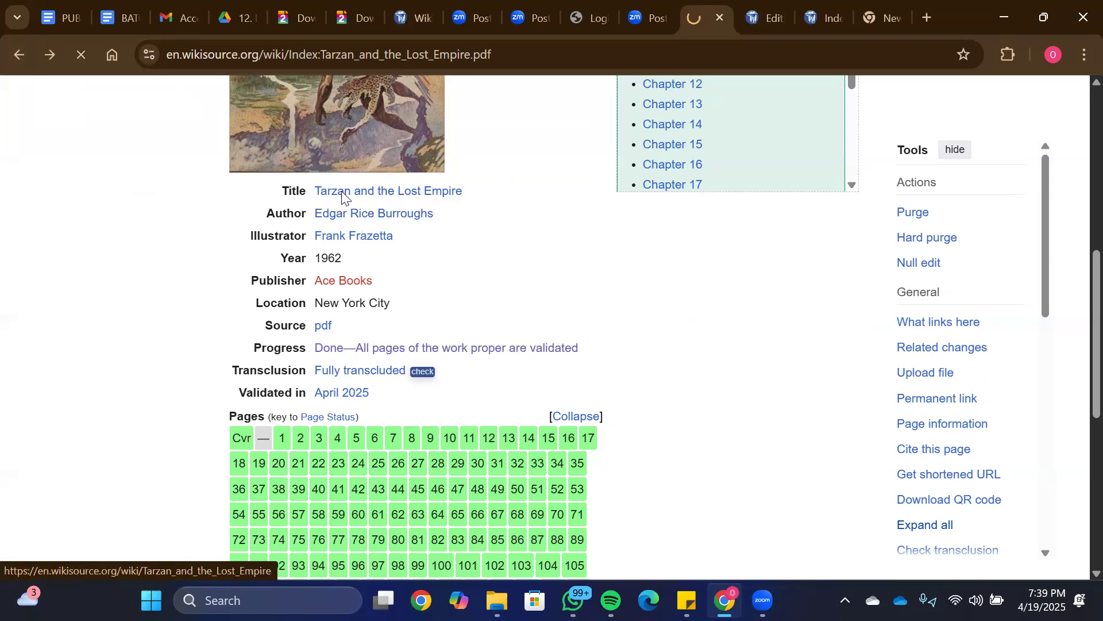
scroll(1076, 172, down, 15)
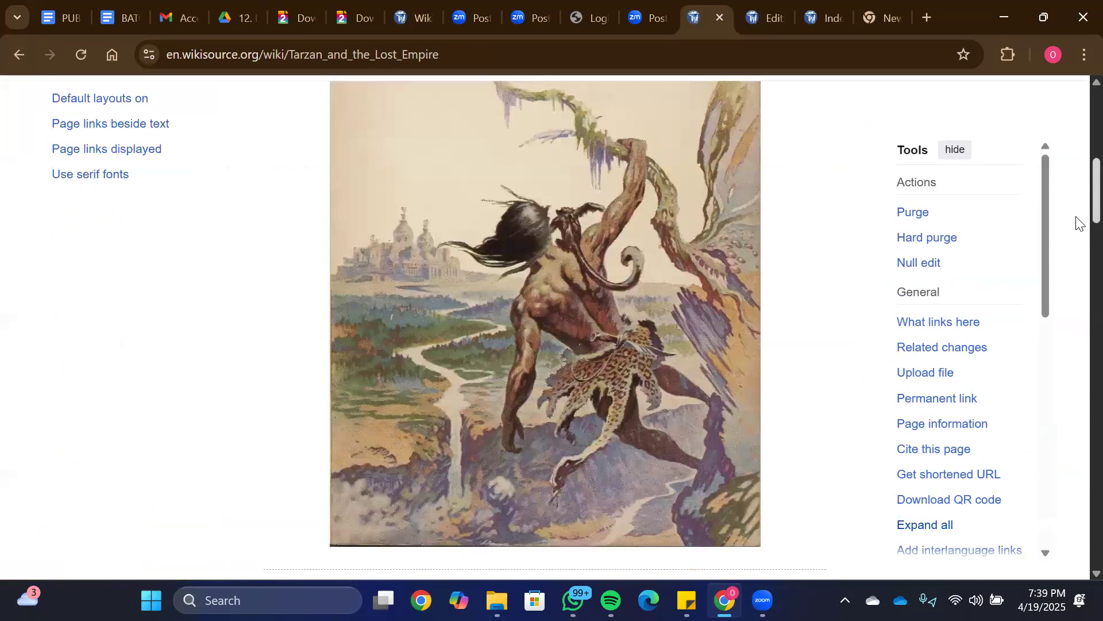
scroll(1077, 236, up, 15)
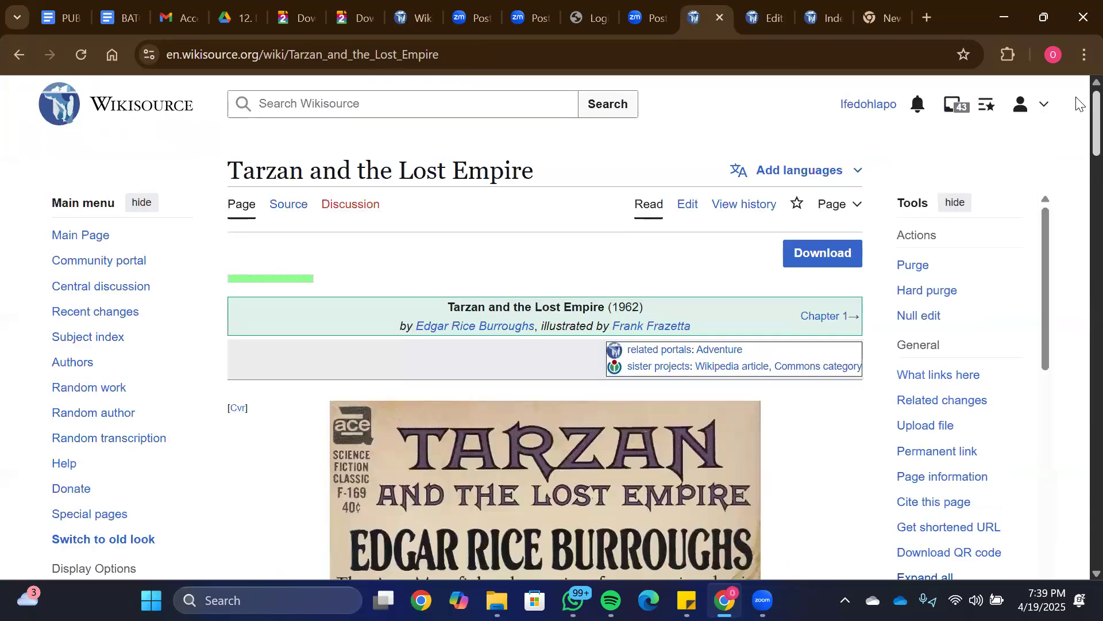
scroll(1077, 138, down, 3)
scroll(1078, 143, down, 3)
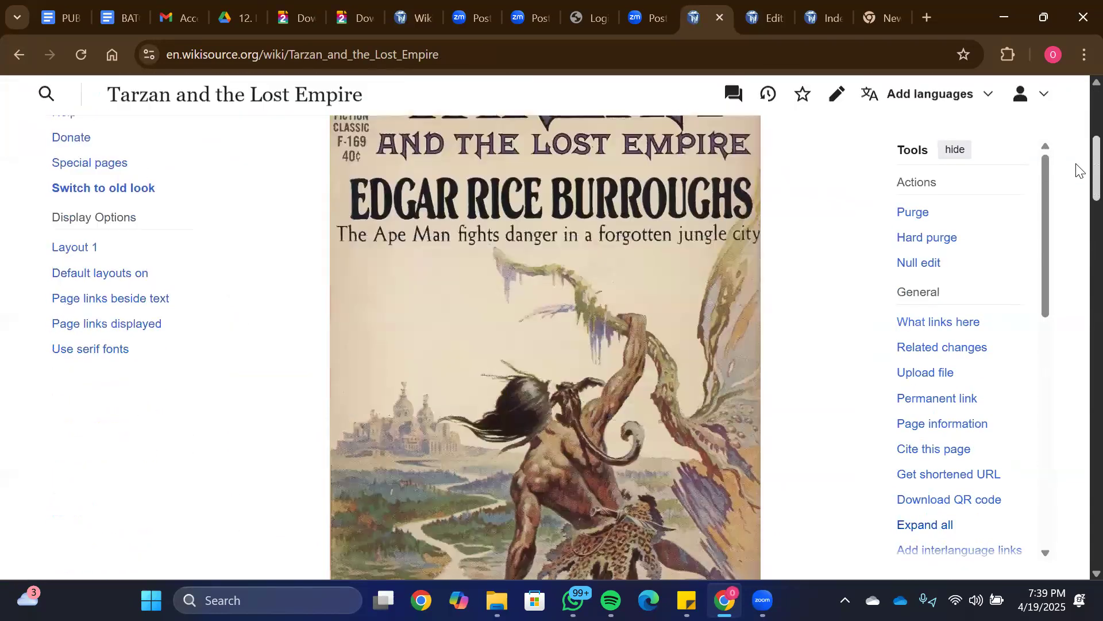
scroll(1077, 172, up, 1)
scroll(1077, 189, down, 10)
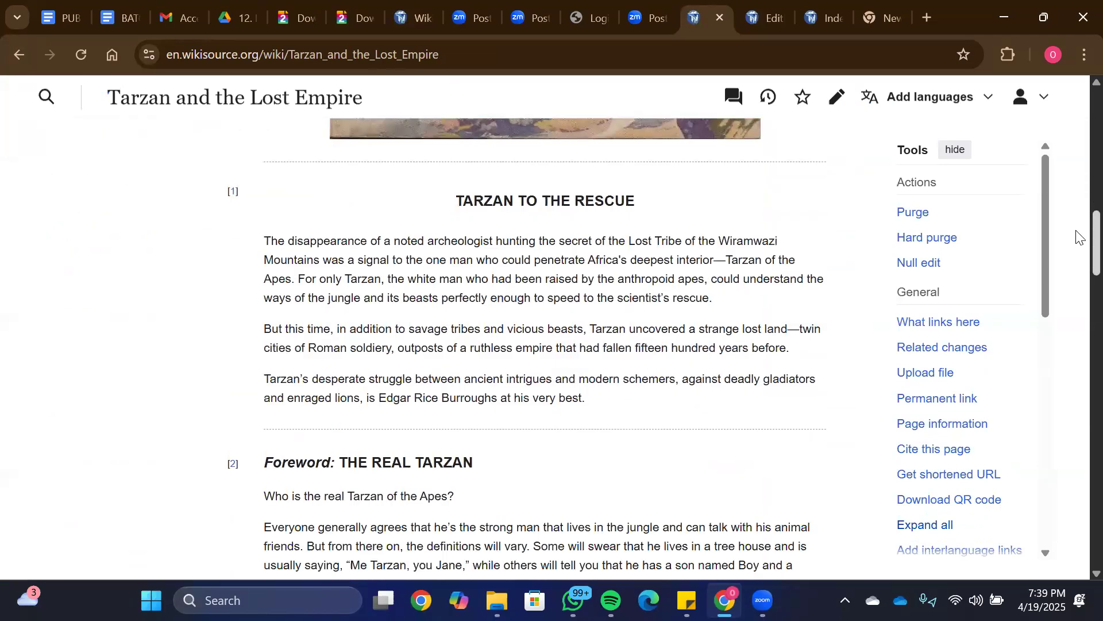
scroll(1077, 285, down, 6)
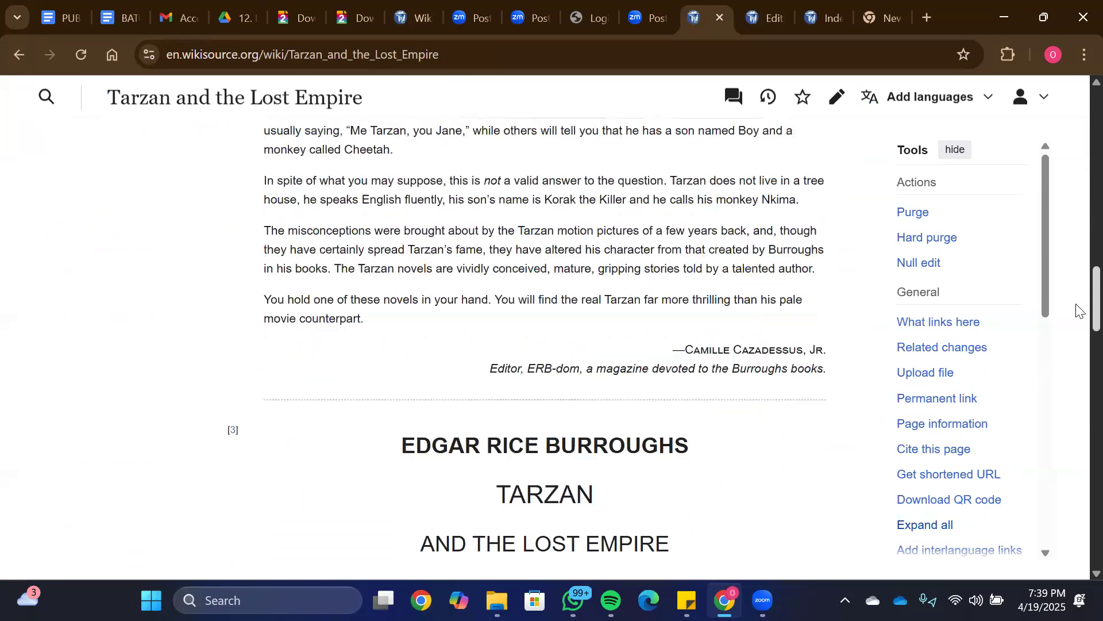
scroll(1078, 357, down, 13)
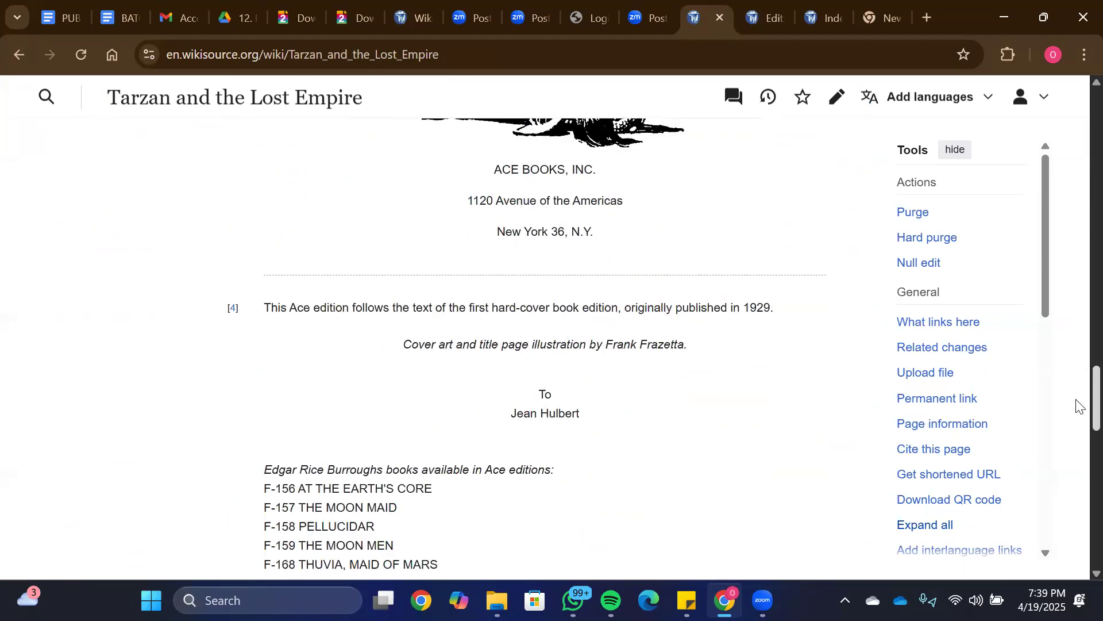
scroll(1077, 454, down, 9)
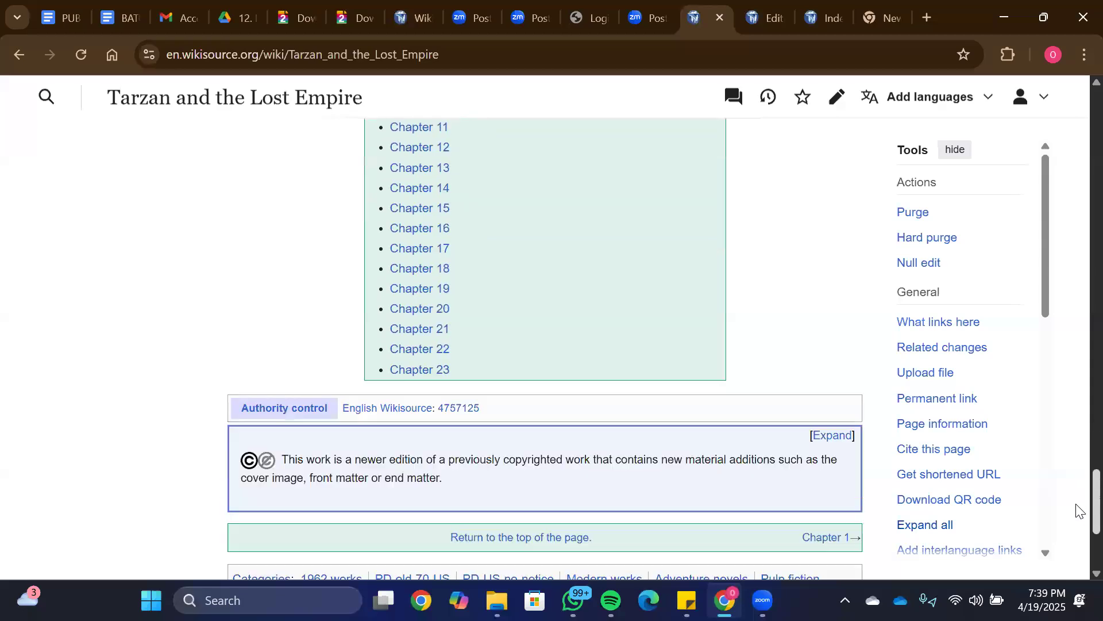
Step: Re-examine the work's foreword, title page illustration and chapter list
scroll(1078, 449, up, 2)
scroll(1077, 442, up, 15)
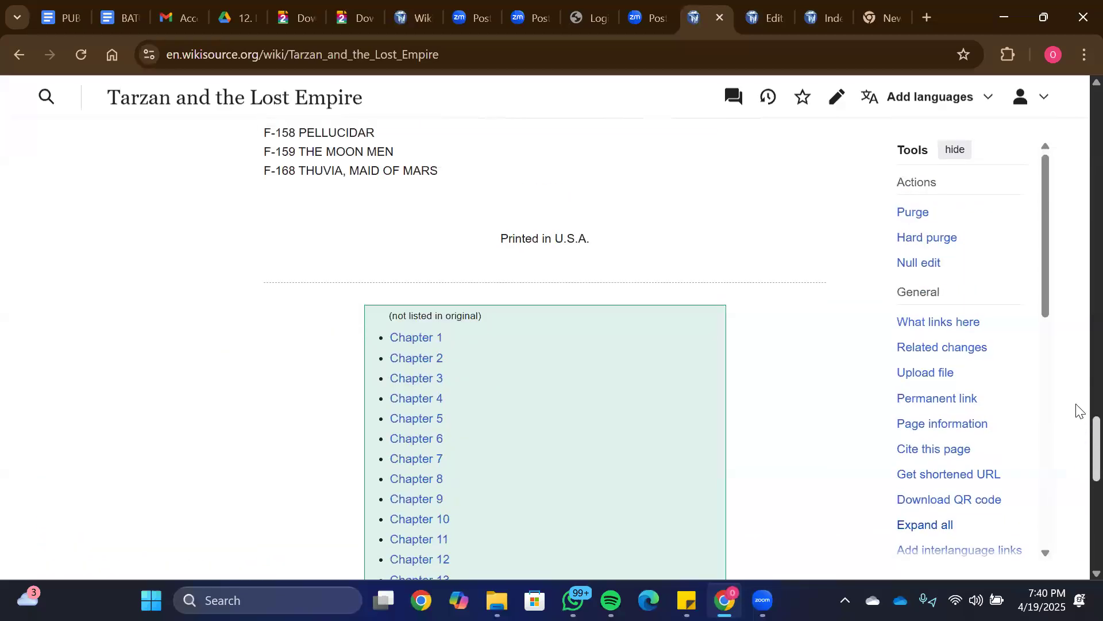
scroll(1077, 345, down, 8)
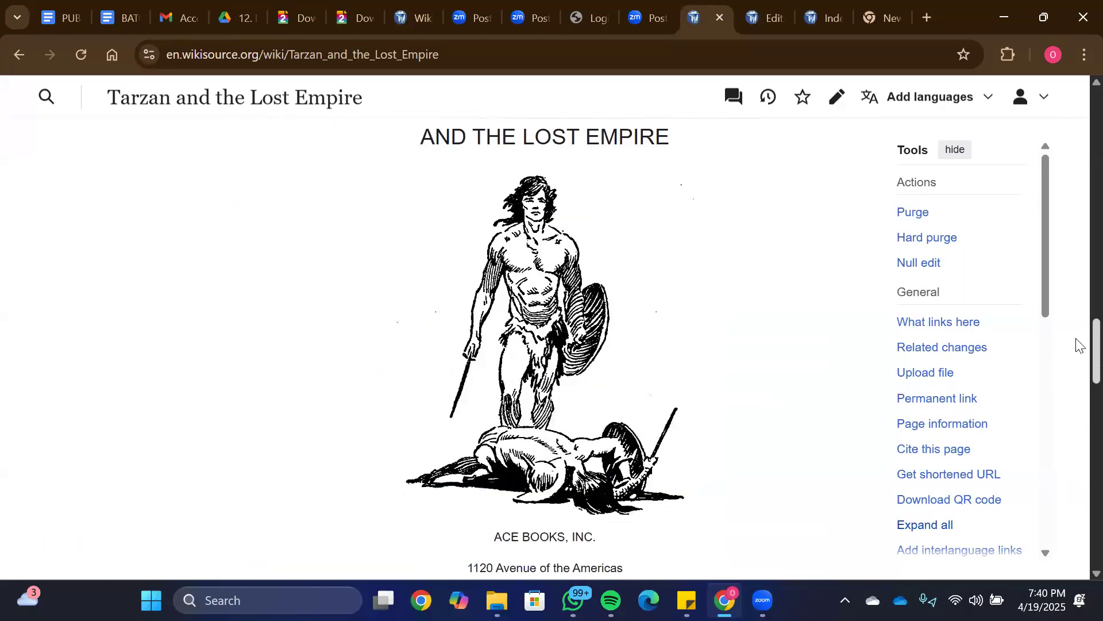
scroll(1077, 411, down, 6)
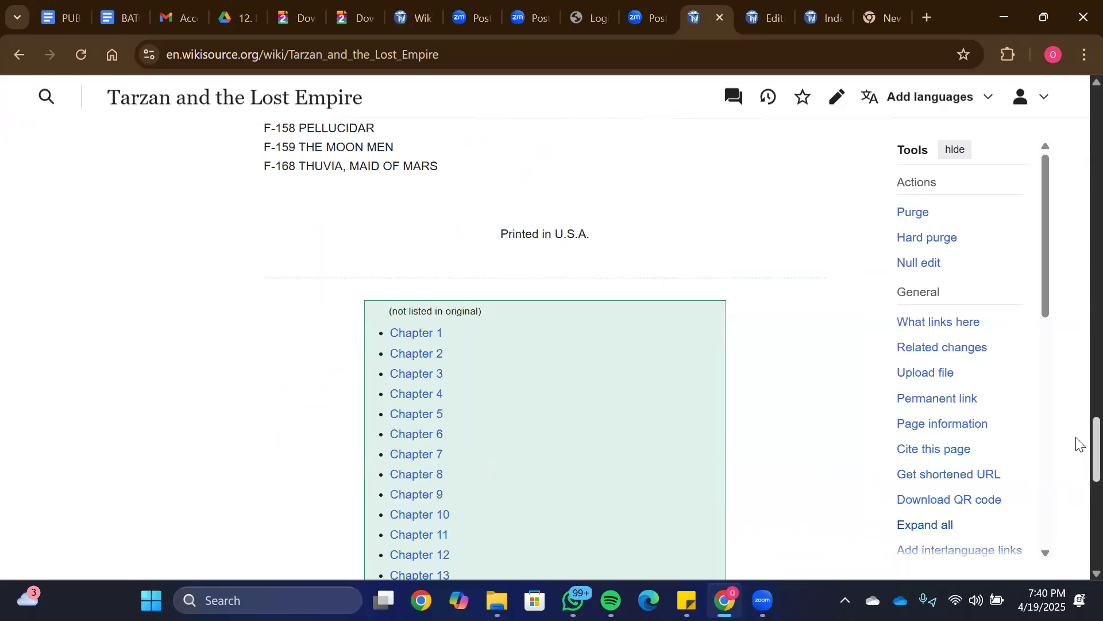
scroll(1076, 345, up, 10)
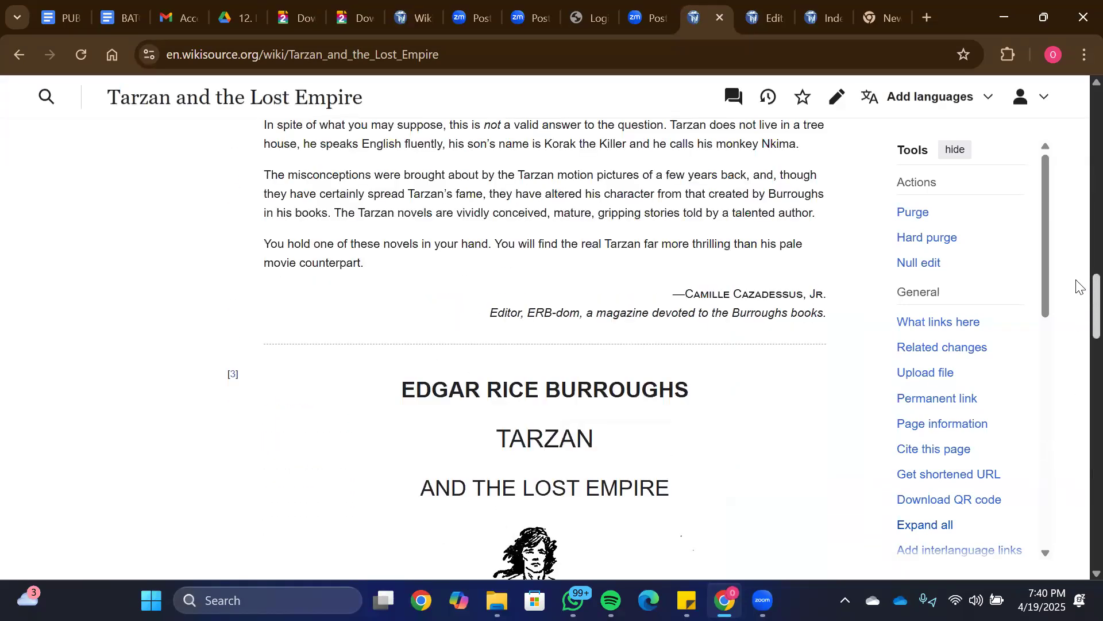
scroll(1077, 276, up, 3)
scroll(1076, 305, down, 10)
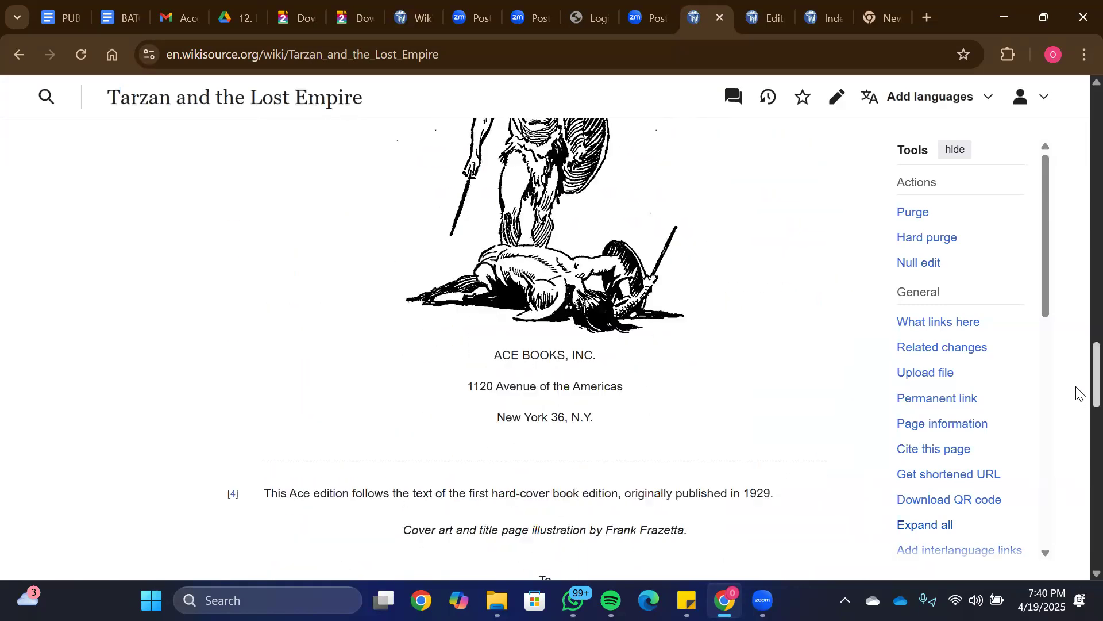
scroll(1077, 440, down, 4)
Step: Open Chapter 1 of Tarzan and the Lost Empire and examine how its transcluded text is presented
click(423, 295)
scroll(1078, 169, down, 2)
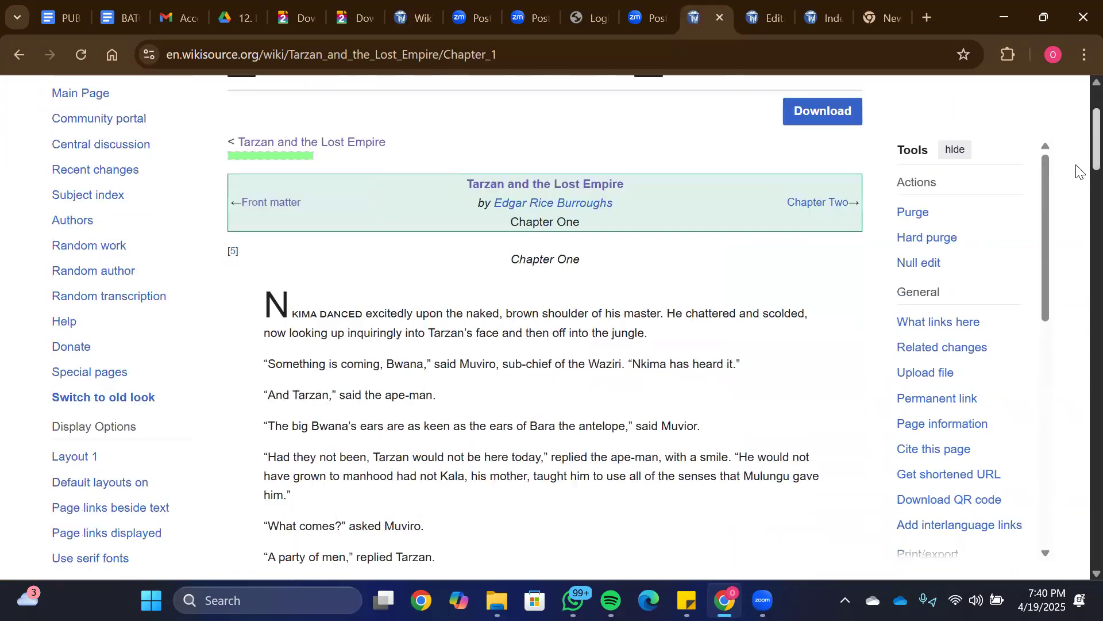
scroll(1079, 170, down, 2)
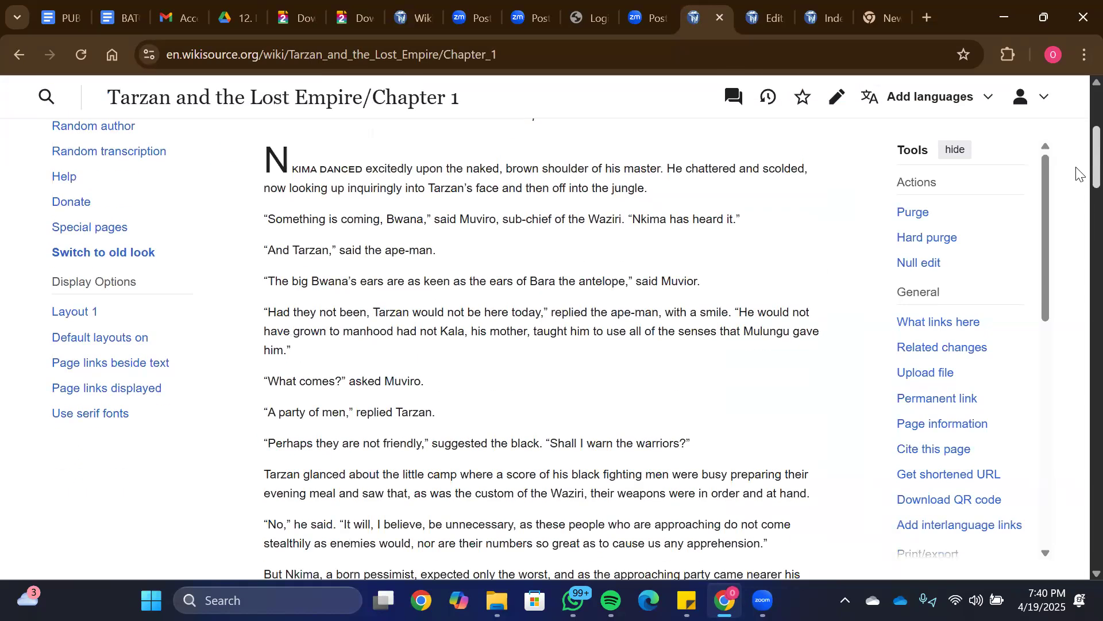
scroll(1078, 178, down, 8)
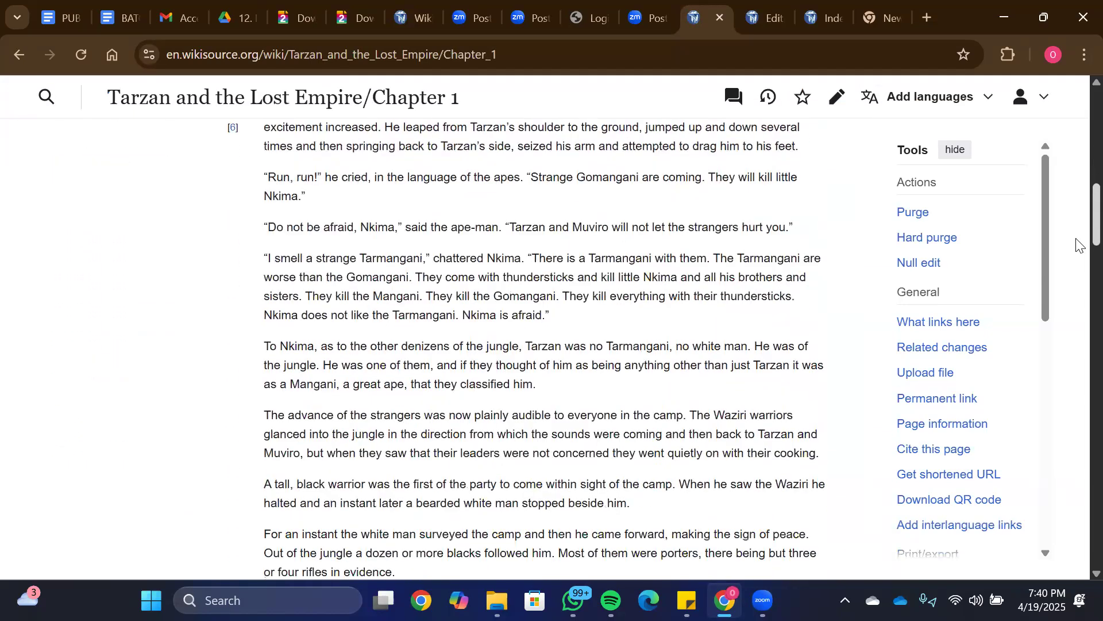
scroll(1078, 245, down, 2)
drag(1078, 246, 1076, 123)
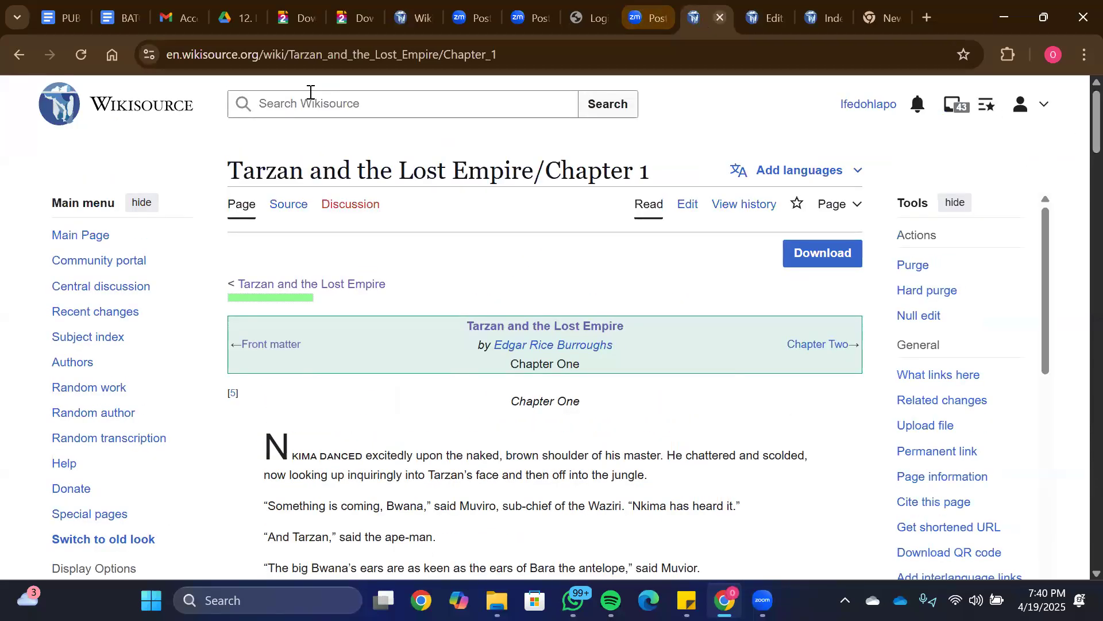
Step: Return to the Tarzan index page and examine the status of its scanned pages
click(17, 57)
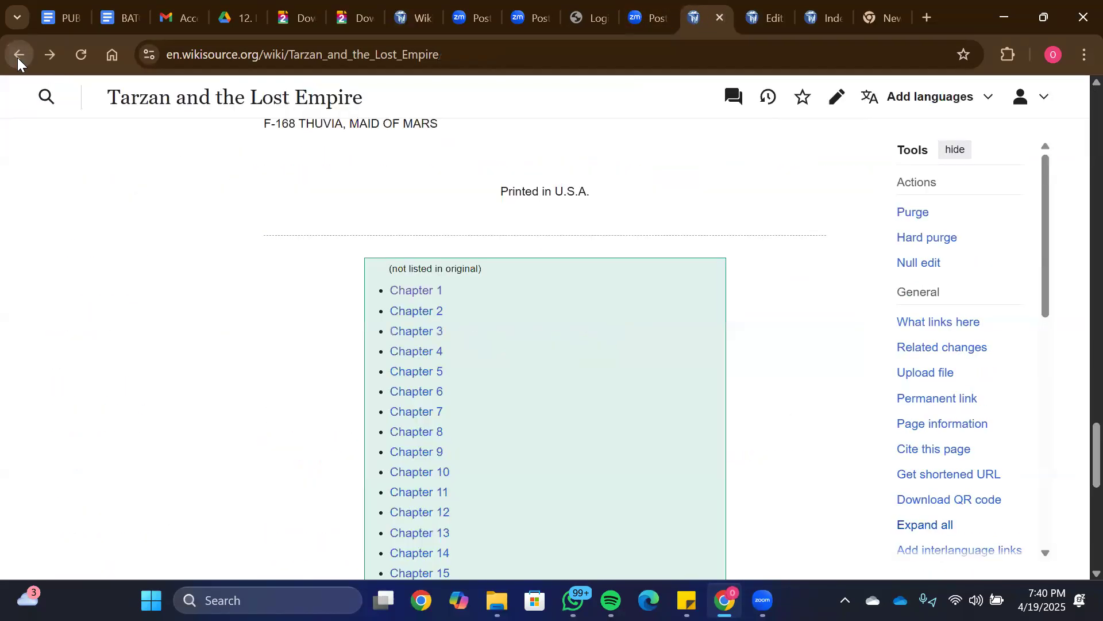
click(17, 57)
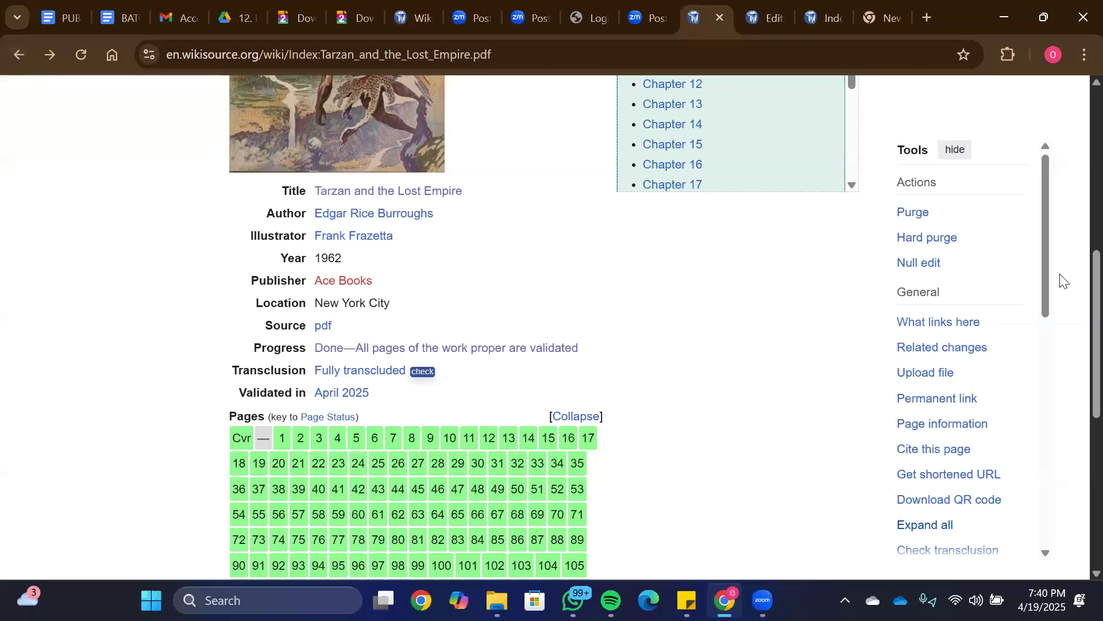
scroll(1077, 350, down, 4)
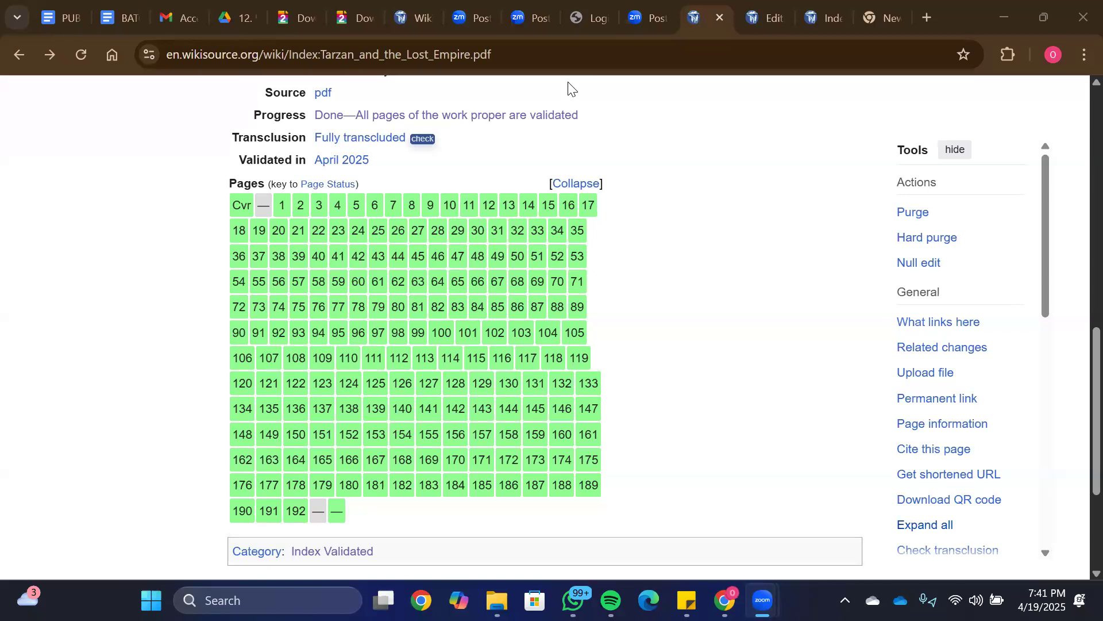
drag(1076, 369, 1079, 104)
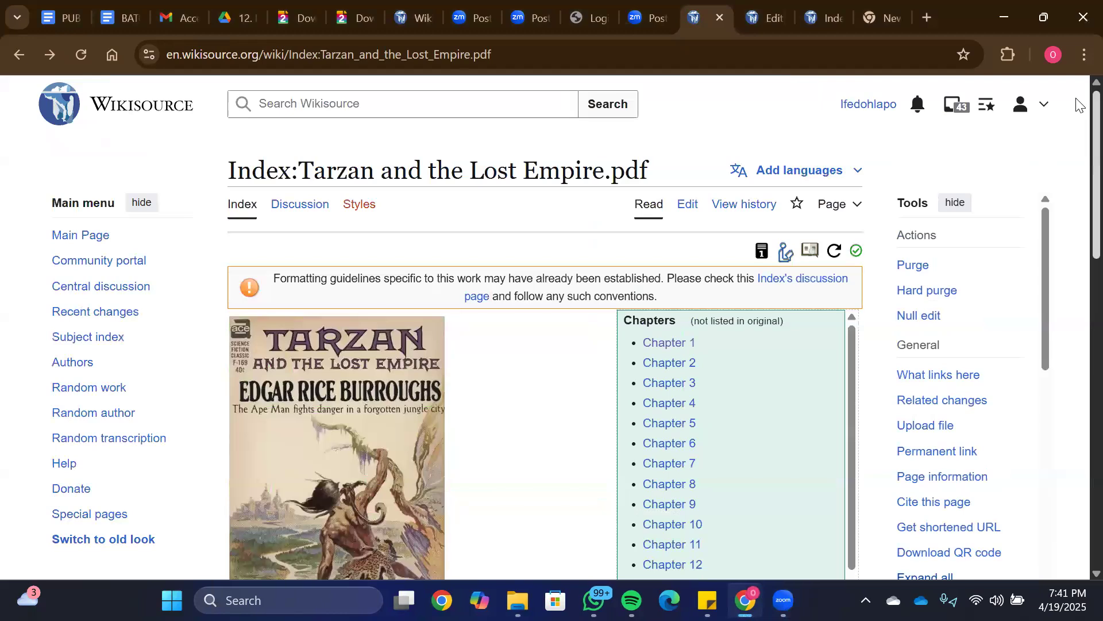
click(336, 112)
text(Index)
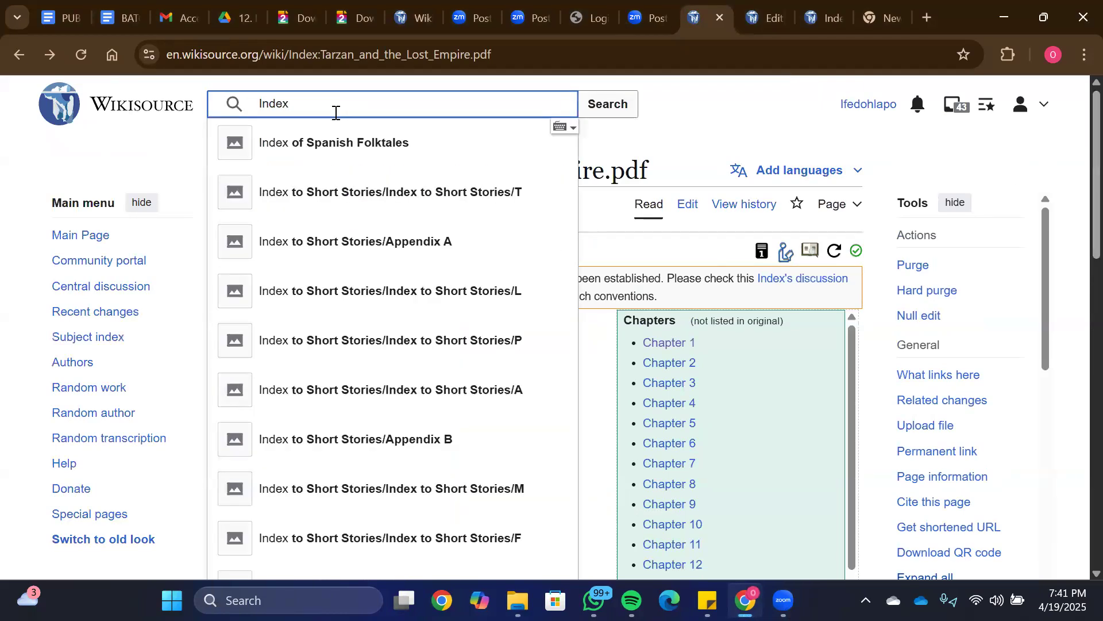
text( West)
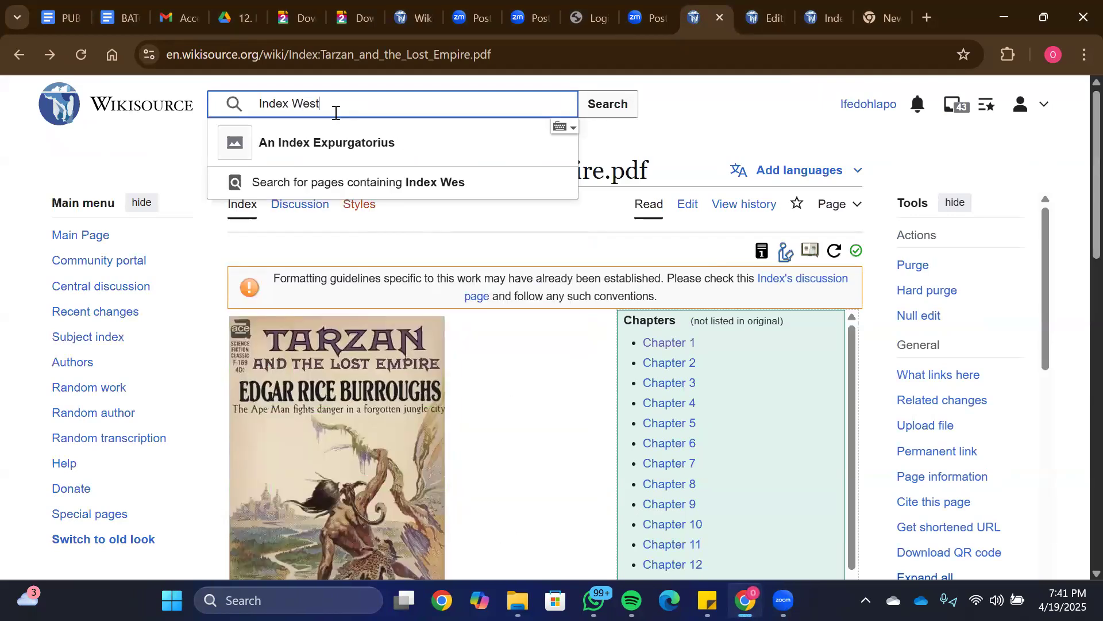
key(BackSpace)
key(BackSpace)
key(BackSpace)
key(BackSpace)
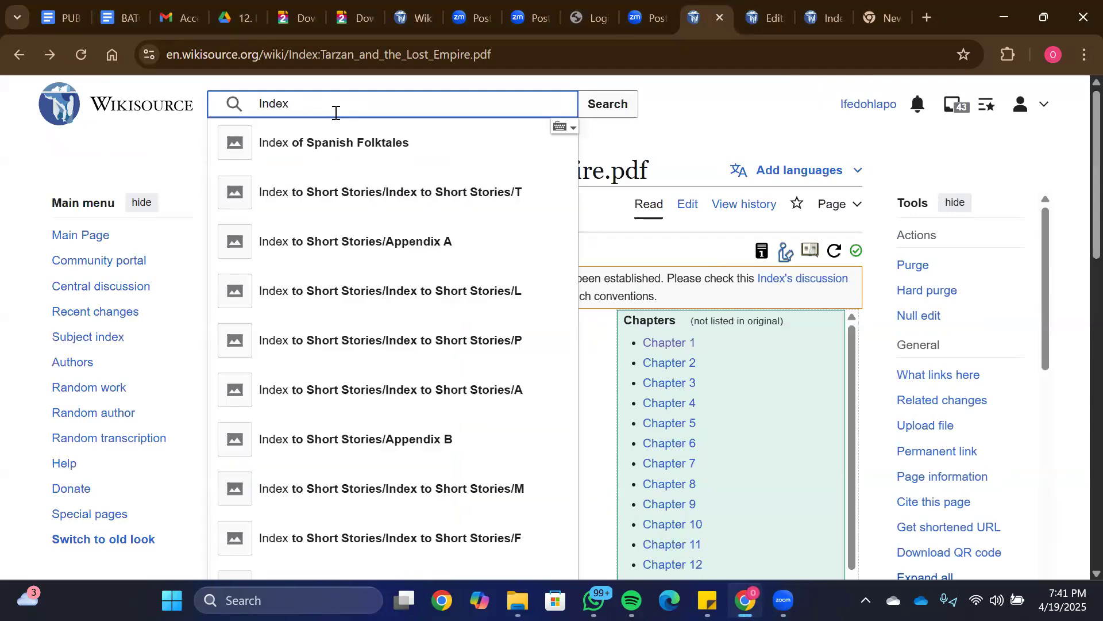
key(BackSpace)
key(BackSpace)
key(BackSpace)
key(BackSpace)
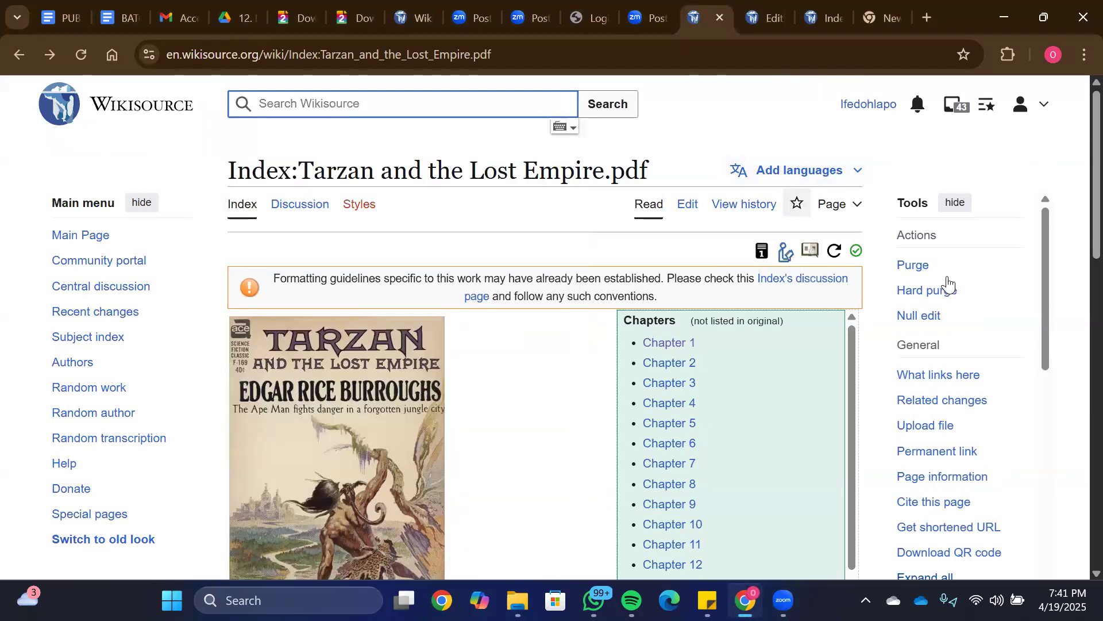
Step: Look up "West African Pilot" in the Wikisource search suggestions
click(415, 103)
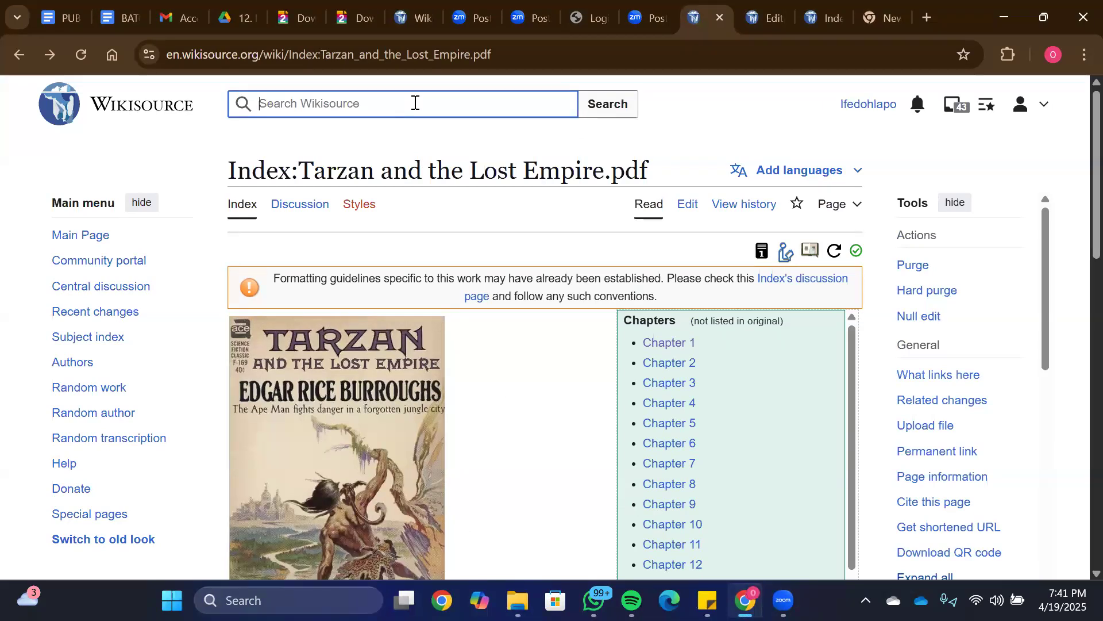
text(West Af)
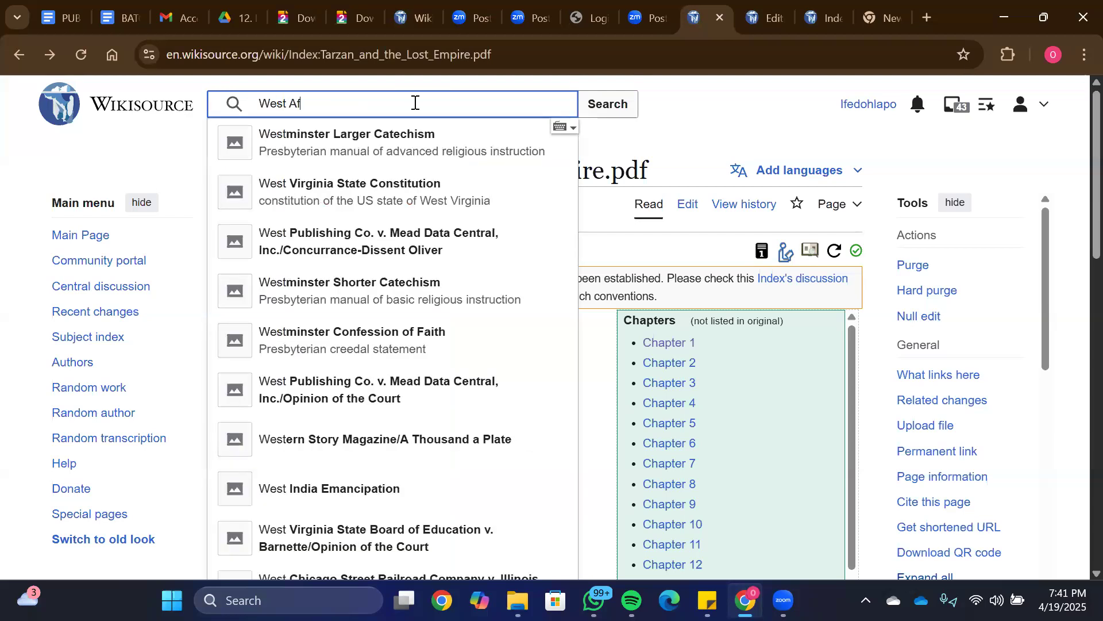
text(rican Pilor)
key(BackSpace)
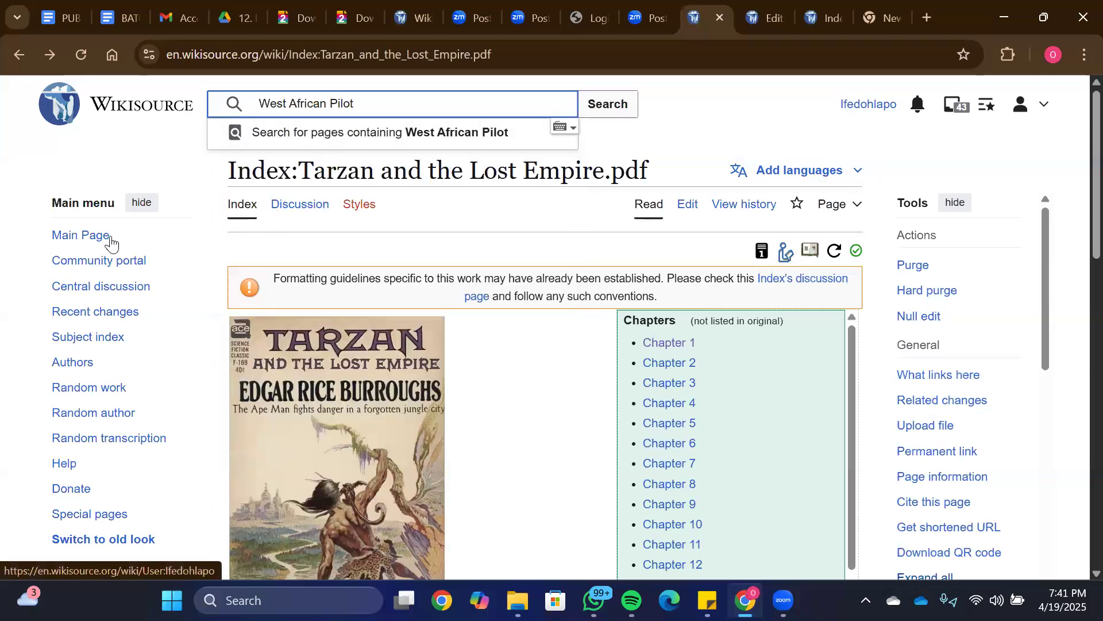
Step: Open the signed-in account's user page
click(878, 107)
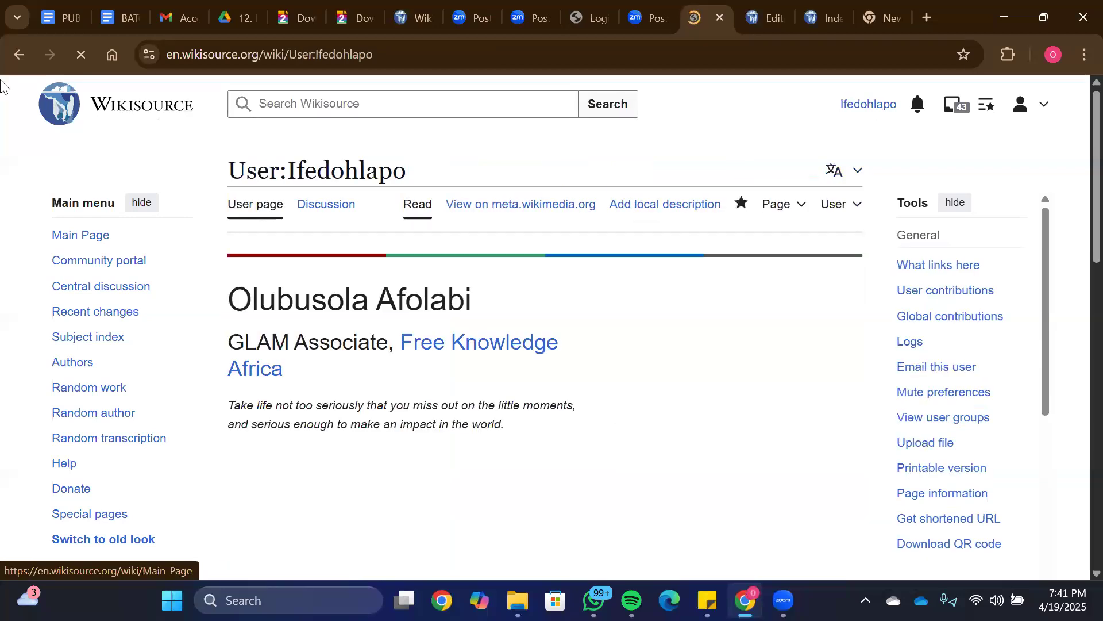
click(13, 57)
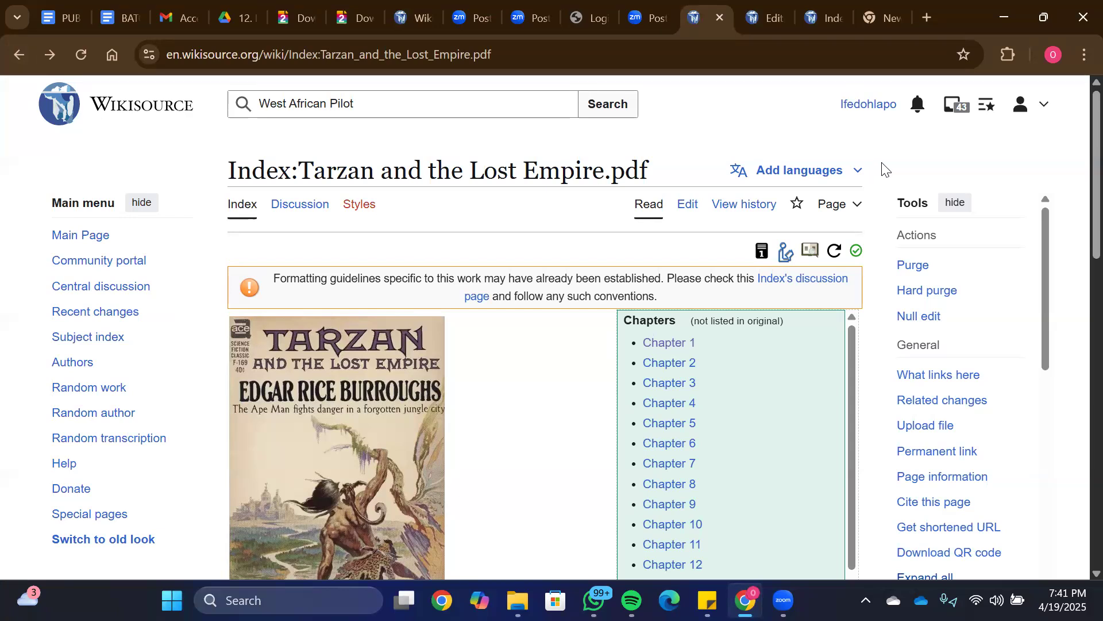
click(746, 205)
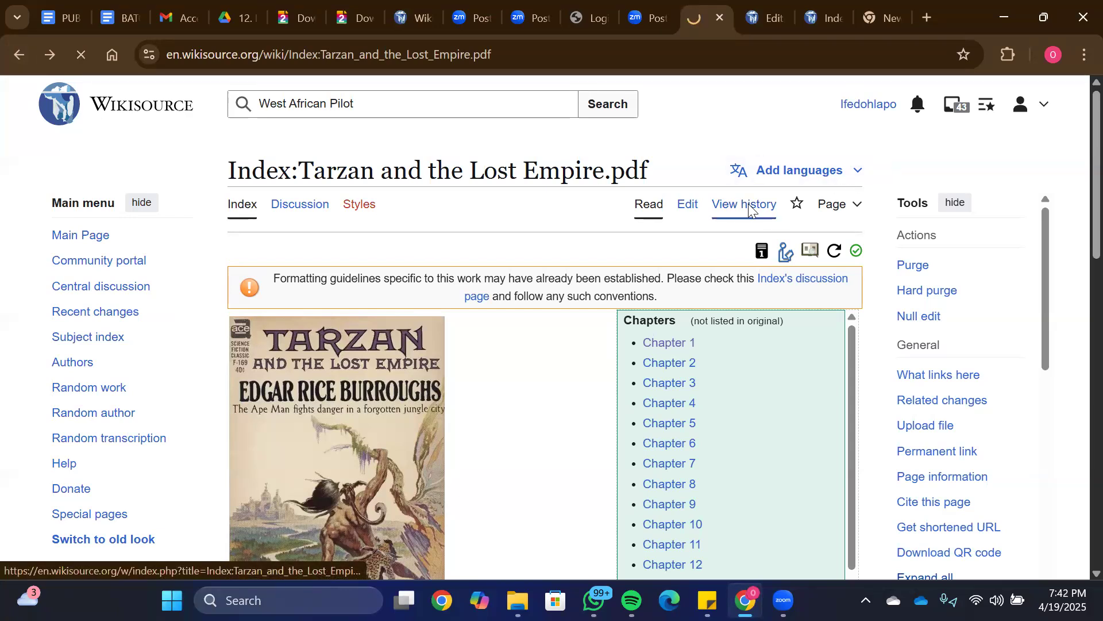
click(19, 55)
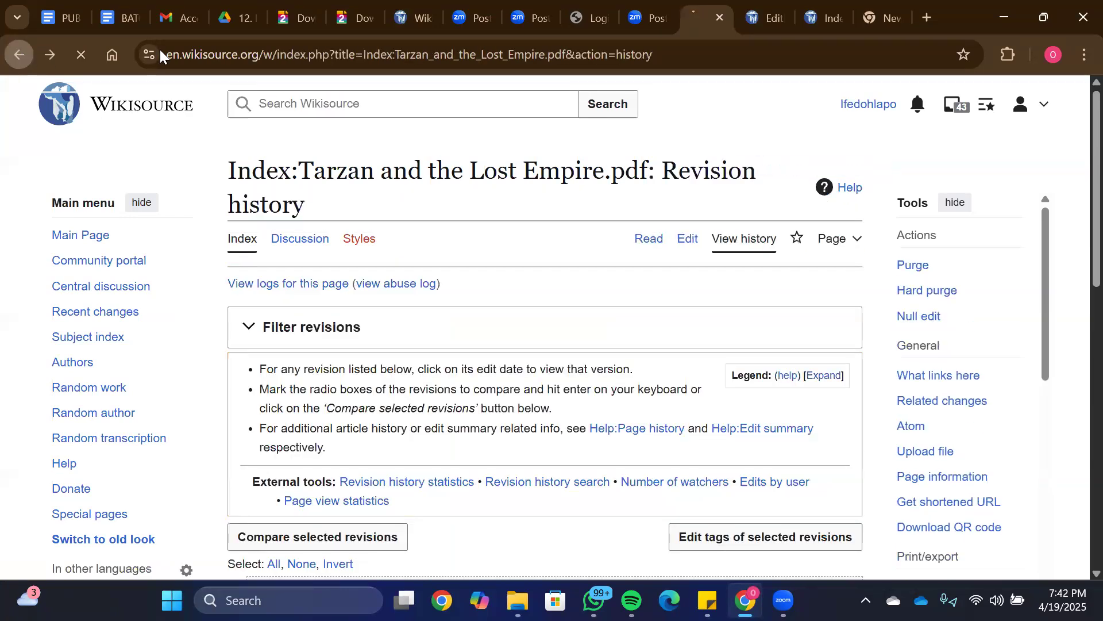
Step: Open the signed-in account's contributions and go from there to the index page for 10th August 1957 Southern Nigeria Defender.pdf
click(1035, 107)
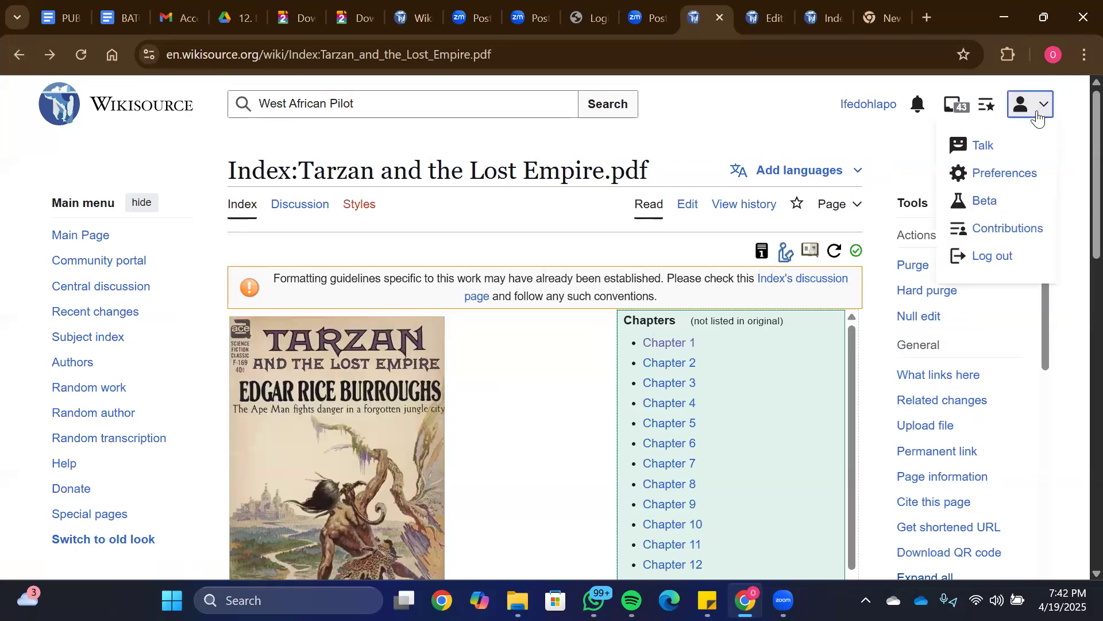
click(1020, 235)
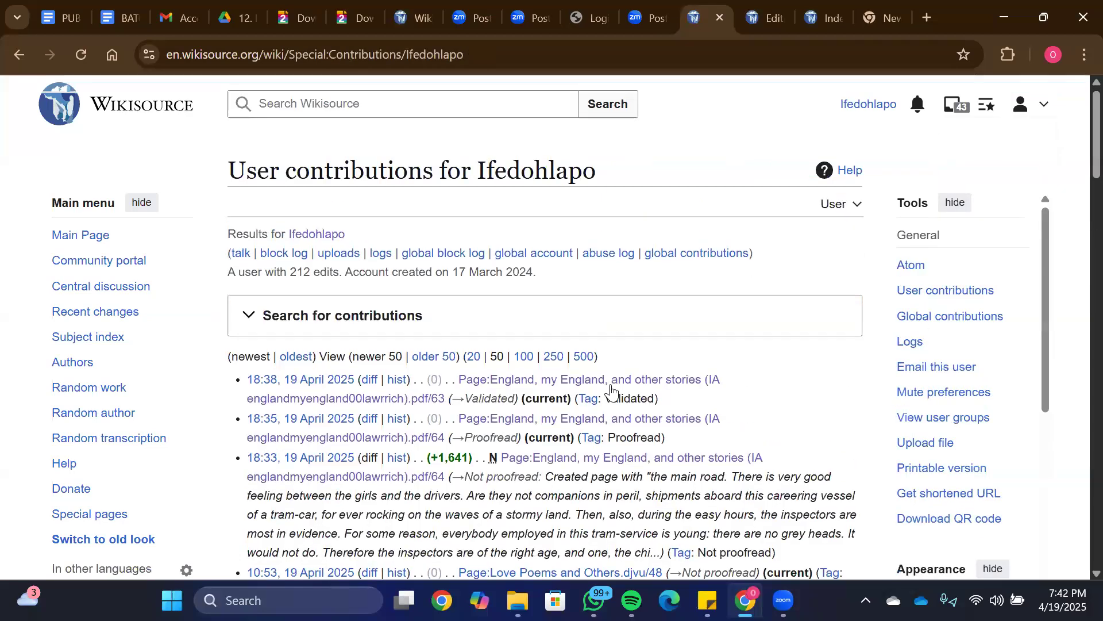
scroll(1078, 172, down, 2)
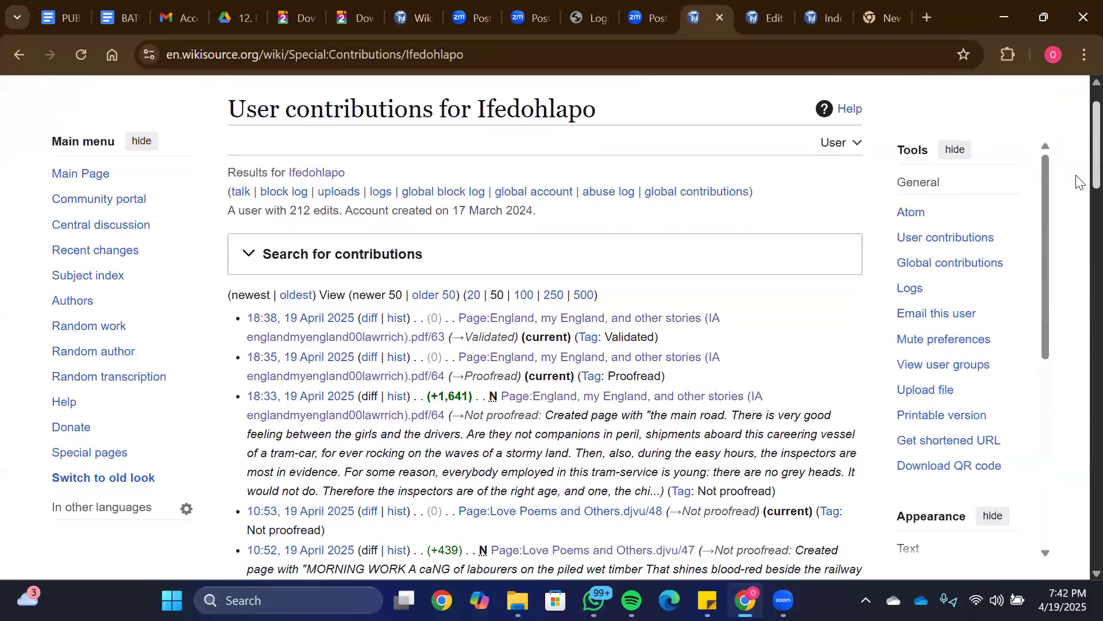
scroll(1078, 186, down, 10)
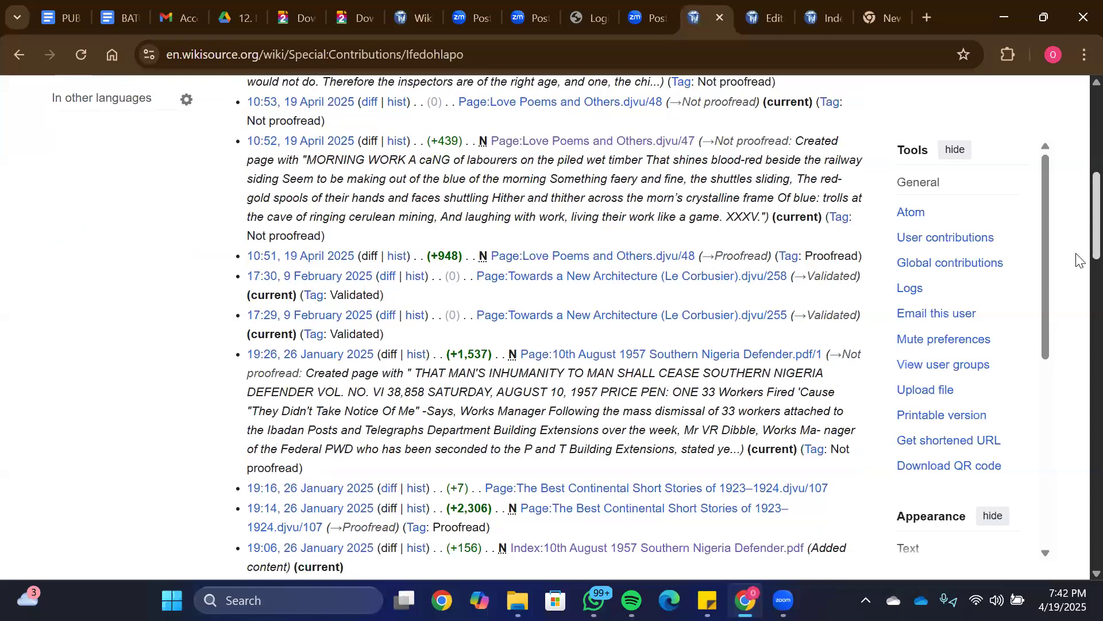
scroll(1077, 298, down, 1)
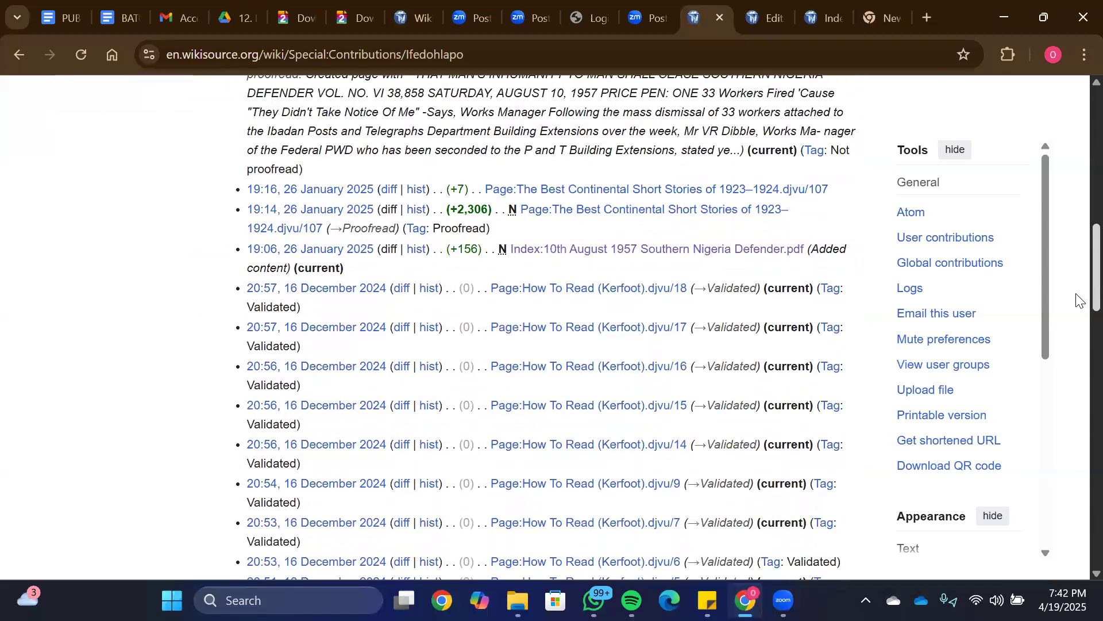
click(714, 252)
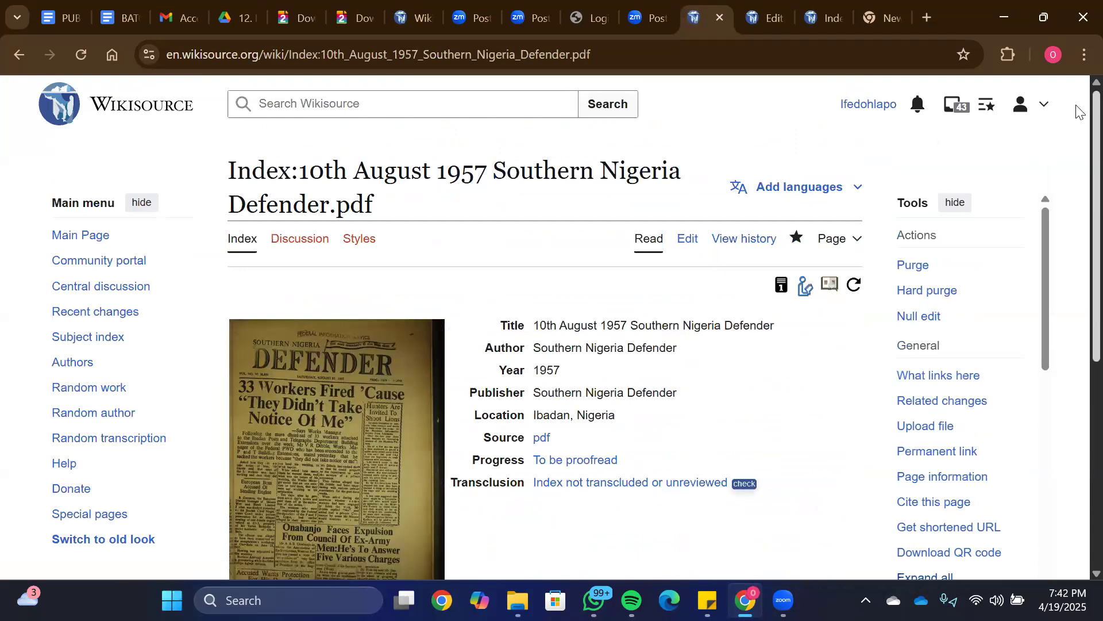
Step: Examine the Southern Nigeria Defender index page's metadata, progress, transclusion status and page list
scroll(1076, 165, down, 4)
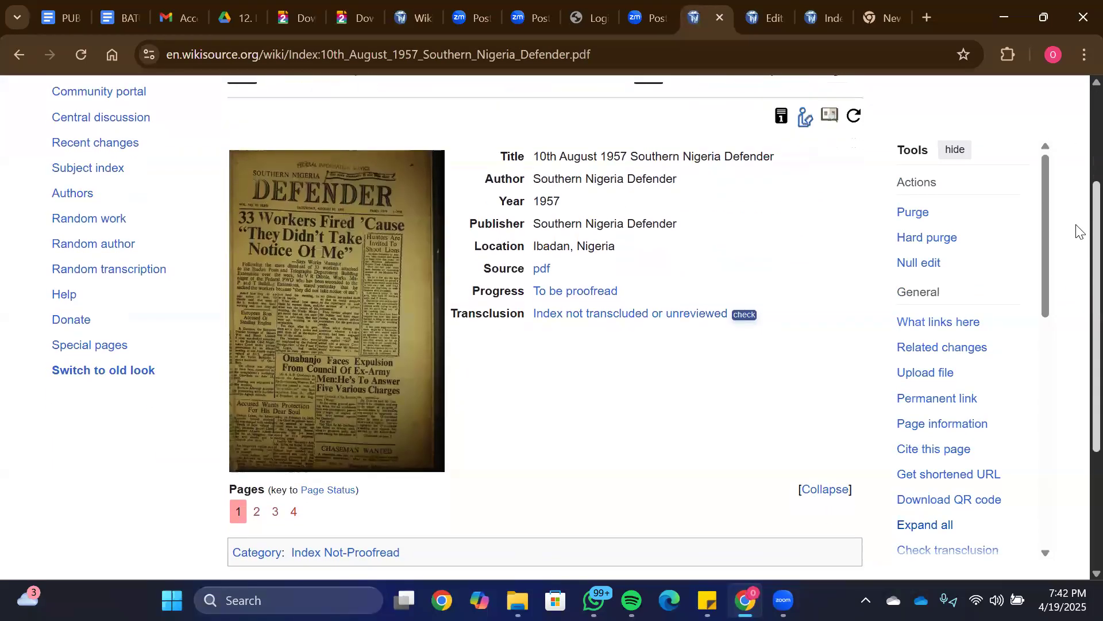
scroll(1077, 242, up, 4)
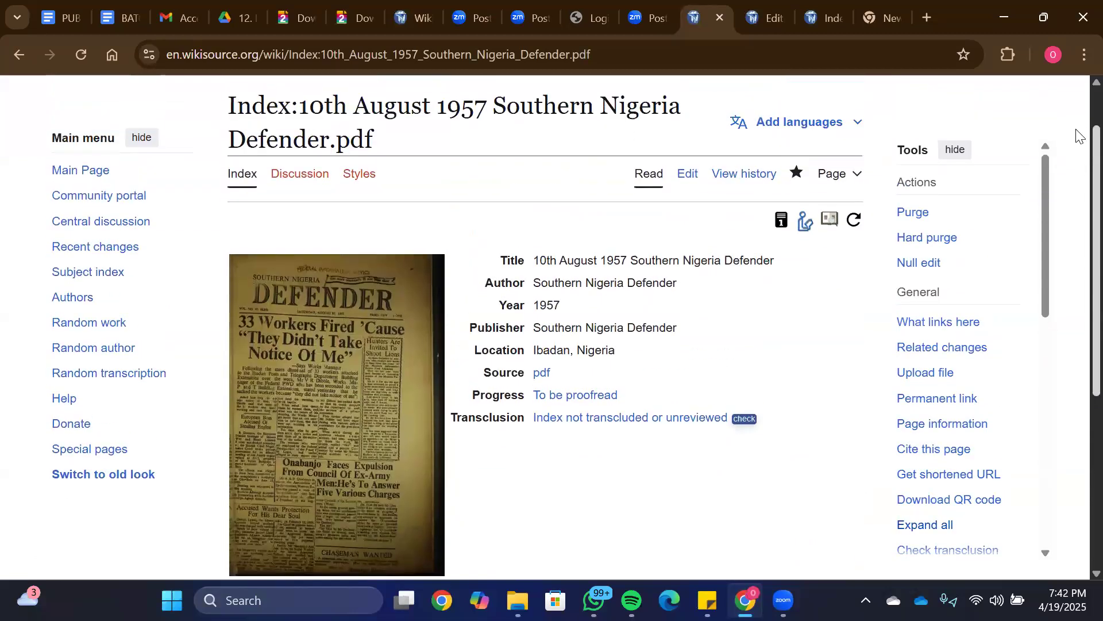
drag(1077, 135, 1076, 136)
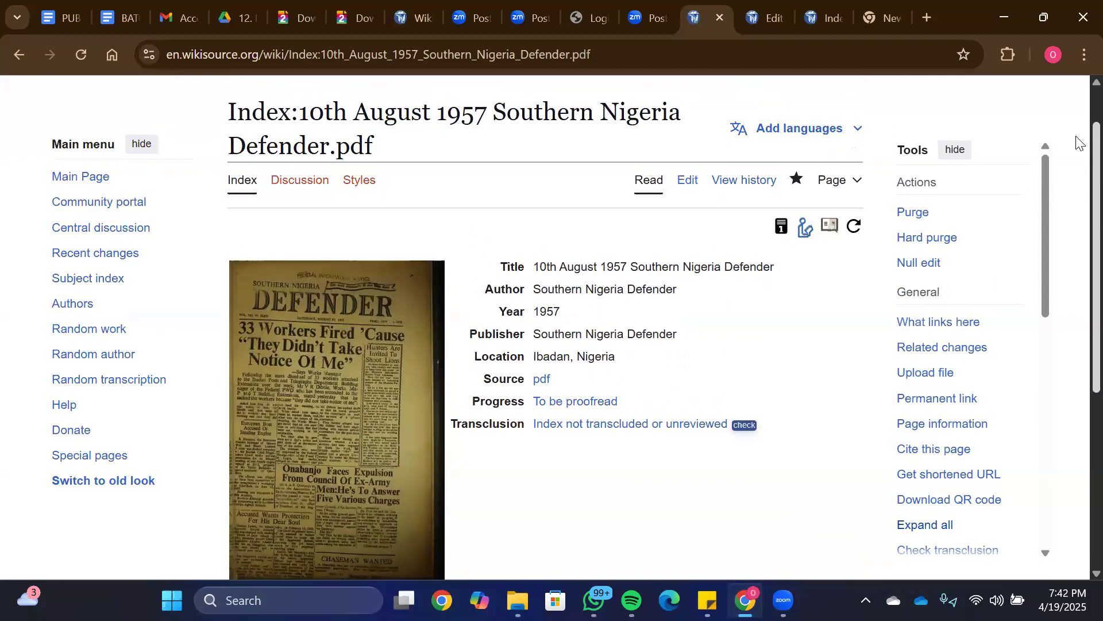
scroll(1077, 118, up, 1)
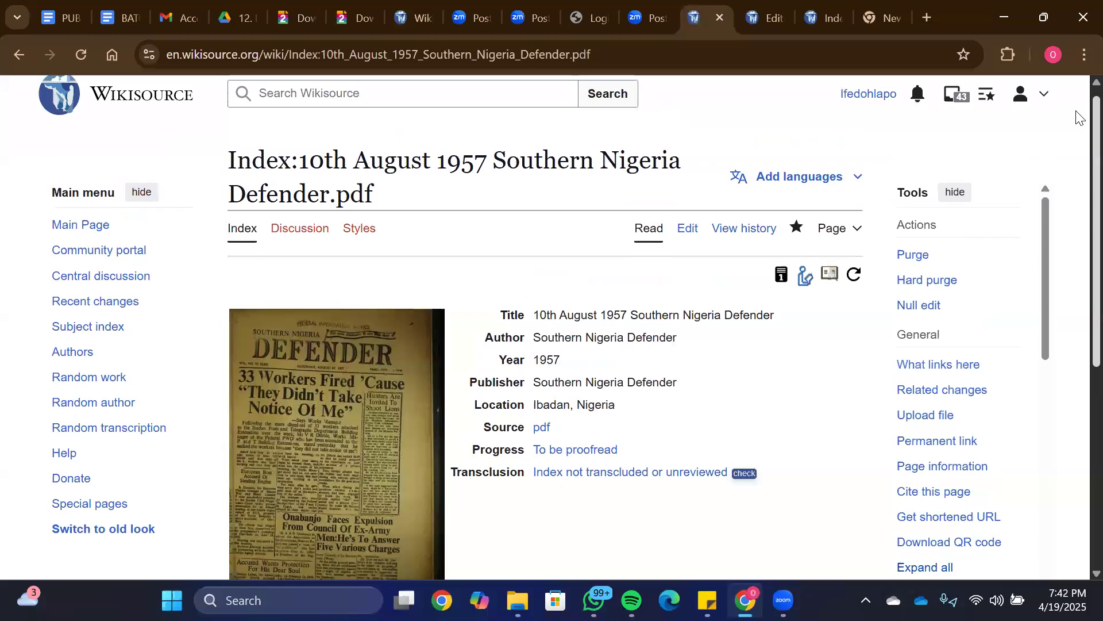
drag(1076, 109, 1076, 109)
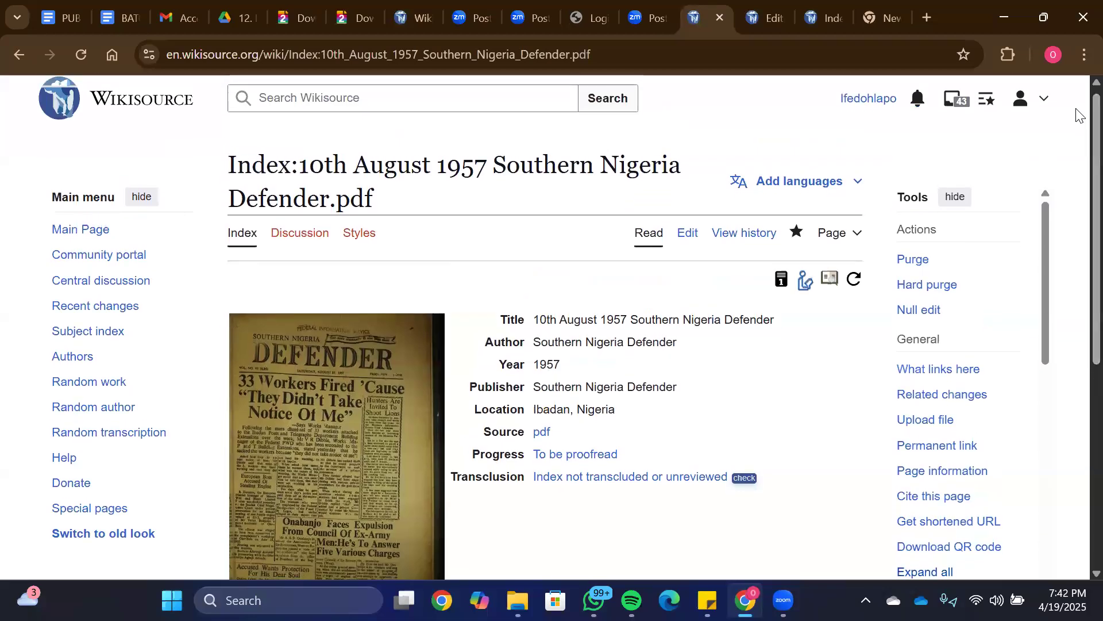
drag(1077, 123, 1076, 274)
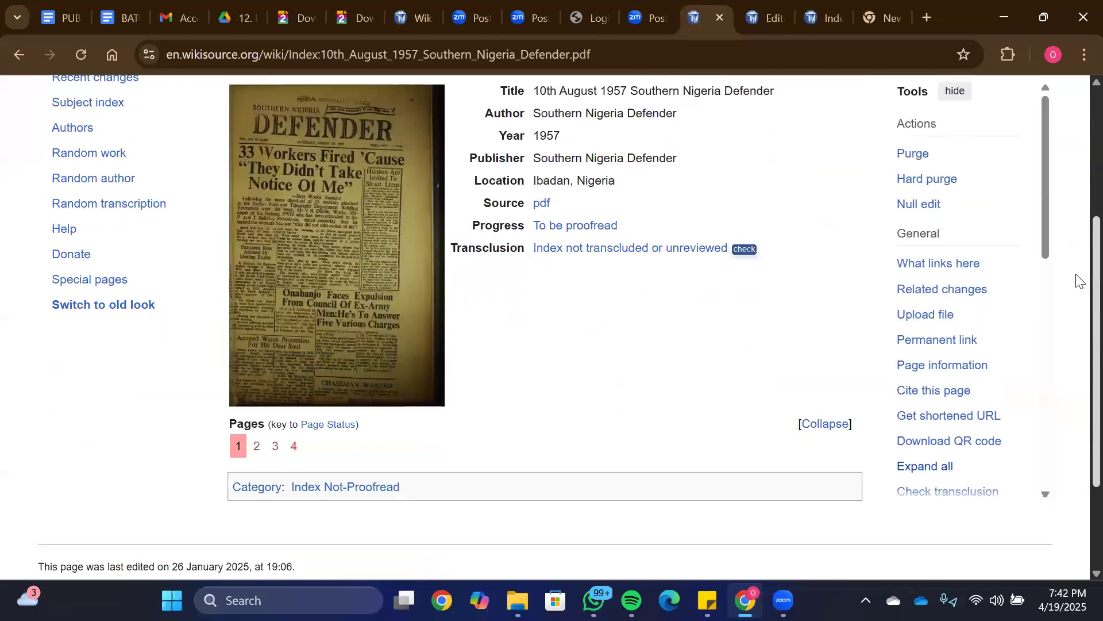
scroll(1076, 282, down, 1)
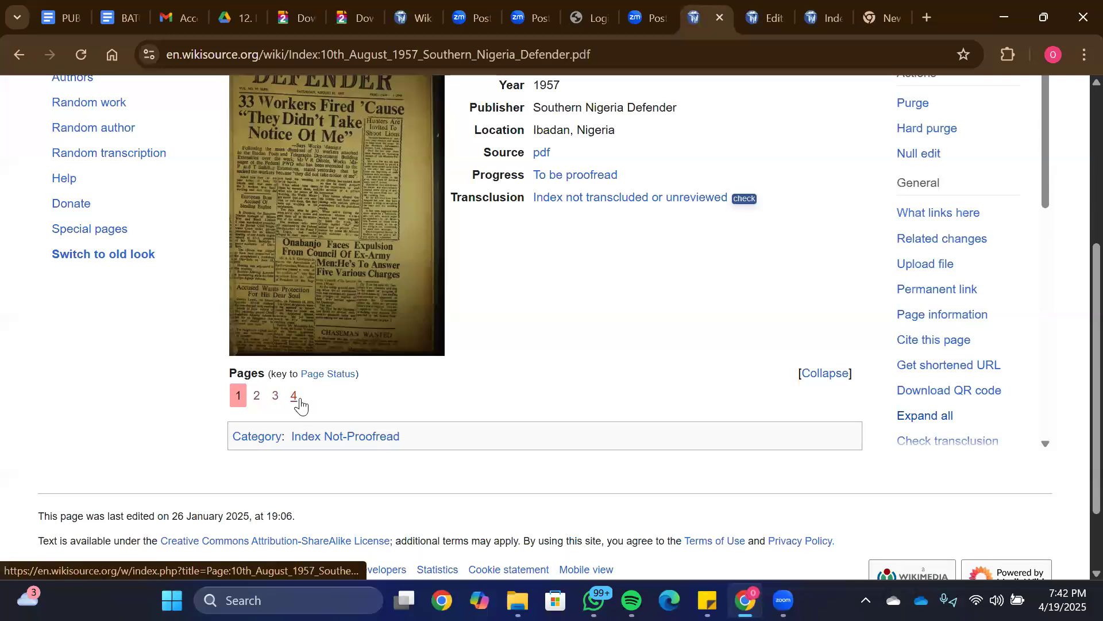
Step: View page 1 of the Southern Nigeria Defender with its transcribed text beside the scan, and return to the index
click(237, 395)
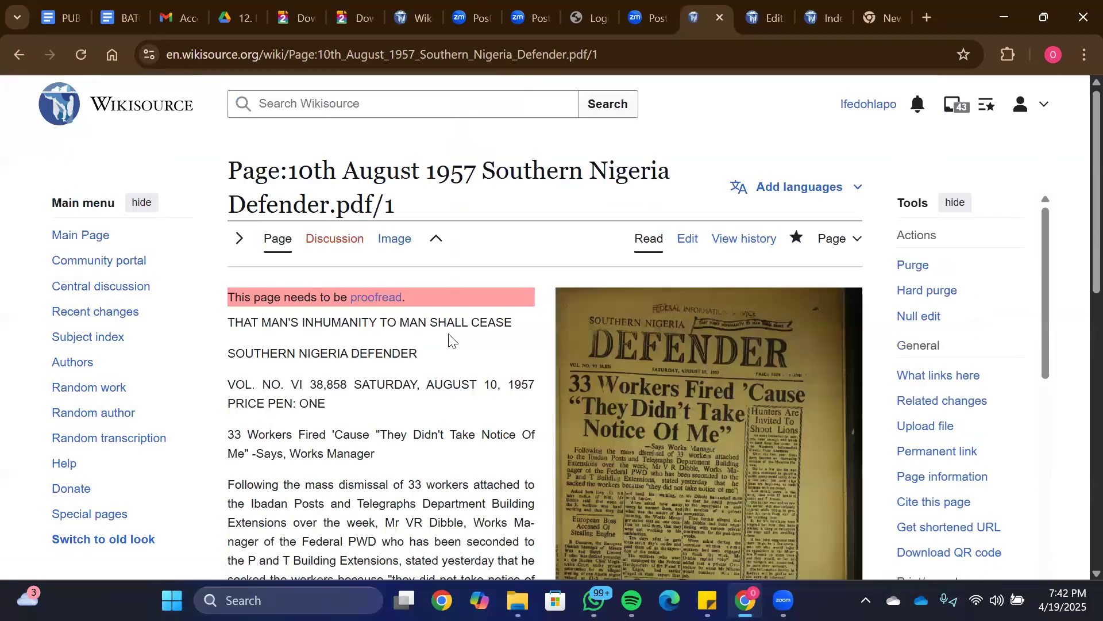
scroll(1078, 281, down, 2)
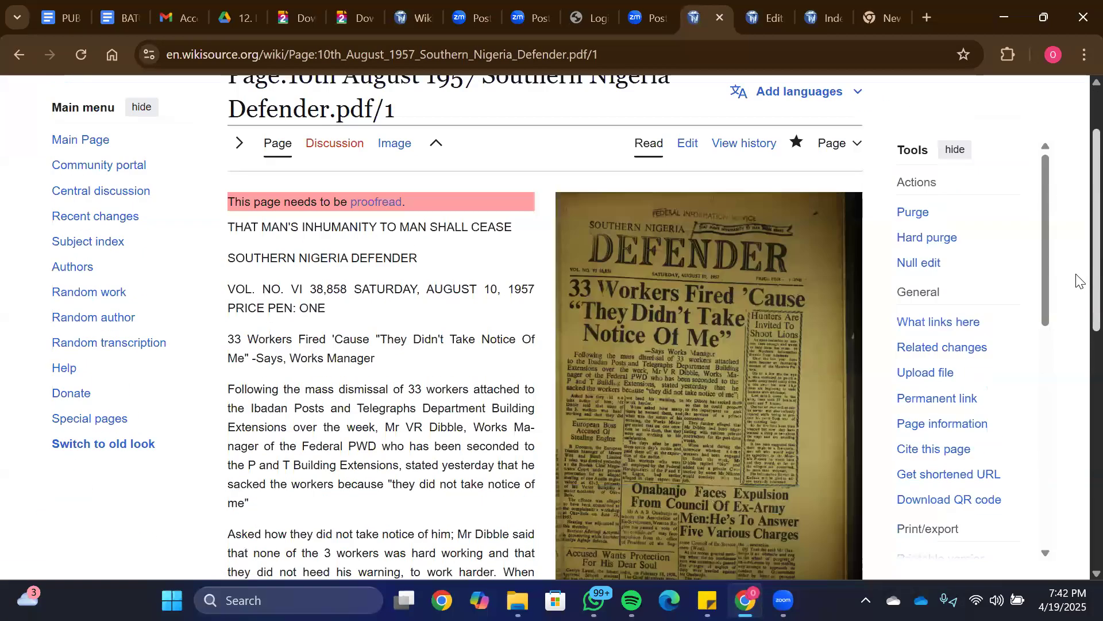
scroll(1078, 281, down, 5)
scroll(1076, 167, up, 7)
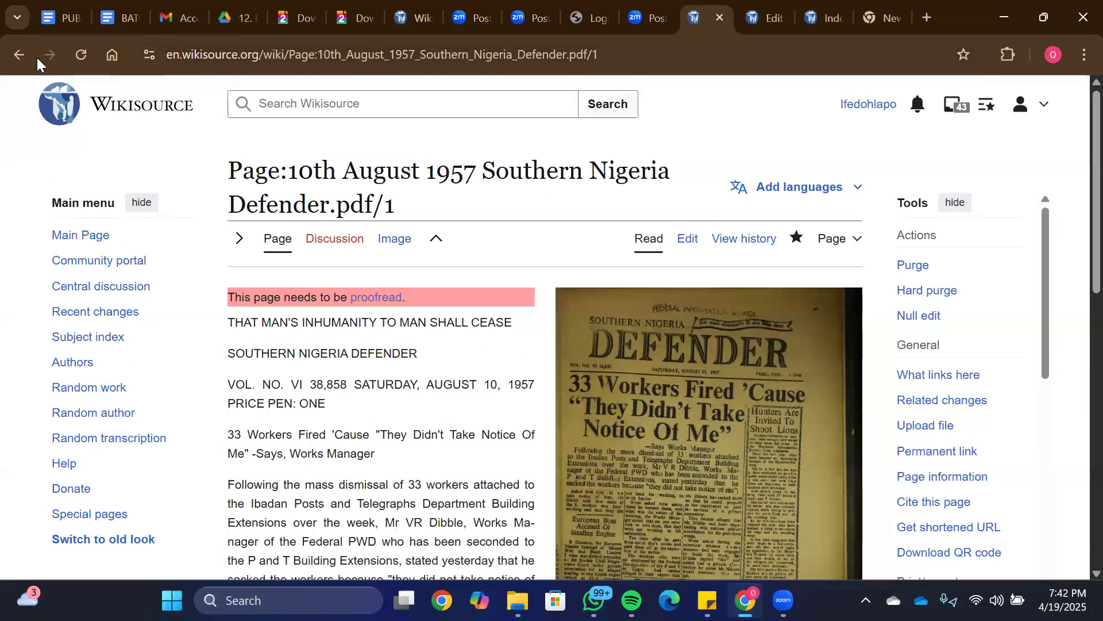
click(19, 55)
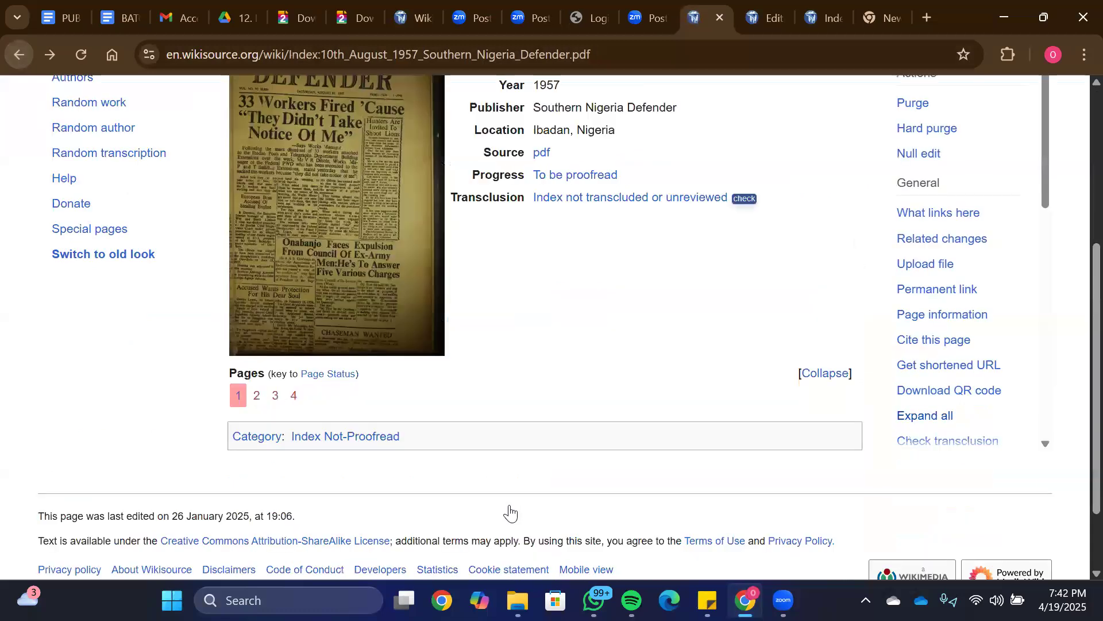
Step: View the creation form for page 2 of the Southern Nigeria Defender and return to the index
click(257, 395)
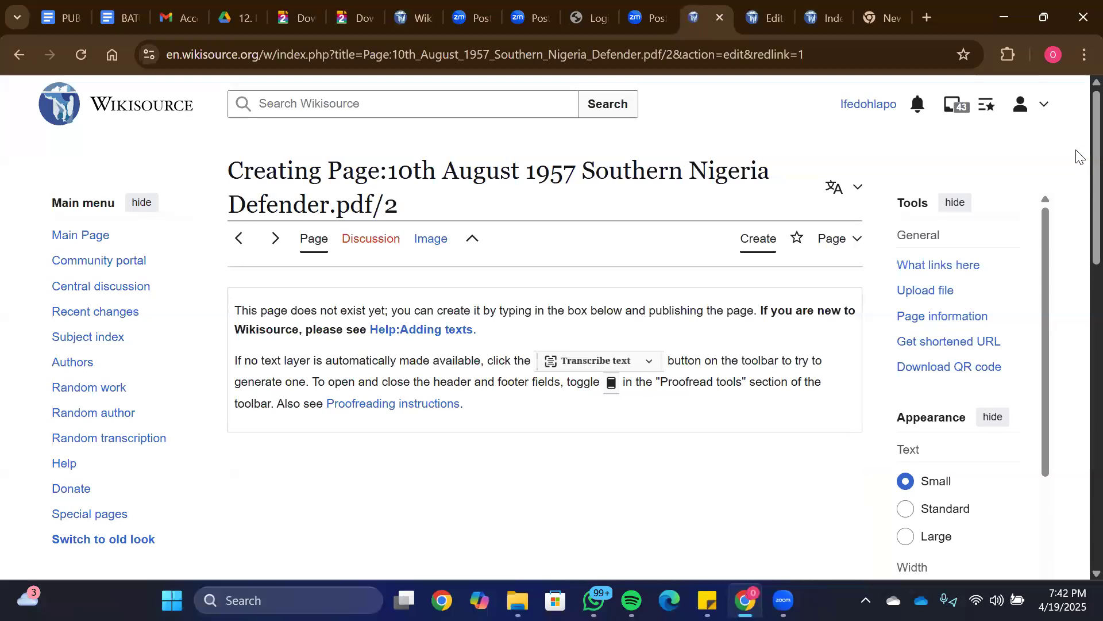
scroll(1076, 285, down, 5)
scroll(1077, 167, up, 6)
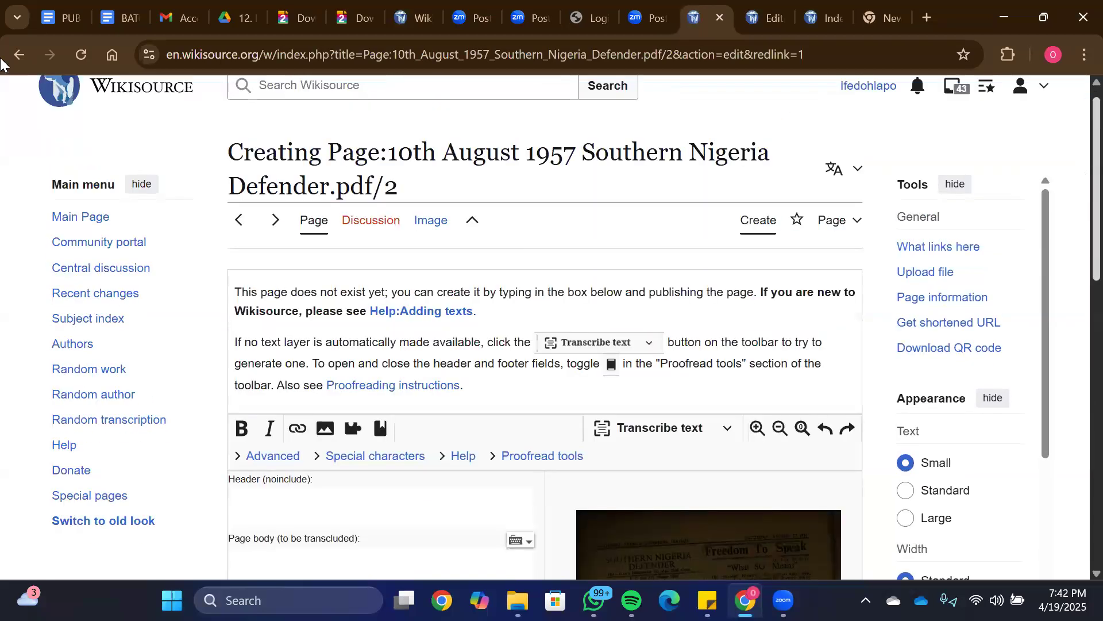
click(15, 56)
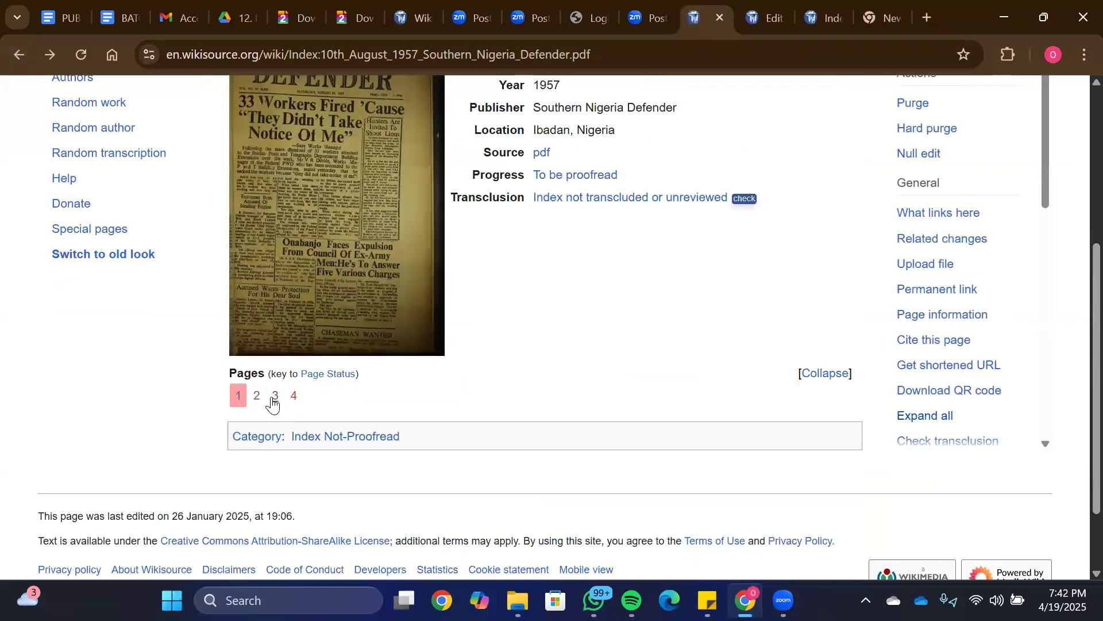
Step: Open the creation form for page 3 of the Southern Nigeria Defender and enlarge its scan to readable size
click(274, 396)
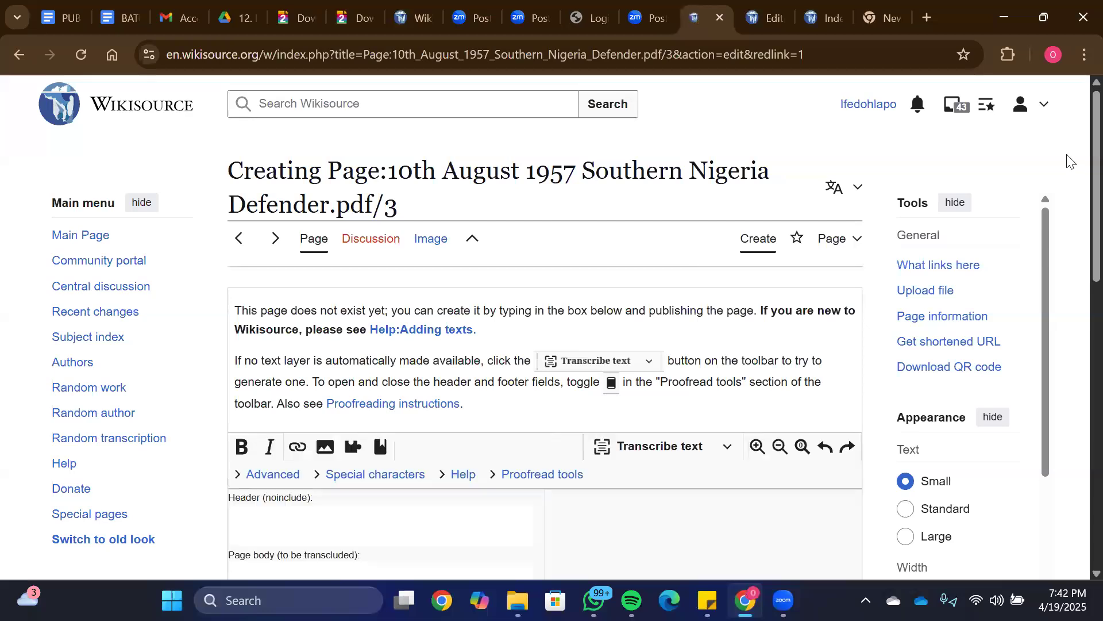
scroll(1076, 281, down, 5)
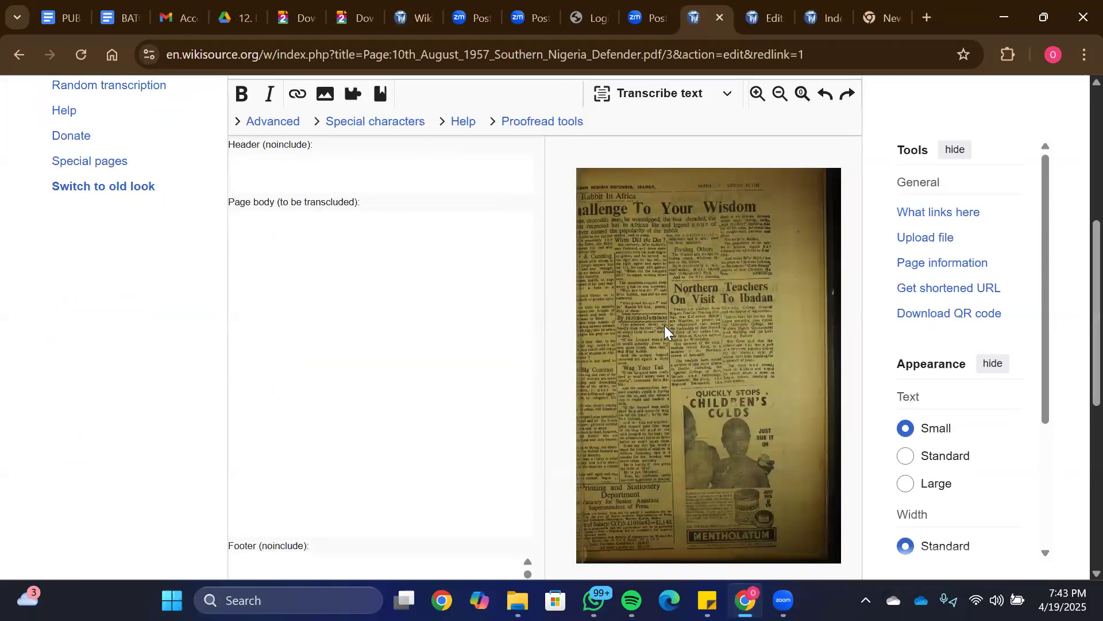
scroll(664, 325, up, 1)
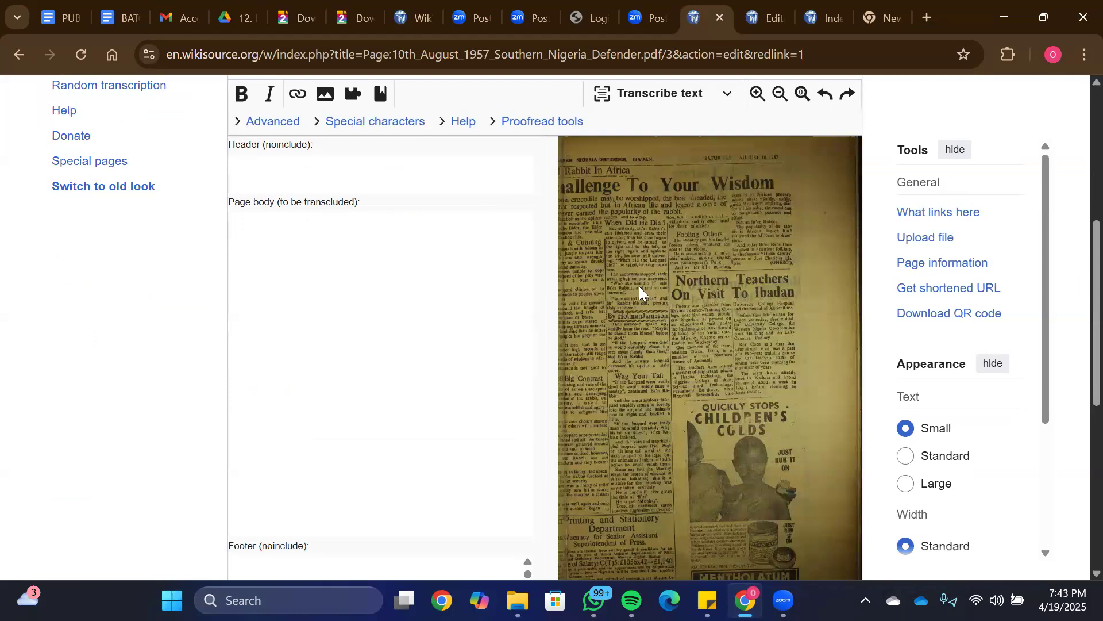
scroll(638, 286, up, 5)
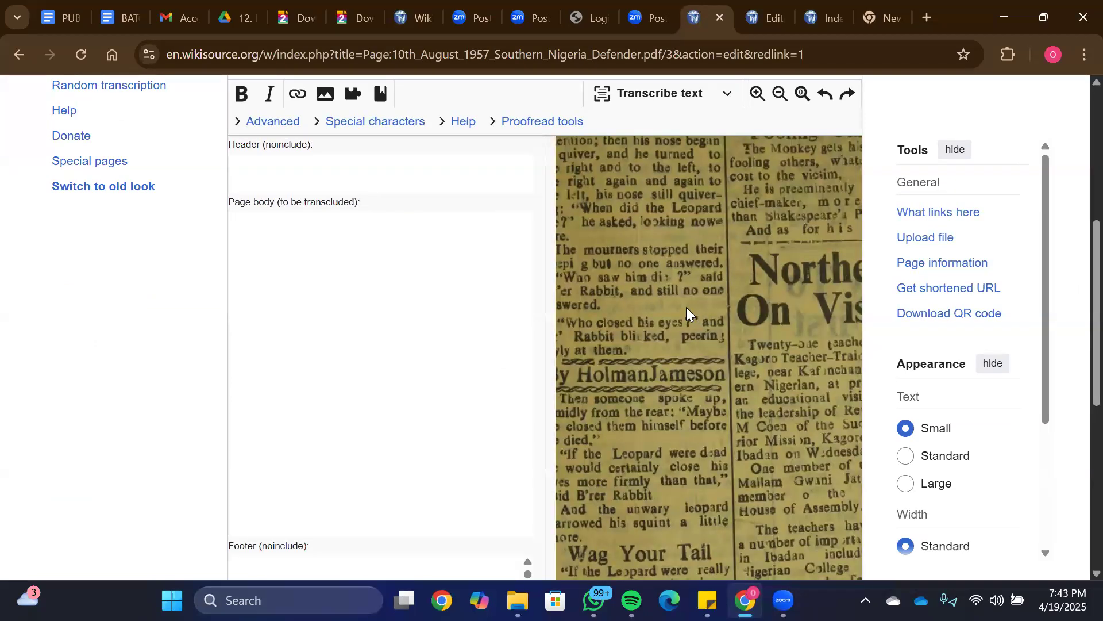
Step: Inspect the article columns in the page 3 scan at different magnifications and zoom out to the whole newspaper page
drag(686, 307, 883, 351)
scroll(796, 505, down, 6)
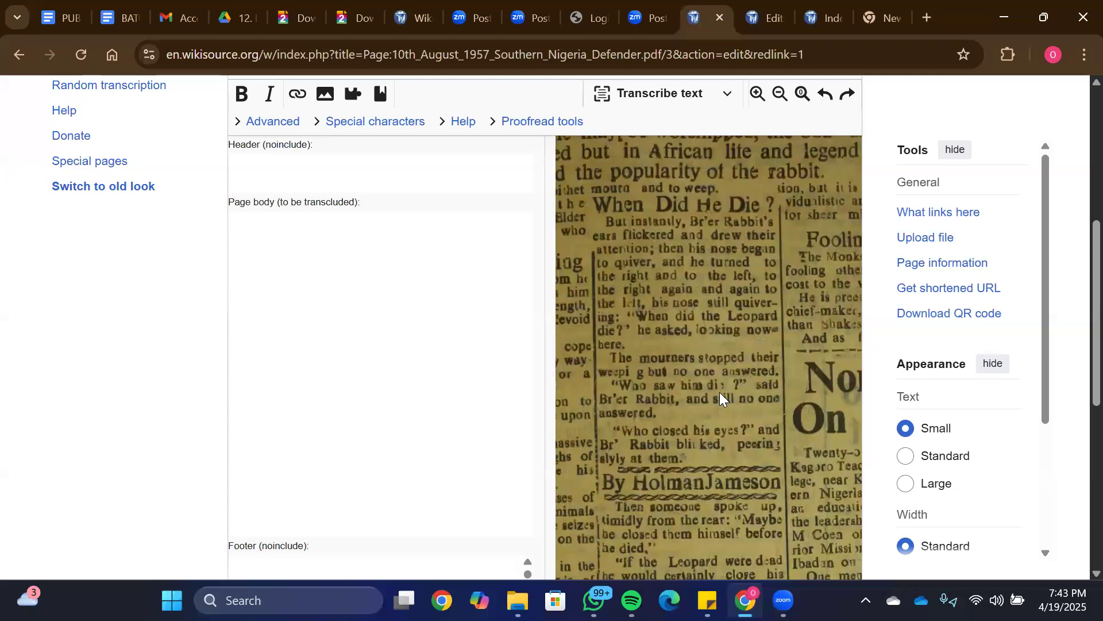
scroll(617, 292, up, 4)
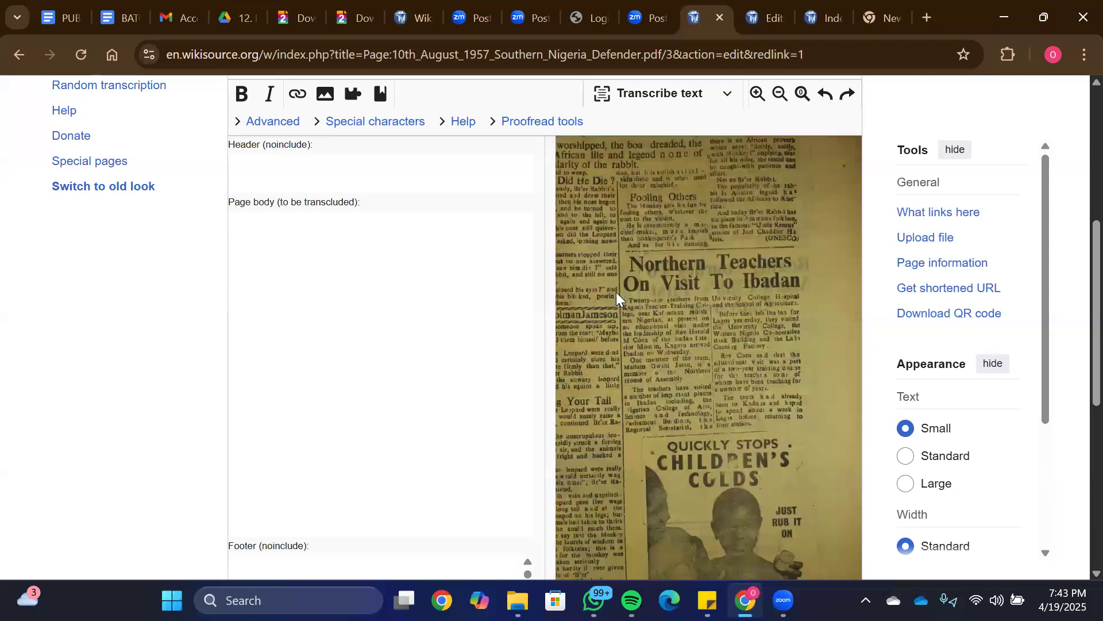
scroll(616, 292, down, 3)
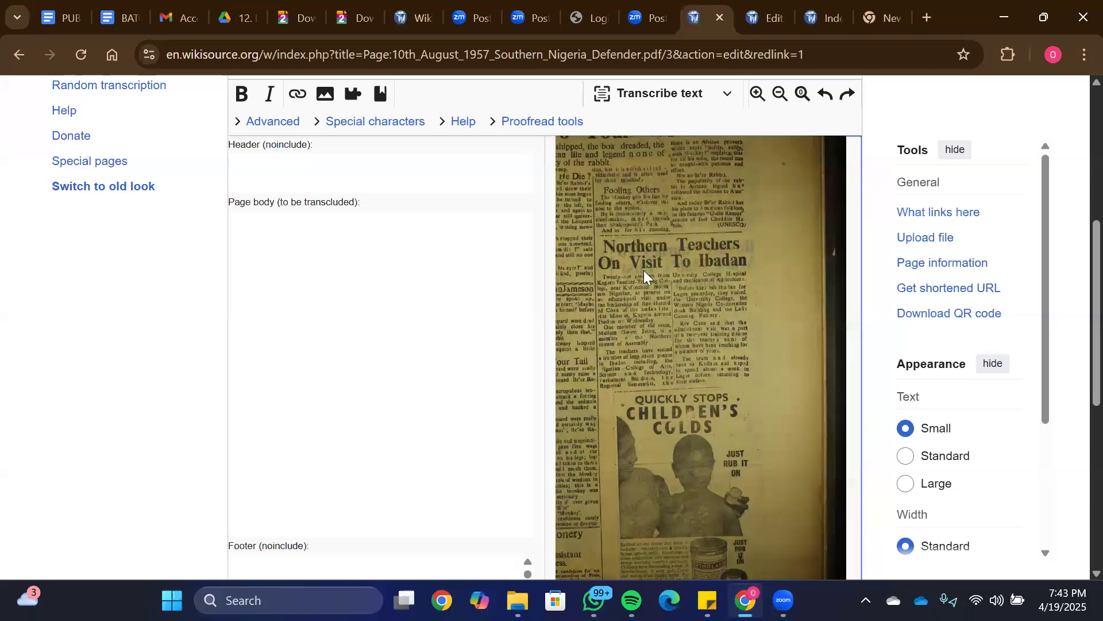
scroll(653, 292, down, 3)
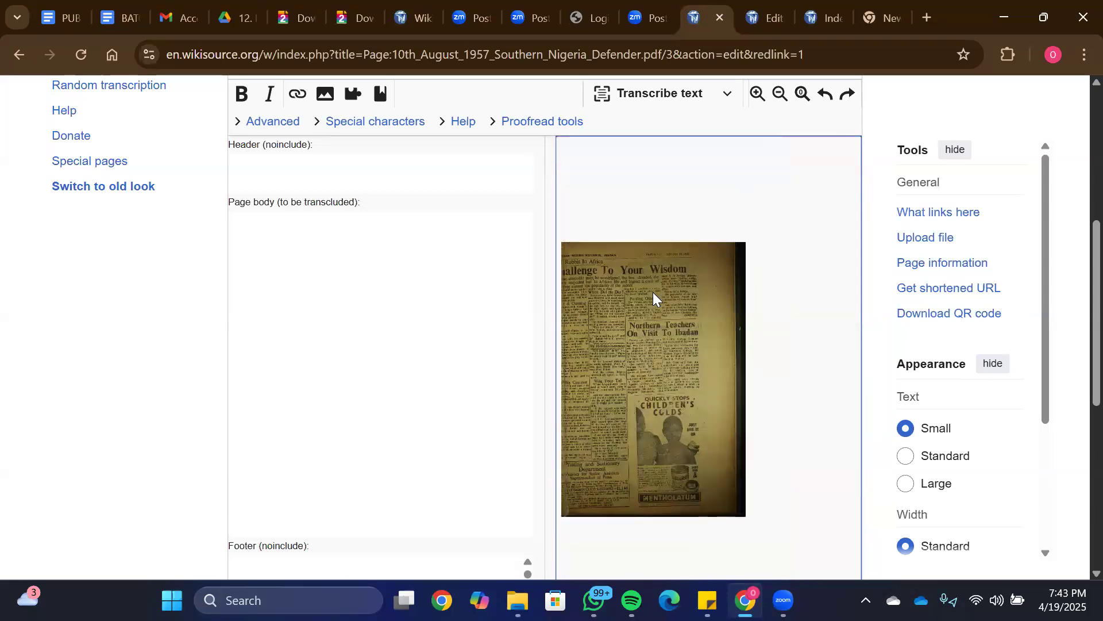
drag(653, 292, 694, 239)
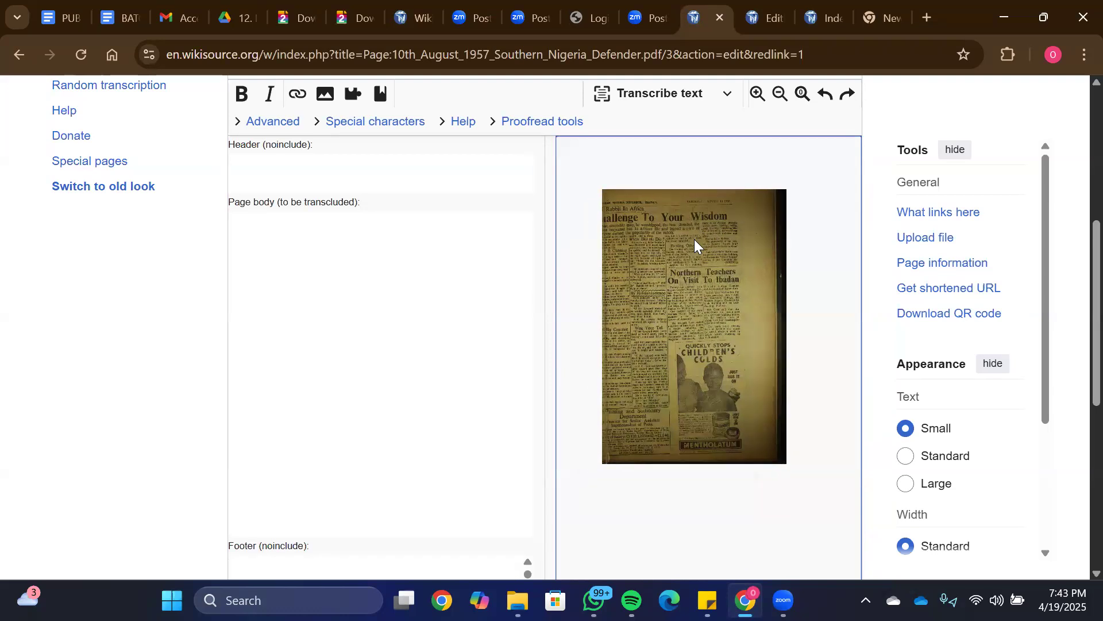
scroll(694, 239, up, 3)
scroll(694, 239, down, 3)
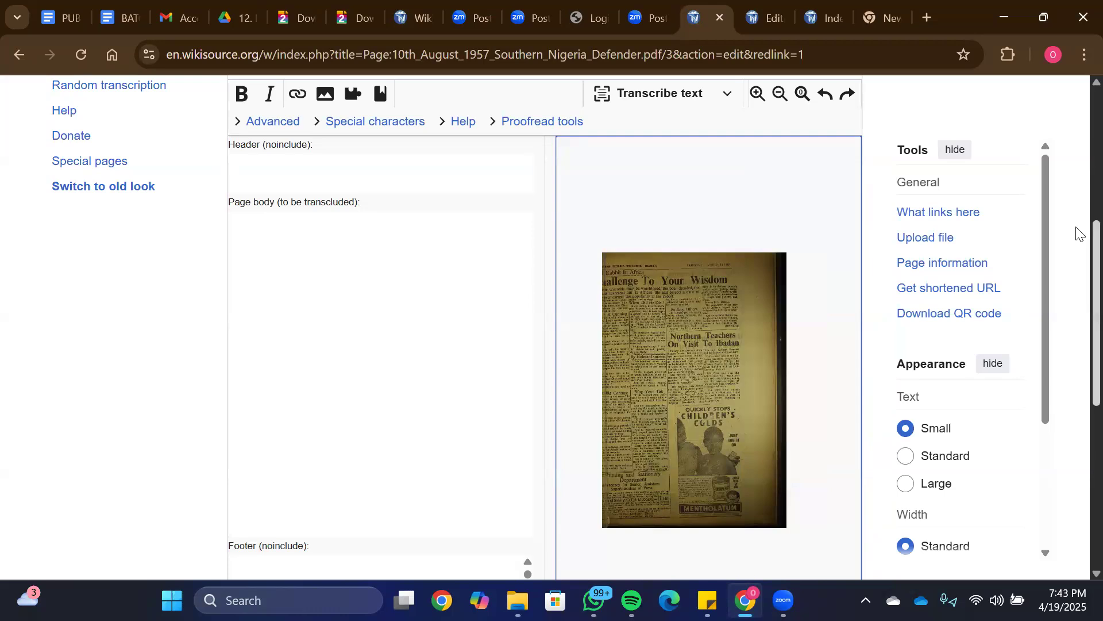
scroll(1080, 95, up, 6)
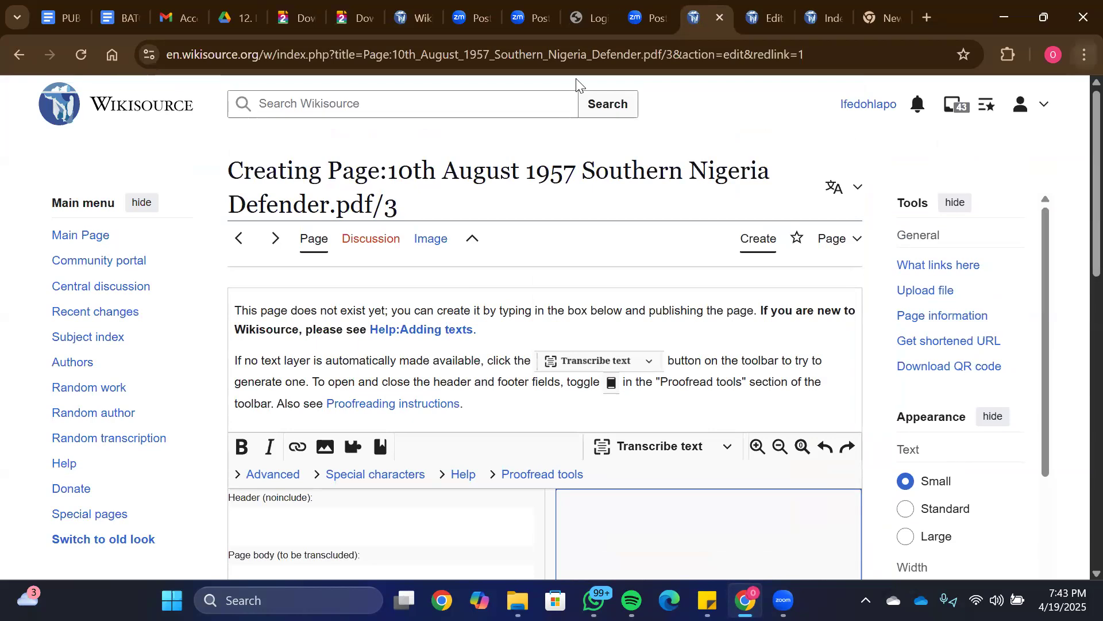
scroll(1078, 173, down, 1)
scroll(1078, 219, up, 1)
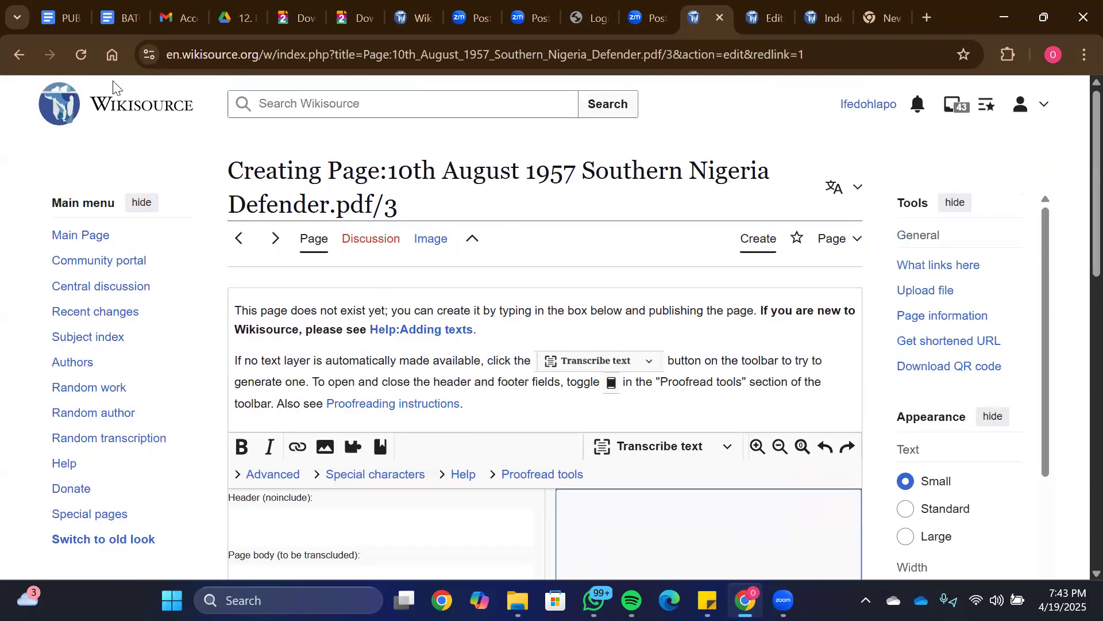
Step: Search the web for "wiki commons" in the empty browser tab and open the Wikimedia Commons main page
click(875, 19)
click(820, 19)
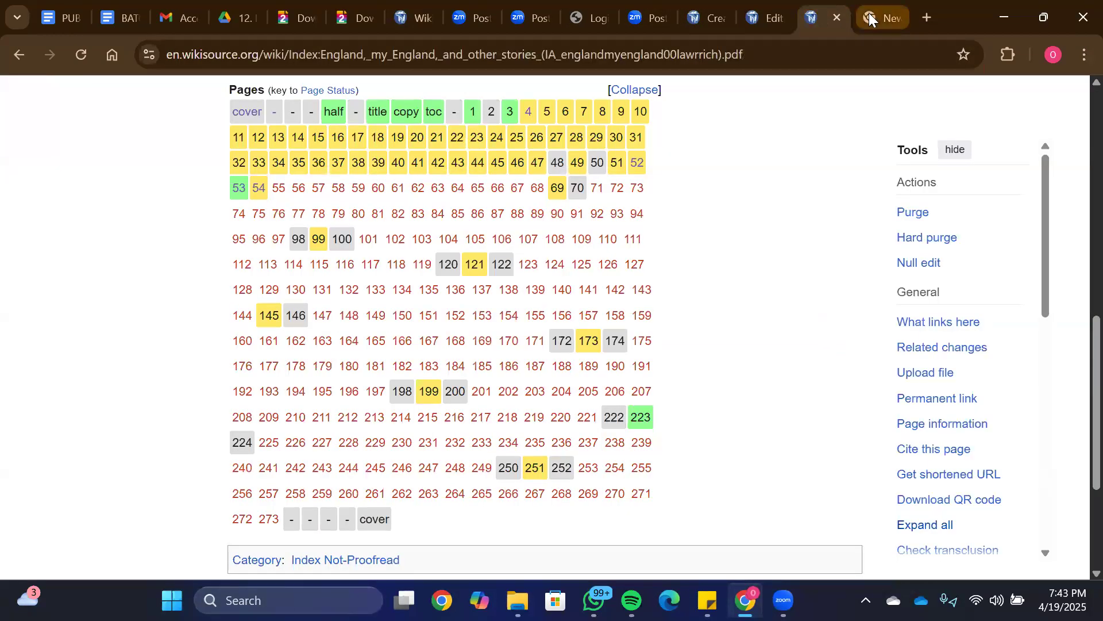
click(869, 12)
click(418, 50)
text(wiki)
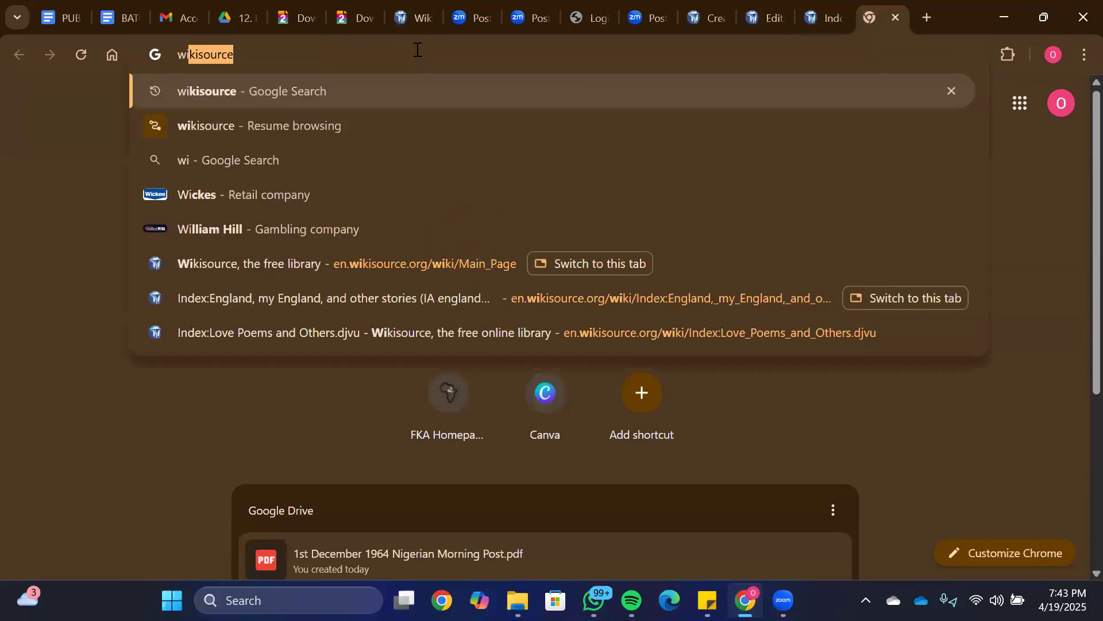
text( como)
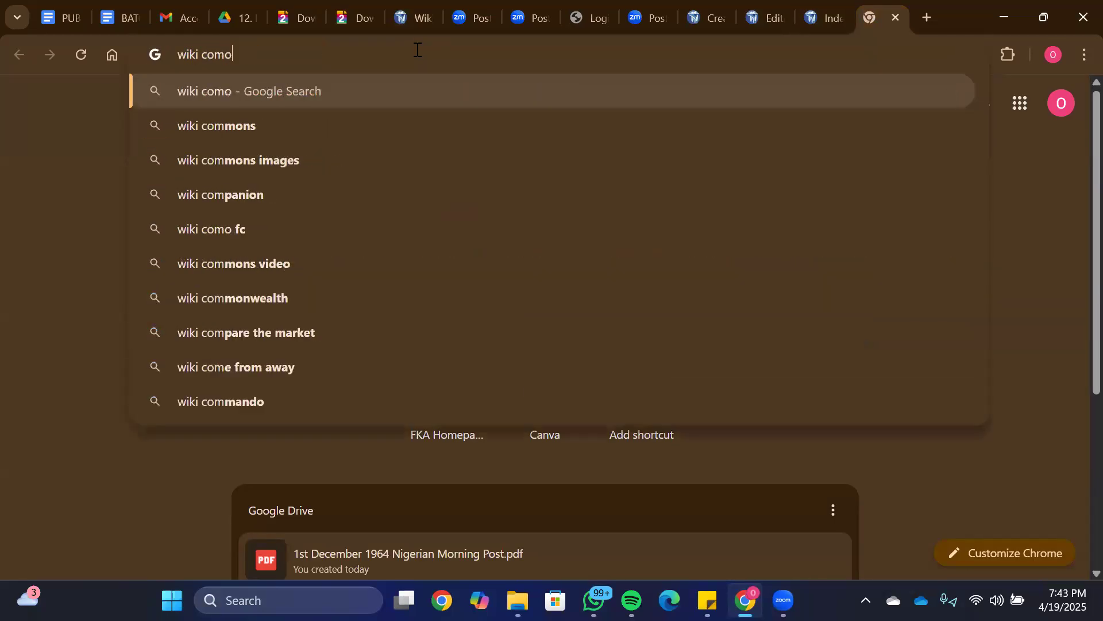
key(BackSpace)
text(mons)
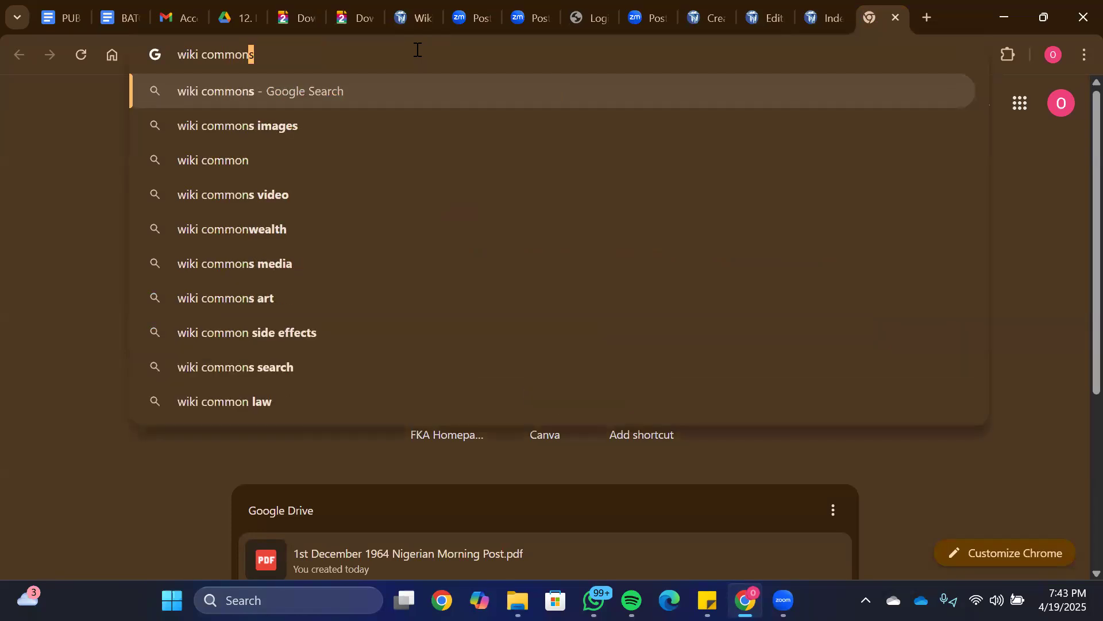
key(Return)
click(216, 279)
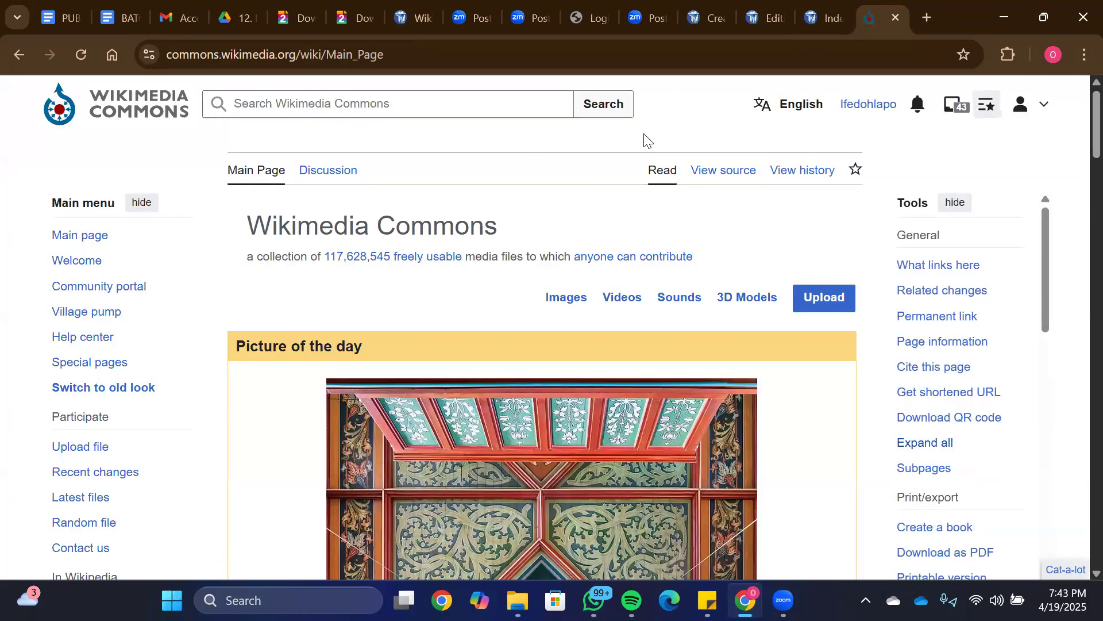
Step: Search Commons for "PD Nigeria", open the "PD Nigeria - Books" category and skim its contents
click(510, 104)
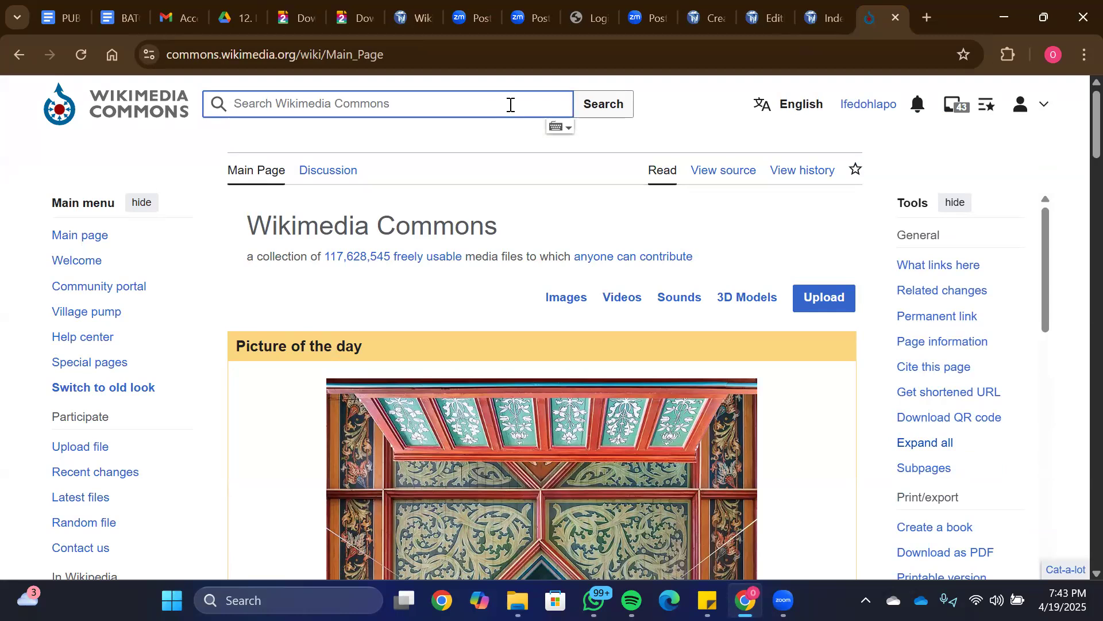
text(PD Nigeria)
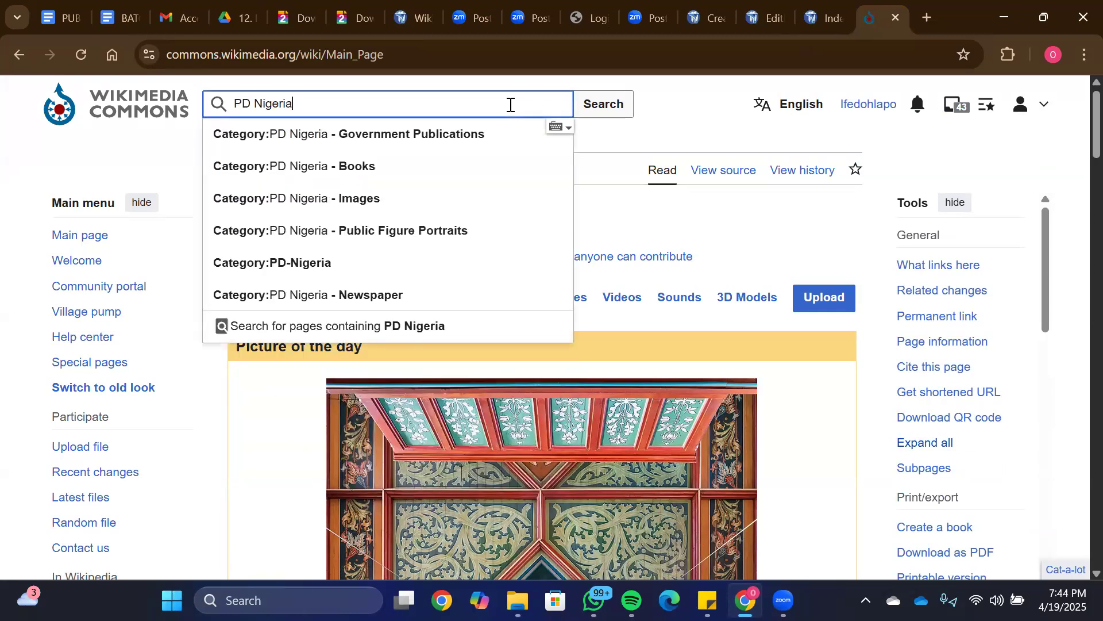
click(376, 166)
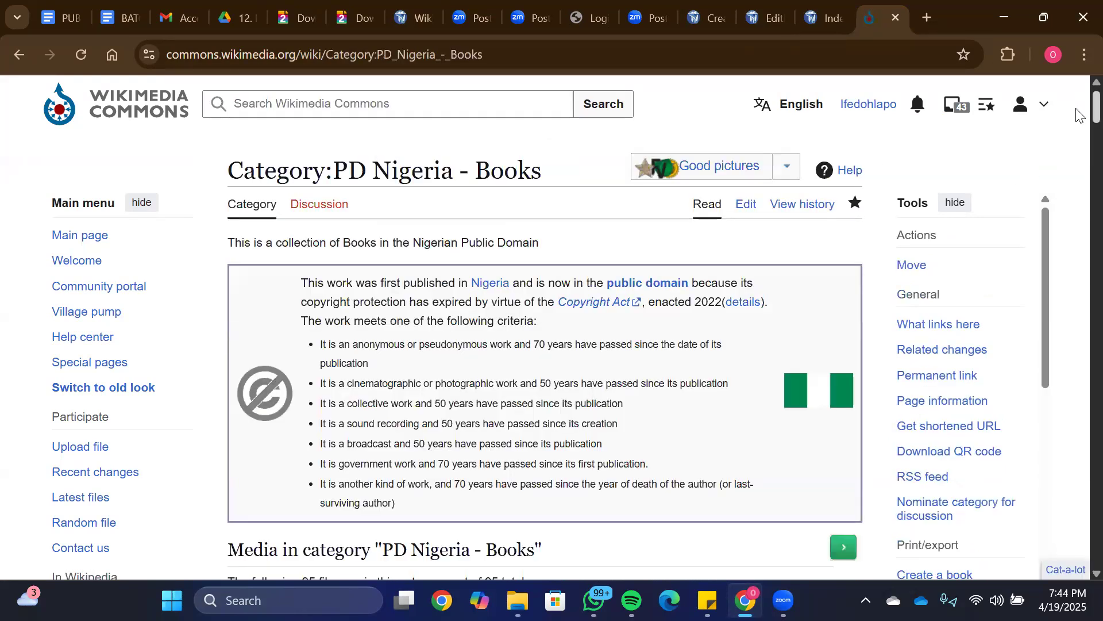
scroll(1079, 152, down, 10)
scroll(566, 136, up, 10)
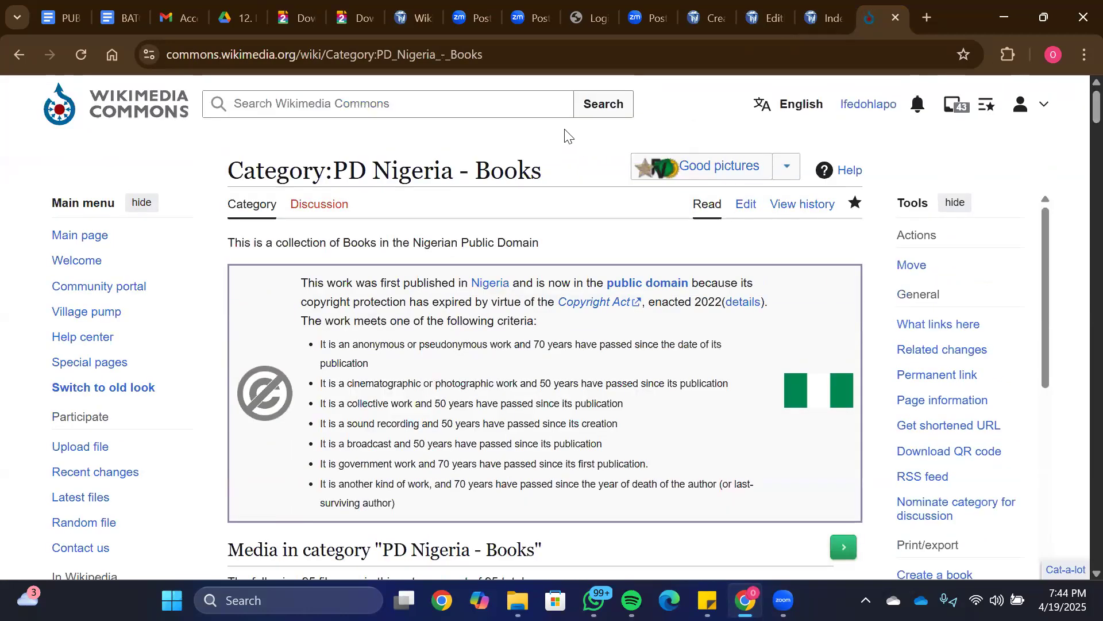
Step: Search Commons for "PD Nigeria" again and open the "PD Nigeria - Newspaper" category
click(505, 104)
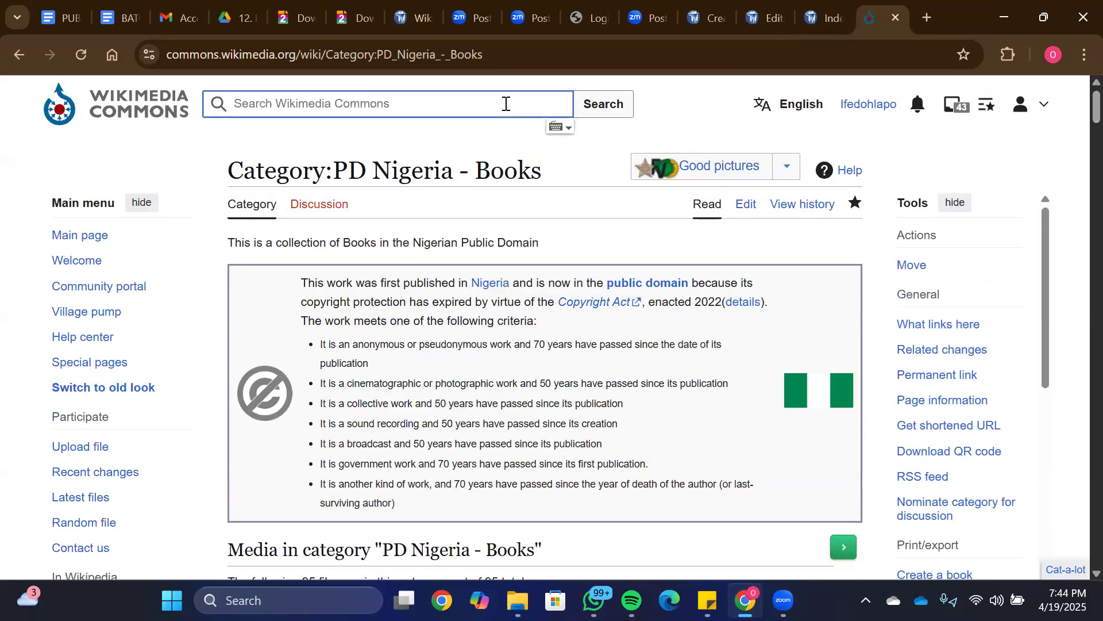
text(PD Nigeri)
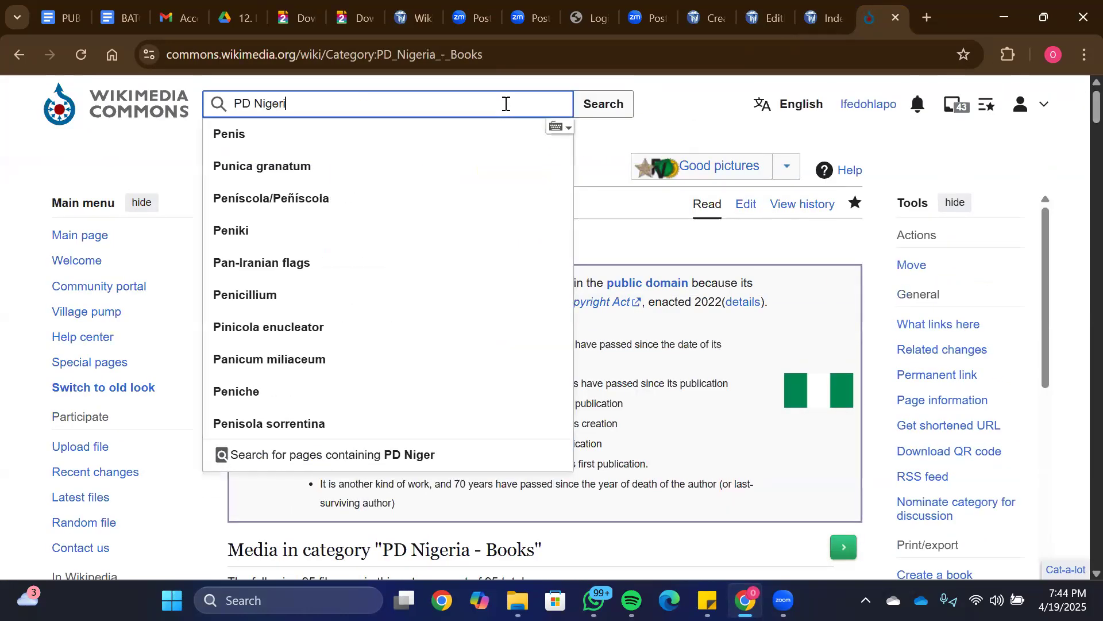
text(a)
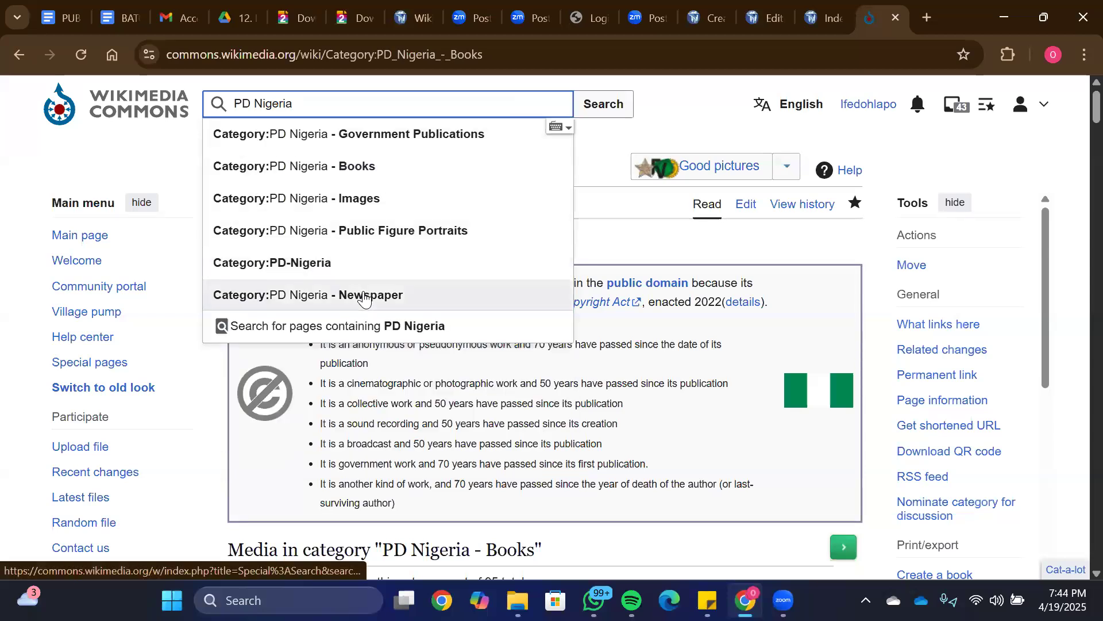
click(364, 296)
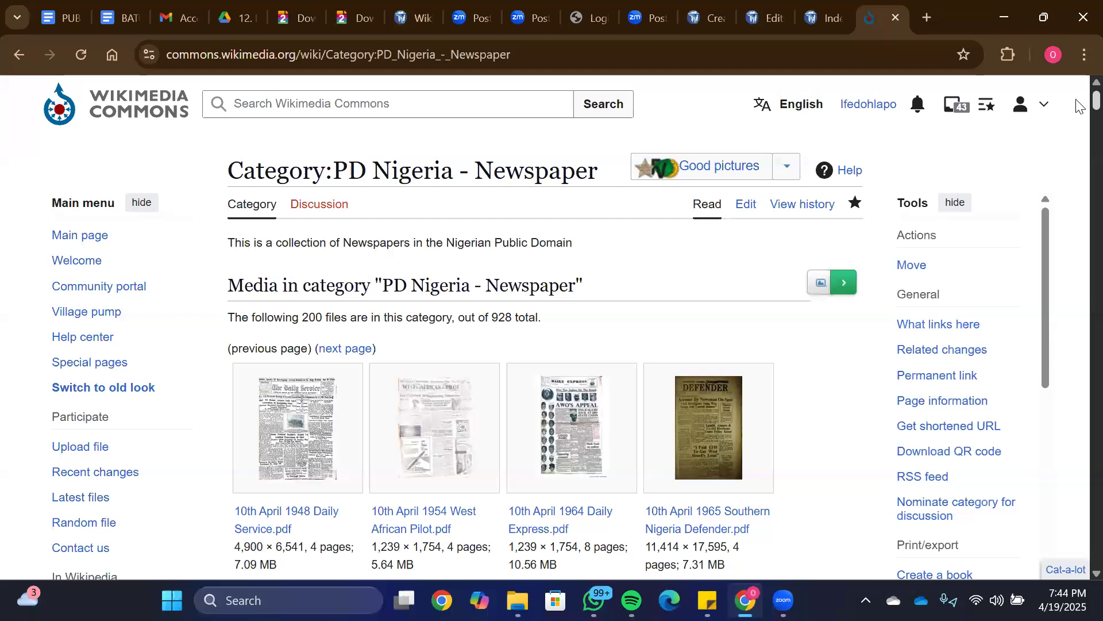
Step: Browse the newspaper category, open the file "10th February 1960 Daily Times.pdf" and look over its preview and file details
scroll(1078, 115, down, 10)
scroll(1079, 127, up, 4)
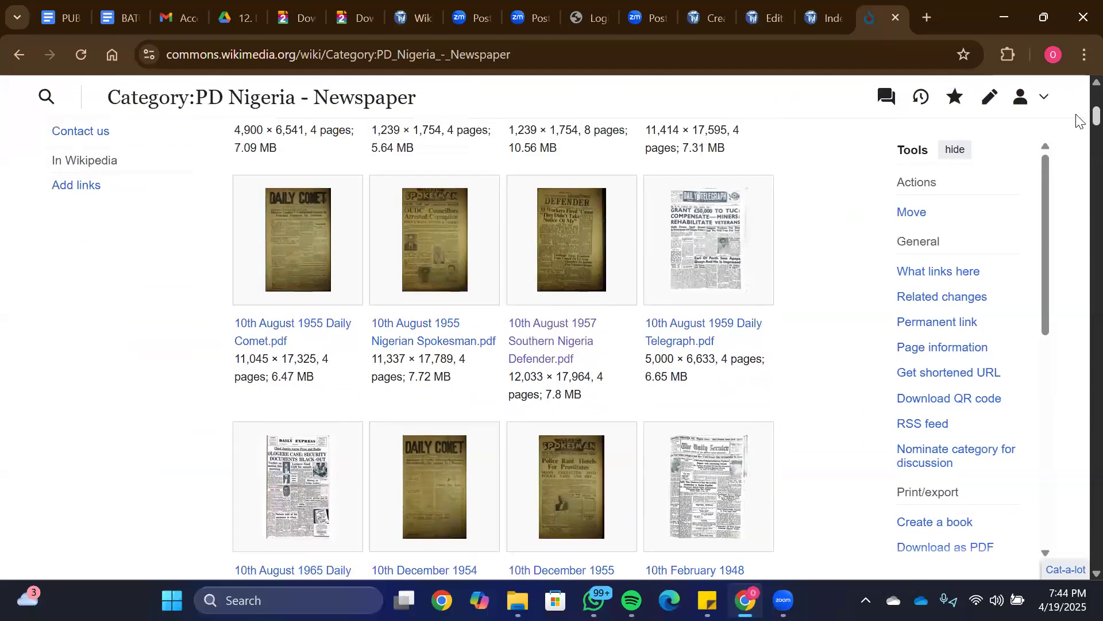
scroll(1078, 128, down, 4)
scroll(1078, 131, down, 2)
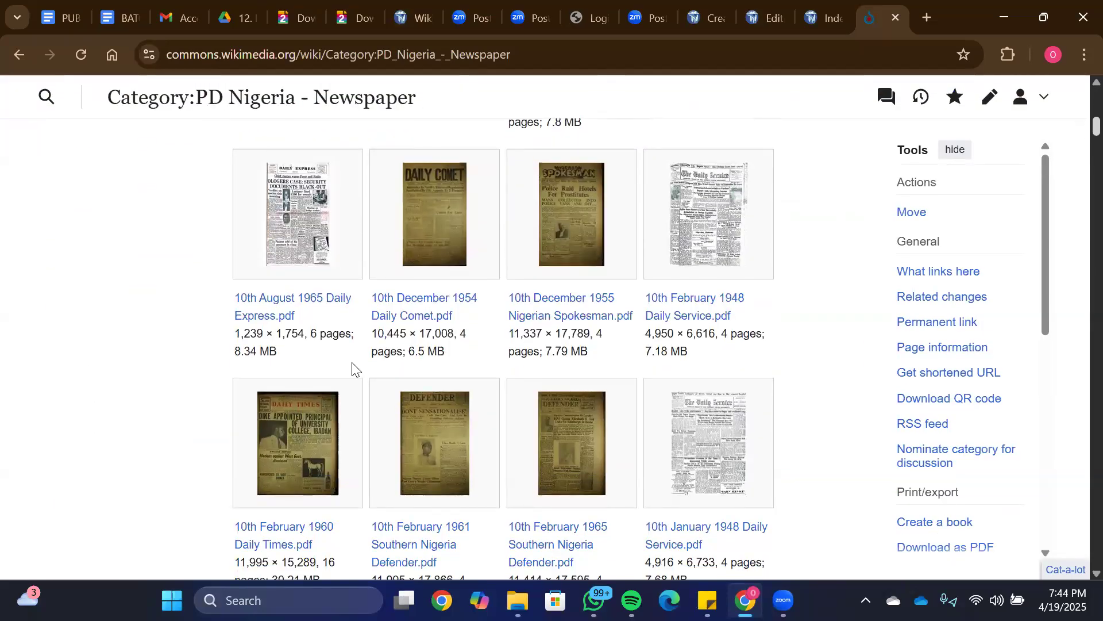
click(319, 450)
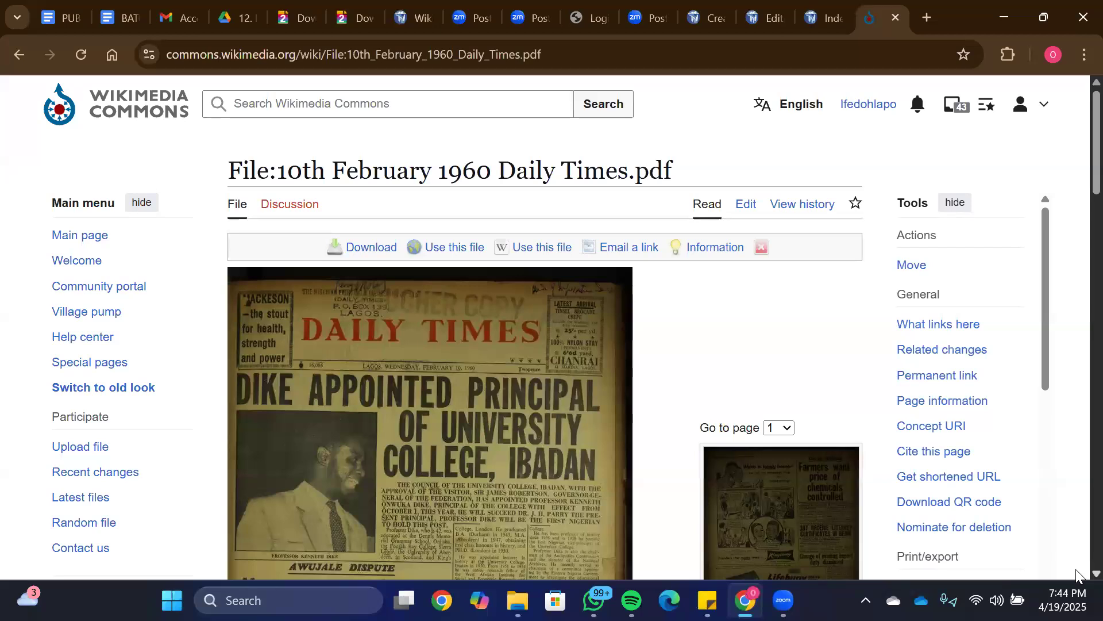
scroll(1076, 573, down, 2)
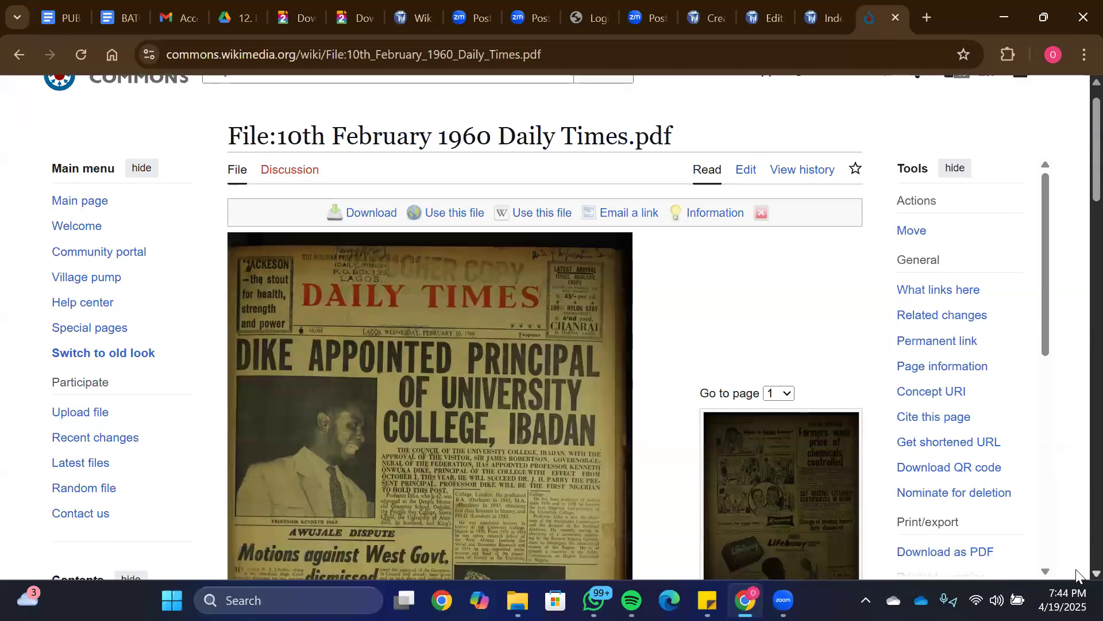
scroll(1076, 573, down, 3)
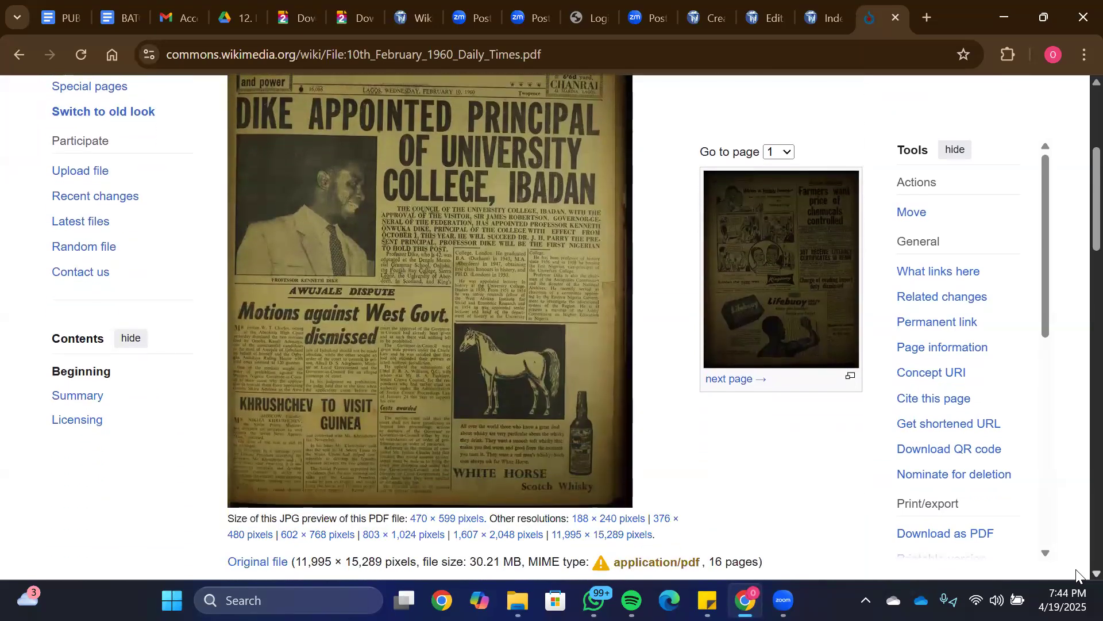
scroll(1077, 573, down, 1)
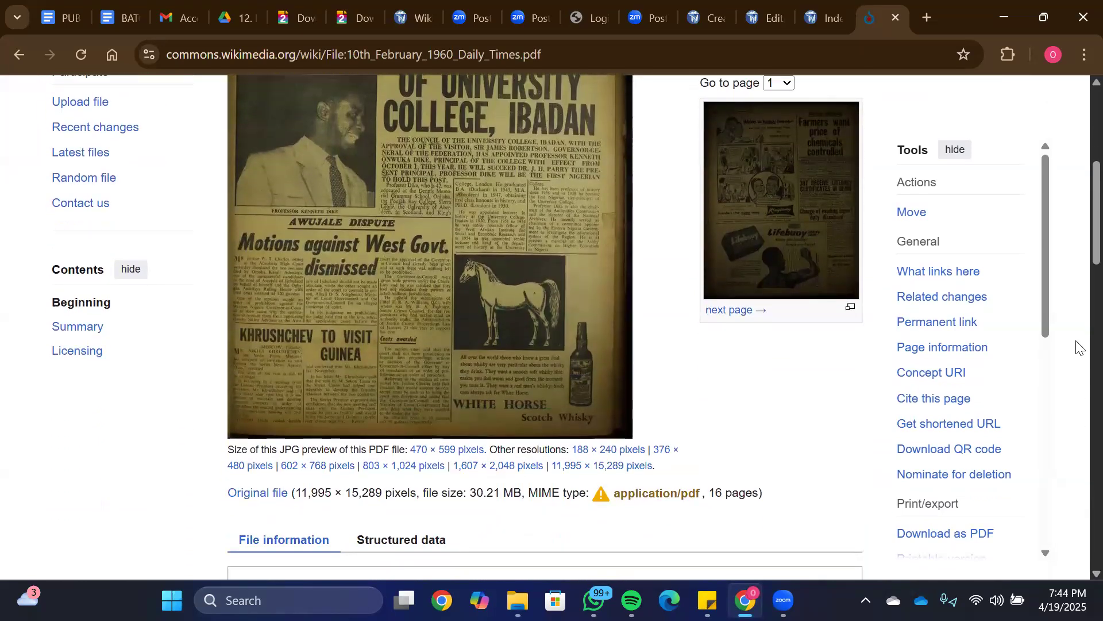
scroll(1077, 184, up, 6)
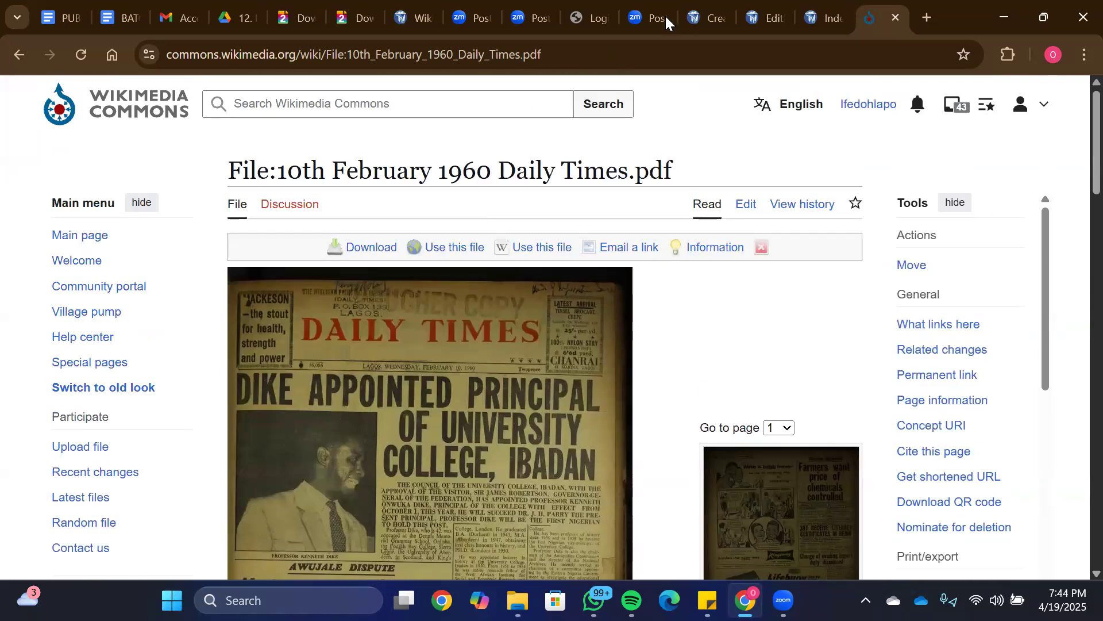
Step: Glance at the Wikisource index of England, My England, and copy the full title of the Daily Times file from its Commons page
click(827, 7)
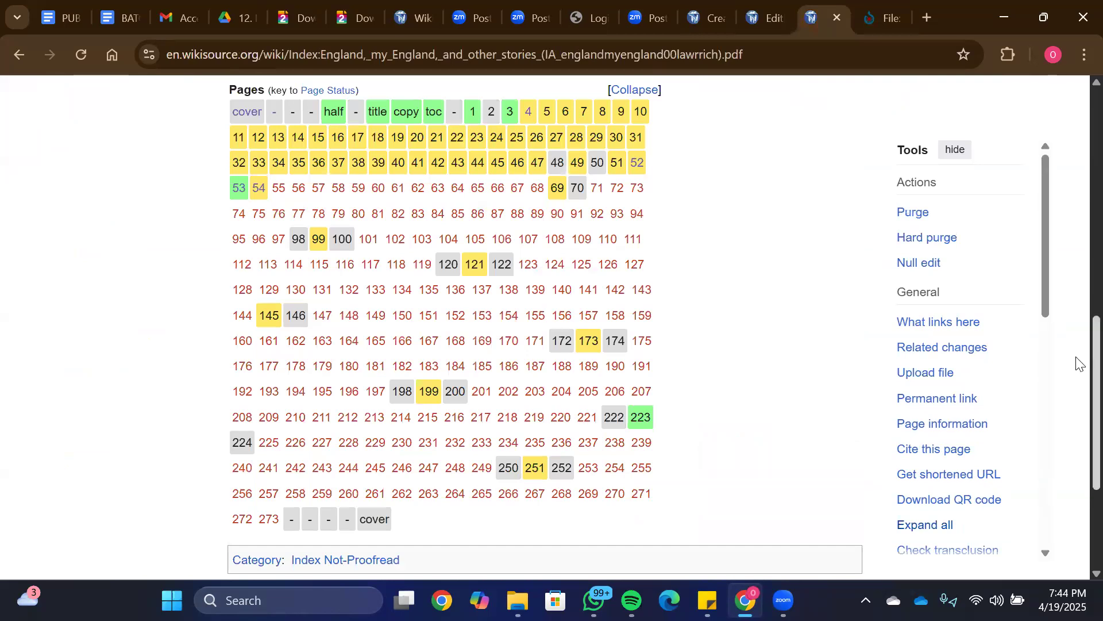
scroll(1076, 162, up, 10)
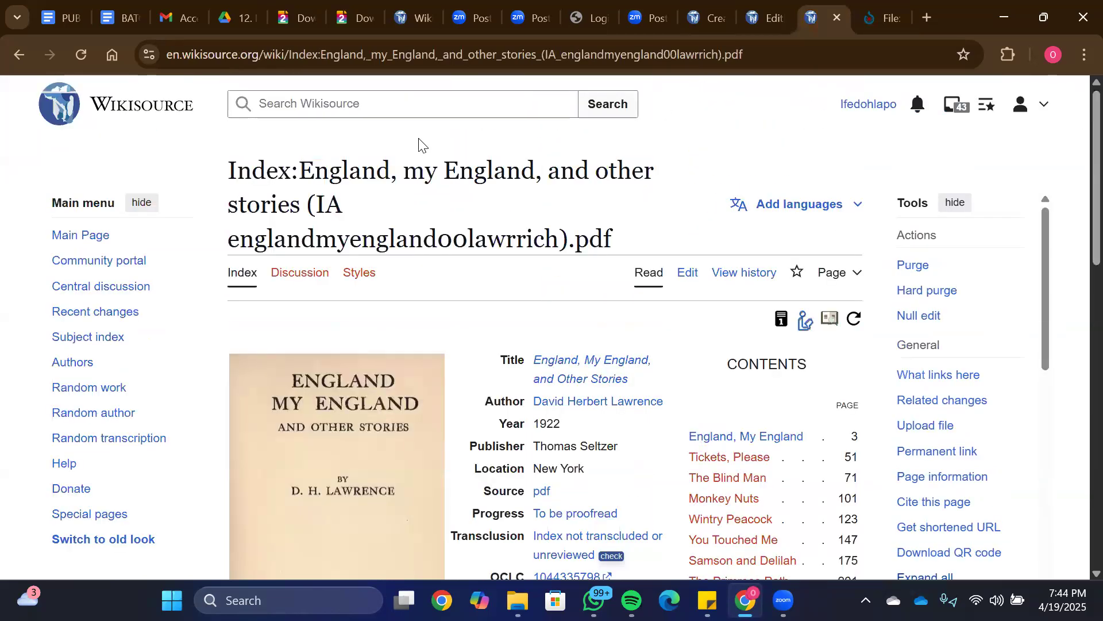
click(875, 10)
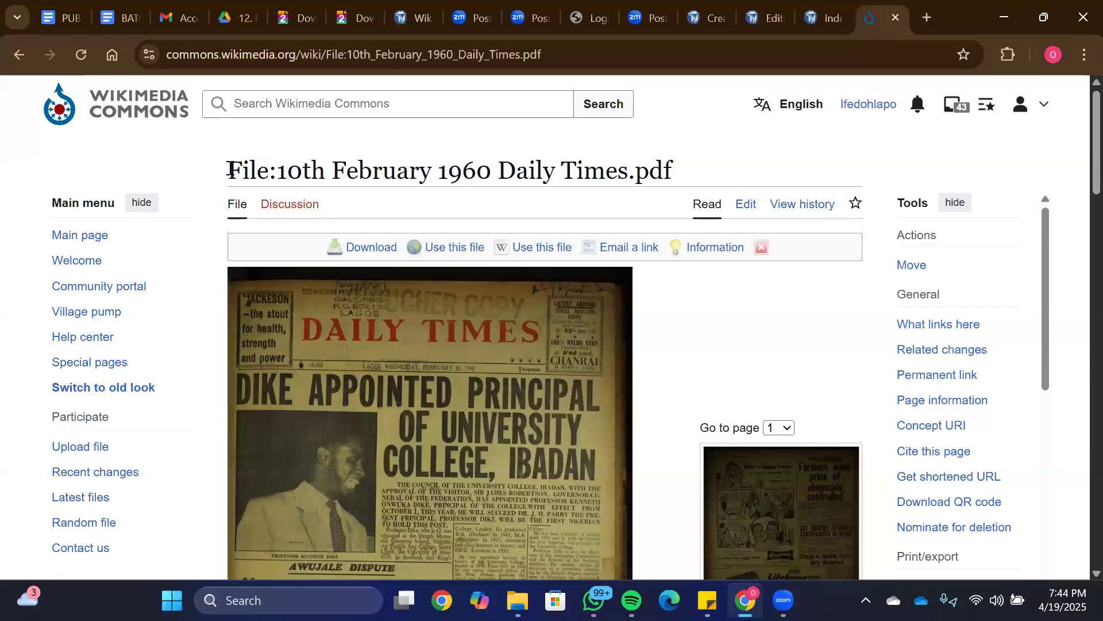
drag(228, 170, 675, 161)
key(ctrl+c)
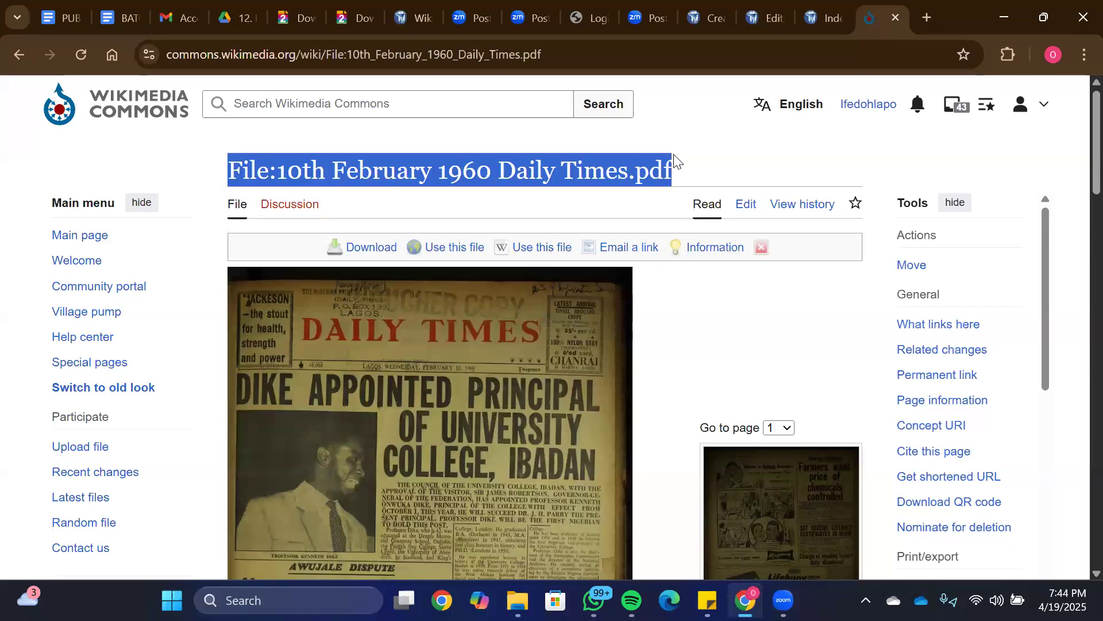
Step: Paste the copied title into the Wikisource search and replace the prefix "File" with "Index", giving "Index:10th February 1960 Daily Times.pdf"
click(826, 4)
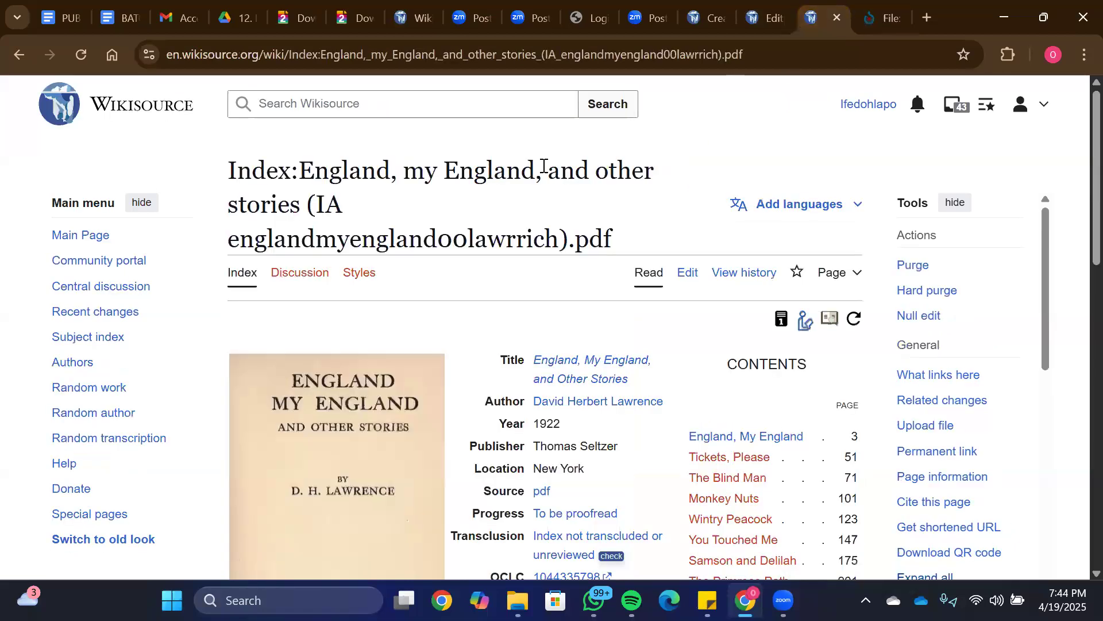
click(330, 105)
key(ctrl+v)
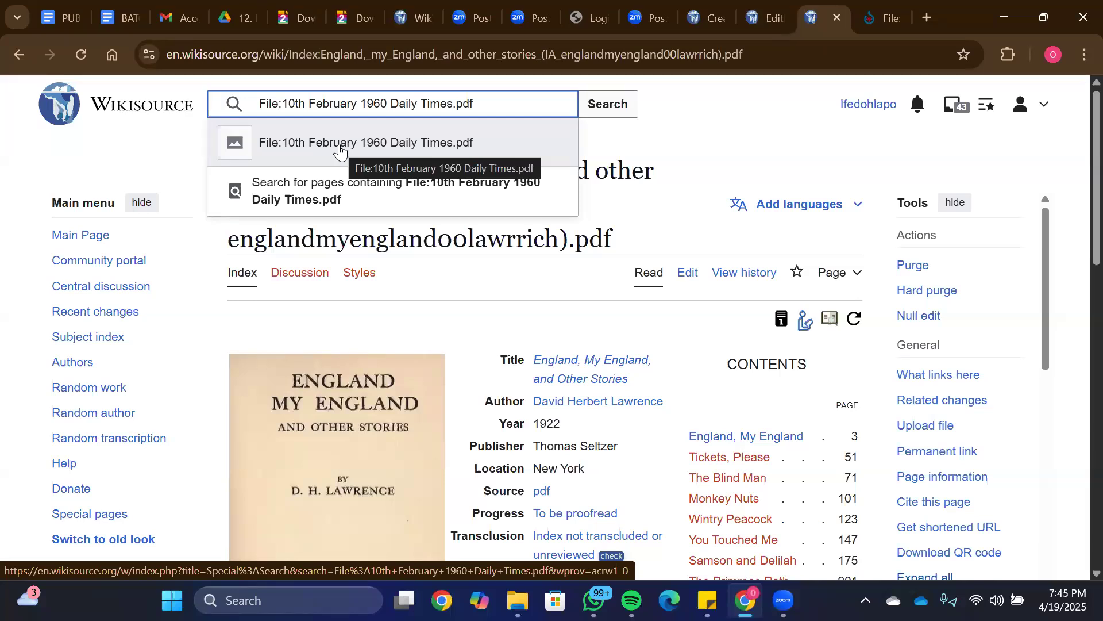
key(BackSpace)
key(BackSpace)
key(BackSpace)
key(BackSpace)
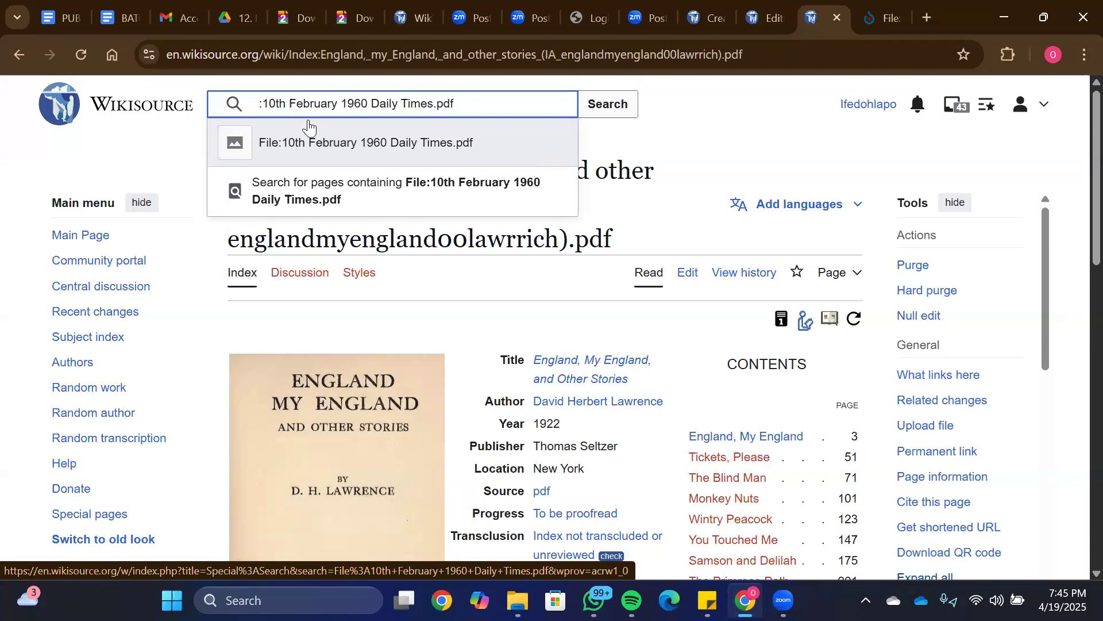
text(Index)
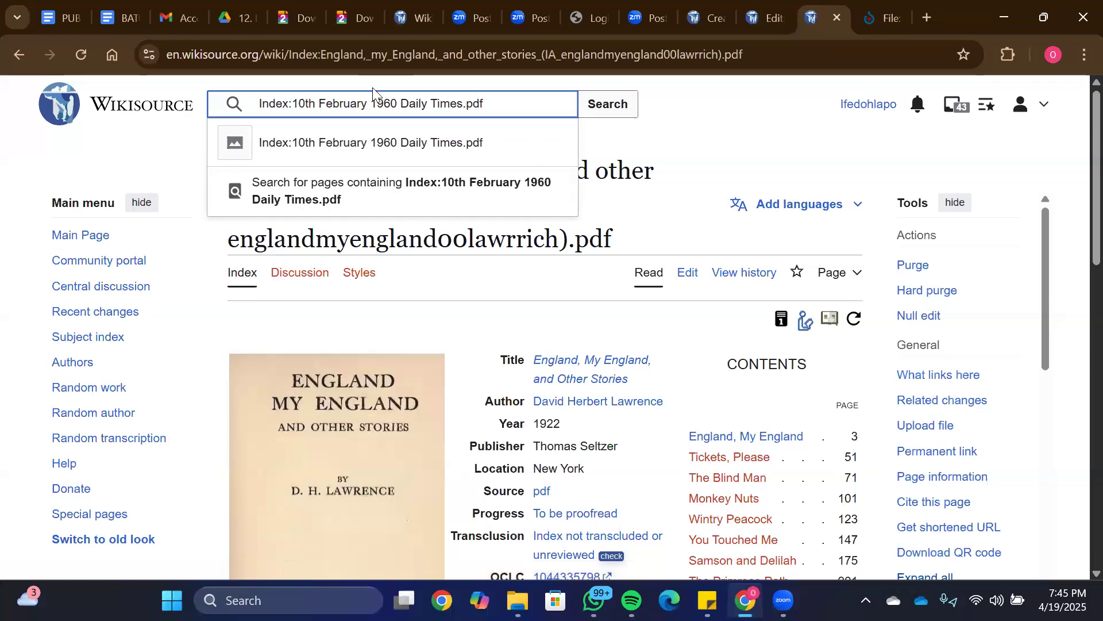
click(777, 19)
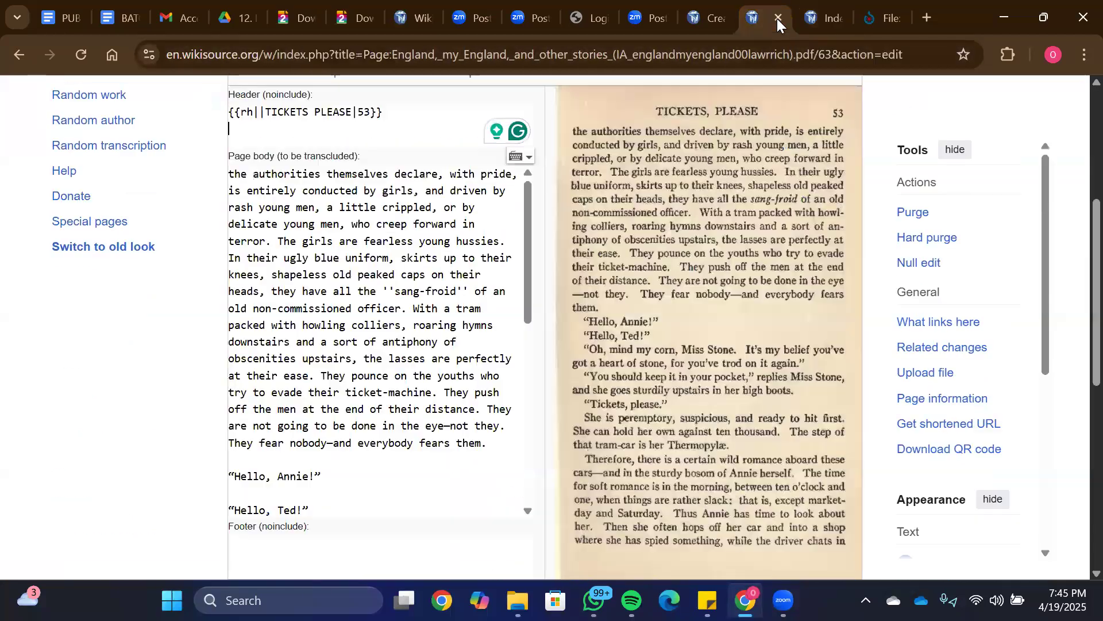
click(873, 20)
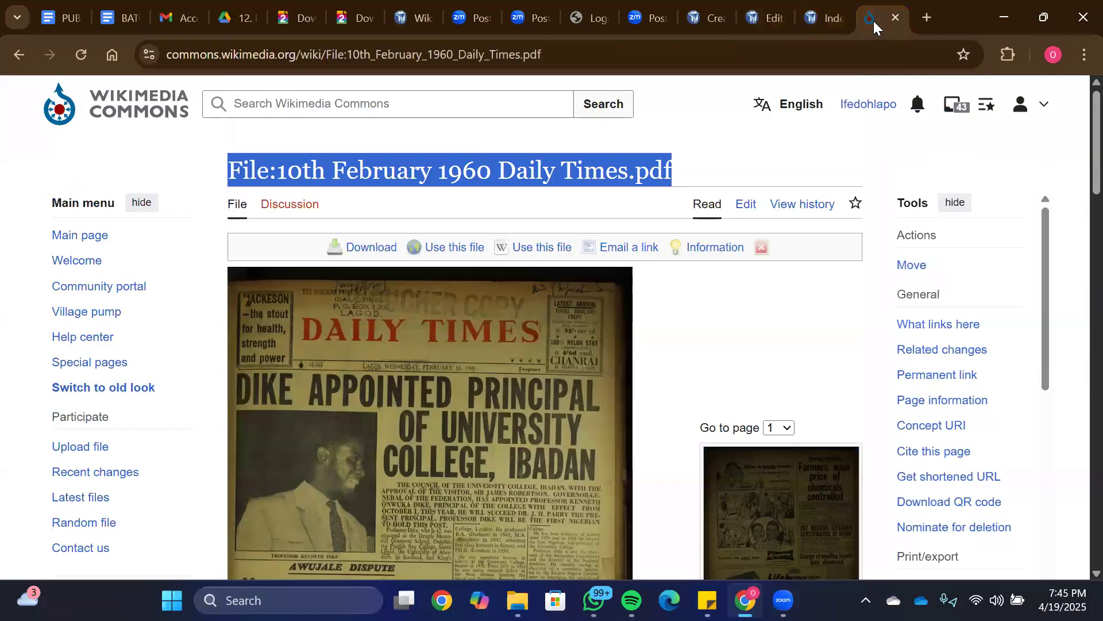
click(823, 17)
click(713, 12)
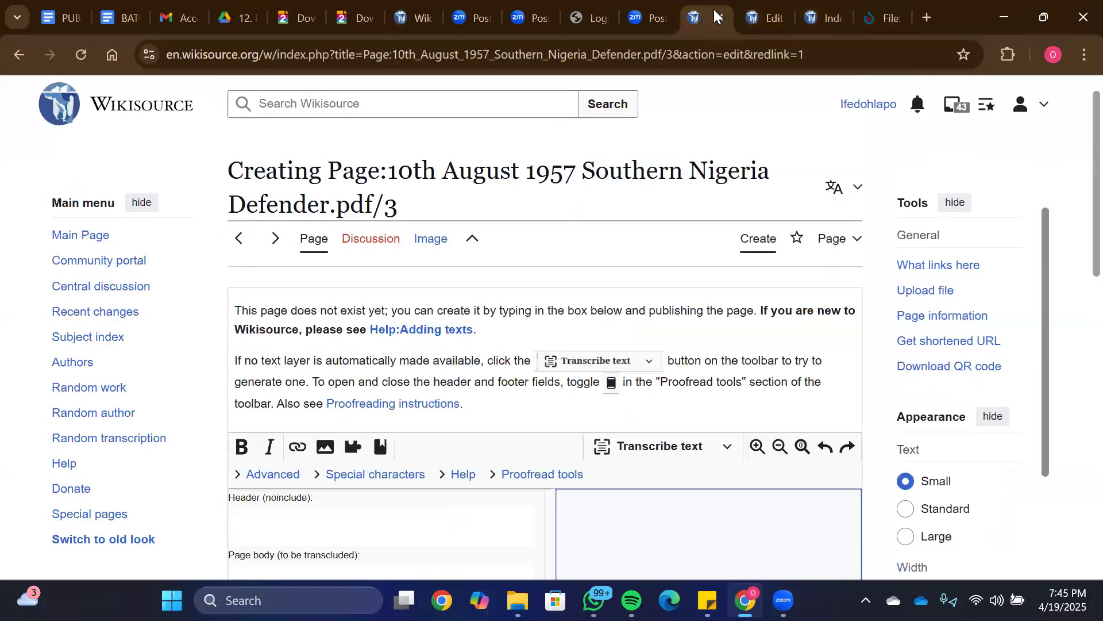
click(765, 17)
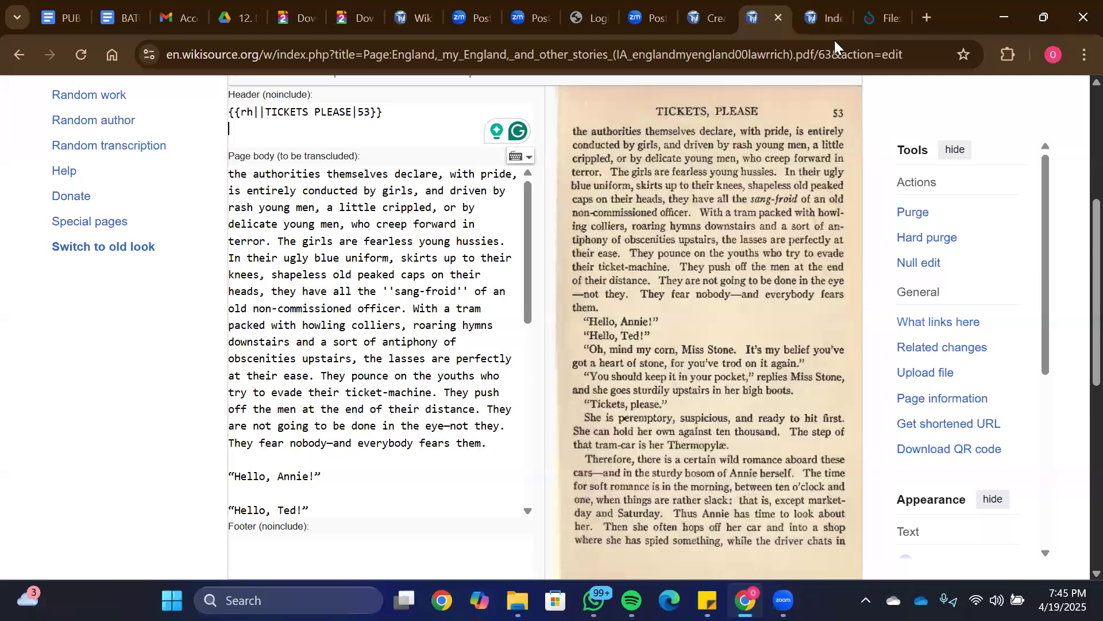
click(833, 17)
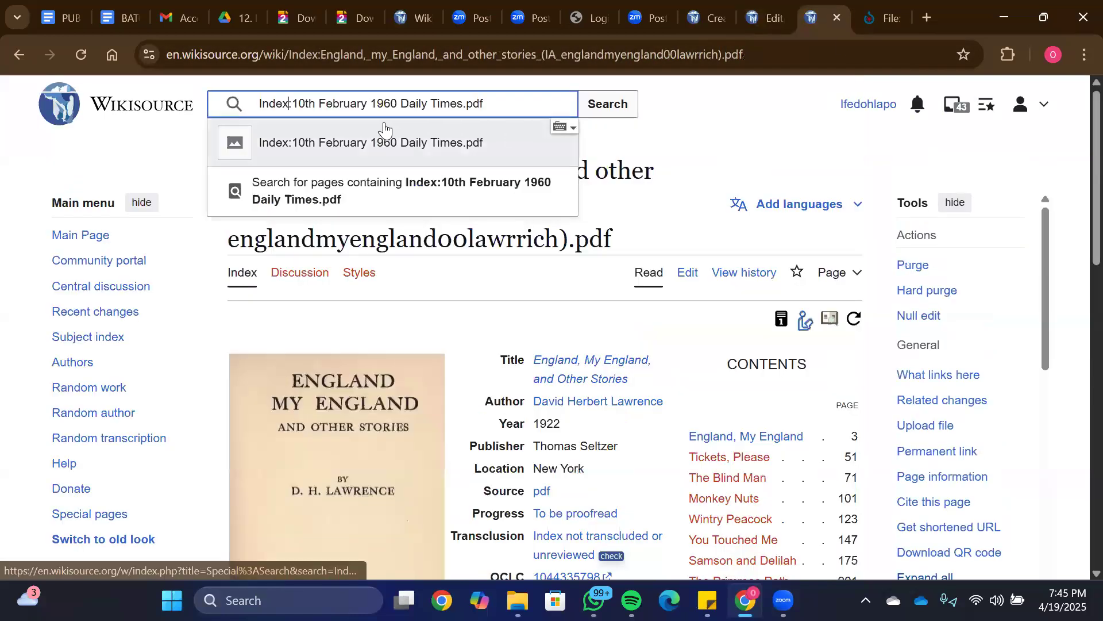
click(882, 17)
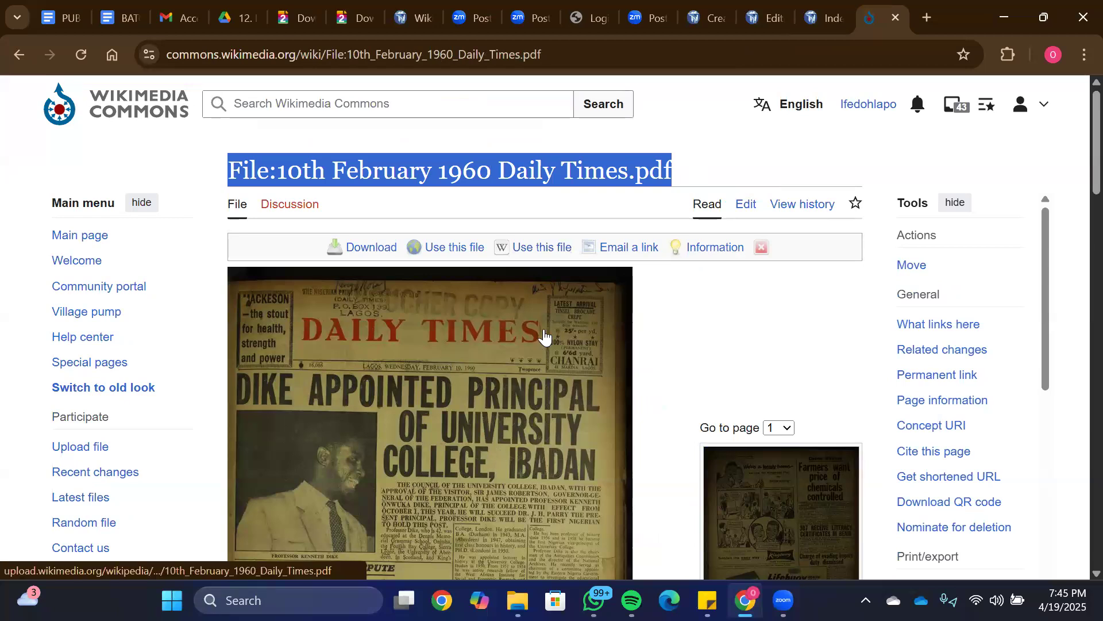
click(825, 10)
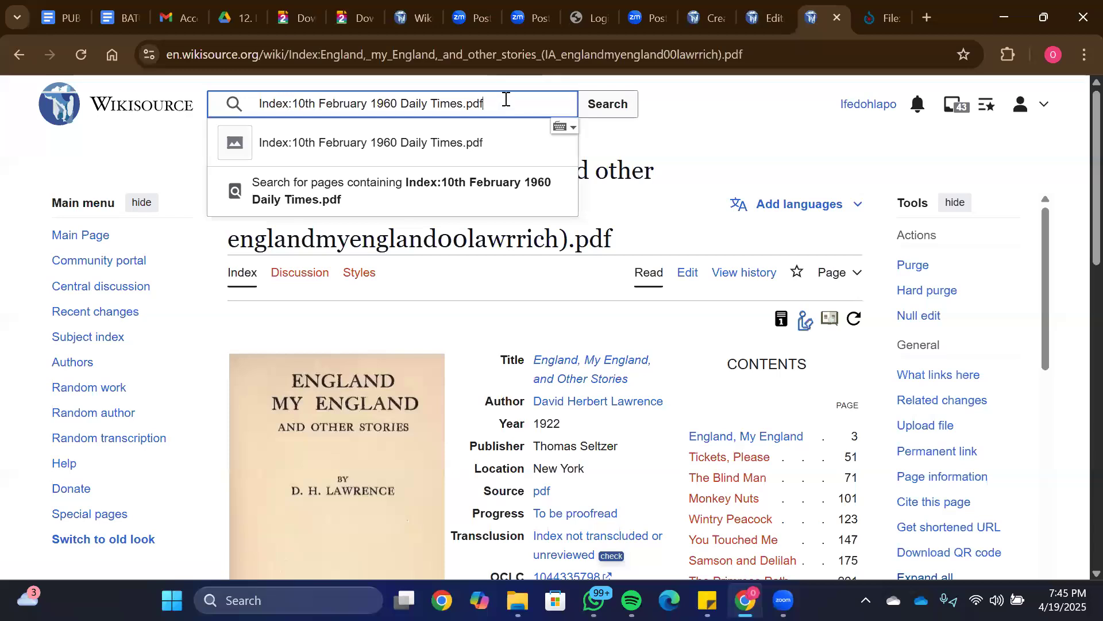
Step: Open the Wikisource page "Index:10th February 1960 Daily Times.pdf" and look over its metadata, cover image and page list
key(Return)
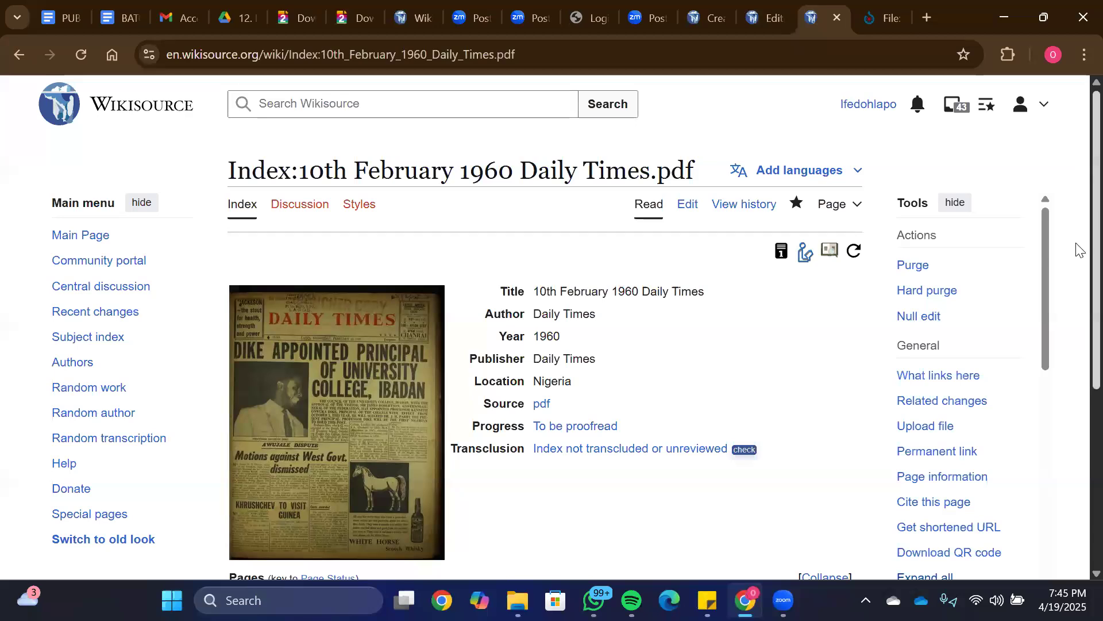
scroll(1081, 251, down, 4)
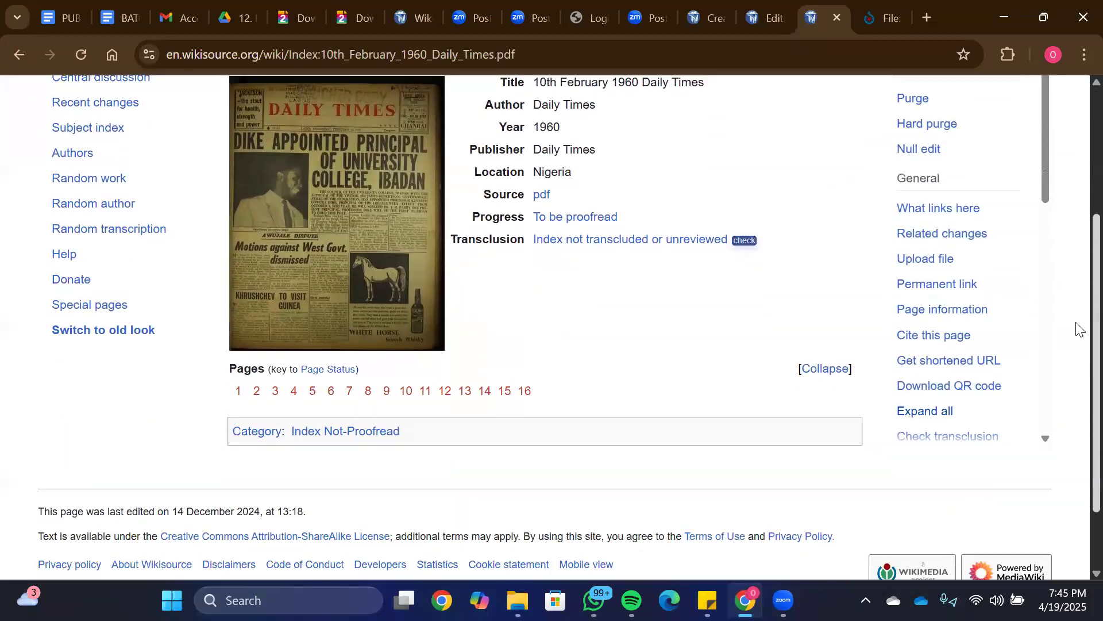
scroll(1076, 287, up, 4)
scroll(1076, 239, down, 1)
scroll(1076, 241, down, 1)
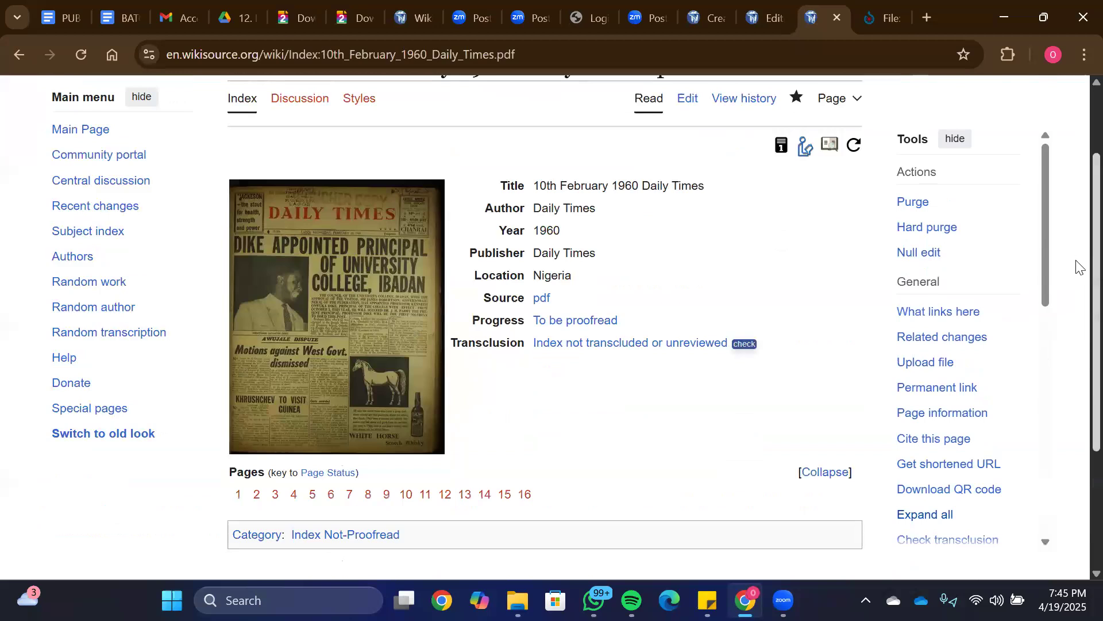
scroll(1078, 270, down, 1)
scroll(1076, 184, up, 3)
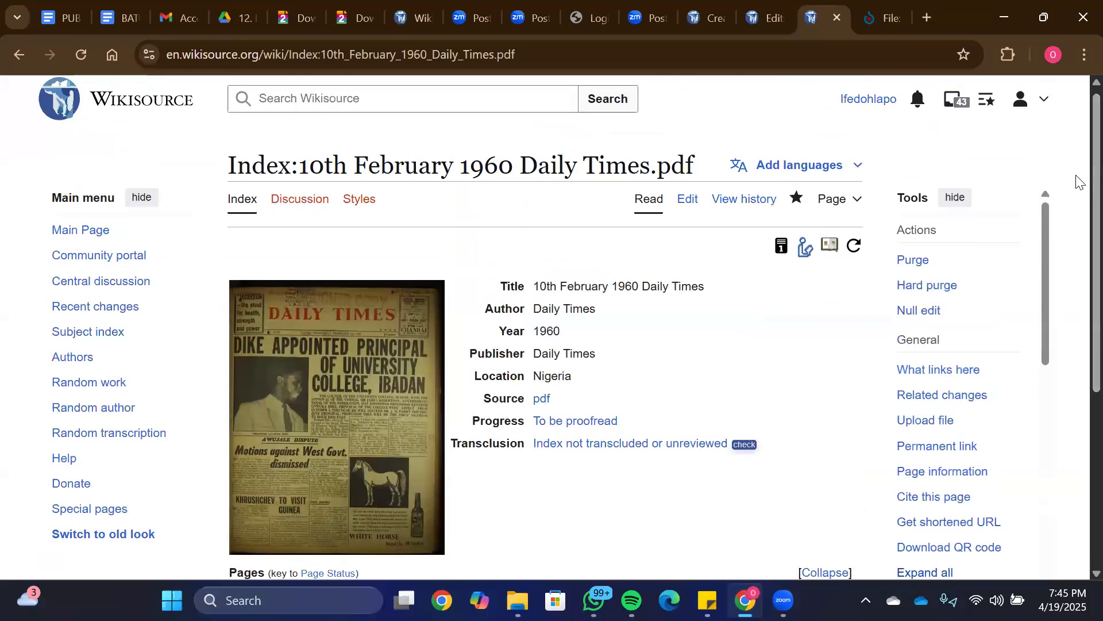
scroll(1077, 239, down, 2)
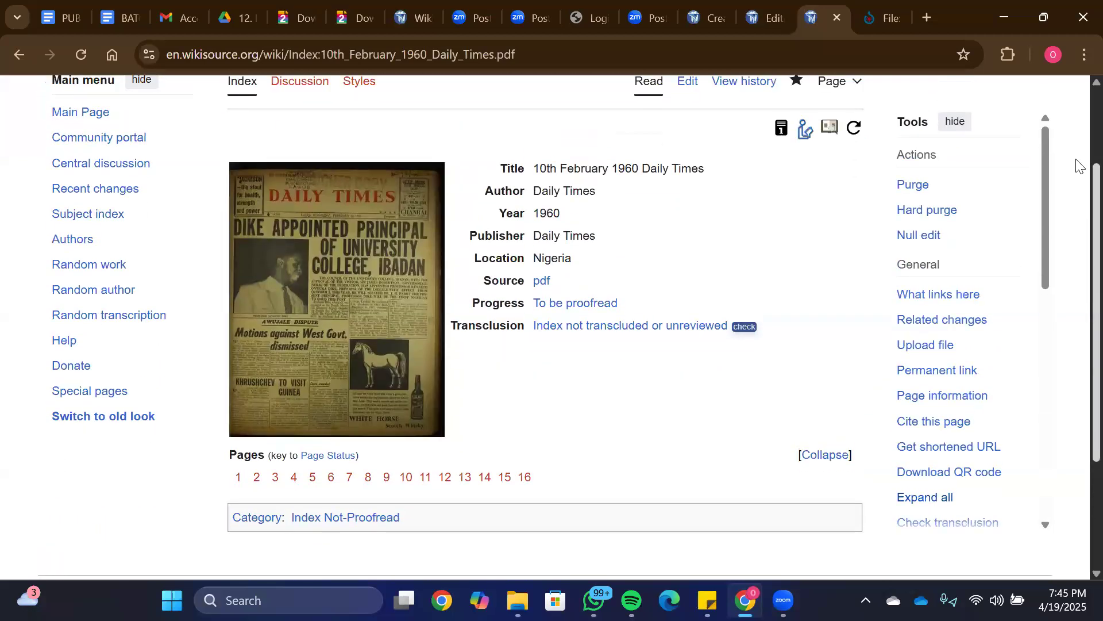
scroll(1076, 166, up, 2)
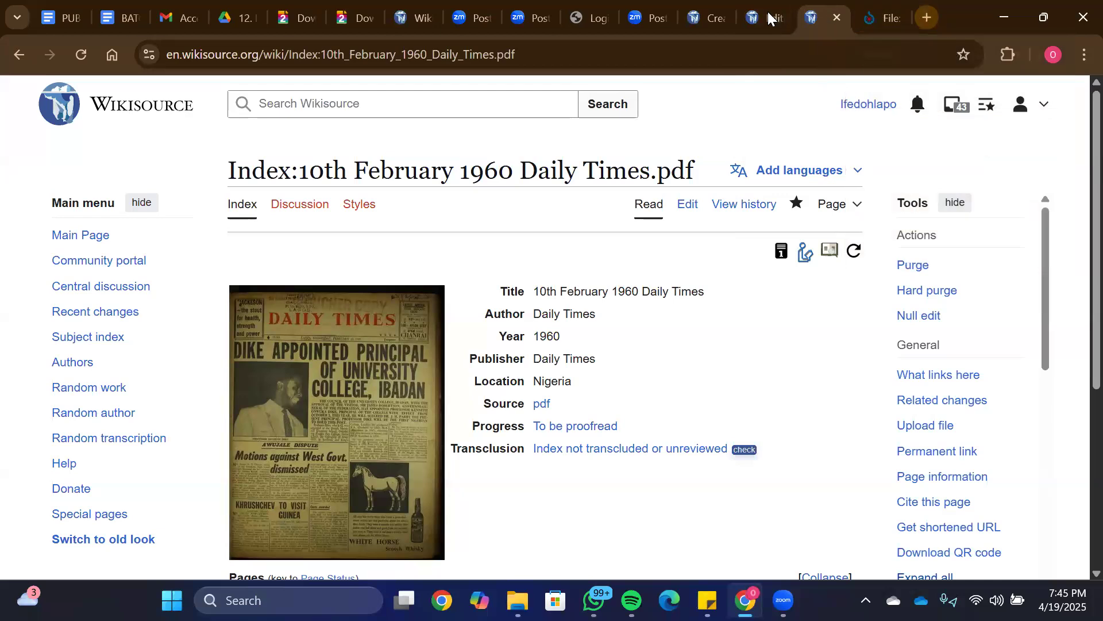
Step: Return to the "PD Nigeria - Newspaper" category on Commons and open the file "10th July 1965 Nigerian Morning Post.pdf"
click(882, 17)
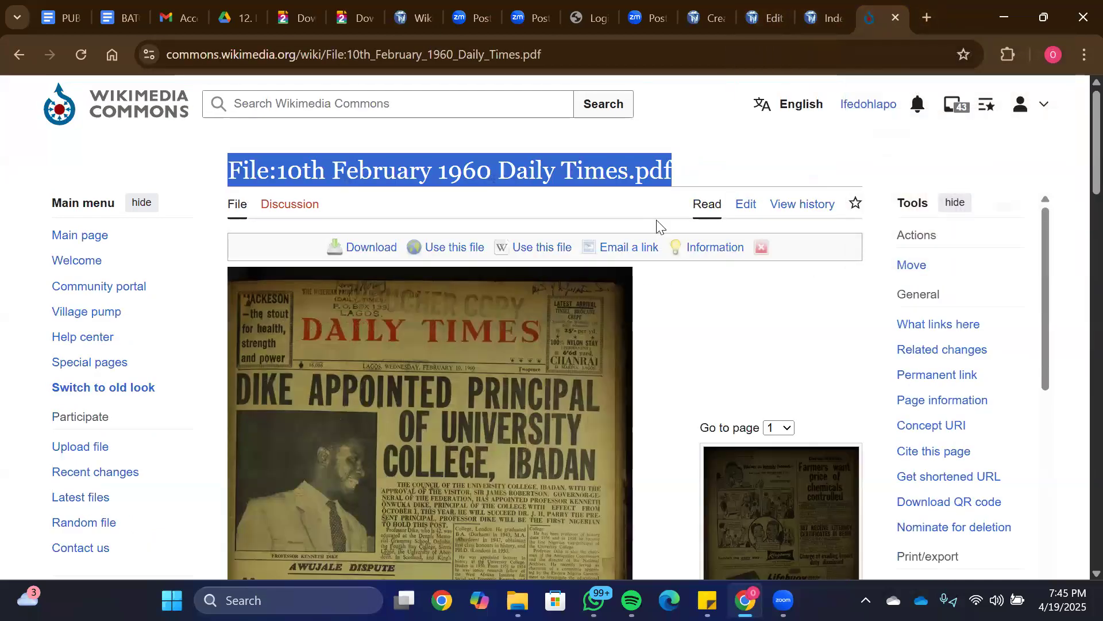
key(alt+Left)
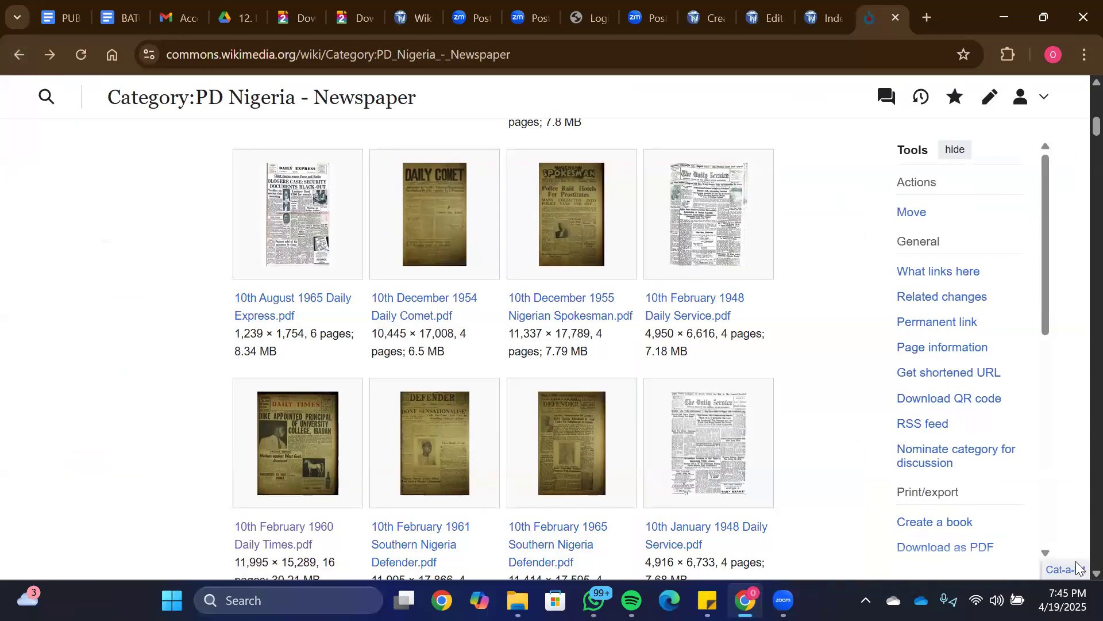
scroll(1078, 572, down, 2)
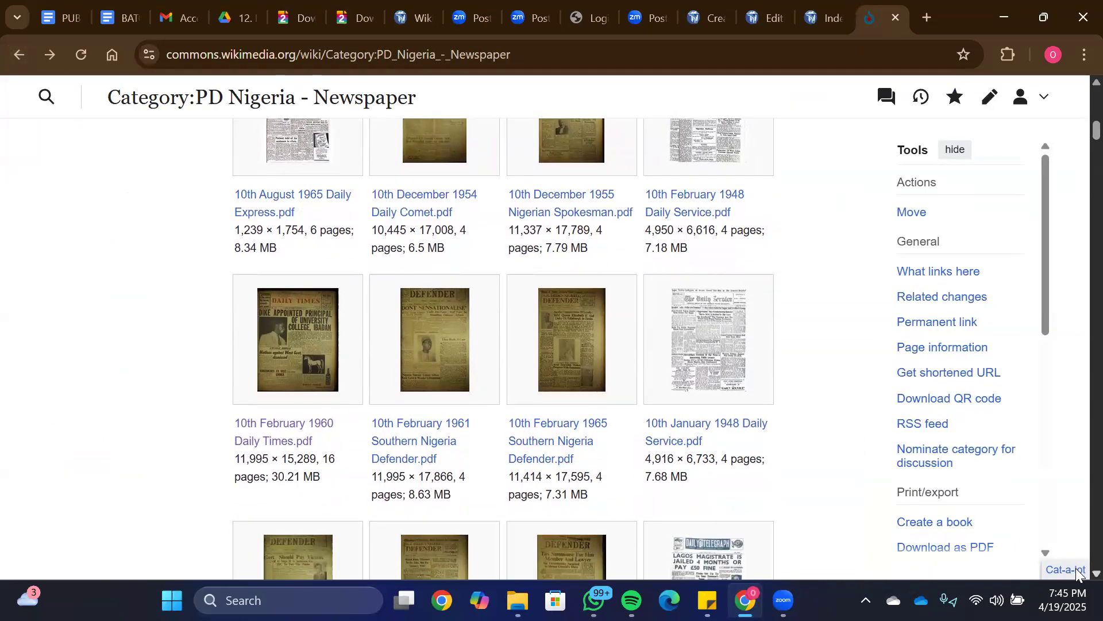
scroll(1078, 143, down, 6)
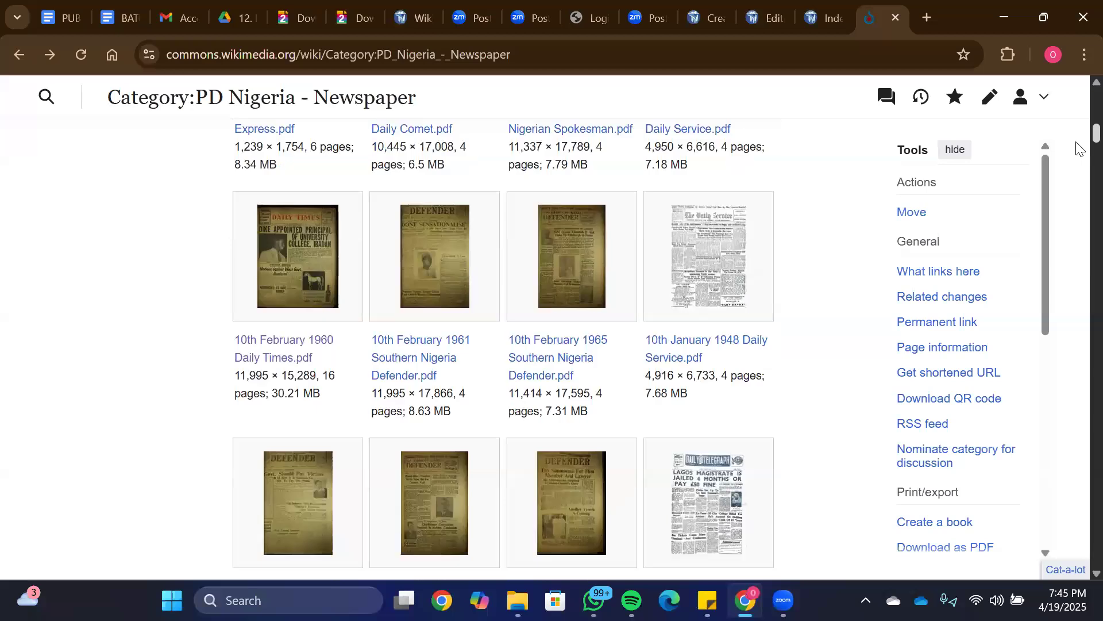
scroll(1078, 156, down, 2)
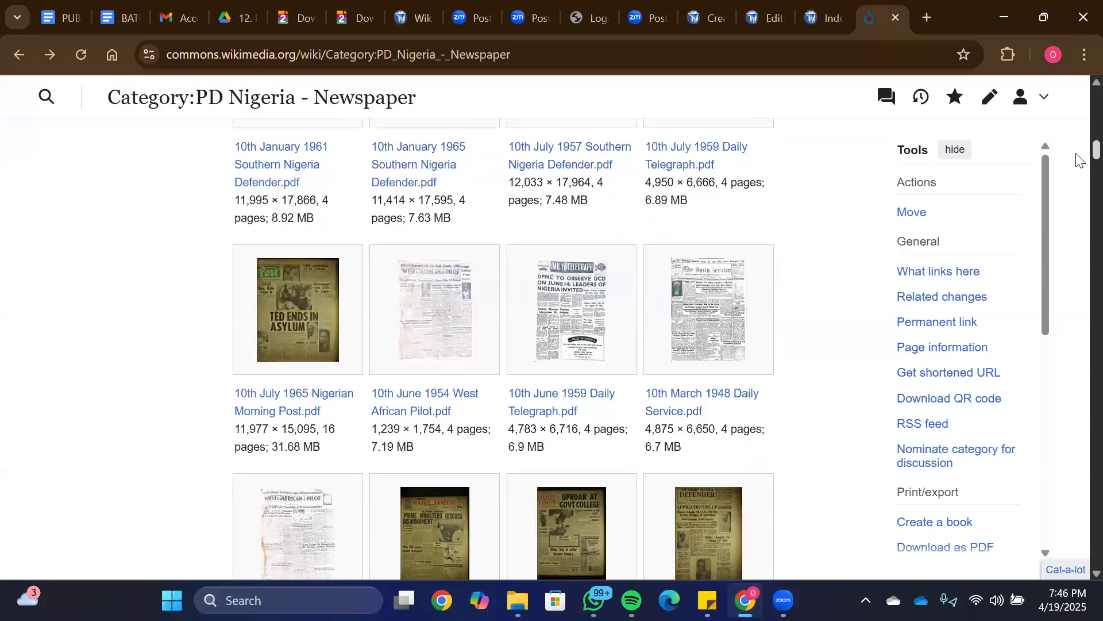
scroll(1077, 157, down, 1)
click(307, 217)
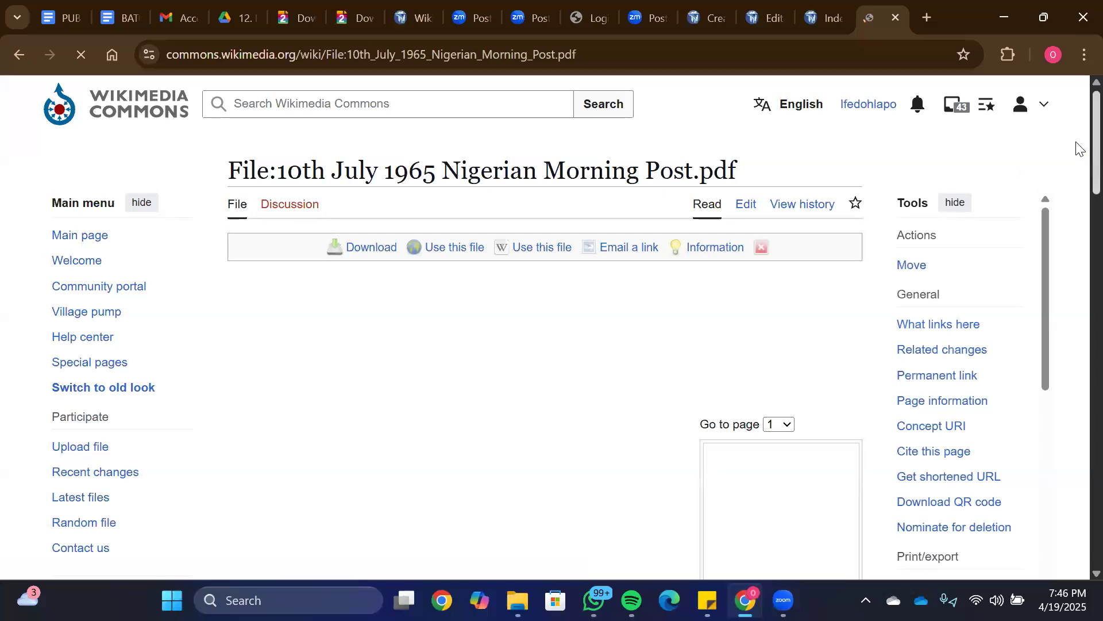
Step: Look over the Nigerian Morning Post front-page scan and copy the file's full title, including the "File:" prefix
scroll(1078, 150, down, 2)
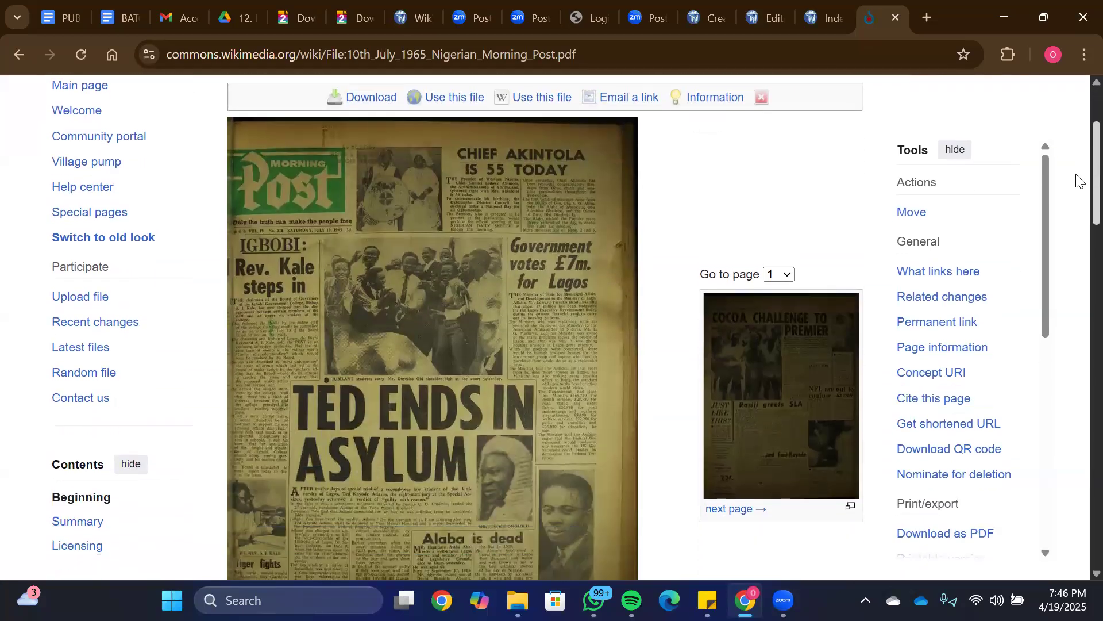
scroll(374, 300, up, 3)
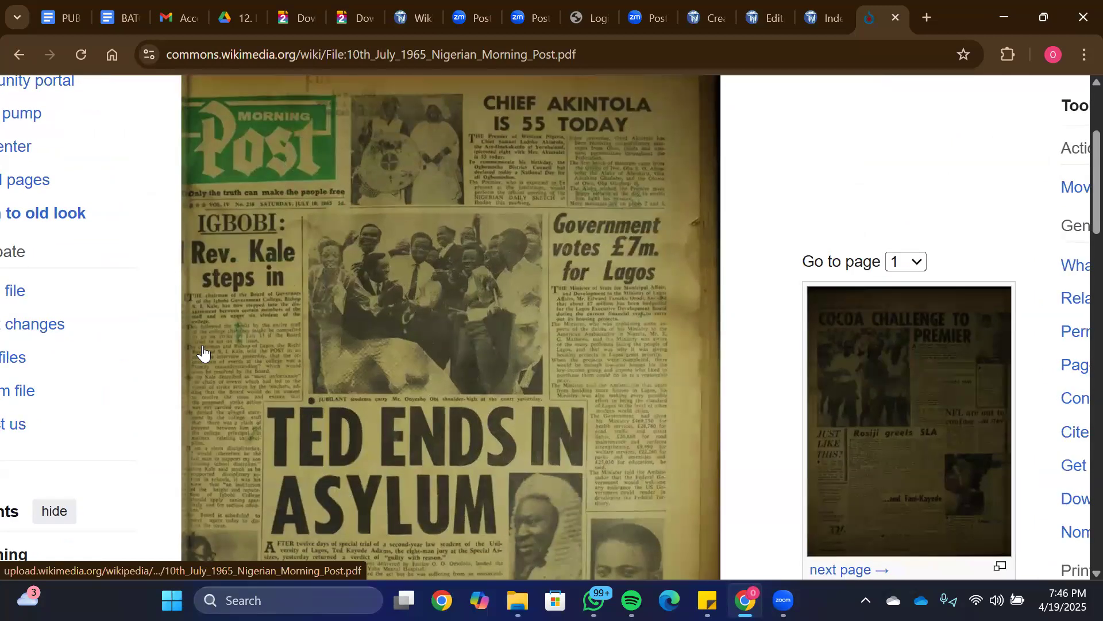
scroll(202, 353, up, 2)
scroll(273, 351, down, 3)
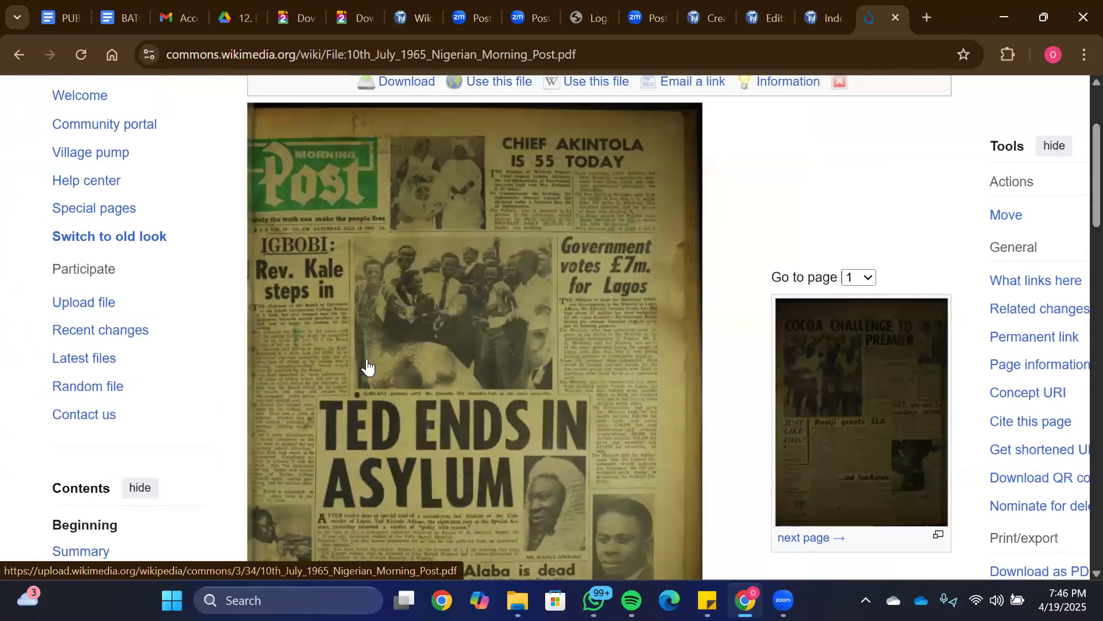
scroll(365, 368, down, 1)
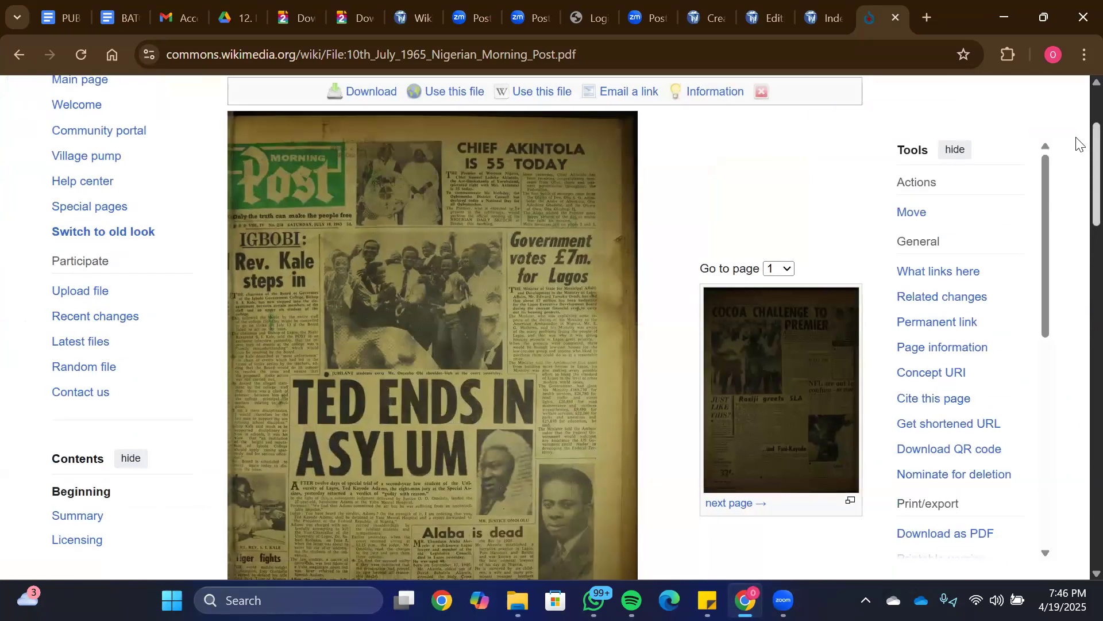
scroll(1076, 143, up, 3)
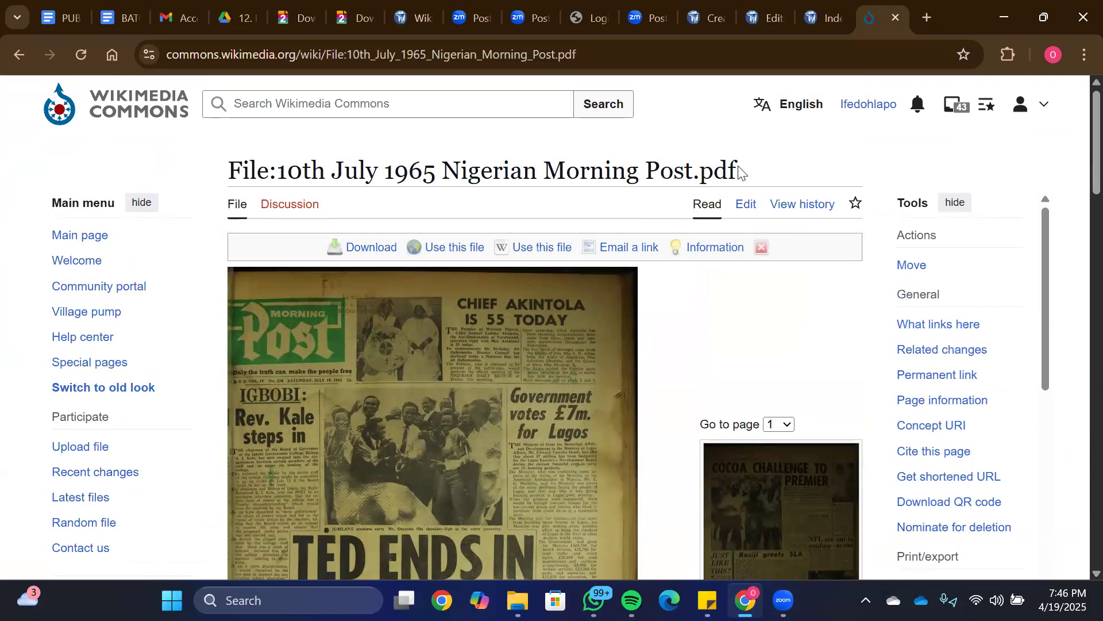
drag(741, 170, 233, 169)
key(ctrl+c)
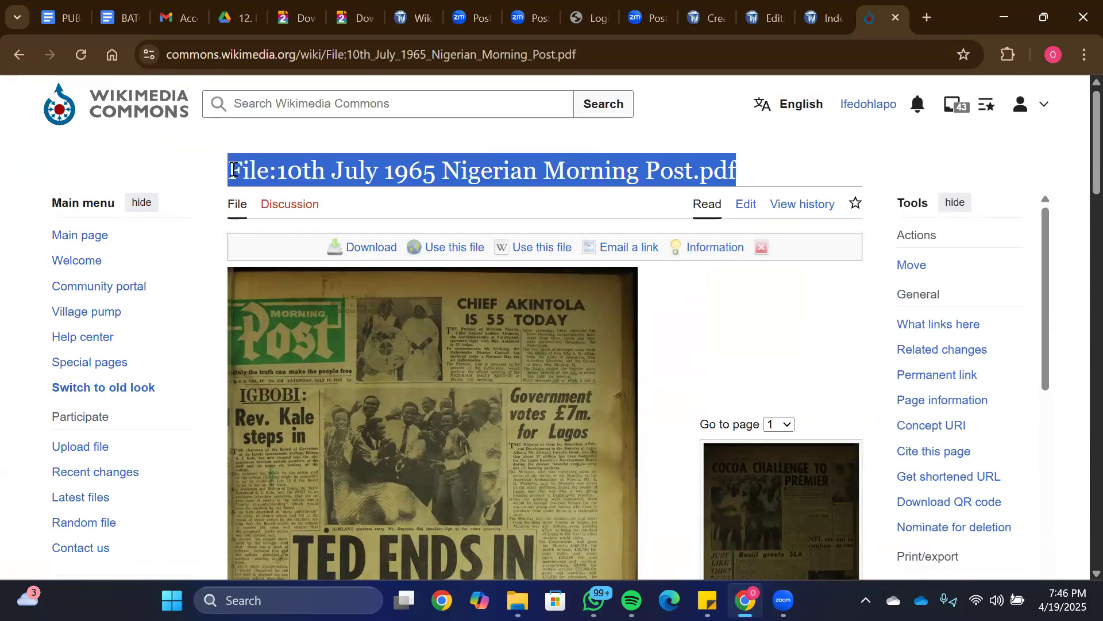
Step: Switch to Wikisource, open its Main Page and paste the copied file title into the site search
click(757, 13)
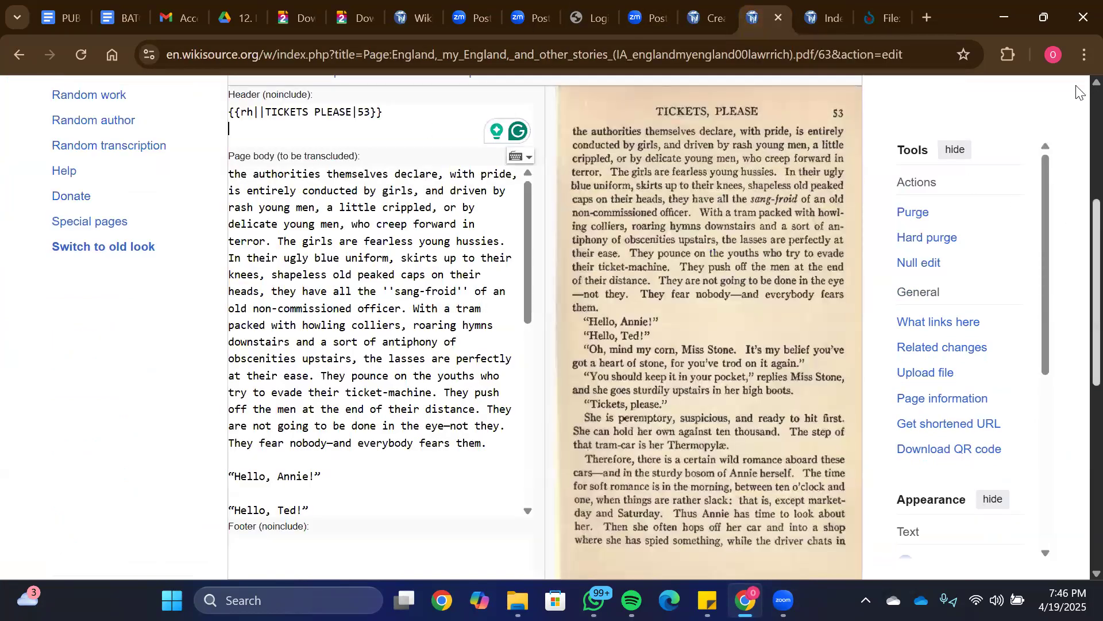
scroll(322, 93, up, 5)
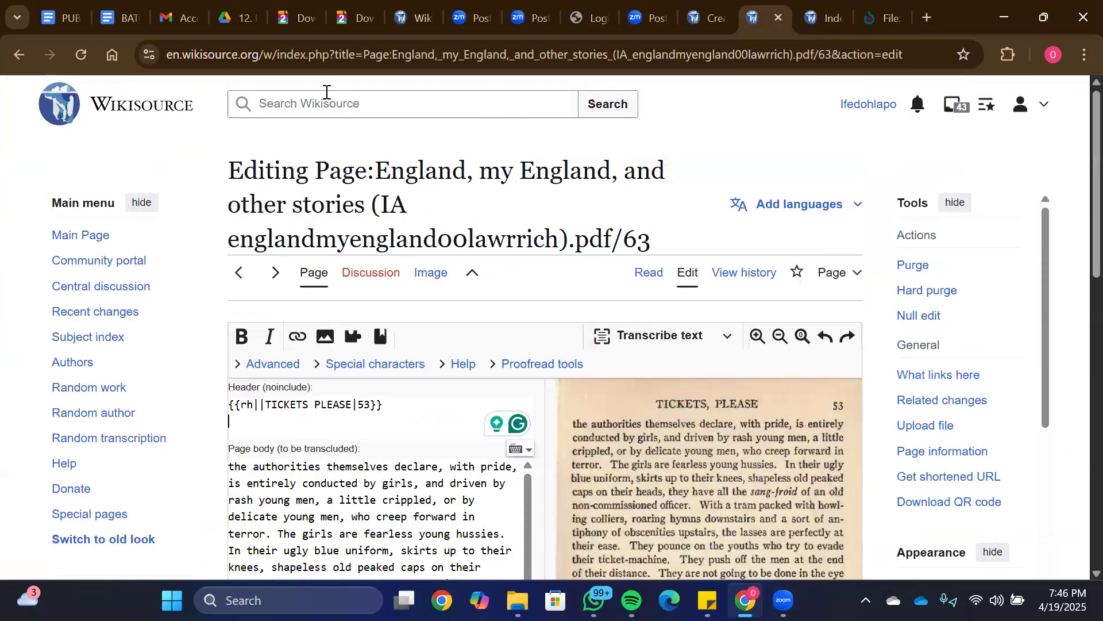
click(80, 242)
click(345, 103)
key(ctrl+v)
Step: Replace the prefix "File" with "Index" and search Wikisource for "Index:10th July 1965 Nigerian Morning Post.pdf"
click(278, 109)
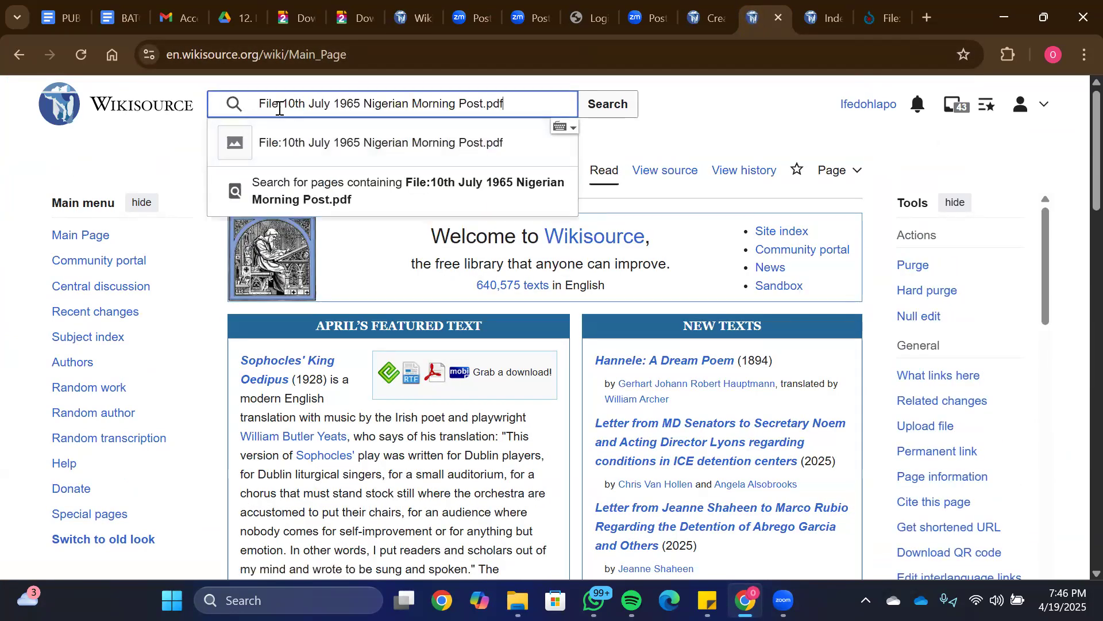
key(BackSpace)
key(BackSpace)
key(BackSpace)
key(BackSpace)
text(Index)
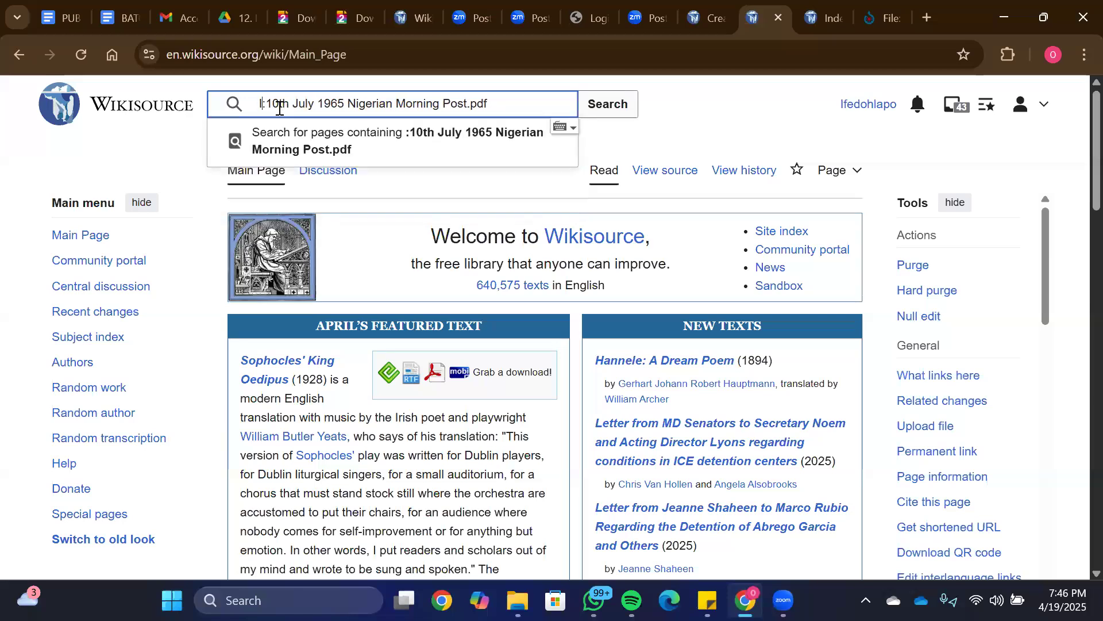
key(Return)
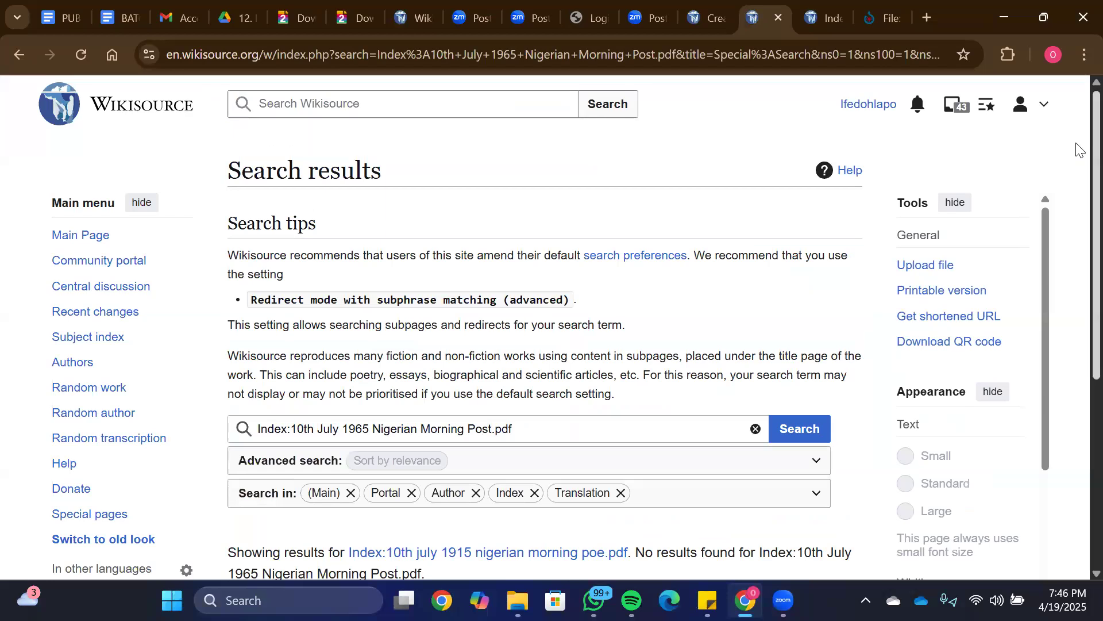
Step: Open the creation form for the page "Index:10th July 1965 Nigerian Morning Post.pdf" from the search results
scroll(1076, 234, down, 3)
scroll(1077, 281, down, 2)
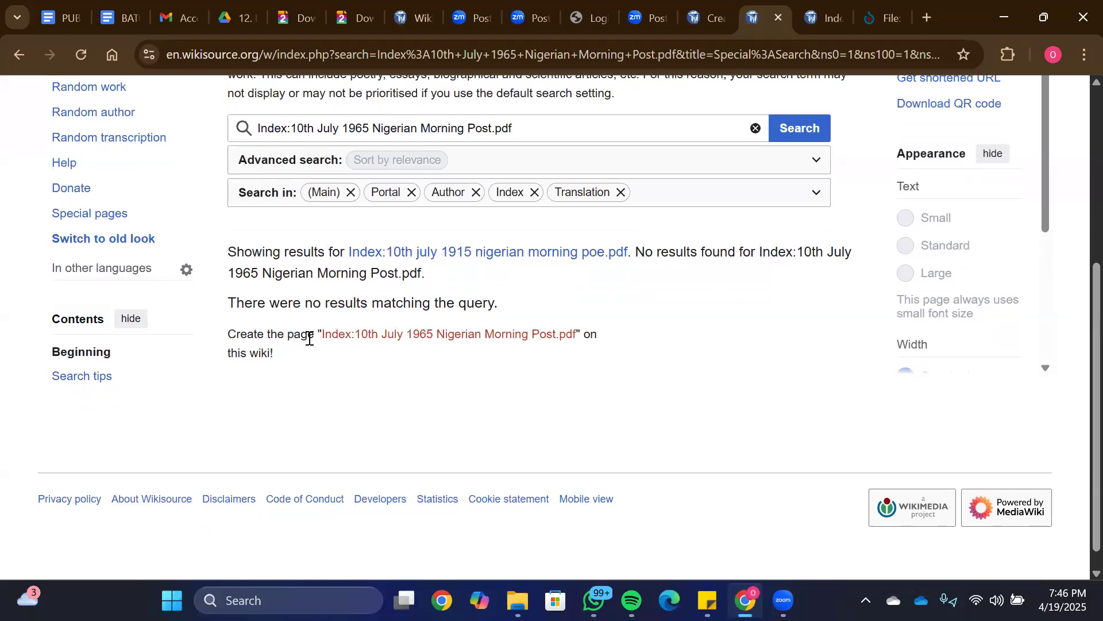
click(413, 334)
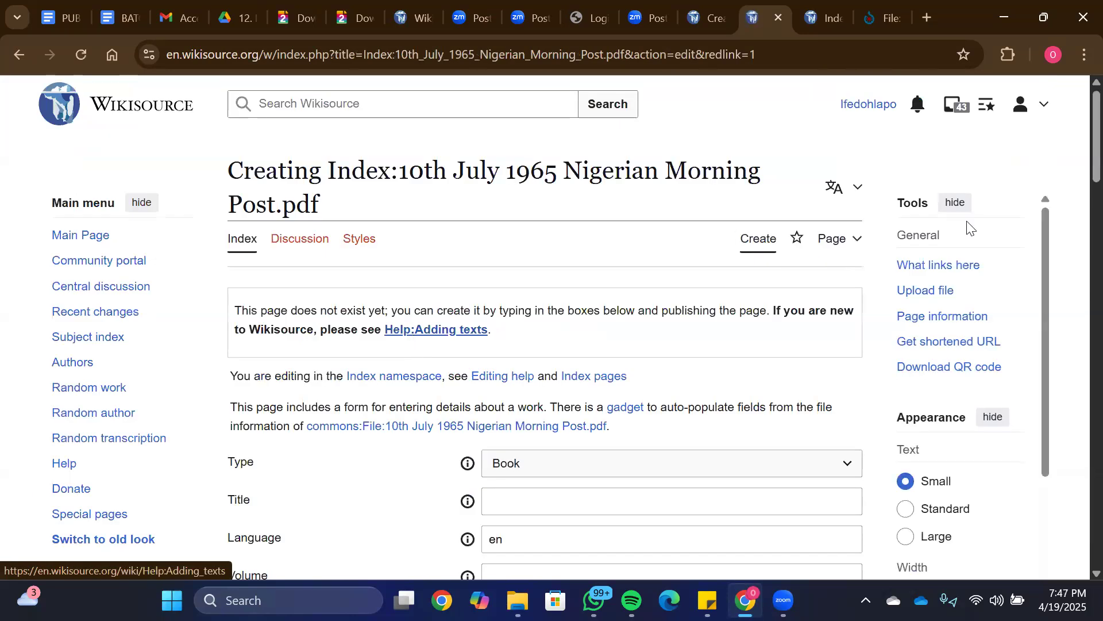
Step: Set the type of the new index page to Collection
scroll(1077, 173, down, 3)
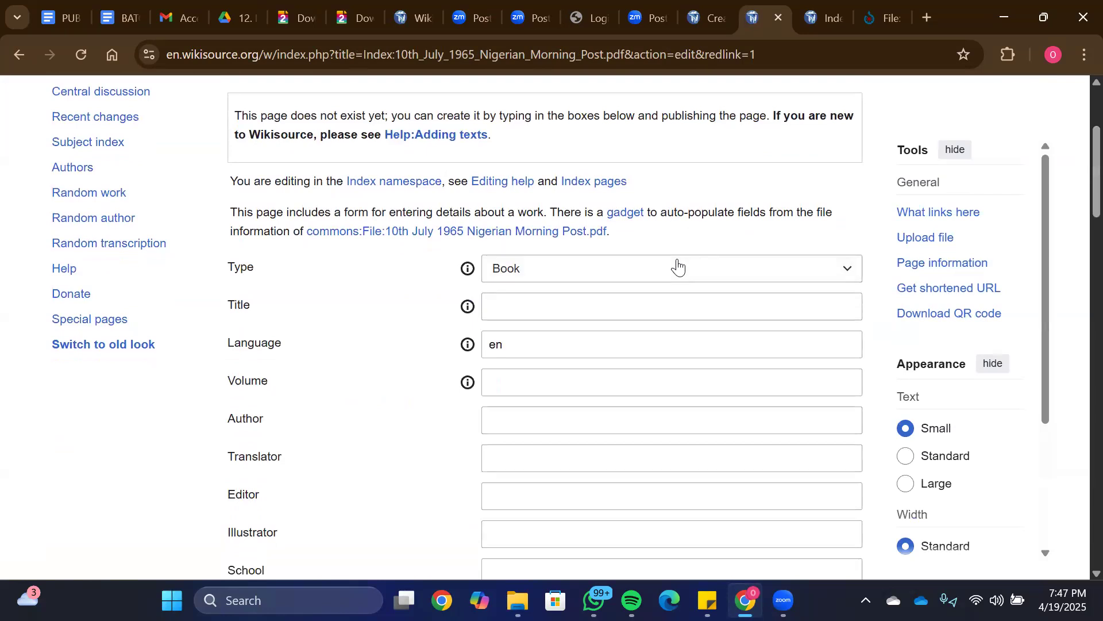
click(678, 264)
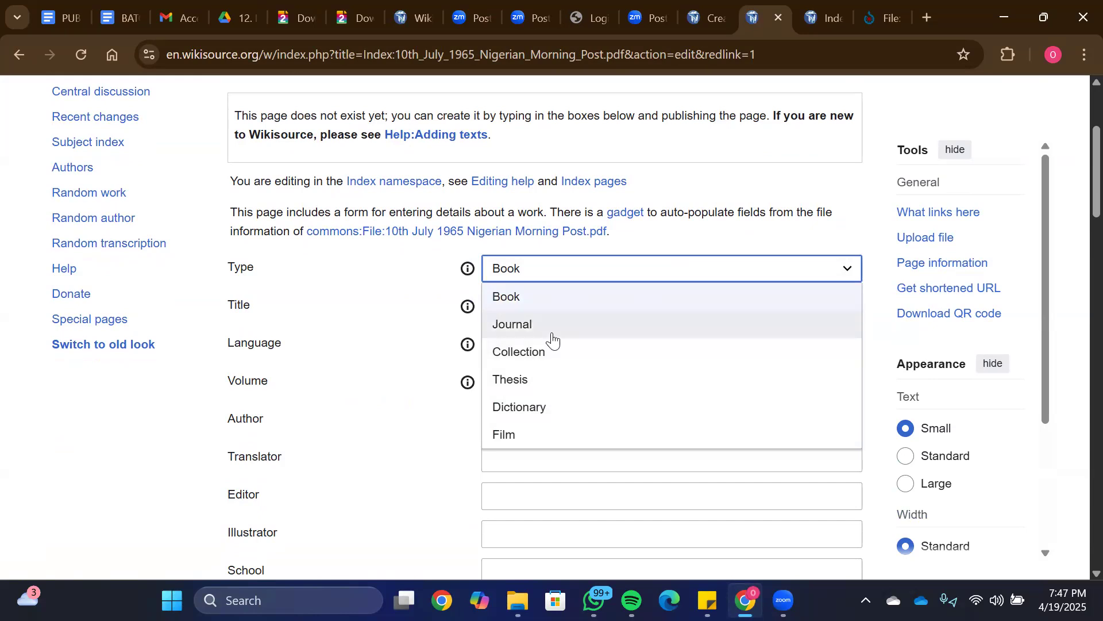
click(590, 359)
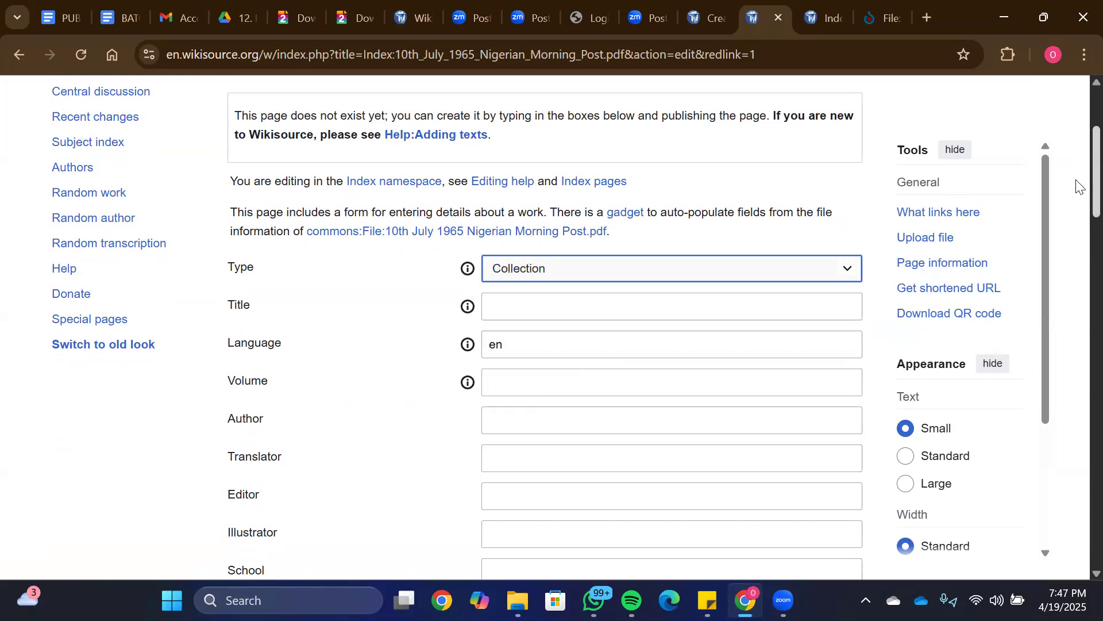
Step: Copy "10th July 1965 Nigerian Morning Post" from the page heading and paste it as the index's title
scroll(1077, 184, up, 3)
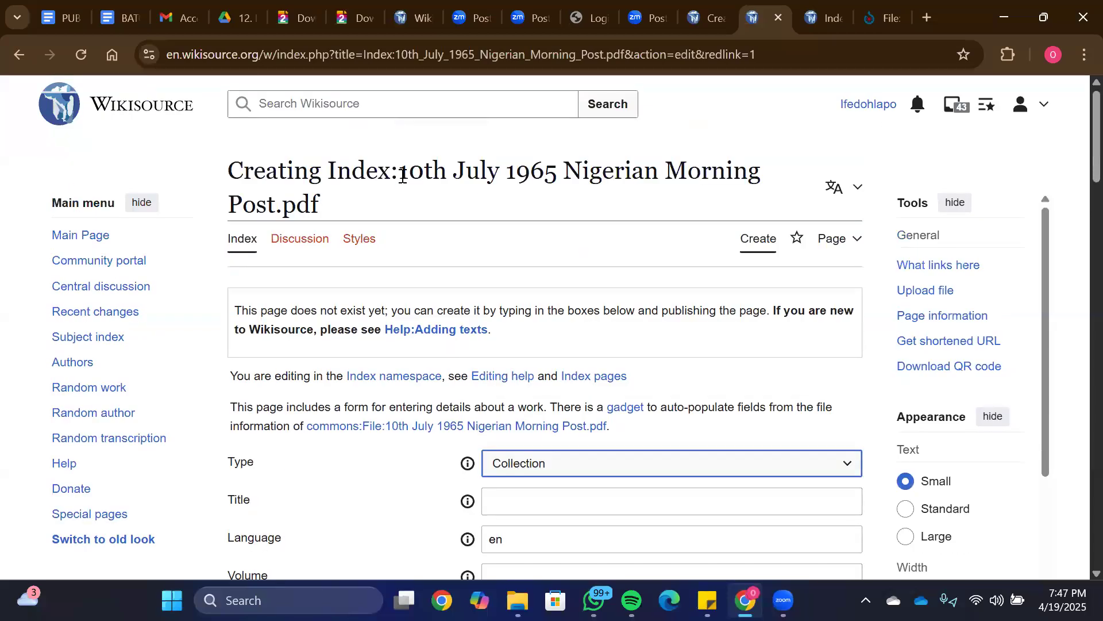
drag(657, 154, 279, 208)
key(ctrl+c)
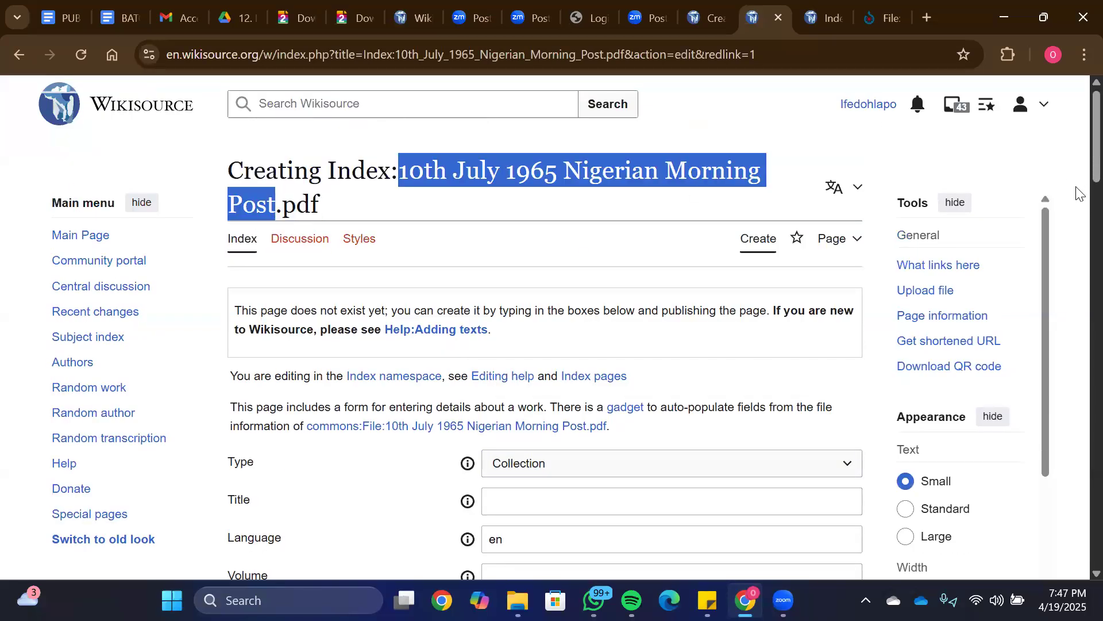
scroll(1076, 202, down, 7)
scroll(1081, 227, up, 2)
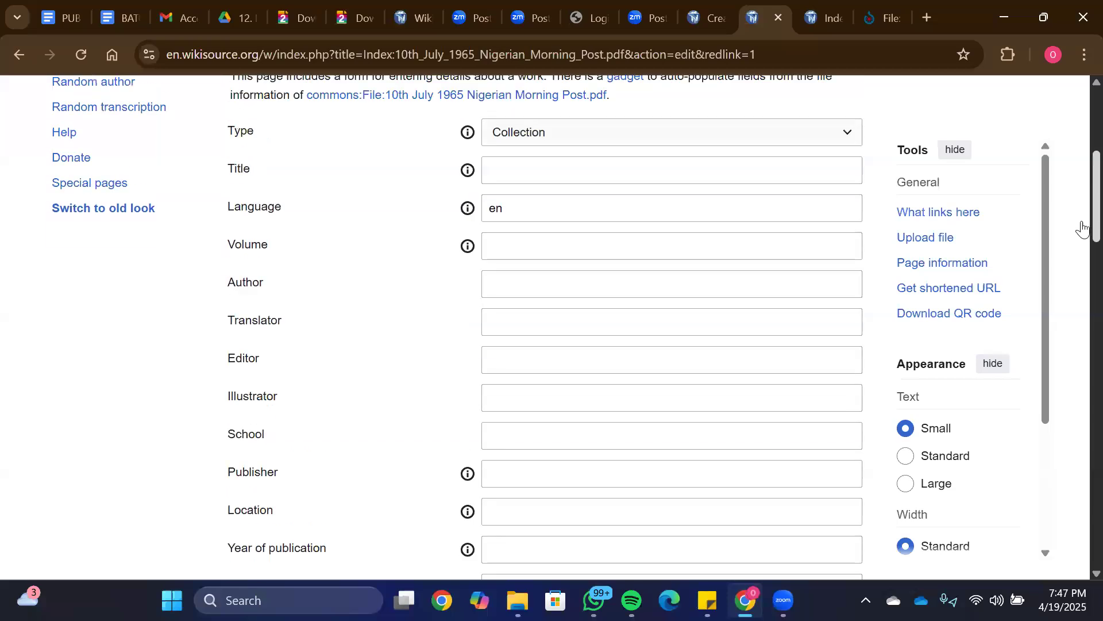
click(592, 164)
key(ctrl+v)
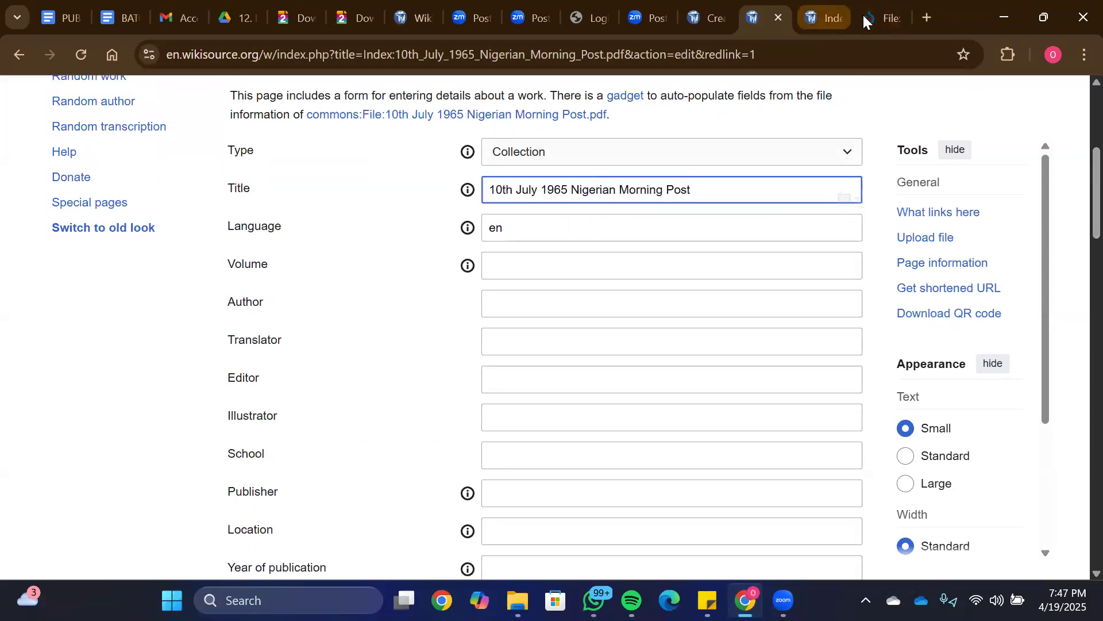
Step: Enter "Nigerian Morning Post" as the author of the new index page
mouse_move(865, 21)
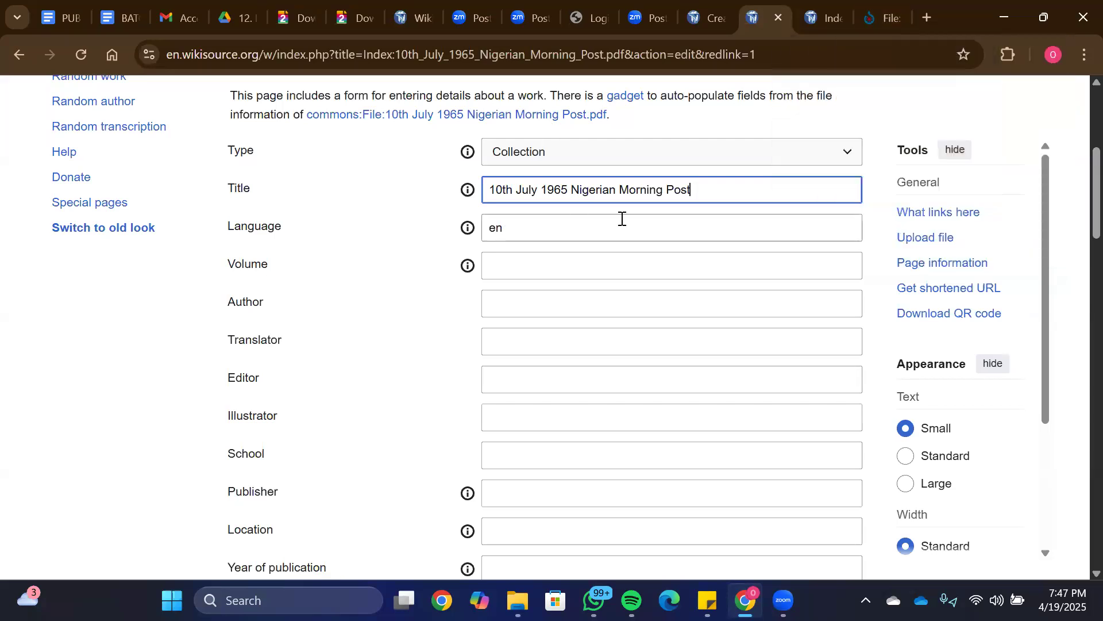
click(516, 307)
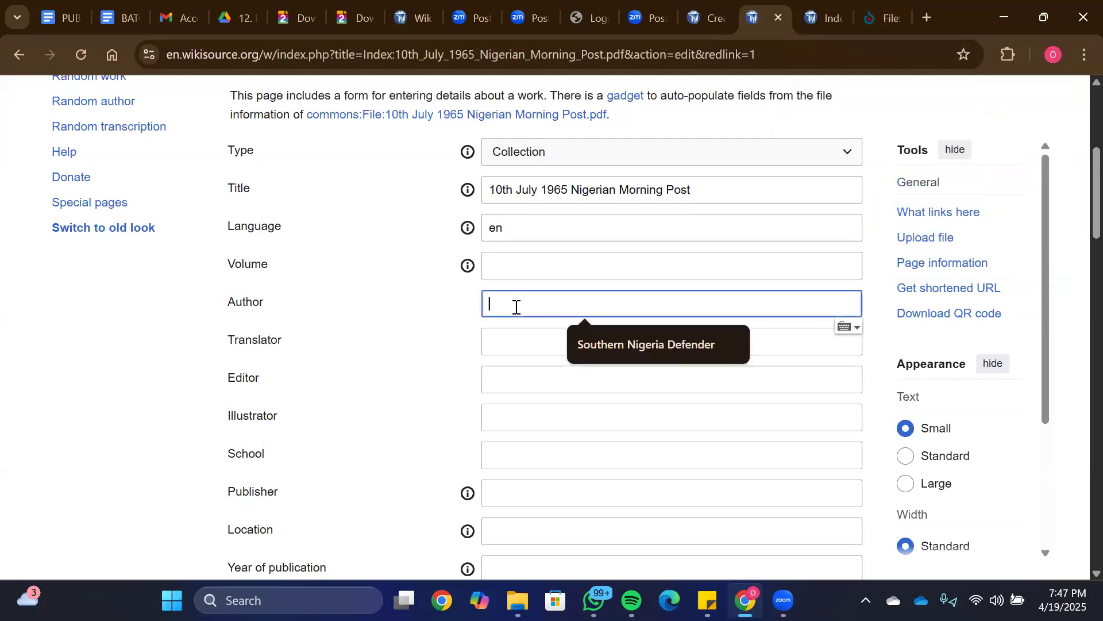
text(Niger)
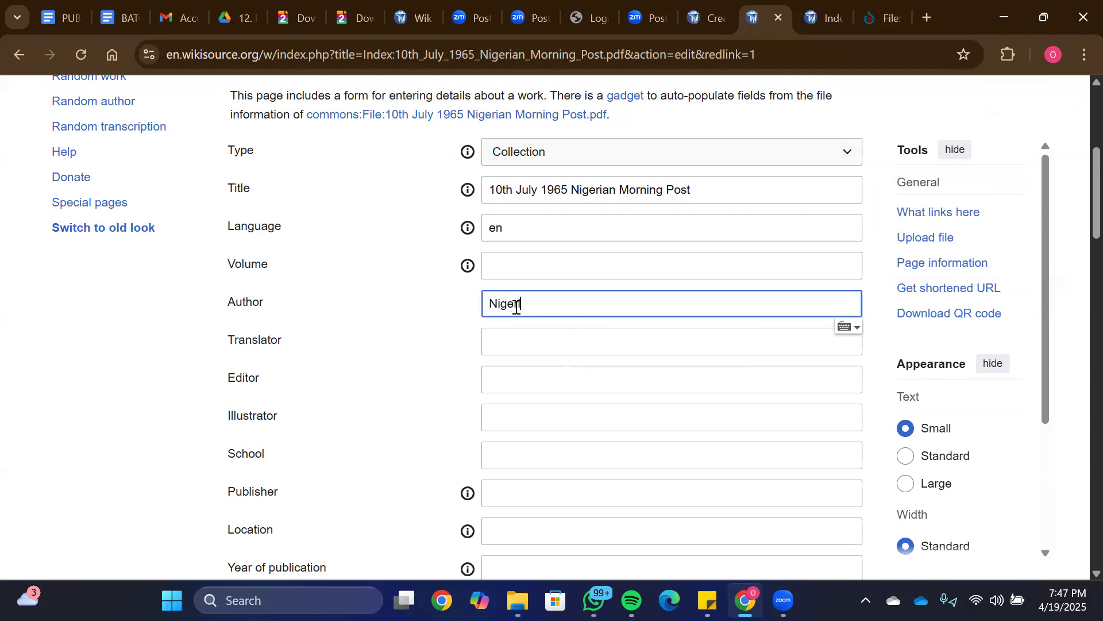
text(ian Mornig)
key(BackSpace)
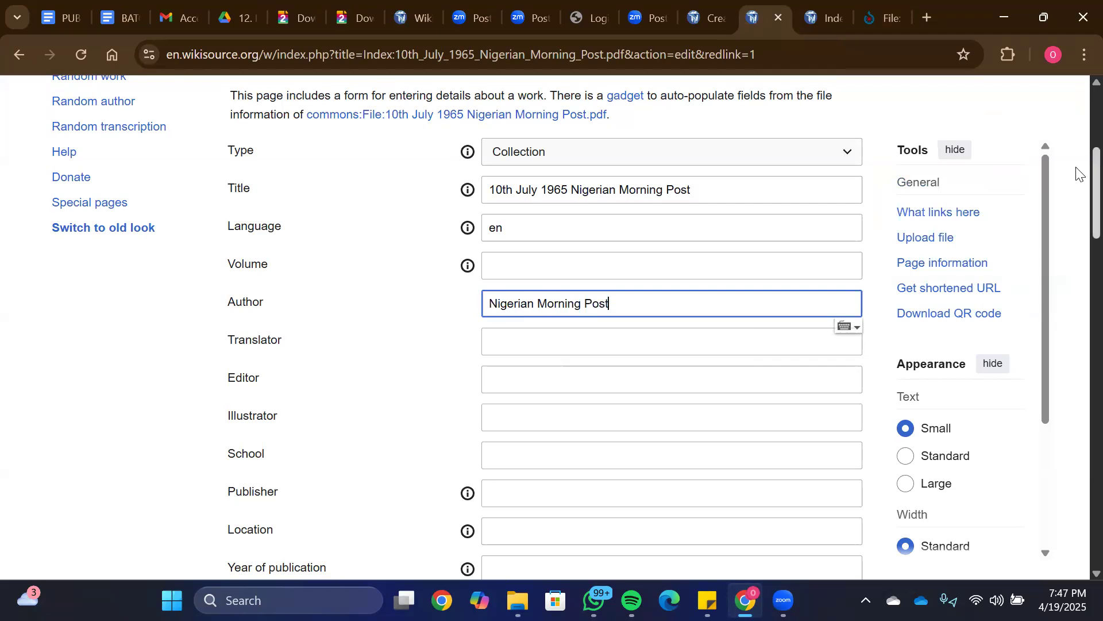
Step: Search Google for "Nigerian Morning post newspaper" in a new browser tab
scroll(1075, 184, down, 2)
scroll(1077, 201, down, 1)
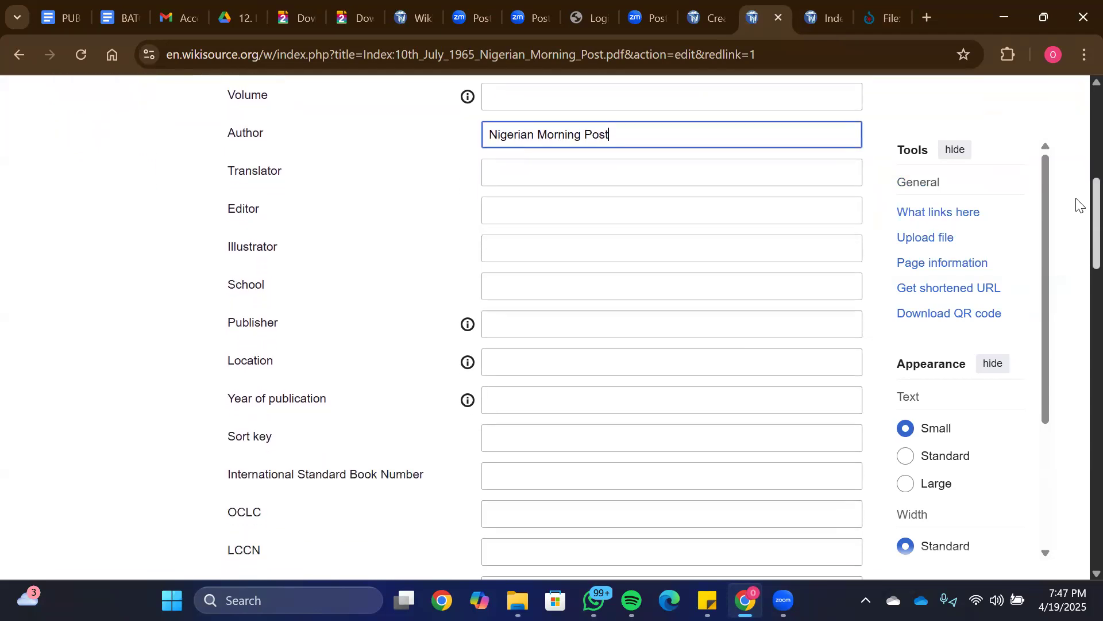
scroll(1079, 182, up, 4)
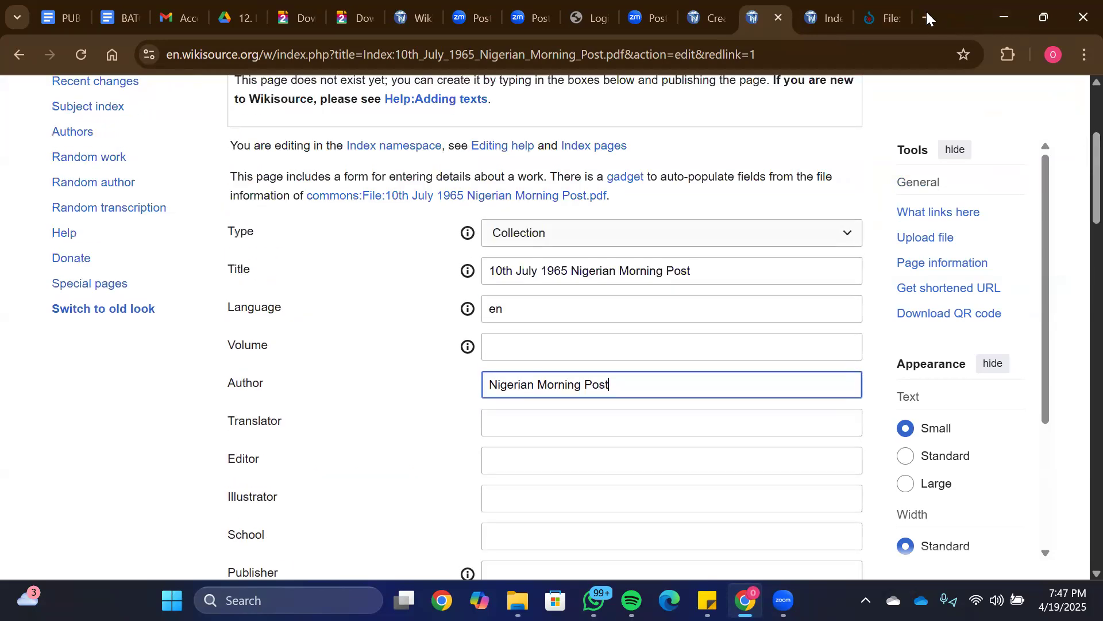
click(927, 17)
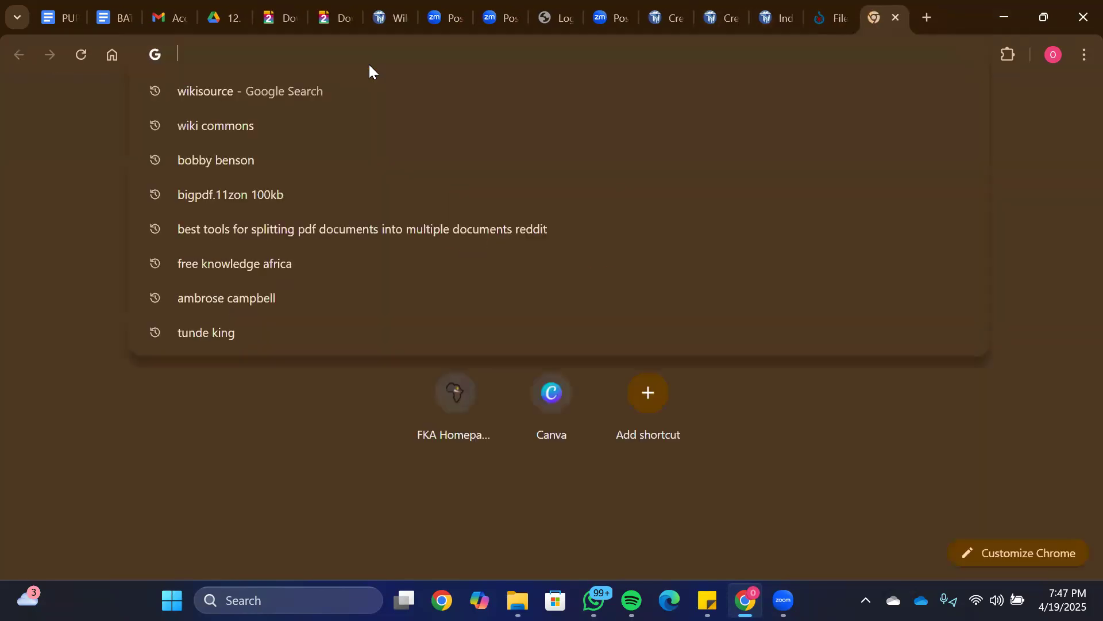
text(Nigerian Mornin)
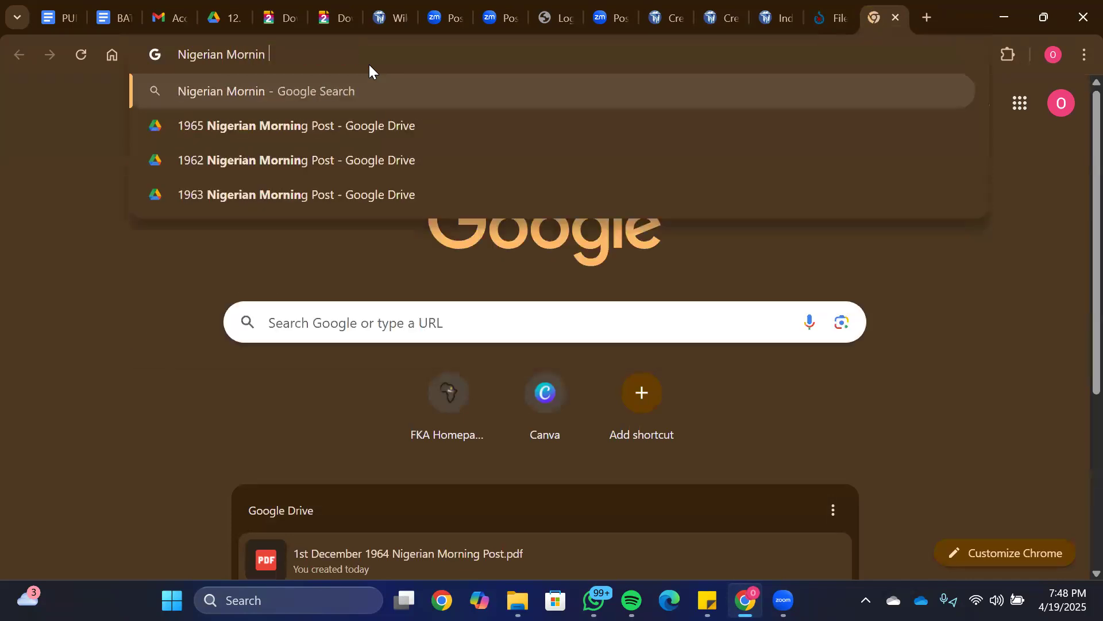
key(BackSpace)
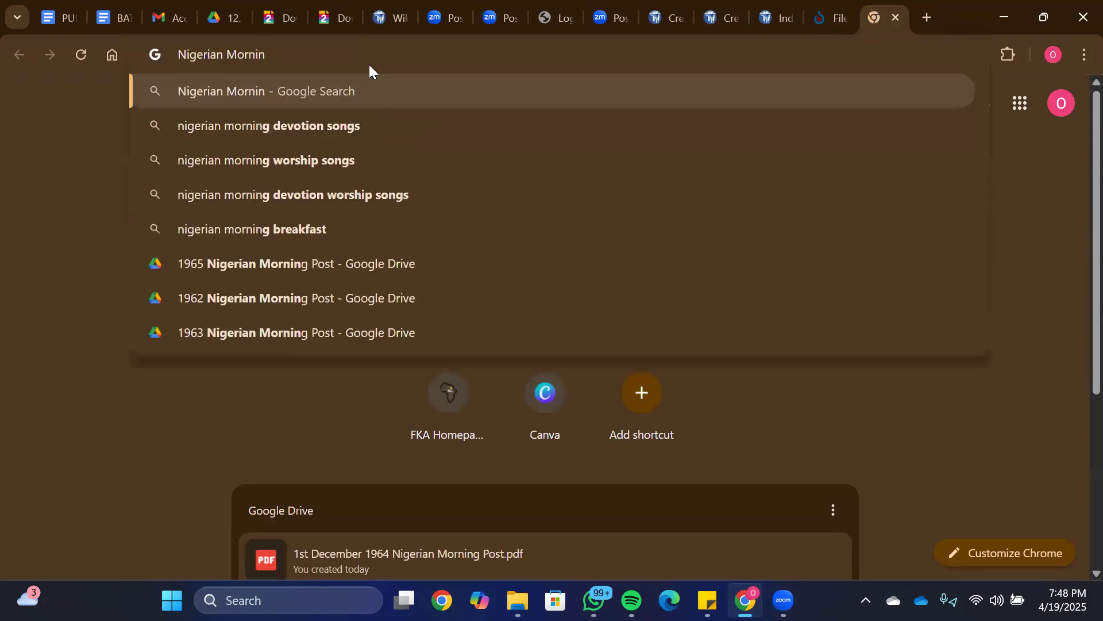
text(g post )
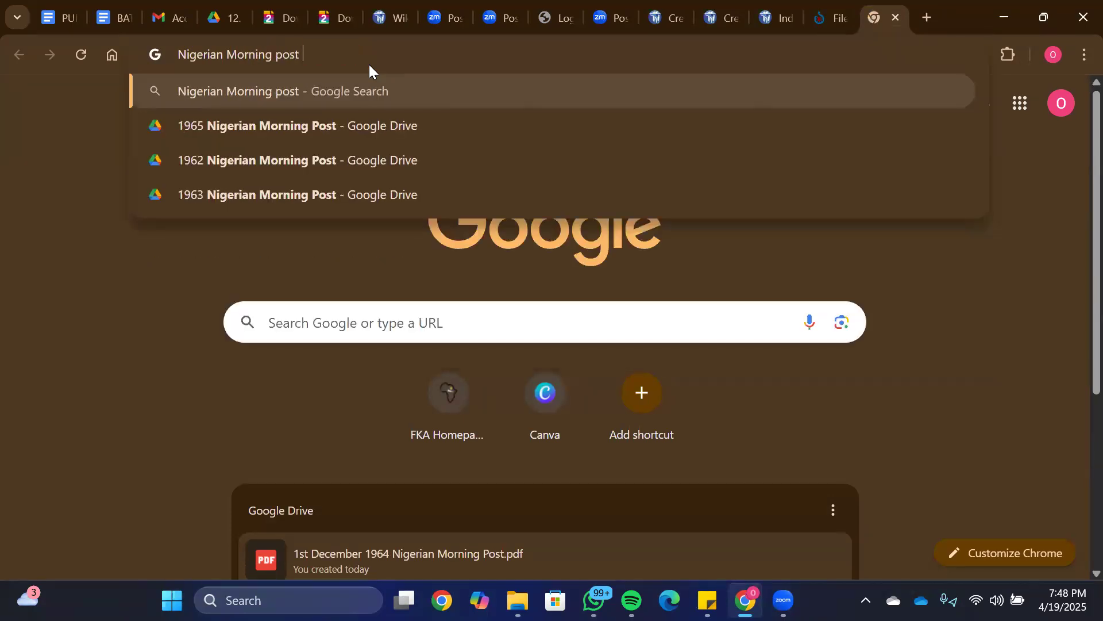
text(newspaper)
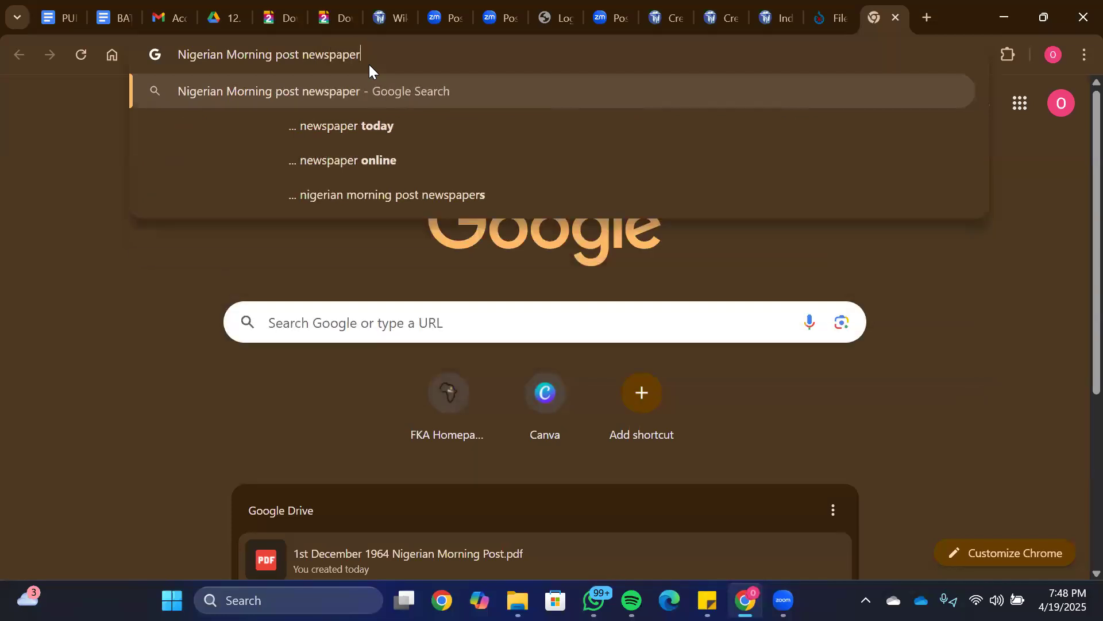
key(Return)
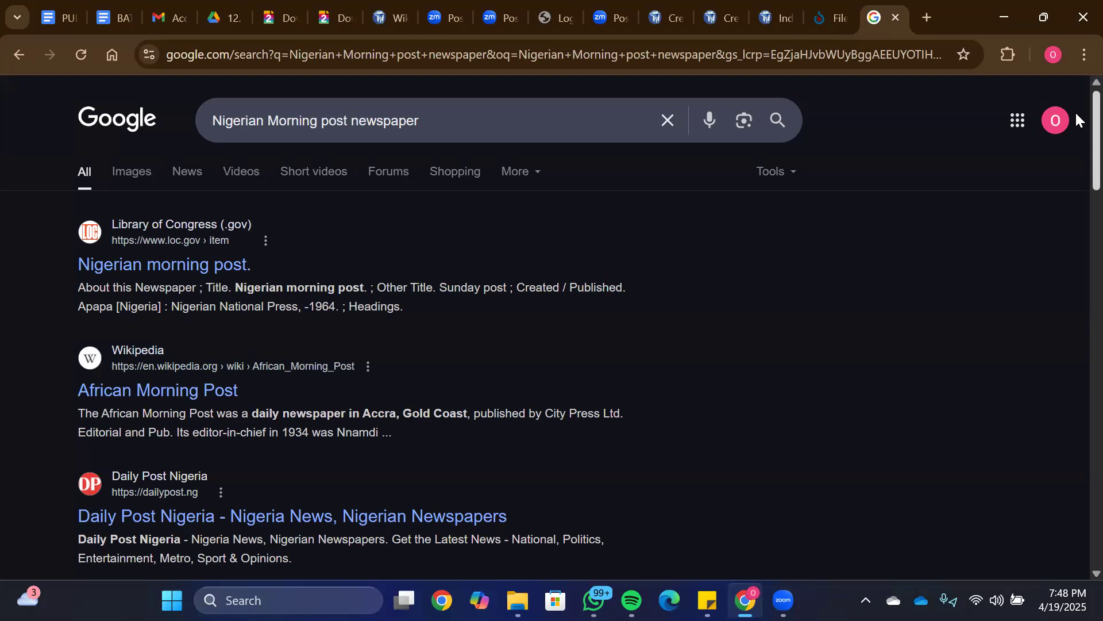
Step: Look through the Google results for publication details of the Nigerian Morning Post
scroll(1076, 118, down, 3)
scroll(1077, 143, down, 3)
scroll(1074, 178, down, 1)
scroll(1074, 133, up, 4)
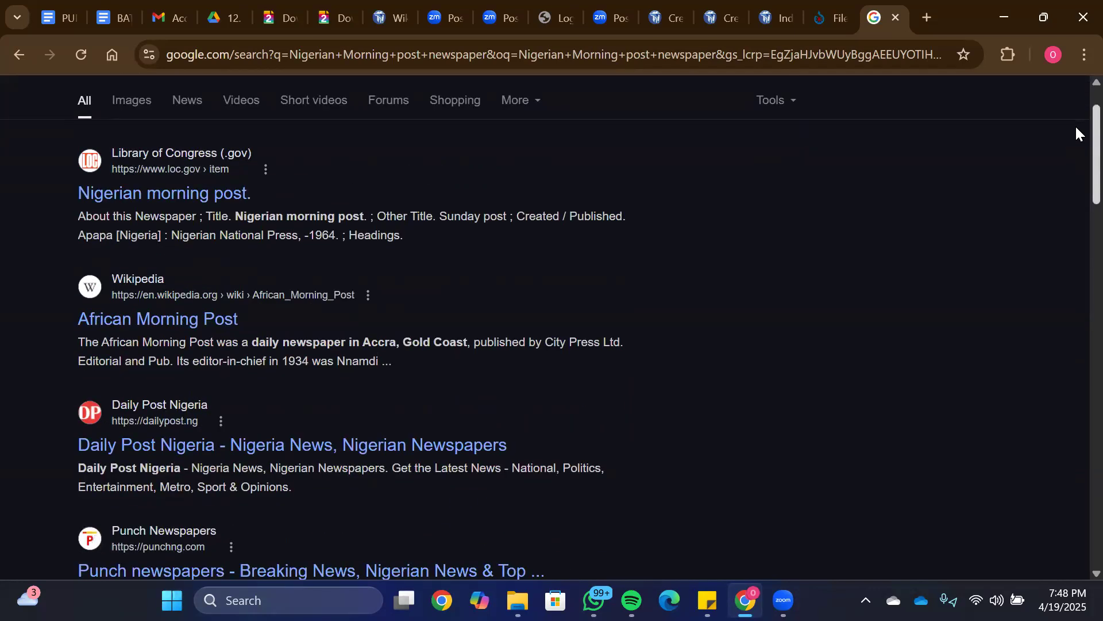
scroll(1076, 144, down, 6)
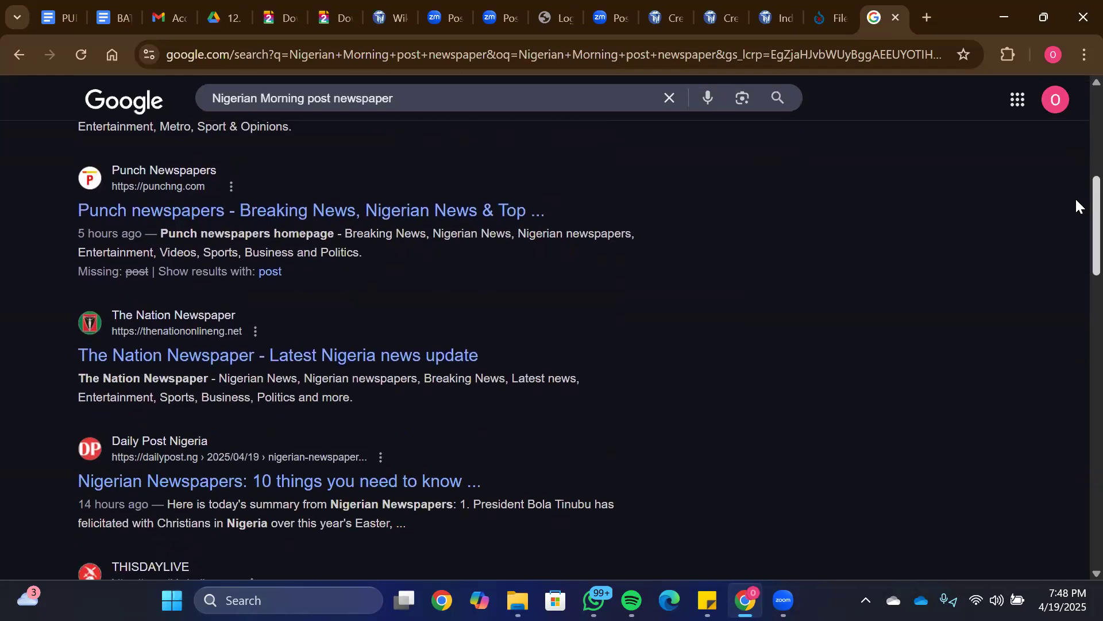
scroll(1077, 207, down, 2)
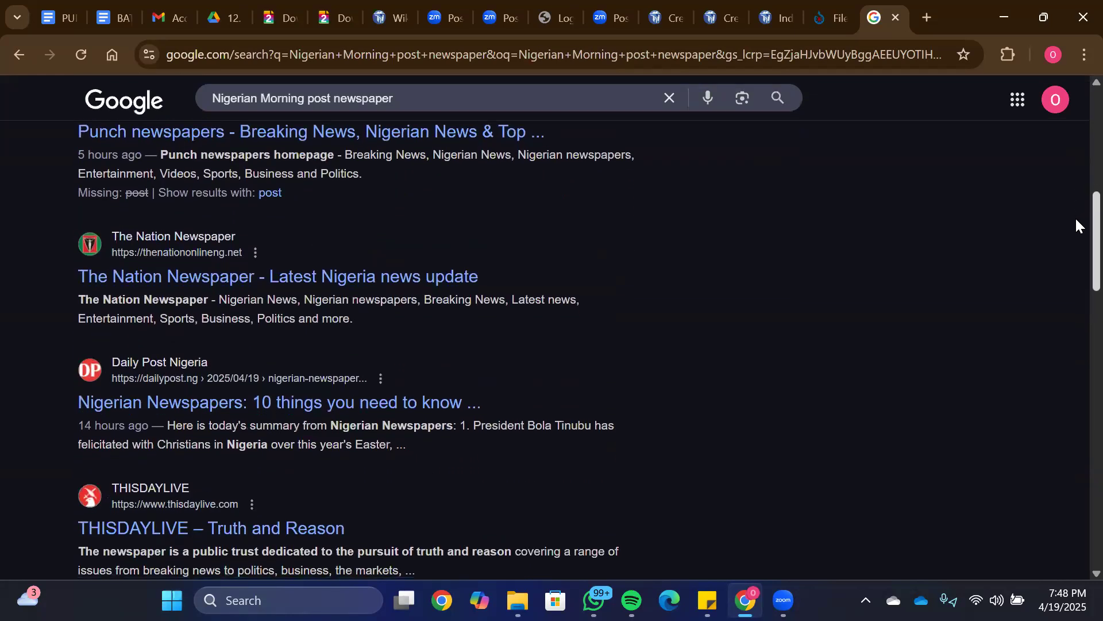
scroll(1077, 98, up, 8)
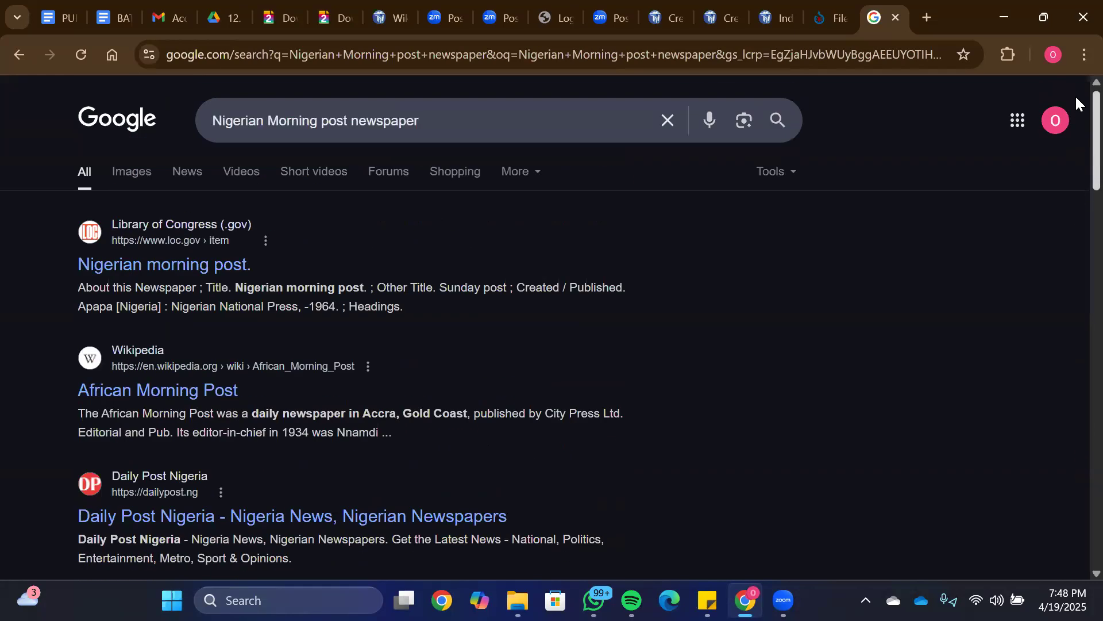
Step: Return to the newspaper's Wikimedia Commons file page and show page 16 of the PDF
click(832, 18)
scroll(1077, 184, down, 3)
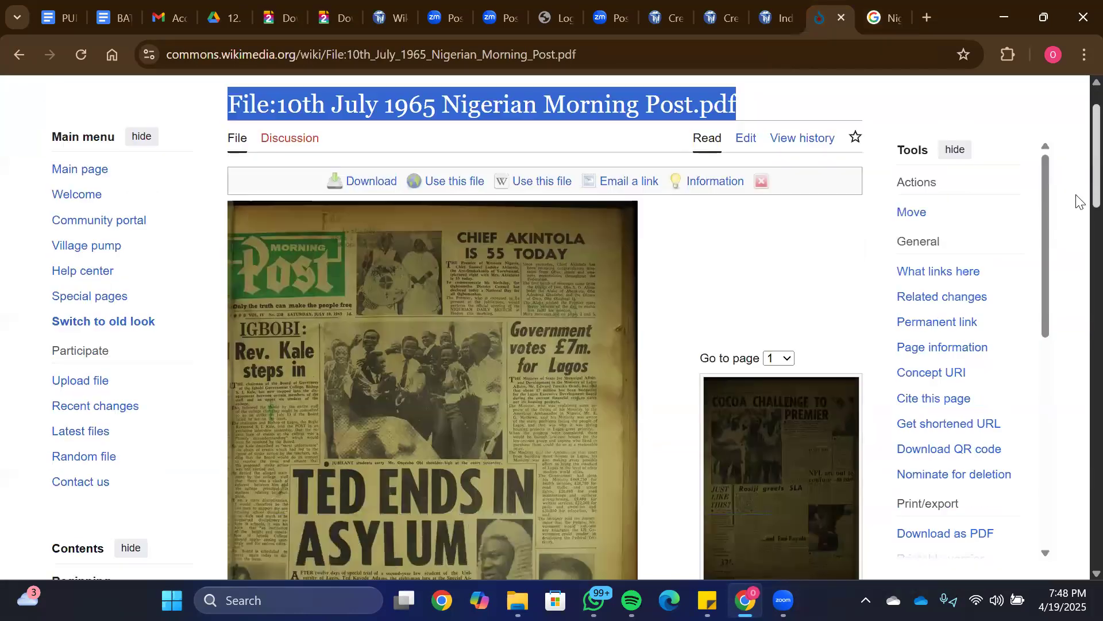
click(780, 235)
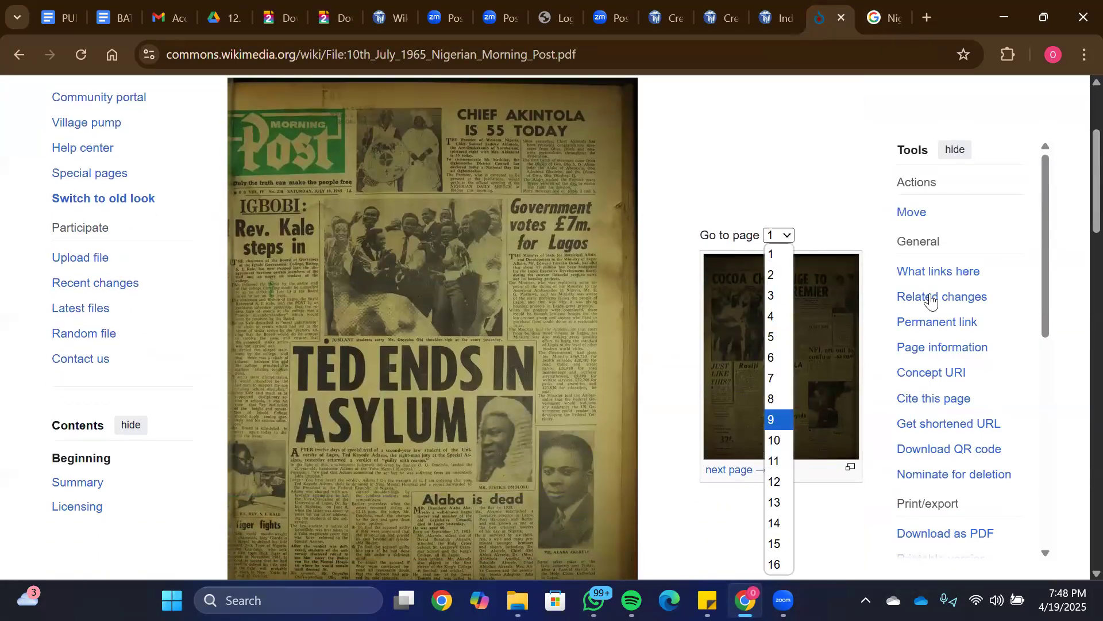
scroll(1077, 172, down, 6)
scroll(1077, 216, up, 5)
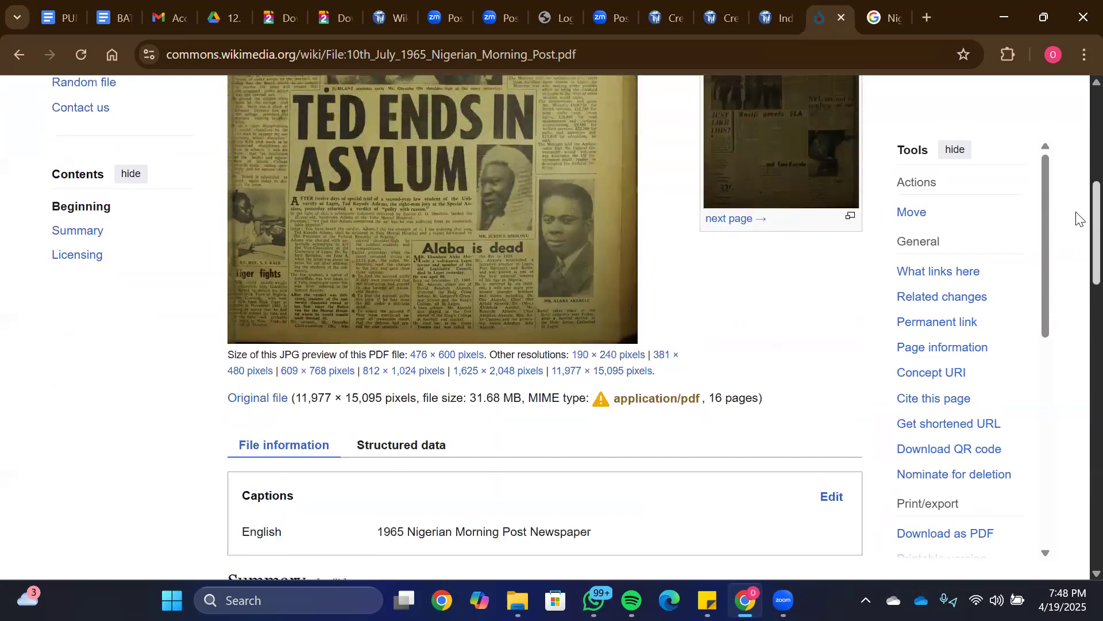
click(785, 164)
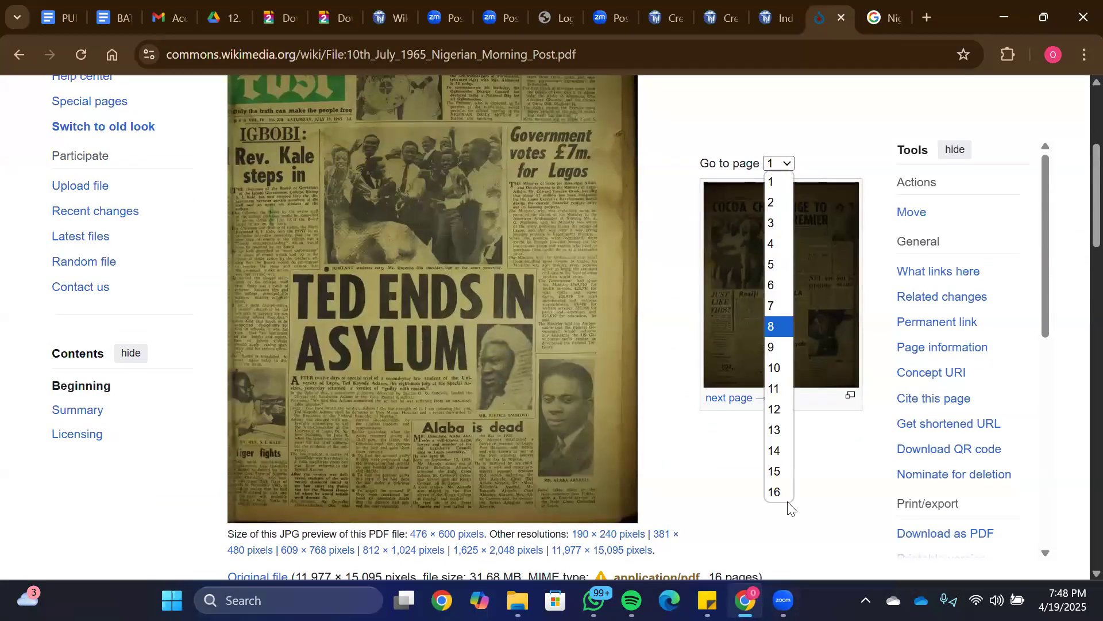
click(775, 496)
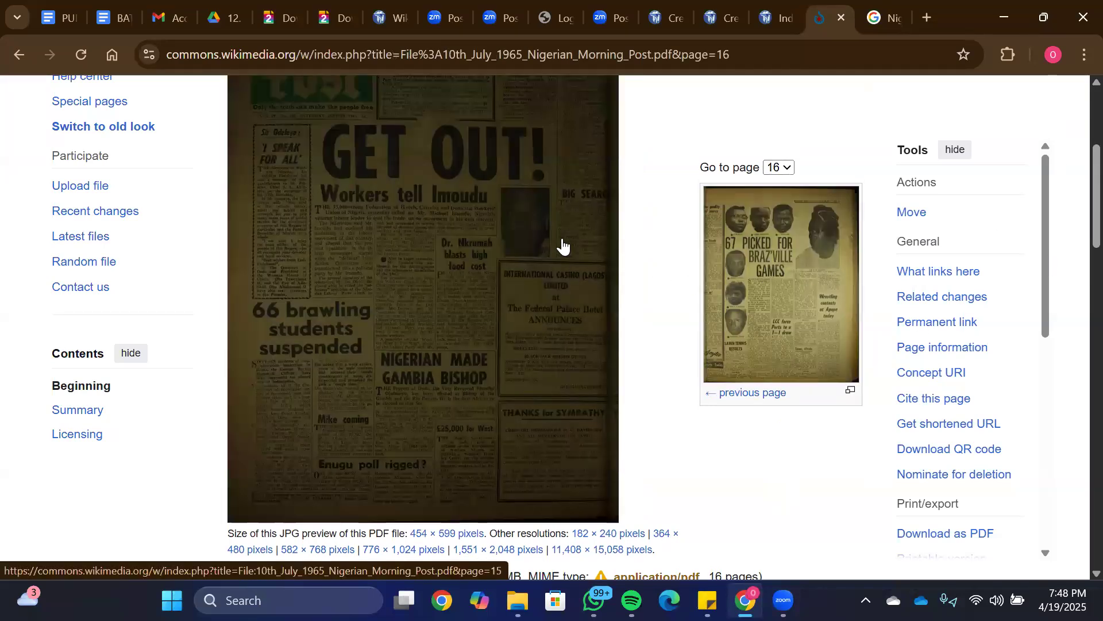
Step: Examine the scanned page, file summary, file history and metadata on Commons for the newspaper's publisher and place of publication
scroll(1078, 181, down, 2)
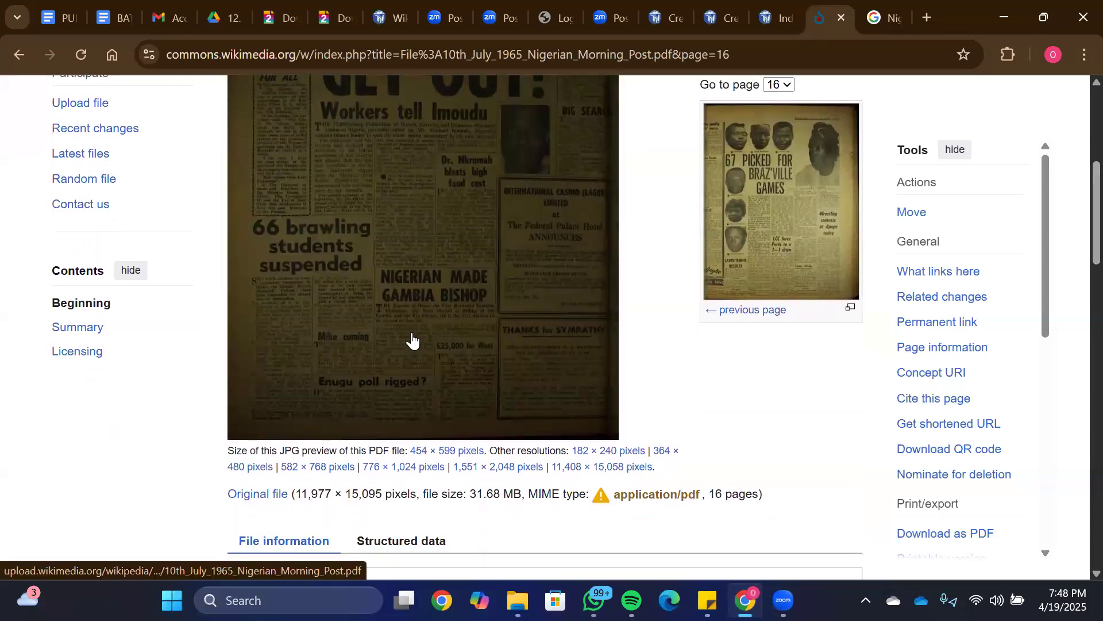
scroll(412, 341, up, 3)
scroll(412, 341, down, 2)
scroll(412, 341, down, 2)
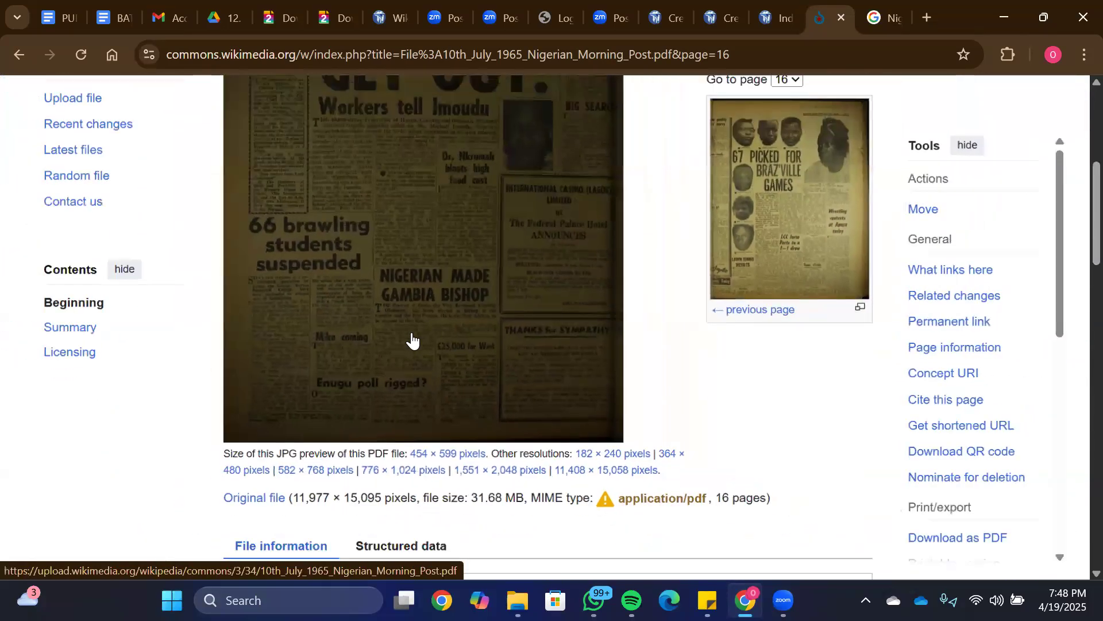
scroll(1077, 213, up, 5)
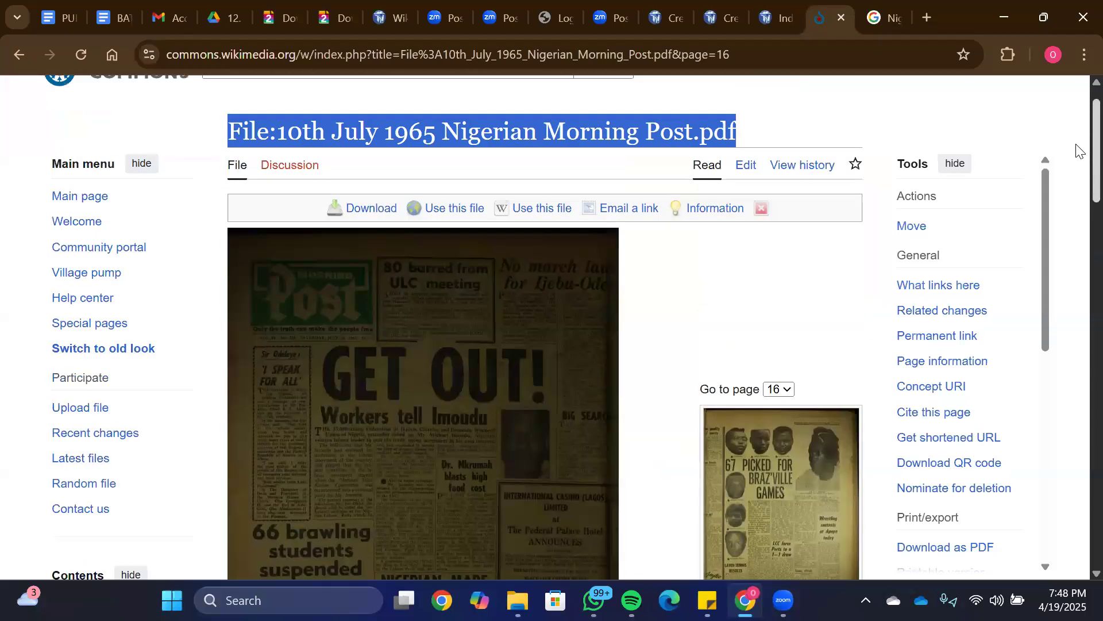
scroll(1078, 150, down, 8)
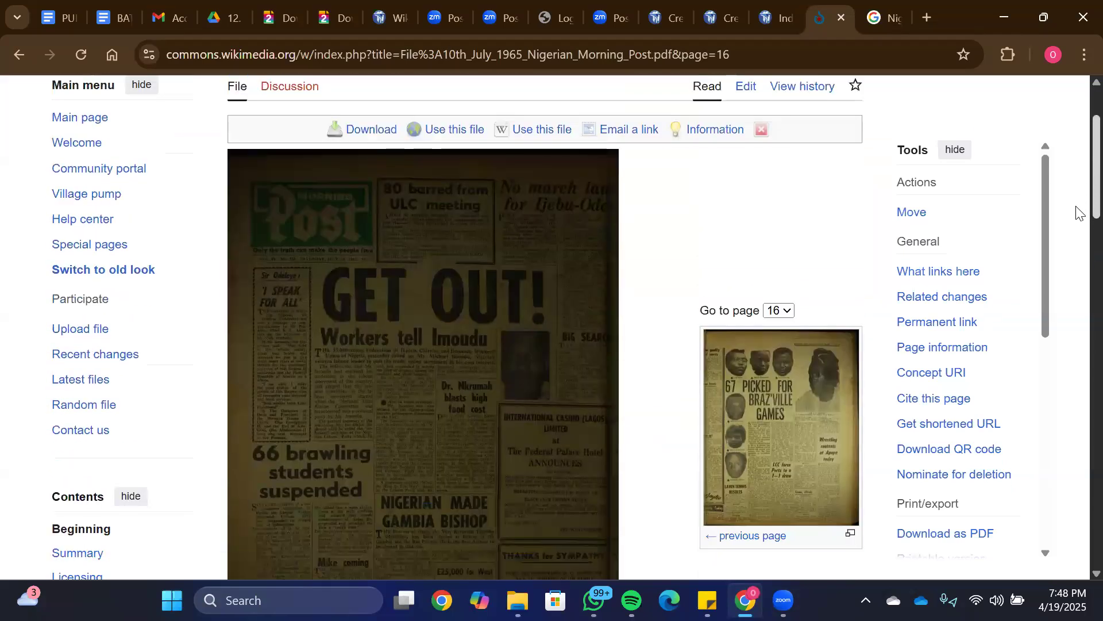
scroll(1077, 295, down, 10)
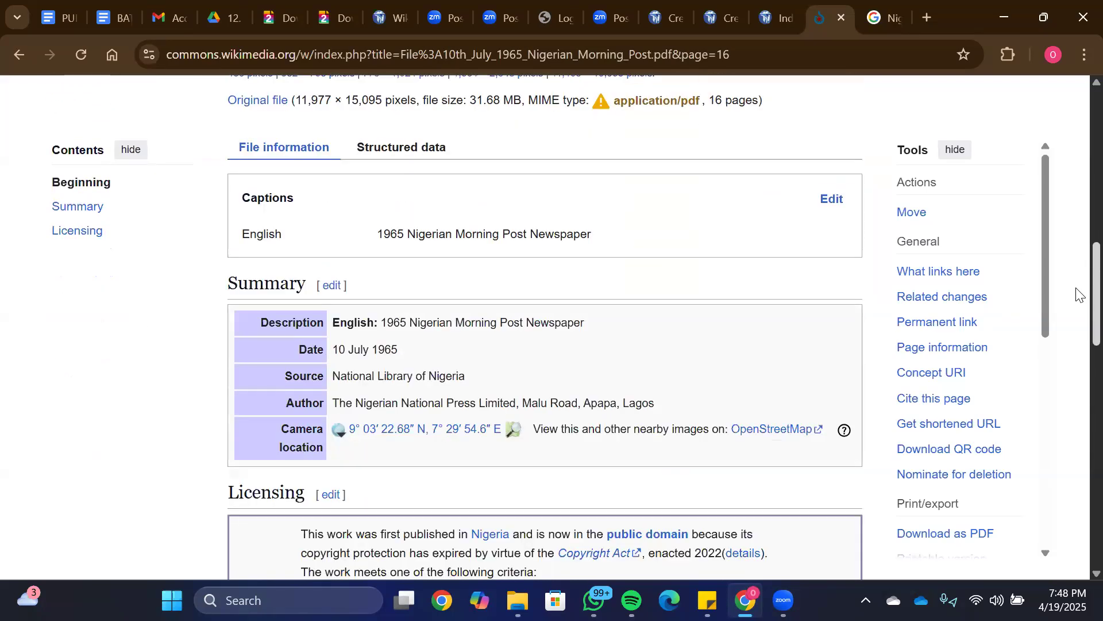
scroll(1077, 407, down, 9)
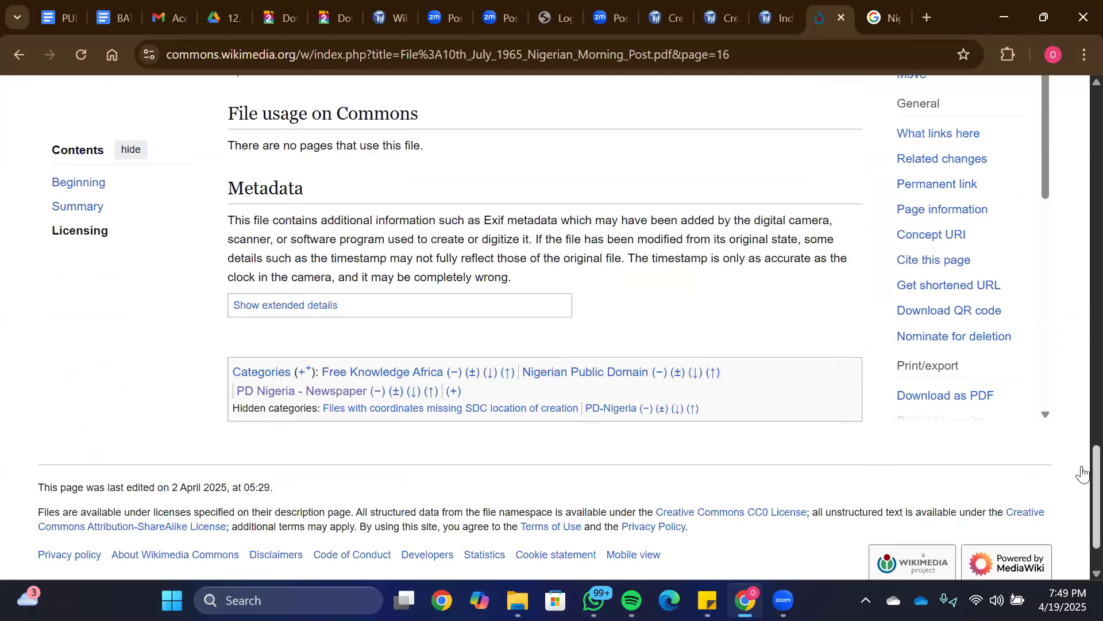
scroll(1082, 454, up, 4)
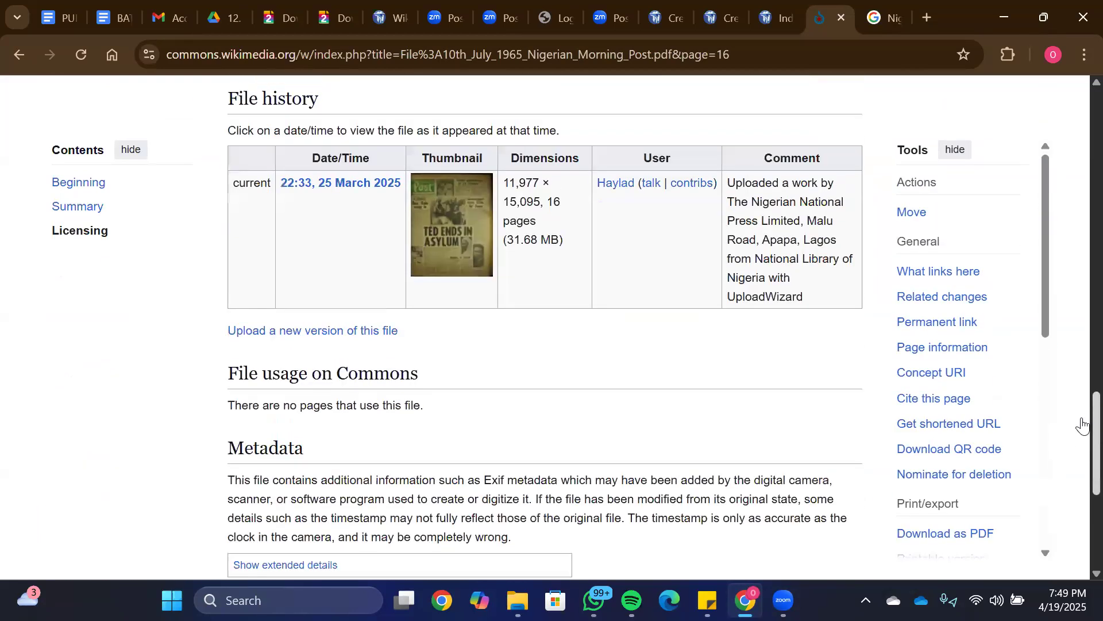
scroll(1082, 442, down, 2)
scroll(1083, 428, up, 1)
scroll(1082, 429, up, 1)
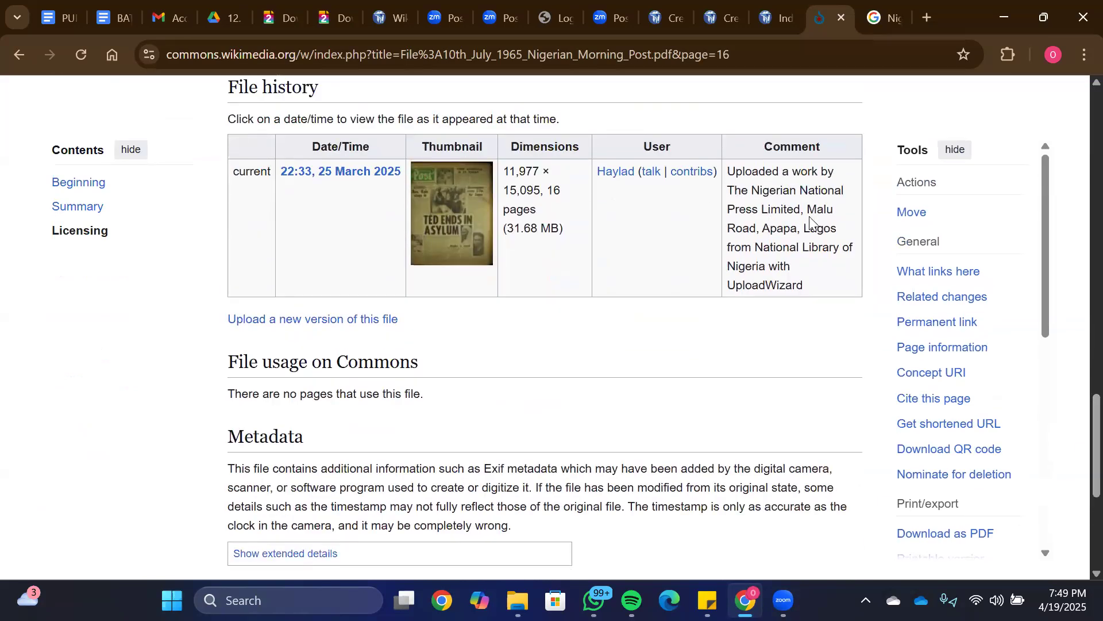
Step: Return to the Wikisource index creation form and enter "Lagos, Nigeria" as the location
click(785, 19)
click(879, 17)
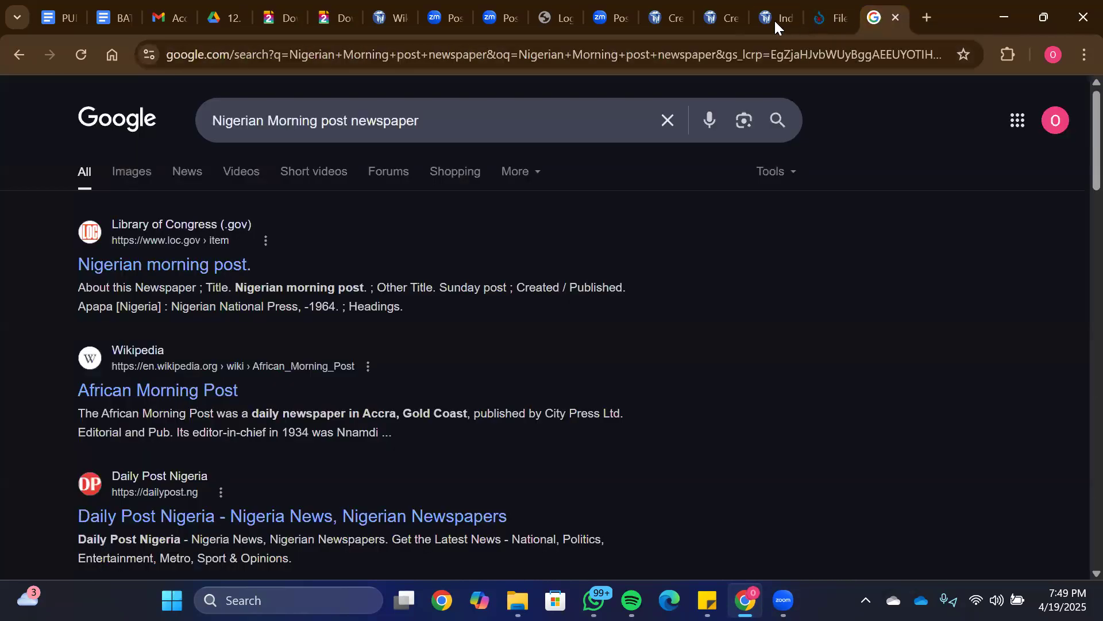
drag(772, 17, 703, 17)
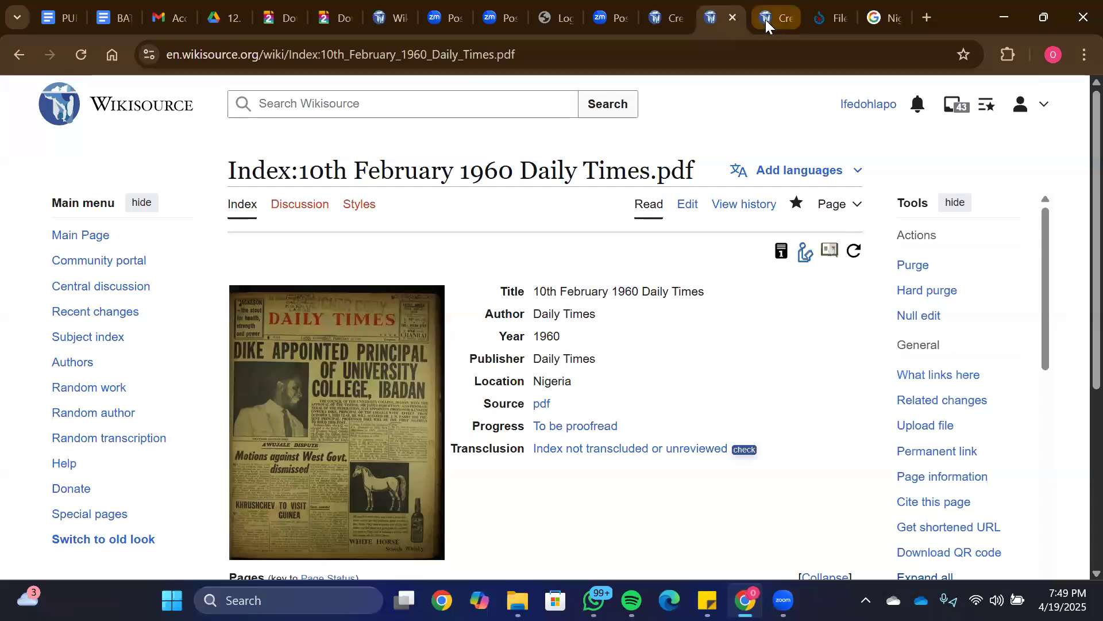
click(765, 19)
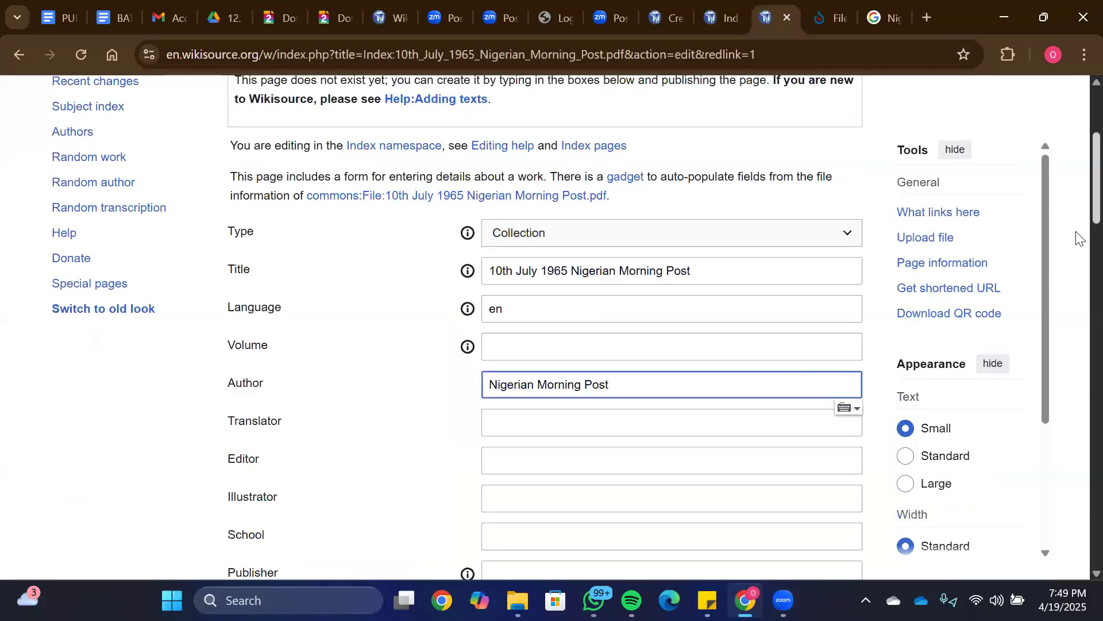
scroll(1078, 239, down, 4)
click(619, 358)
text(Lagos, Nigeria)
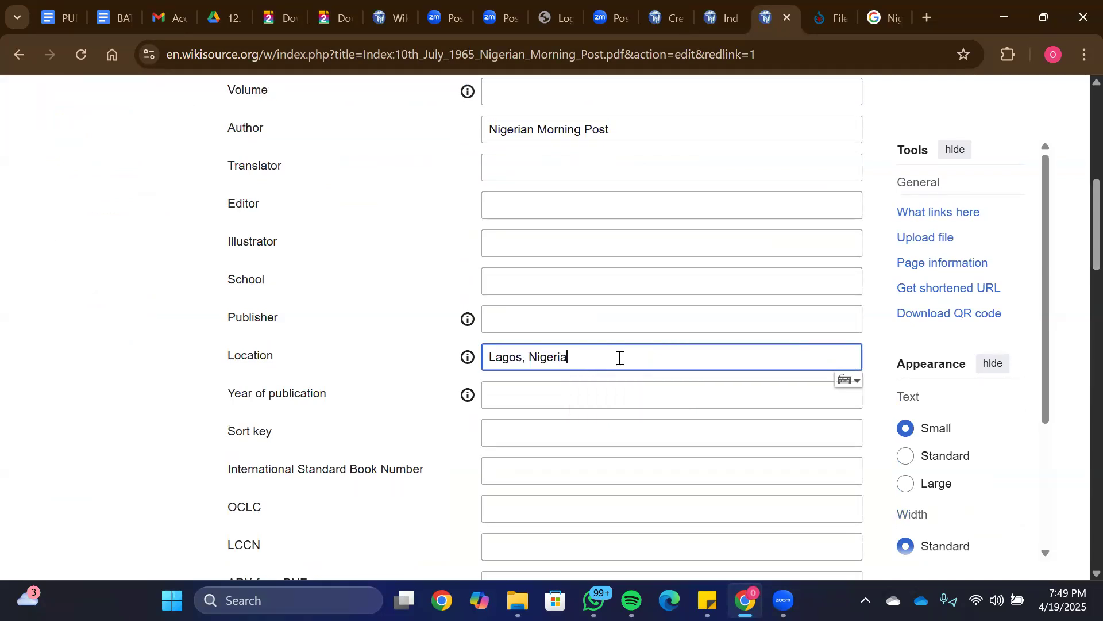
scroll(1076, 254, up, 8)
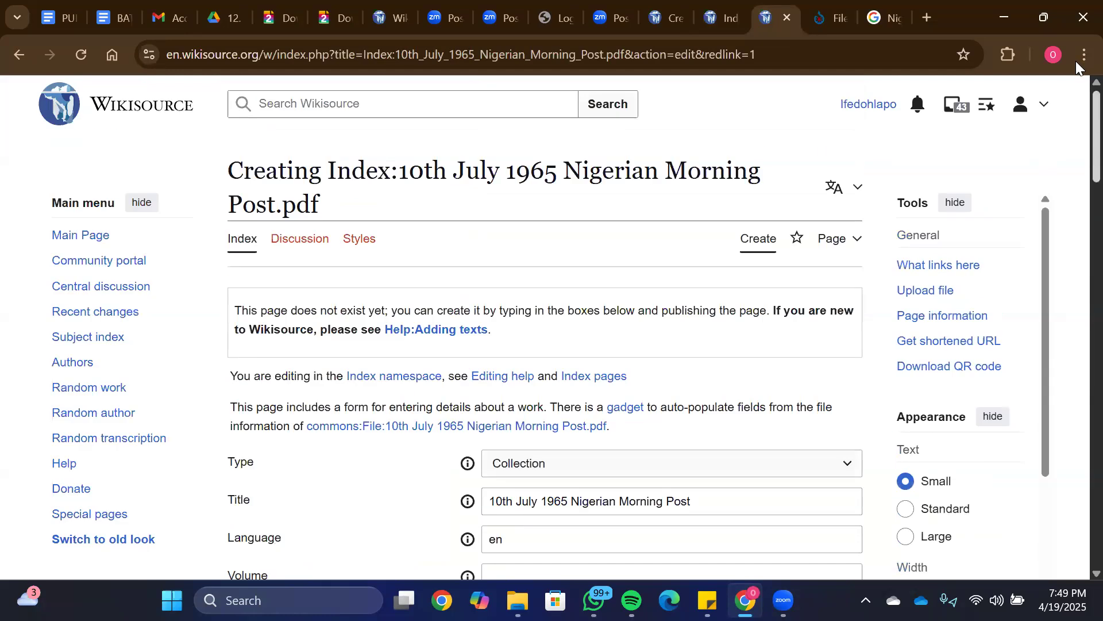
scroll(1078, 172, down, 10)
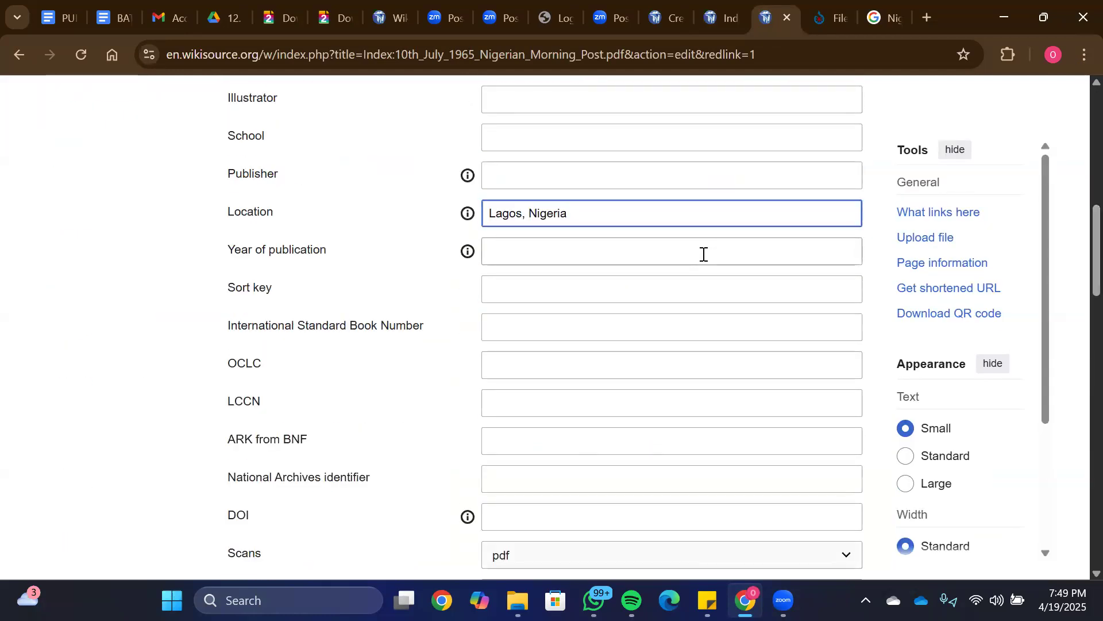
Step: Enter 1965 as the year of publication and "Nigeria Morning Post" as the publisher
click(703, 254)
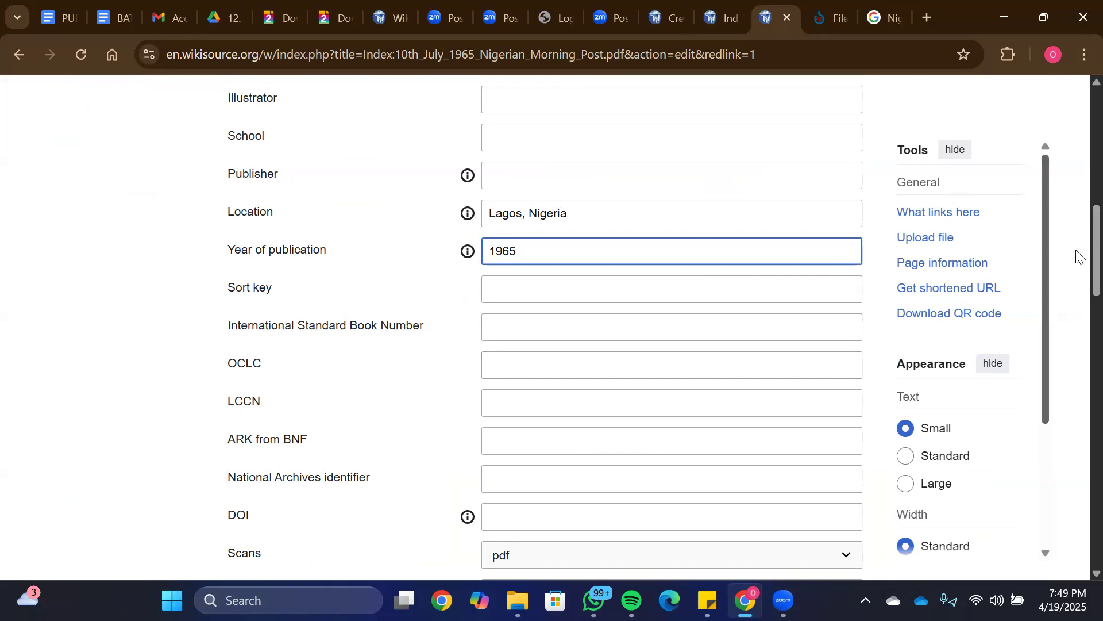
scroll(1077, 251, down, 1)
scroll(1077, 242, up, 3)
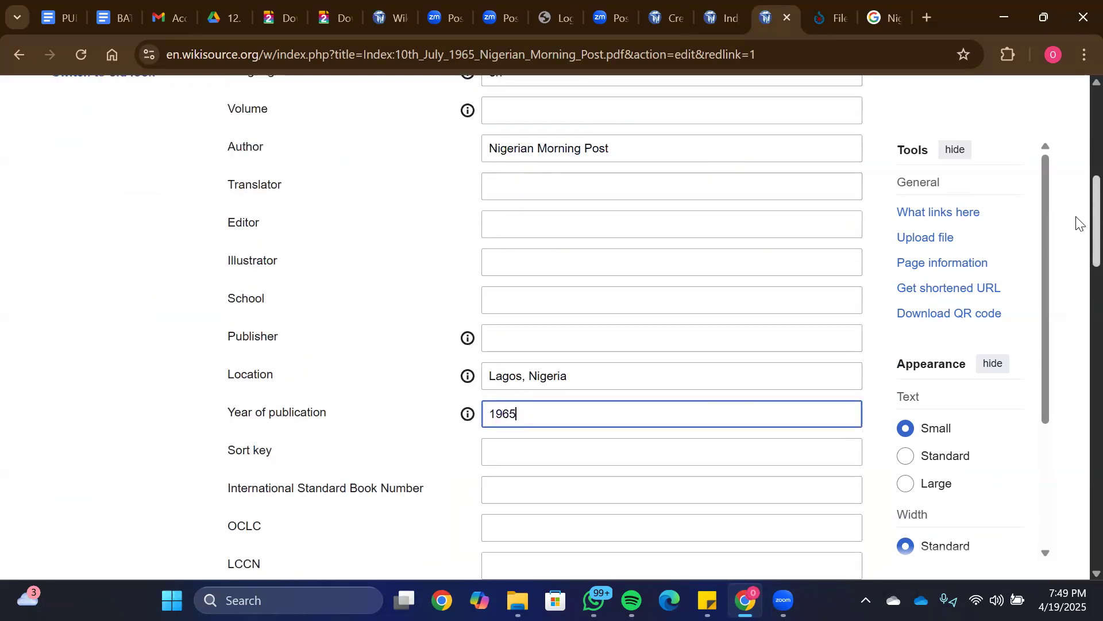
click(529, 336)
text(Nigera Morning)
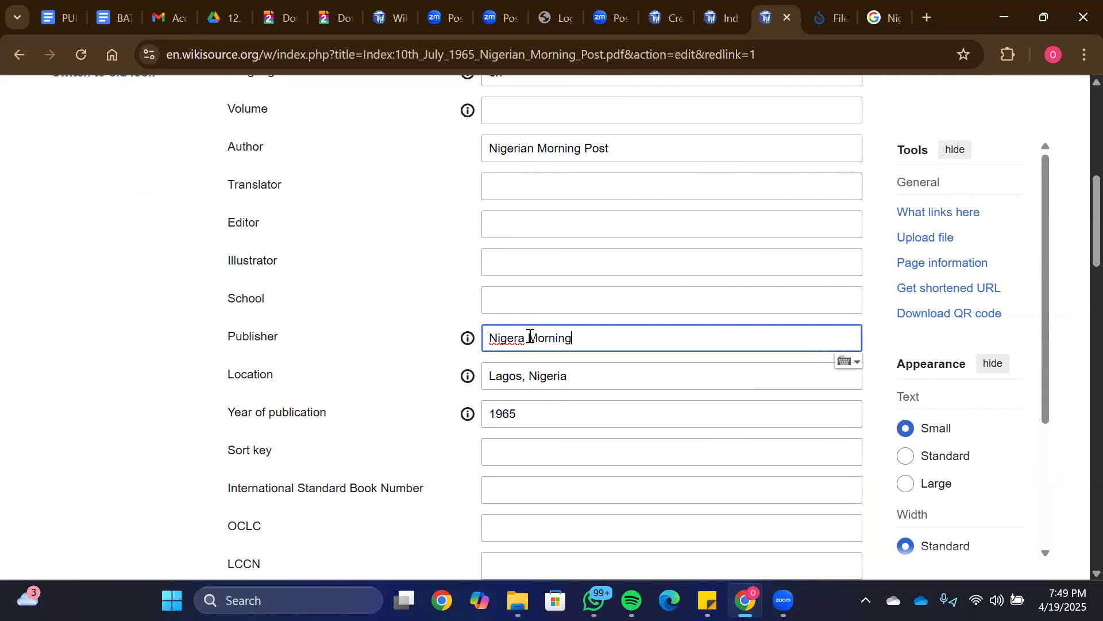
text( P)
text(n)
key(BackSpace)
text(i)
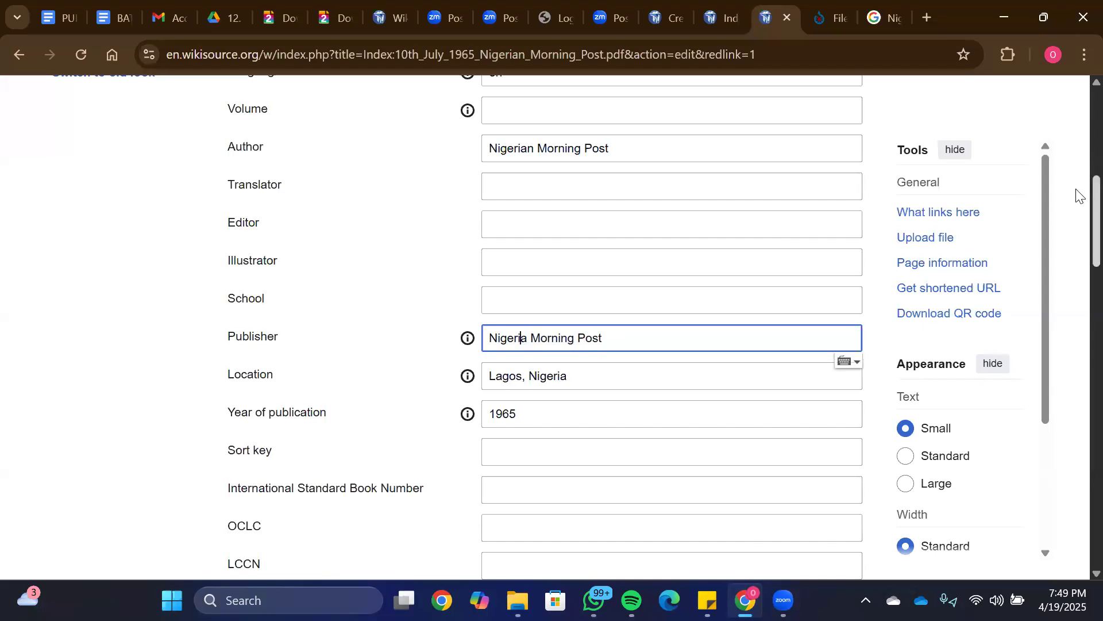
Step: Check the cover image and page list fields, and show page 1 of the newspaper PDF on its Wikimedia Commons file page
scroll(1079, 195, down, 8)
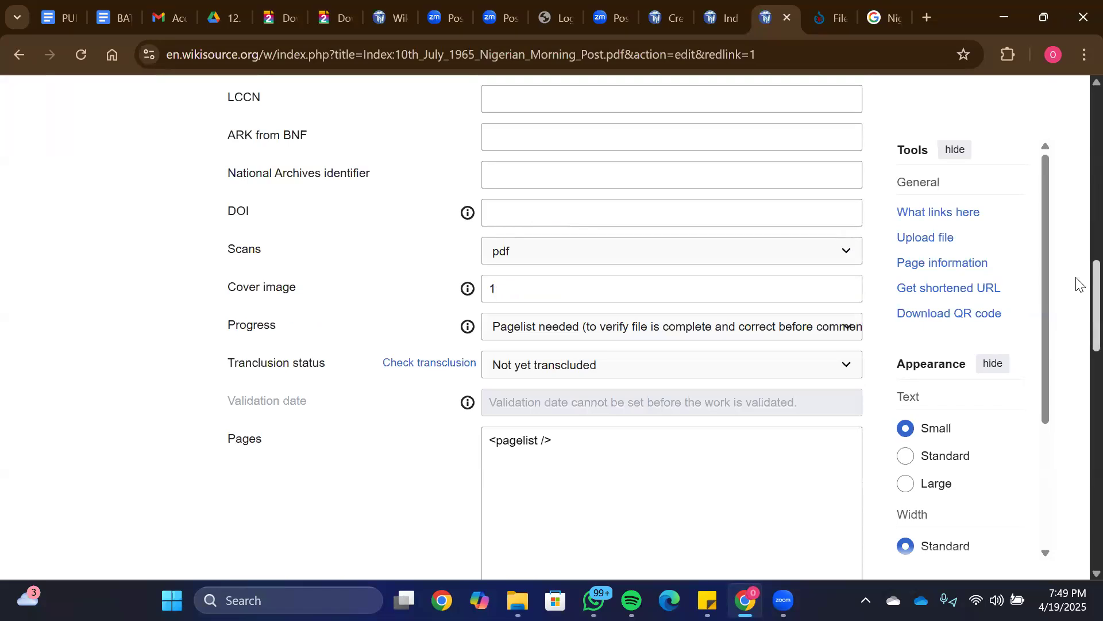
scroll(1077, 284, down, 1)
scroll(1076, 284, up, 1)
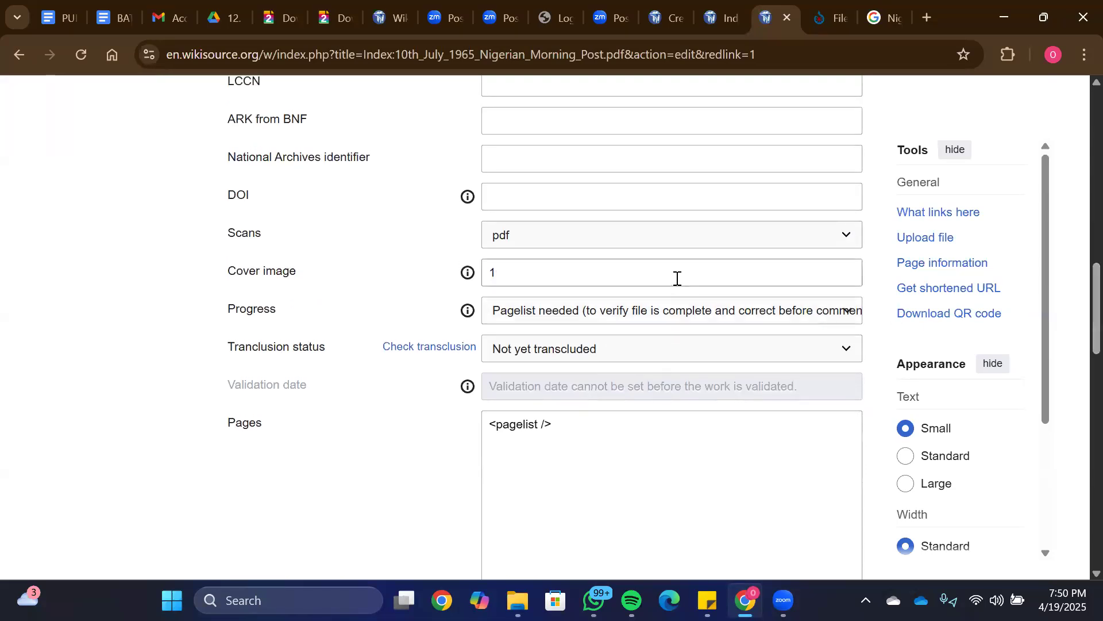
click(827, 16)
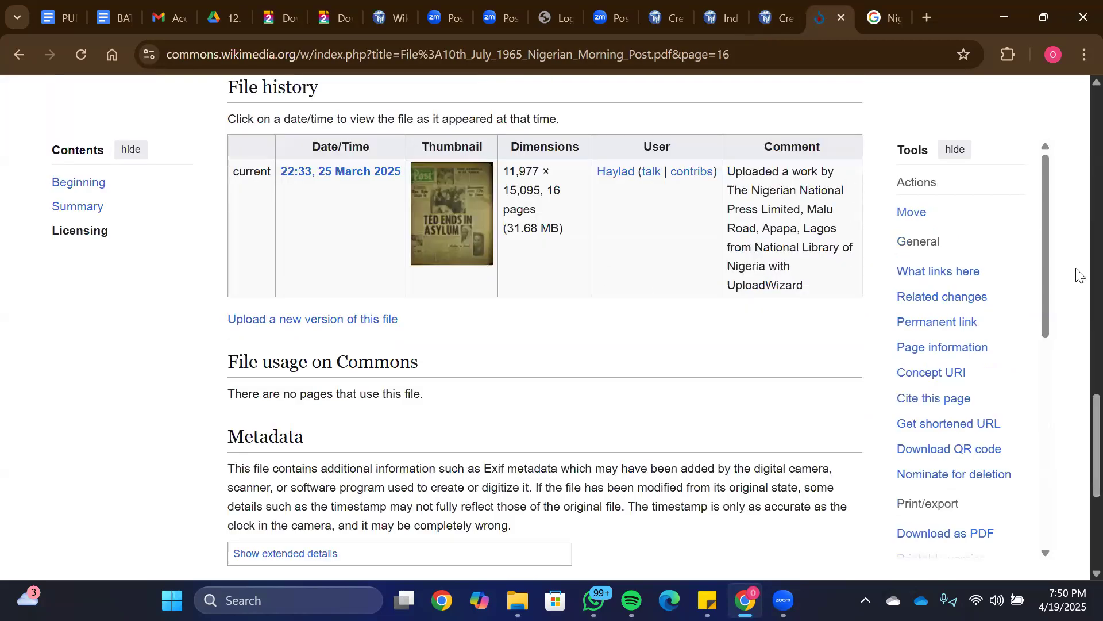
scroll(1077, 425, up, 15)
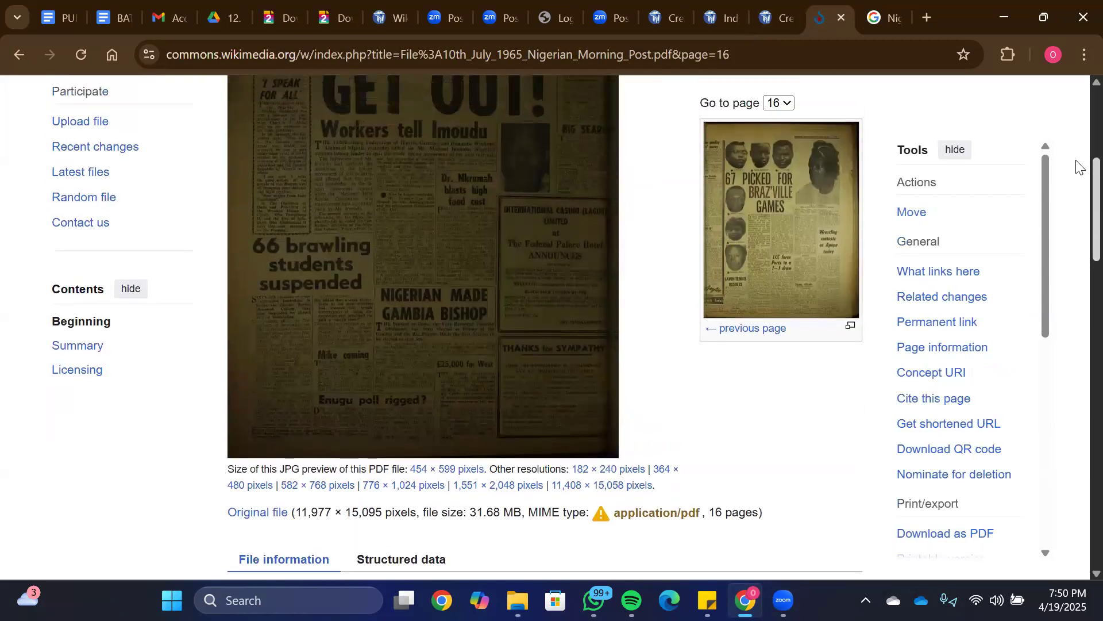
click(781, 212)
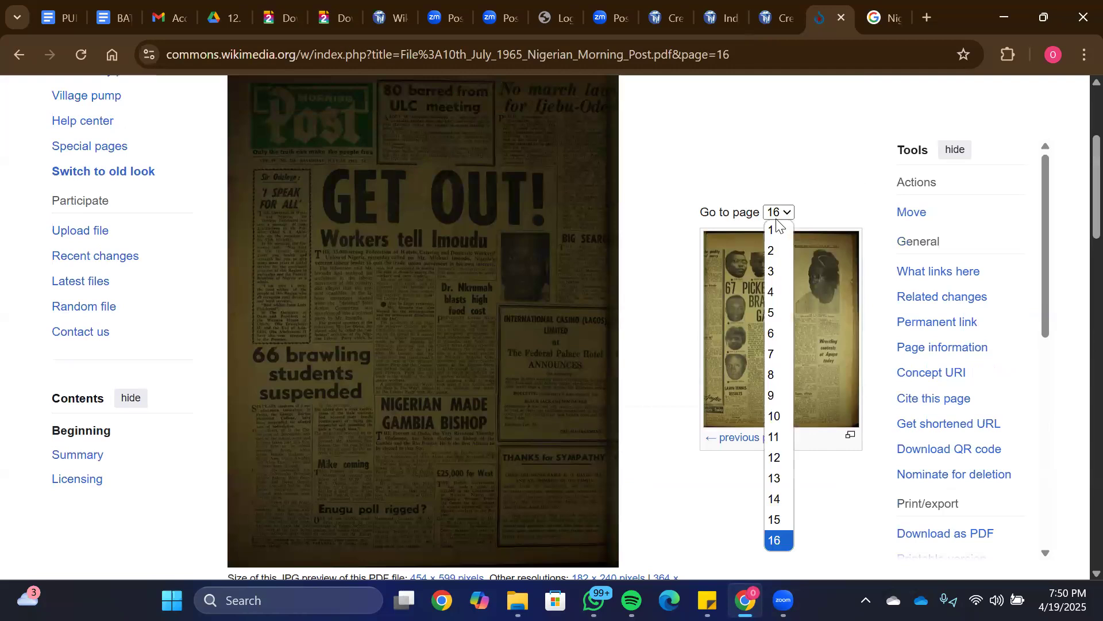
click(776, 229)
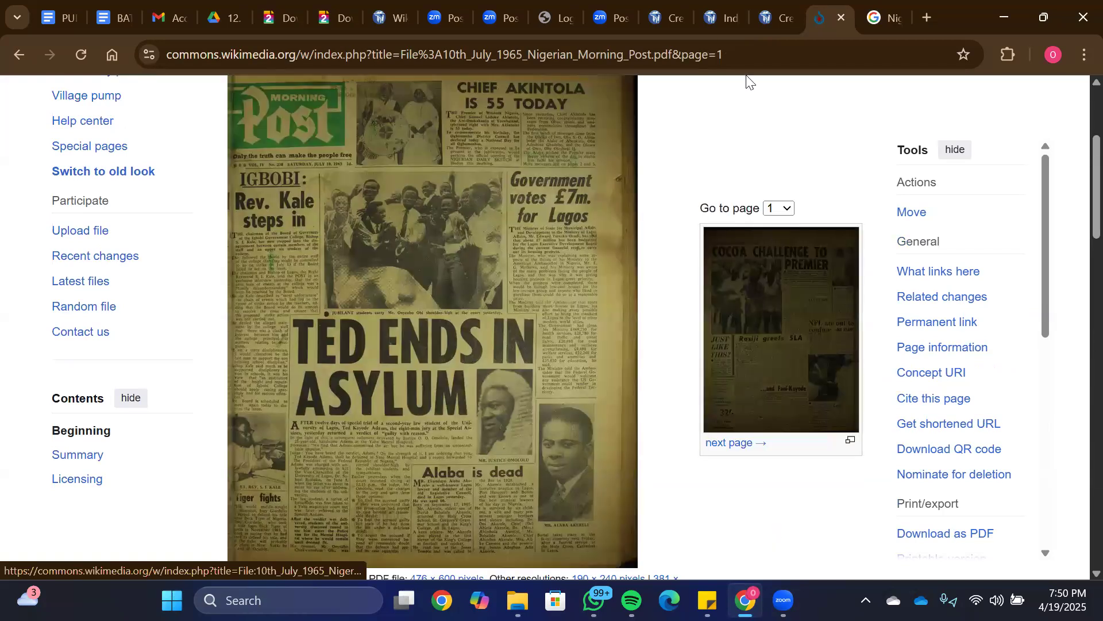
Step: Open the 10th February 1960 Daily Times index on Wikisource for editing and copy its whole pagelist code
click(713, 18)
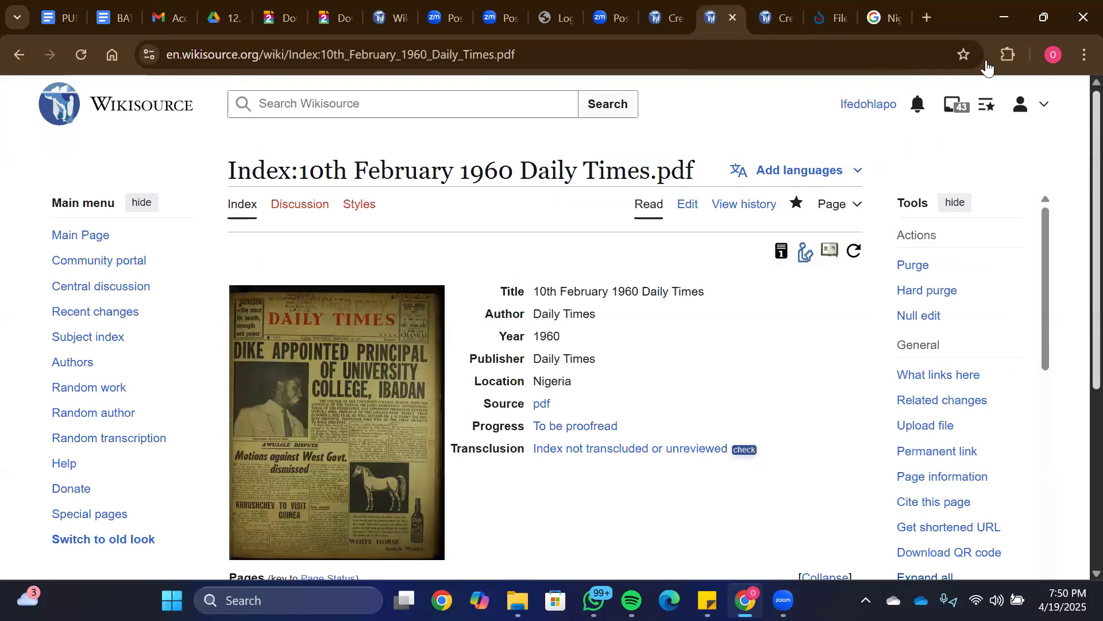
click(685, 214)
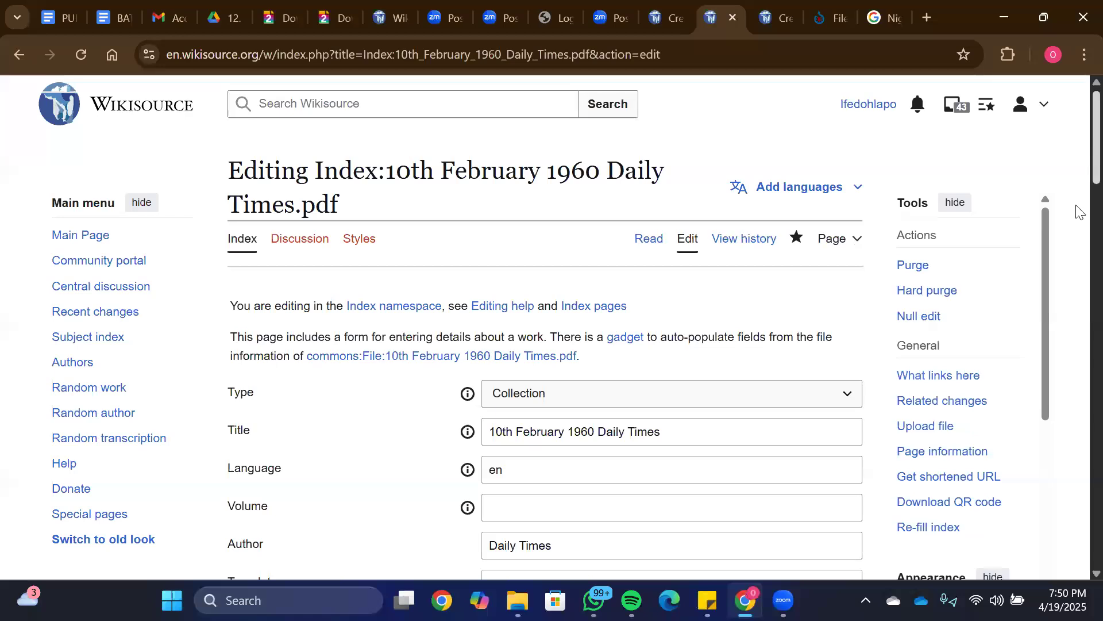
scroll(1076, 209, down, 20)
scroll(1076, 435, up, 15)
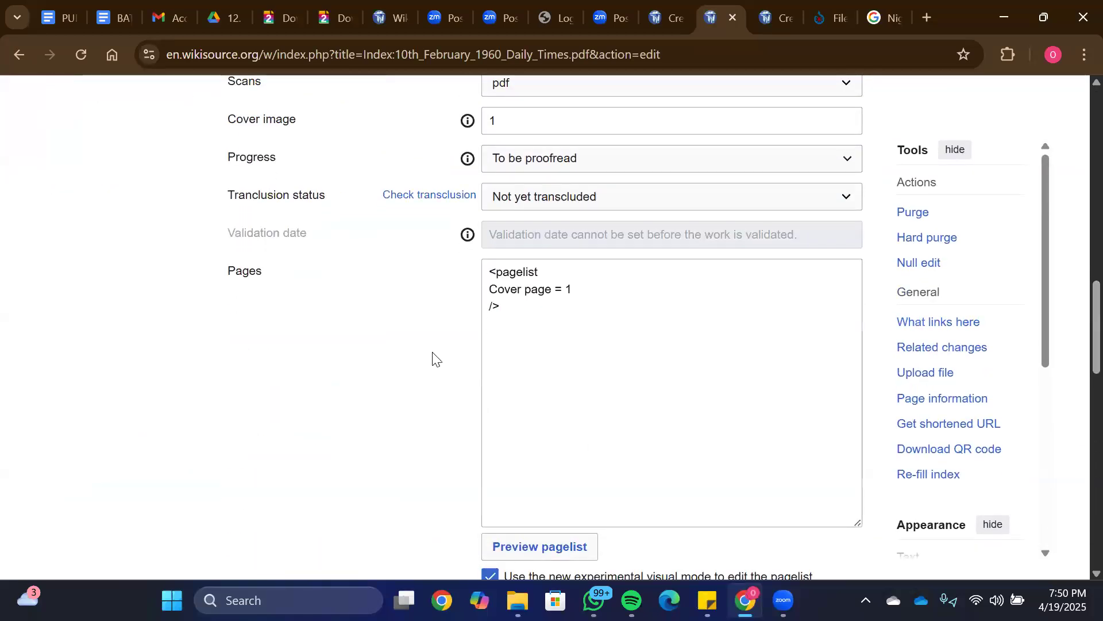
click(504, 305)
key(ctrl+a)
key(ctrl+c)
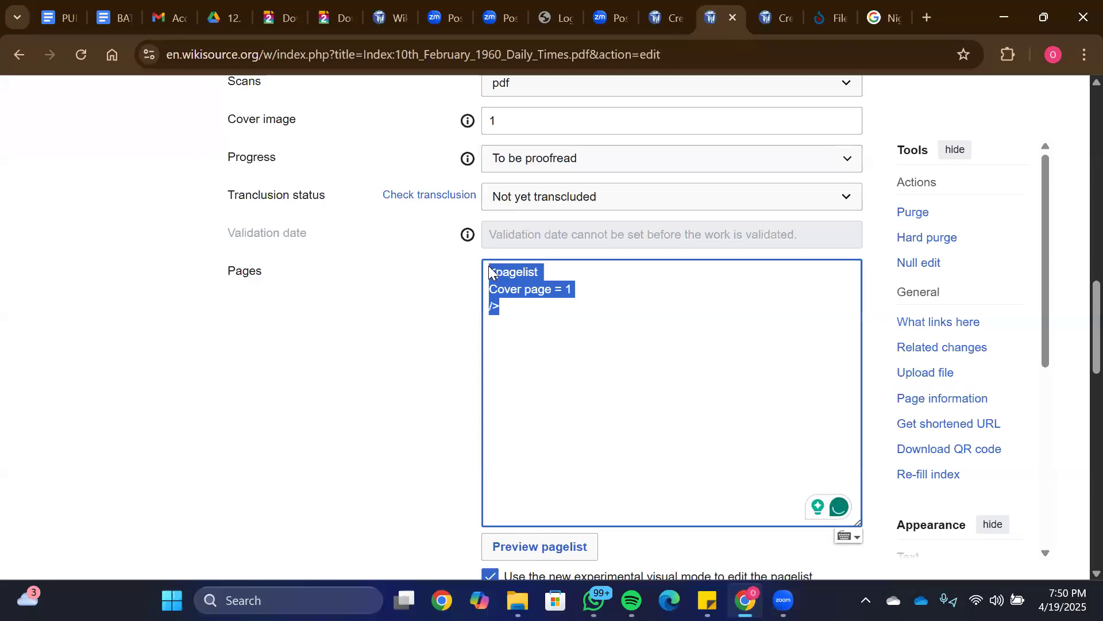
Step: Replace the default pagelist code in the Nigerian Morning Post index form with the copied code containing "Cover page = 1"
click(784, 23)
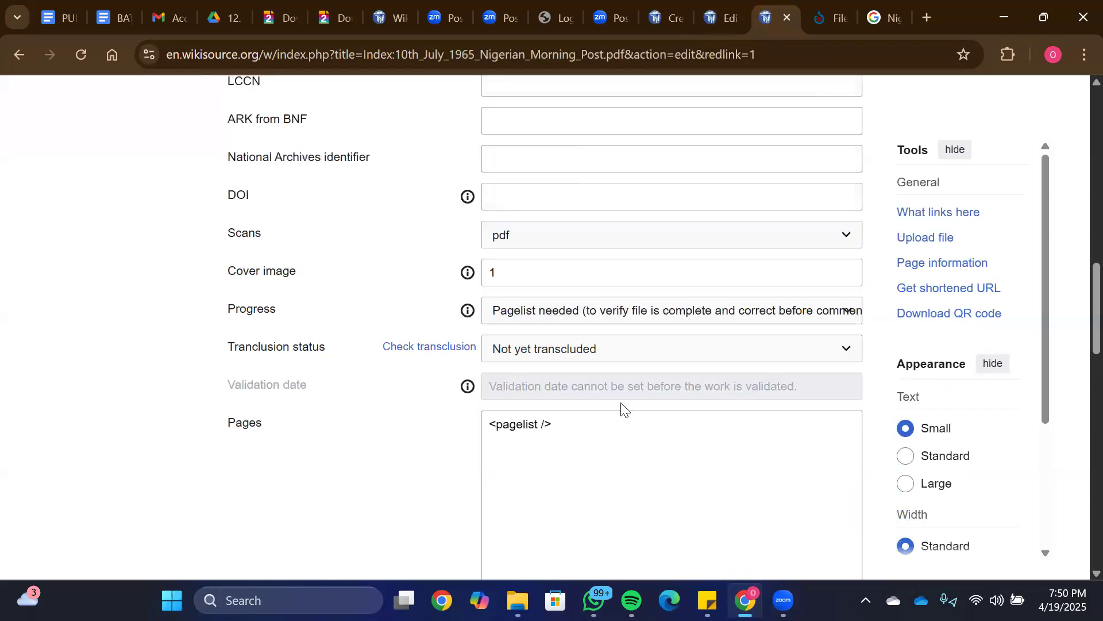
scroll(1077, 299, down, 1)
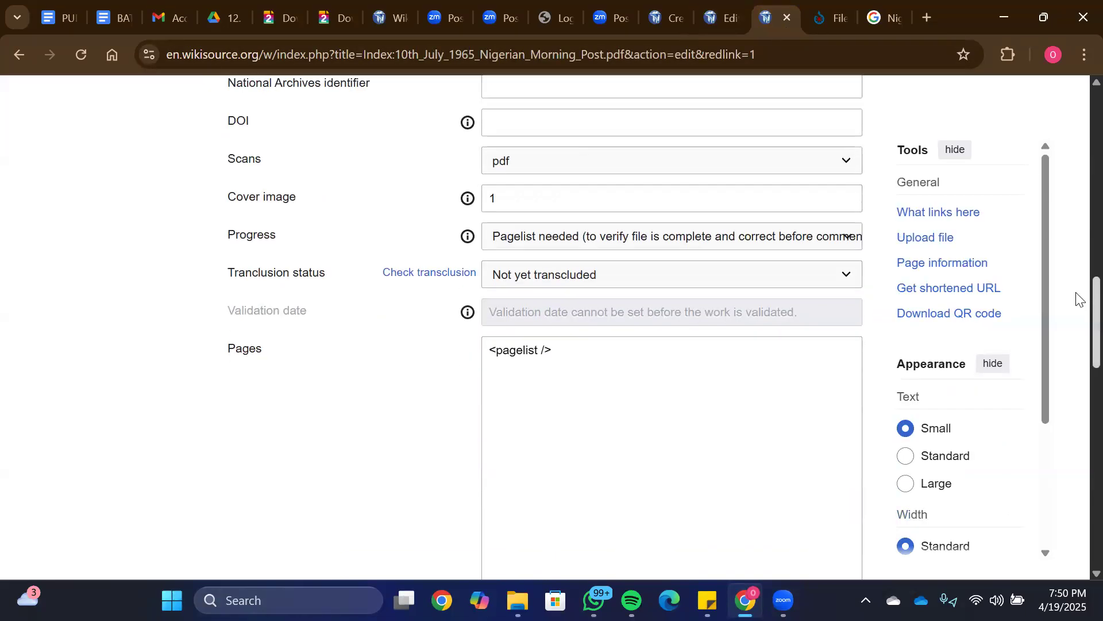
drag(581, 347, 469, 361)
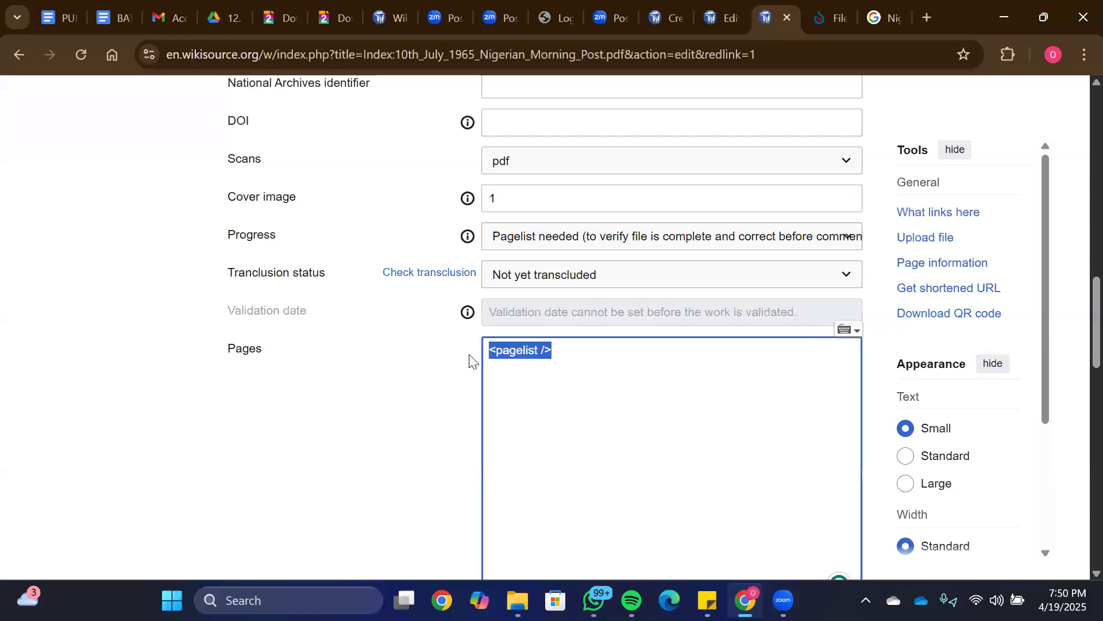
key(ctrl+v)
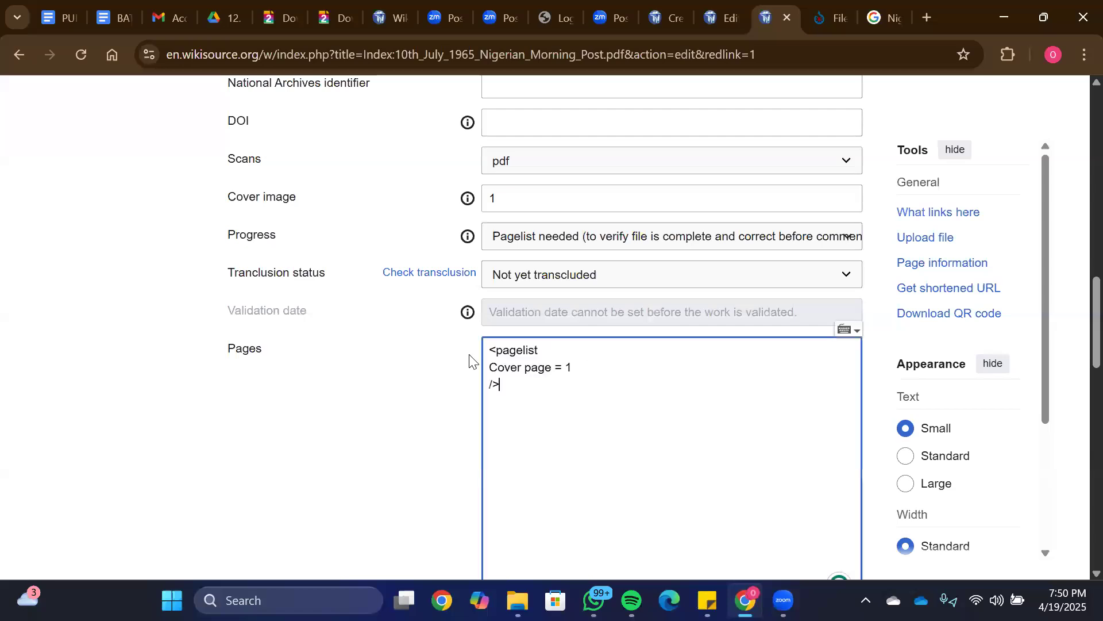
Step: Look at the progress options, and check the PDF's list of page numbers on the Commons file page
click(793, 236)
click(794, 233)
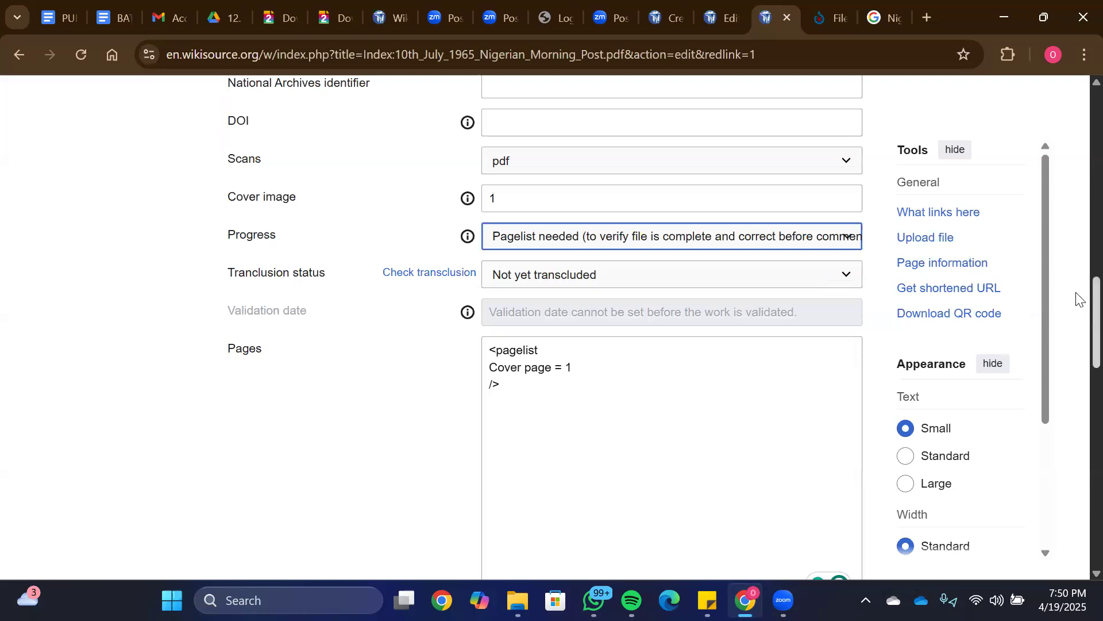
click(829, 10)
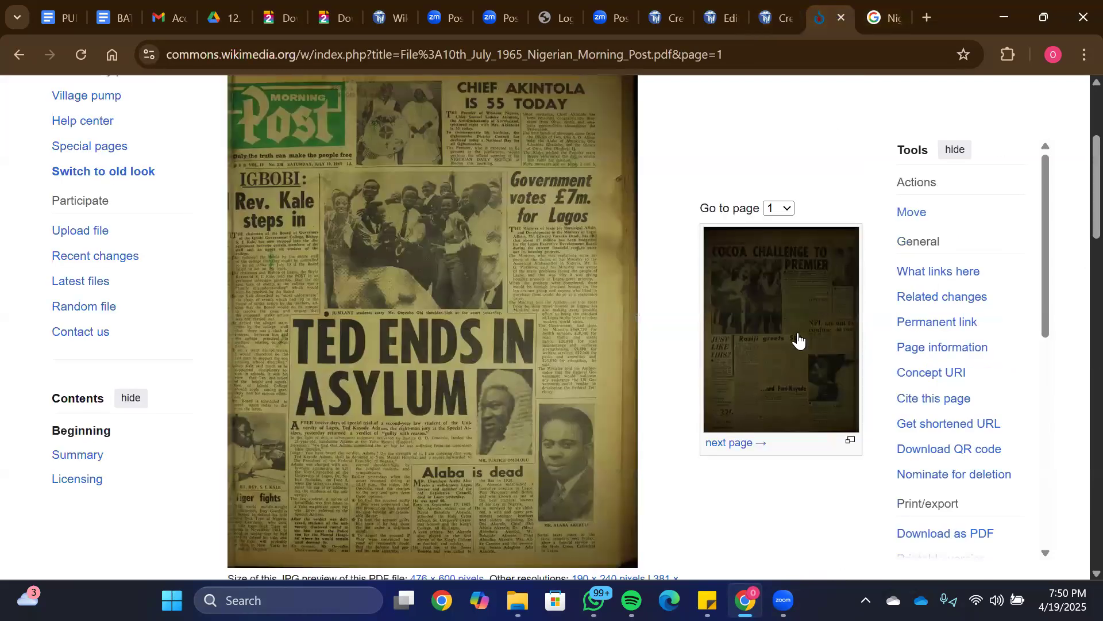
click(789, 210)
key(Down)
key(Down)
scroll(1077, 229, down, 3)
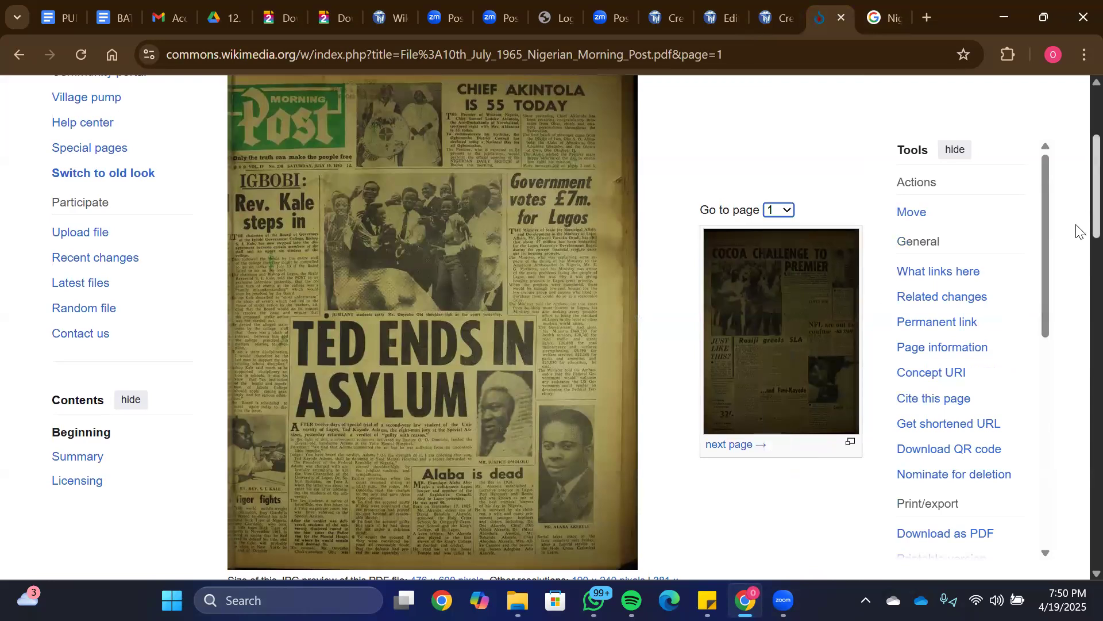
click(787, 104)
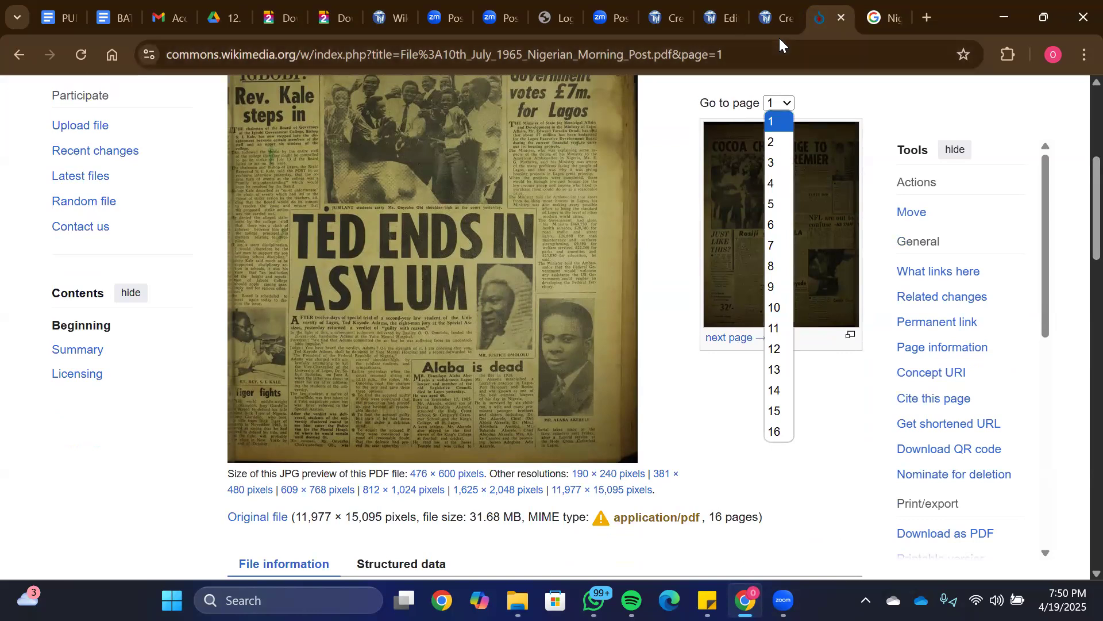
click(773, 14)
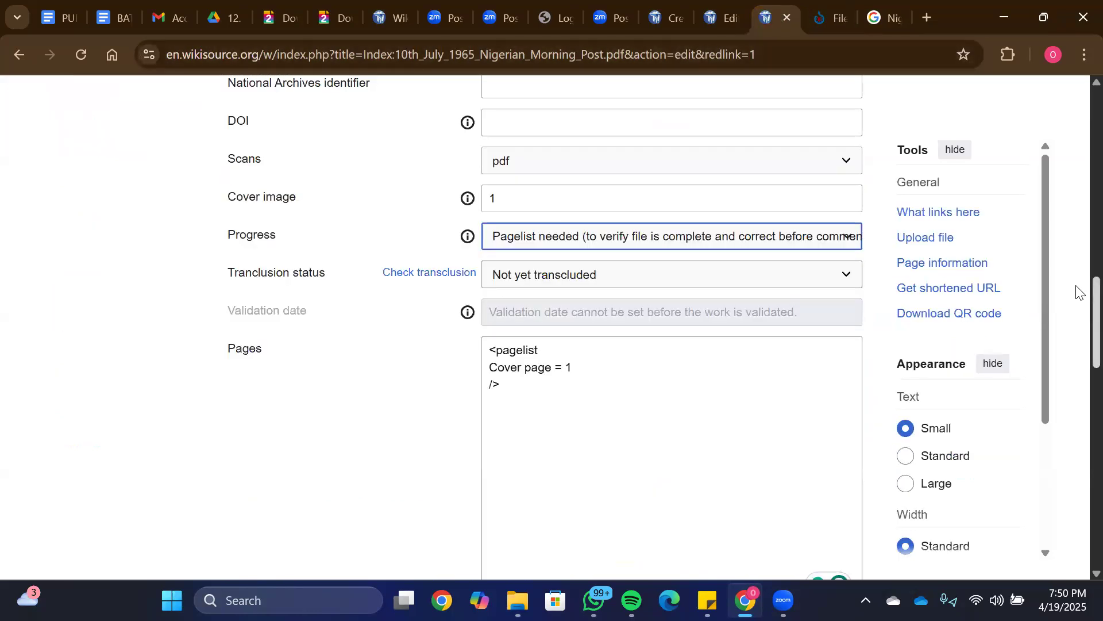
Step: Review all the details filled in on the Nigerian Morning Post index form and publish the page
scroll(1077, 333, down, 5)
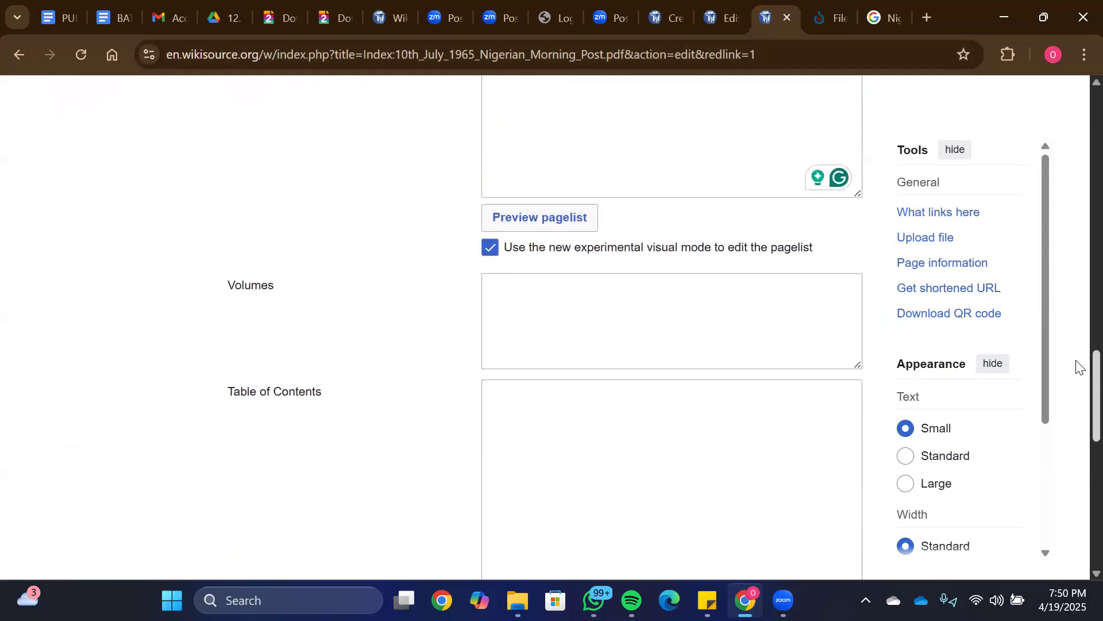
scroll(1076, 385, down, 7)
scroll(1077, 461, down, 3)
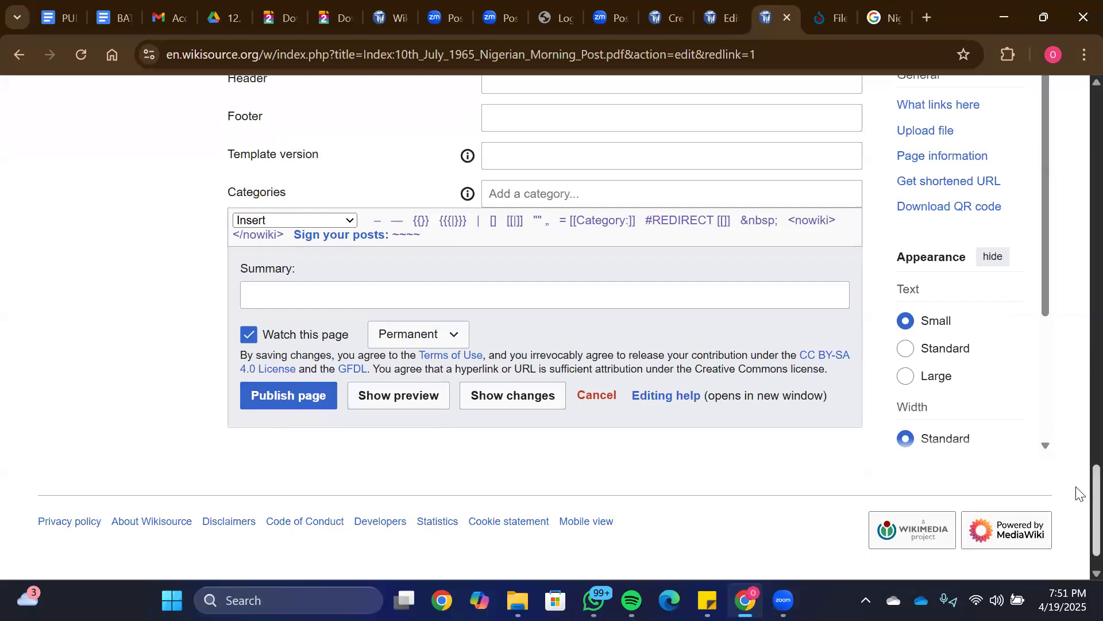
scroll(1077, 483, up, 4)
scroll(1076, 344, up, 20)
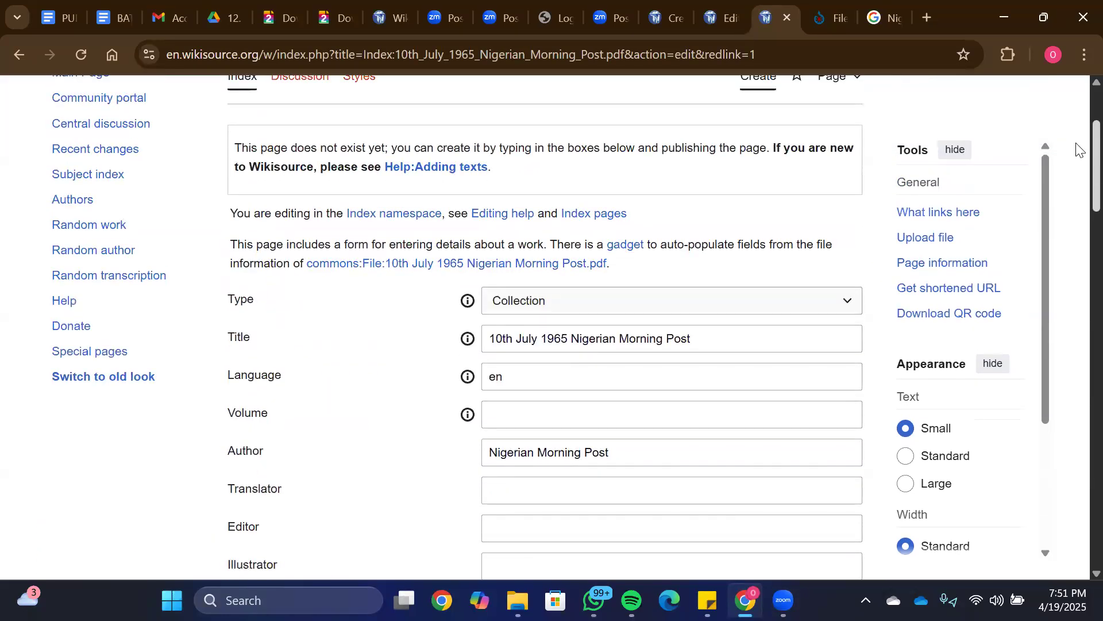
scroll(1076, 230, down, 8)
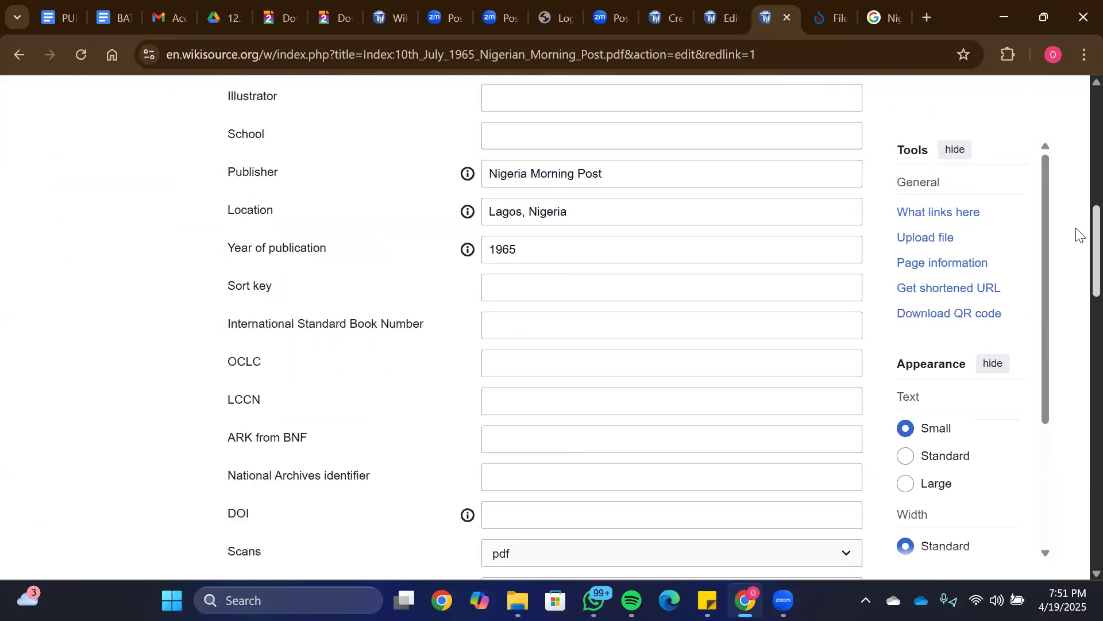
scroll(1076, 259, down, 4)
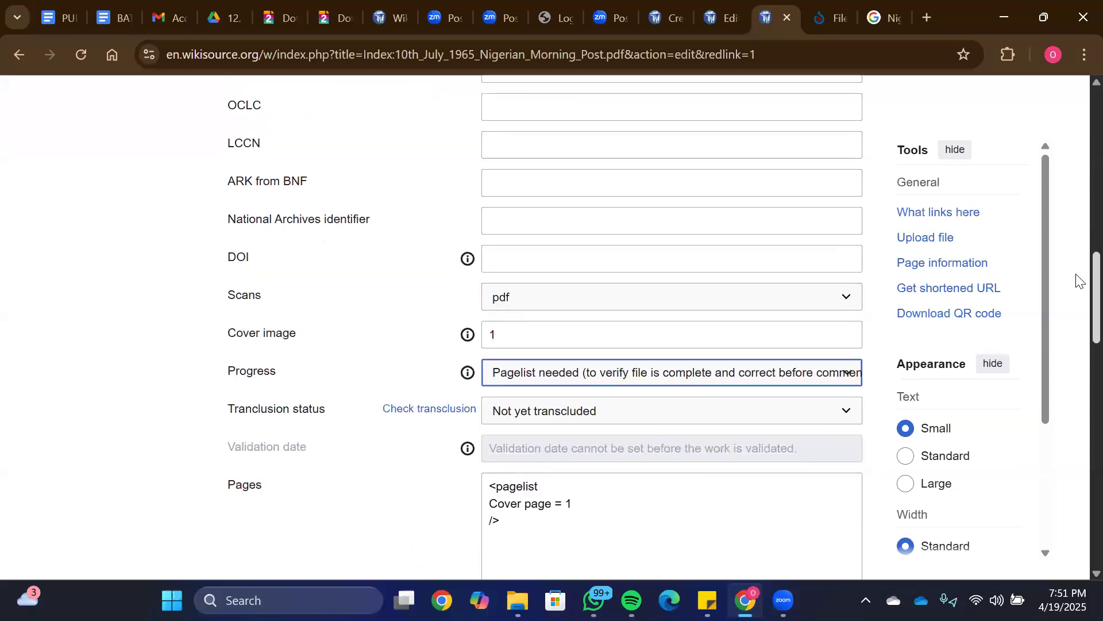
scroll(1077, 282, down, 10)
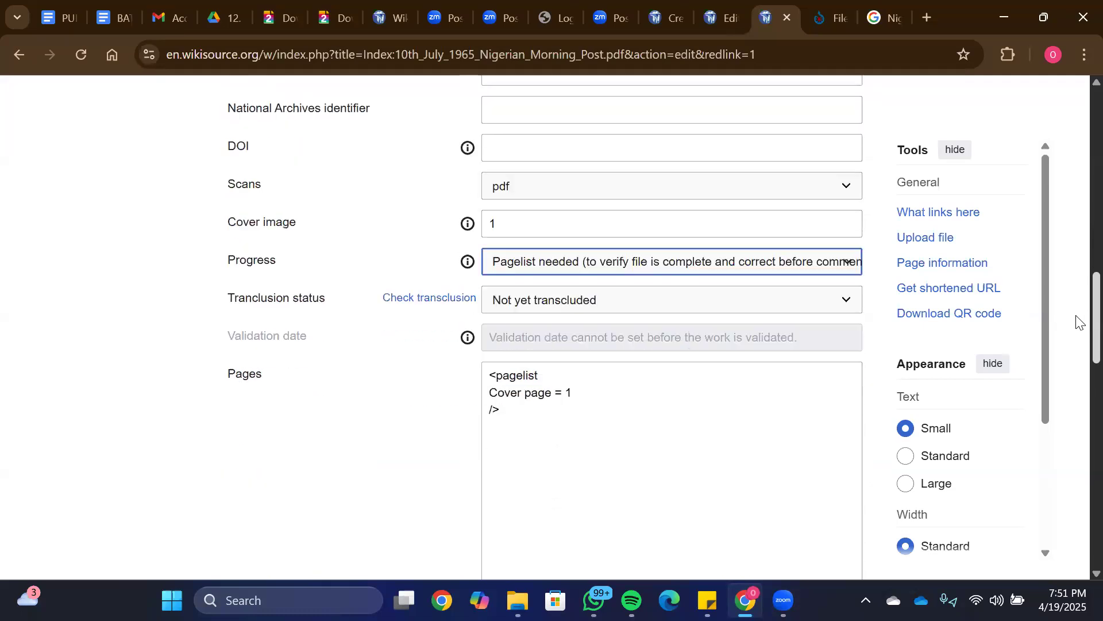
scroll(1076, 491, down, 2)
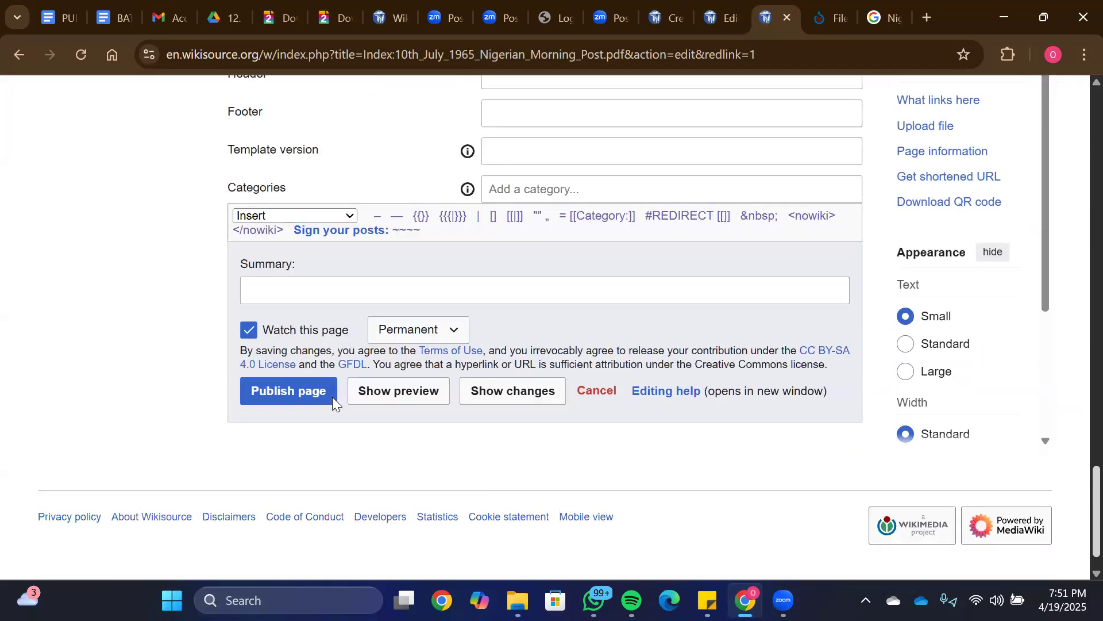
click(288, 486)
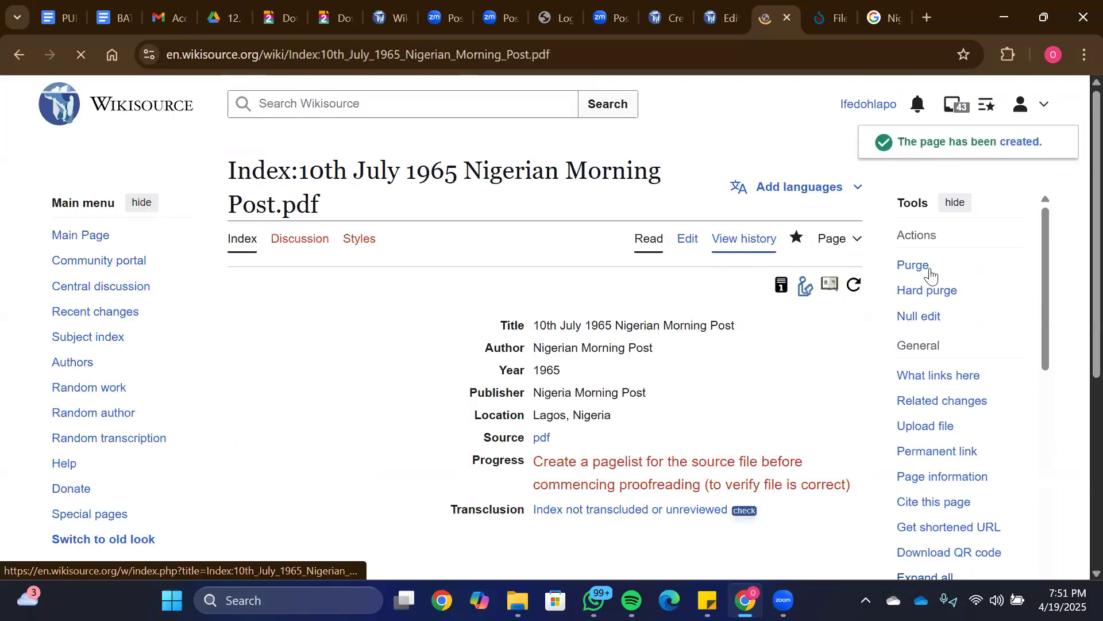
Step: Examine the new index page's details and page list, and compare its title with the file title on Commons
scroll(1076, 259, down, 5)
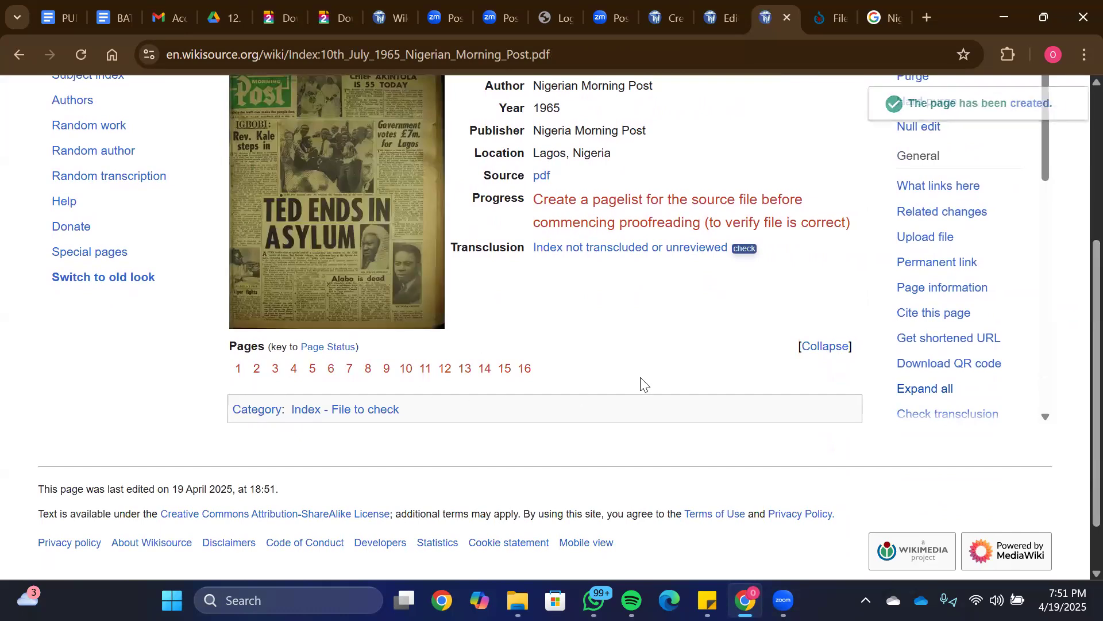
scroll(1076, 258, up, 2)
scroll(1078, 213, up, 3)
click(840, 19)
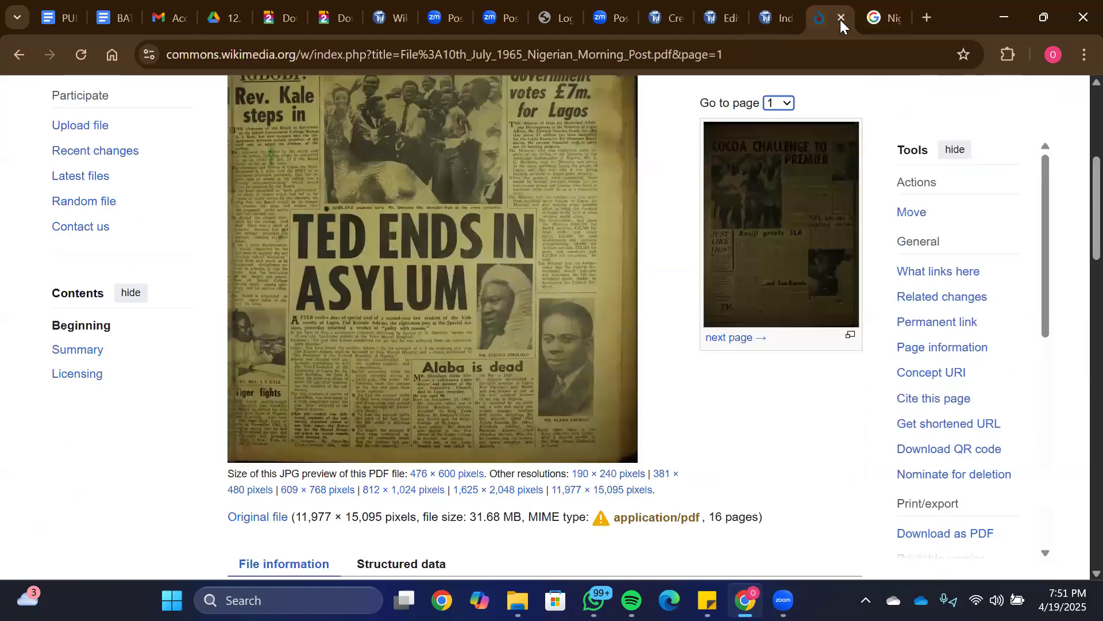
click(781, 18)
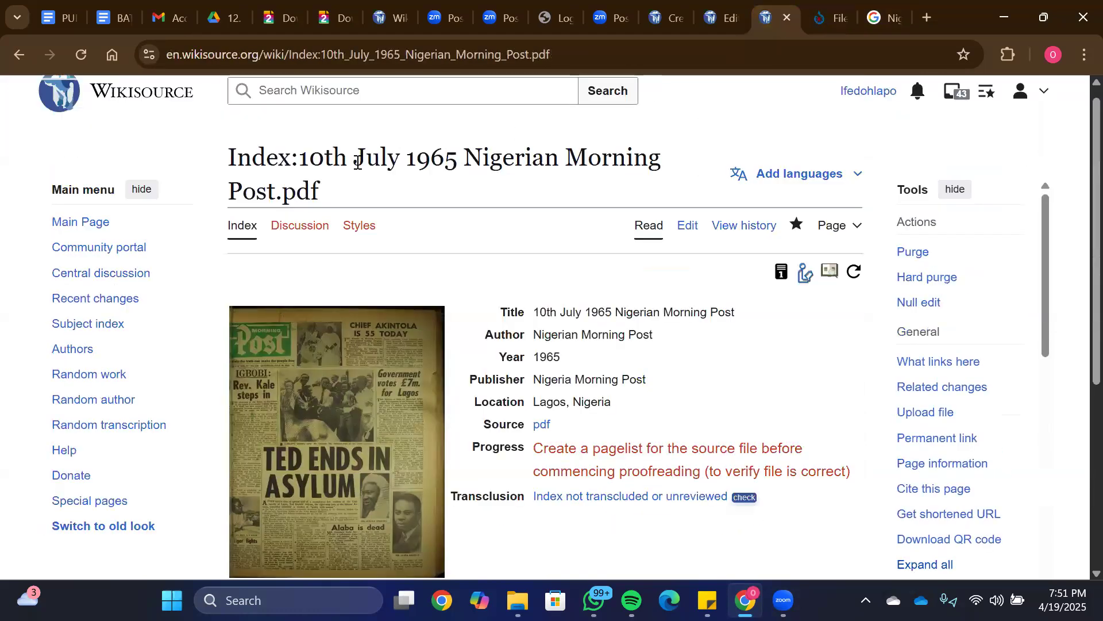
click(827, 17)
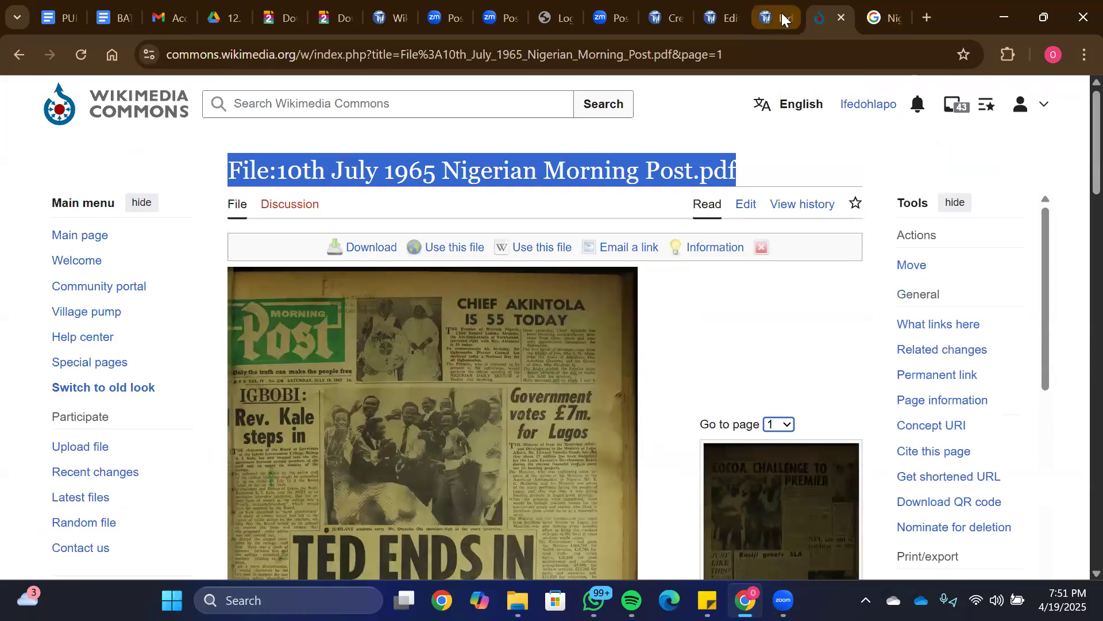
Step: Check the progress status on the Nigerian Morning Post index page against the progress setting in the Daily Times index form
click(780, 18)
scroll(1077, 304, down, 4)
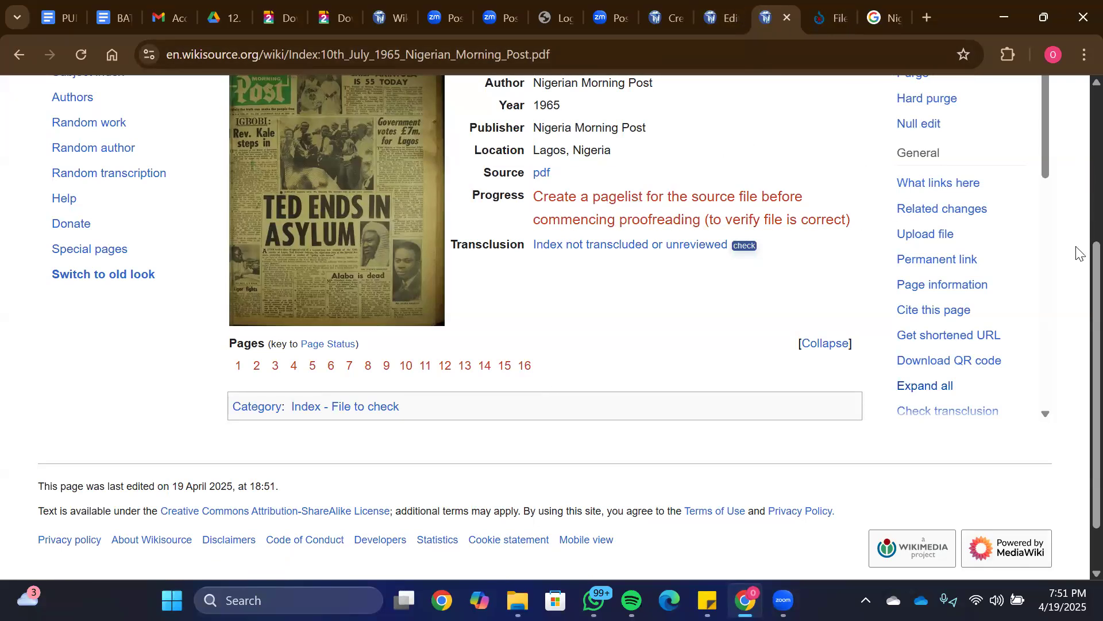
scroll(1076, 225, up, 1)
click(728, 25)
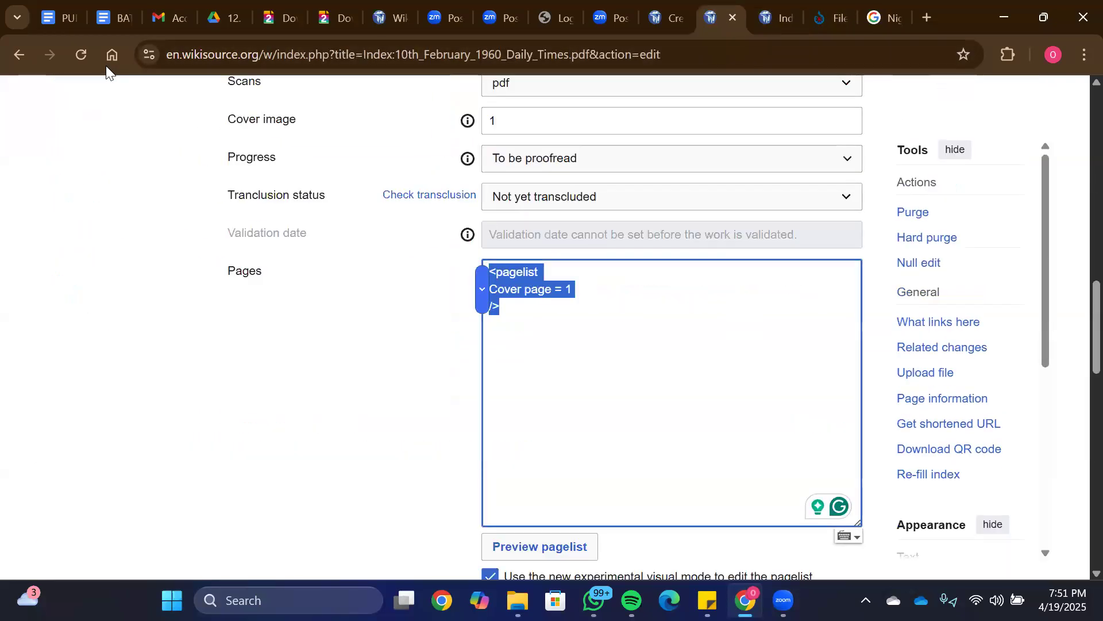
click(14, 52)
click(767, 19)
scroll(1076, 169, up, 3)
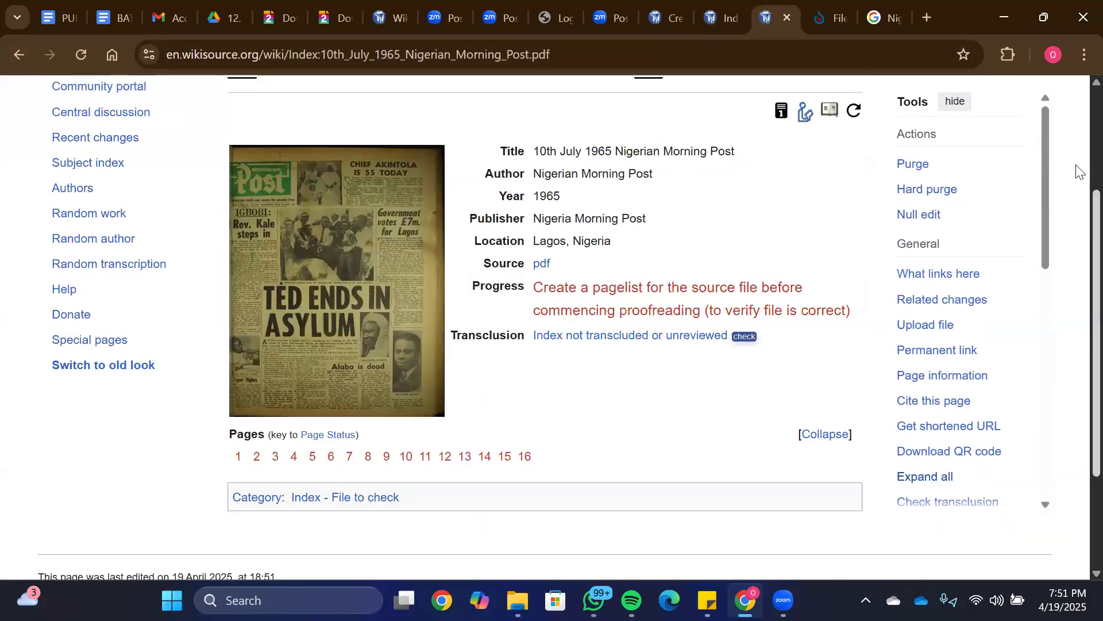
Step: Edit the Nigerian Morning Post index to set its progress to "To be proofread", and publish the change
click(682, 233)
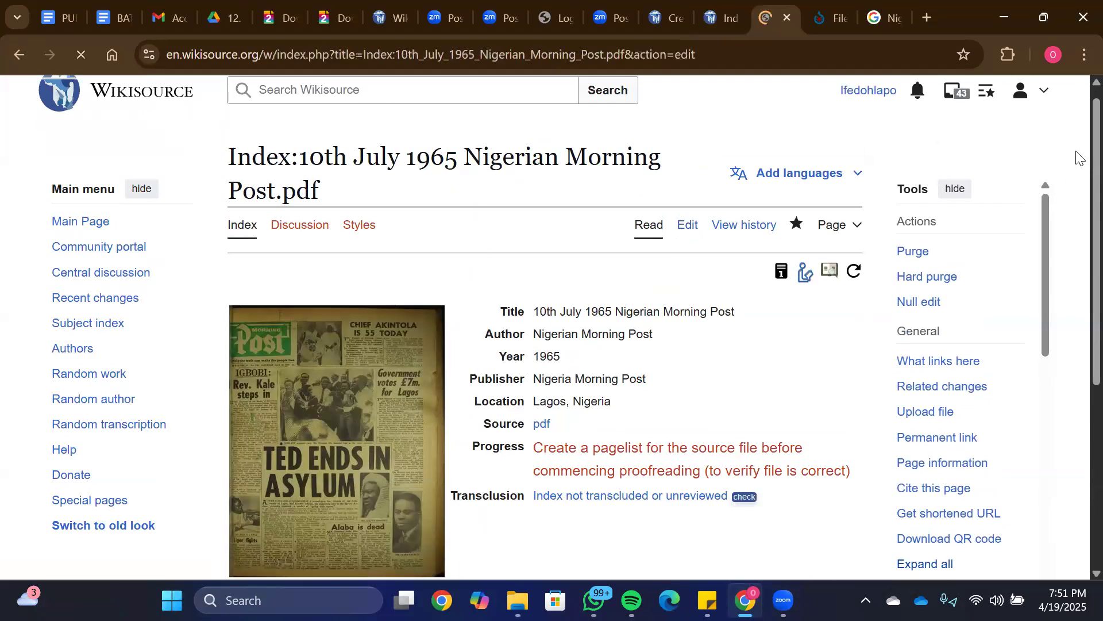
scroll(1075, 322, down, 10)
scroll(1076, 322, up, 5)
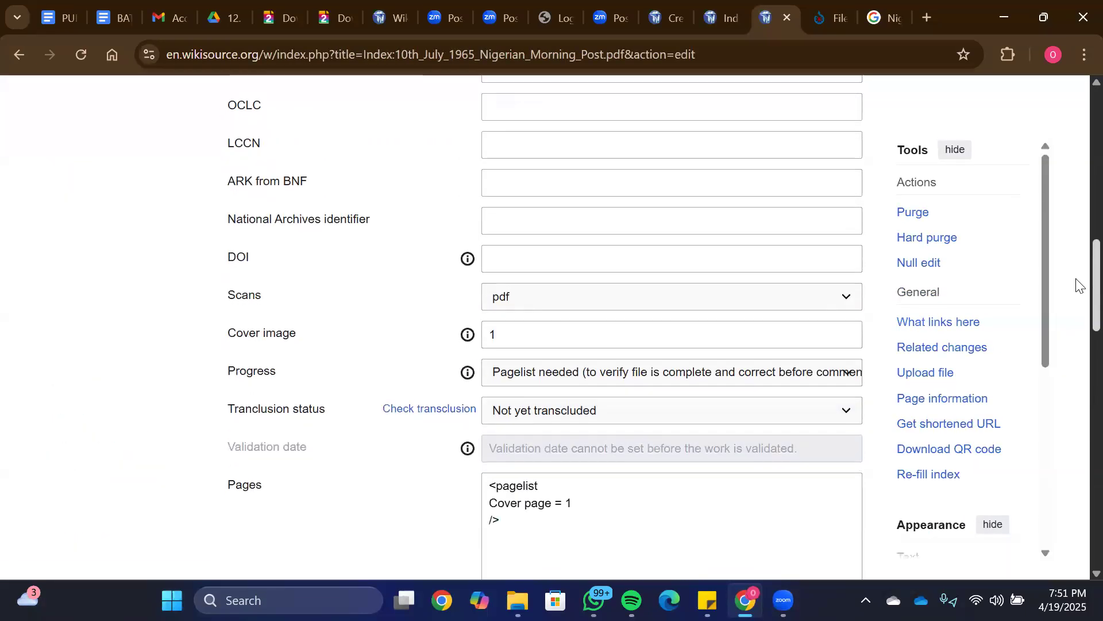
scroll(1076, 284, down, 1)
click(846, 314)
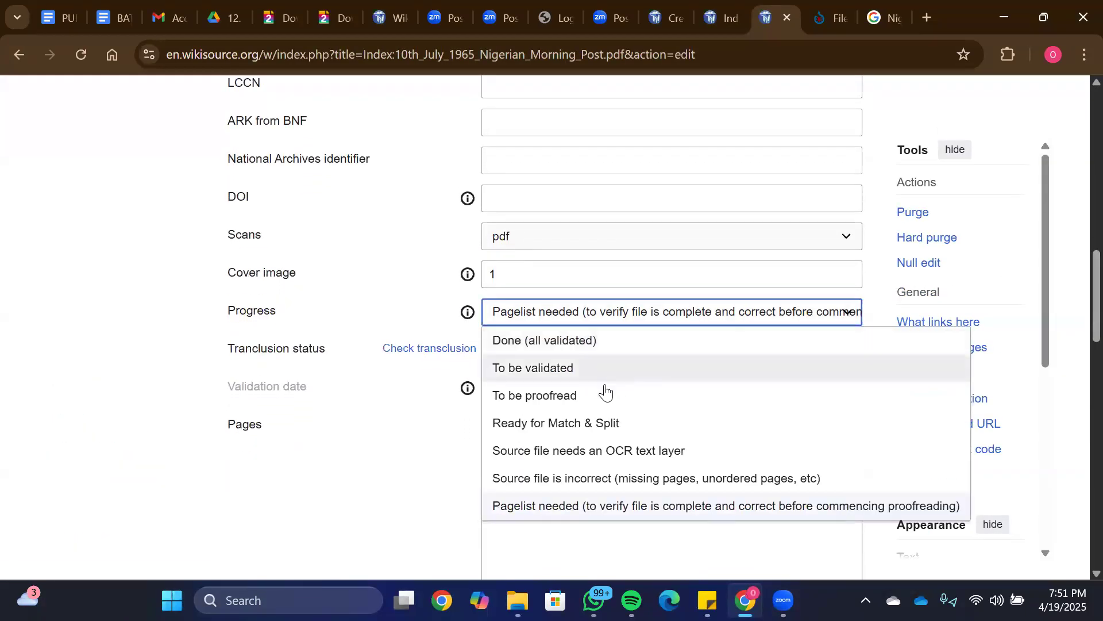
click(563, 396)
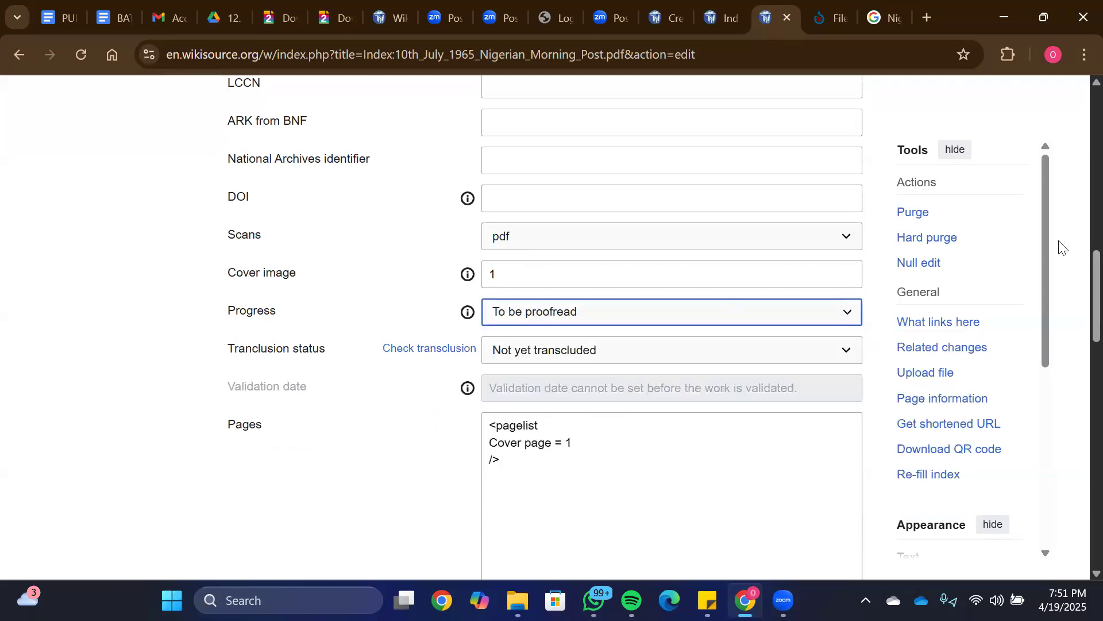
scroll(1076, 322, down, 15)
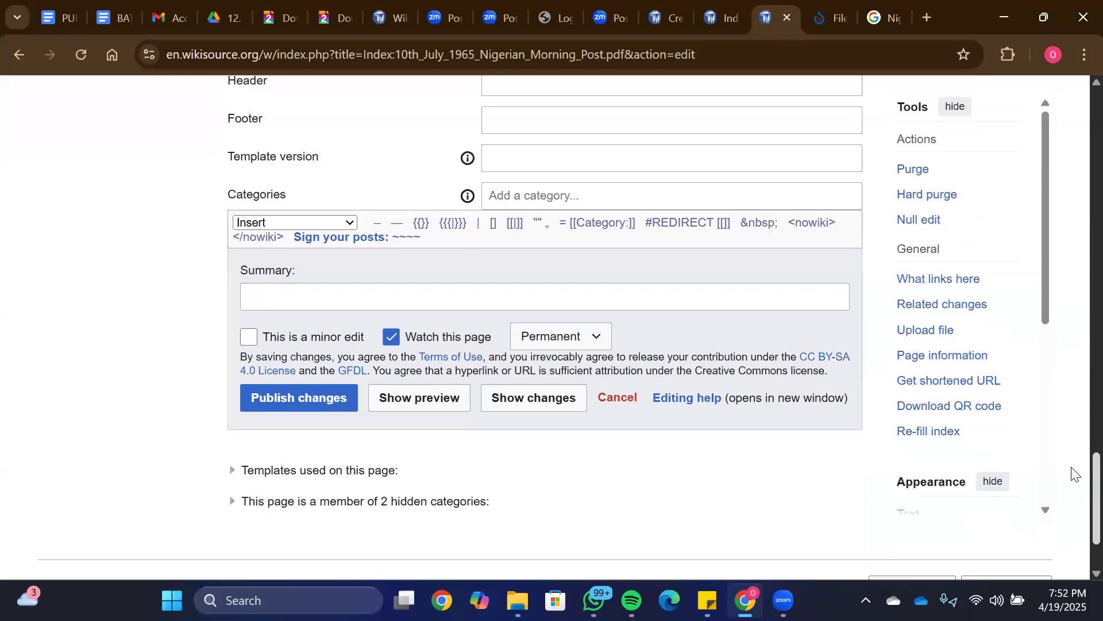
click(295, 384)
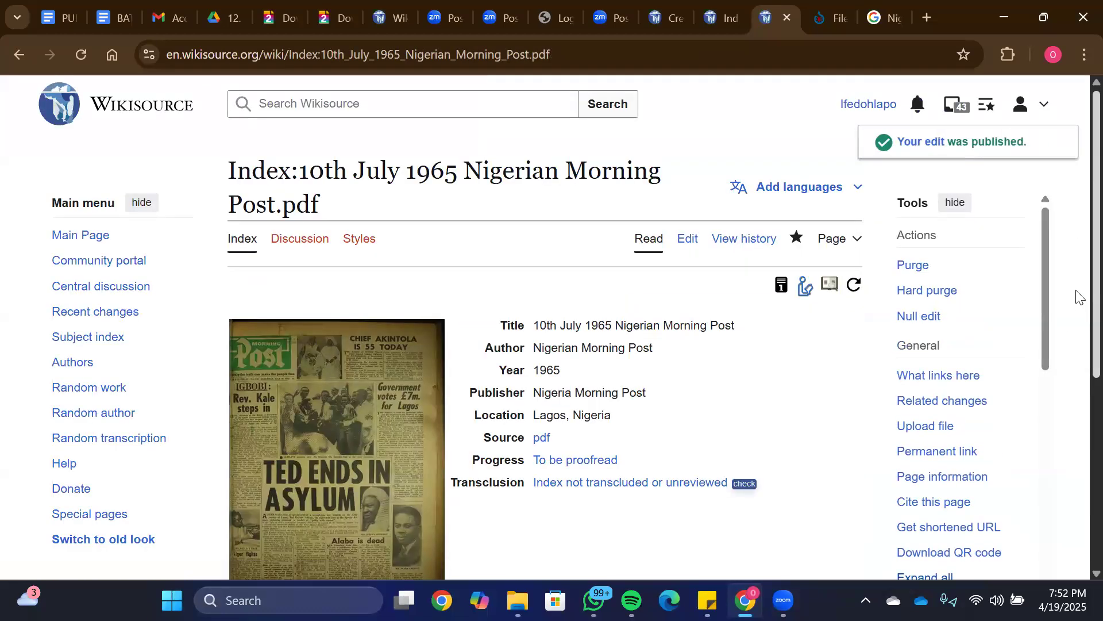
Step: Review the republished index page's details and page list alongside the newspaper's file page on Commons
scroll(1076, 305, down, 2)
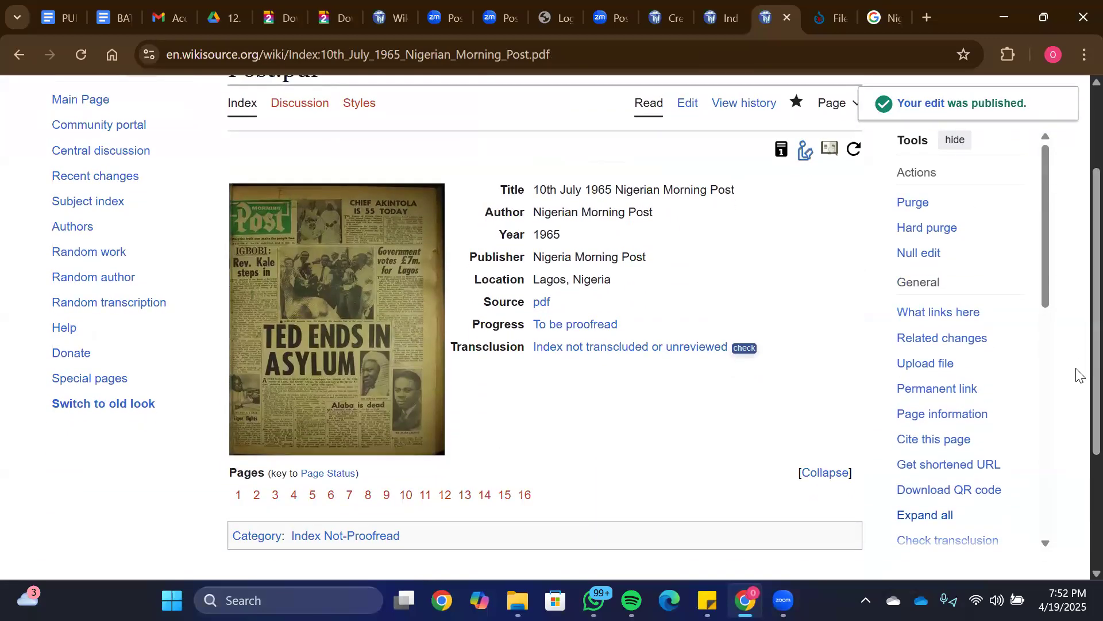
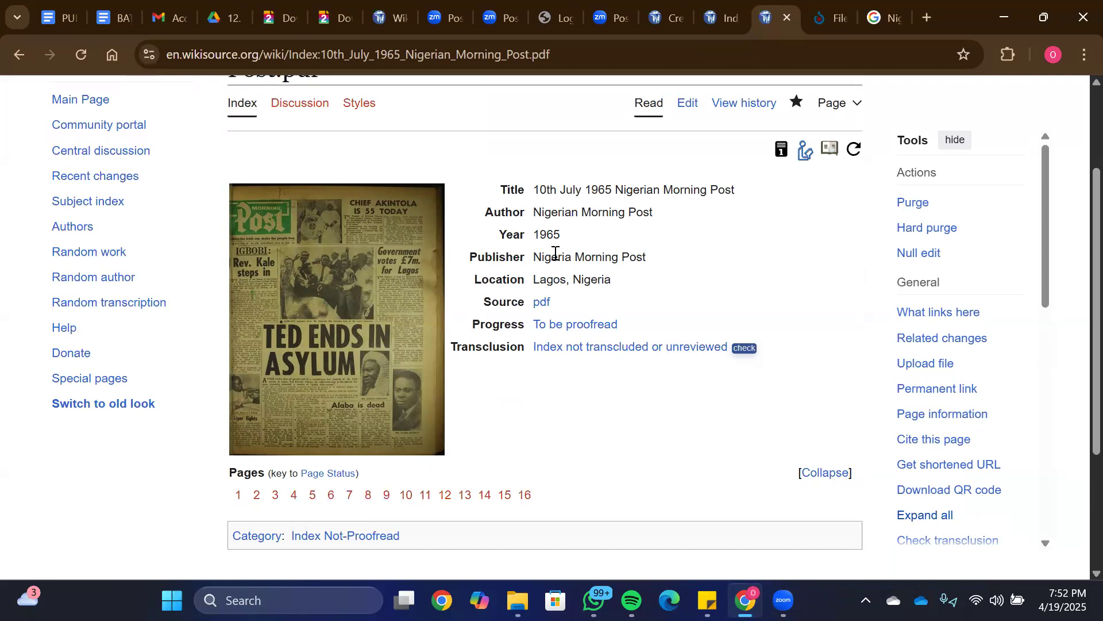
click(843, 13)
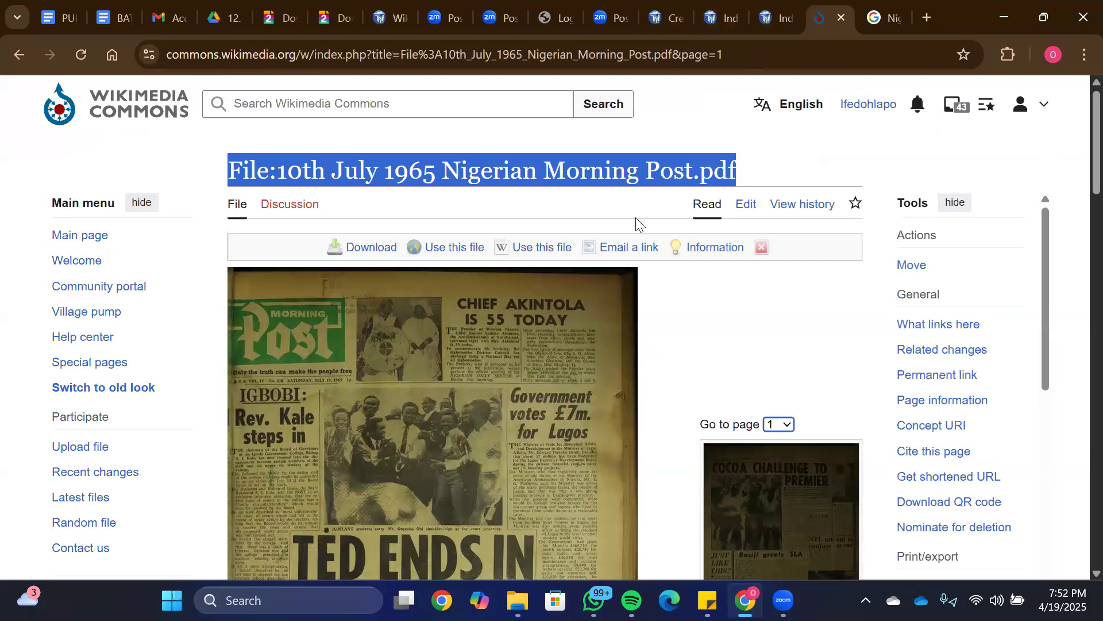
click(770, 13)
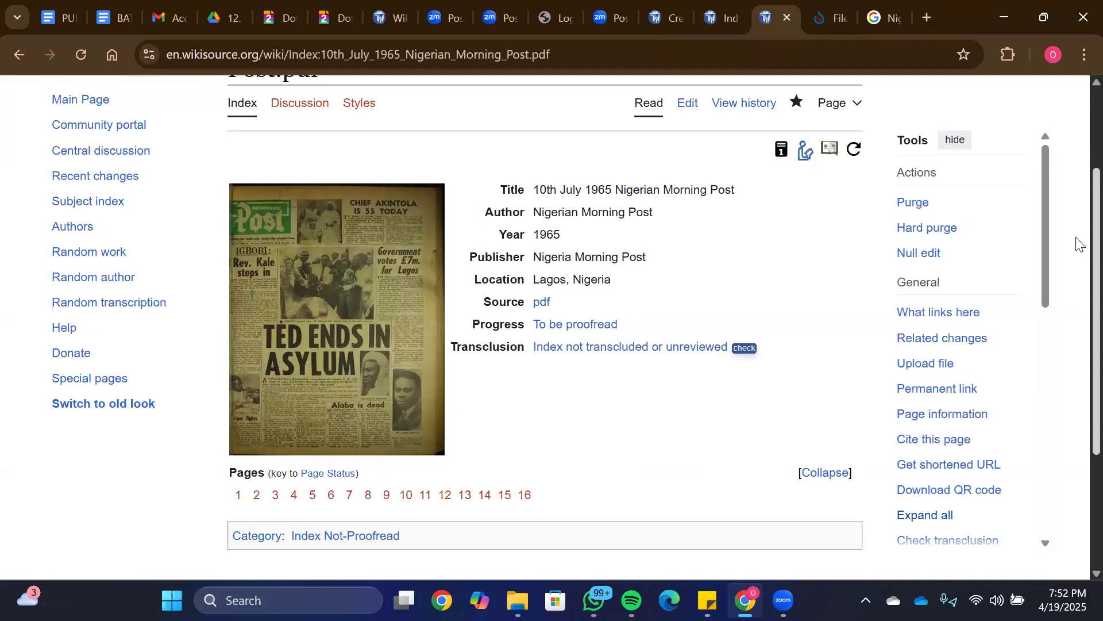
scroll(1078, 206, up, 1)
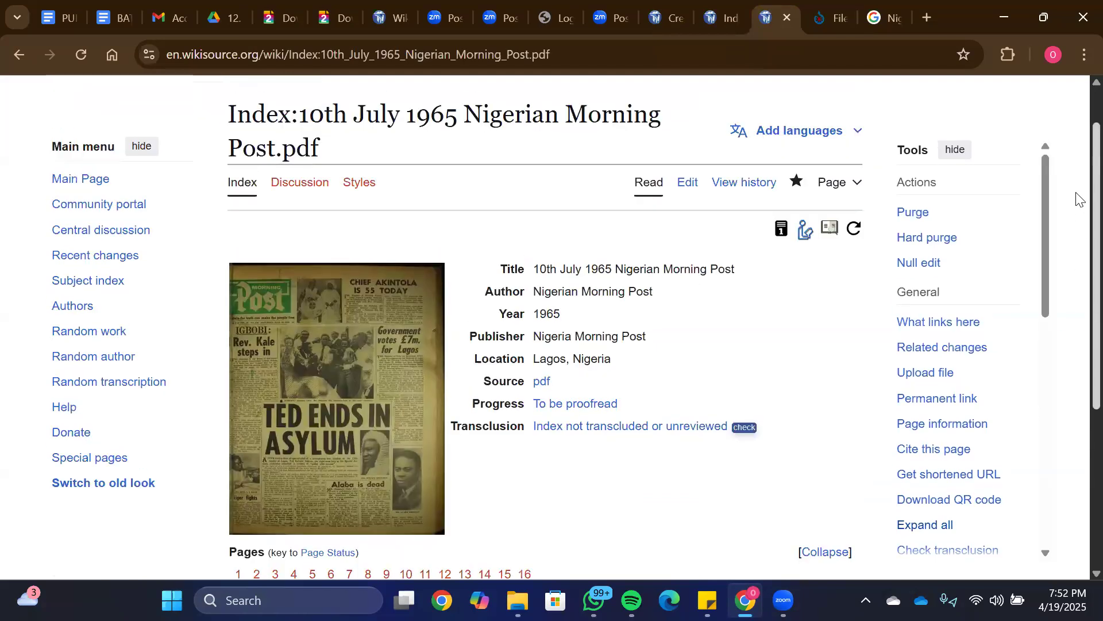
scroll(1077, 173, up, 1)
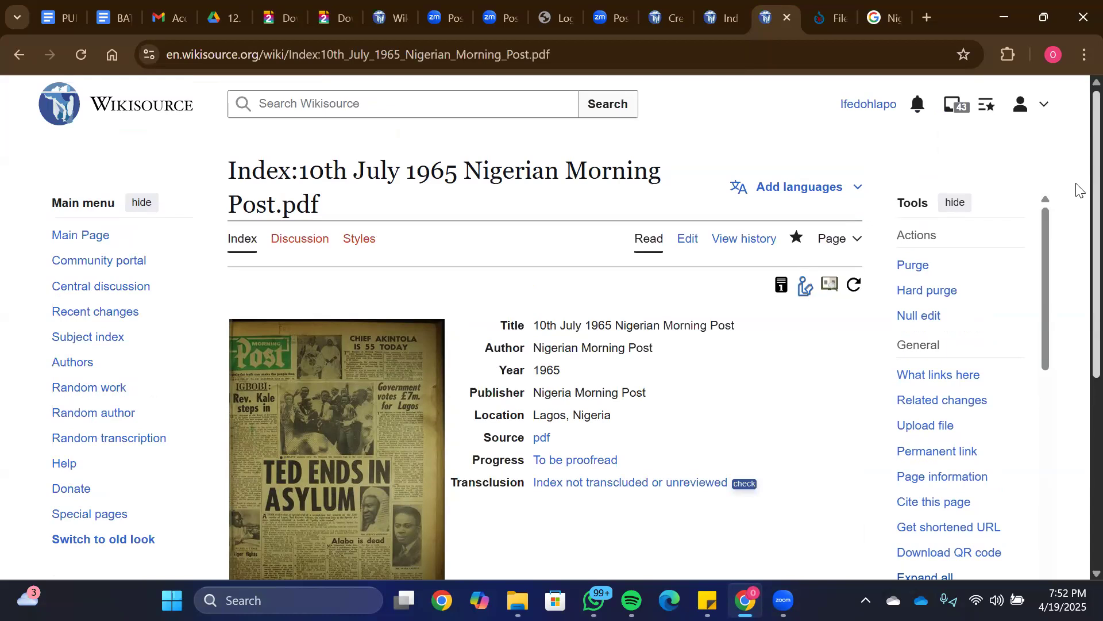
Step: Open page 1 from the Nigerian Morning Post index's page list for creation
scroll(1077, 258, down, 5)
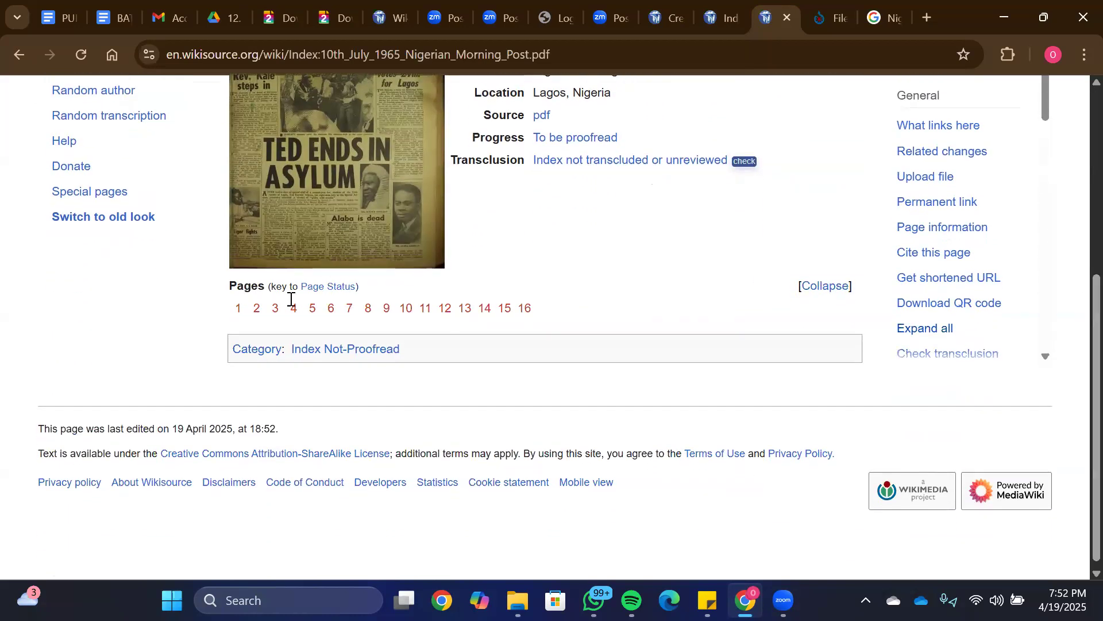
click(238, 309)
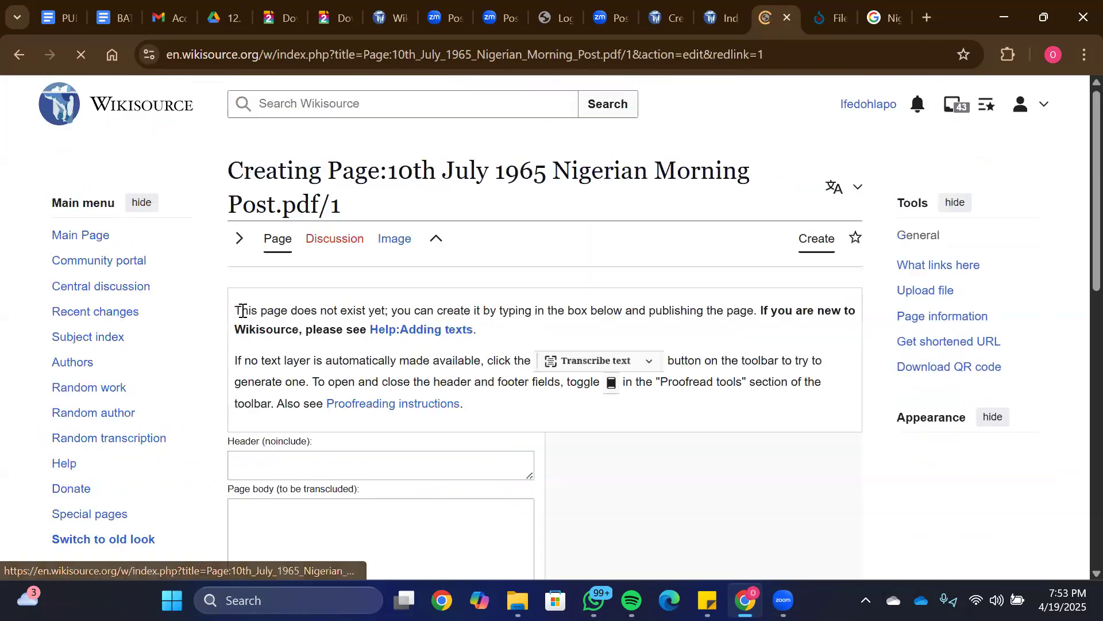
click(15, 56)
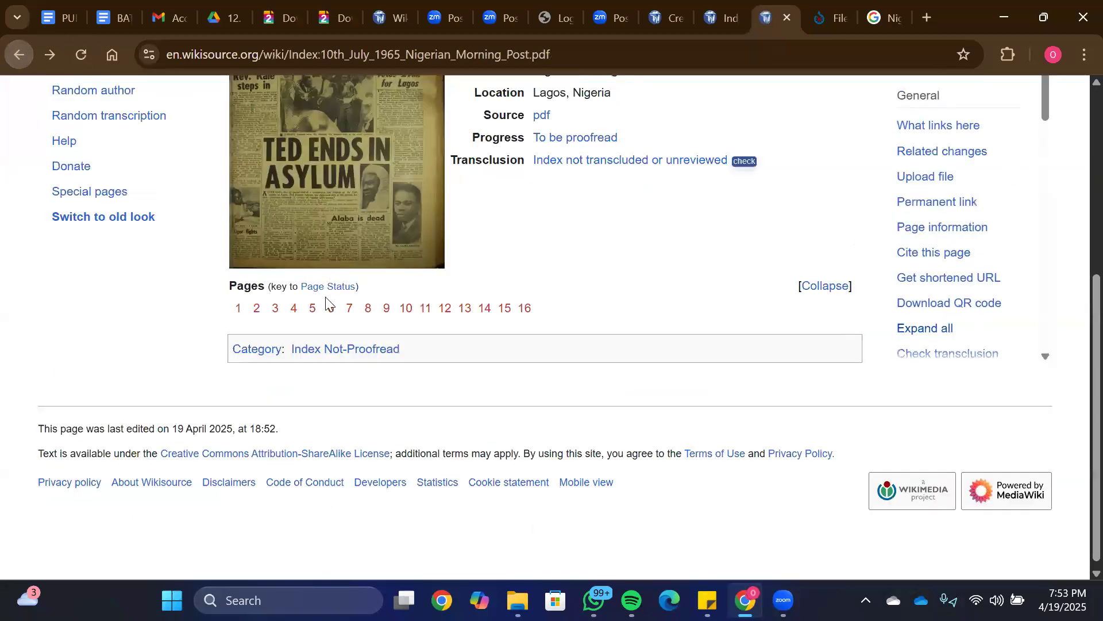
click(237, 310)
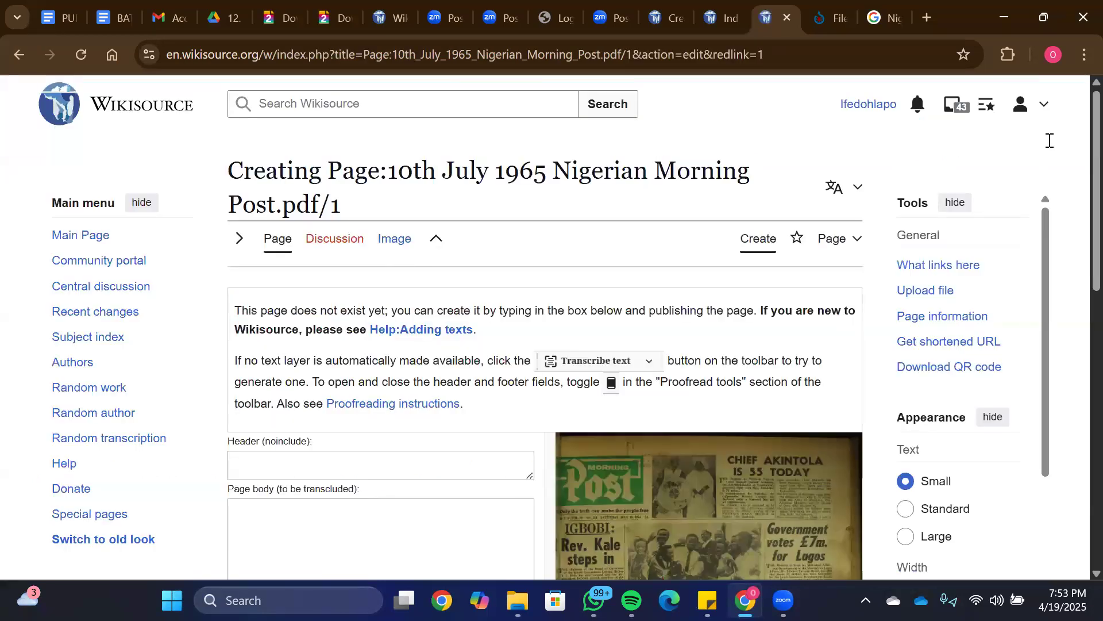
Step: Try the automatic text transcription on page 1, look through the generated body text, and undo the transcription
scroll(1075, 261, down, 5)
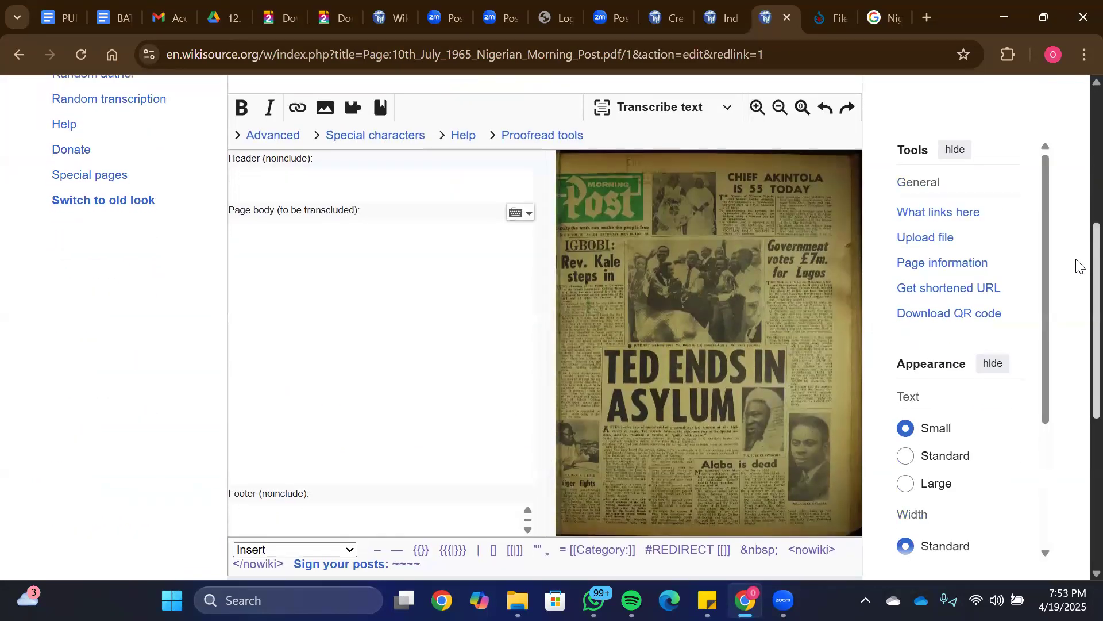
click(672, 109)
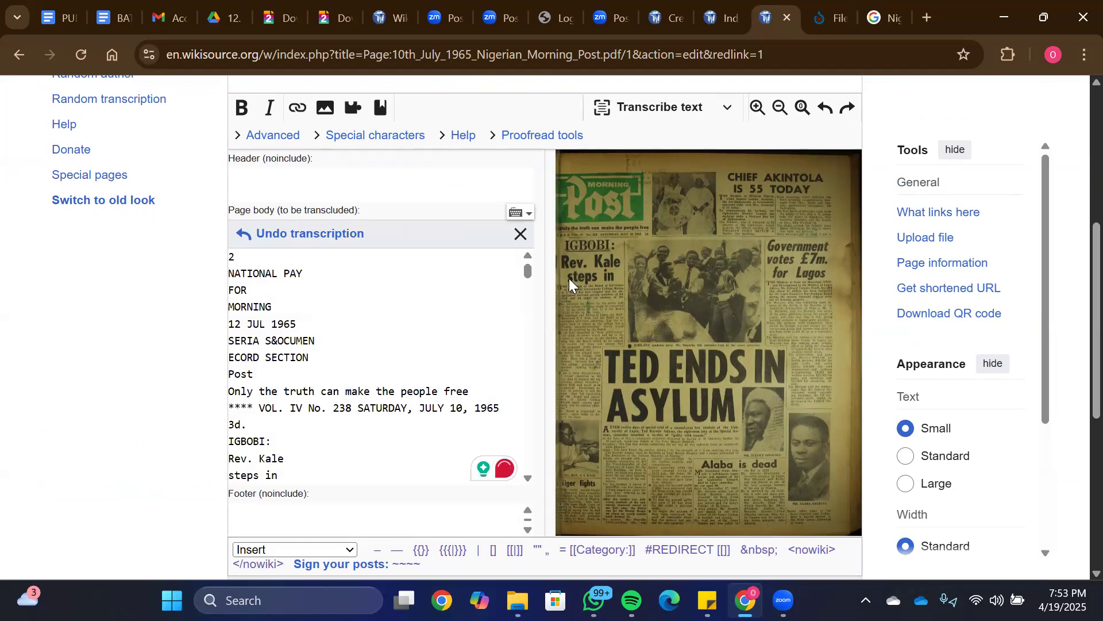
drag(528, 276, 525, 325)
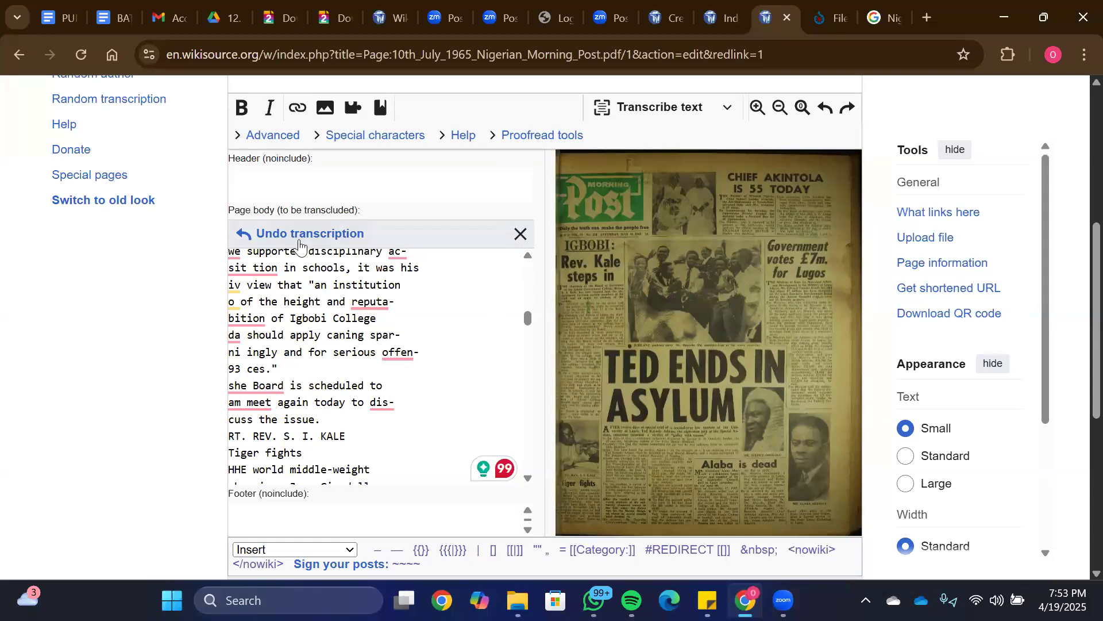
click(299, 243)
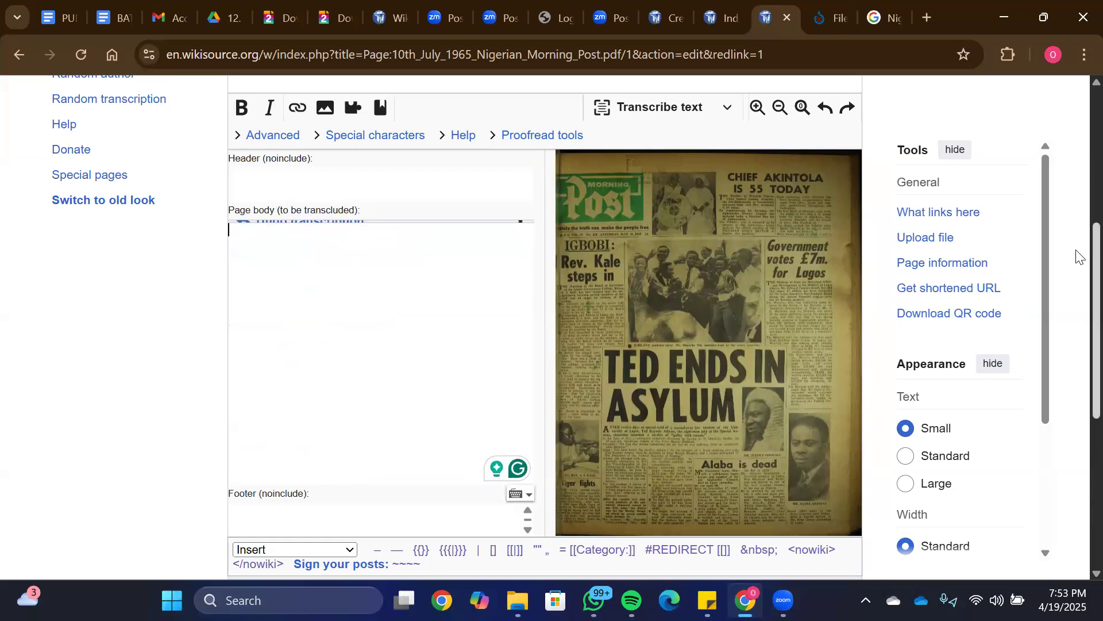
Step: Enter "MORNING POST" as the header text of page 1
scroll(1076, 247, up, 2)
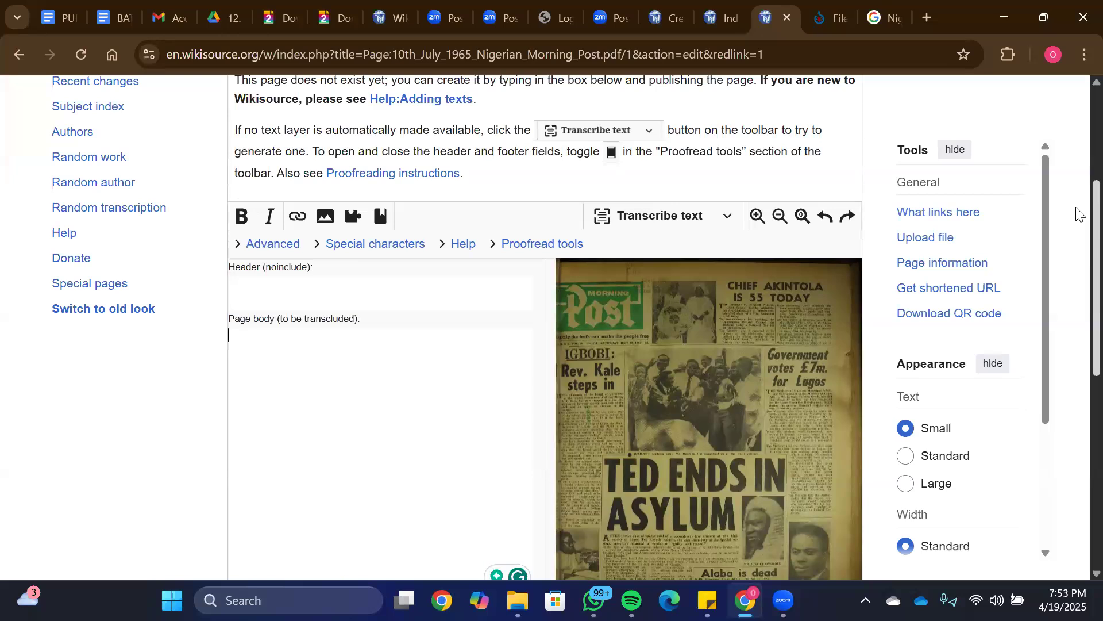
click(385, 329)
click(344, 298)
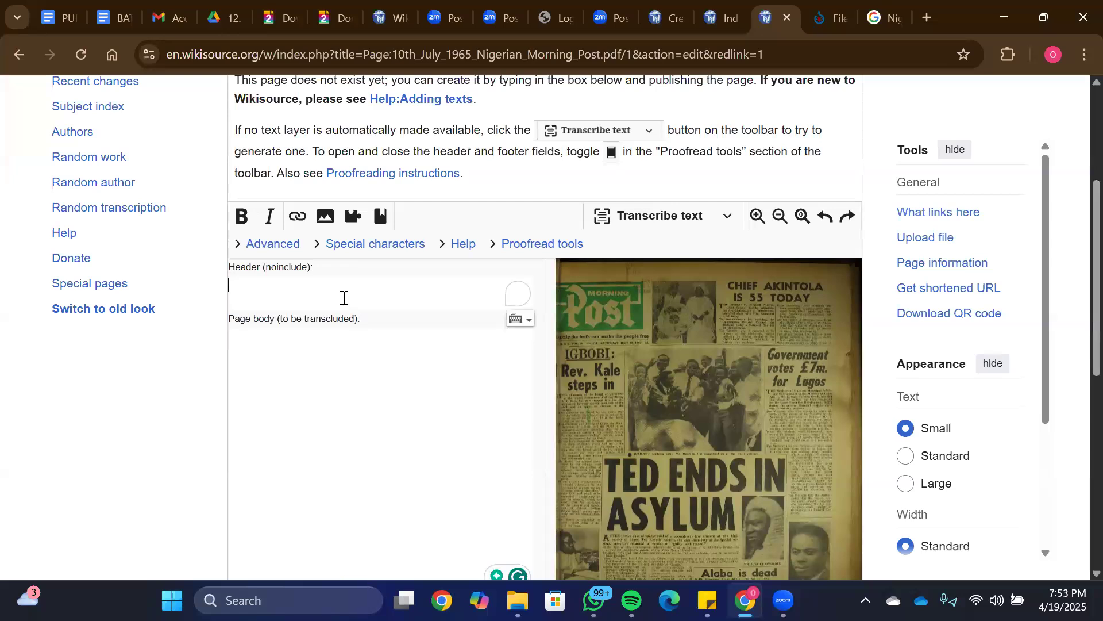
text(MORNING POST)
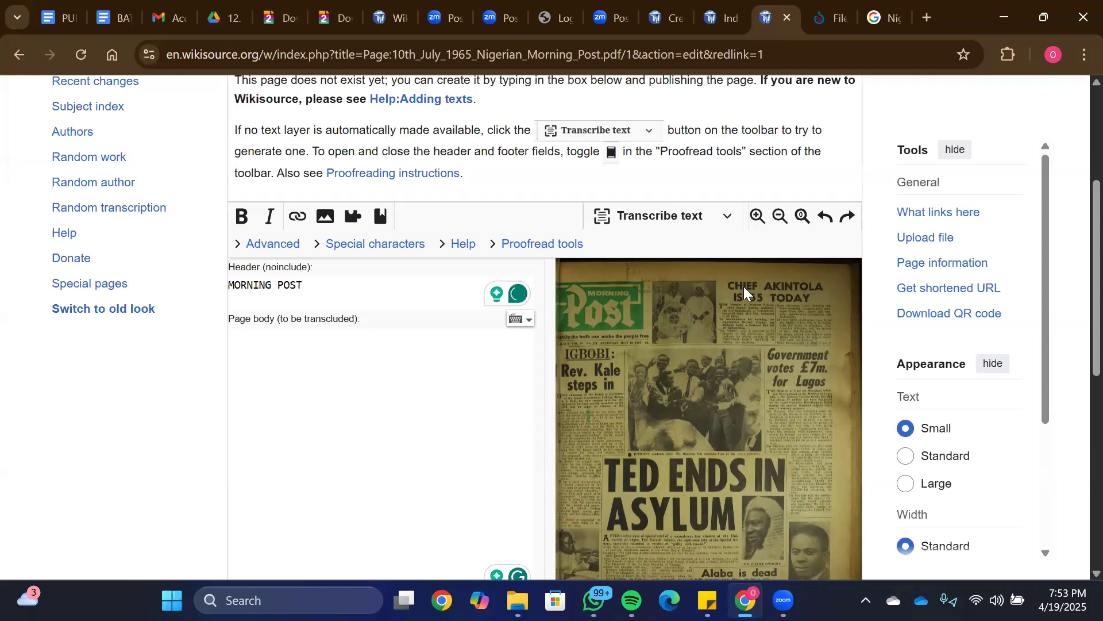
Step: Examine the scanned front page by zooming in and out around the Chief Akintola and Government votes articles
scroll(744, 286, up, 3)
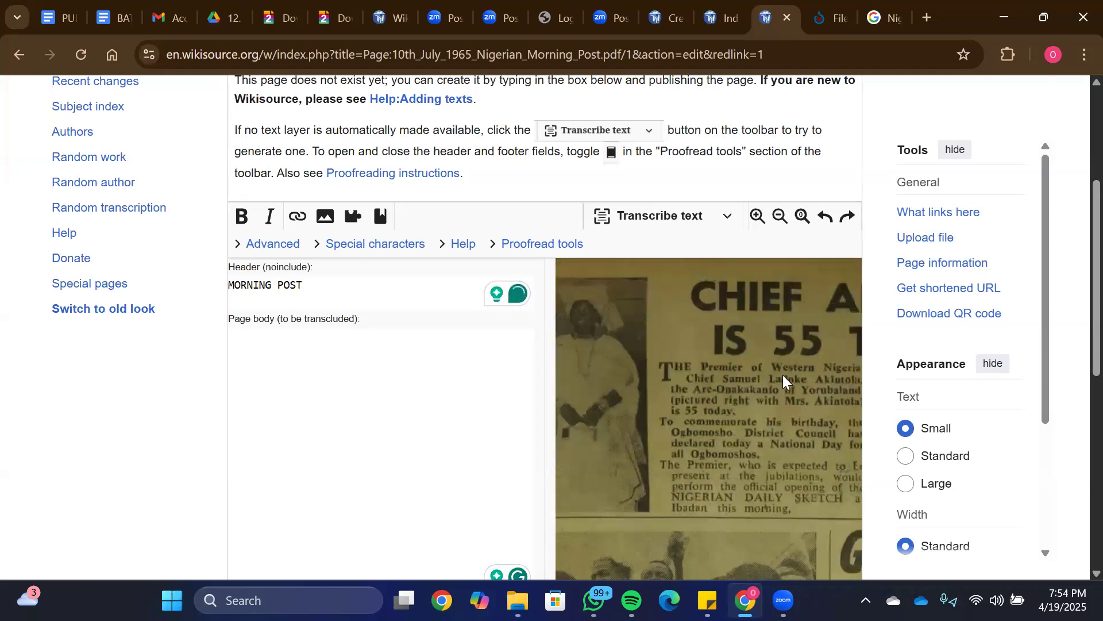
scroll(783, 374, down, 3)
scroll(745, 397, down, 1)
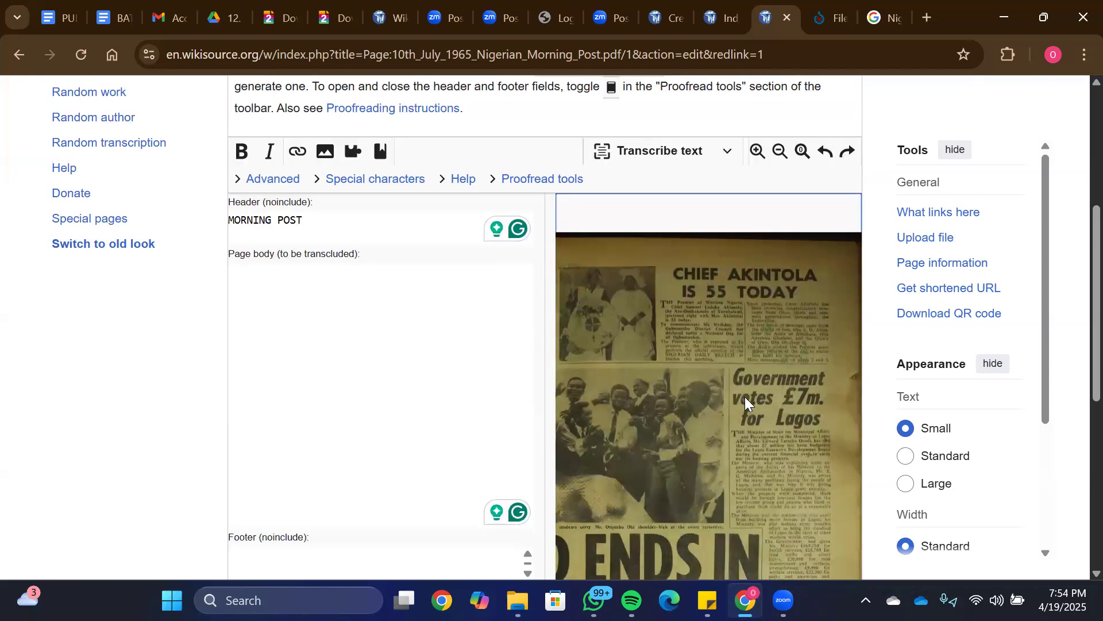
scroll(744, 396, up, 3)
scroll(745, 396, down, 3)
scroll(744, 397, up, 2)
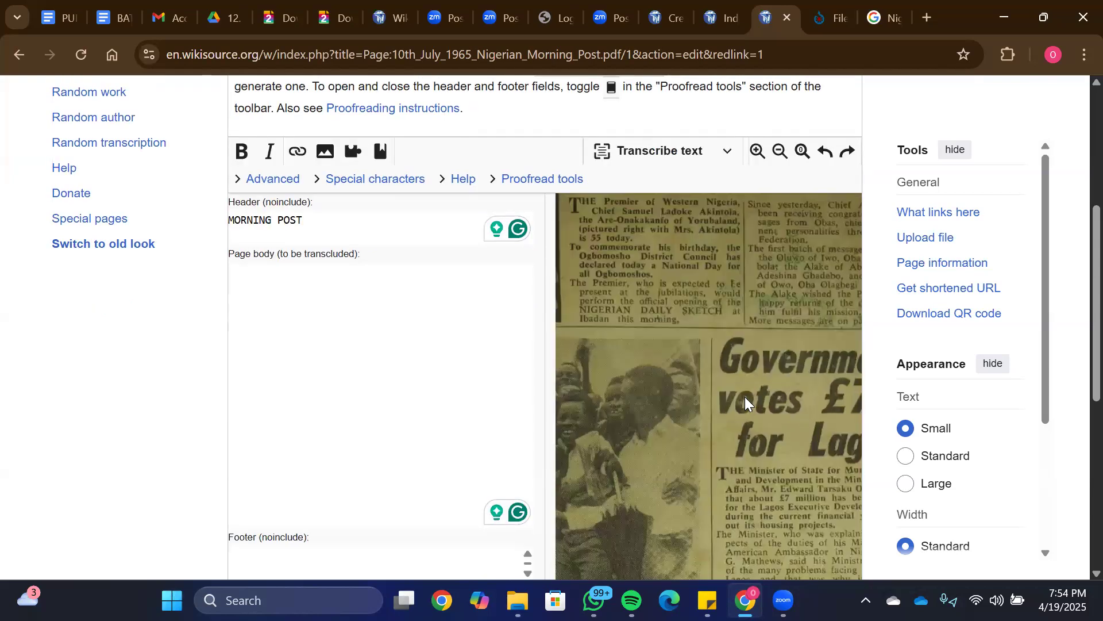
scroll(745, 396, down, 3)
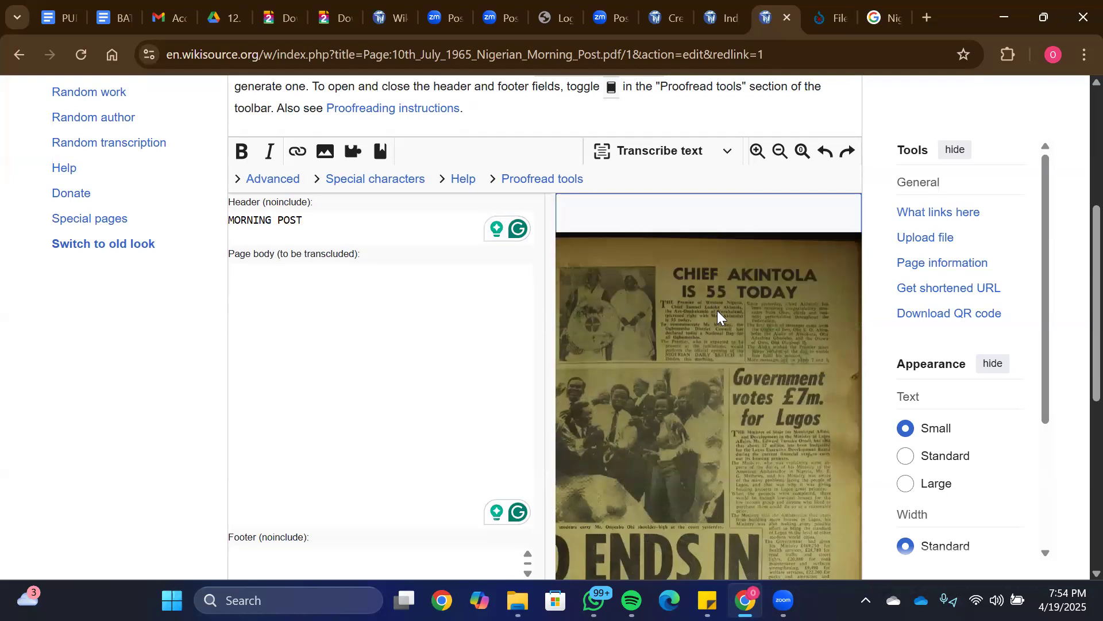
Step: Look at the available transcription tools and open the advanced OCR options for the page 1 scan
click(723, 152)
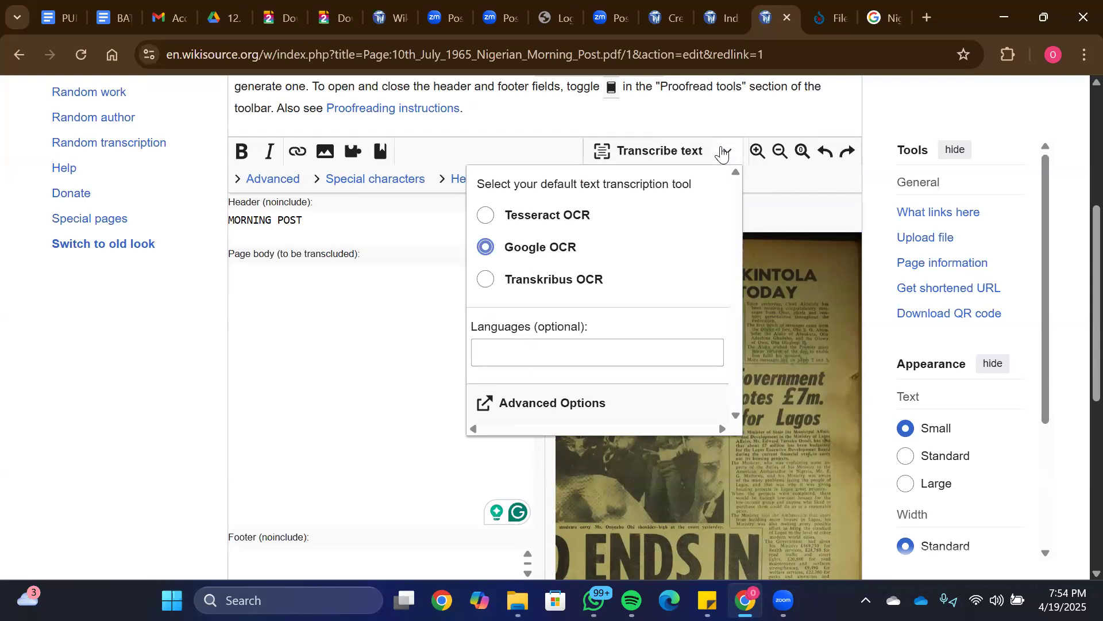
click(770, 179)
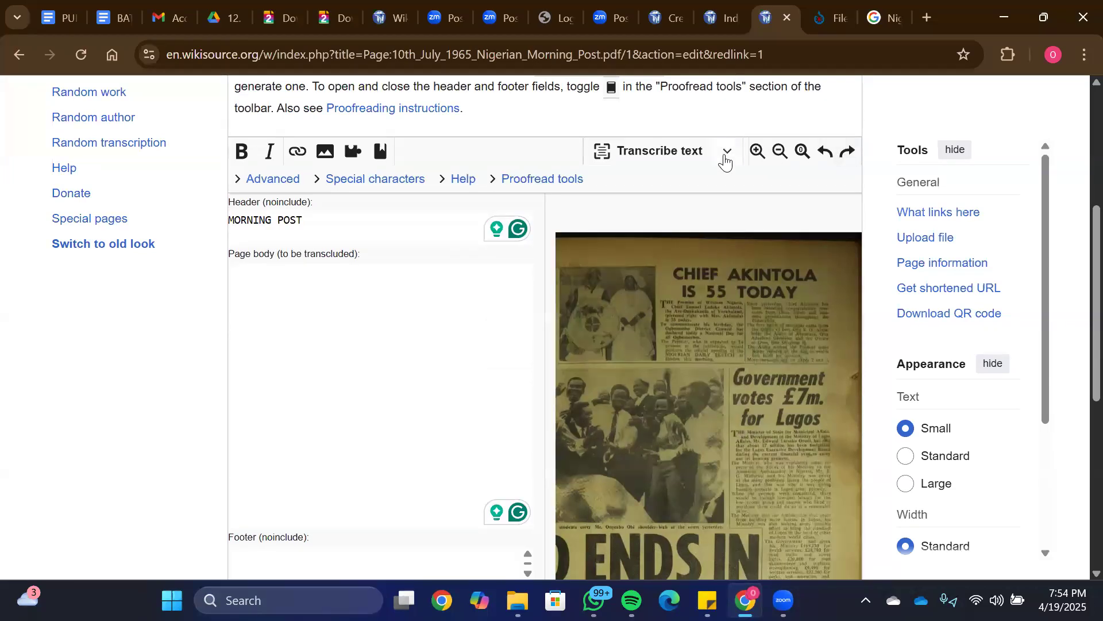
click(726, 152)
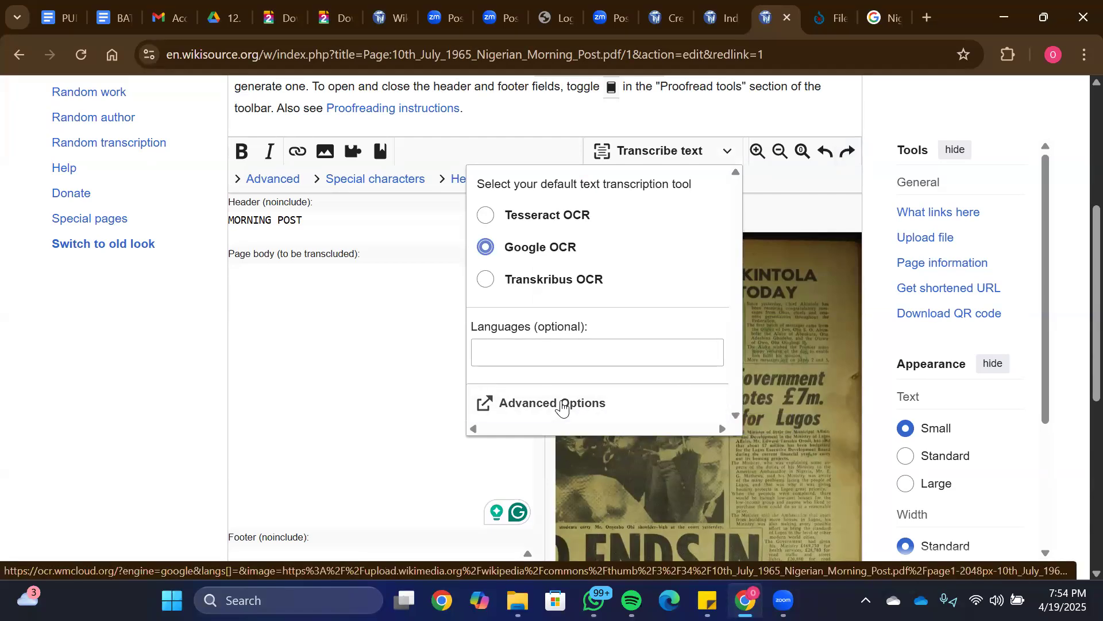
click(562, 404)
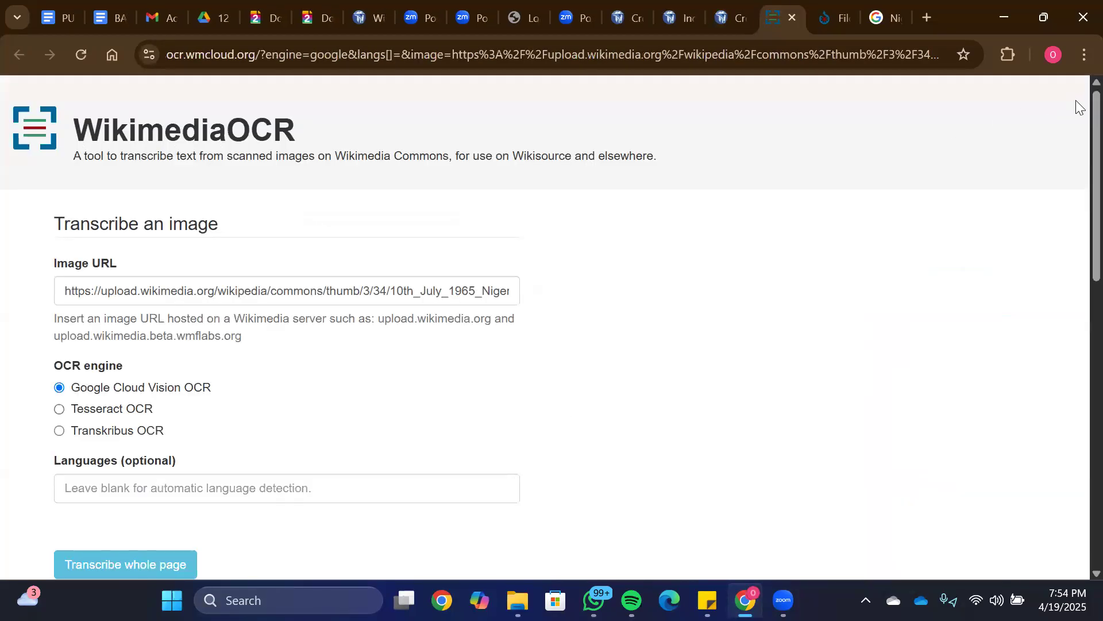
scroll(1076, 141, down, 5)
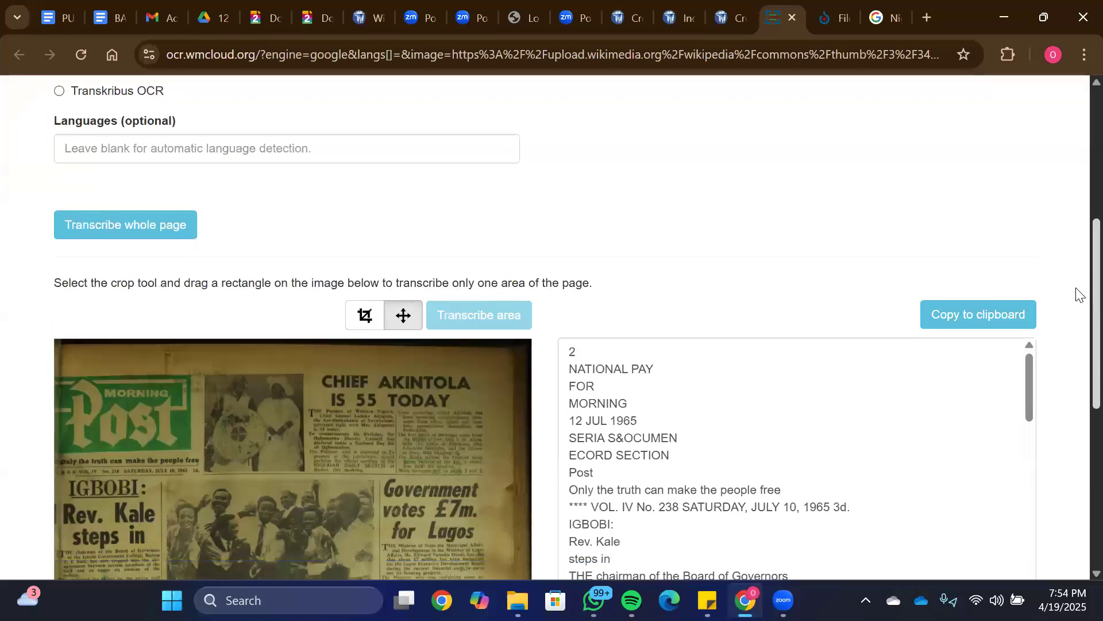
Step: Look over the whole-page OCR result and clear all of its text
scroll(1077, 295, down, 5)
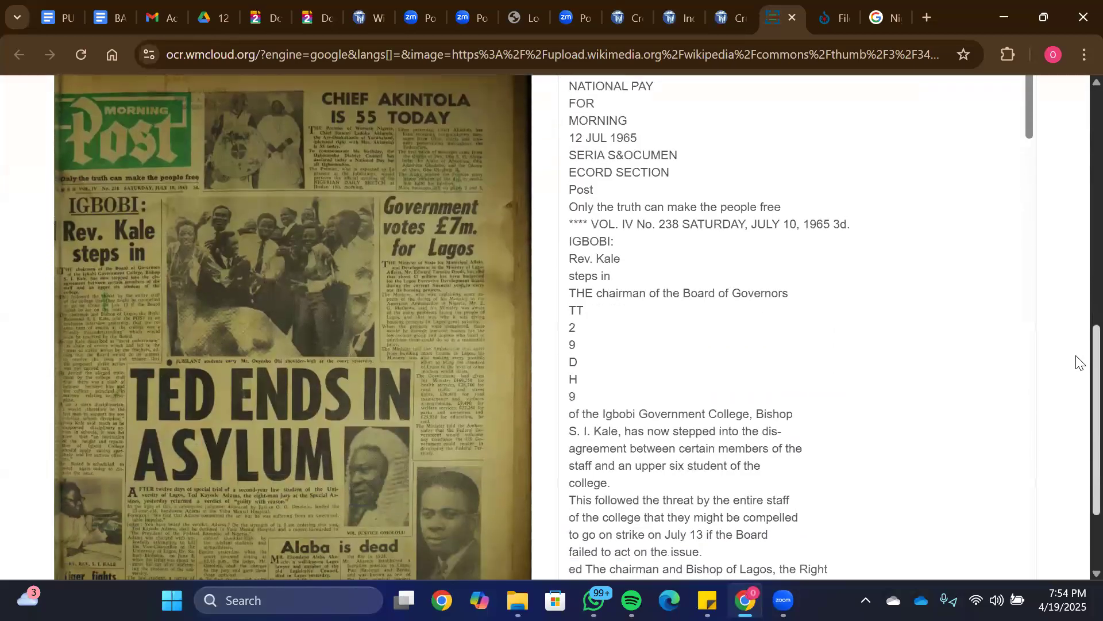
scroll(1076, 345, up, 2)
double_click(599, 245)
key(ctrl+a)
key(BackSpace)
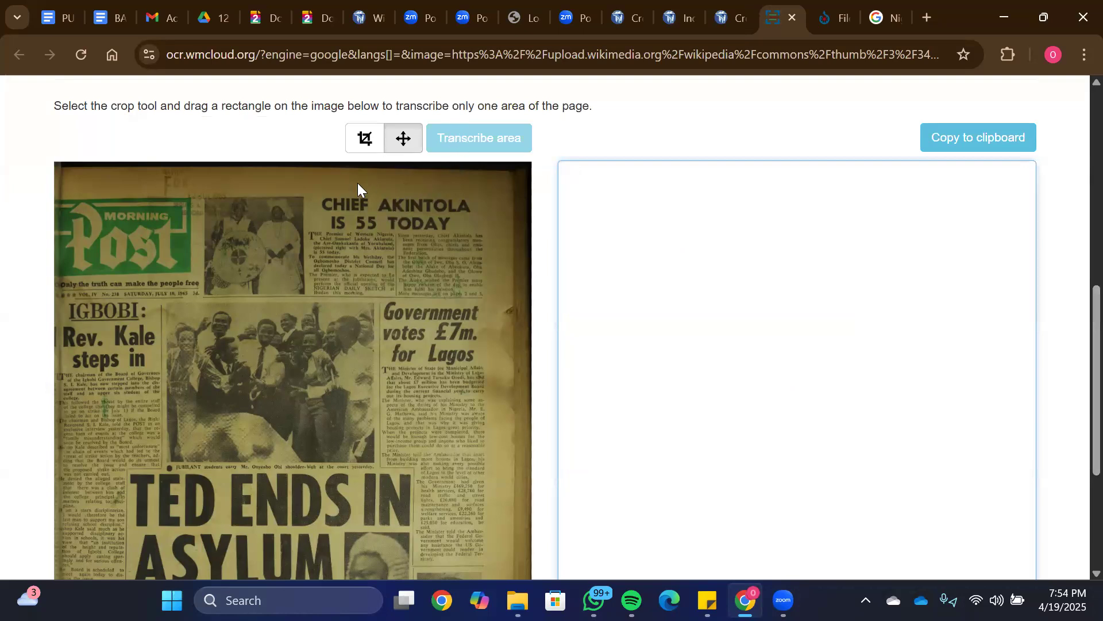
Step: Crop the scan to the headline "CHIEF AKINTOLA IS 55 TODAY", transcribe that area, and join the result into one line
click(368, 144)
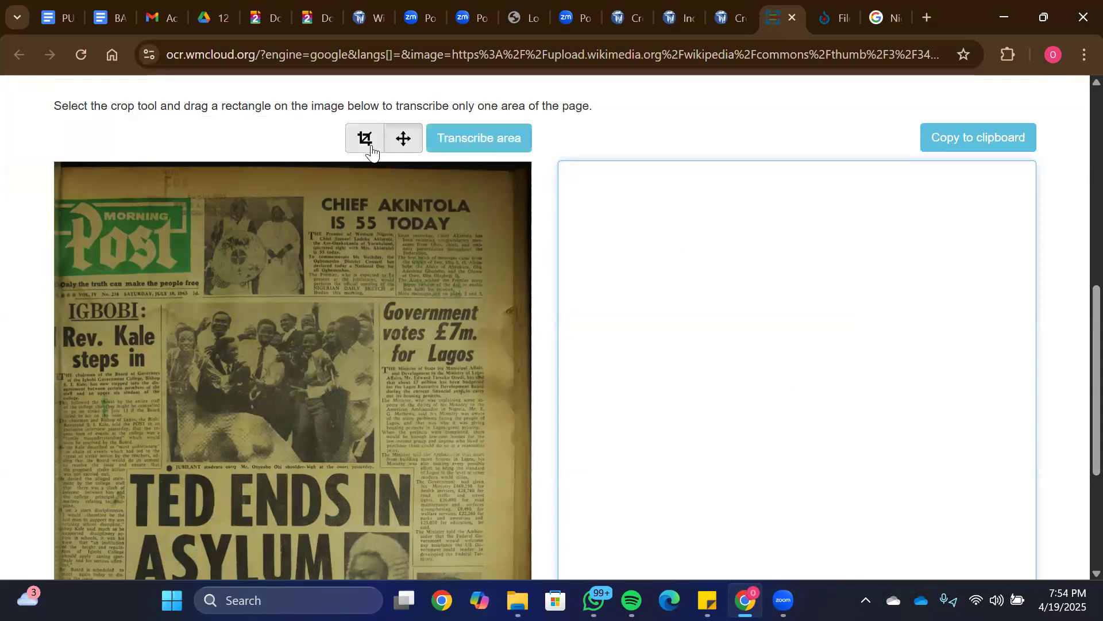
drag(319, 186, 477, 229)
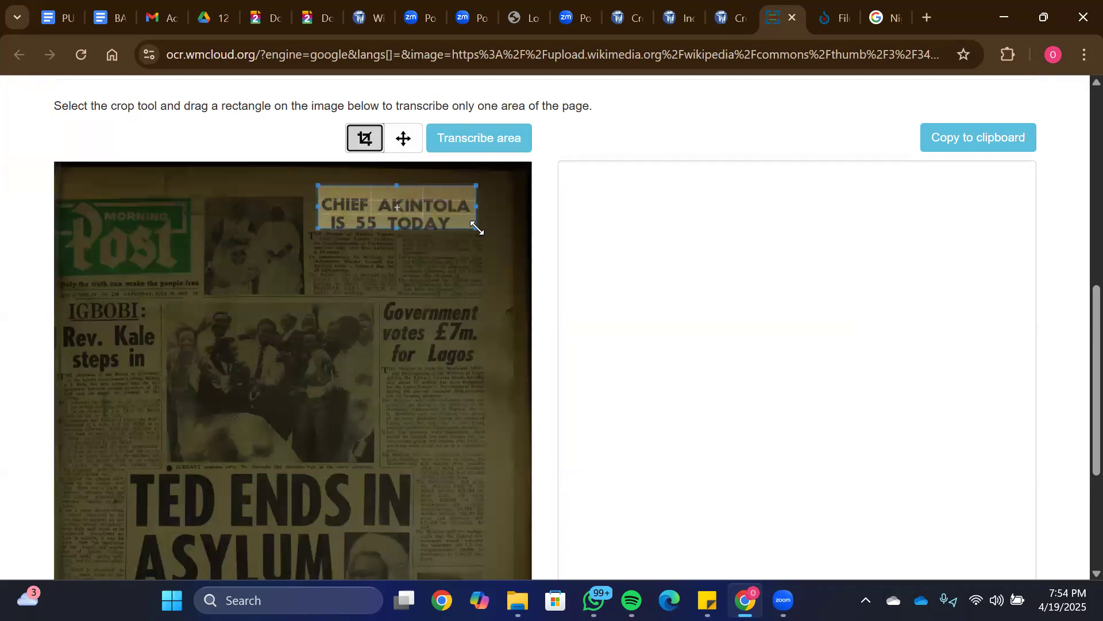
click(469, 144)
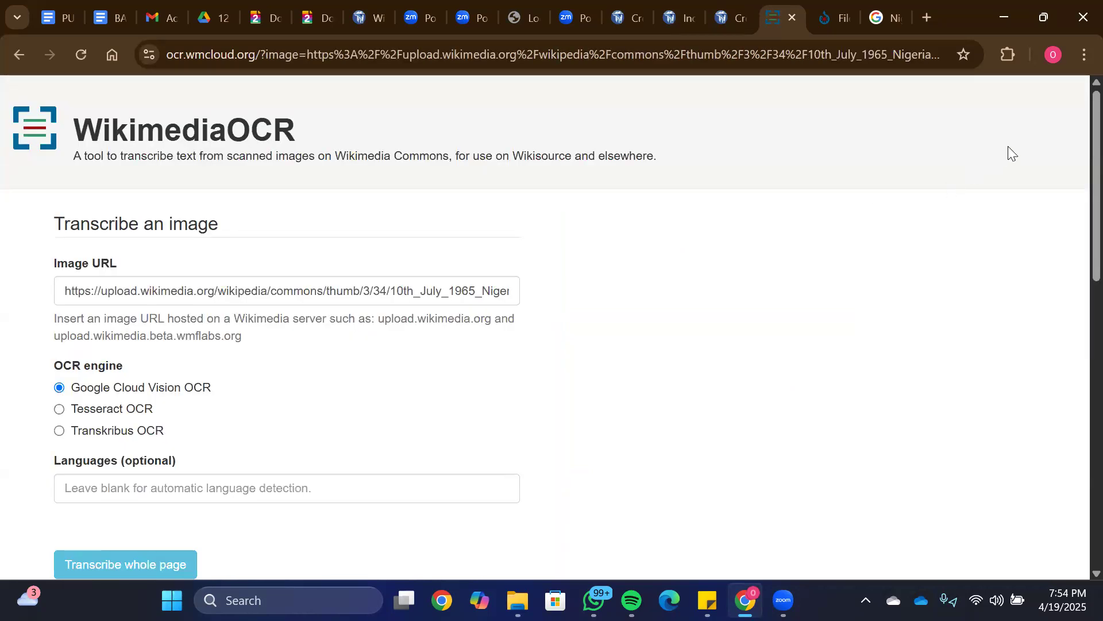
scroll(1074, 229, down, 8)
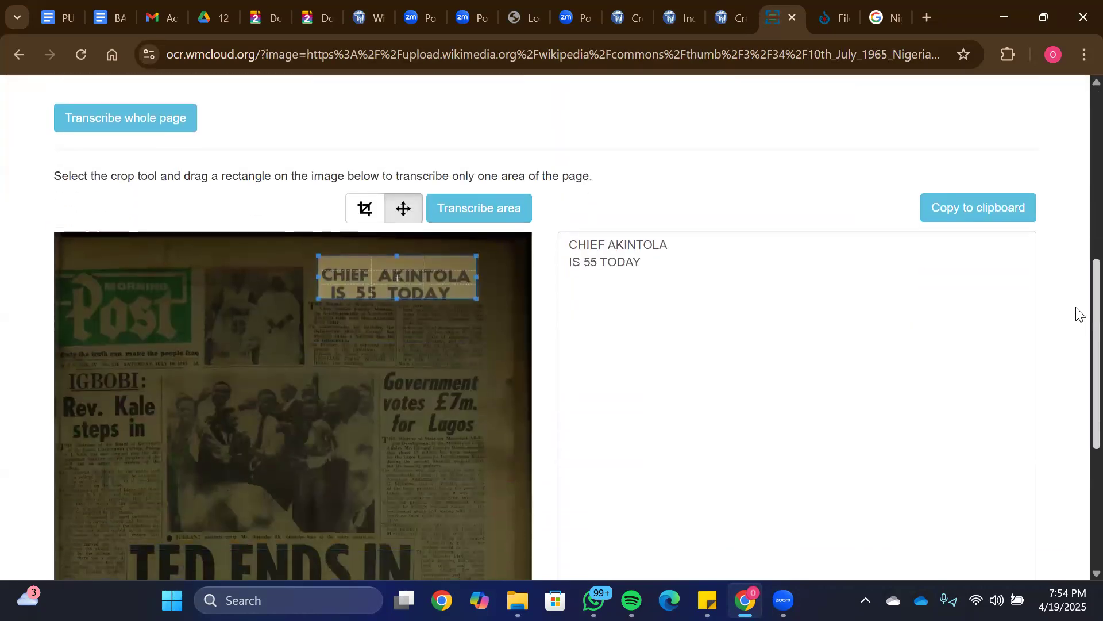
click(572, 264)
key(BackSpace)
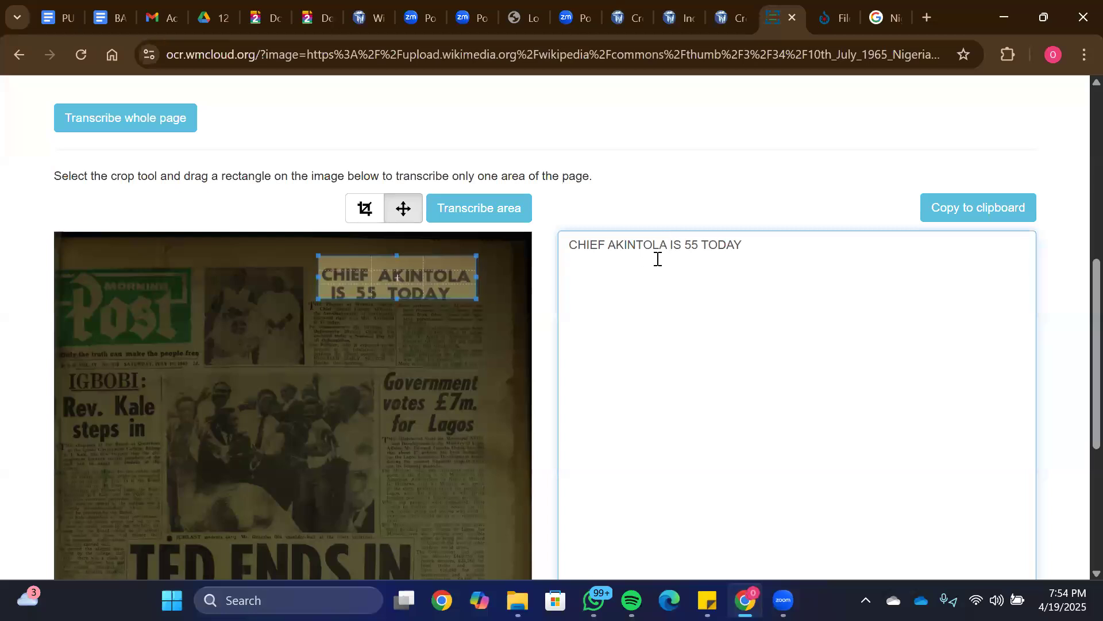
Step: Fit the crop area to the first text column below the Chief Akintola headline and transcribe it
click(371, 214)
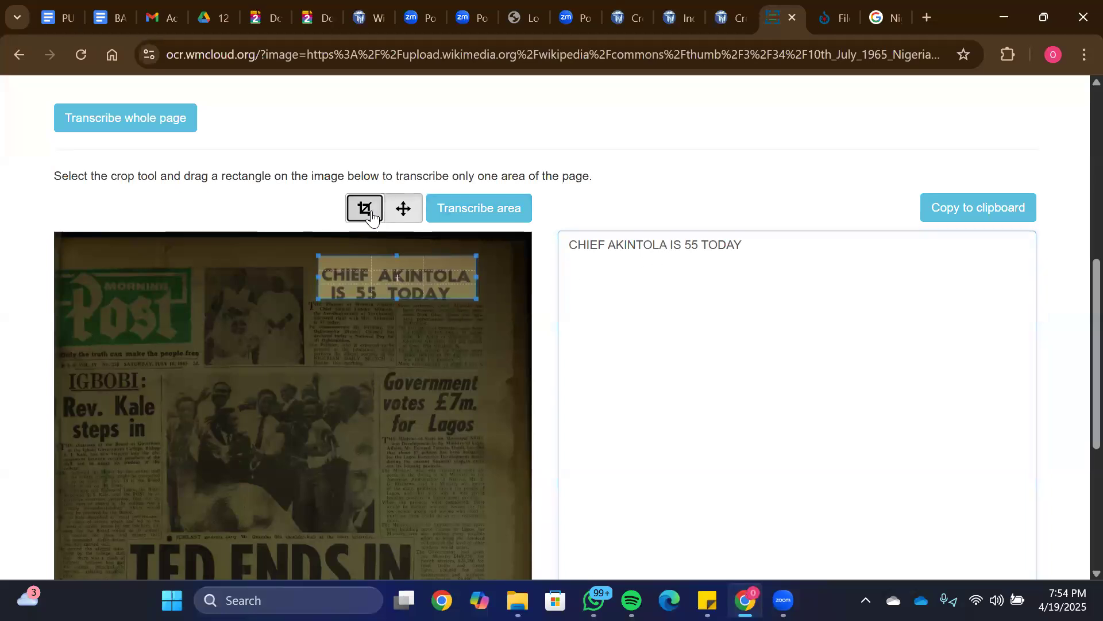
drag(396, 271, 385, 318)
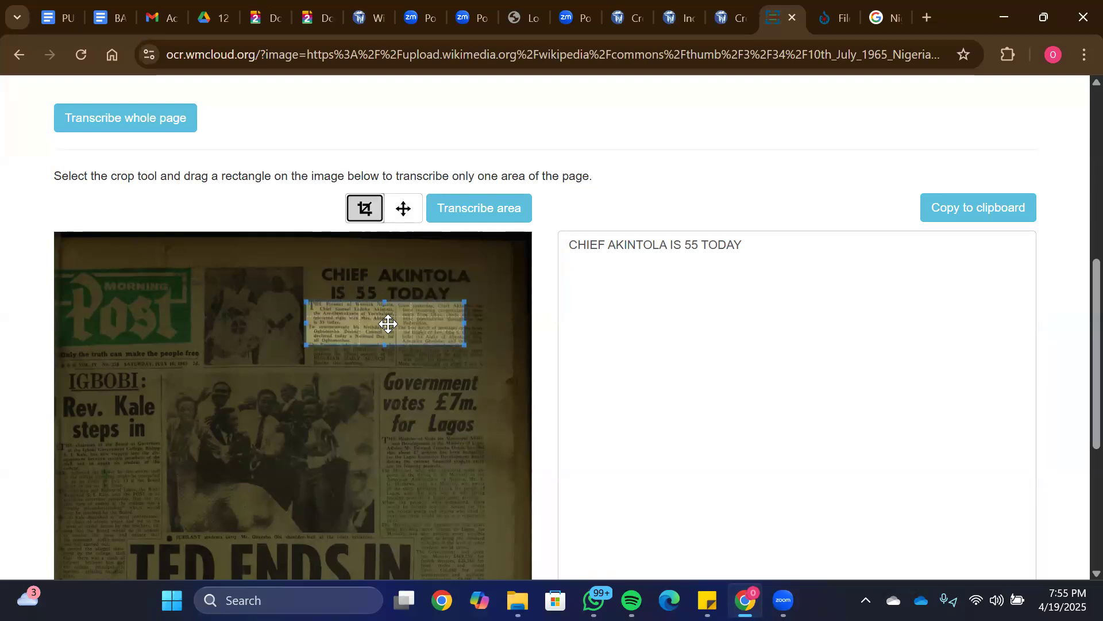
drag(383, 349, 382, 366)
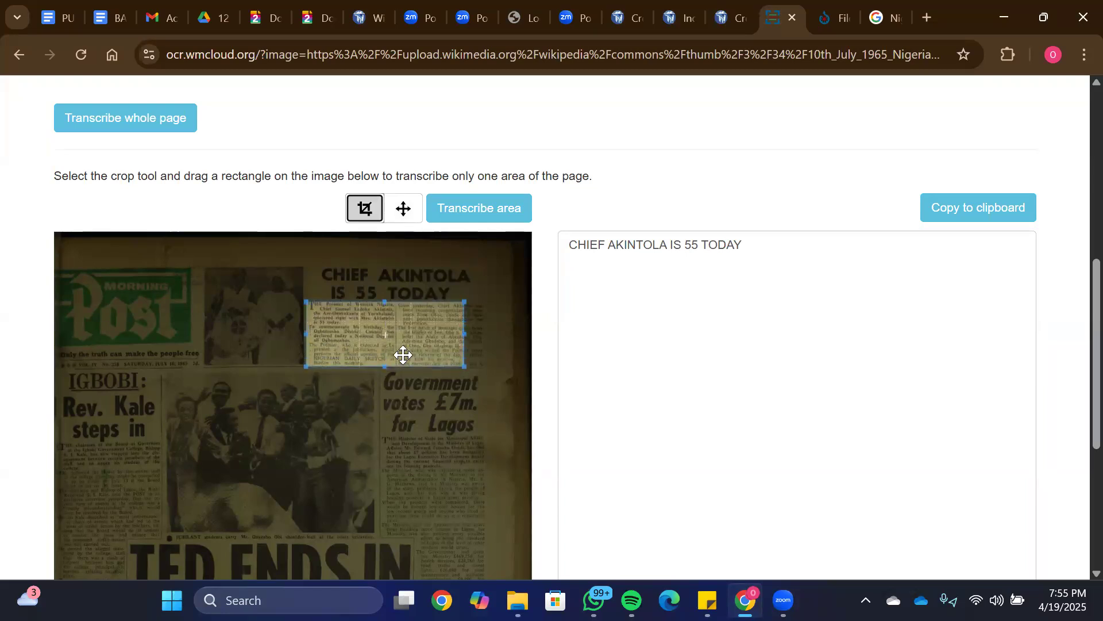
drag(463, 333, 393, 334)
drag(350, 300, 349, 298)
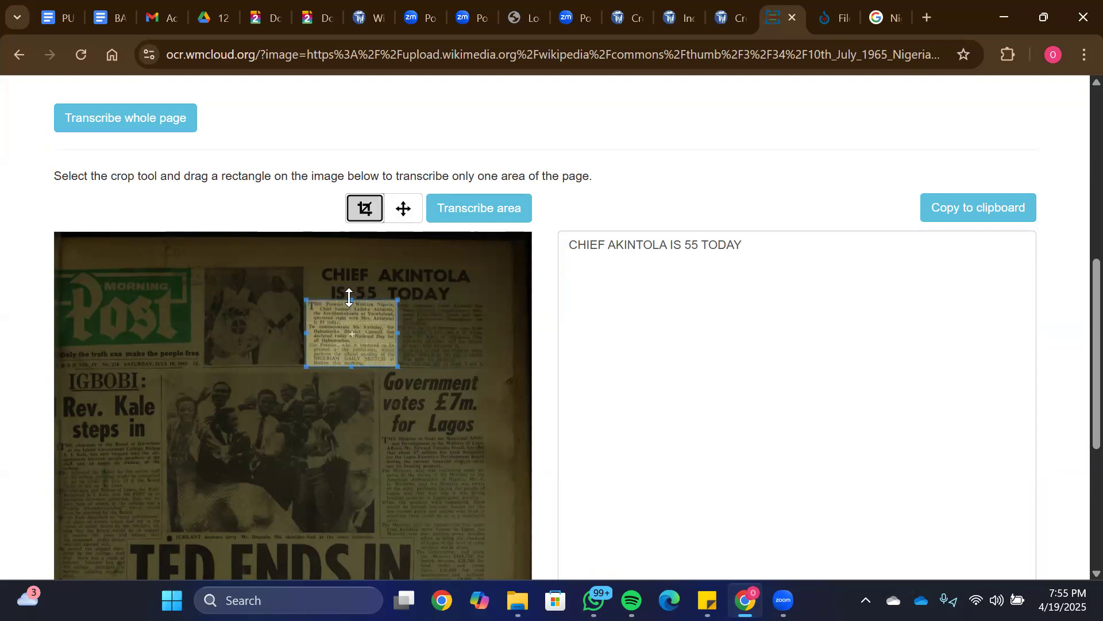
click(457, 213)
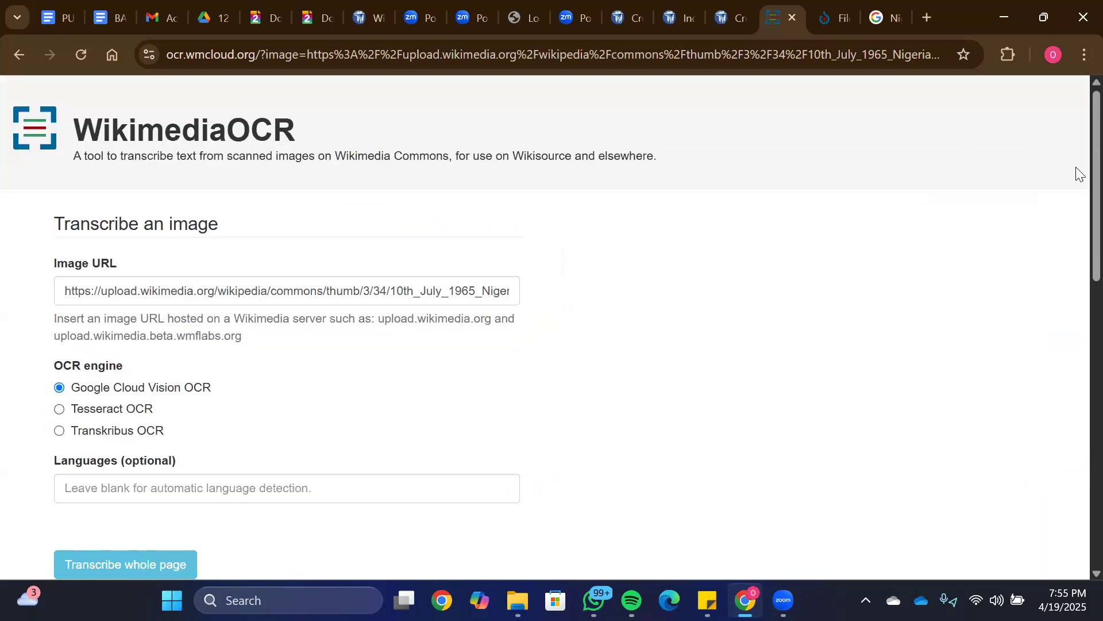
scroll(1077, 295, down, 3)
scroll(1077, 295, down, 3)
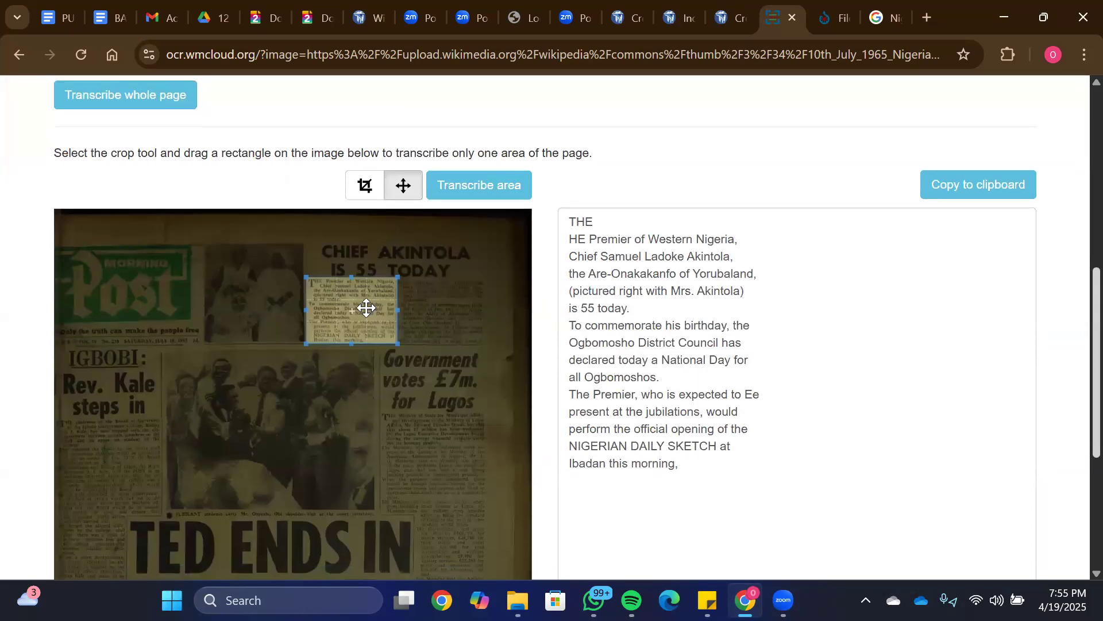
Step: Shift the crop area to the second column of the Chief Akintola article and transcribe it
drag(401, 303, 455, 308)
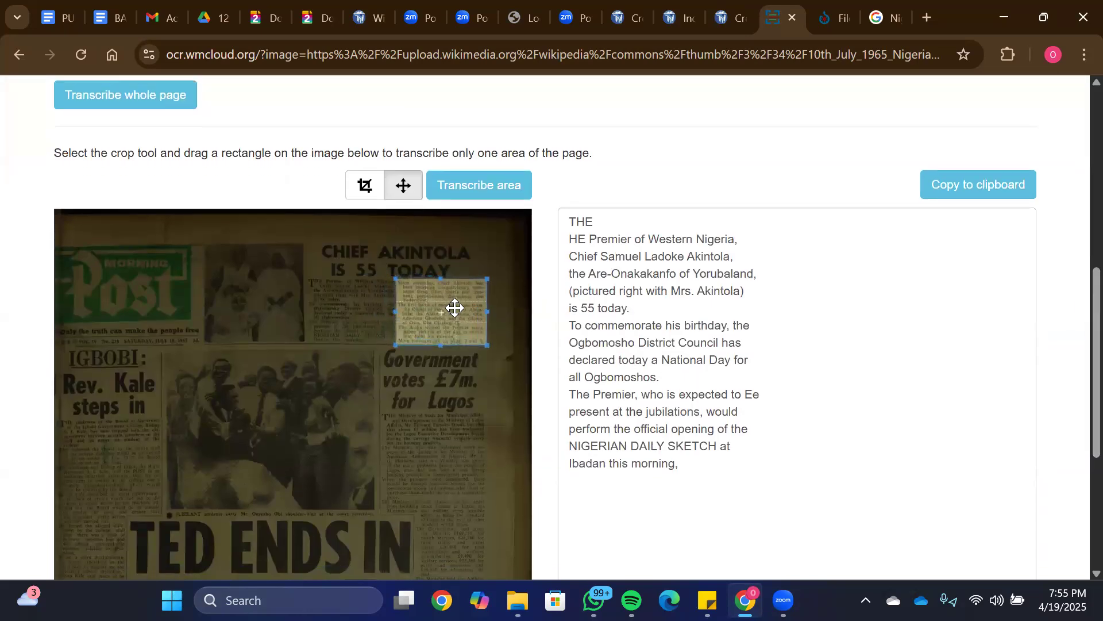
click(464, 172)
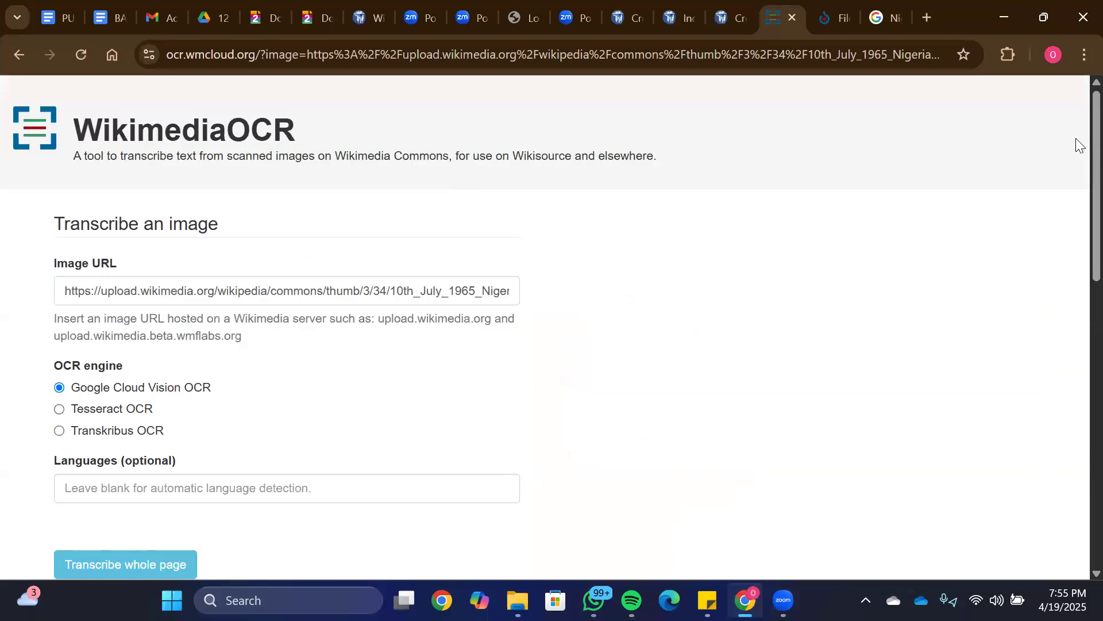
scroll(1075, 172, down, 8)
scroll(1078, 344, down, 1)
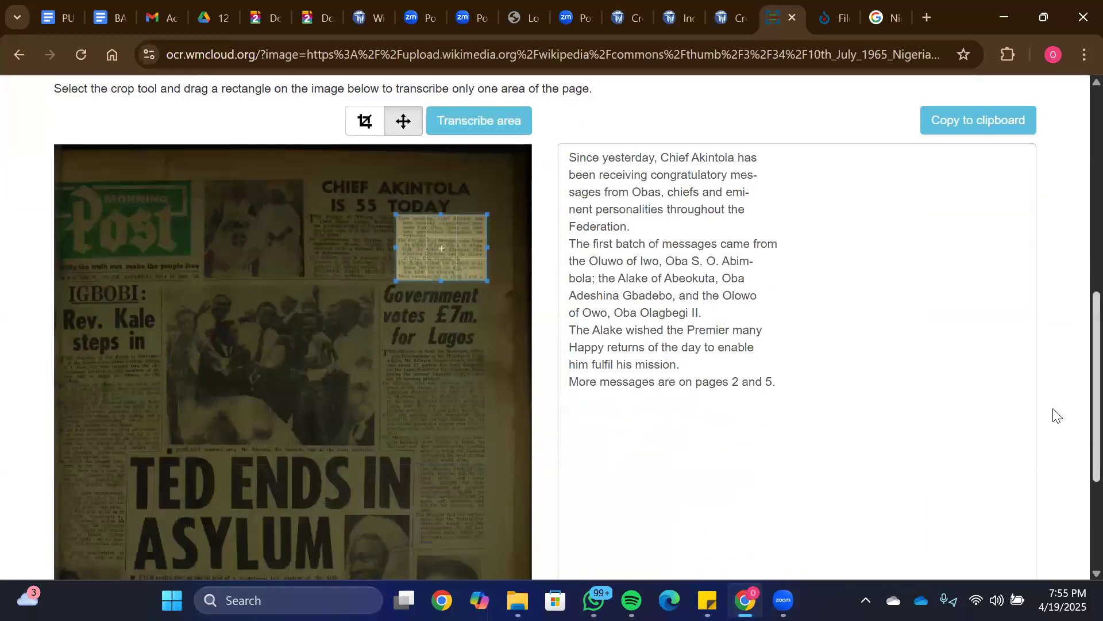
click(713, 195)
key(ctrl+Home)
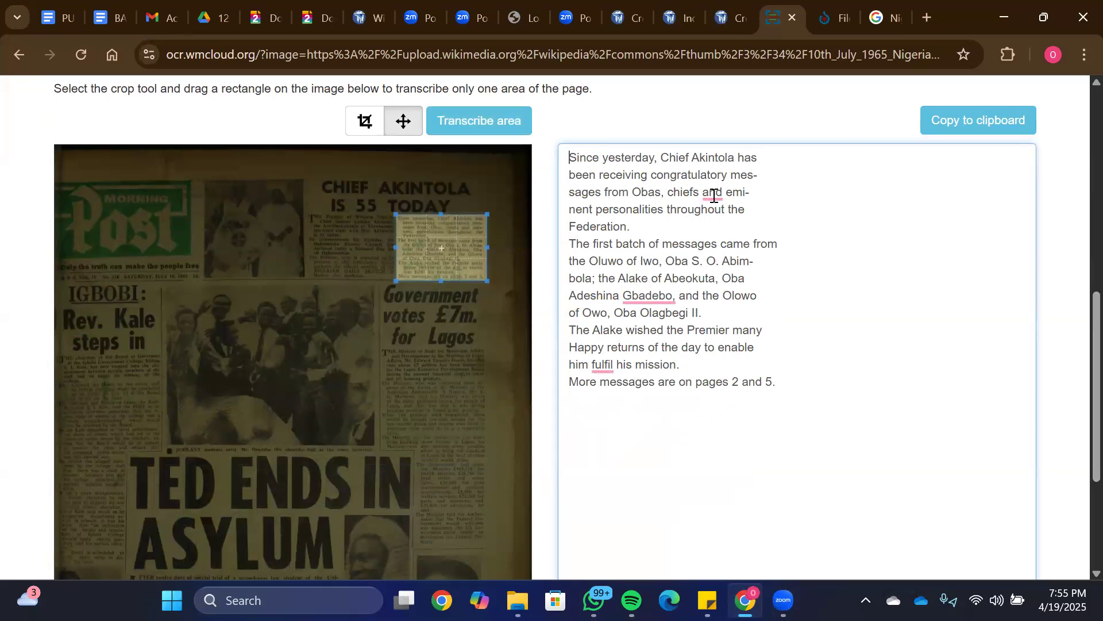
Step: Fit the crop area around the Chief Akintola headline again, transcribe it, and copy the resulting text
drag(454, 240, 376, 194)
drag(363, 236, 357, 216)
drag(408, 190, 482, 190)
click(485, 108)
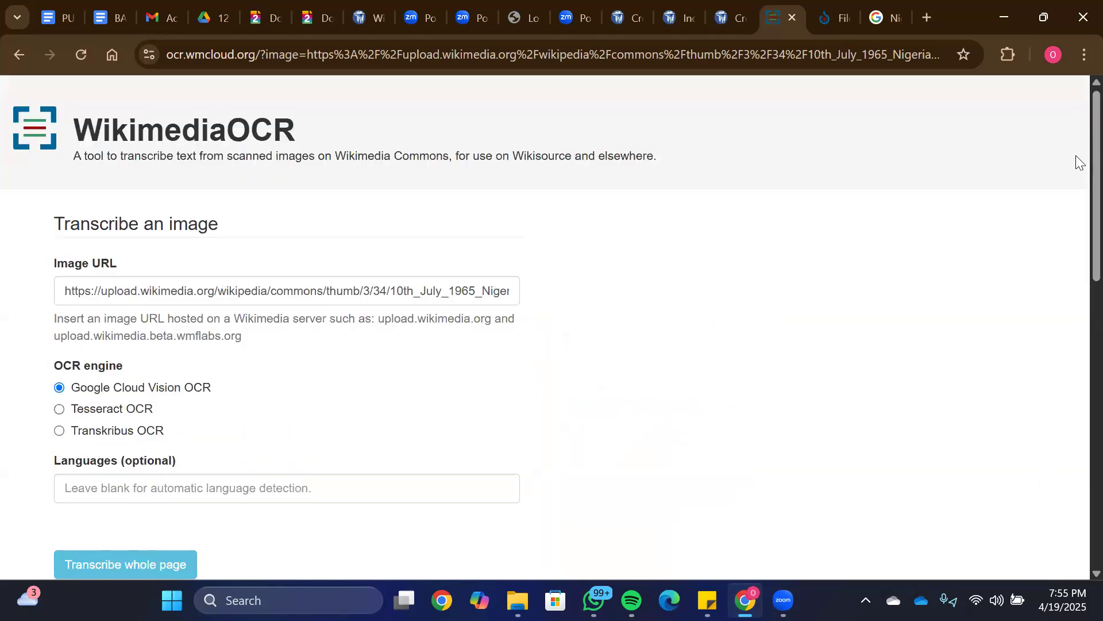
scroll(1076, 163, down, 5)
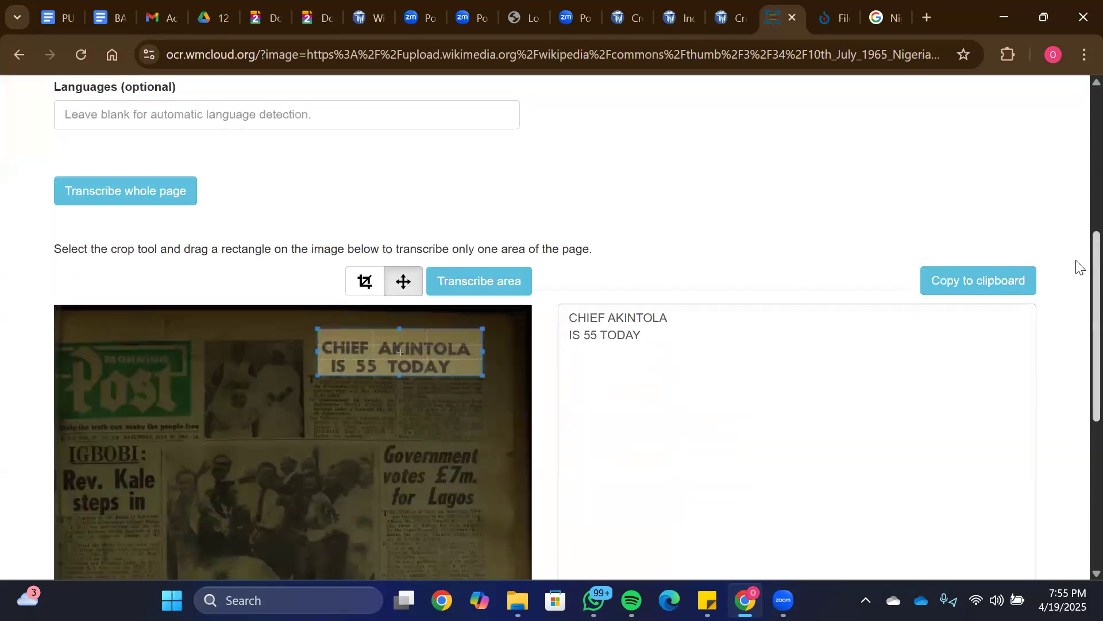
click(967, 277)
Step: Paste the headline into the page body on Wikisource, join it as "CHIEF AKINTOLA IS 55 TODAY", and start a new line
click(724, 16)
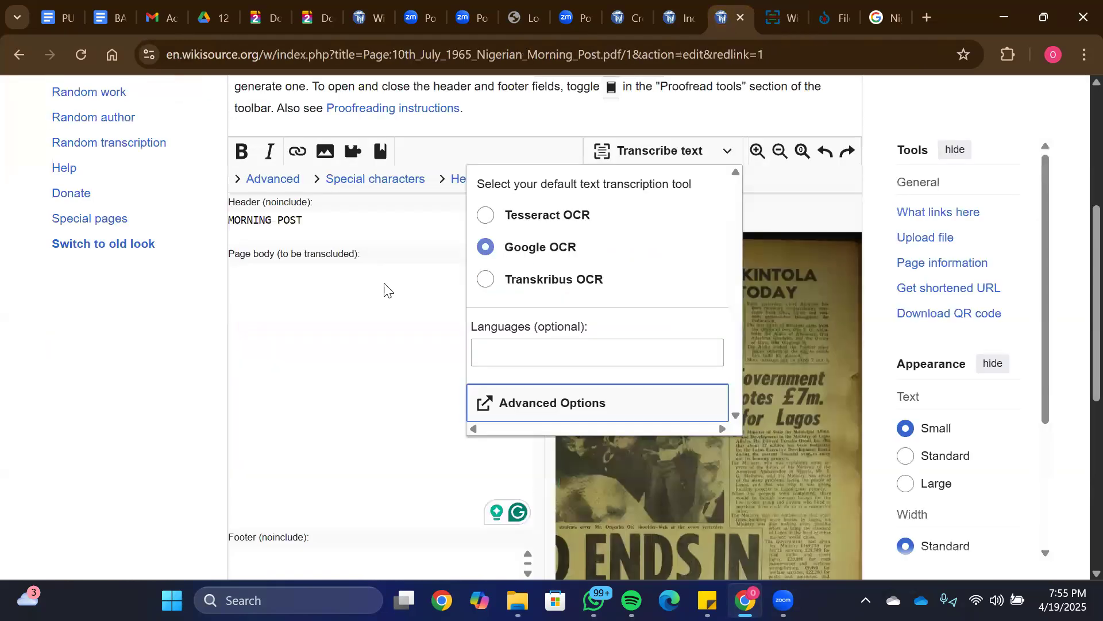
click(334, 339)
key(ctrl+v)
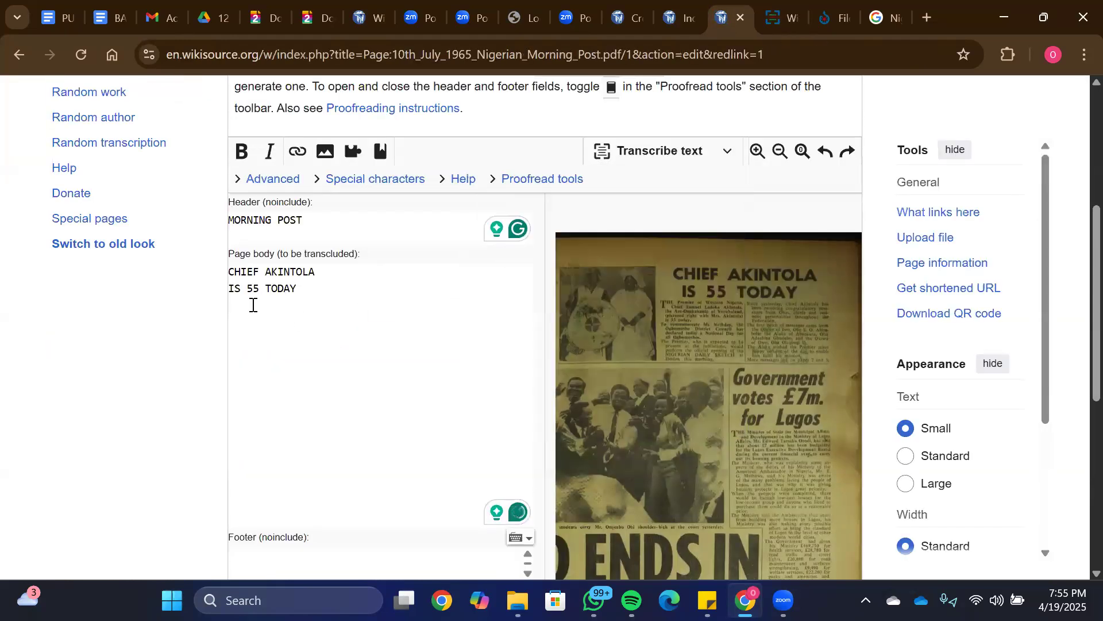
click(230, 294)
key(BackSpace)
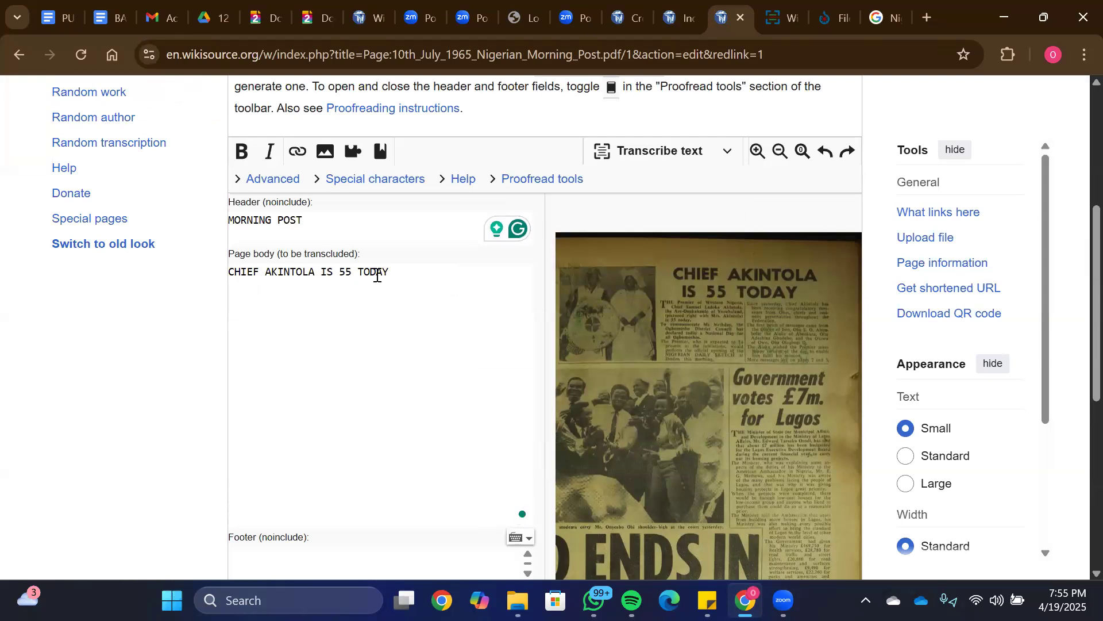
click(412, 268)
key(Return)
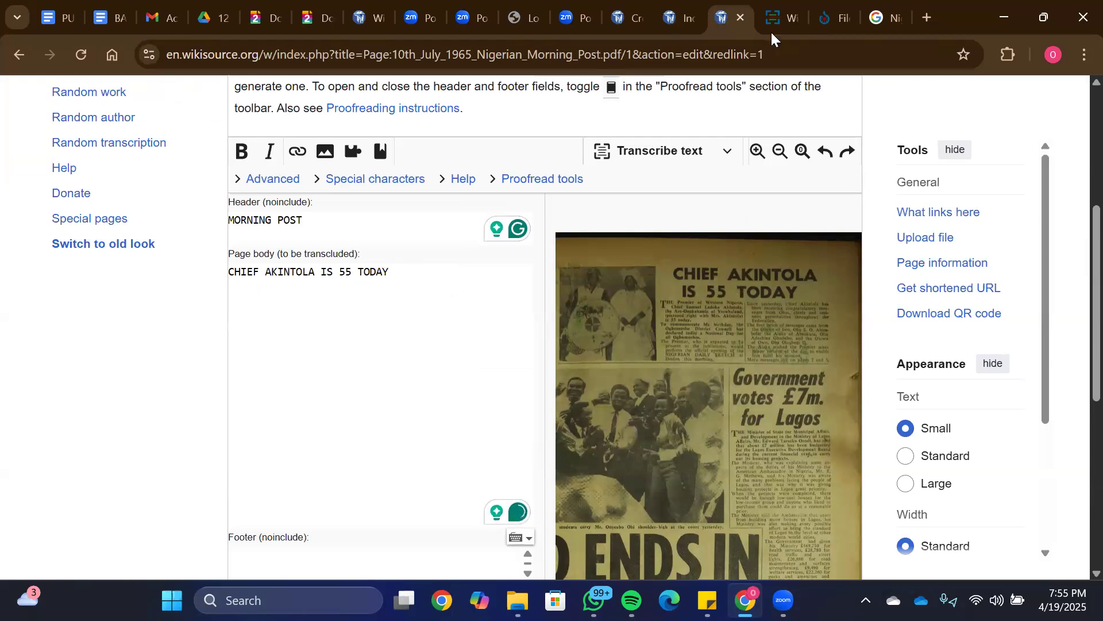
Step: Return to WikimediaOCR, fit the crop area to the Chief Akintola article's first column, transcribe it, and copy the text
click(786, 17)
drag(389, 345, 383, 390)
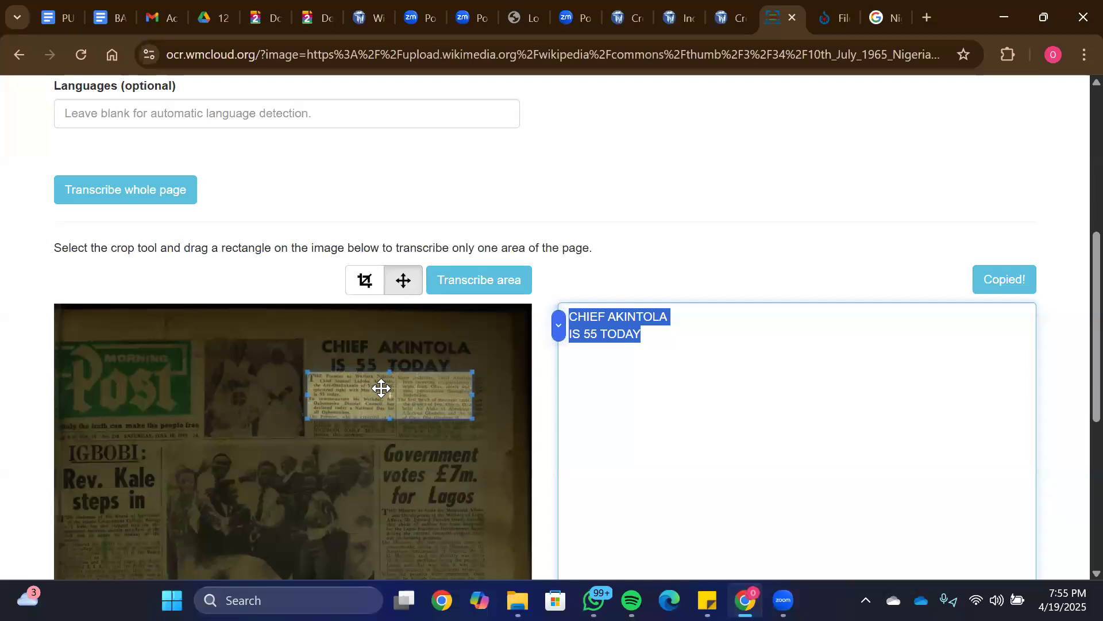
drag(472, 396, 396, 396)
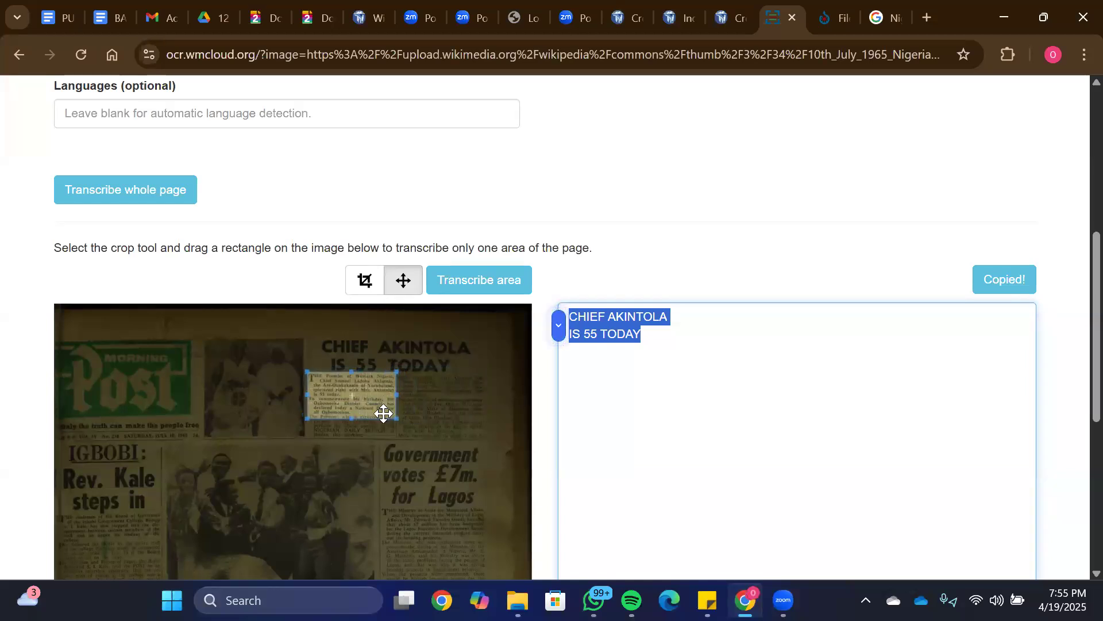
drag(350, 427, 352, 438)
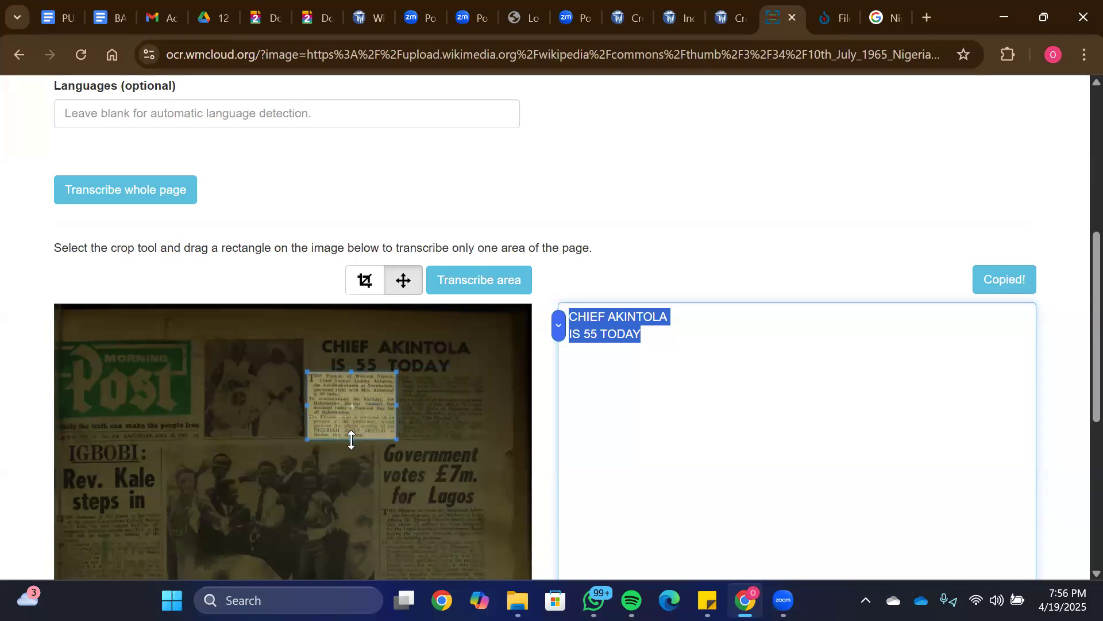
click(458, 296)
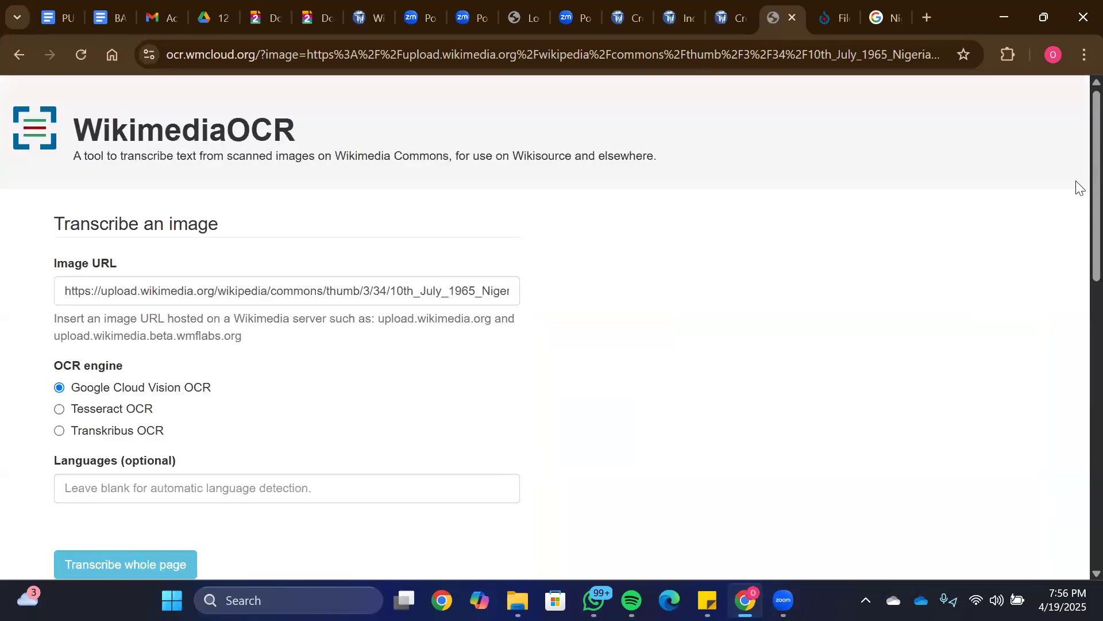
drag(1077, 183, 1077, 384)
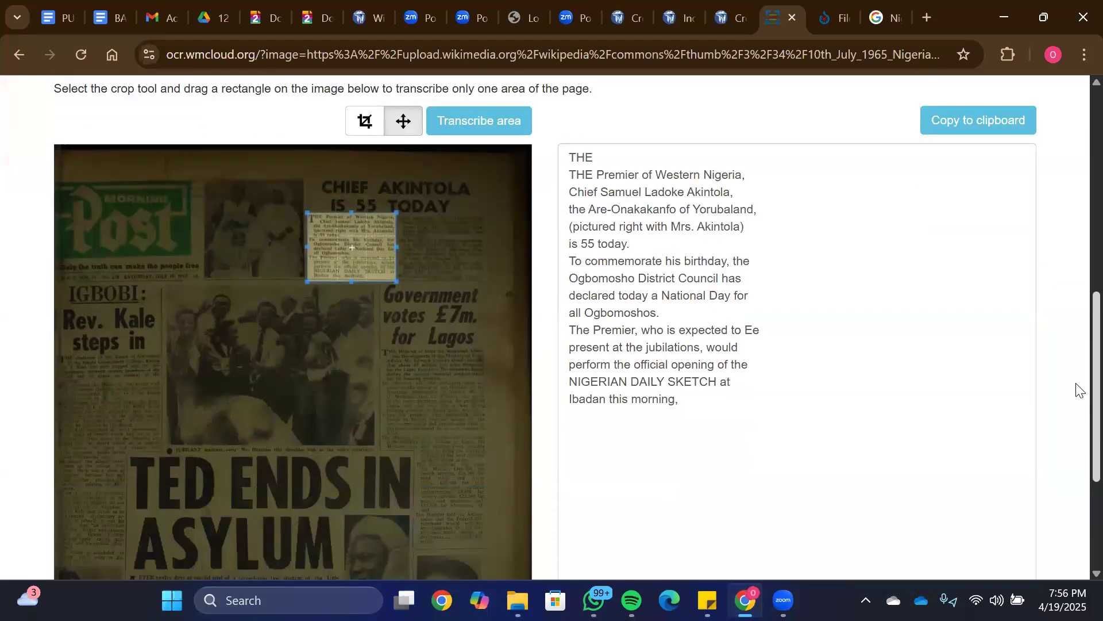
click(987, 121)
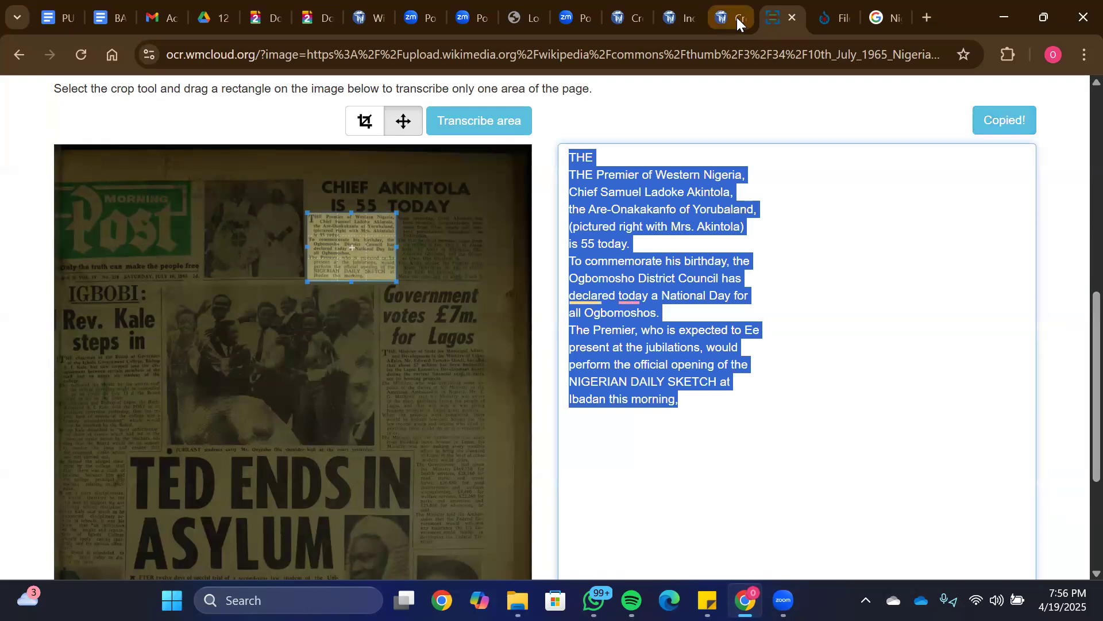
Step: Paste the first column's text below the headline in the Wikisource page body and delete the duplicate "THE" above it
click(737, 17)
click(316, 312)
key(ctrl+v)
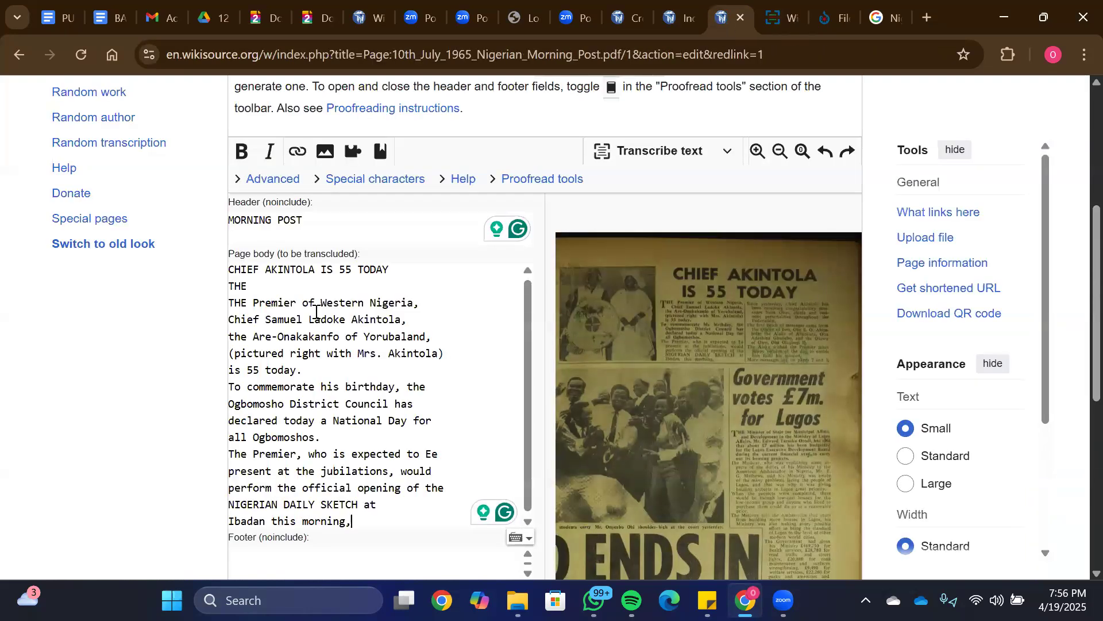
drag(252, 286, 227, 293)
key(BackSpace)
Step: Back in WikimediaOCR, move the crop area onto the Chief Akintola article's second column, transcribe it, and copy the text
click(783, 17)
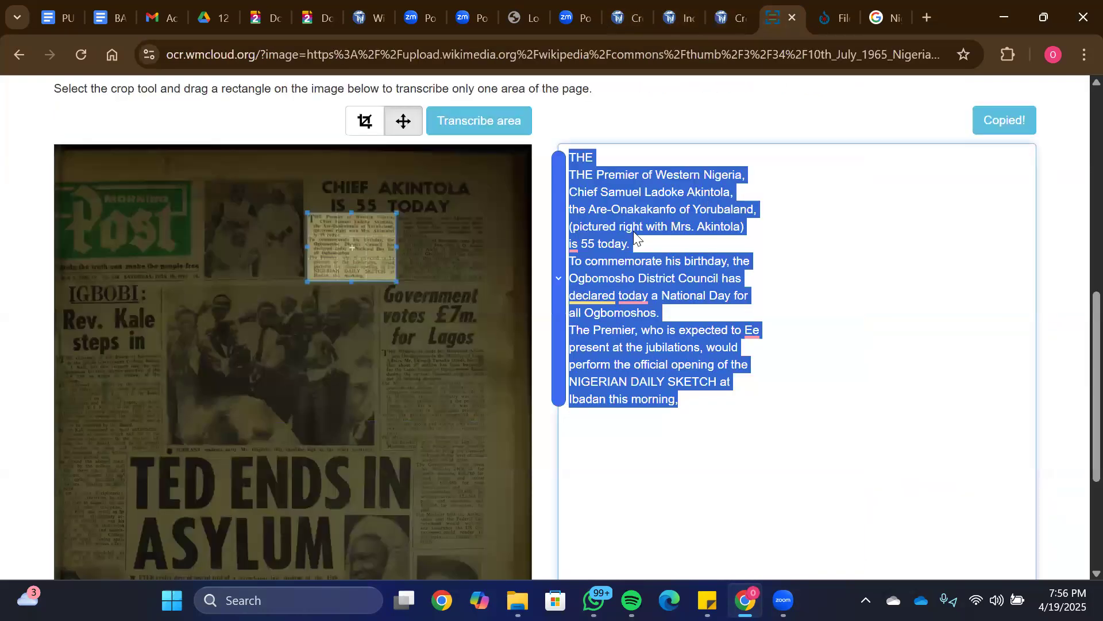
drag(377, 236, 463, 240)
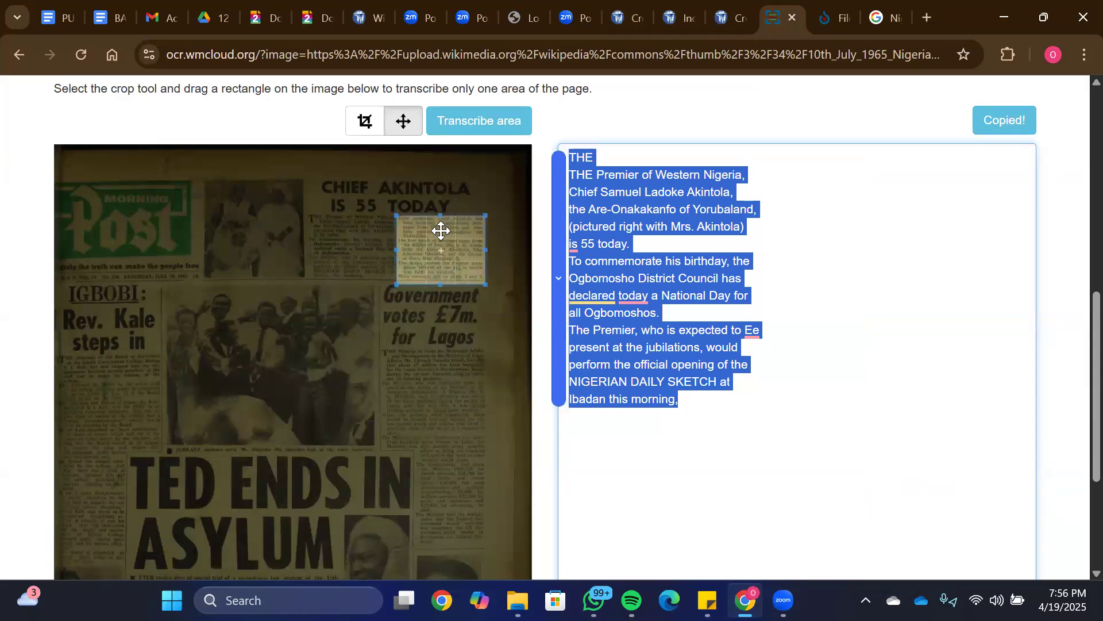
click(440, 229)
drag(436, 224, 444, 229)
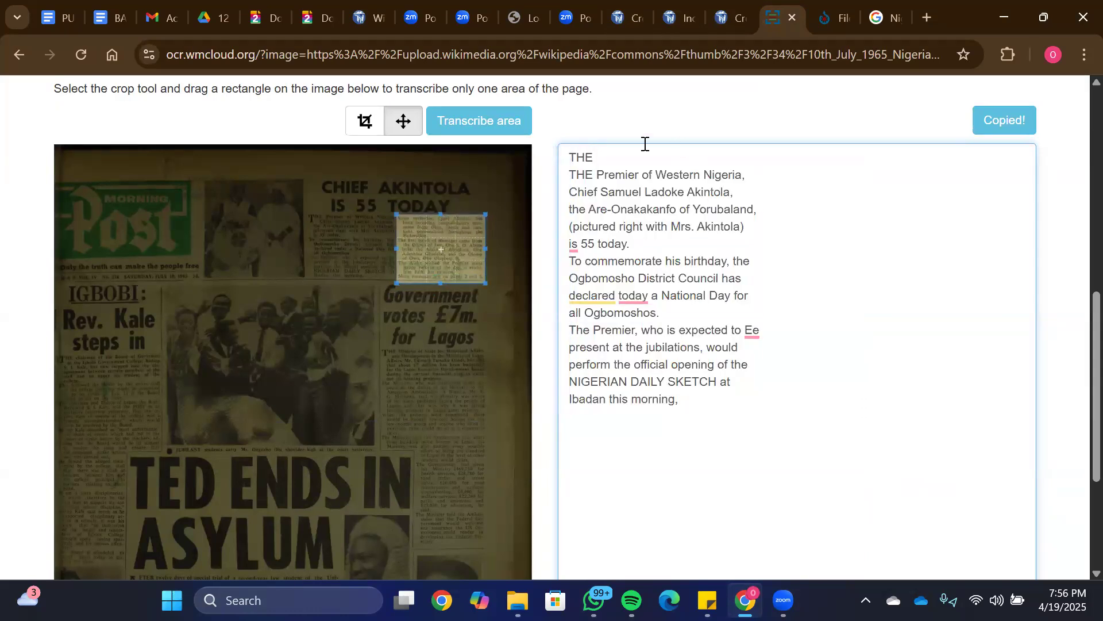
click(475, 117)
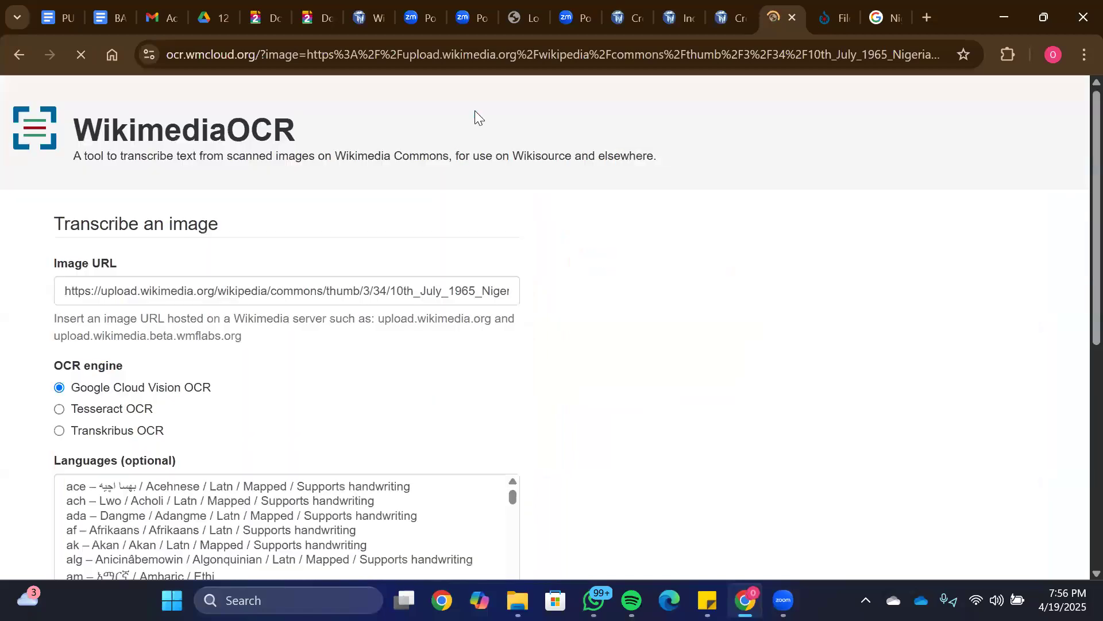
scroll(1076, 163, down, 8)
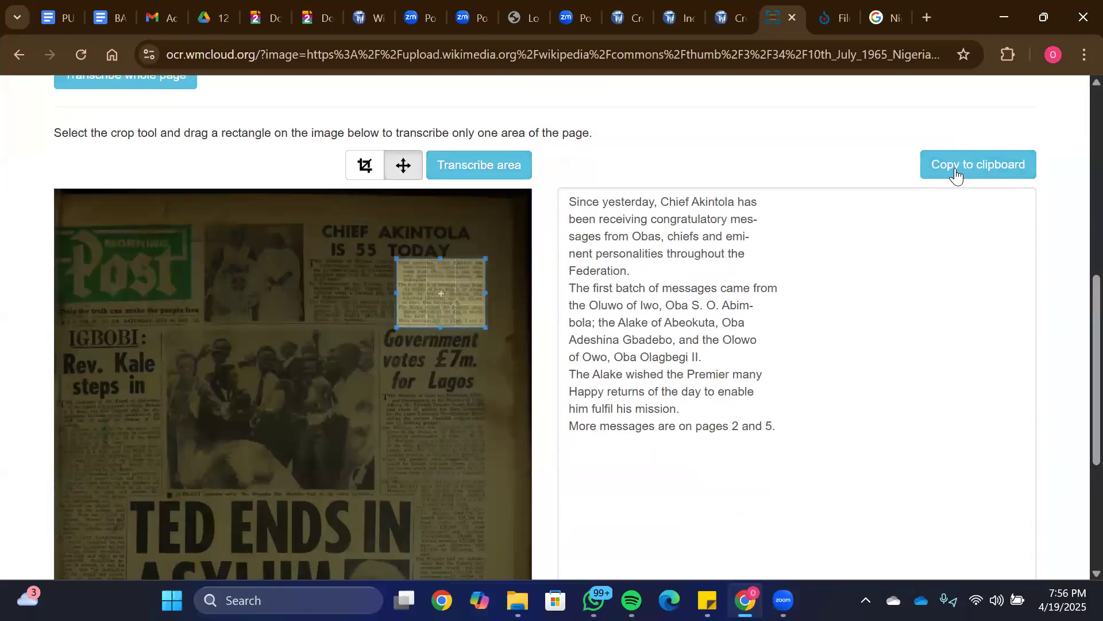
click(956, 167)
Step: Paste the second column's text on a new line after "Ibadan this morning," in the Wikisource page body
key(ctrl+shift+Tab)
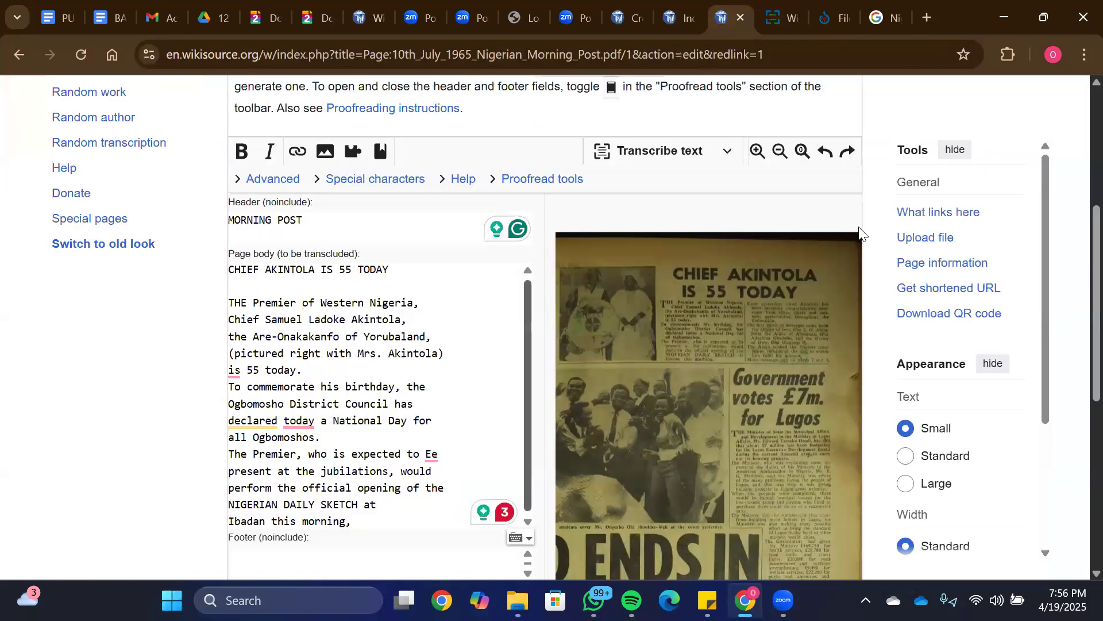
scroll(1080, 236, down, 2)
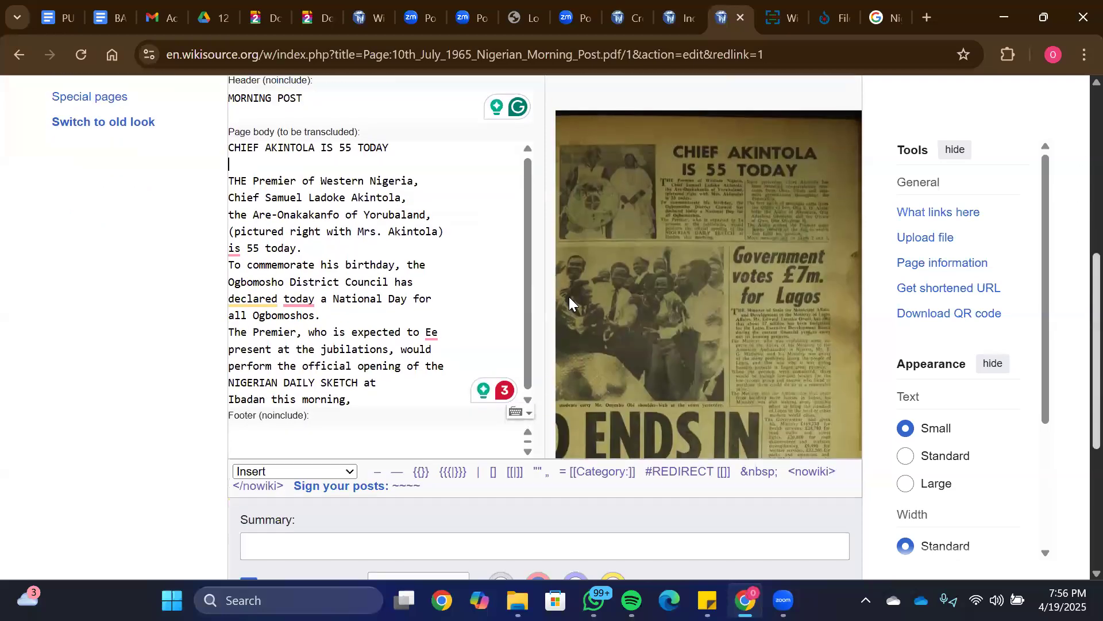
click(373, 398)
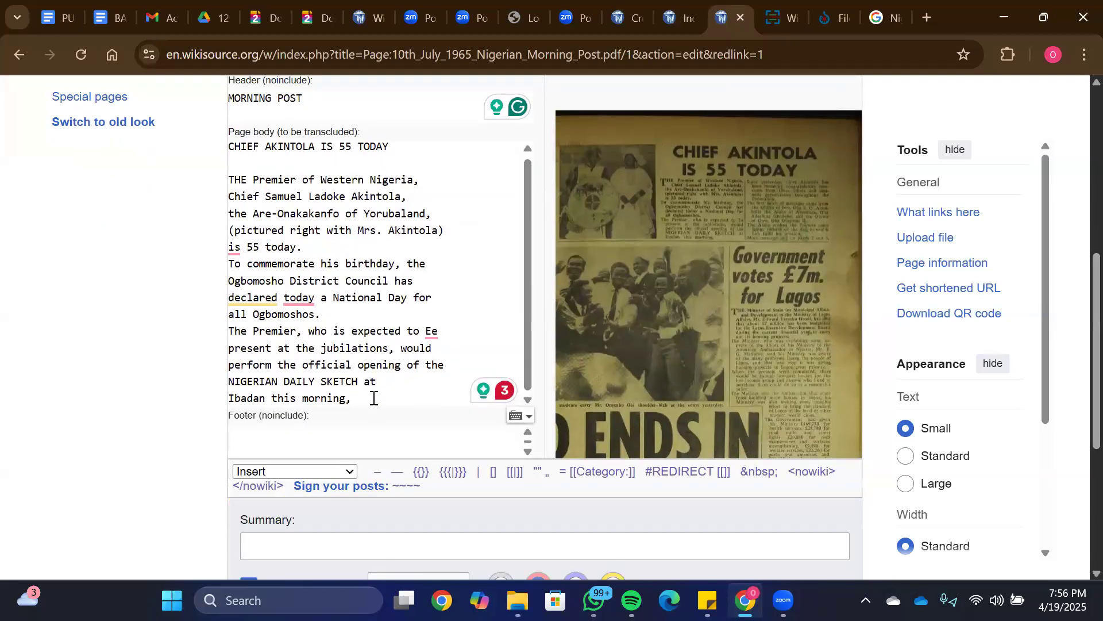
key(Return)
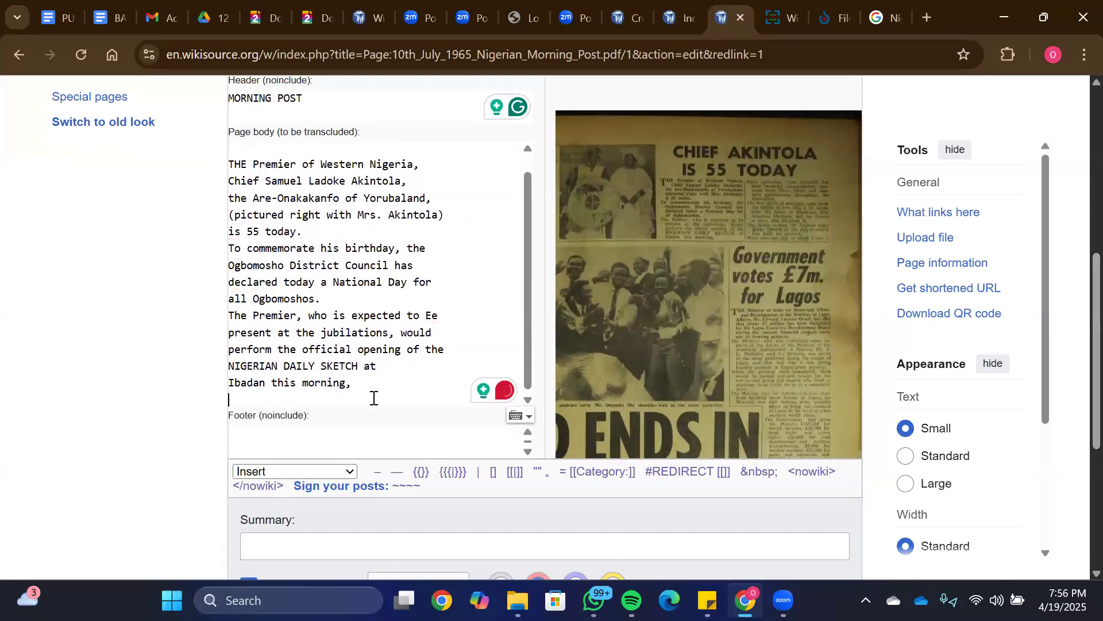
key(ctrl+v)
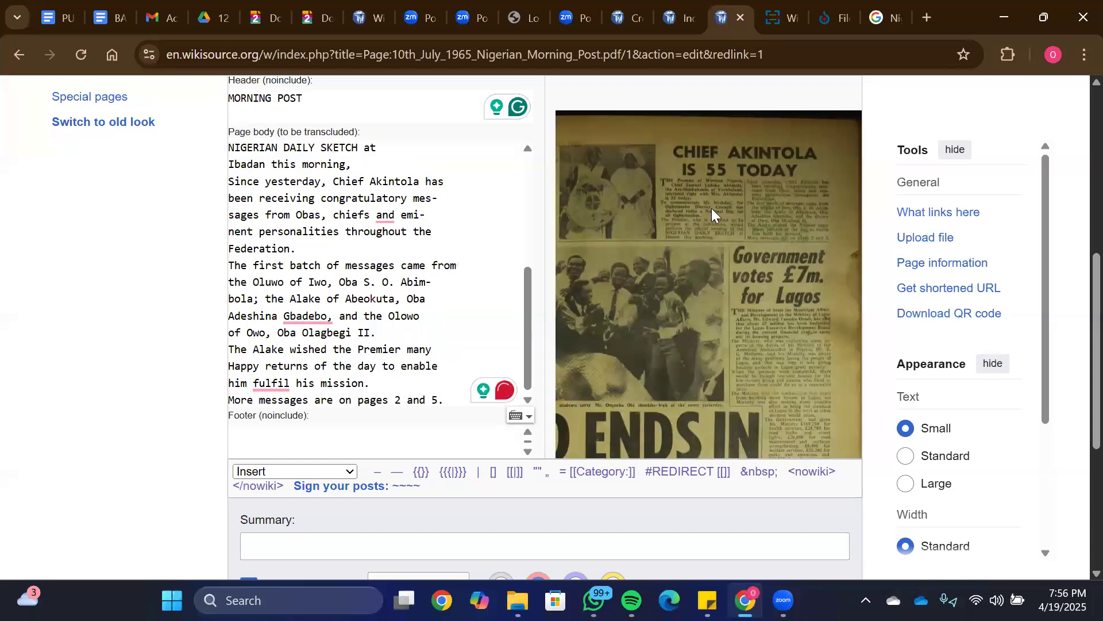
Step: Remove the line breaks within the opening sentence of the page body, from "THE Premier of Western Nigeria" through "(pictured right with Mrs. Akintola)"
scroll(711, 208, down, 3)
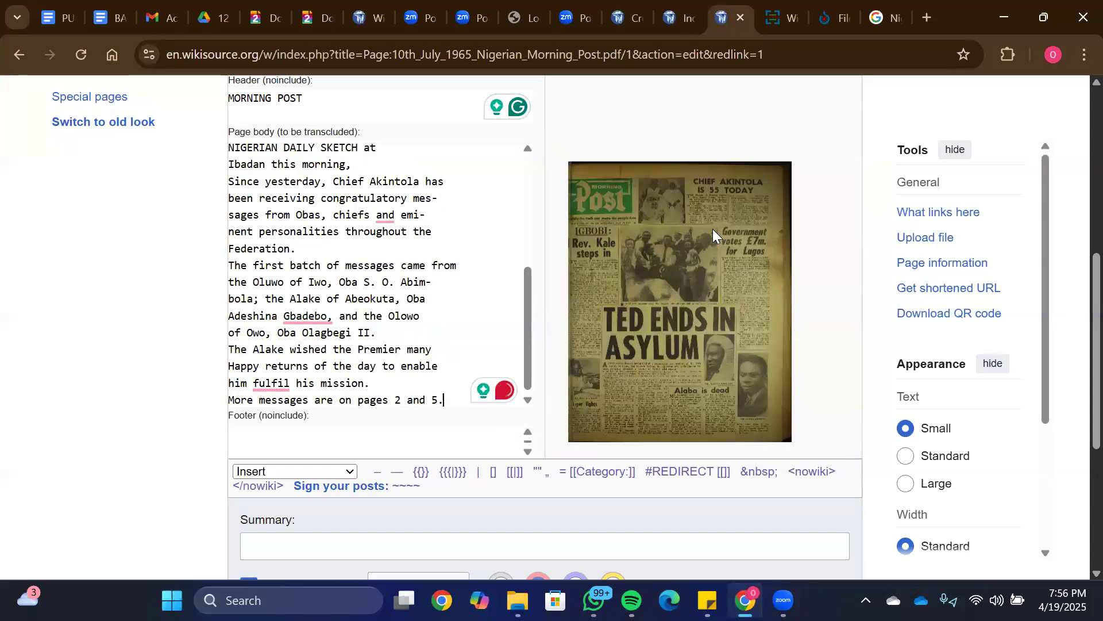
drag(527, 346, 517, 229)
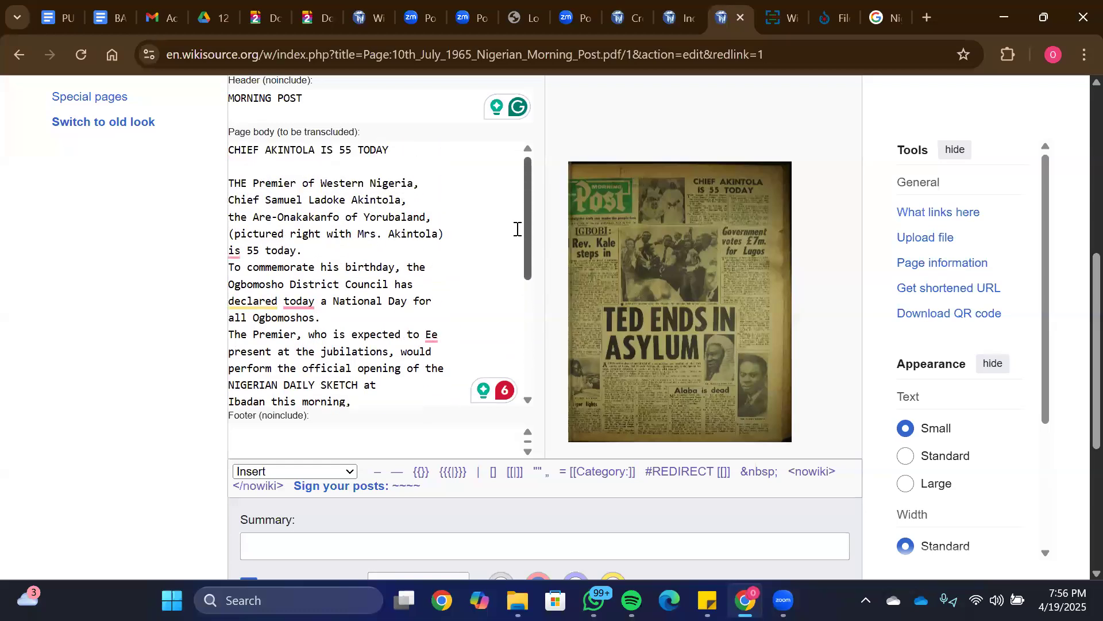
click(231, 200)
key(BackSpace)
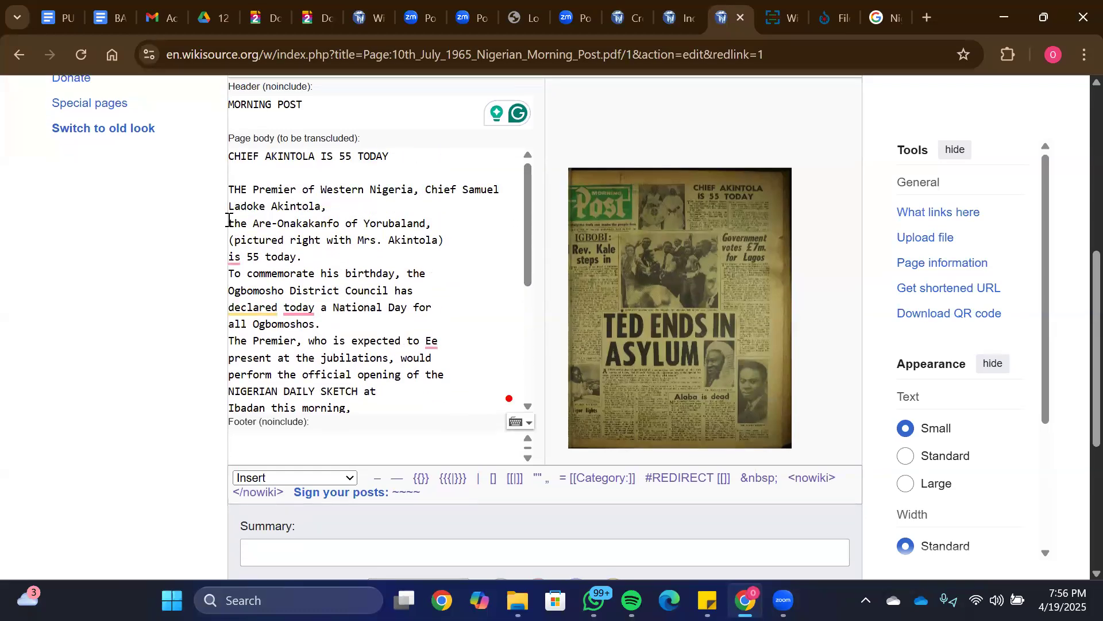
click(229, 223)
key(BackSpace)
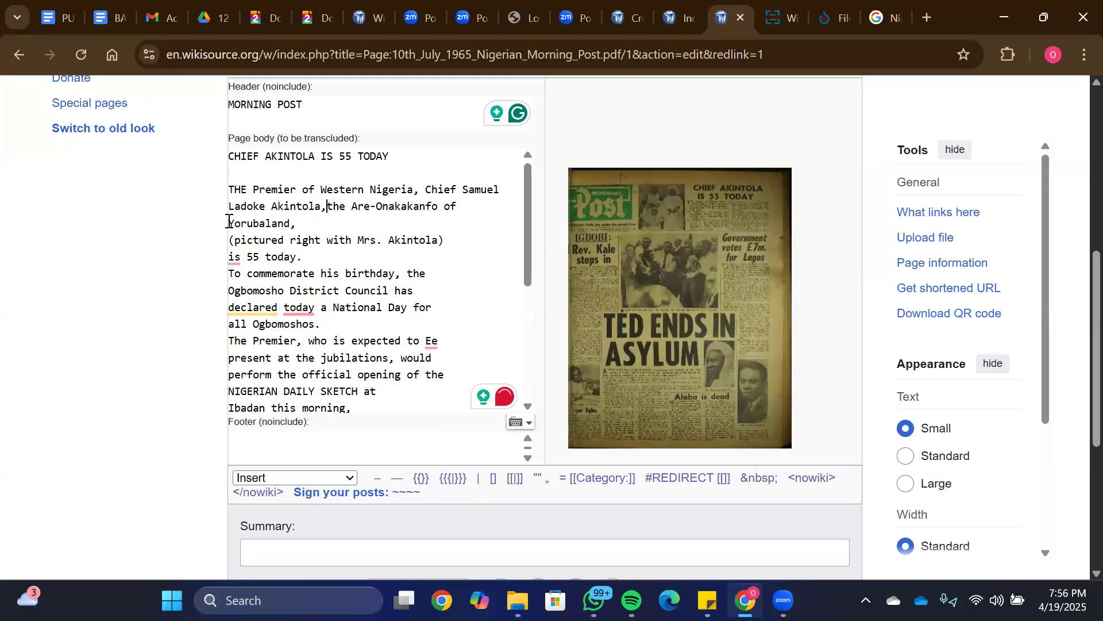
click(230, 241)
key(BackSpace)
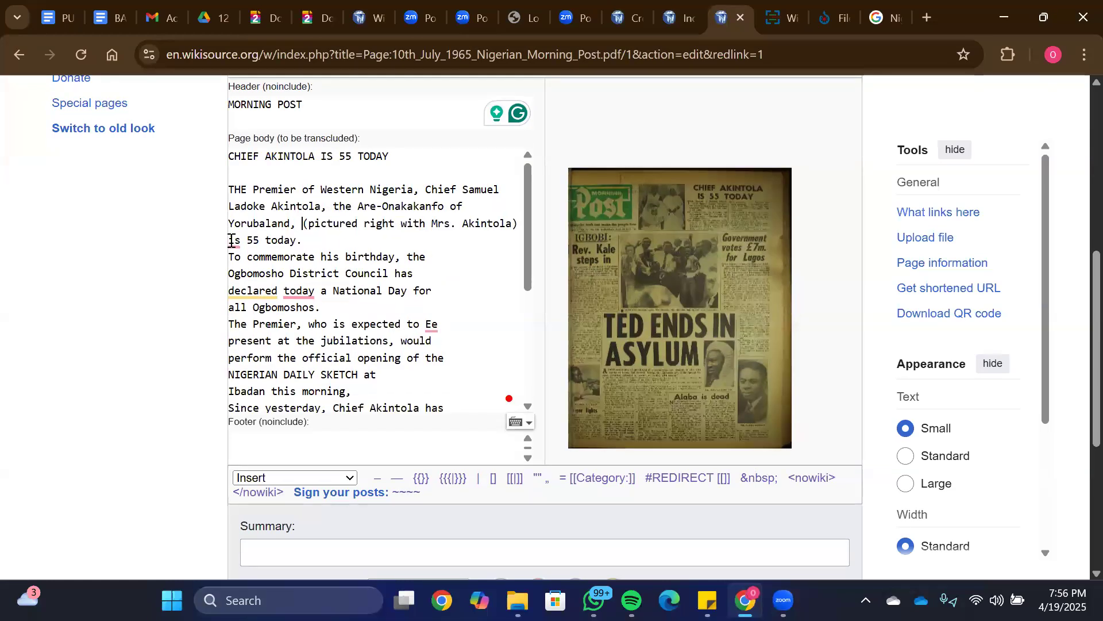
Step: Run the "To commemorate his birthday" sentence on after "is 55 today." and remove its line breaks through "National Day for all Ogbomoshos."
click(230, 259)
key(BackSpace)
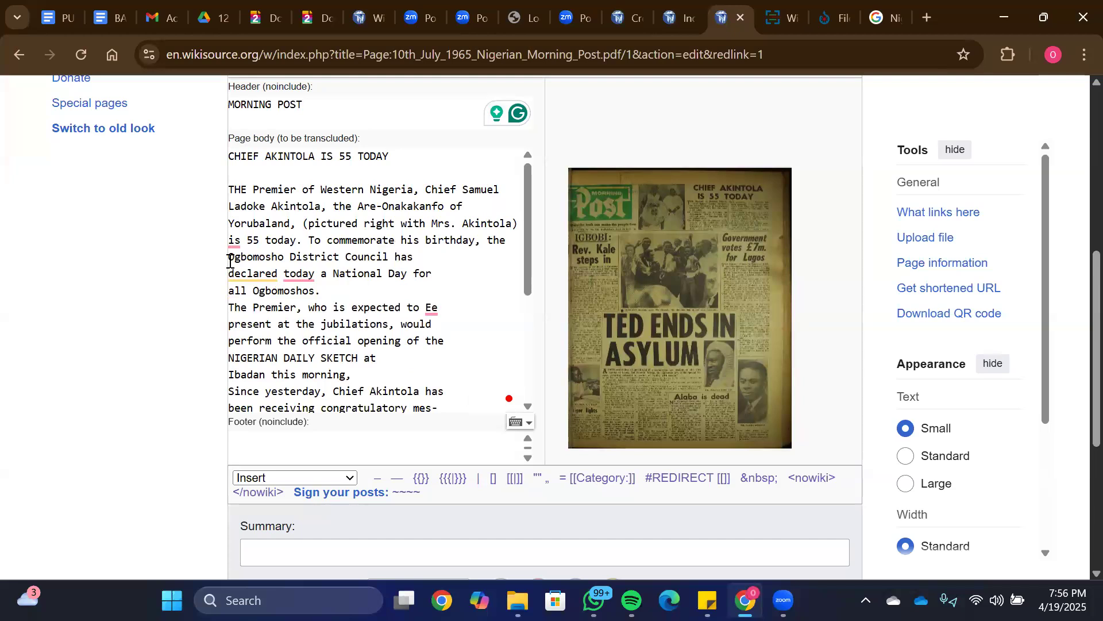
click(229, 278)
key(BackSpace)
click(230, 286)
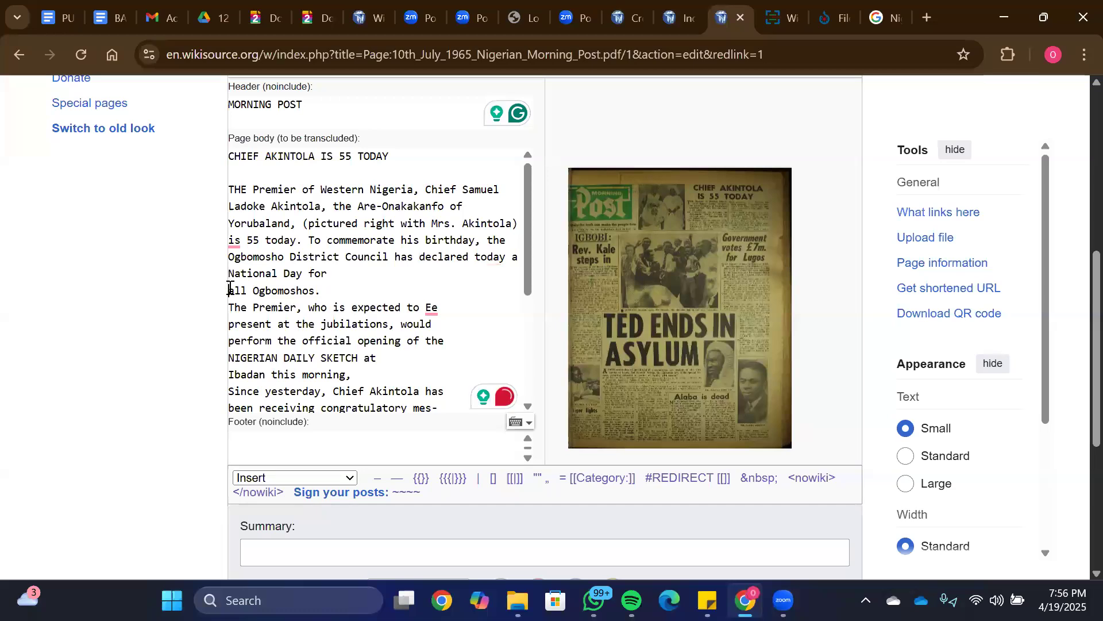
key(BackSpace)
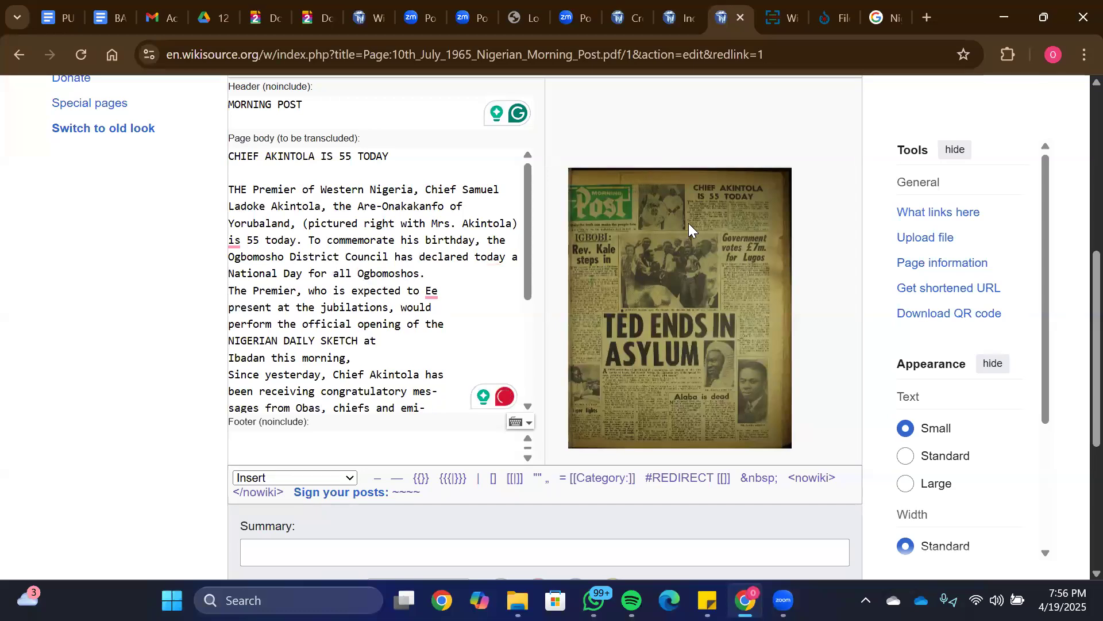
Step: Check the enlarged scan of the article and start "To commemorate his birthday" on a new line, as in the newspaper
scroll(688, 223, up, 5)
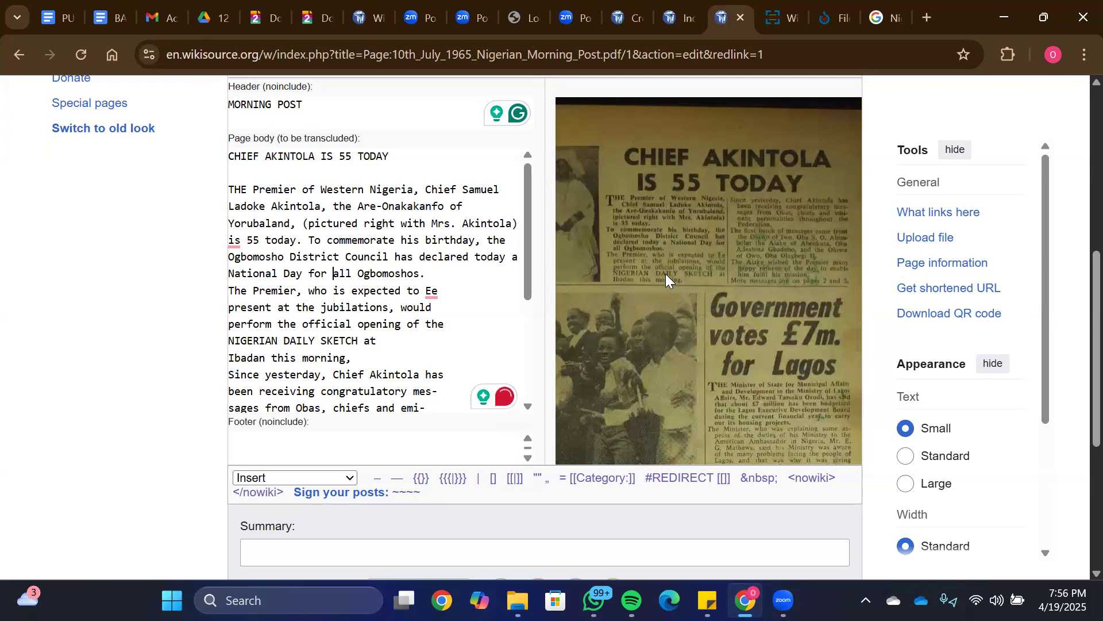
scroll(309, 351, up, 2)
click(308, 347)
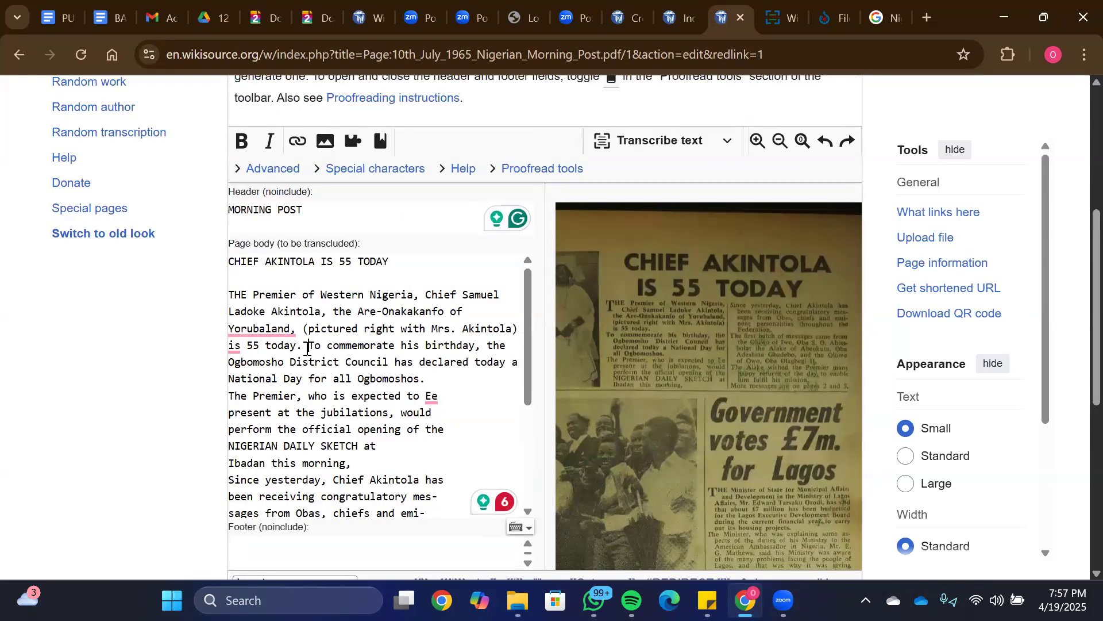
key(Return)
scroll(528, 341, down, 1)
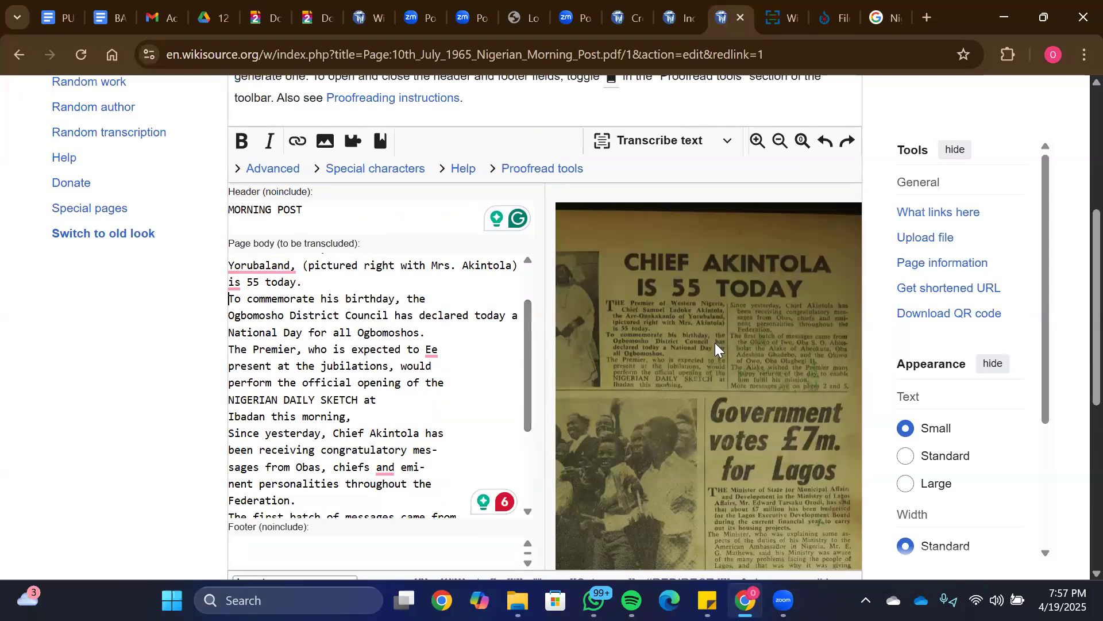
Step: Compare the "The Premier, who is expected" sentence with the enlarged scan and correct the misread word "Ee" to "be"
scroll(715, 343, up, 1)
scroll(714, 342, down, 1)
scroll(715, 343, up, 1)
scroll(715, 343, down, 1)
scroll(715, 342, up, 1)
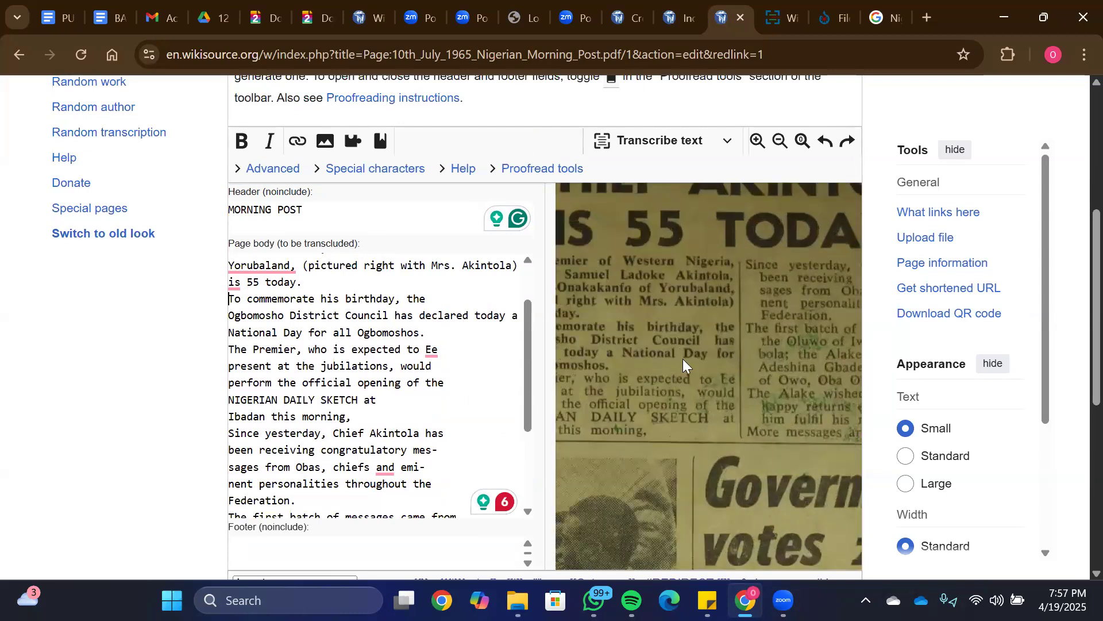
scroll(717, 339, up, 1)
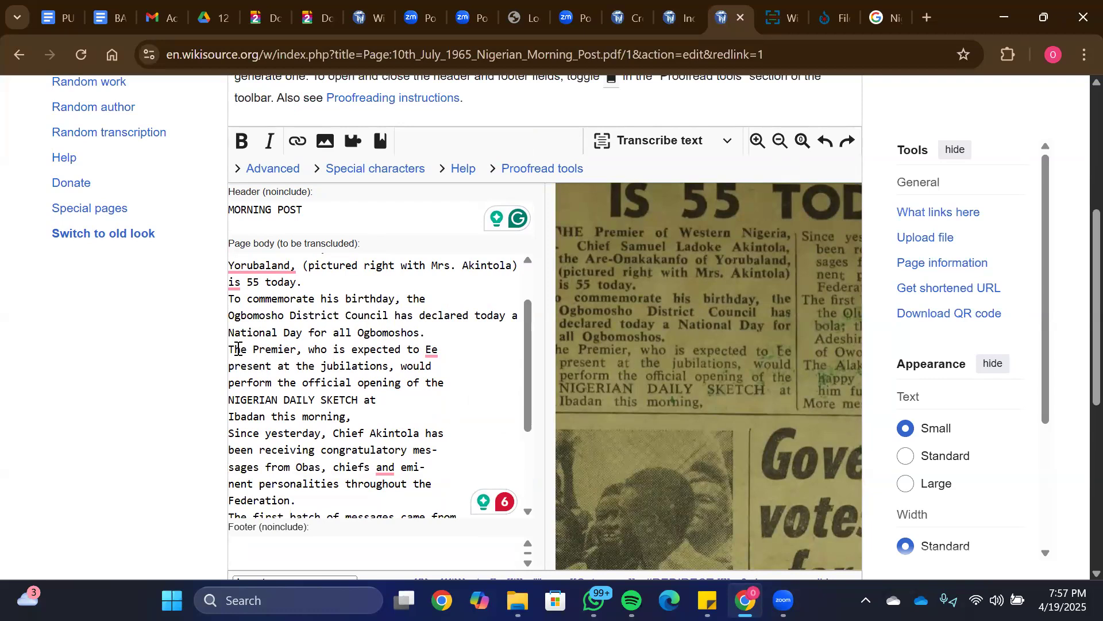
click(432, 351)
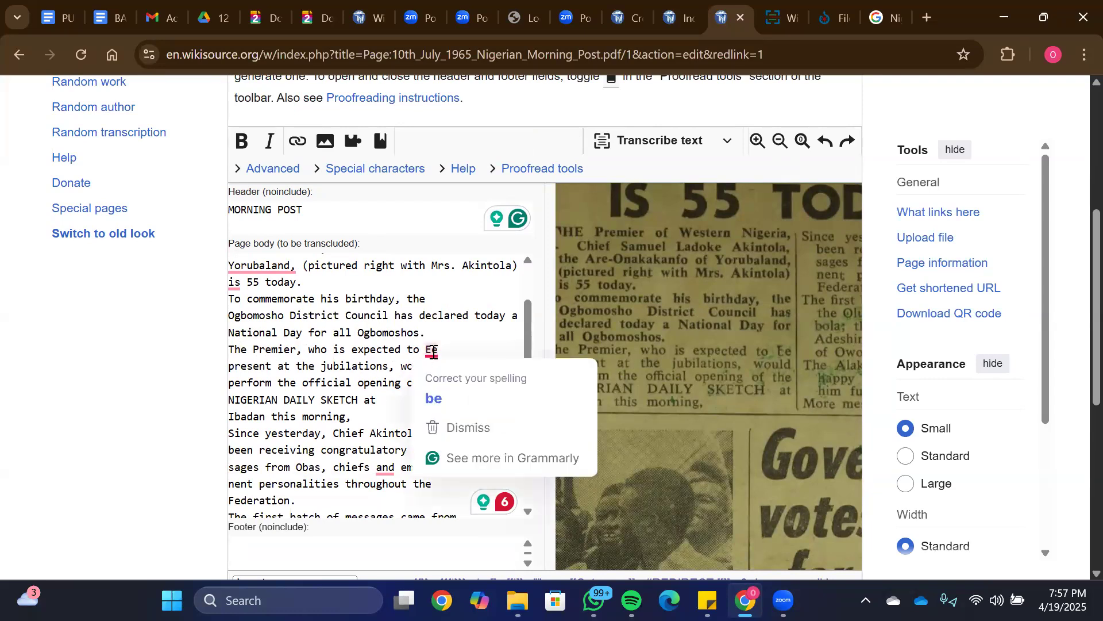
click(439, 349)
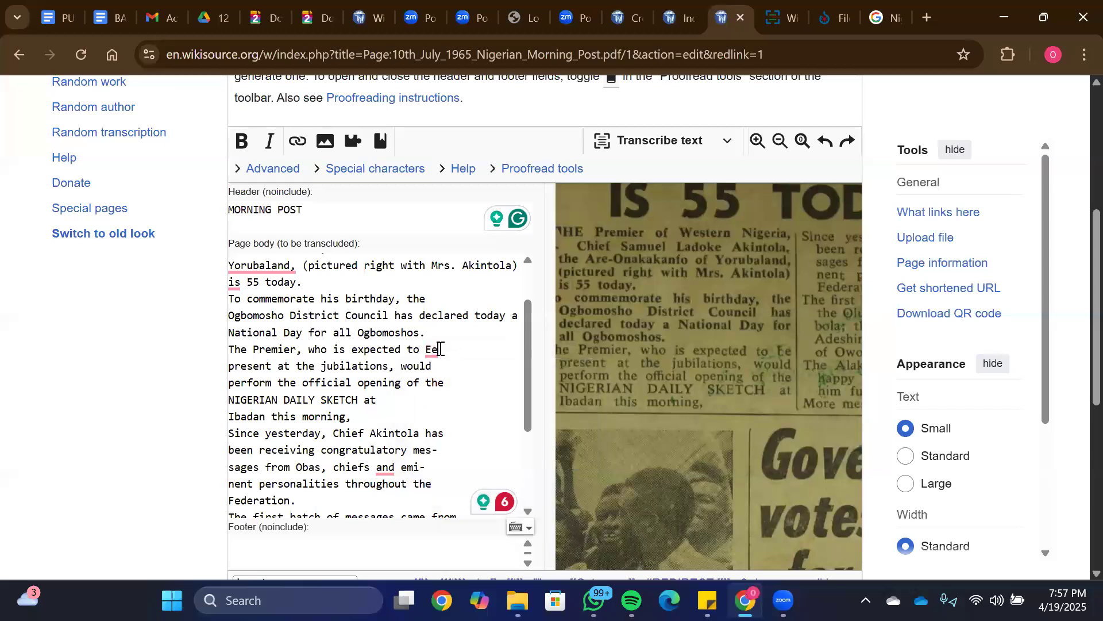
text(b)
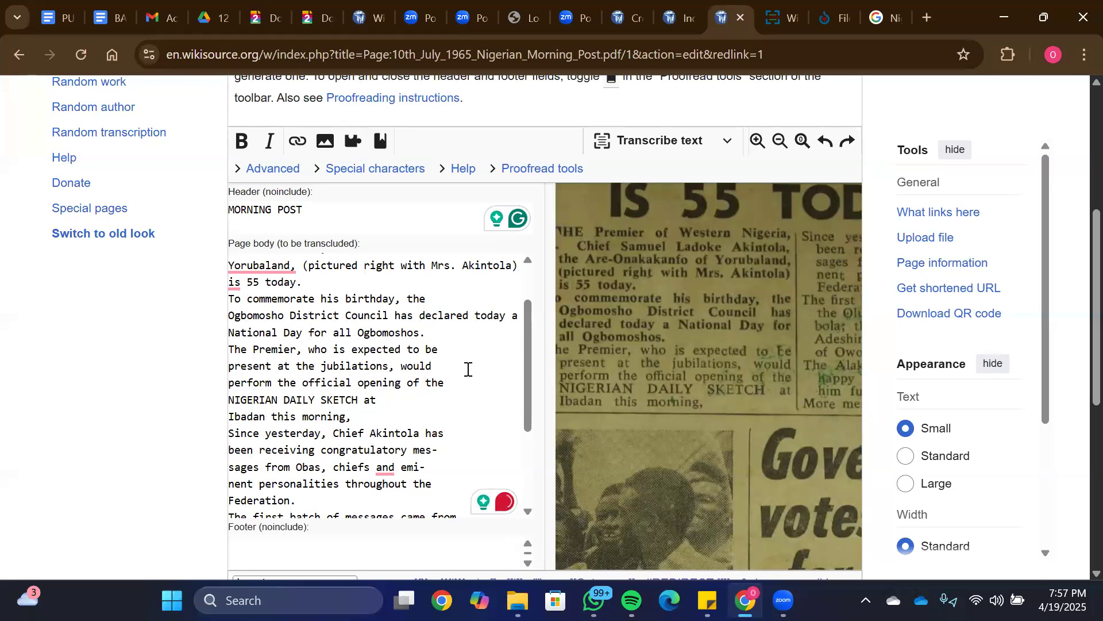
key(BackSpace)
Step: Join the broken lines of the "The Premier, who is expected to be present" paragraph through "NIGERIAN DAILY SKETCH at"
click(229, 383)
key(BackSpace)
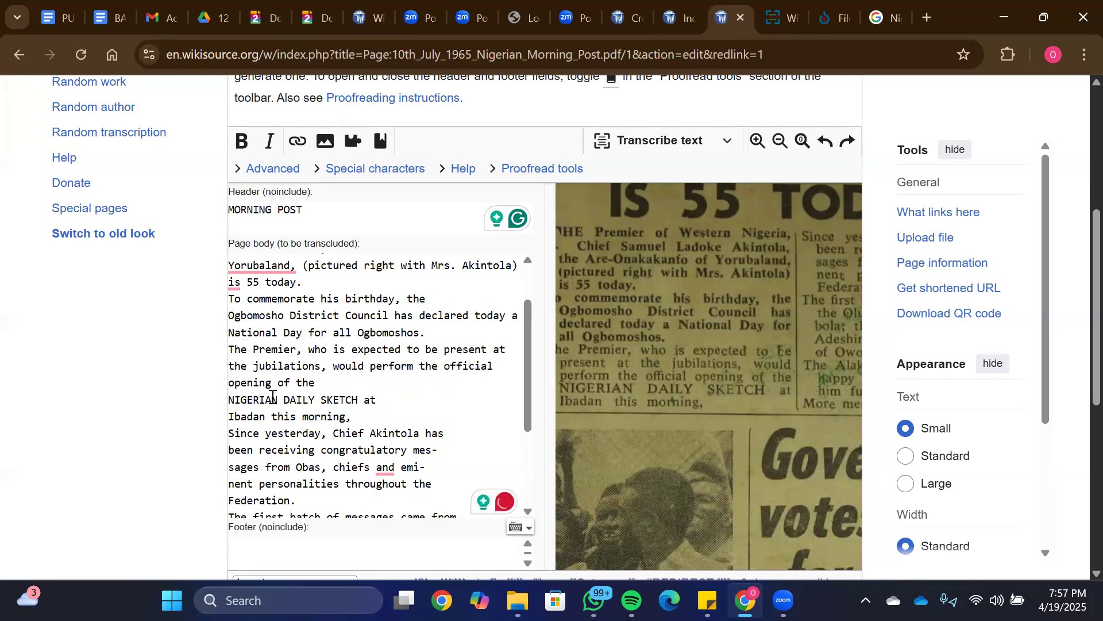
click(232, 401)
key(BackSpace)
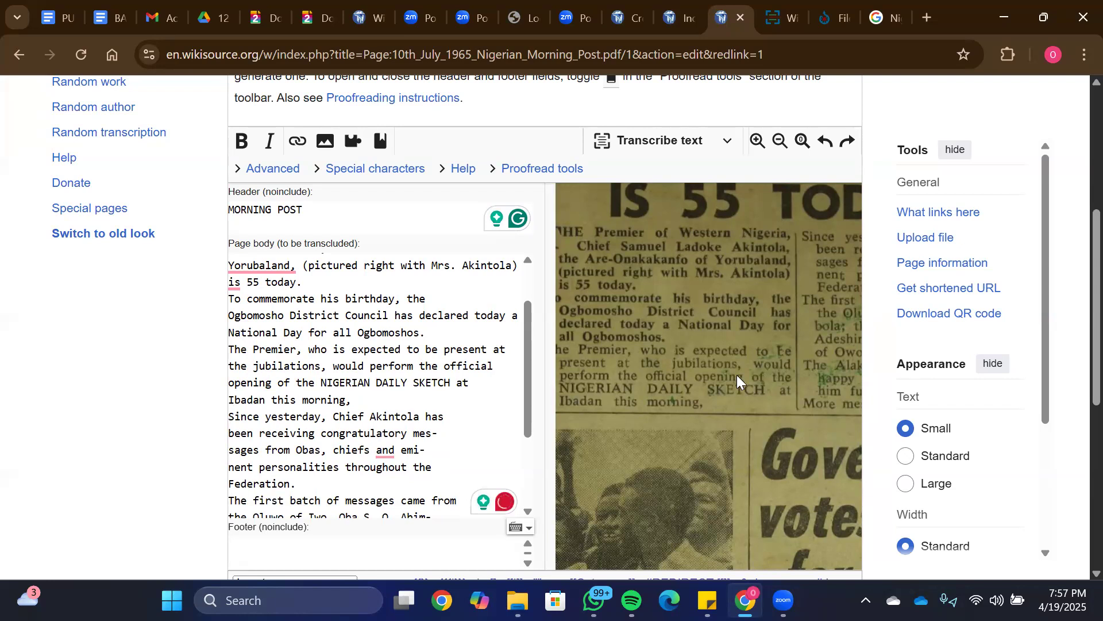
Step: Insert blank lines before the "The Premier, who is expected" and "To commemorate his birthday" paragraphs, checking the layout against the scan
drag(737, 375, 640, 424)
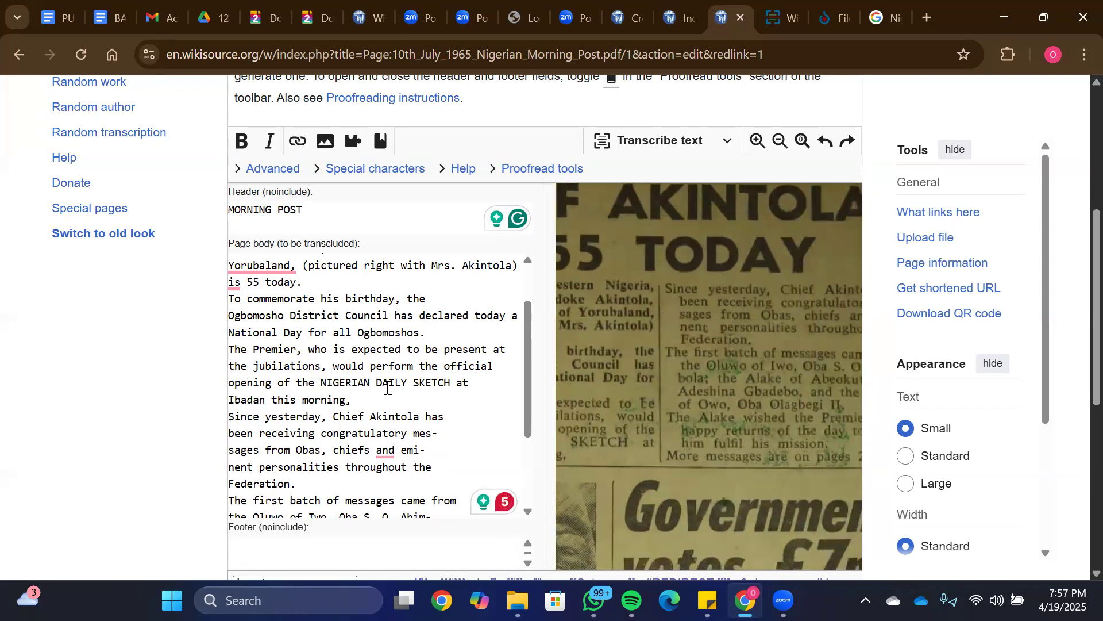
key(Return)
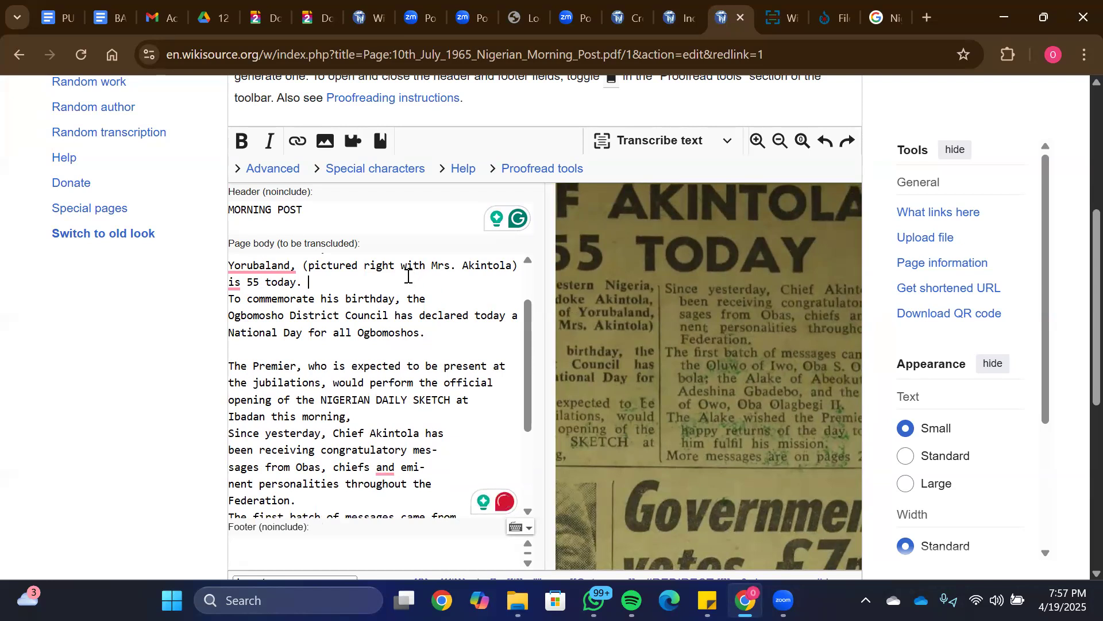
key(Return)
drag(630, 296, 808, 269)
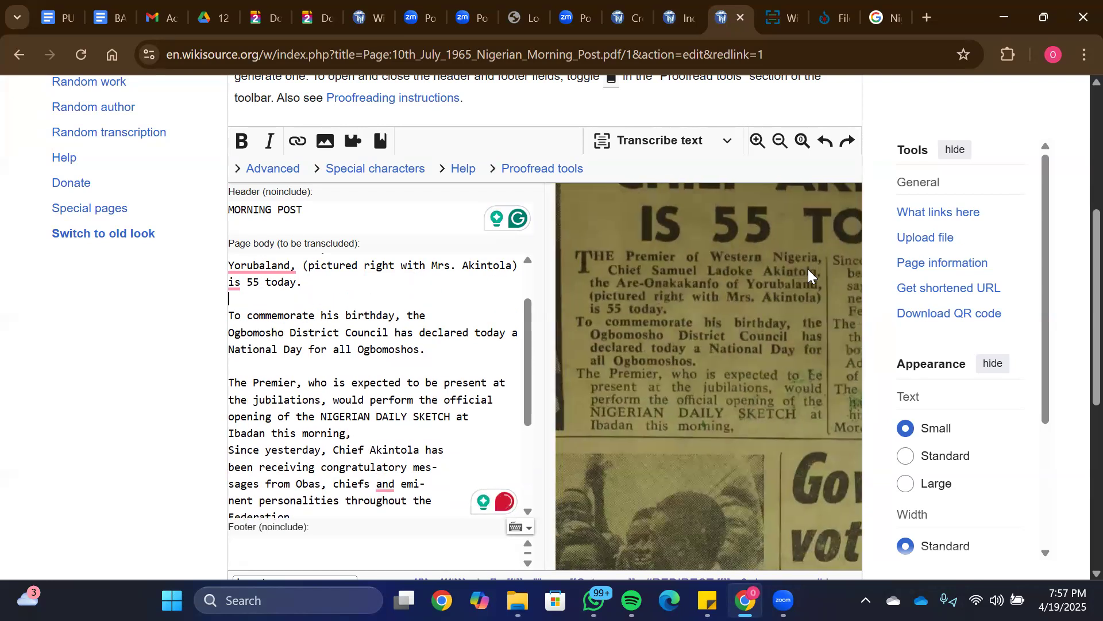
Step: Join the lines of the "Since yesterday" paragraph, rejoining the hyphenated words "messages" and "eminent", and add a blank line after "Federation."
drag(532, 339, 535, 411)
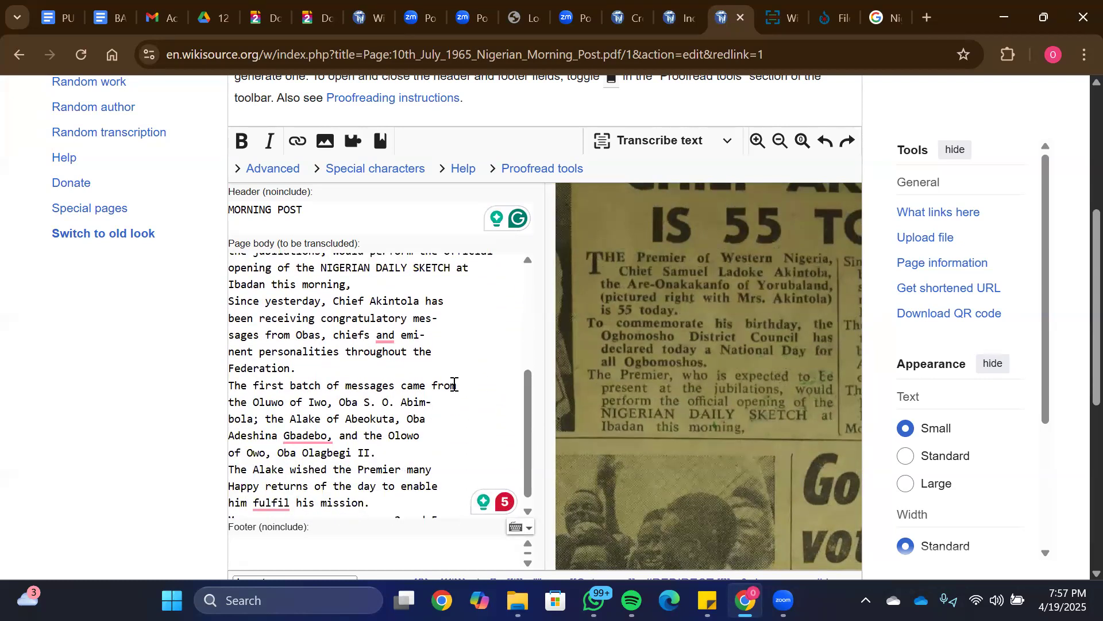
drag(797, 324, 646, 327)
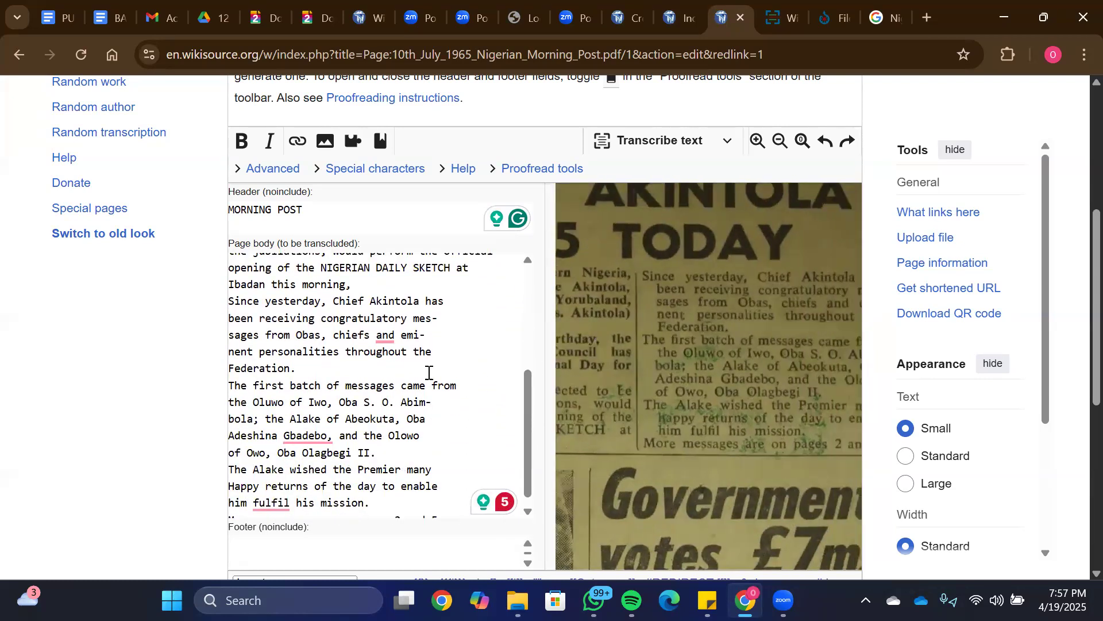
click(229, 320)
key(BackSpace)
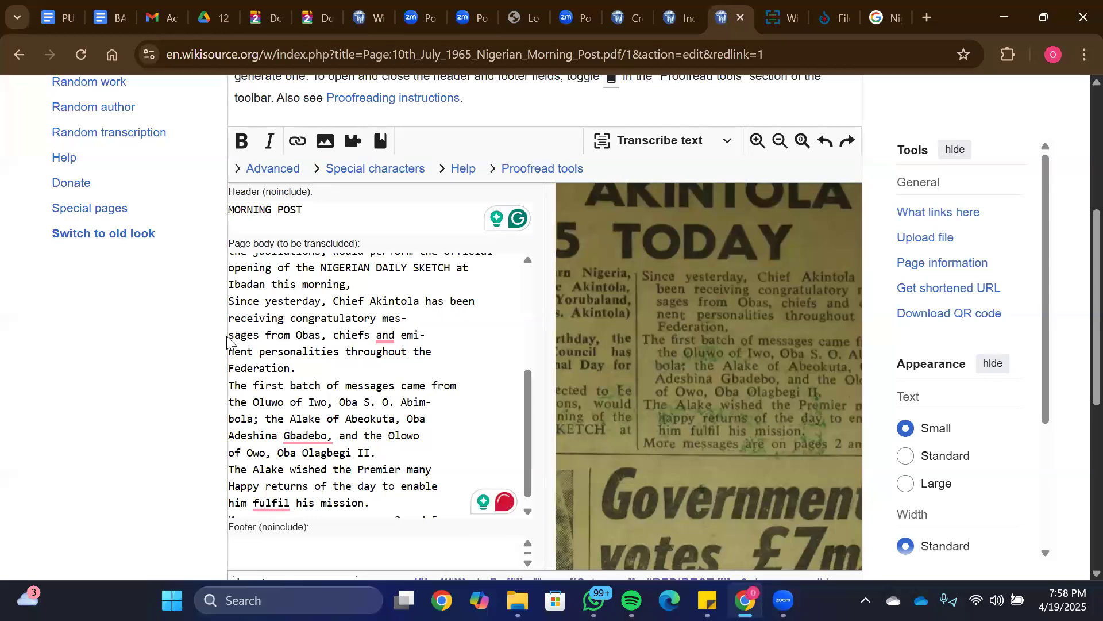
click(230, 336)
key(BackSpace)
key(BackSpace)
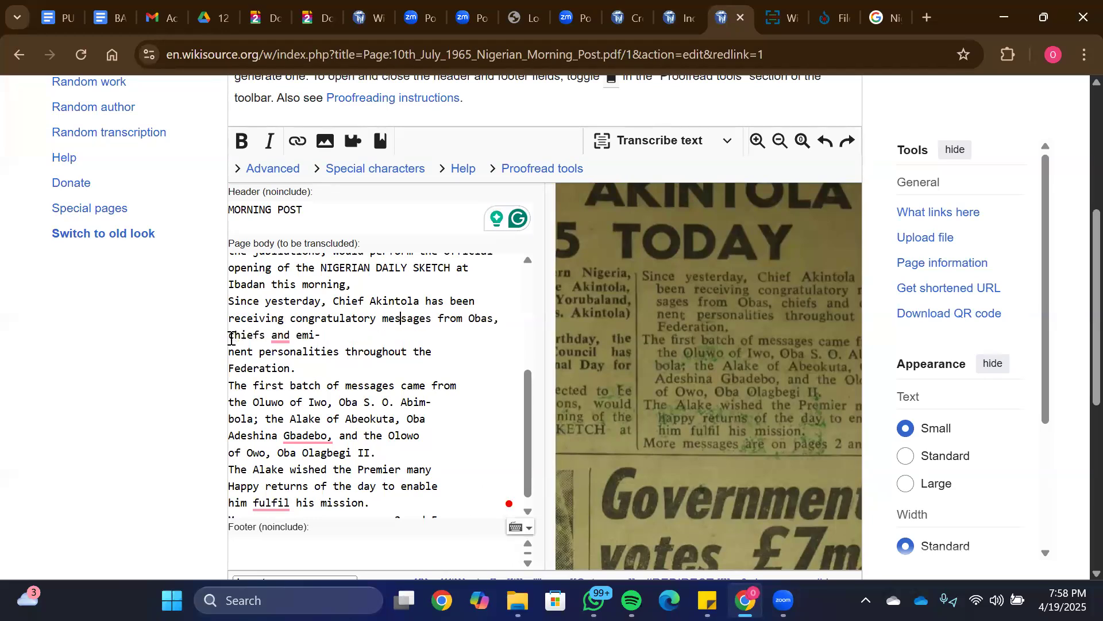
click(230, 349)
key(BackSpace)
key(BackSpace)
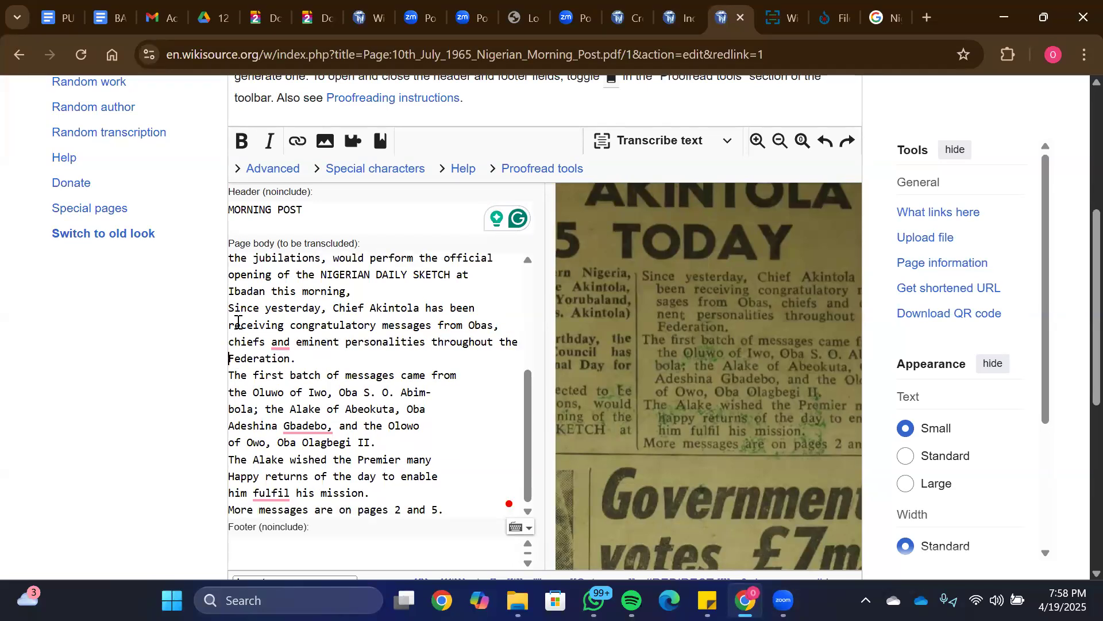
click(311, 357)
key(Return)
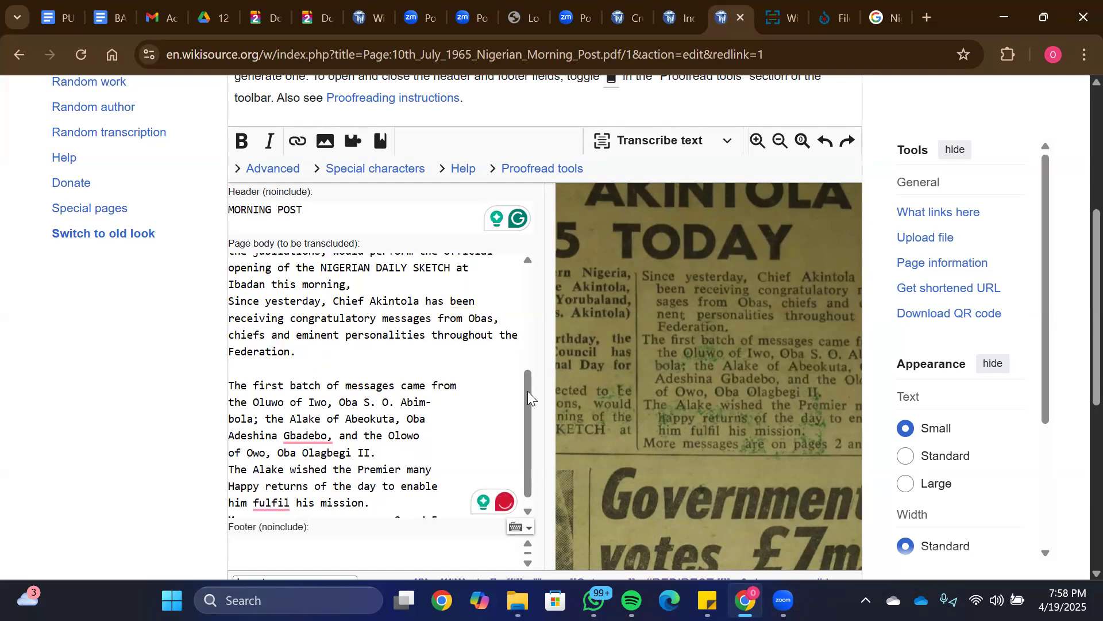
Step: Join the broken lines of the "The first batch of messages" paragraph from the hyphenated name onward, and add a blank line after it
scroll(529, 408, down, 1)
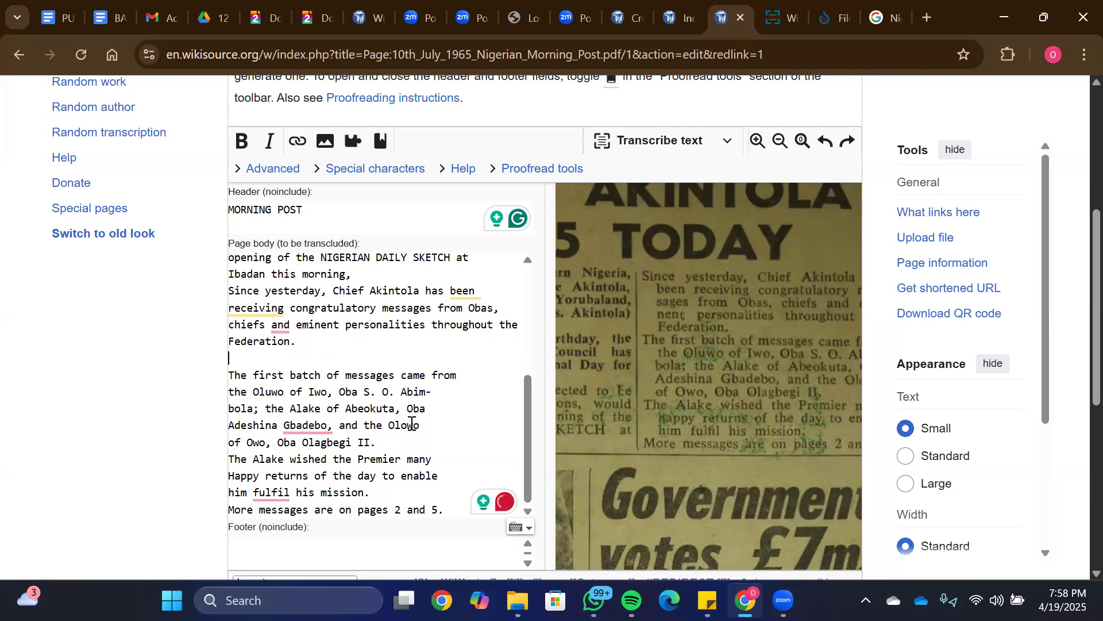
click(229, 409)
key(BackSpace)
key(BackSpace)
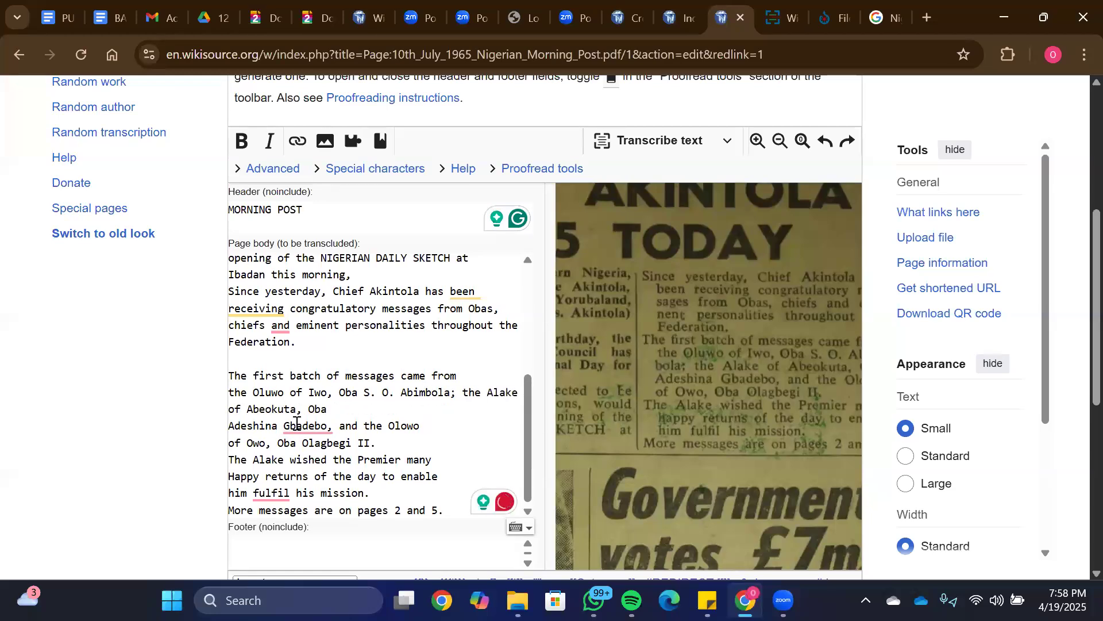
click(229, 426)
key(BackSpace)
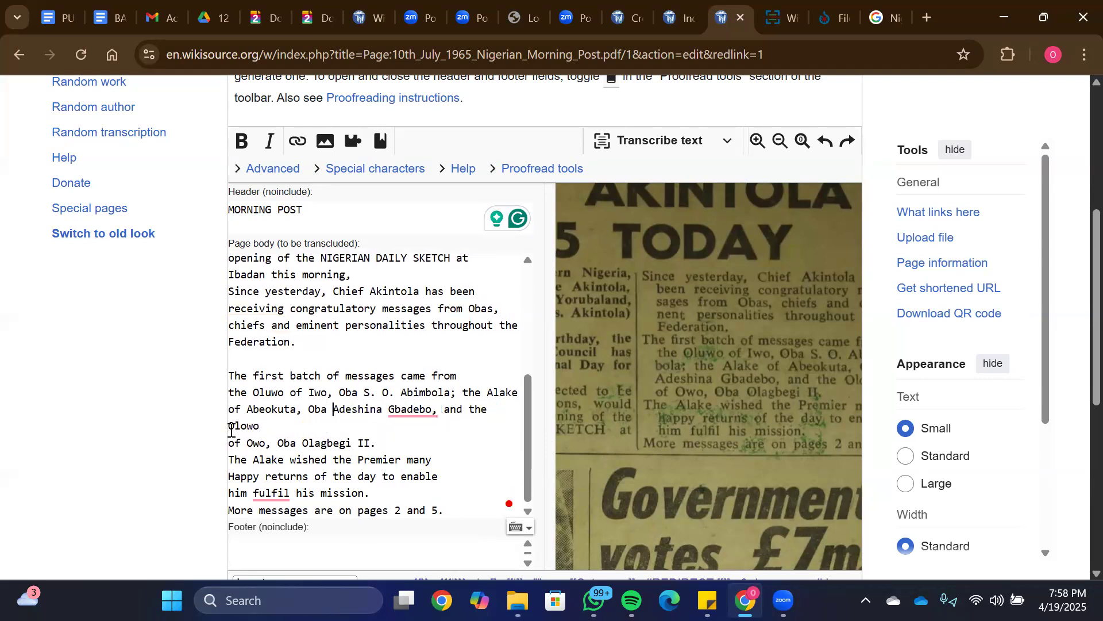
click(230, 443)
key(BackSpace)
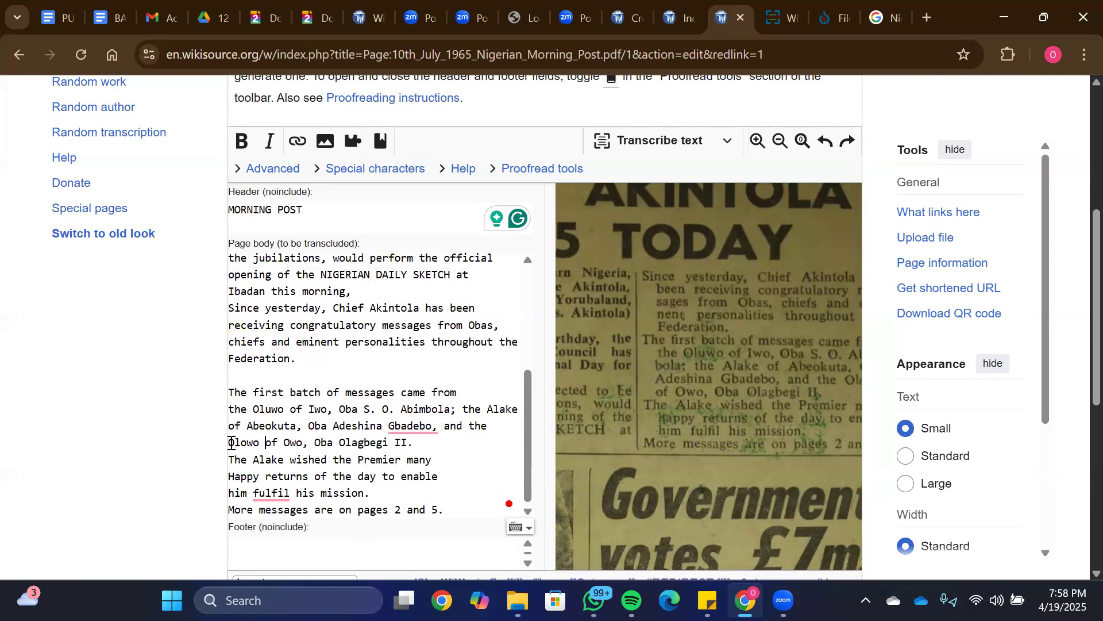
click(418, 443)
key(Return)
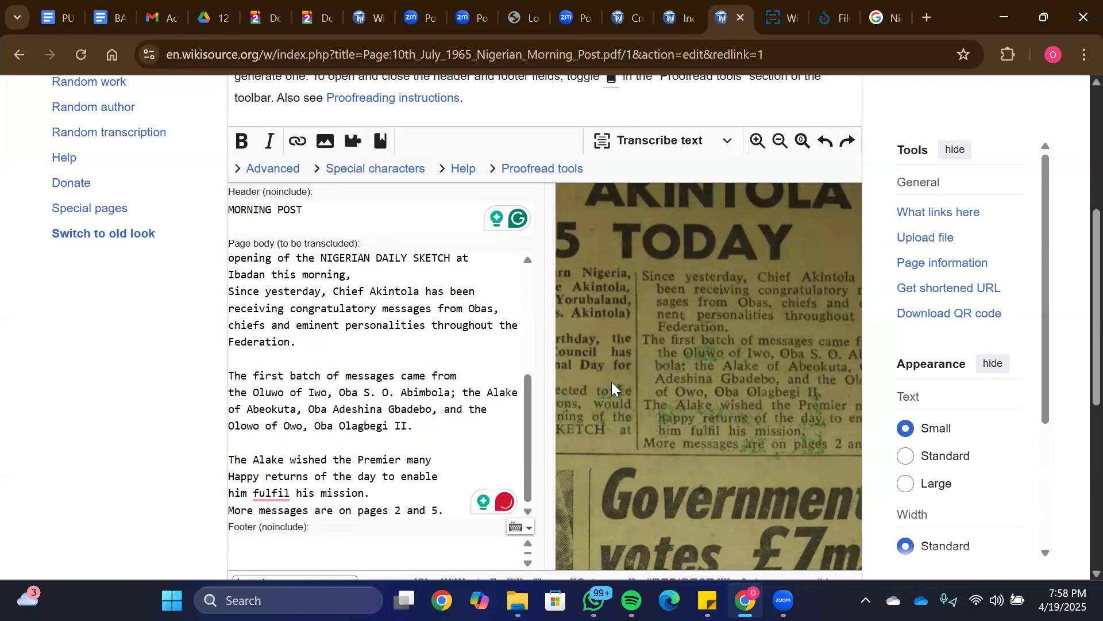
Step: Join the "him fulfil his mission." line to the line "Happy returns of the day to enable"
scroll(1046, 239, down, 2)
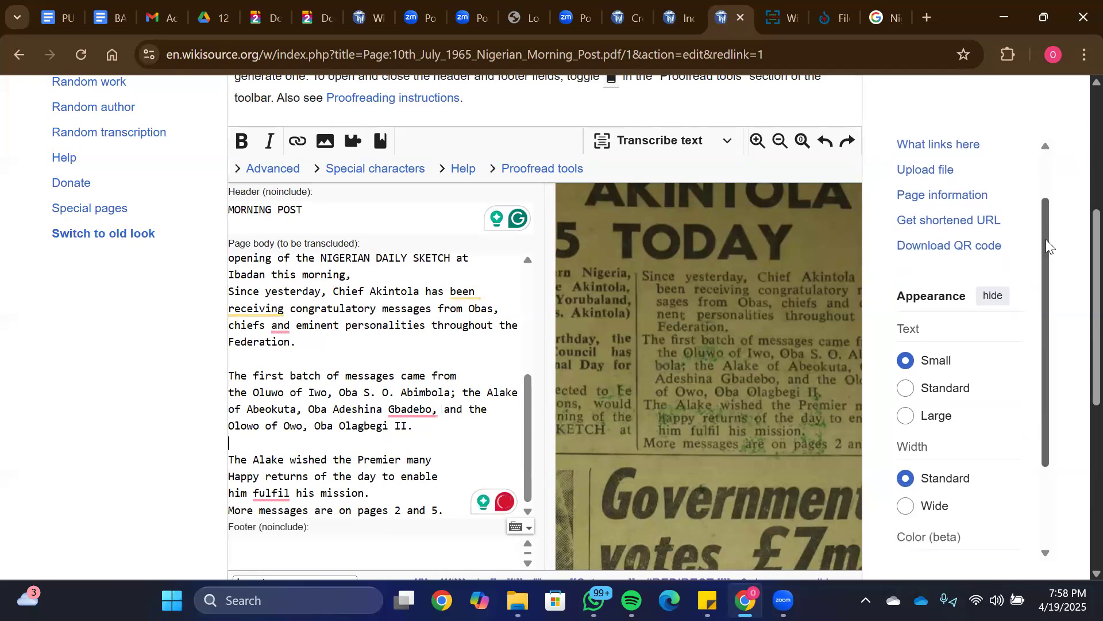
scroll(1077, 264, down, 3)
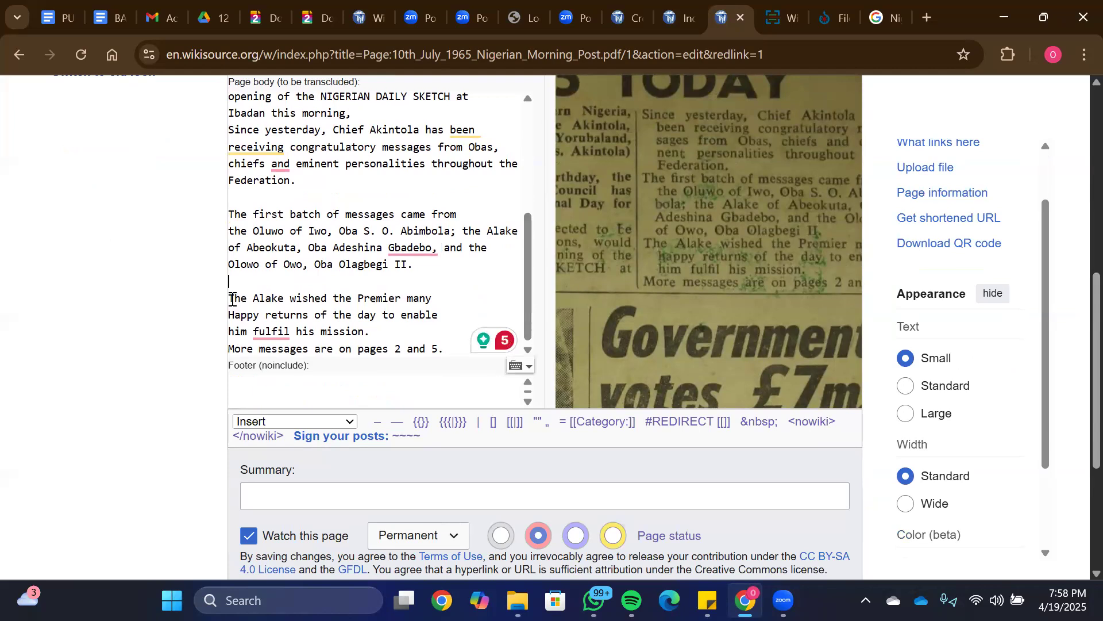
click(229, 329)
key(BackSpace)
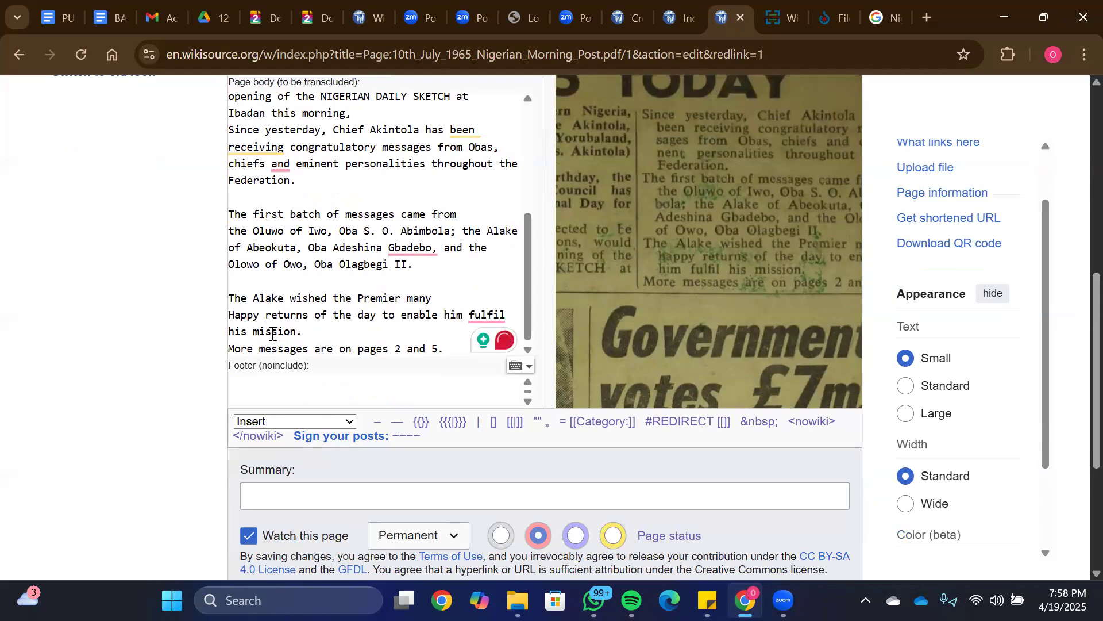
Step: Insert a blank line before "More messages are on pages 2 and 5." and check the layout against the scan
click(308, 332)
key(Return)
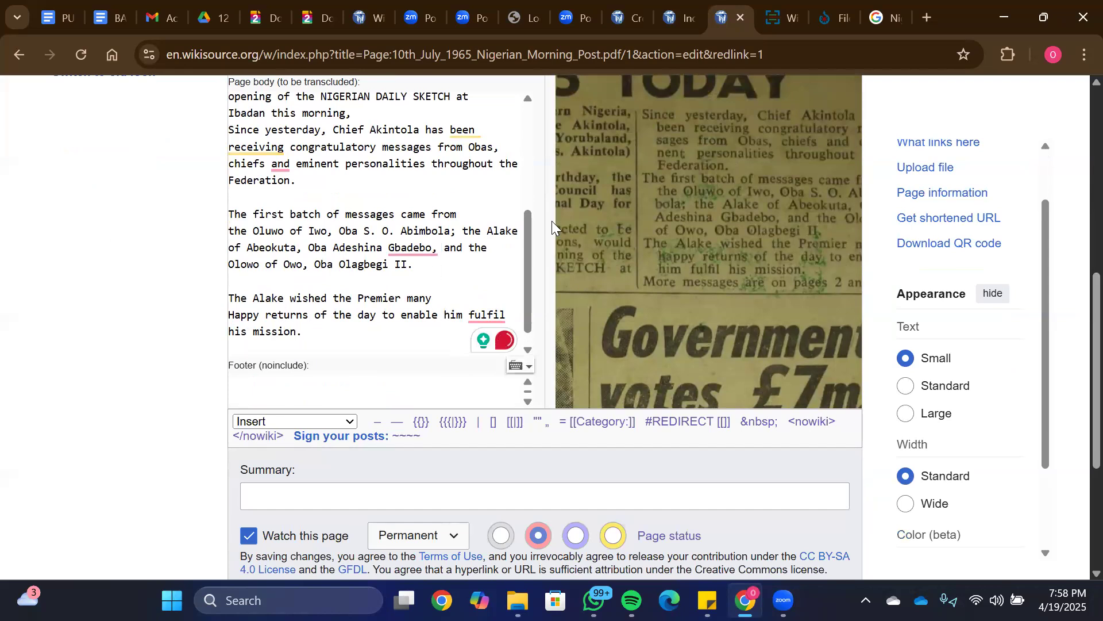
drag(673, 174, 816, 219)
Step: Make the first two paragraphs bold, from "THE Premier of Western Nigeria" through "National Day for all Ogbomoshos."
scroll(560, 314, up, 3)
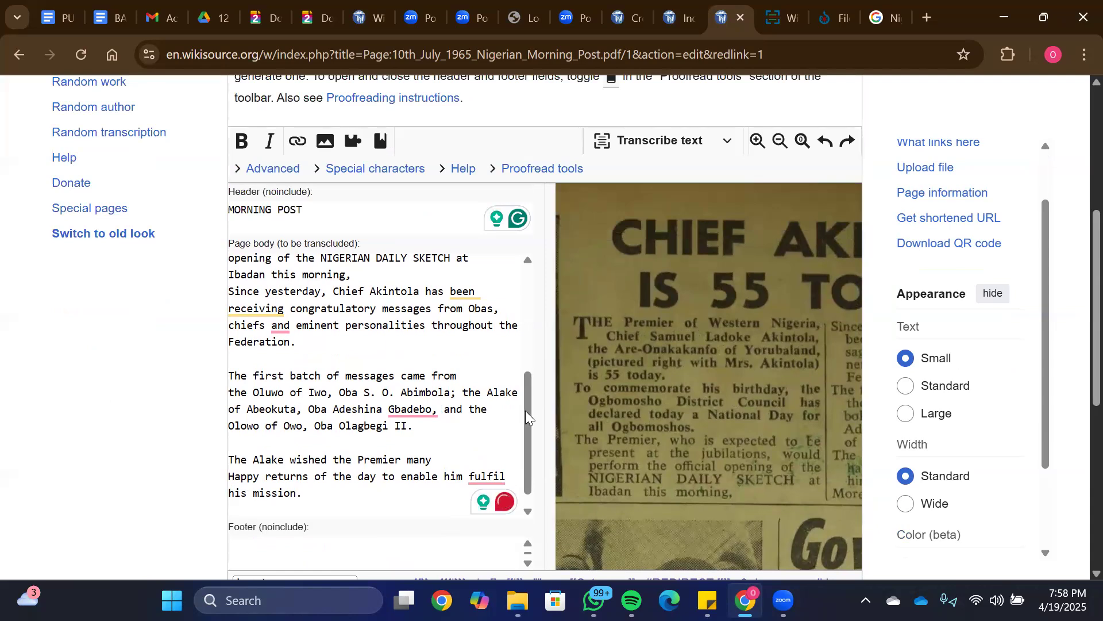
drag(526, 410, 534, 284)
drag(445, 413, 228, 294)
click(241, 141)
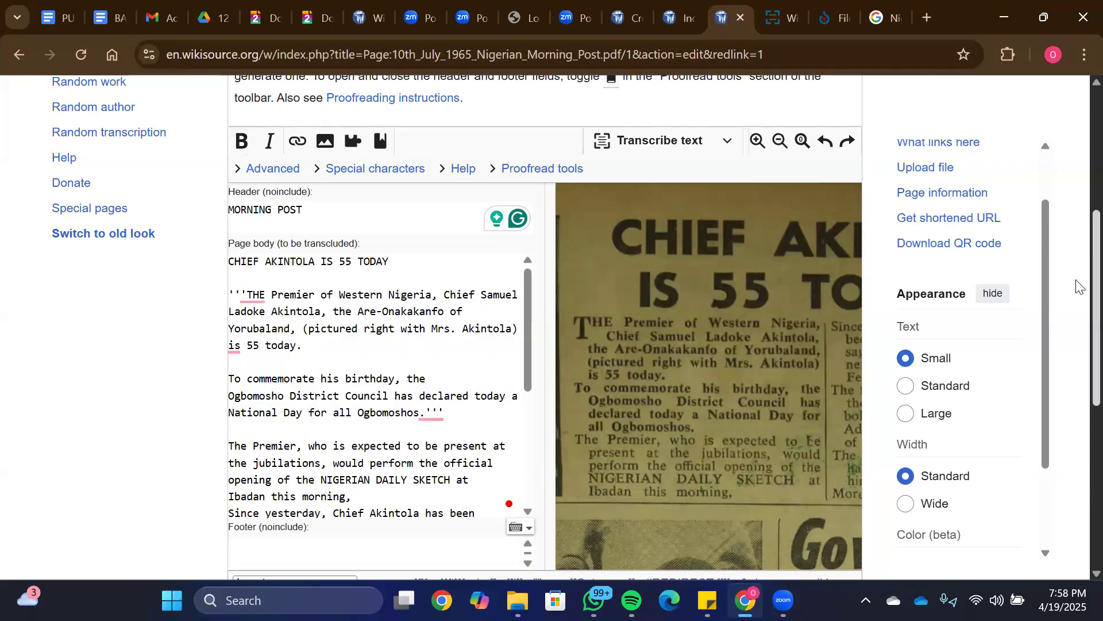
Step: Preview the page and compare the rendered article's bold text and paragraph breaks with the wikitext and the scan
scroll(1077, 285, down, 7)
scroll(403, 427, up, 7)
key(alt+shift+p)
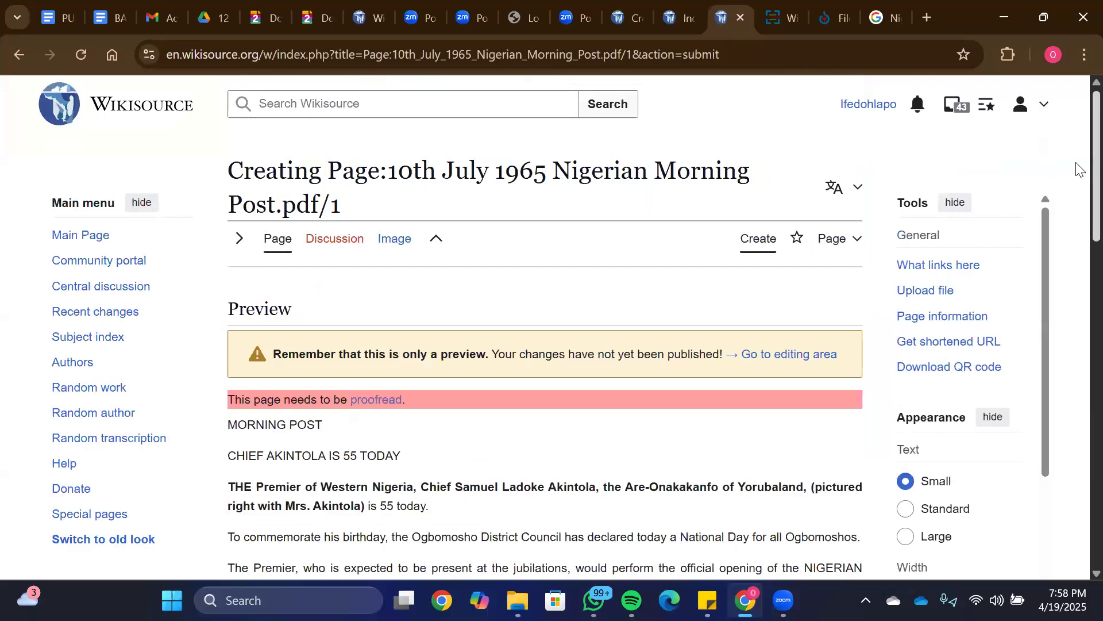
scroll(1078, 178, down, 4)
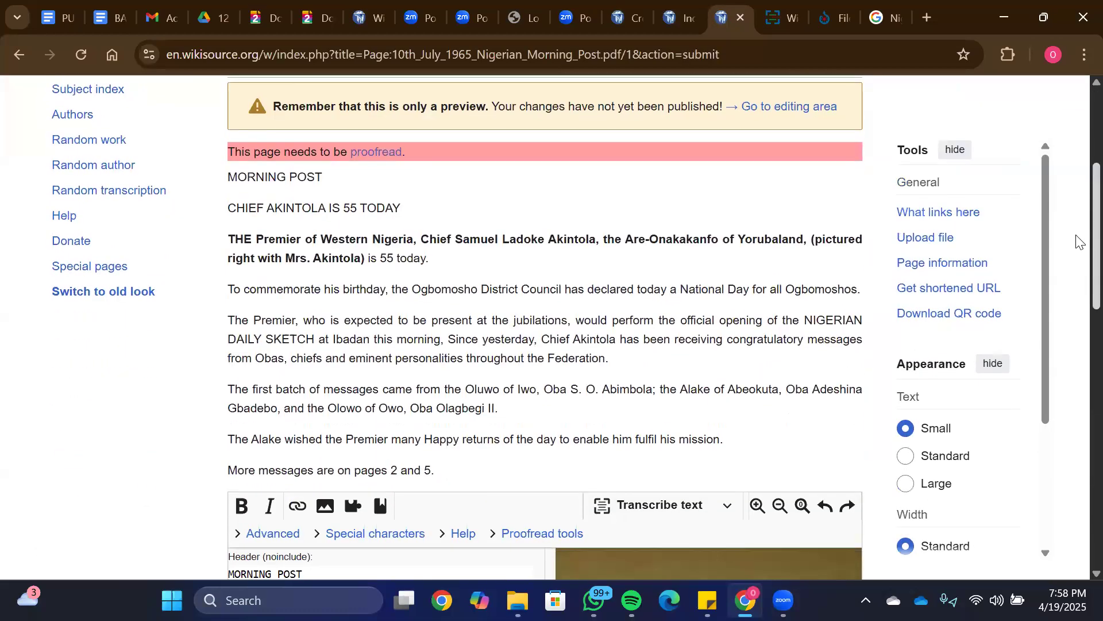
scroll(1078, 267, down, 2)
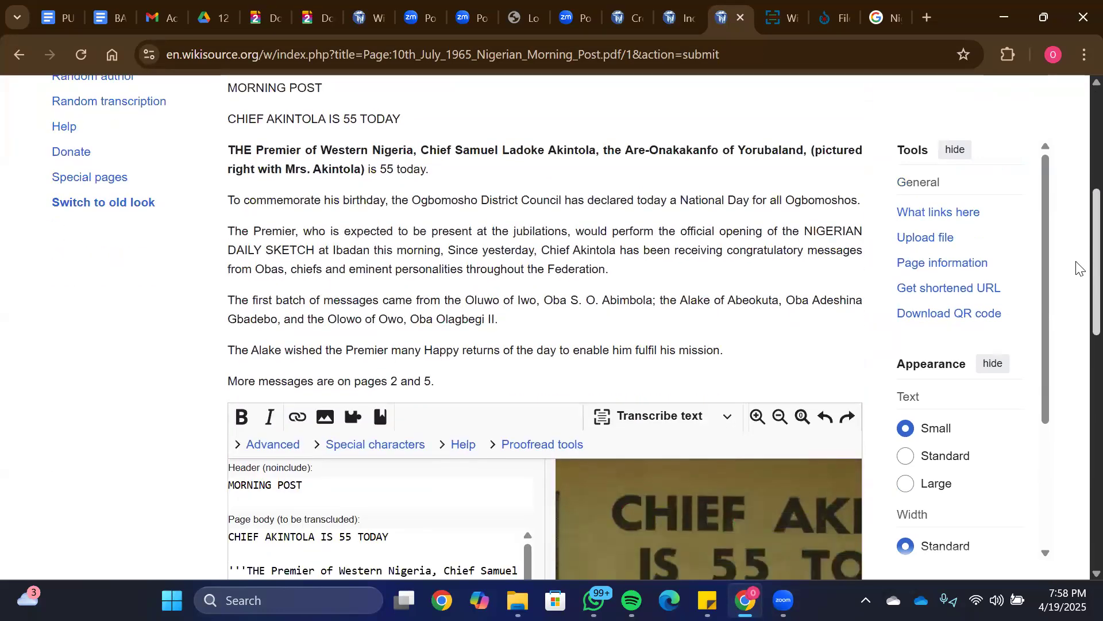
scroll(1078, 286, down, 5)
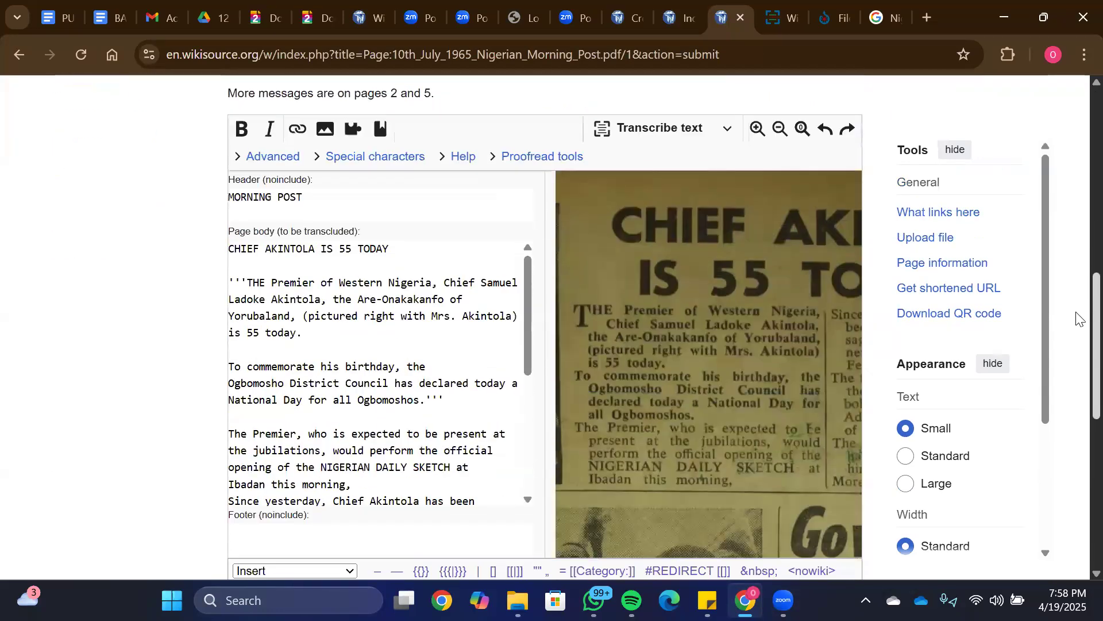
scroll(1078, 270, up, 8)
scroll(1078, 262, down, 8)
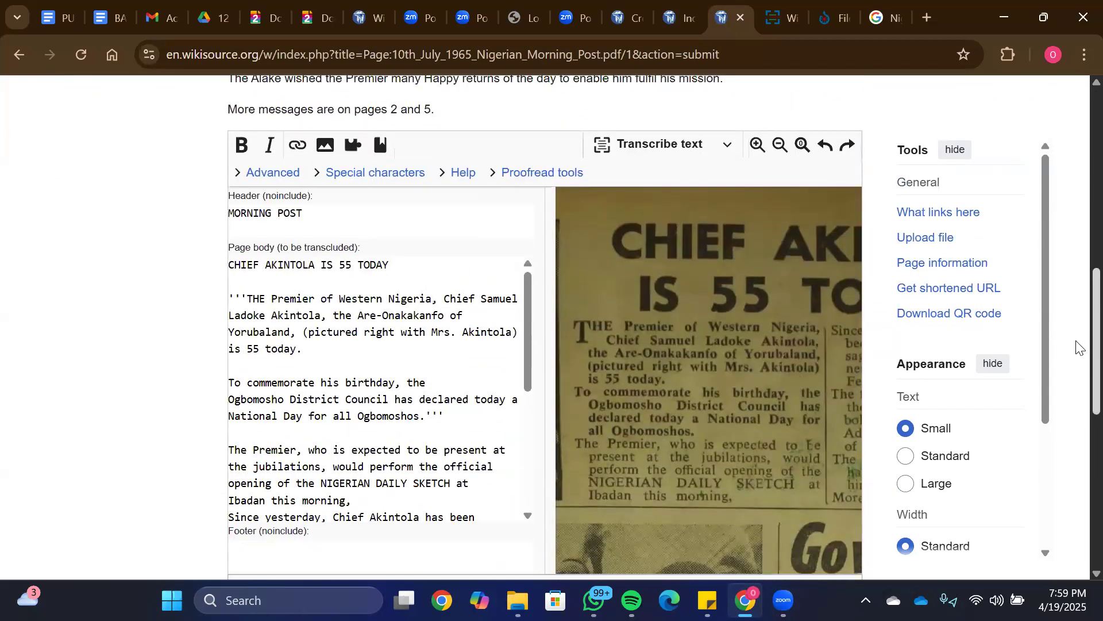
scroll(1077, 313, up, 5)
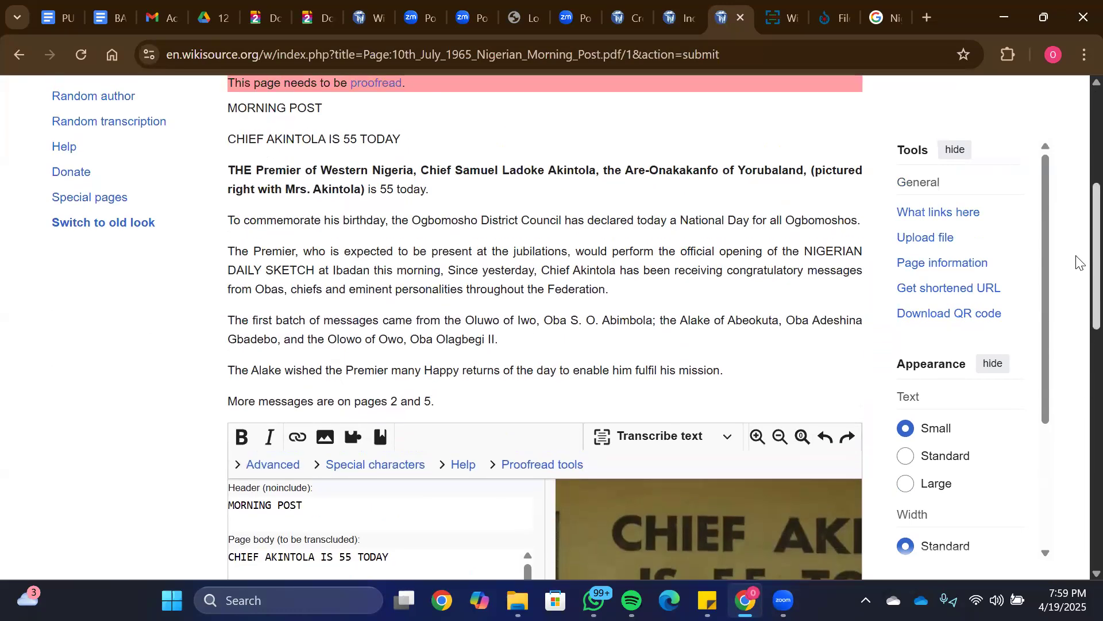
scroll(1078, 299, down, 6)
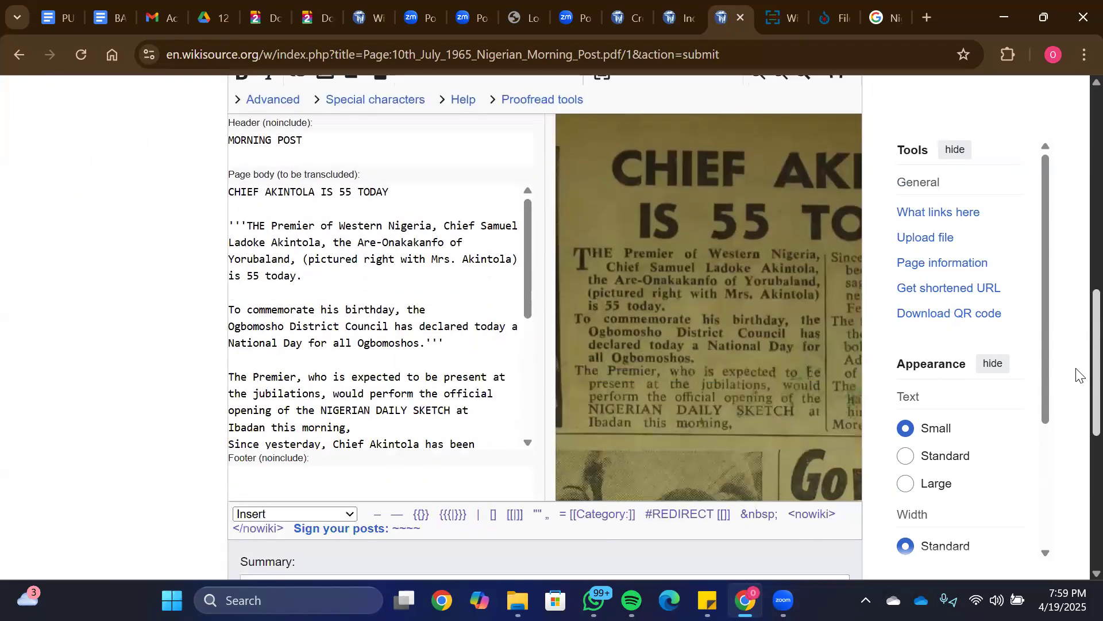
scroll(1078, 373, down, 1)
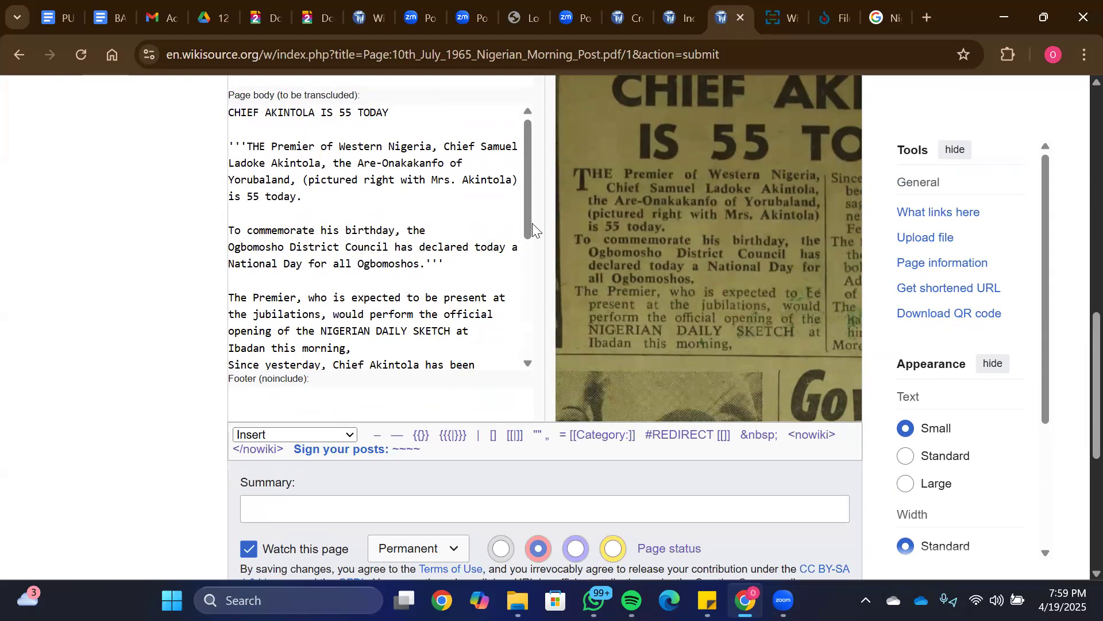
Step: Add the masthead motto "Only the truth can make the people free" below MORNING POST in the page header, following the scan
drag(529, 235, 805, 224)
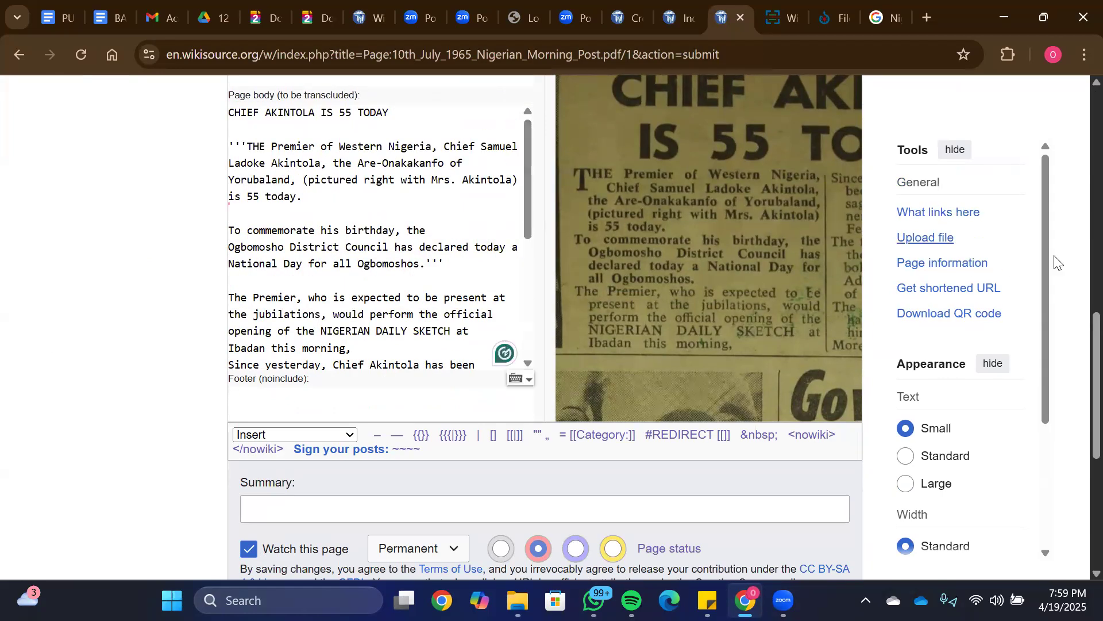
scroll(1078, 353, up, 3)
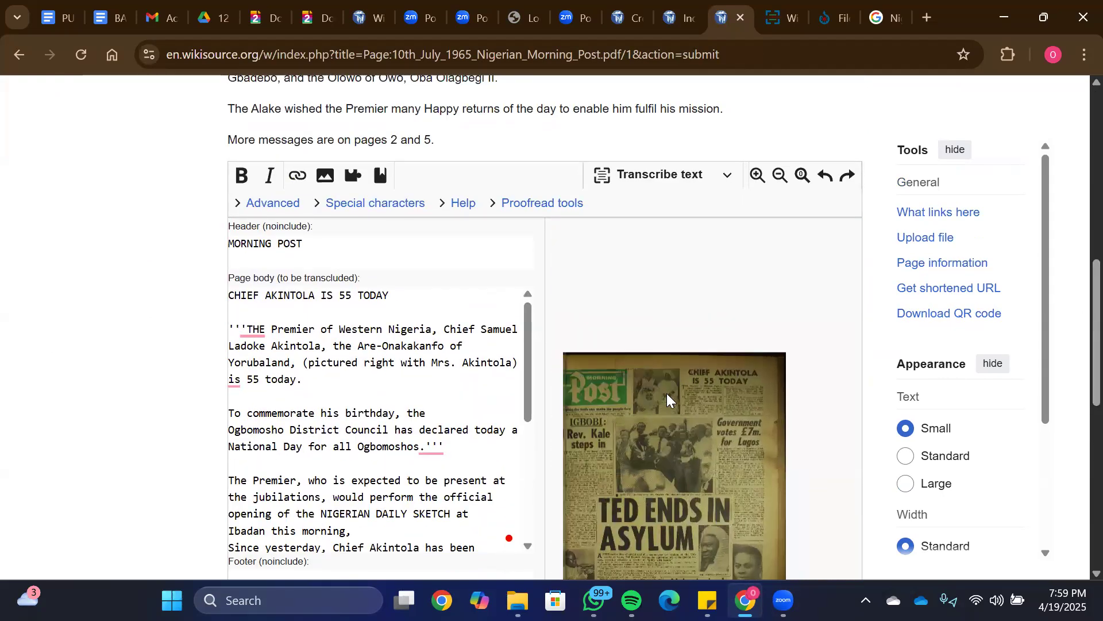
scroll(611, 392, down, 1)
scroll(608, 388, up, 3)
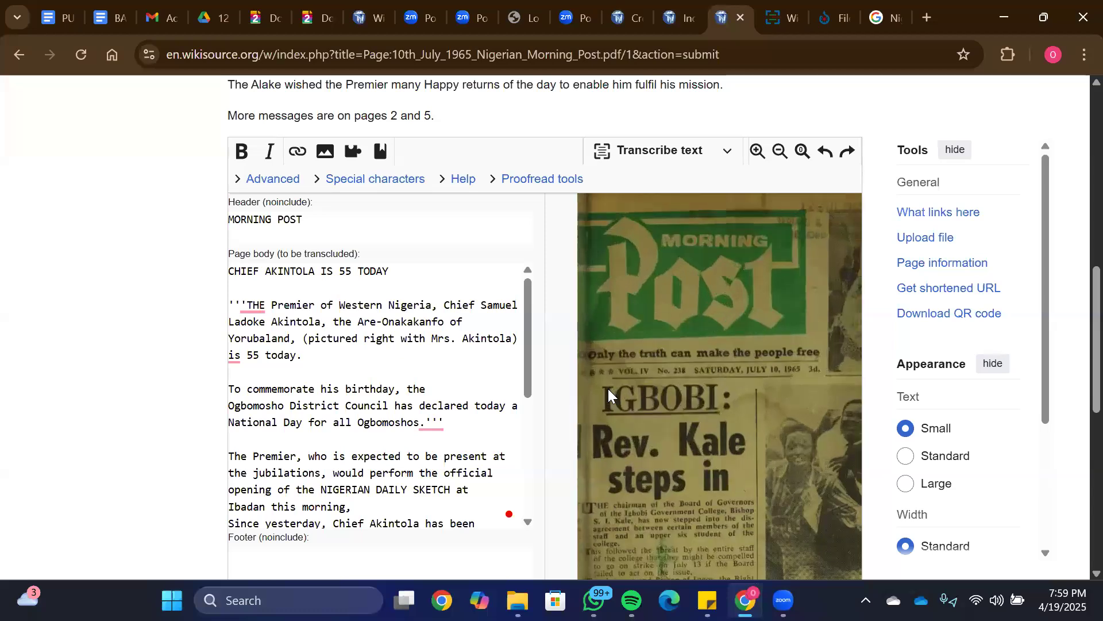
drag(667, 356, 672, 321)
click(315, 218)
key(Return)
text(Only the tru)
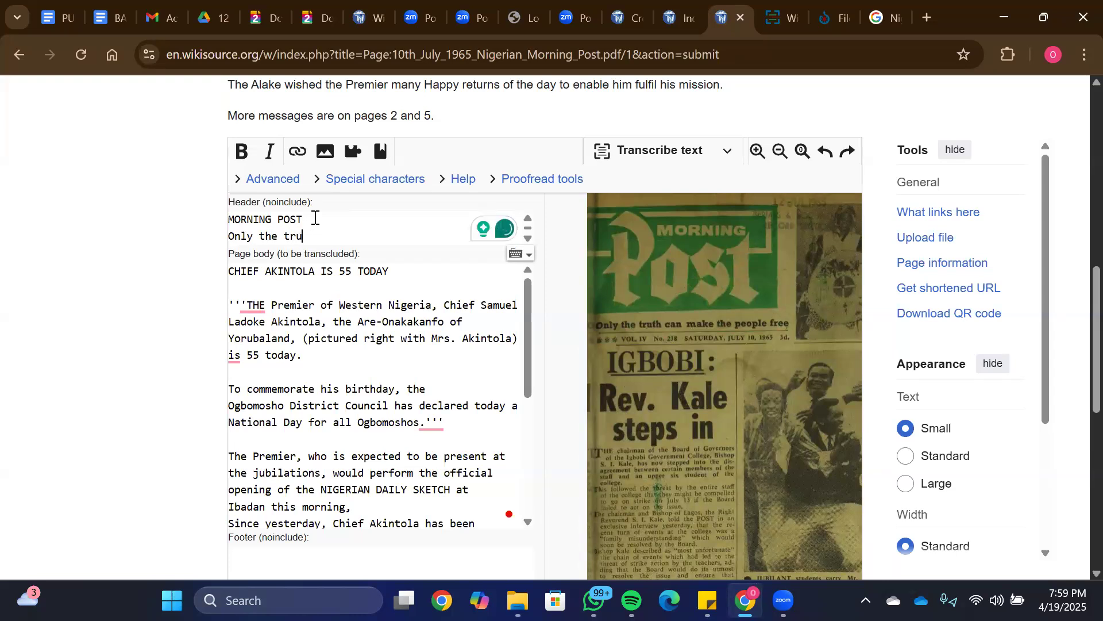
text(th can make the people free)
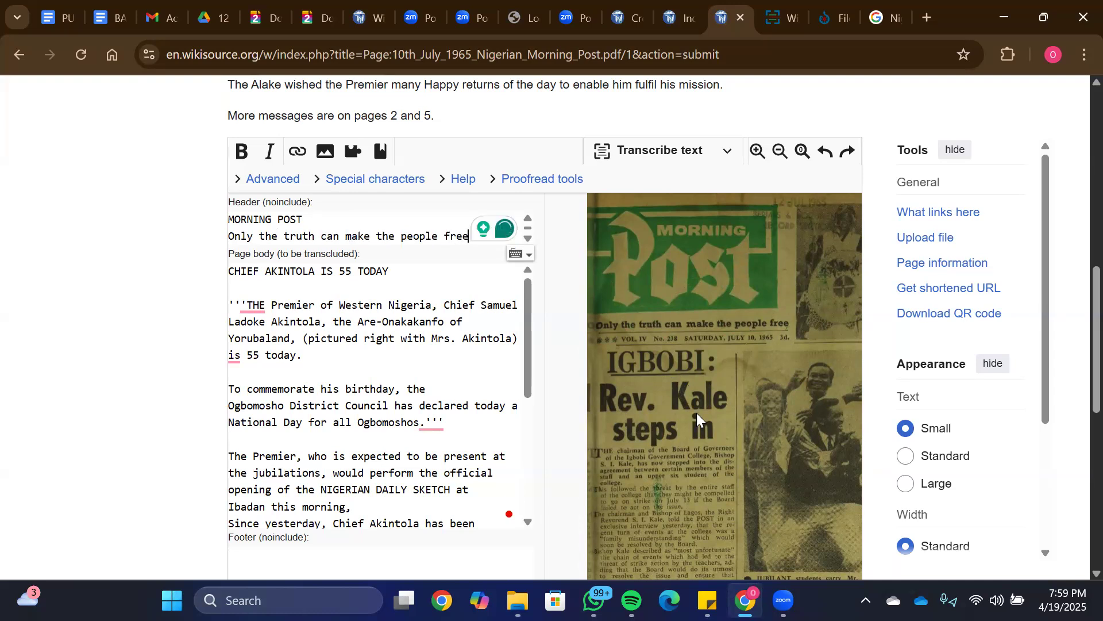
Step: View the "Rev. Kale steps in" article on the scan, and add a line break after "More messages are on pages 2 and 5."
scroll(740, 342, up, 3)
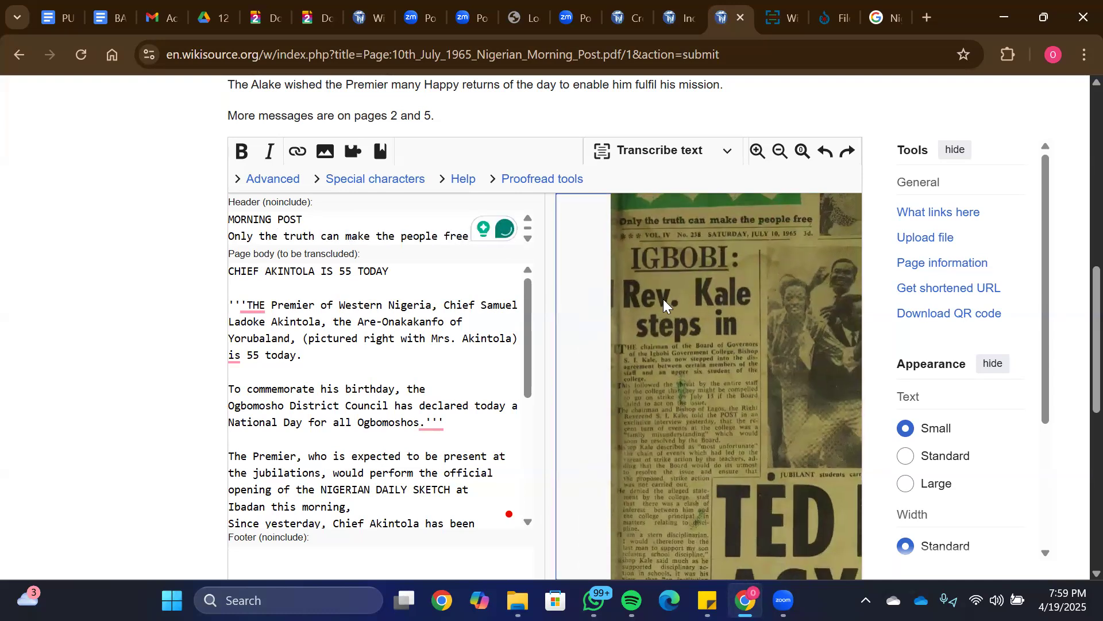
drag(678, 371, 687, 271)
drag(692, 385, 704, 282)
drag(691, 398, 727, 493)
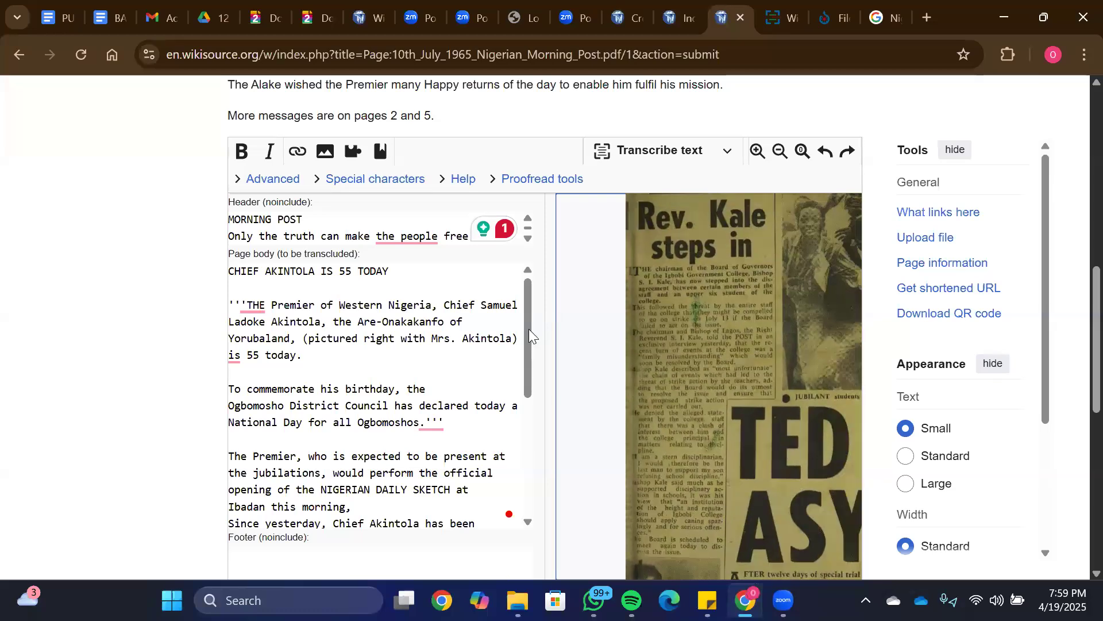
drag(529, 328, 542, 475)
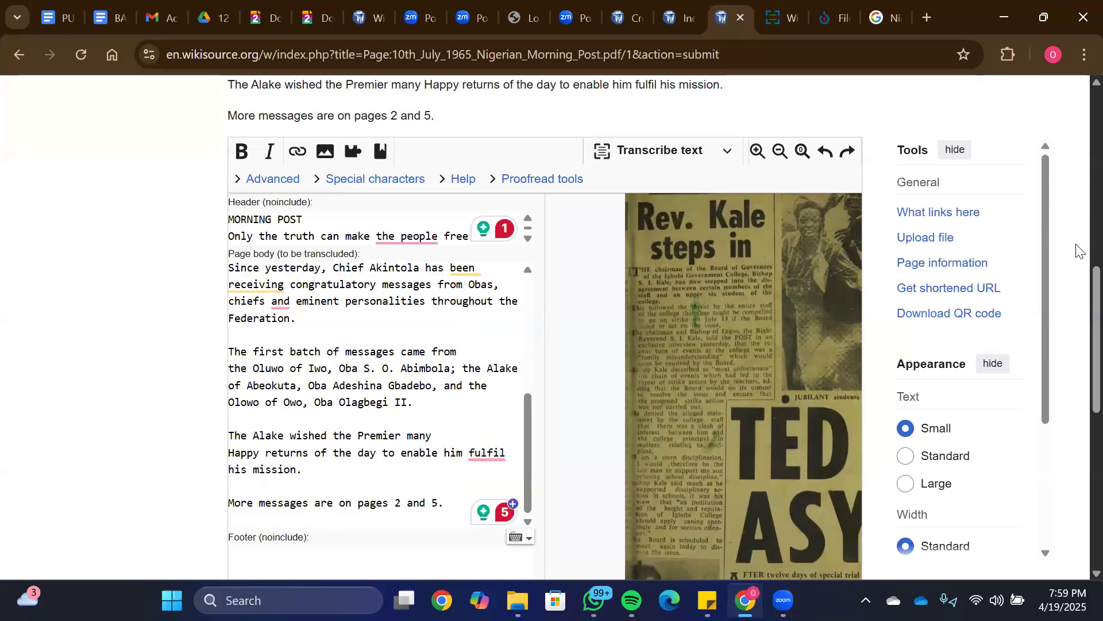
scroll(1080, 356, down, 4)
click(459, 302)
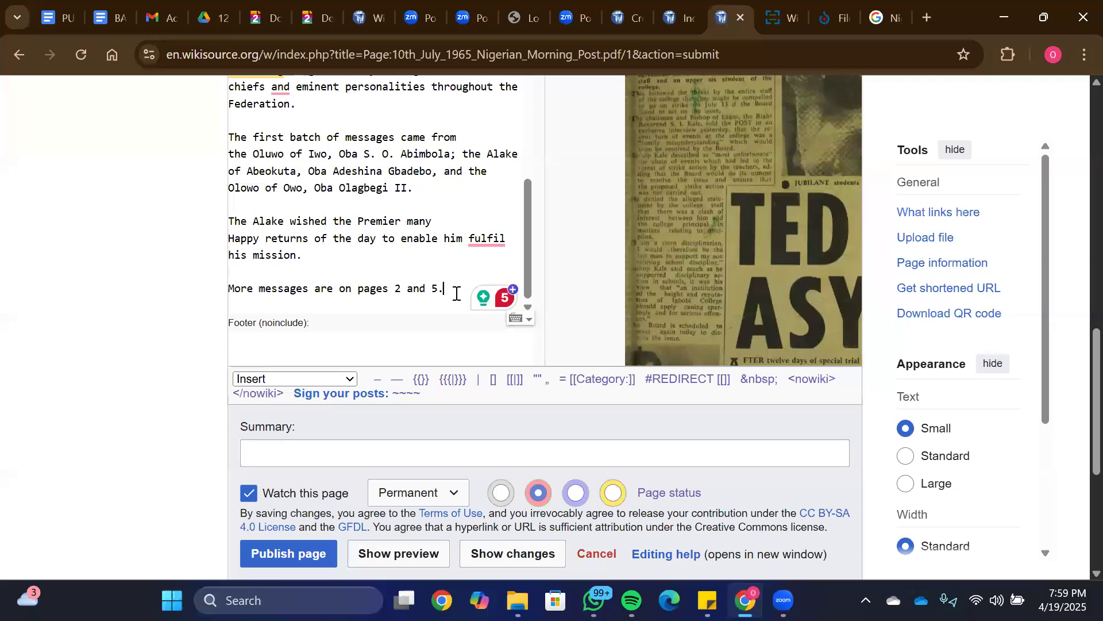
key(Return)
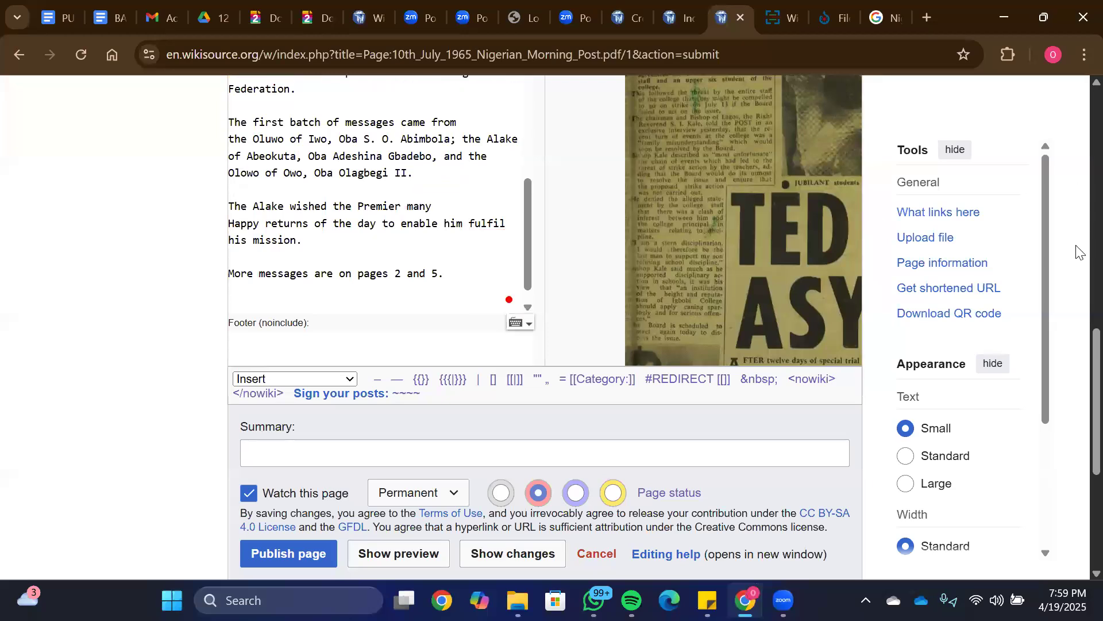
Step: Open the advanced options of the text transcription tool in WikimediaOCR and activate cropping on the page image
scroll(1078, 249, up, 6)
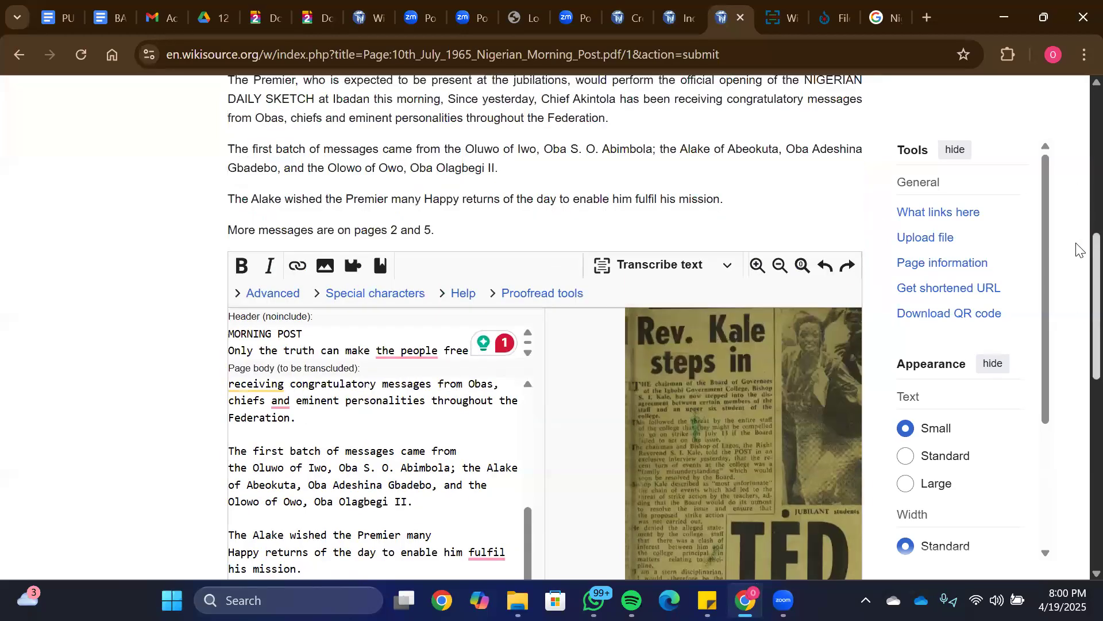
click(727, 264)
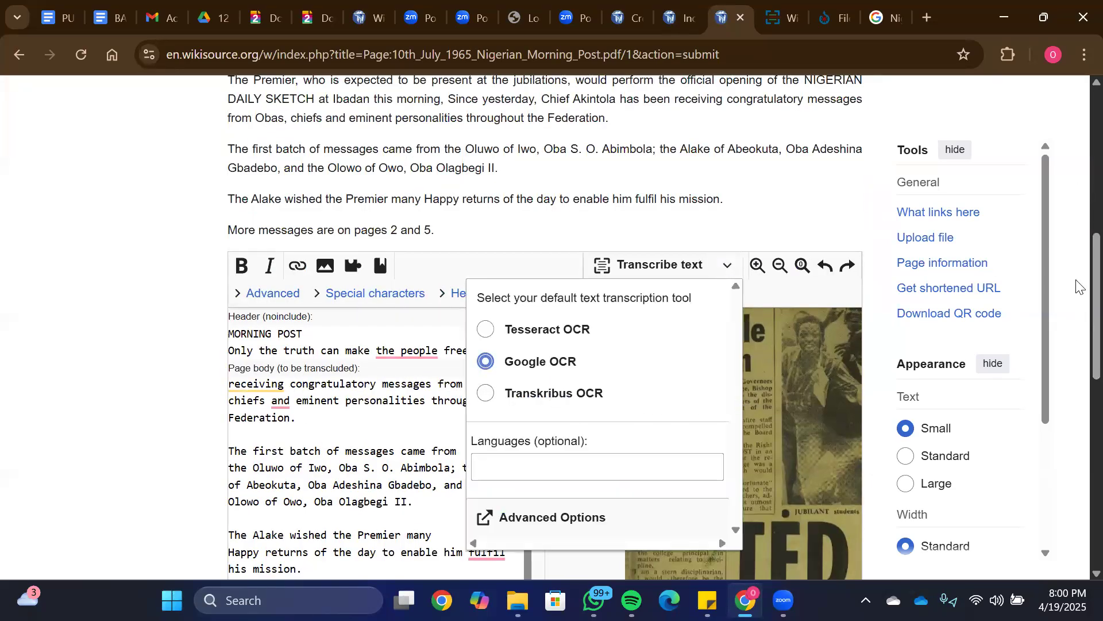
scroll(1076, 305, down, 3)
click(712, 112)
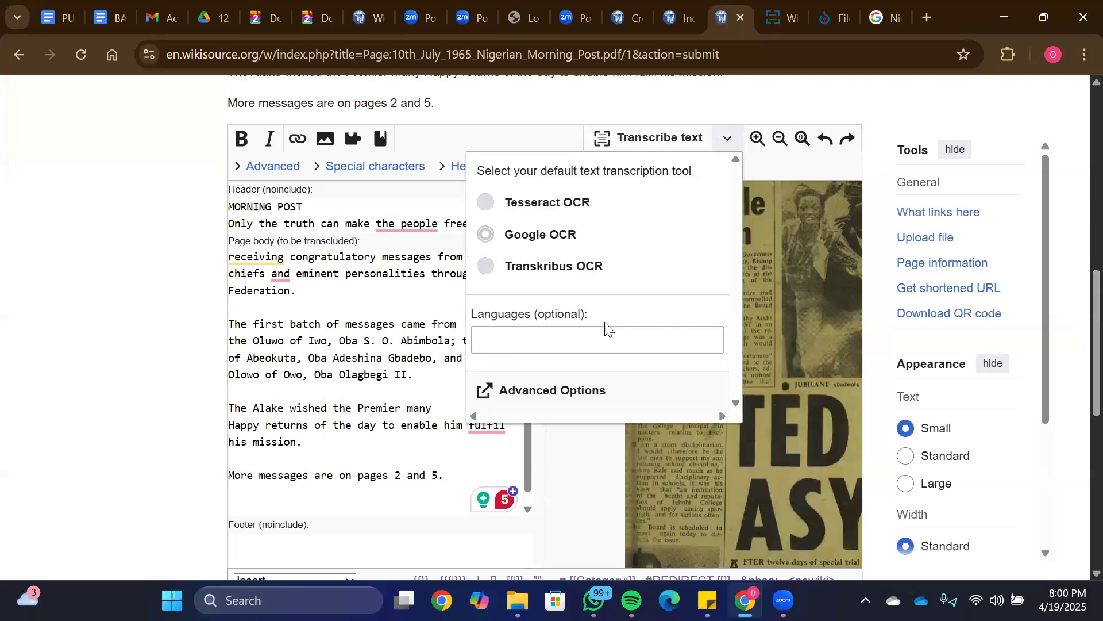
click(553, 390)
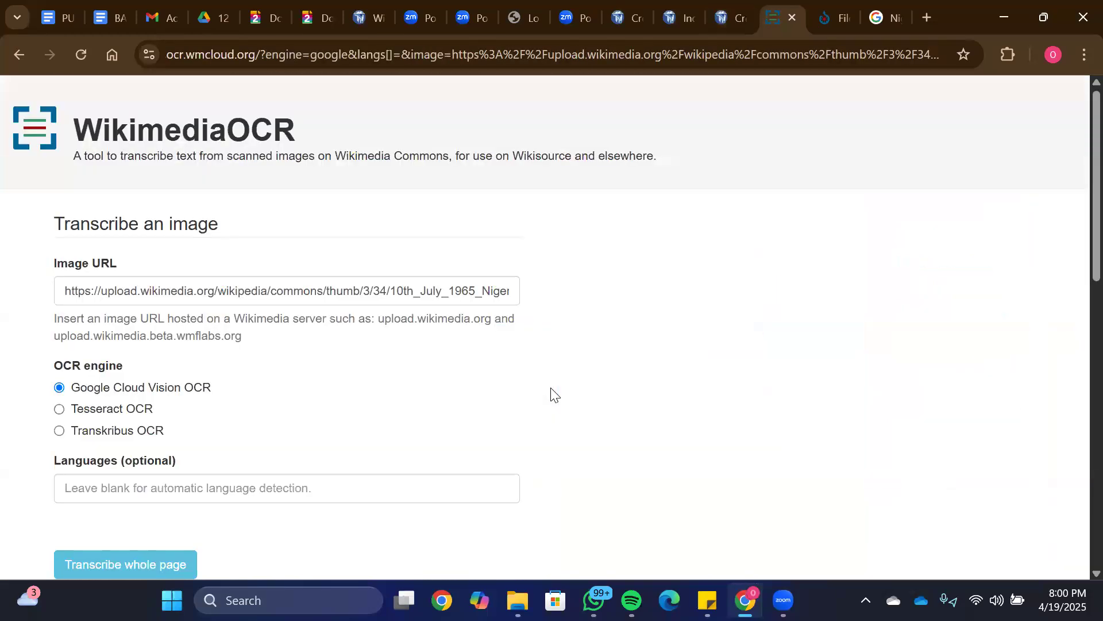
scroll(1076, 271, down, 9)
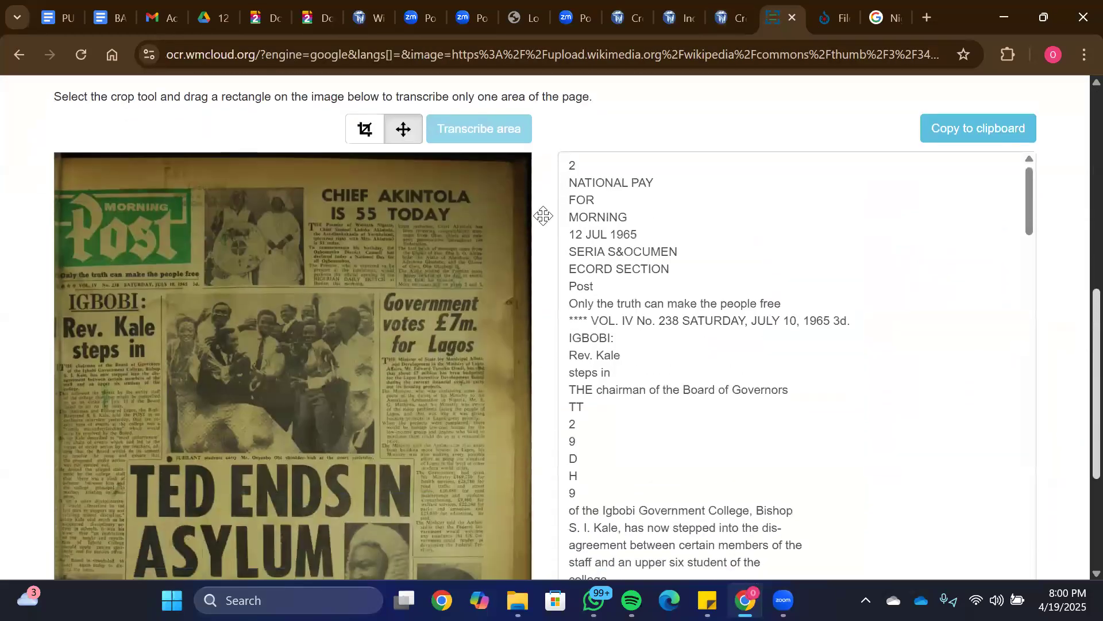
click(365, 128)
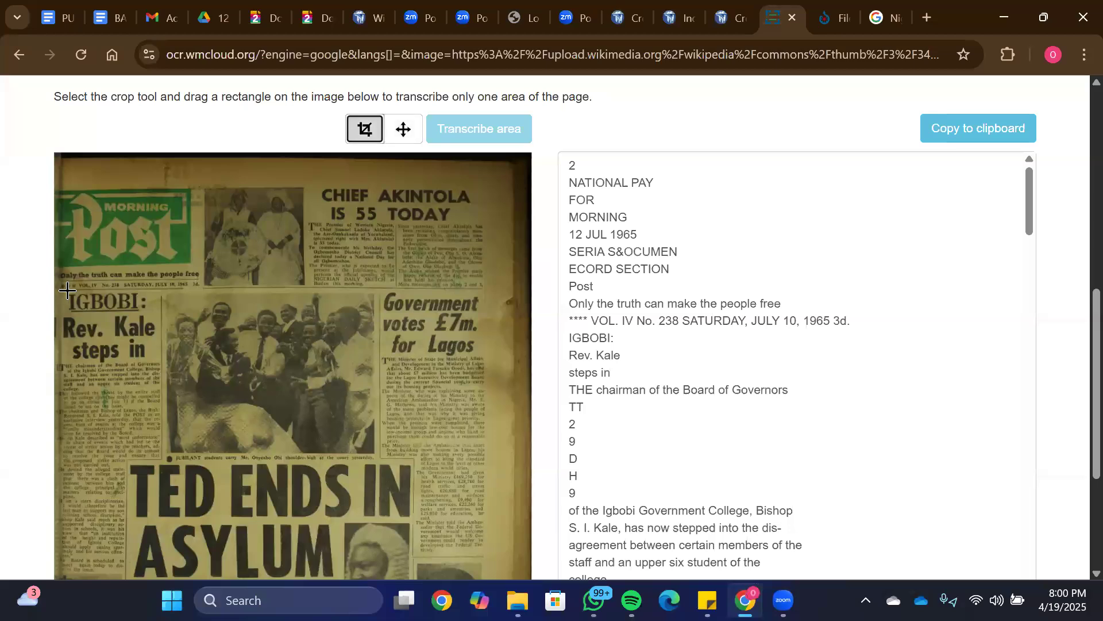
click(142, 372)
drag(142, 372, 178, 381)
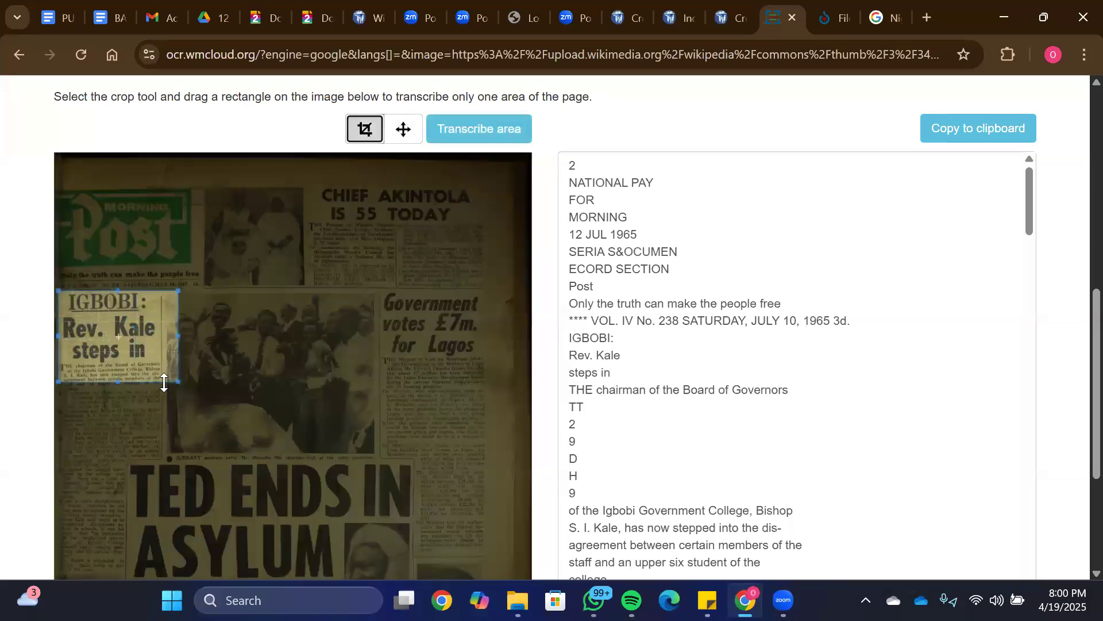
drag(177, 338, 159, 334)
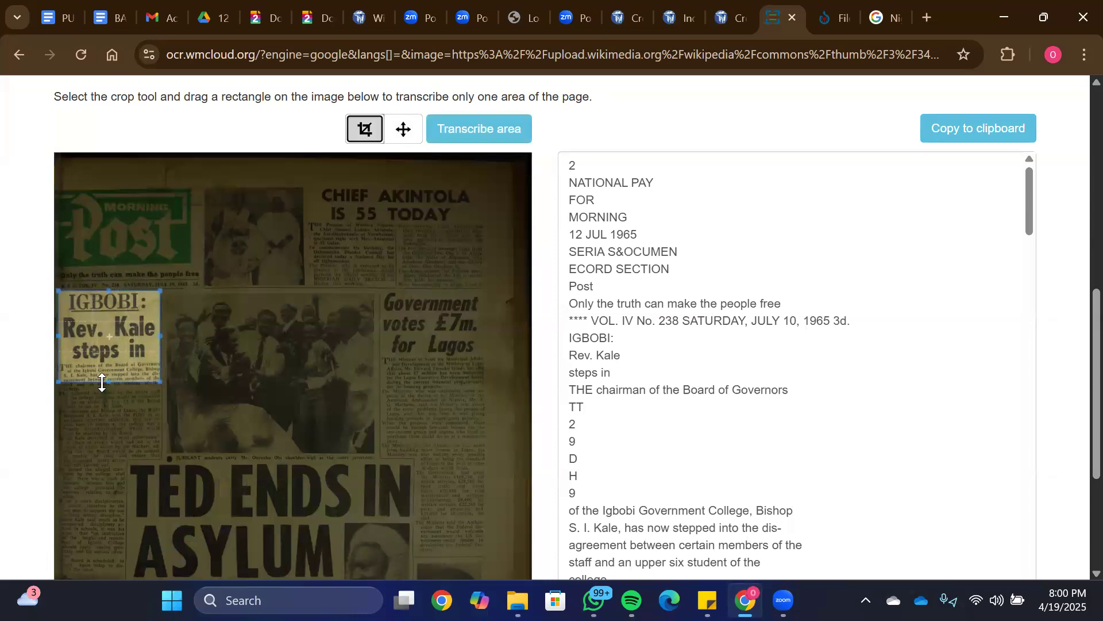
drag(105, 384, 112, 454)
Step: Crop the "IGBOBI: Rev. Kale steps in" column down to just above the "TED ENDS IN ASYLUM" headline and transcribe only that area
click(75, 295)
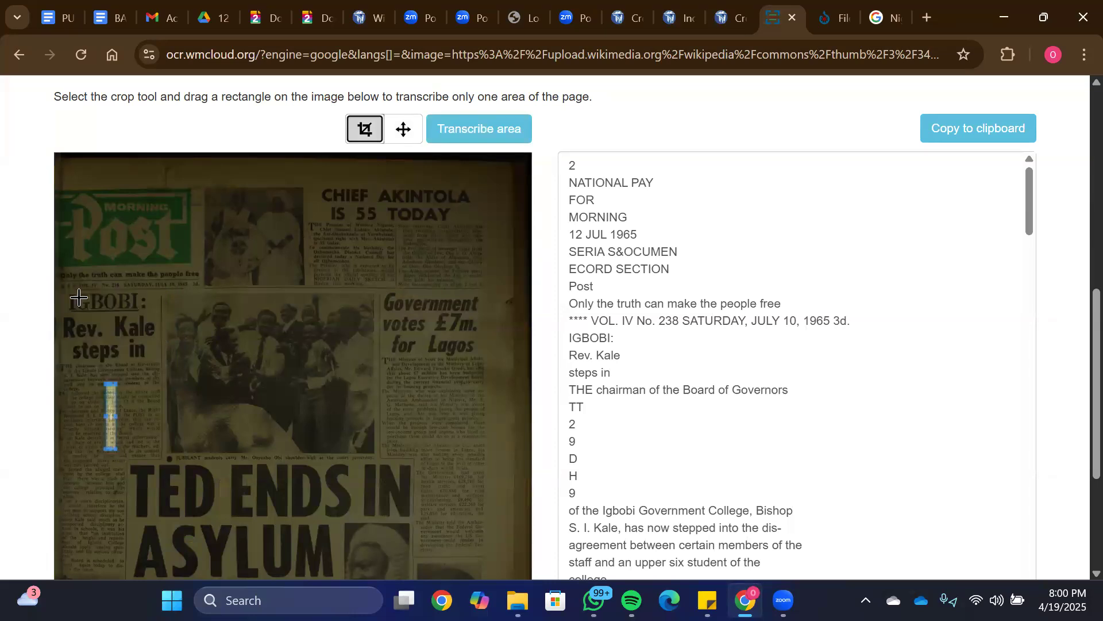
drag(176, 386, 168, 381)
drag(123, 308, 160, 330)
drag(105, 368, 106, 458)
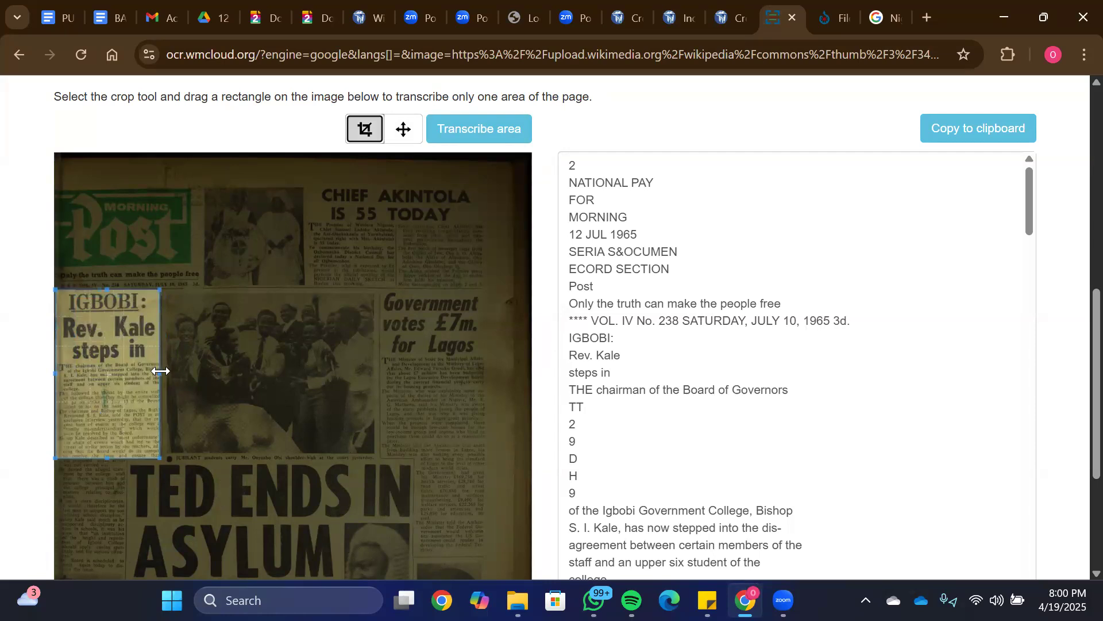
drag(161, 371, 164, 371)
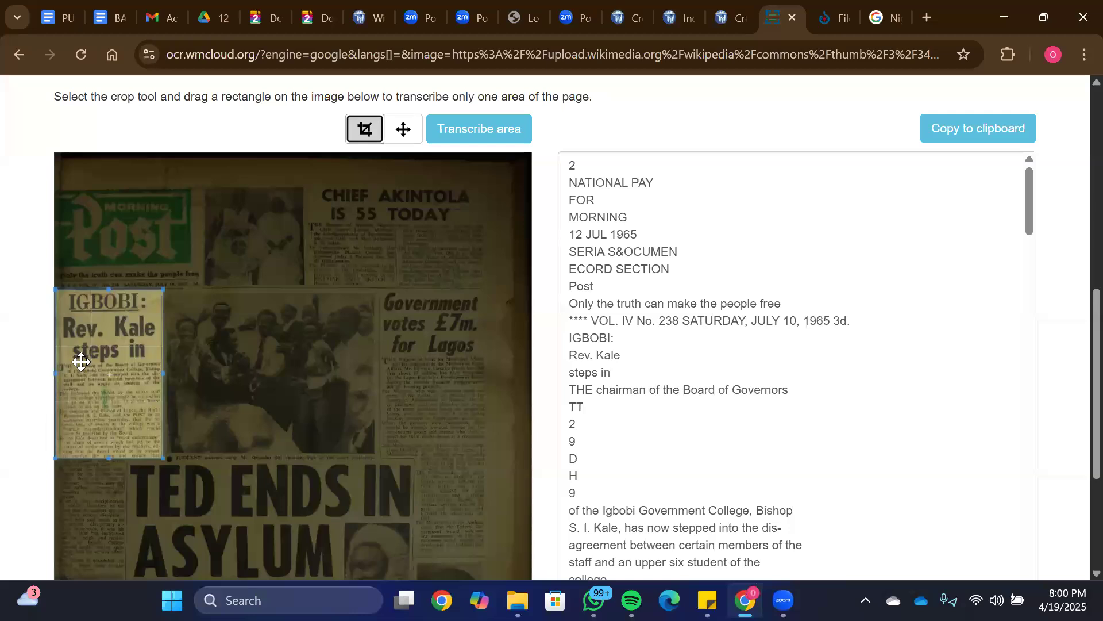
click(488, 127)
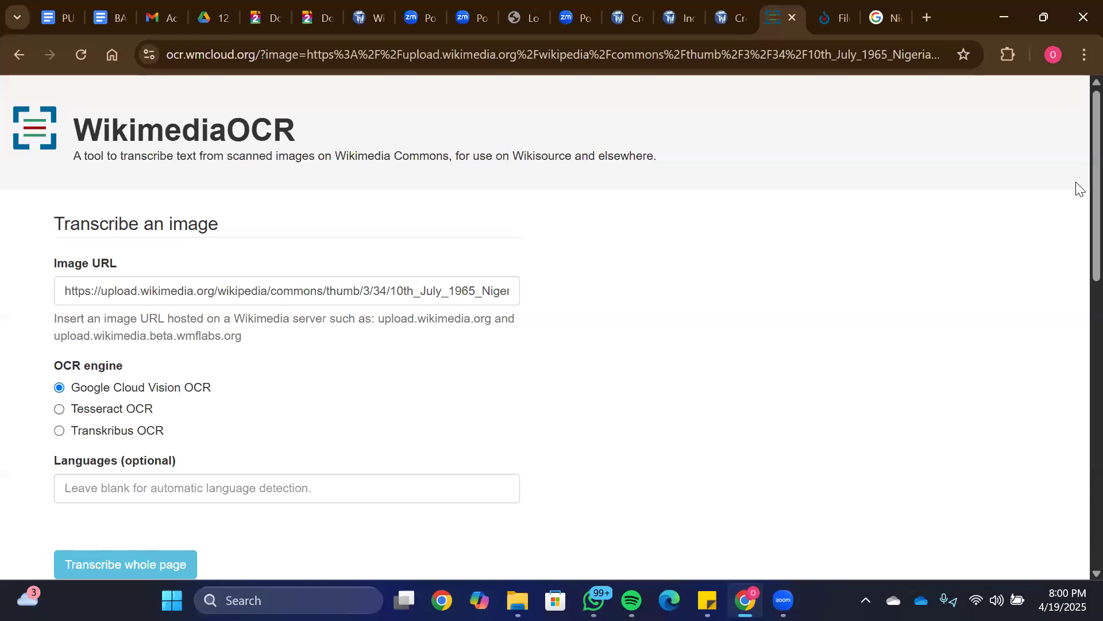
Step: Copy the transcribed text of the "IGBOBI: Rev. Kale steps in" column to the clipboard
scroll(1076, 401, down, 9)
scroll(1076, 387, up, 1)
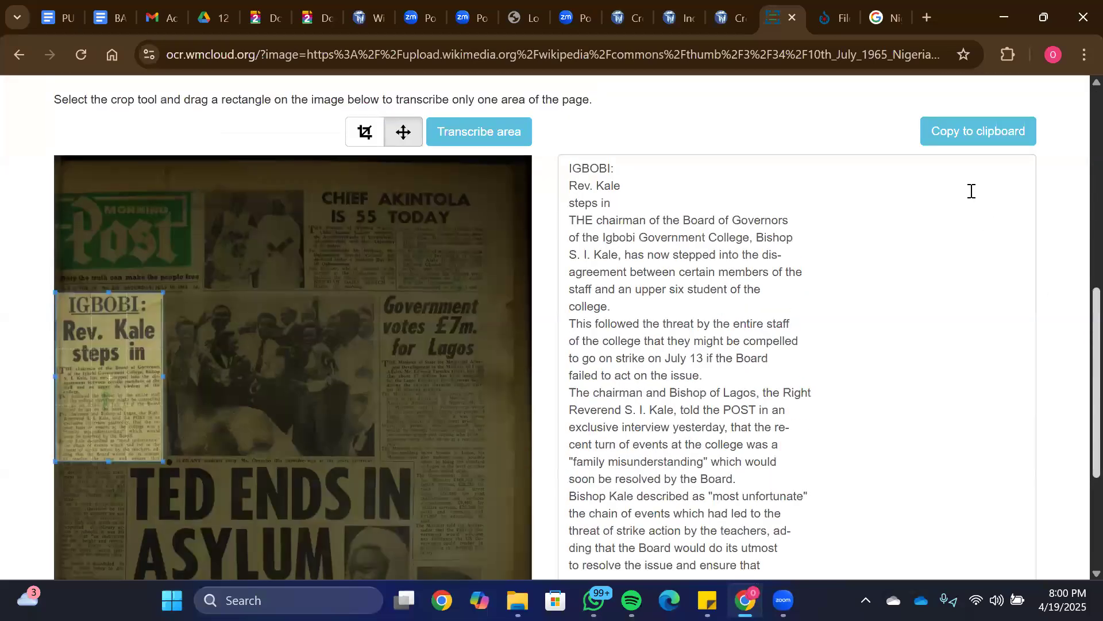
click(957, 133)
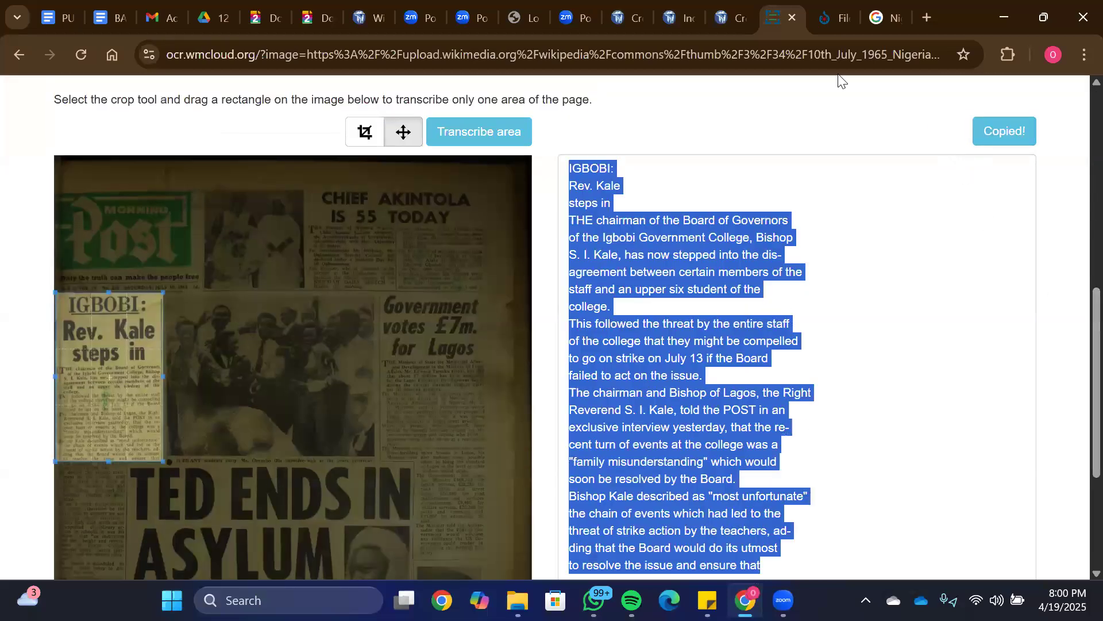
Step: Paste the copied "IGBOBI: Rev. Kale steps in" transcription into the Wikisource page body below "More messages are on pages 2 and 5."
click(729, 17)
click(440, 460)
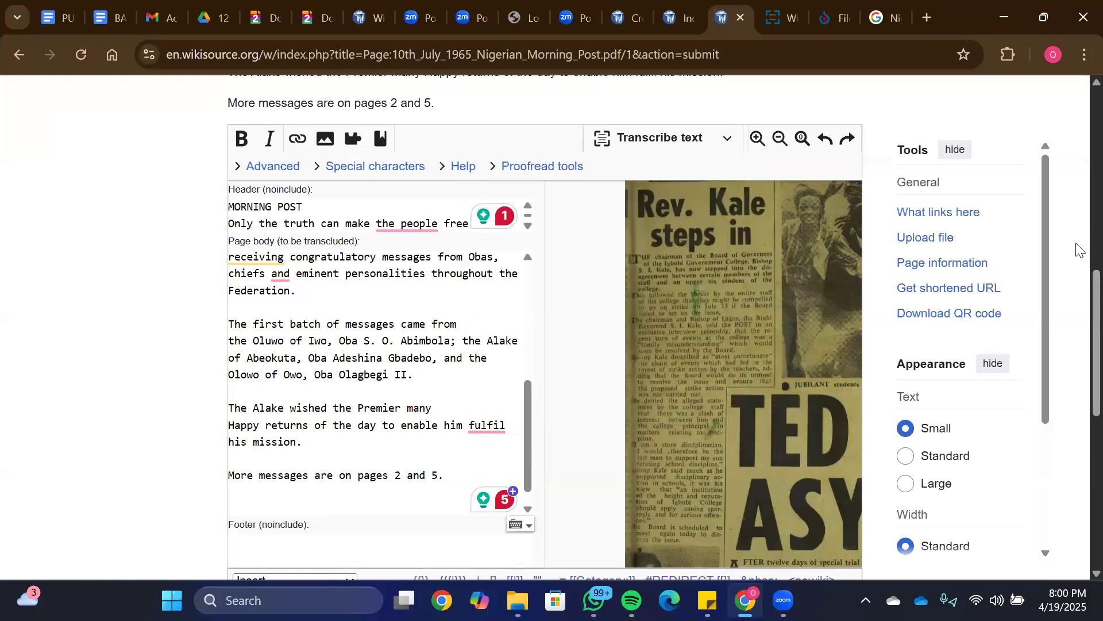
scroll(1076, 312, down, 3)
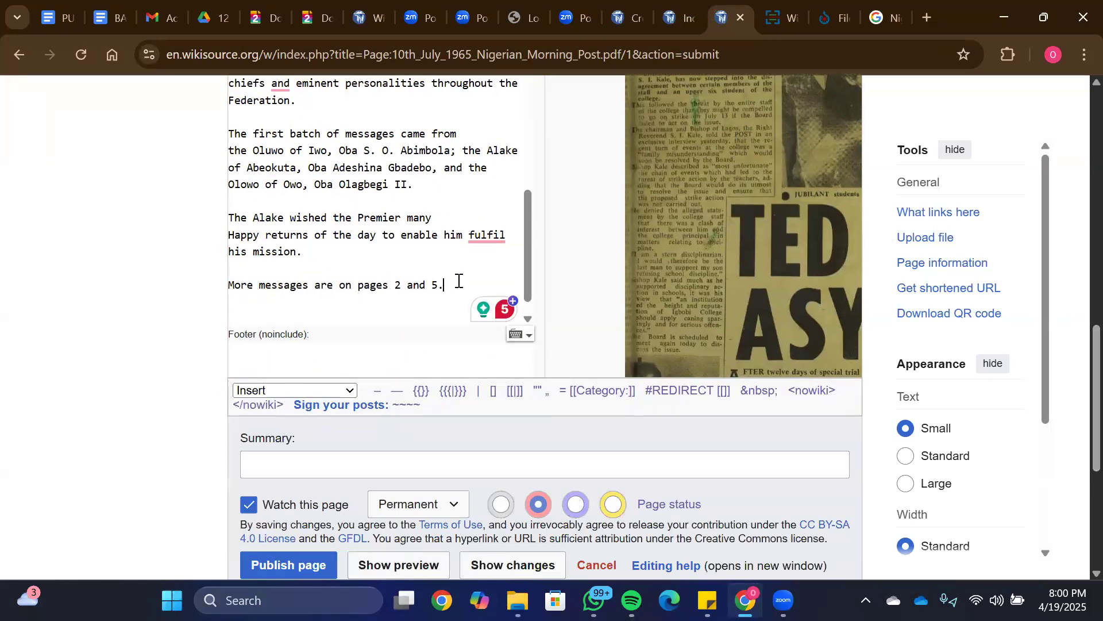
key(ctrl+v)
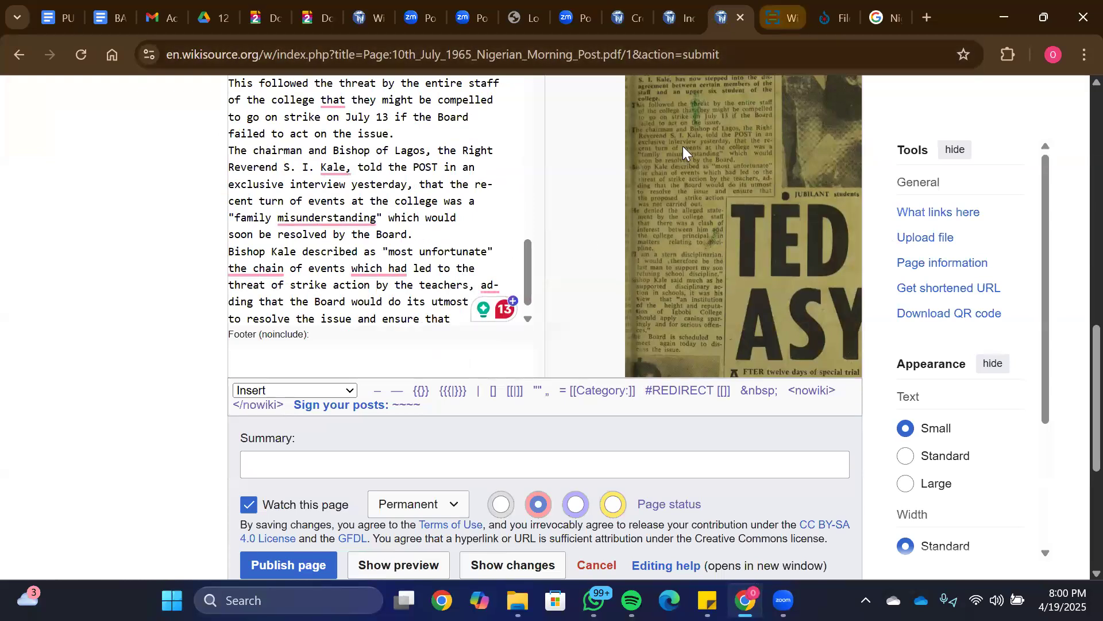
Step: Return to the OCR tool, enlarge the scan, and move the crop area over the remaining part of the Rev. Kale column beside "TED ENDS IN ASYLUM"
key(ctrl+Tab)
scroll(1076, 379, down, 3)
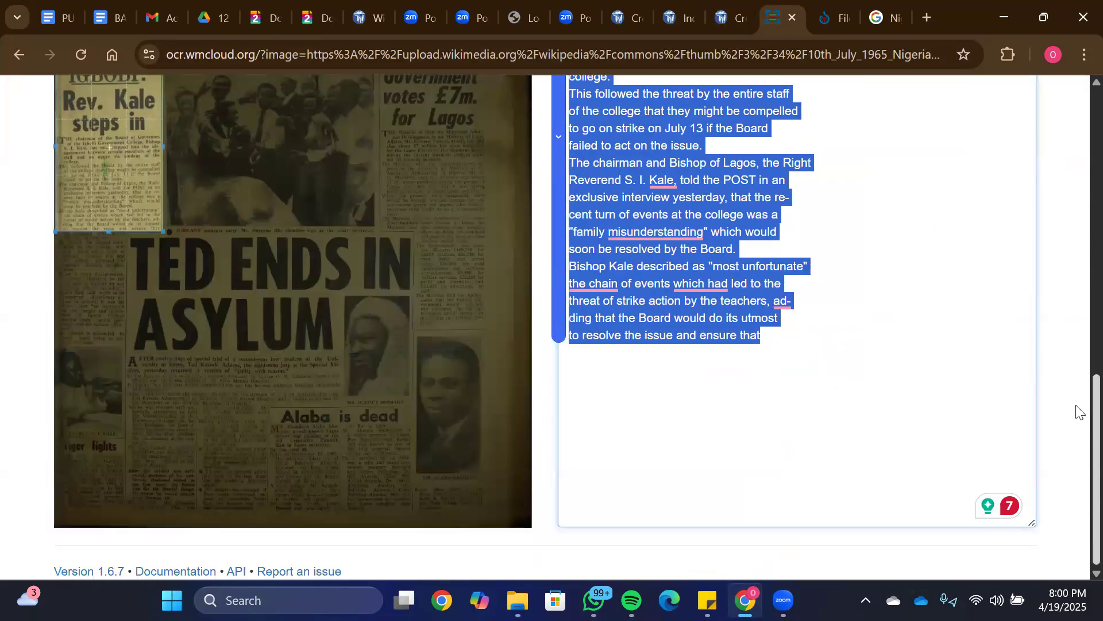
drag(131, 172, 129, 341)
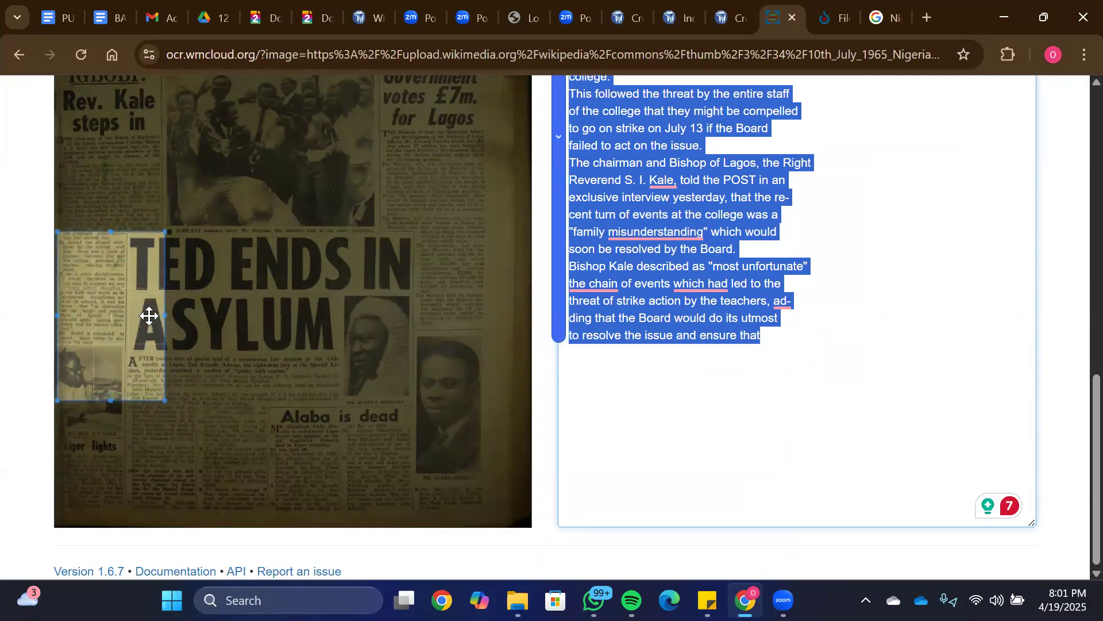
scroll(184, 293, up, 5)
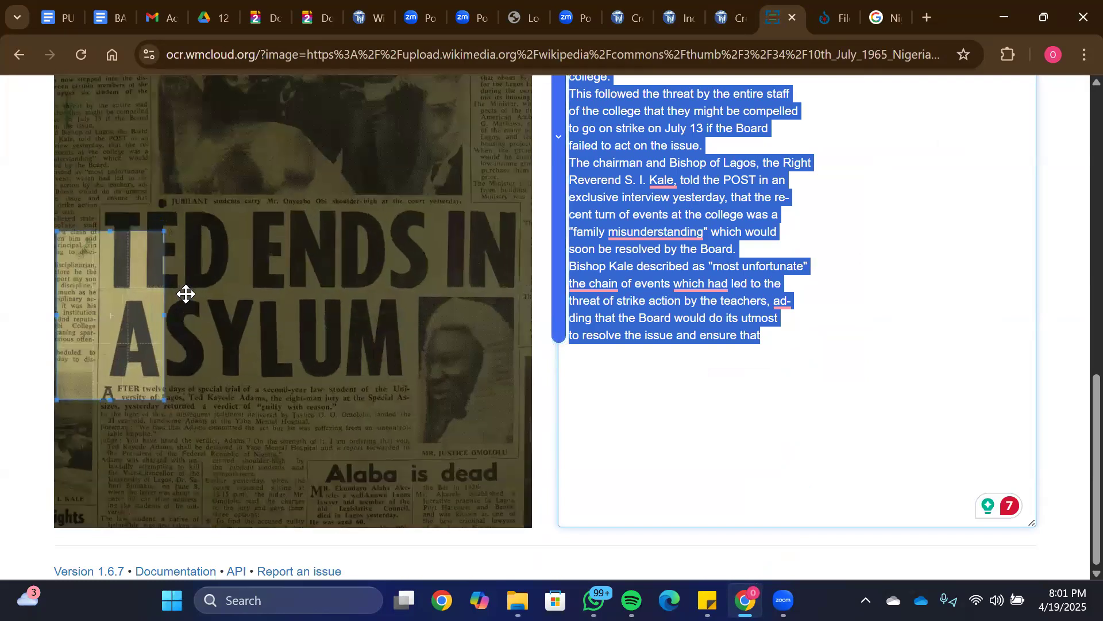
drag(101, 298, 134, 286)
drag(291, 300, 410, 282)
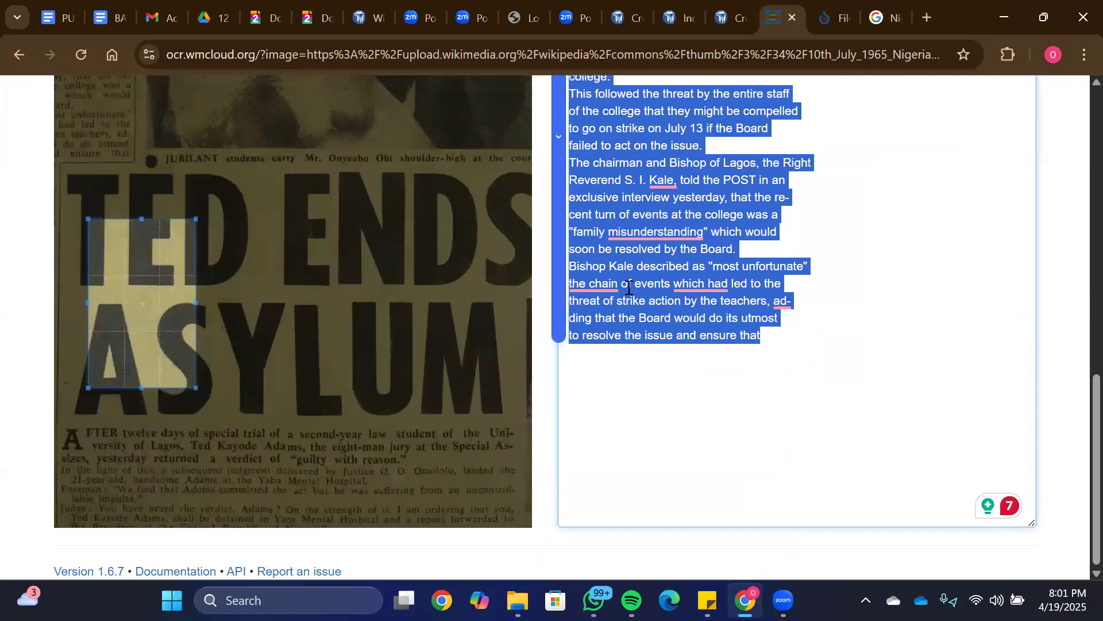
drag(323, 290, 464, 340)
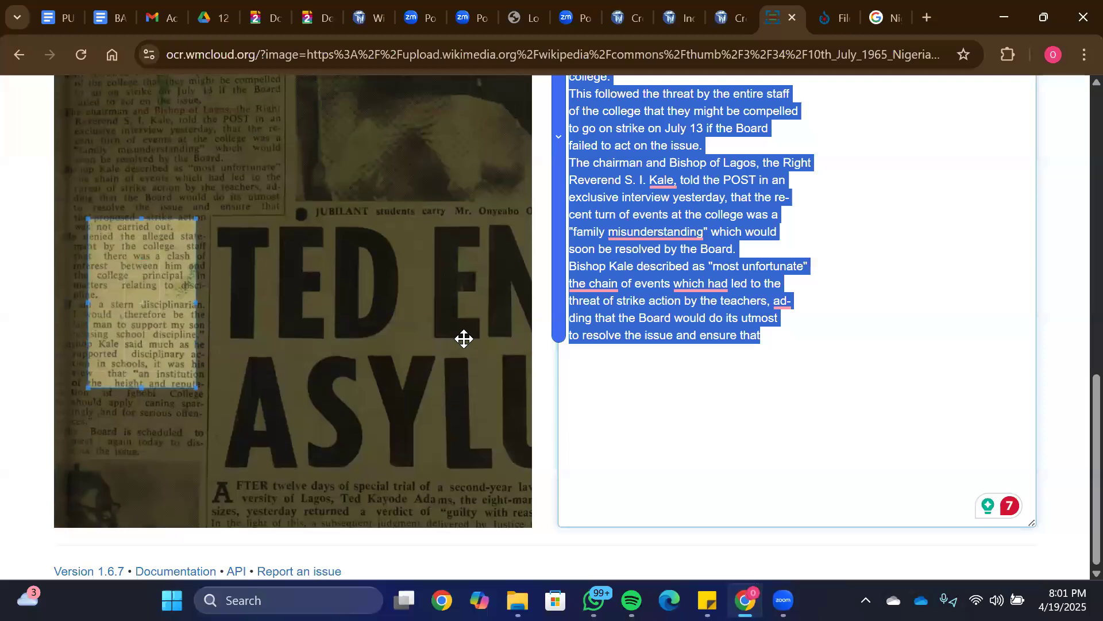
mouse_move(136, 291)
mouse_down()
mouse_move(125, 278)
mouse_move(155, 286)
mouse_move(125, 287)
mouse_up()
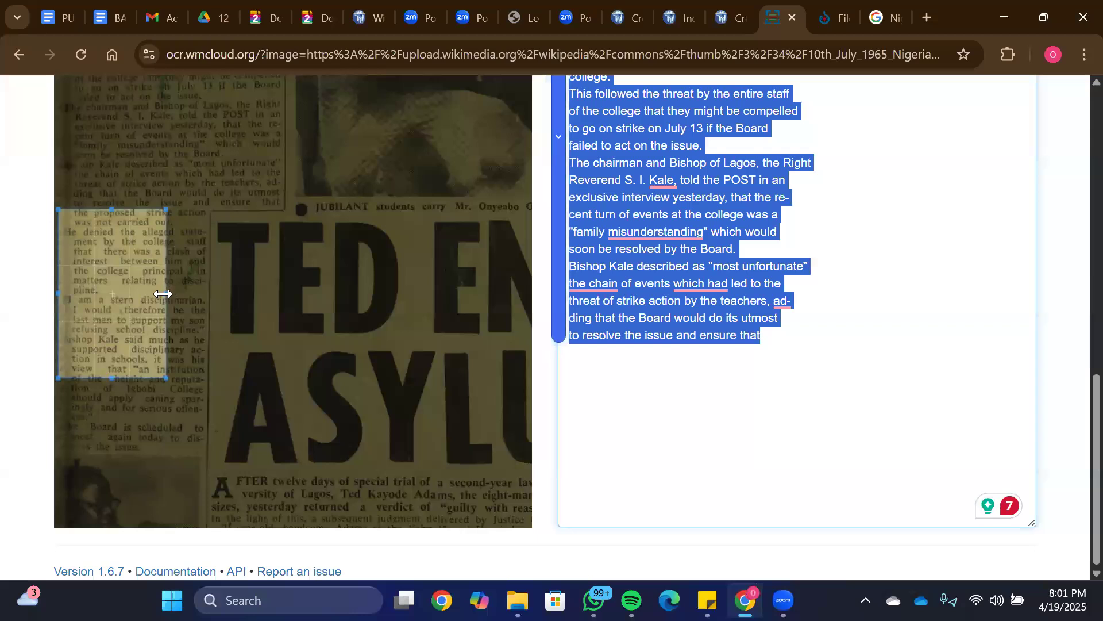
Step: Fit the crop area to the column from "the proposed strike action" down to "discuss the issue" and transcribe only that area
drag(165, 291, 199, 289)
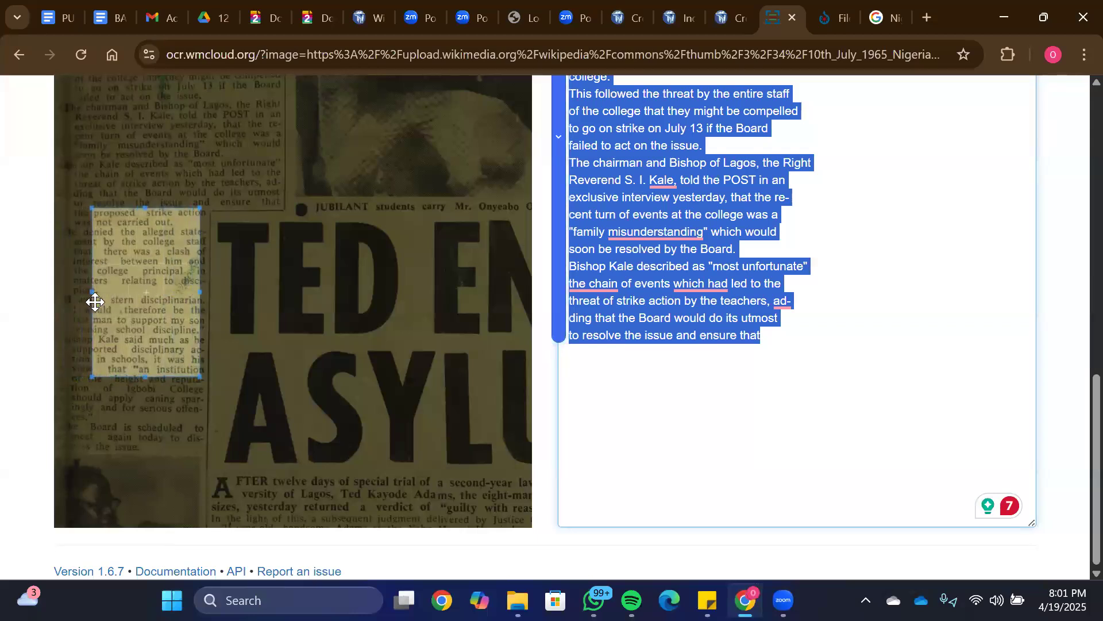
drag(90, 294, 59, 290)
drag(202, 293, 208, 293)
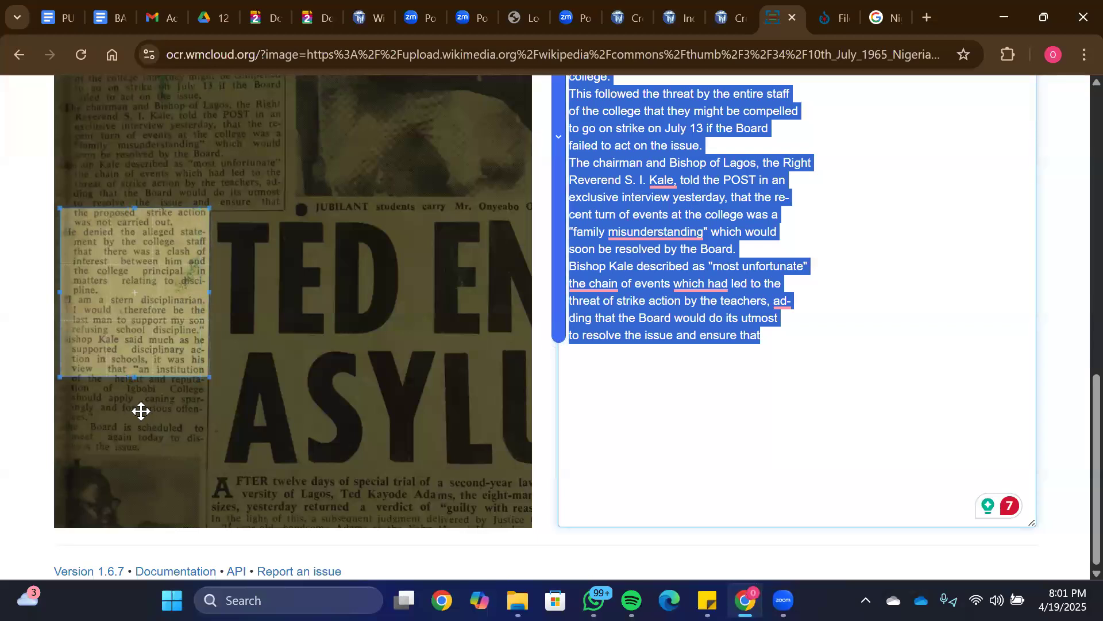
drag(132, 377, 129, 454)
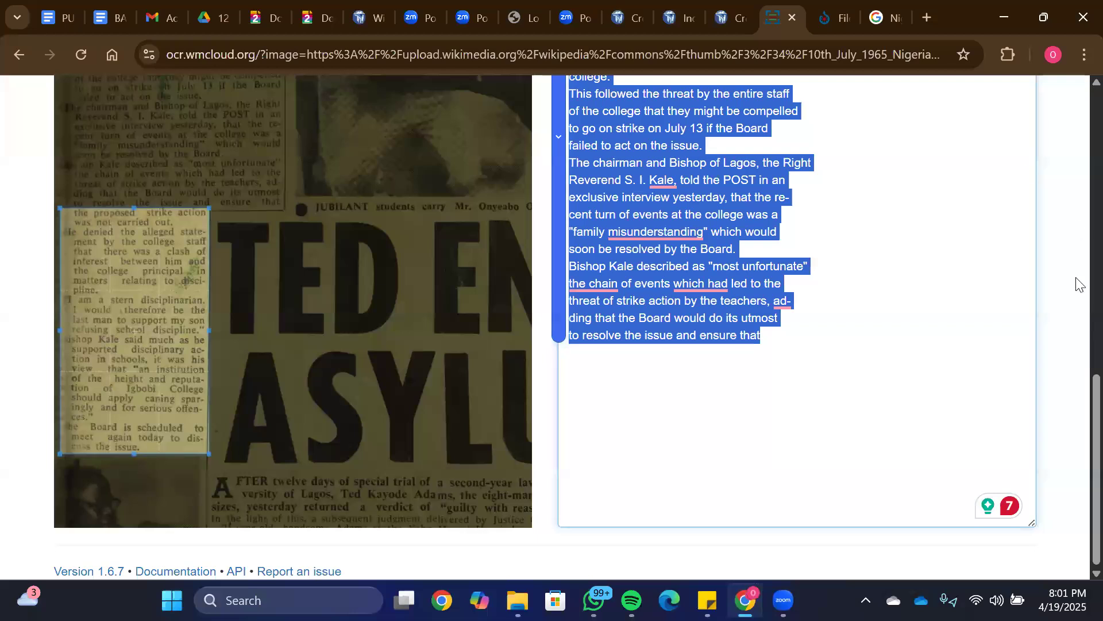
scroll(1076, 419, up, 5)
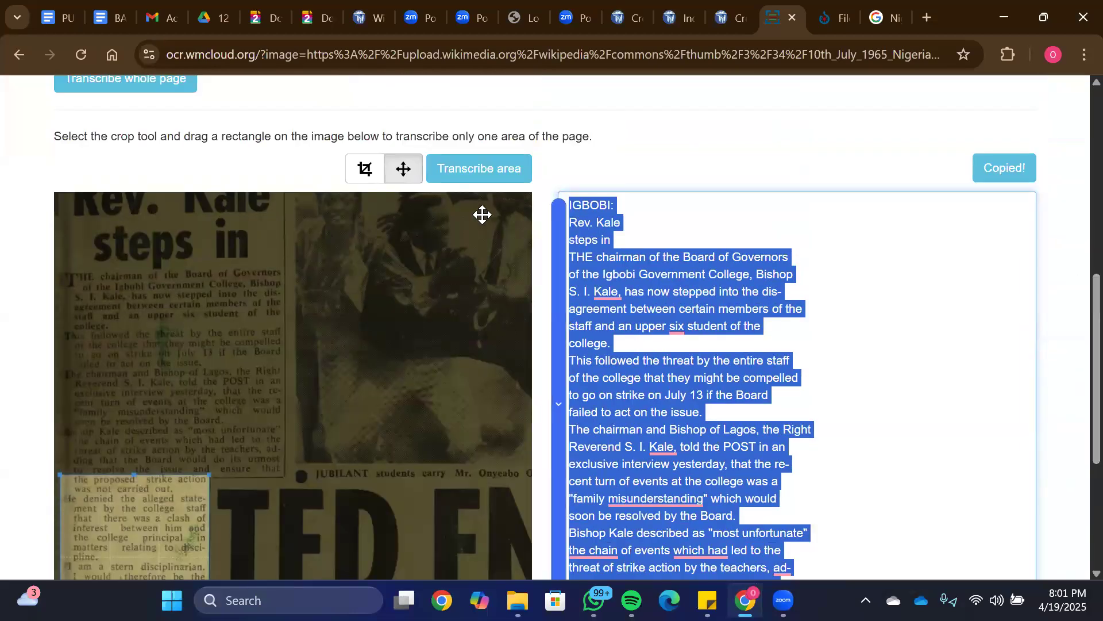
click(470, 173)
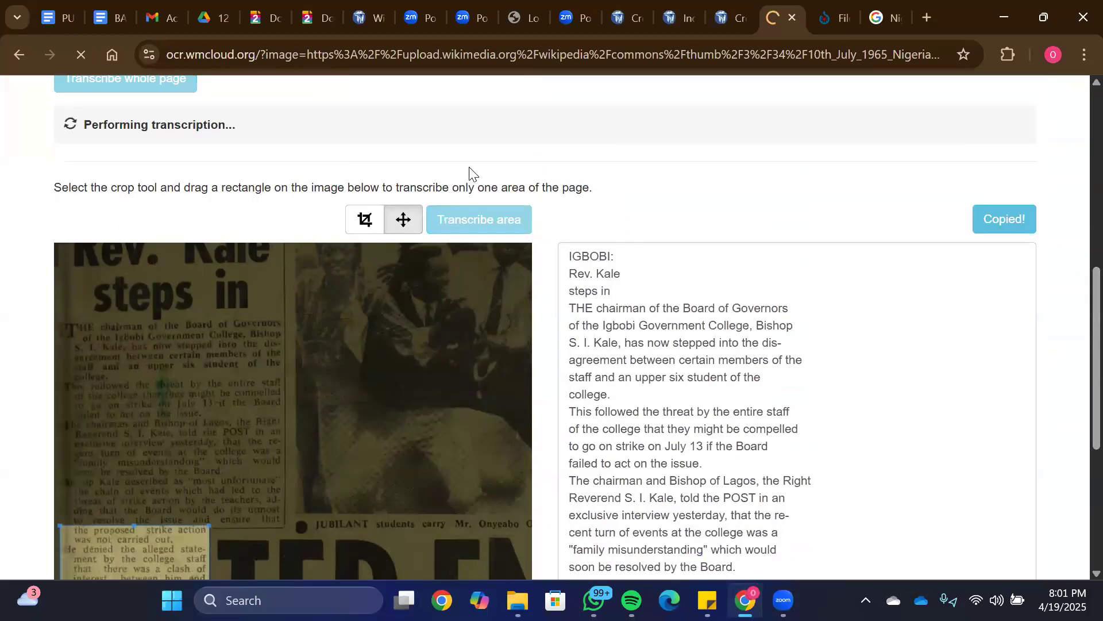
Step: Copy the new transcription and paste it into the Wikisource page body after "to resolve the issue and ensure that"
scroll(1076, 259, down, 9)
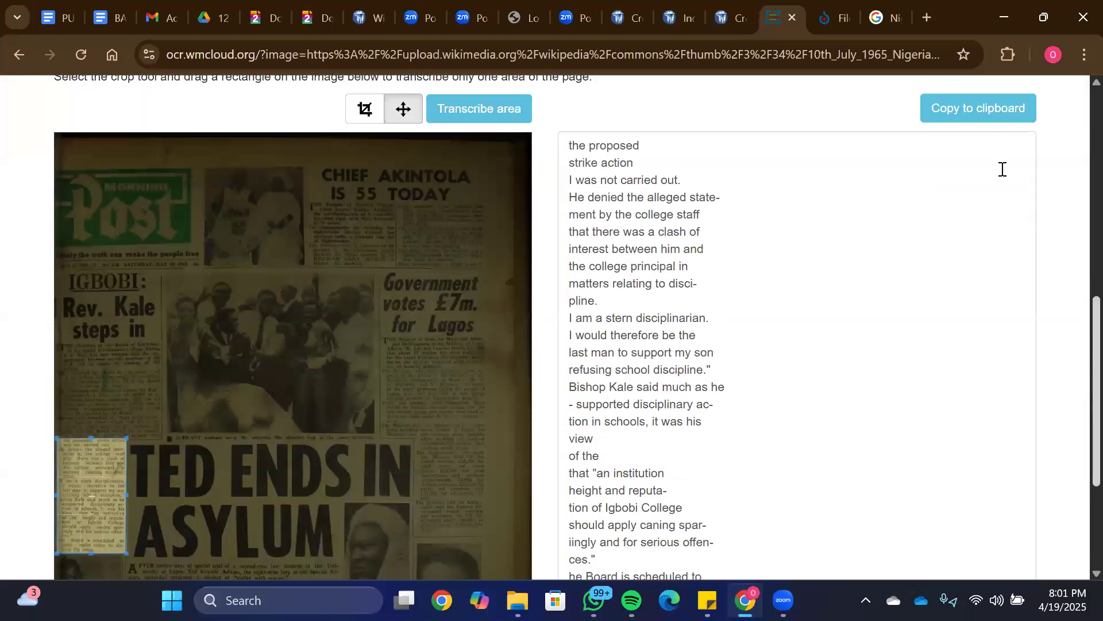
click(960, 118)
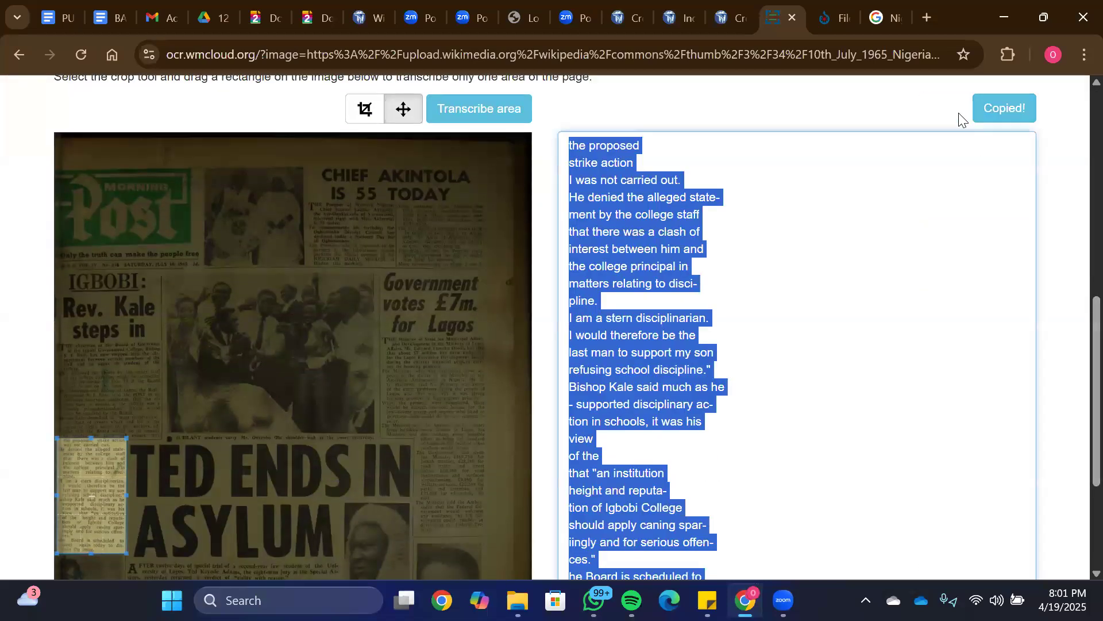
click(725, 18)
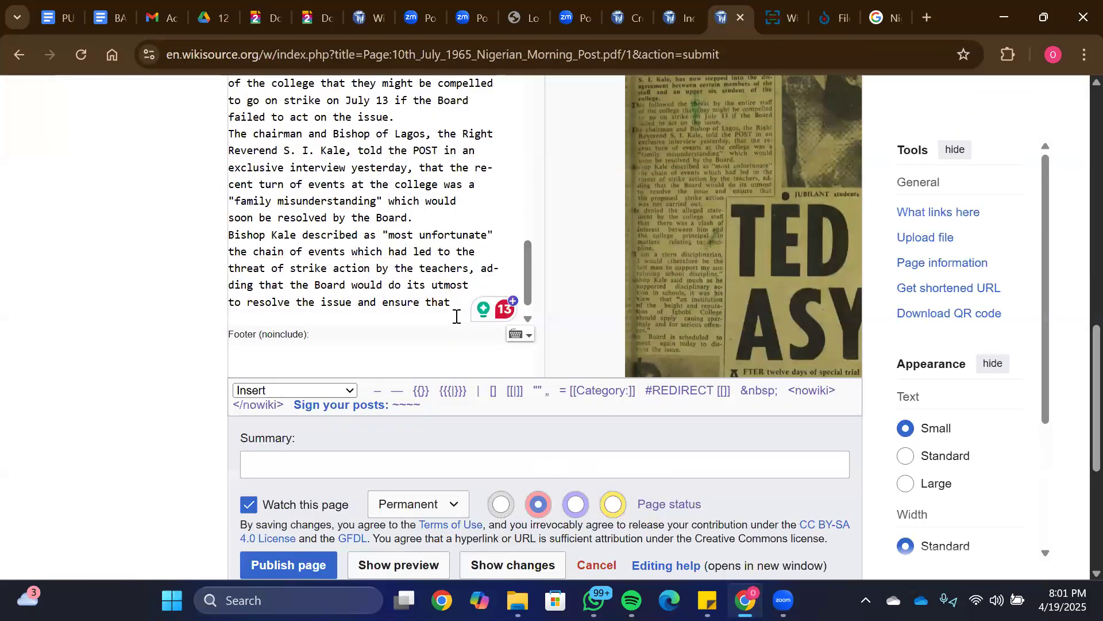
key(ctrl+v)
Step: Join the headline lines into "IGBOBI: Rev. Kale steps in" and add a blank line between the headline and the article text
drag(524, 277, 523, 152)
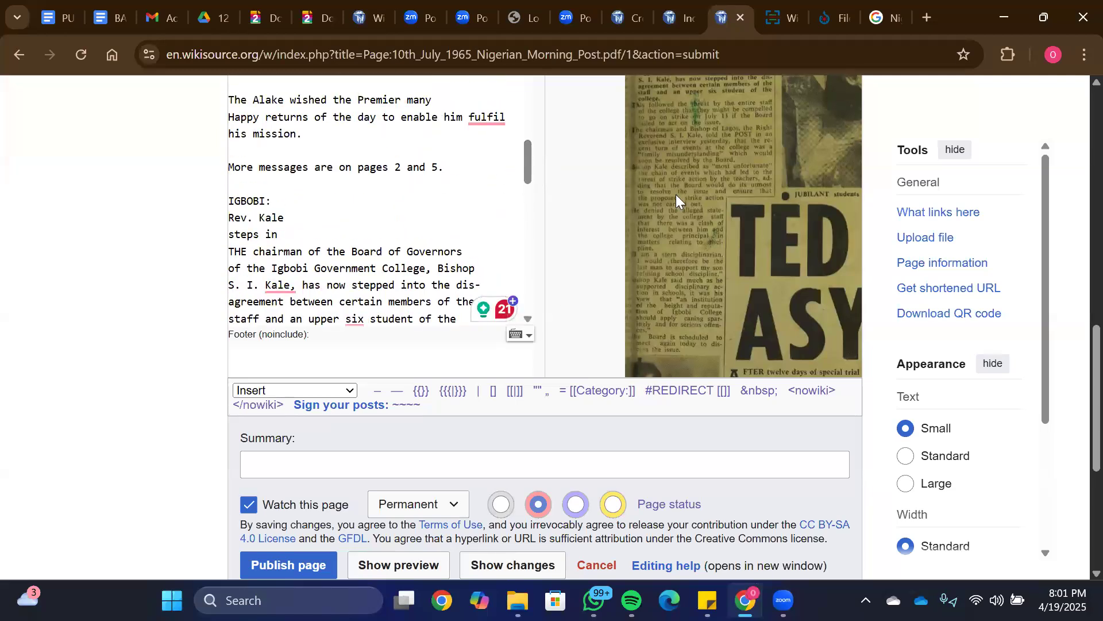
scroll(1076, 278, up, 3)
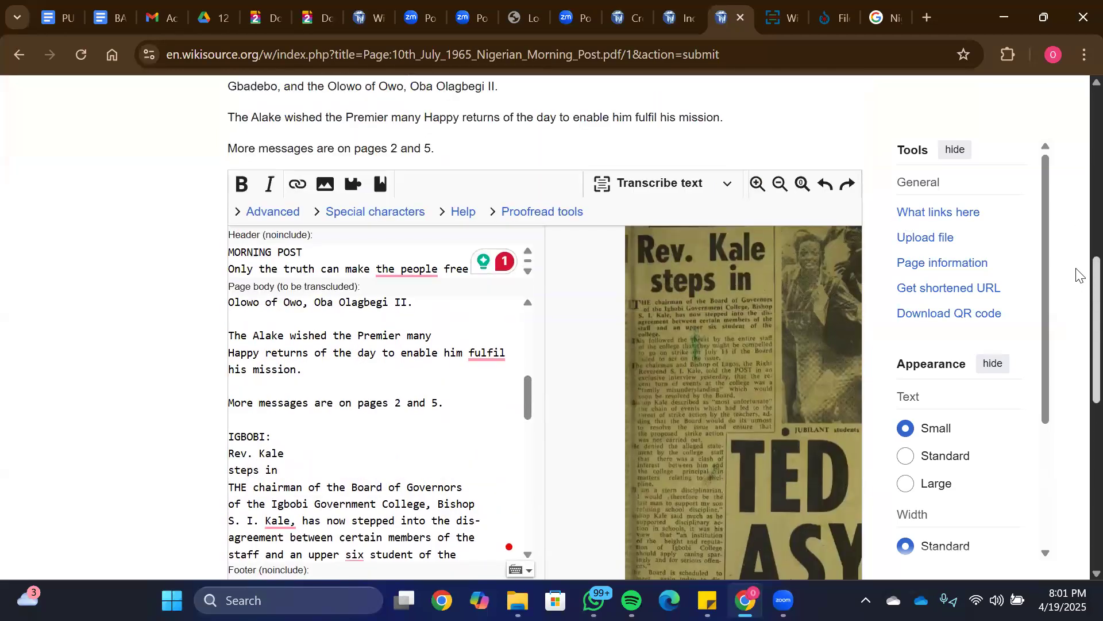
scroll(828, 281, down, 5)
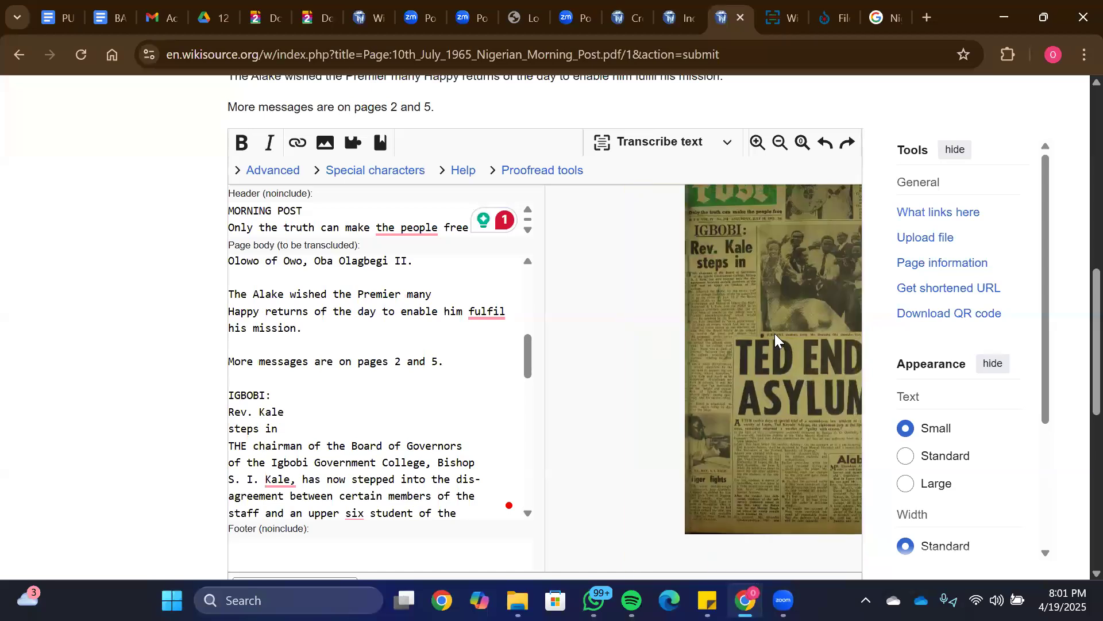
click(229, 412)
key(BackSpace)
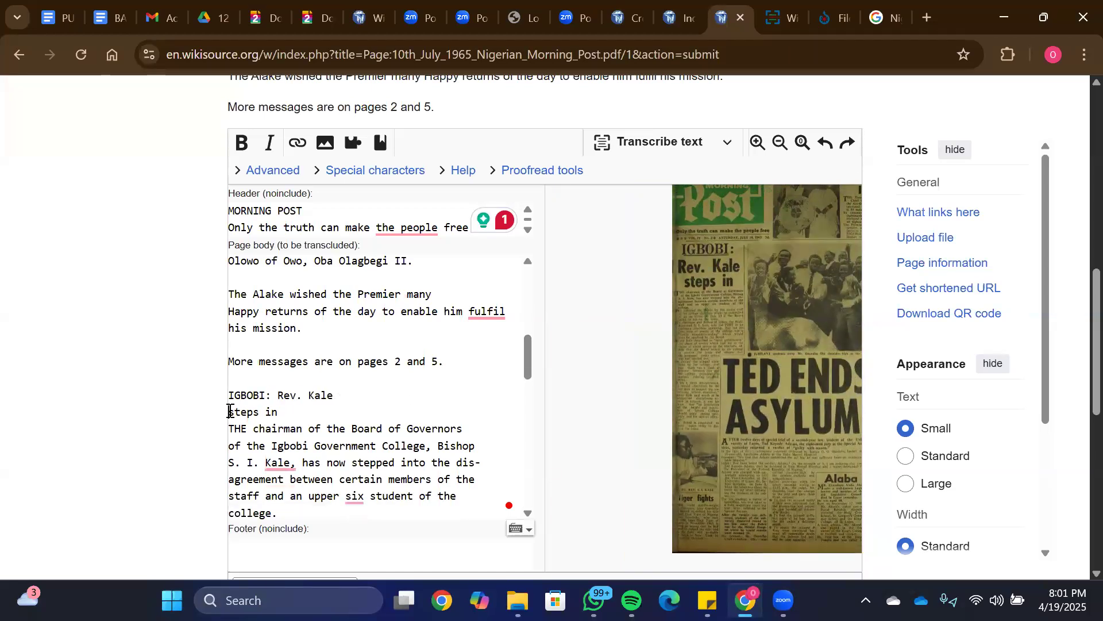
click(229, 412)
key(BackSpace)
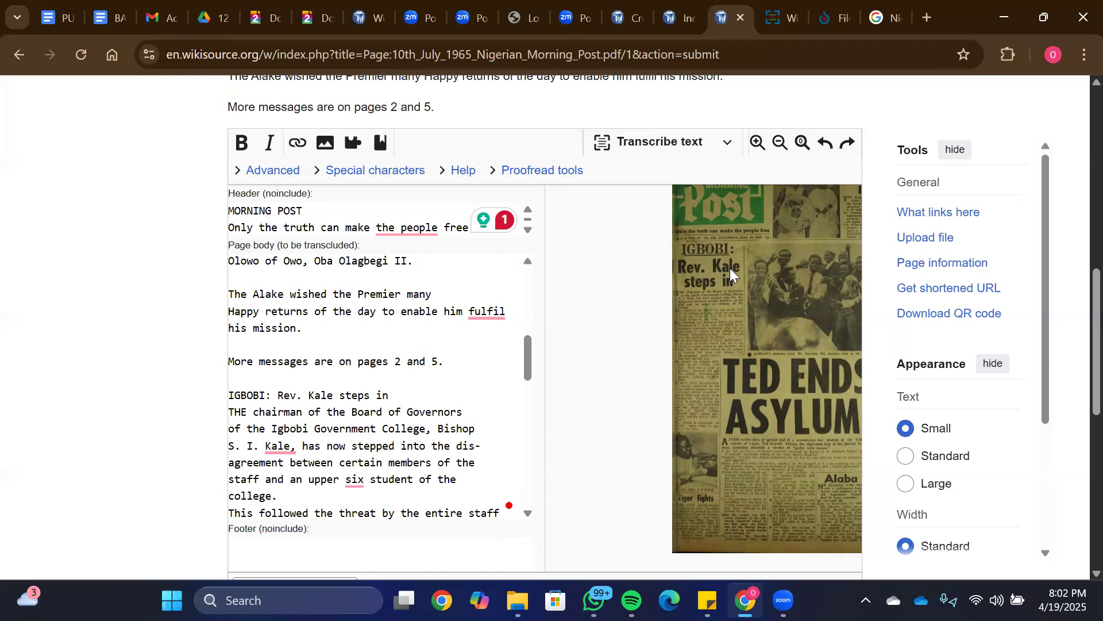
click(394, 395)
key(Return)
Step: Make the article's opening paragraph bold, from "THE chairman of the Board of Governors" through "student of the college."
drag(525, 362, 529, 387)
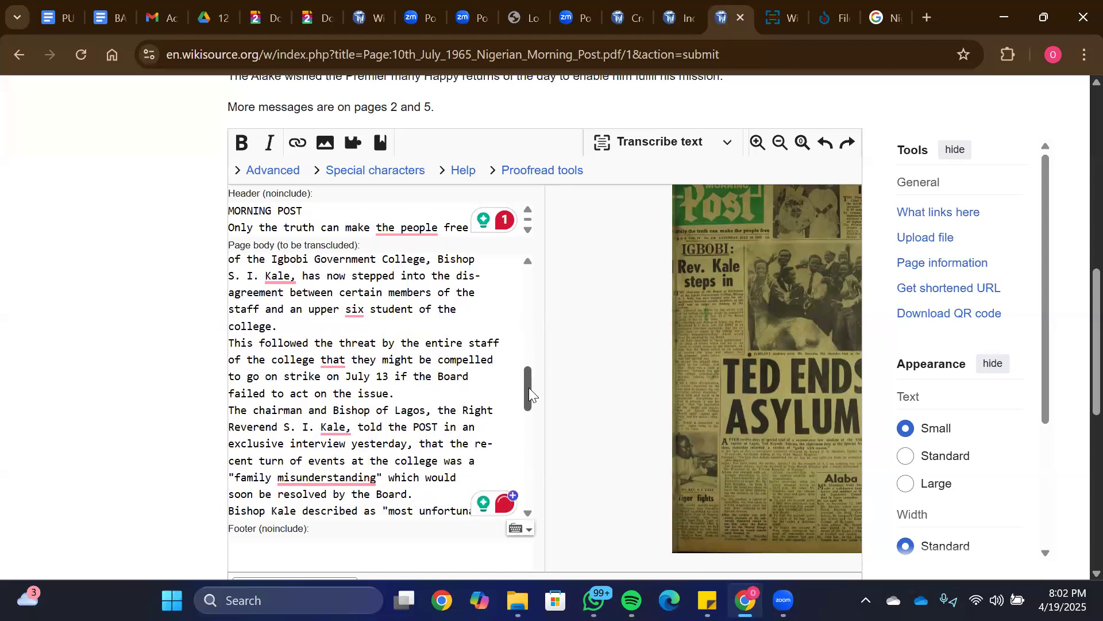
scroll(652, 308, up, 2)
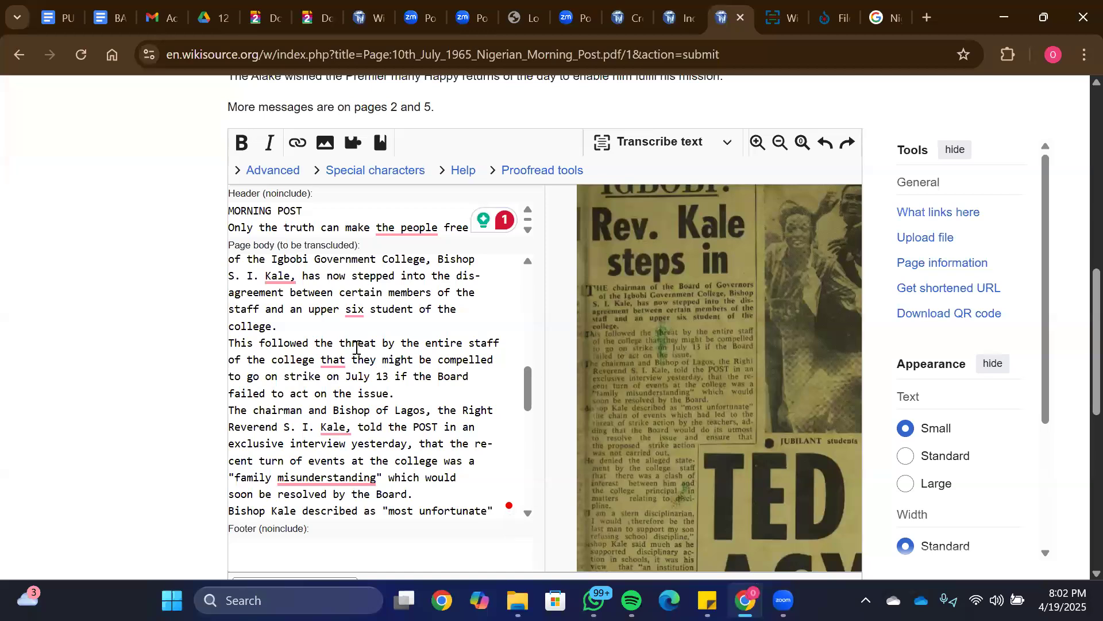
mouse_move(527, 390)
mouse_down()
mouse_move(532, 356)
mouse_move(532, 370)
mouse_up()
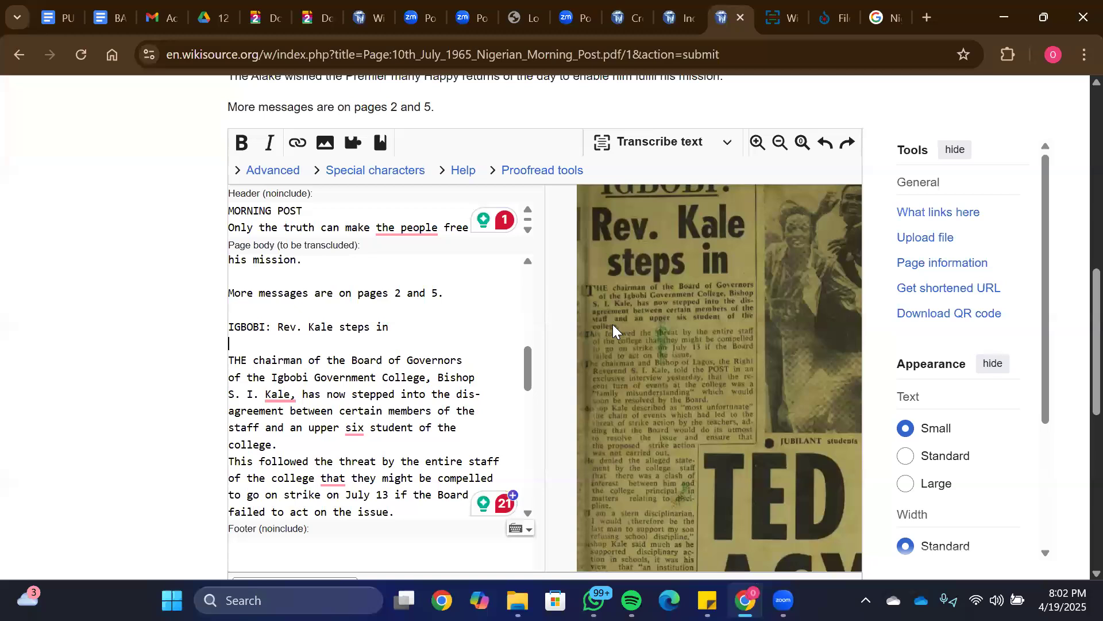
drag(281, 444, 229, 359)
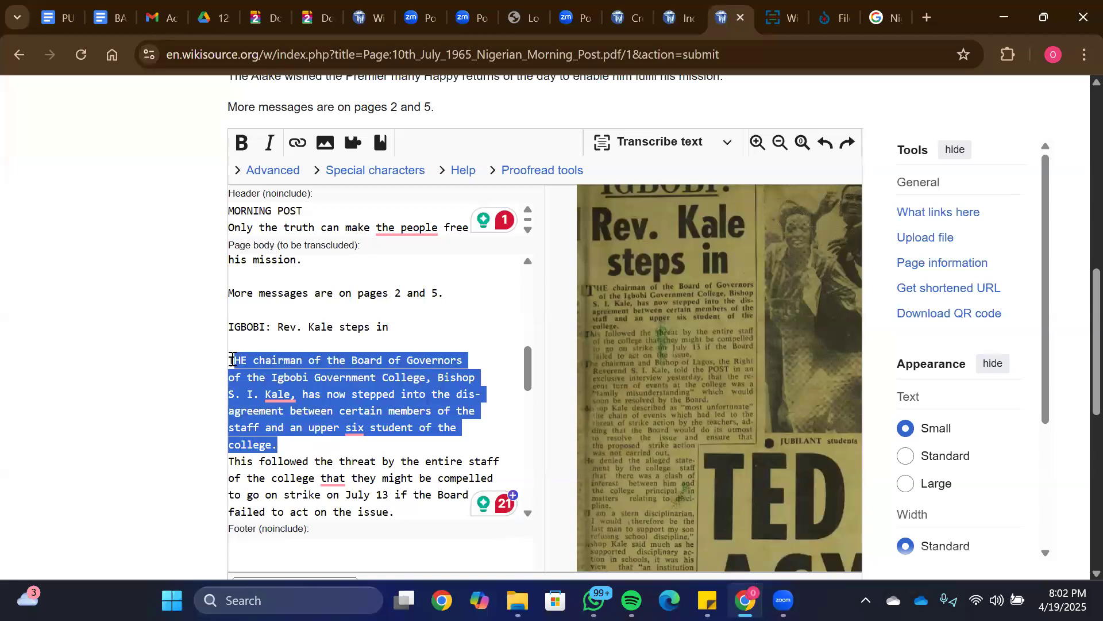
click(249, 148)
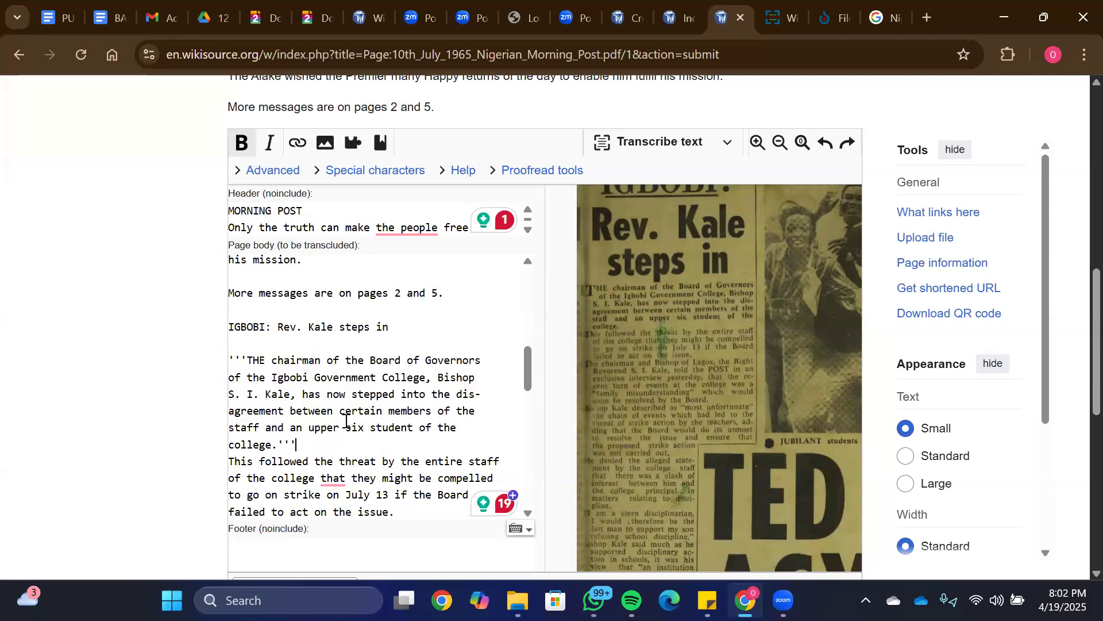
Step: Join the broken lines of the bold opening paragraph, restoring "disagreement" as one word, and add a blank line after the paragraph
click(229, 377)
key(BackSpace)
click(229, 389)
key(BackSpace)
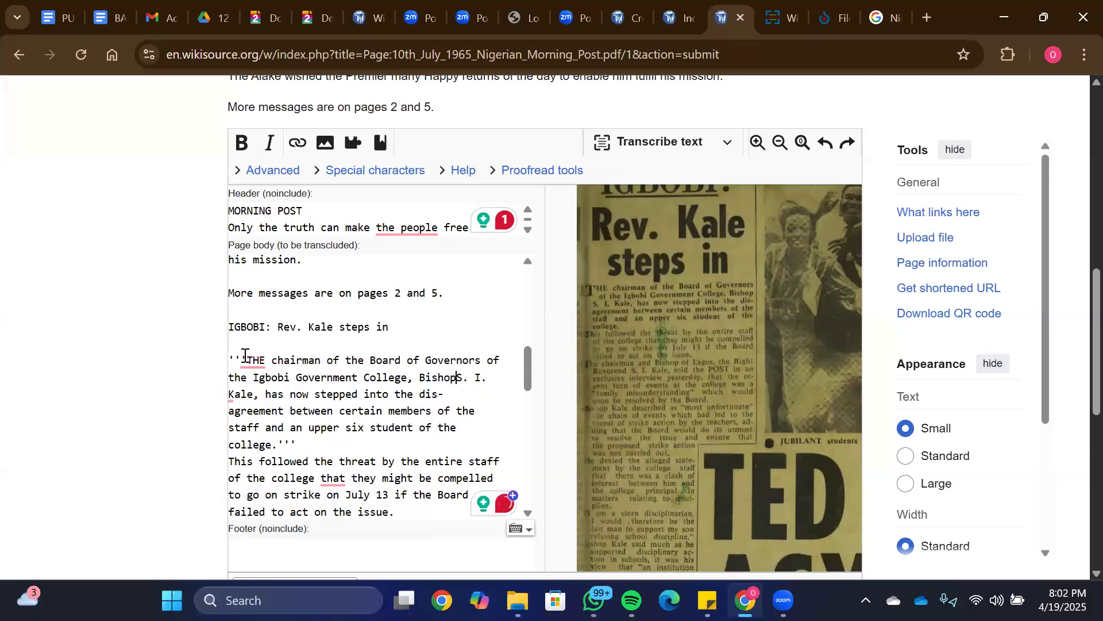
click(233, 412)
key(BackSpace)
key(BackSpace)
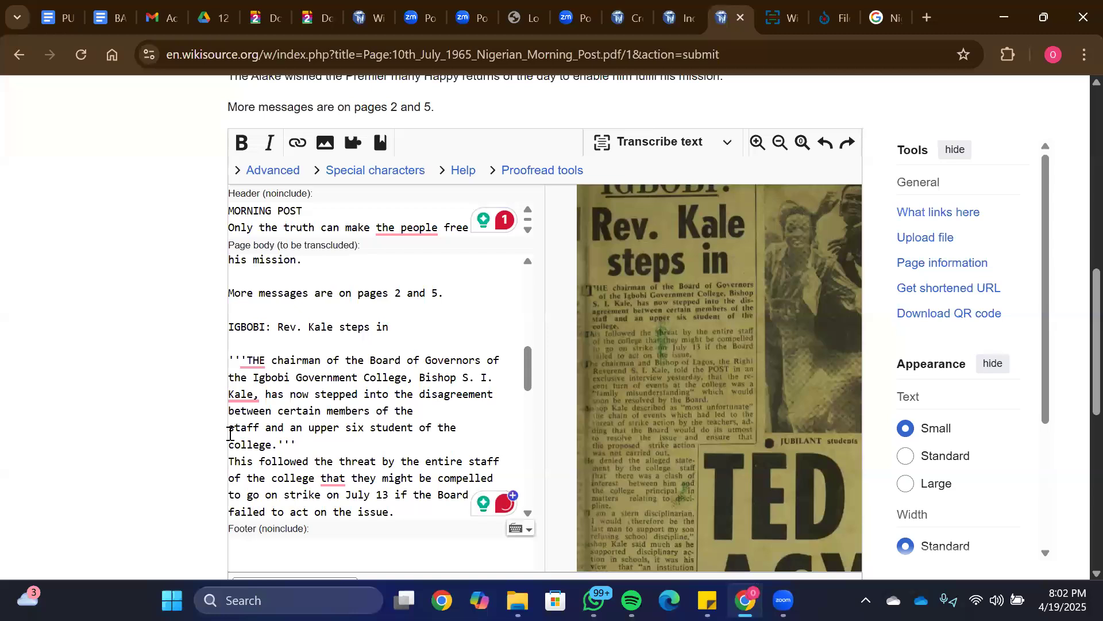
click(230, 428)
key(BackSpace)
click(230, 448)
key(BackSpace)
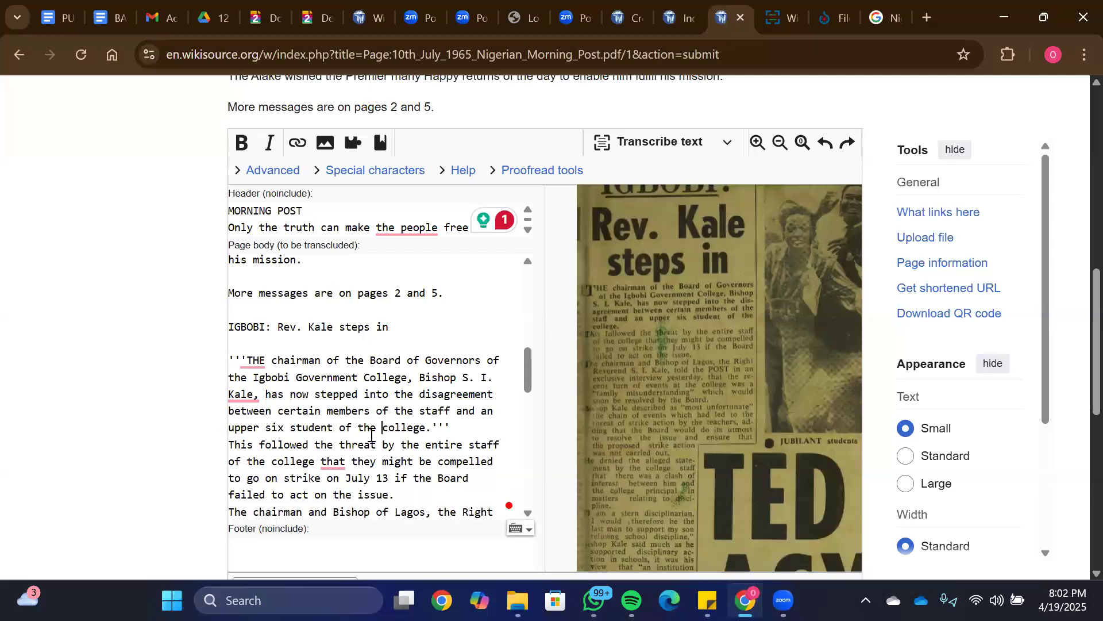
click(453, 429)
key(Return)
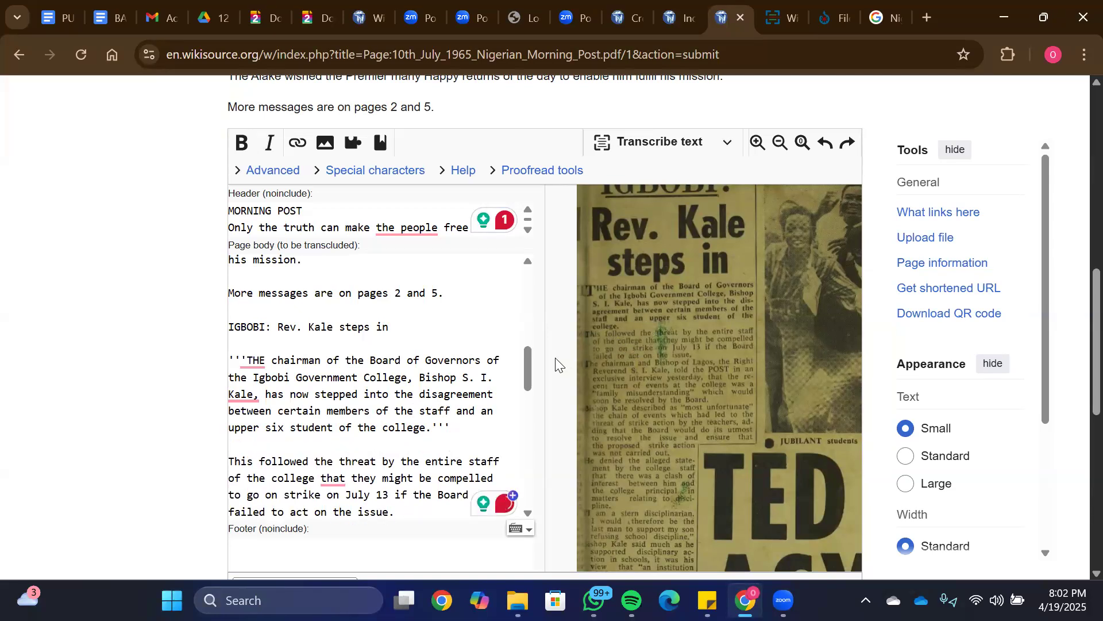
Step: Join the first three lines of the "This followed the threat" paragraph and add a blank line after "failed to act on the issue."
drag(527, 366, 529, 391)
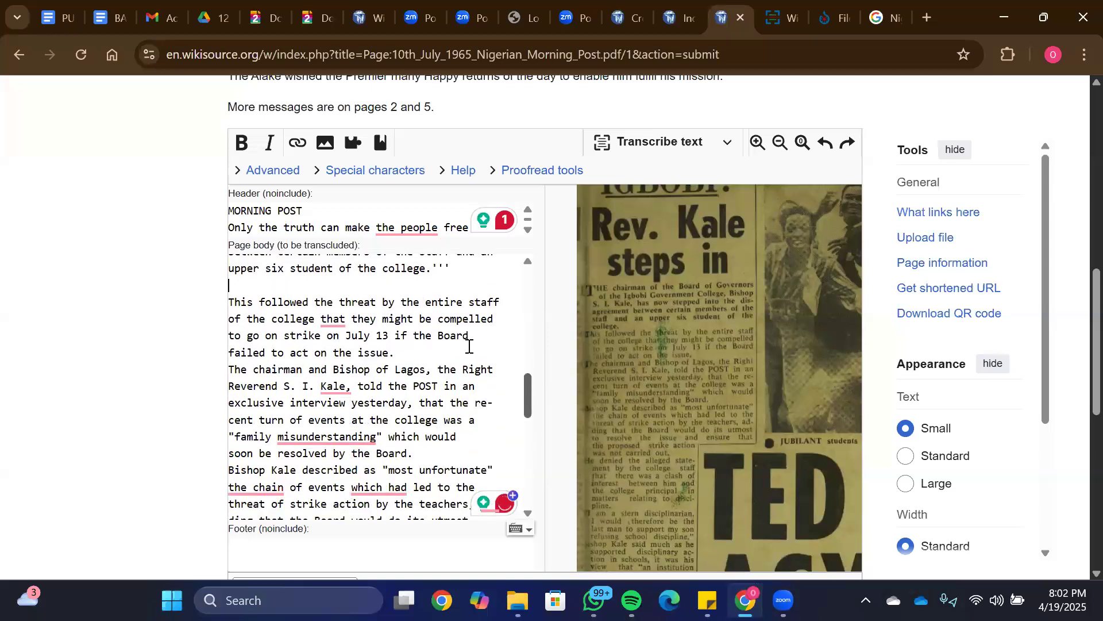
click(230, 323)
key(BackSpace)
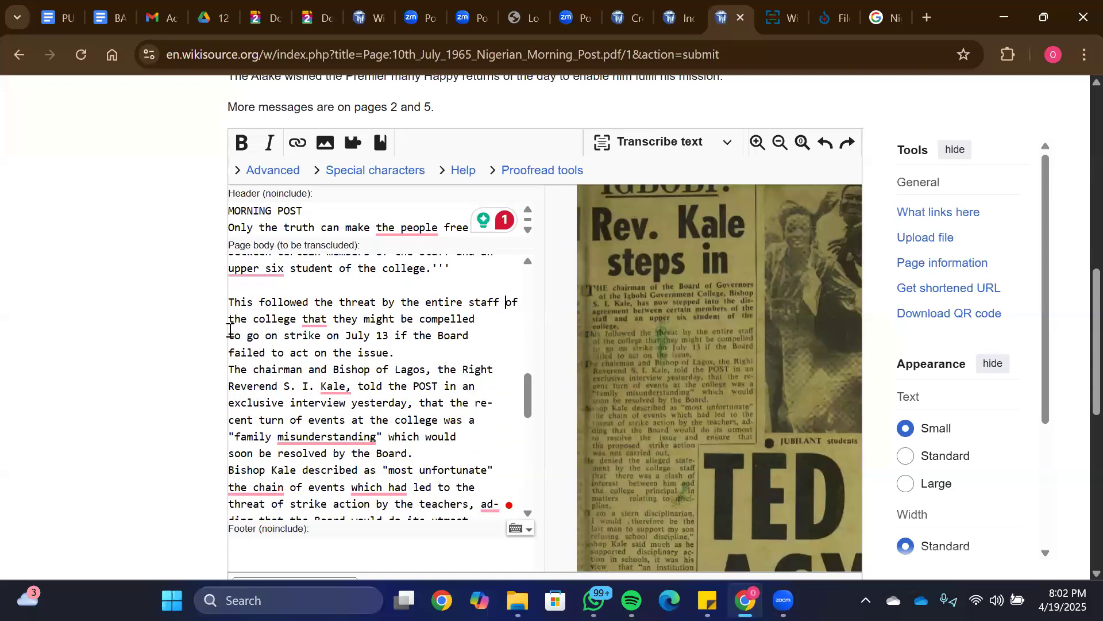
key(Down)
key(BackSpace)
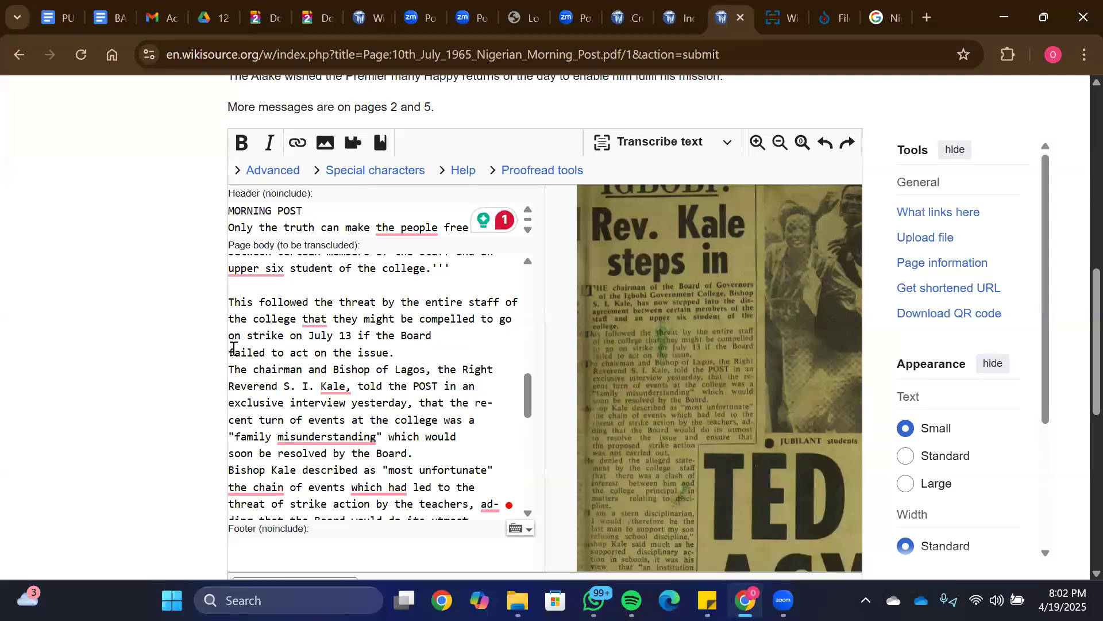
click(403, 352)
key(Return)
drag(531, 389, 531, 403)
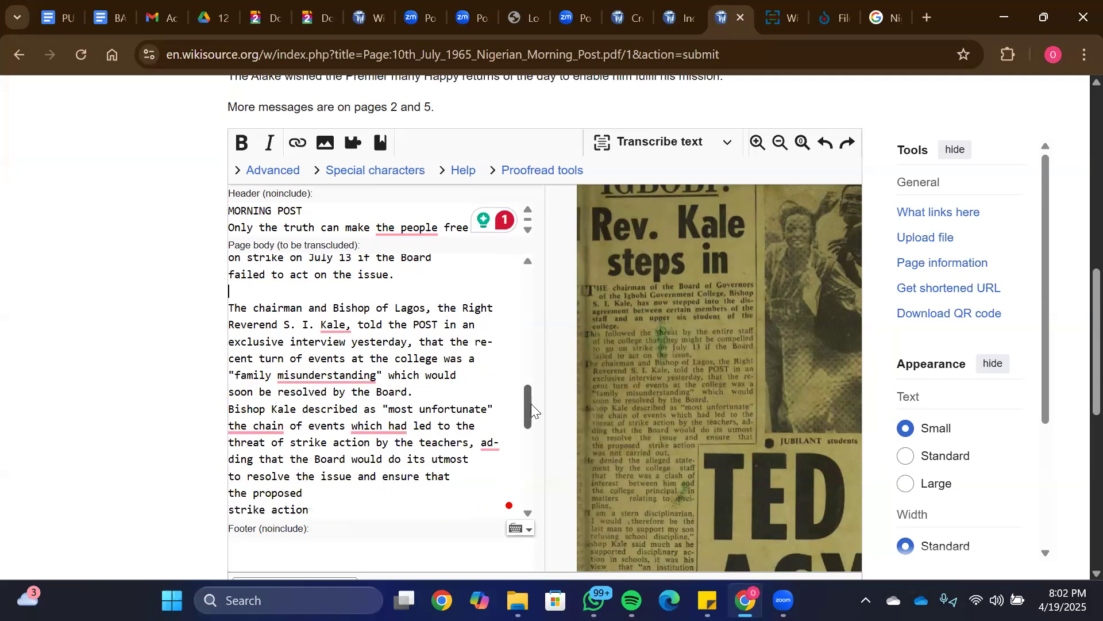
Step: Rejoin the split word "recent" in the "chairman and Bishop of Lagos" paragraph and add a blank line after "soon be resolved by the Board."
click(232, 362)
key(BackSpace)
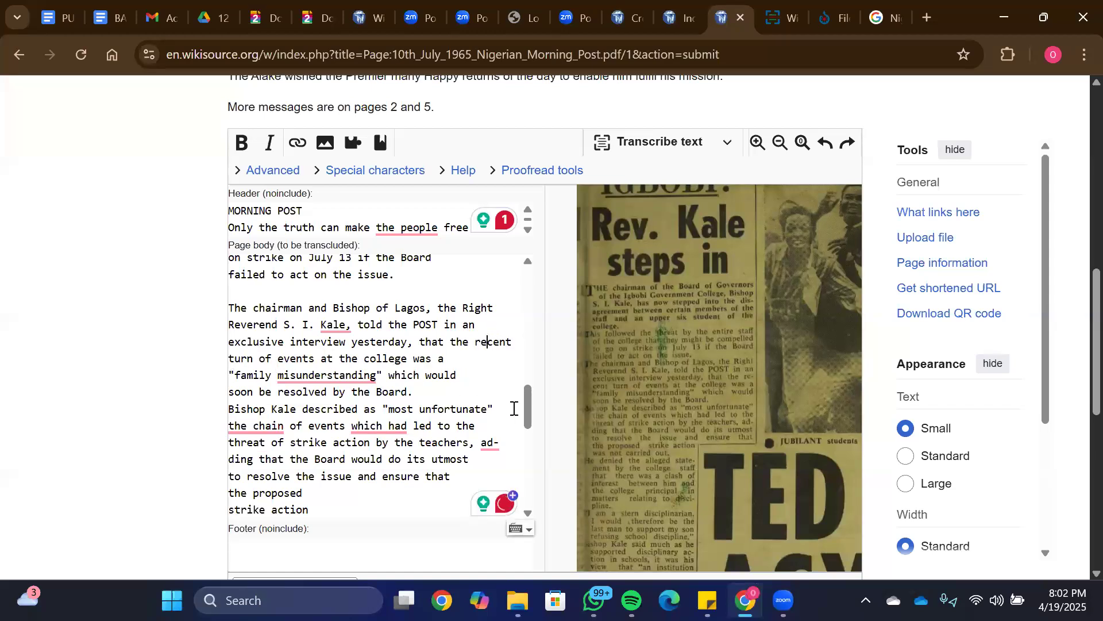
click(443, 388)
key(Return)
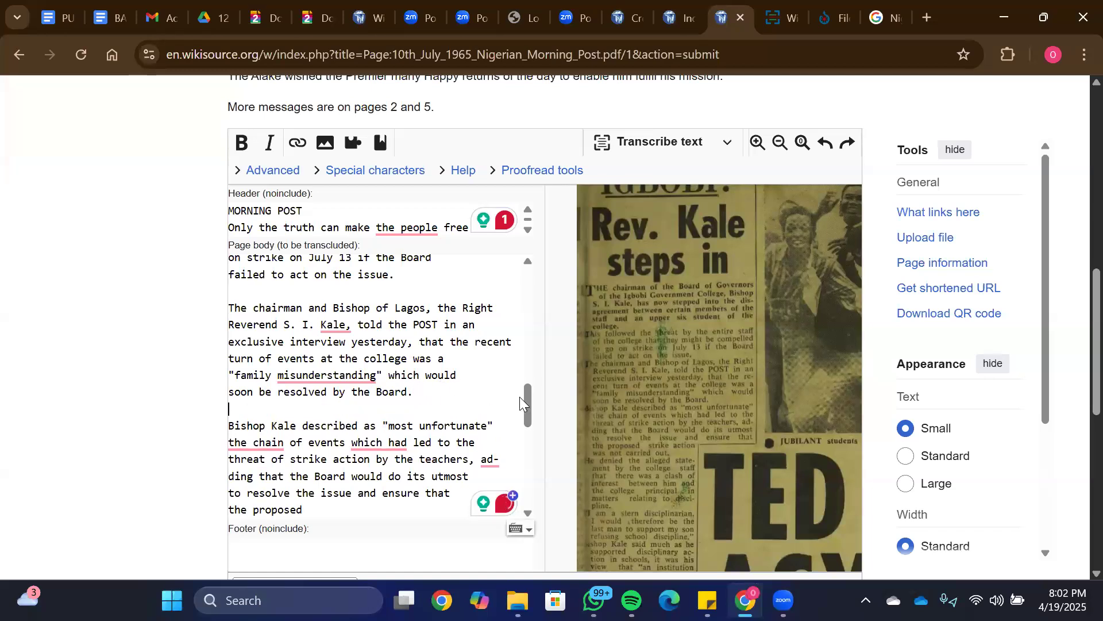
Step: Separate the paragraph ending "was not carried out." from the "He denied the alleged" paragraph with a blank line
key(ctrl+shift+End)
key(Left)
key(ctrl+v)
scroll(528, 425, up, 2)
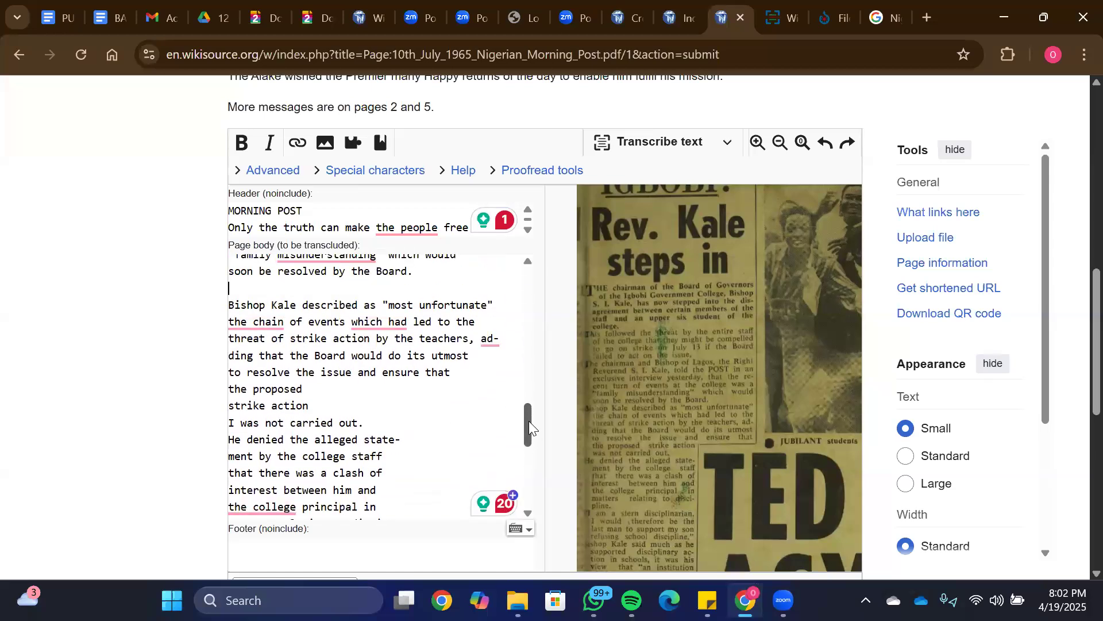
scroll(639, 380, down, 1)
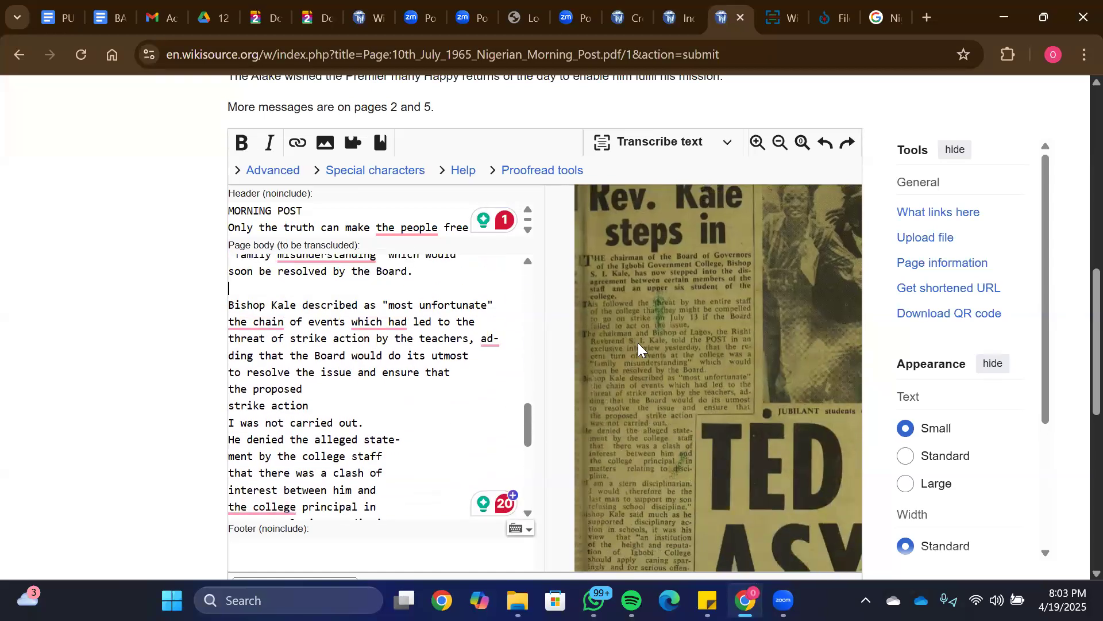
scroll(638, 342, down, 2)
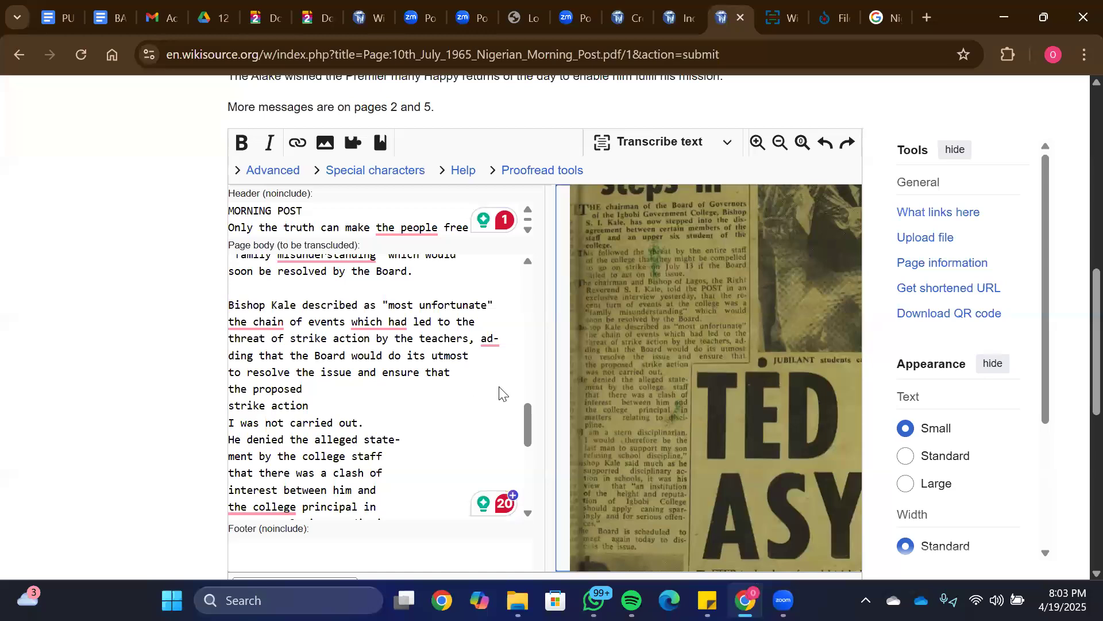
drag(525, 413, 531, 420)
click(389, 377)
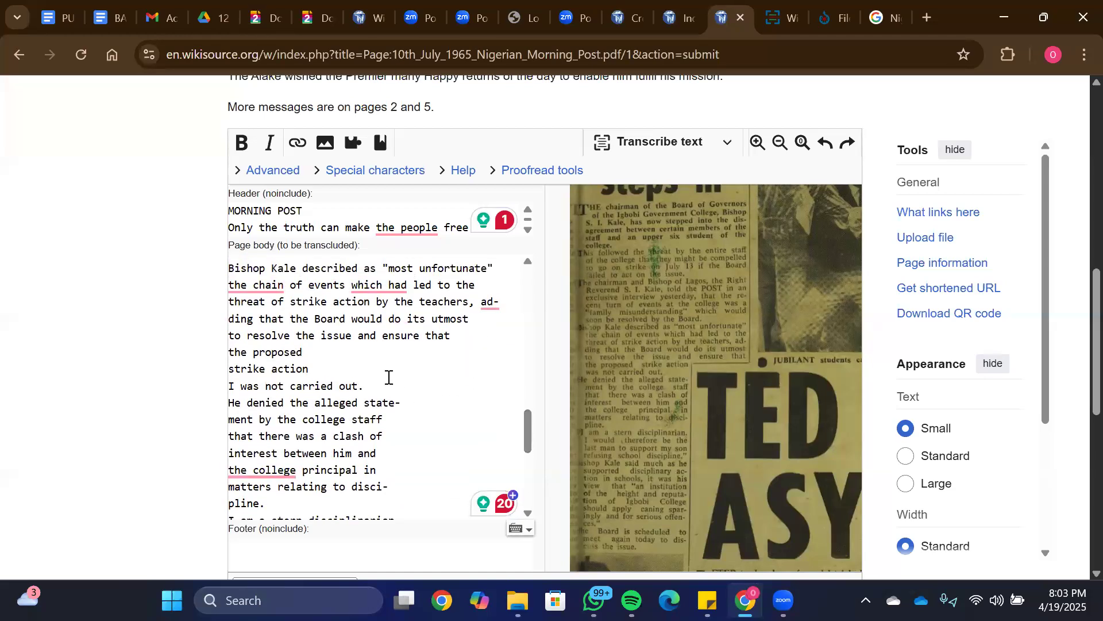
key(Return)
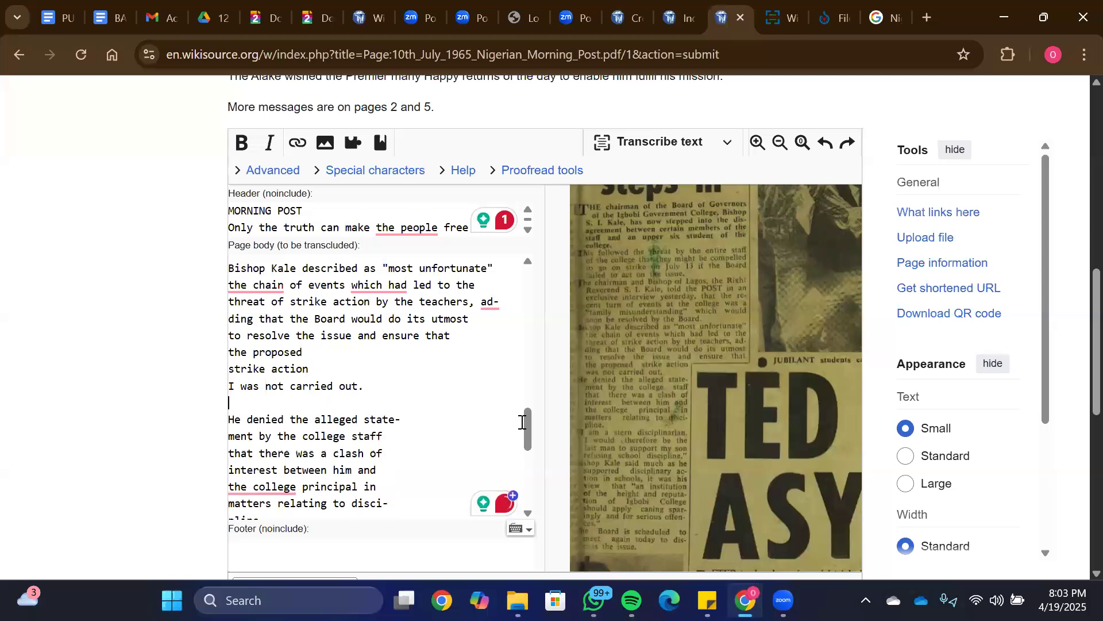
Step: Rejoin "statement" and "discipline" in the "He denied the alleged" paragraph and add a blank line after that paragraph
drag(524, 422, 531, 438)
scroll(531, 438, down, 1)
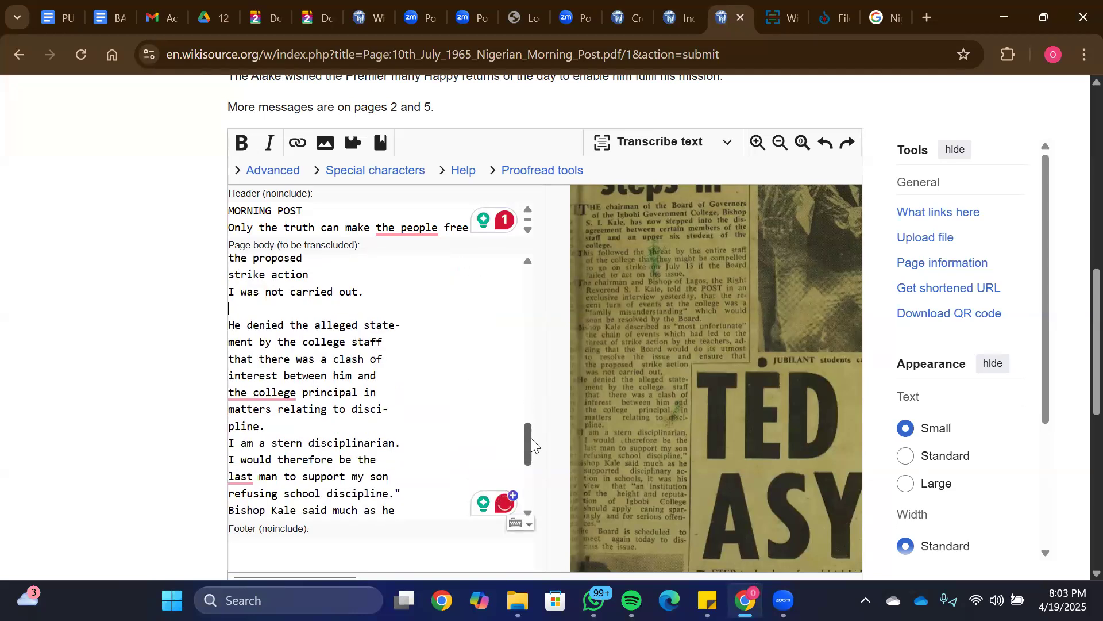
scroll(531, 438, down, 1)
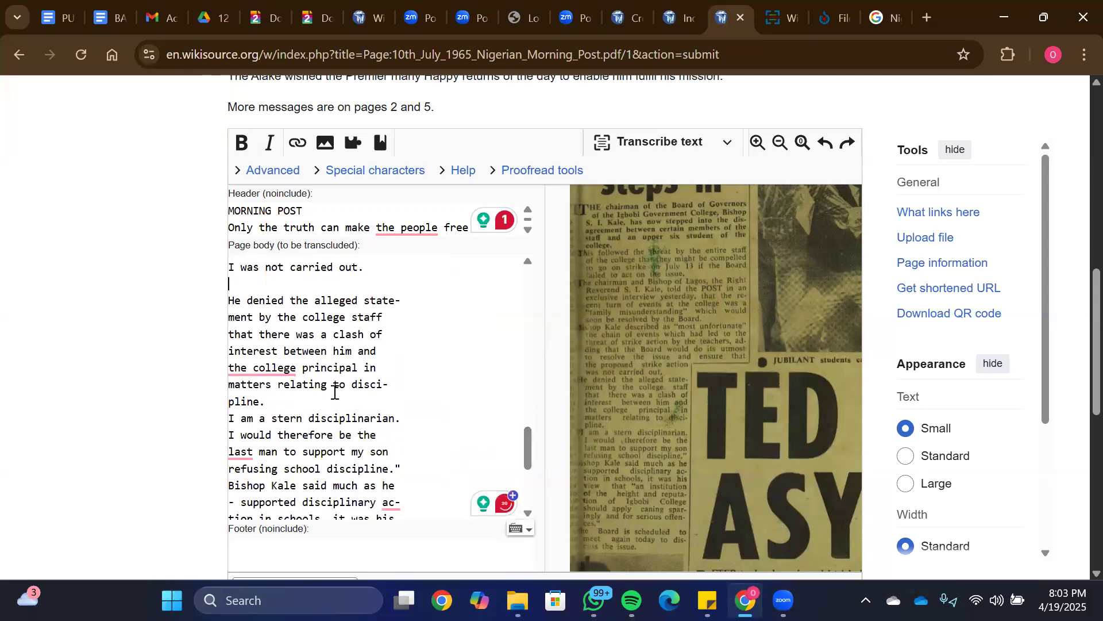
key(Return)
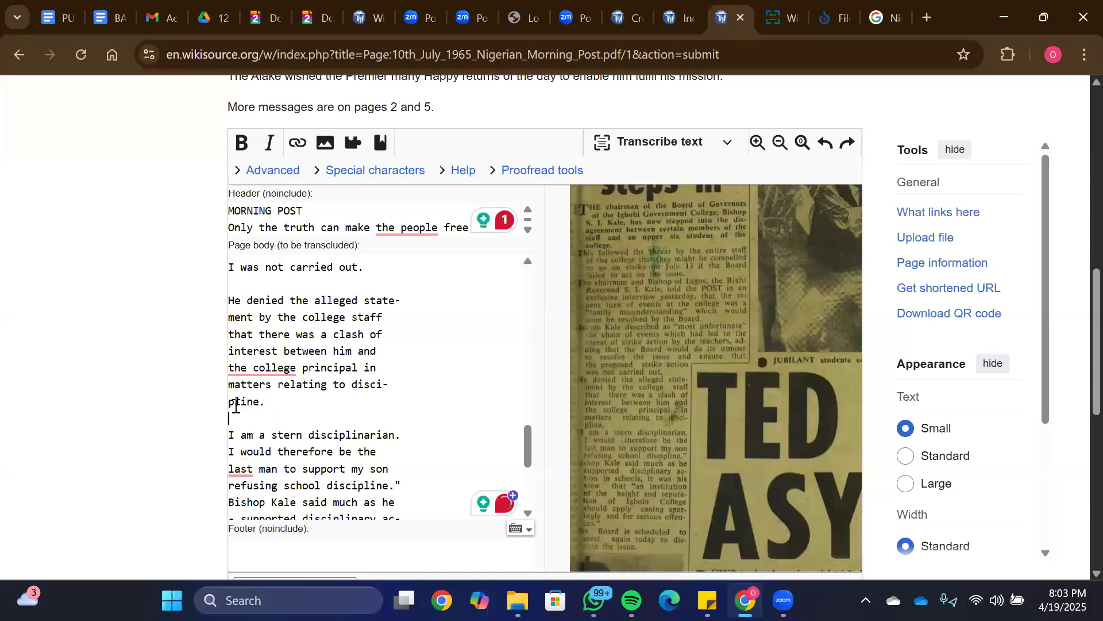
click(231, 403)
key(BackSpace)
key(BackSpace)
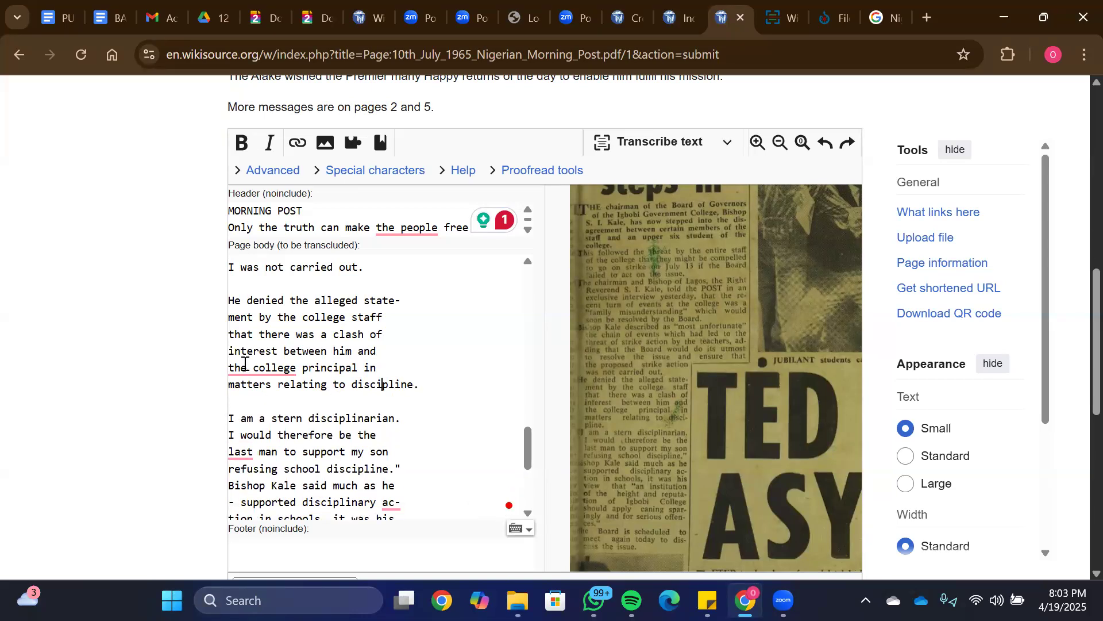
click(230, 324)
key(BackSpace)
key(BackSpace)
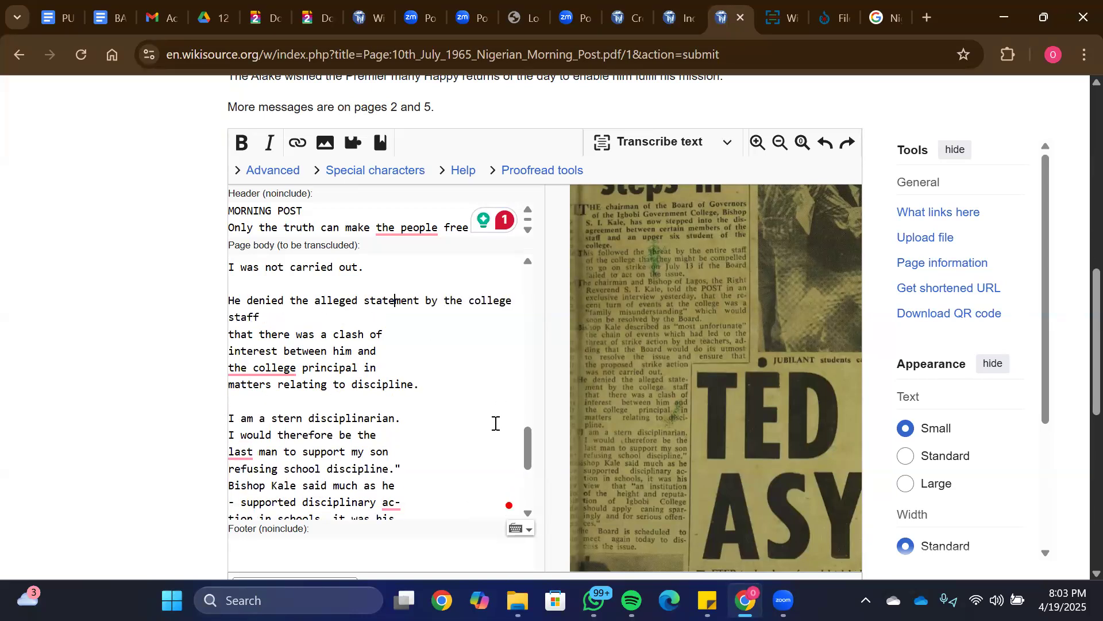
Step: Rejoin "action" in the "Bishop Kale said much" passage and join the broken lines into "it was his view of the"
scroll(527, 446, down, 2)
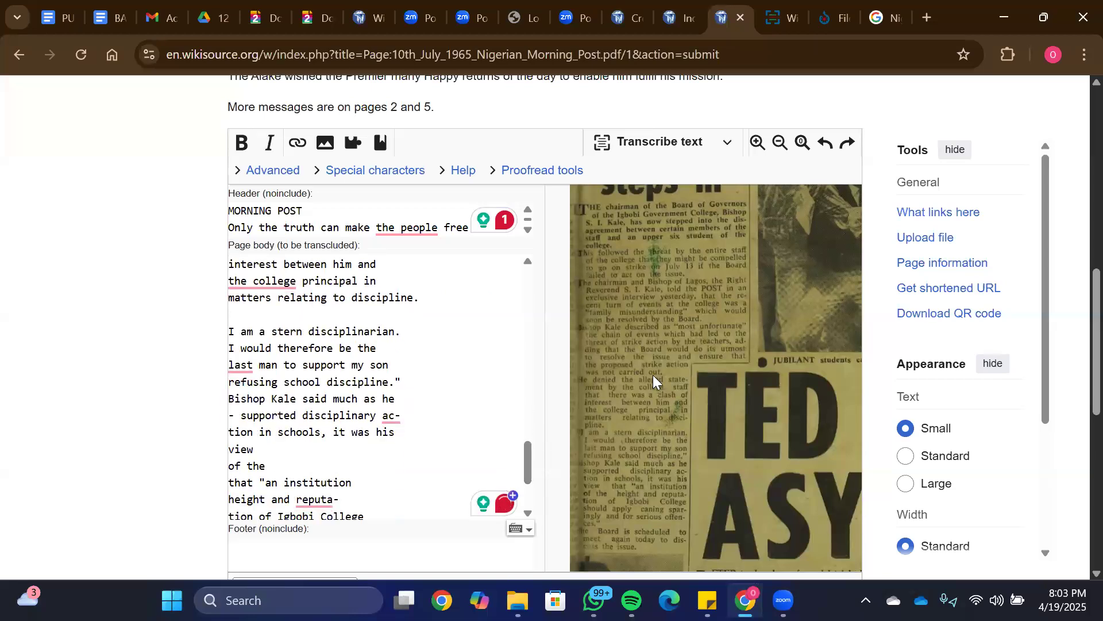
scroll(650, 357, down, 2)
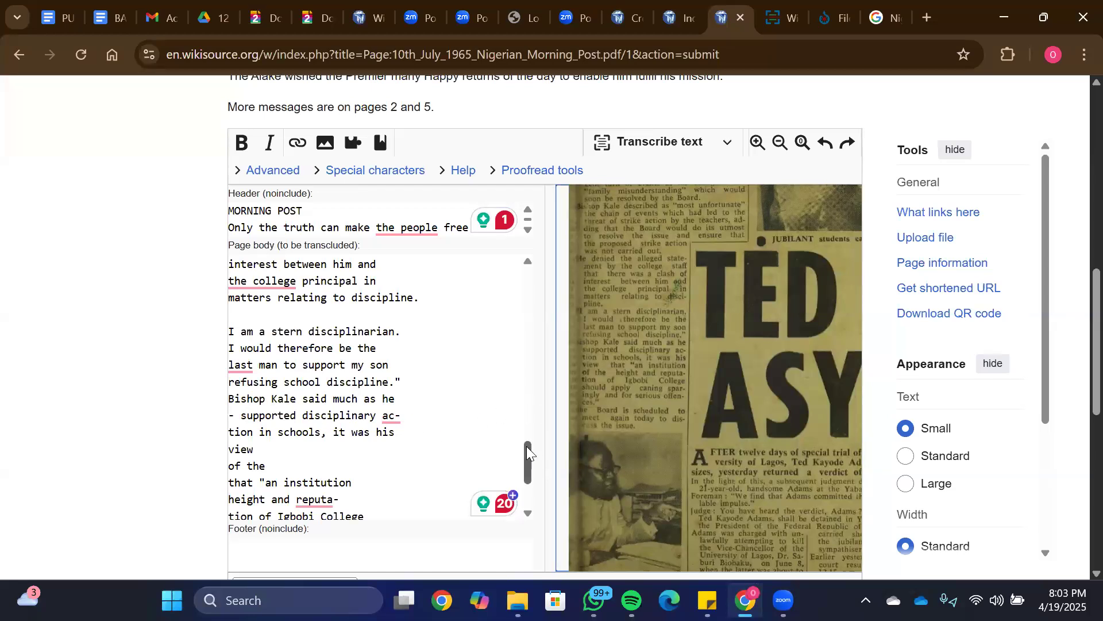
scroll(526, 446, down, 2)
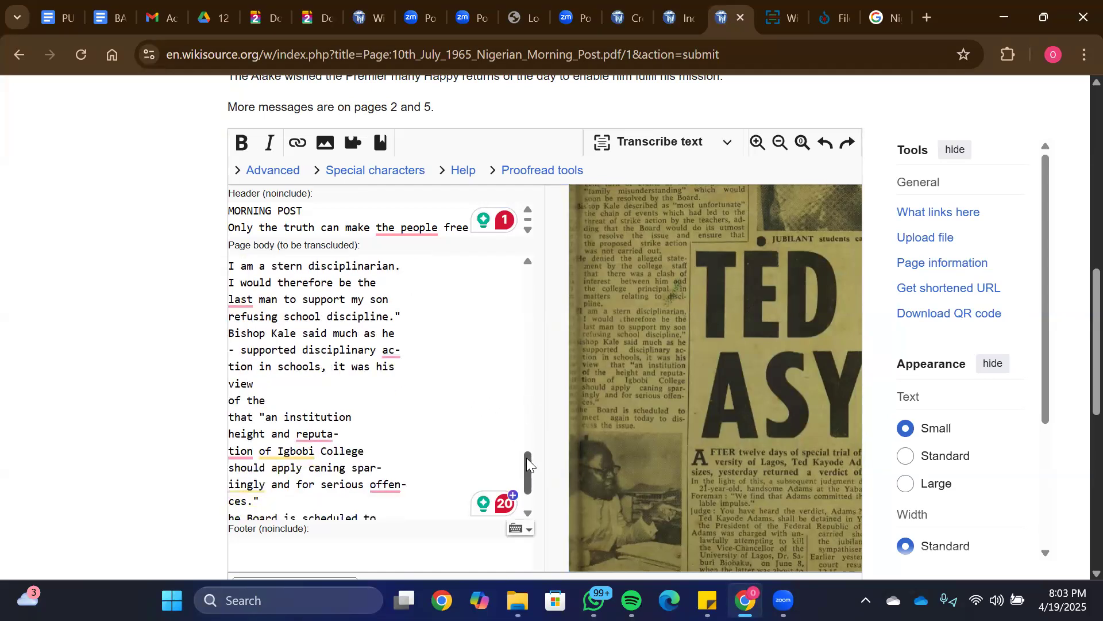
key(BackSpace)
key(BackSpace)
click(237, 357)
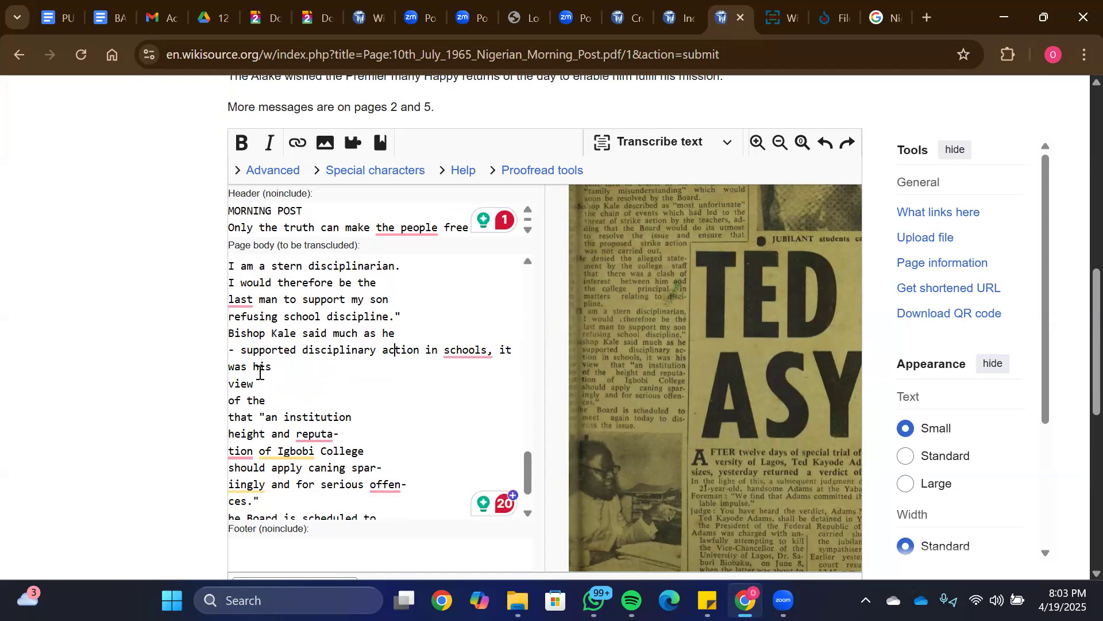
click(230, 389)
key(BackSpace)
click(230, 383)
key(BackSpace)
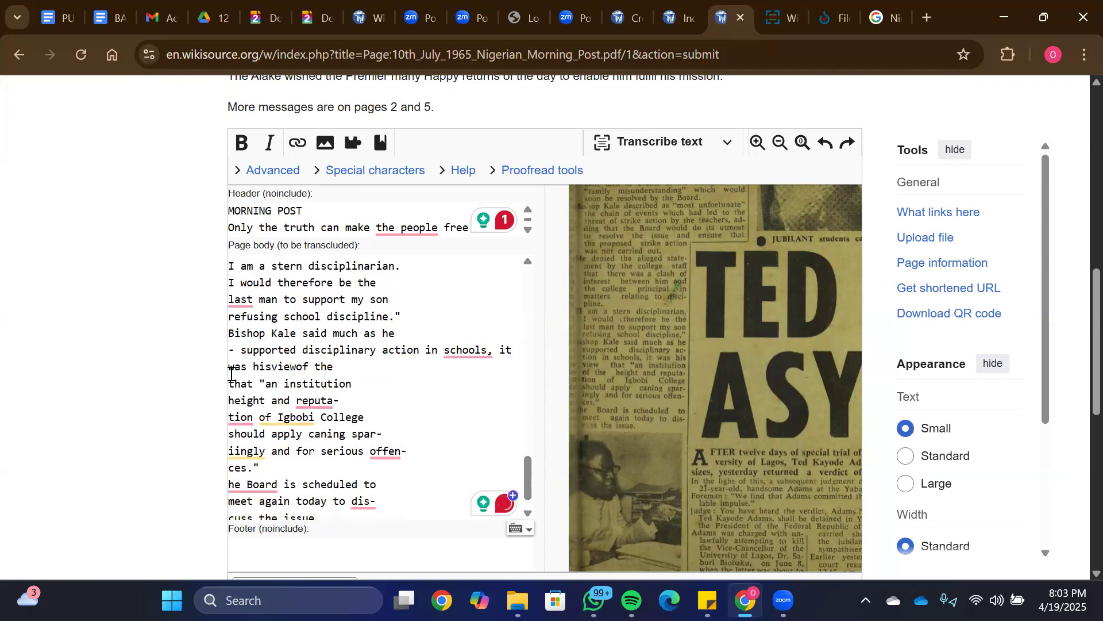
click(276, 372)
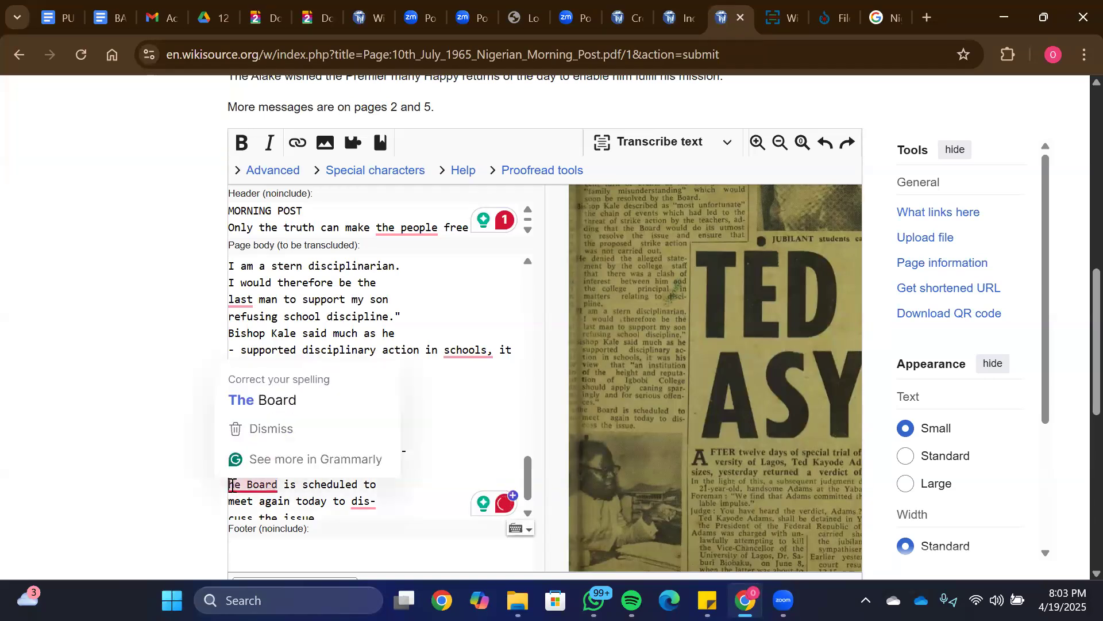
Step: Correct "he Board" to "The Board" in the article's last paragraph and add a blank line before it
click(248, 400)
key(Return)
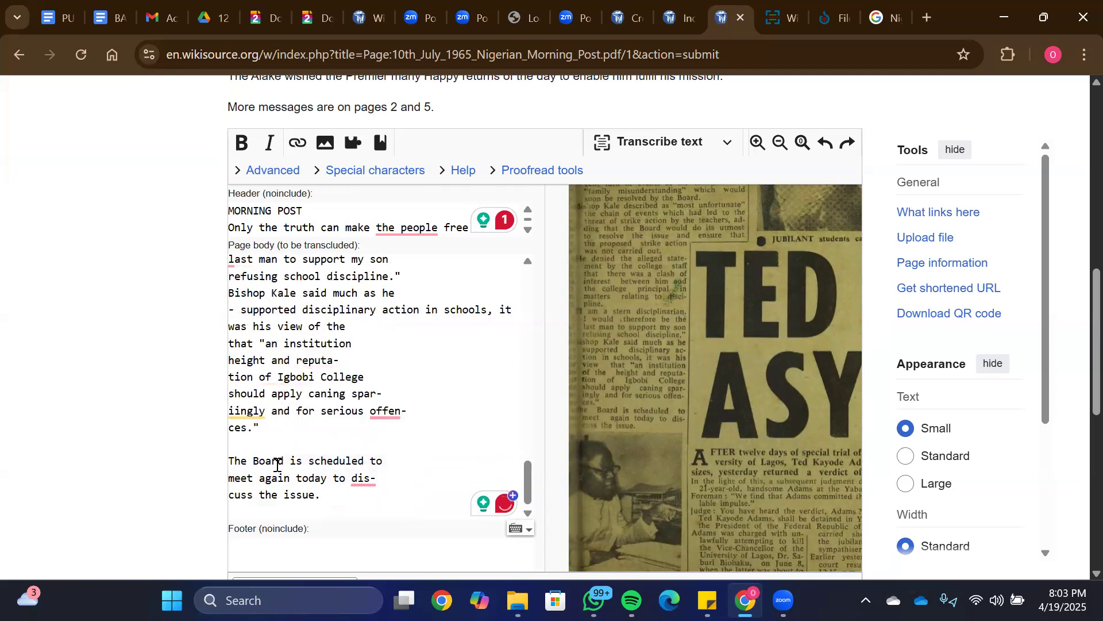
Step: Rejoin the words "offences", "reputation" and "discuss" that are split by hyphens across lines in the article's closing paragraphs
click(230, 426)
key(BackSpace)
key(BackSpace)
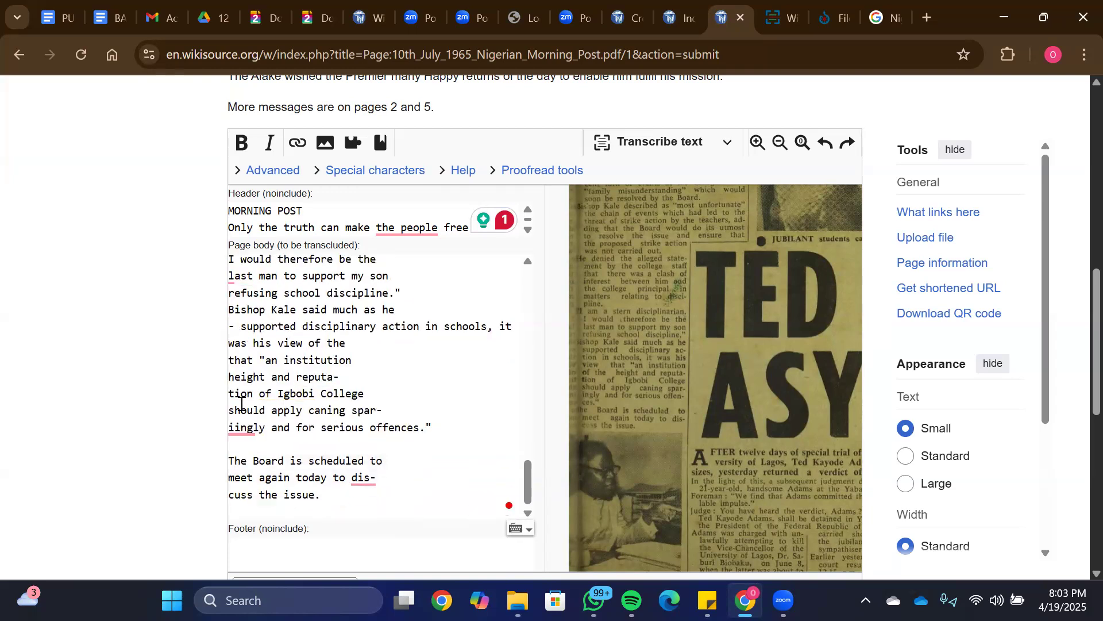
click(229, 396)
key(BackSpace)
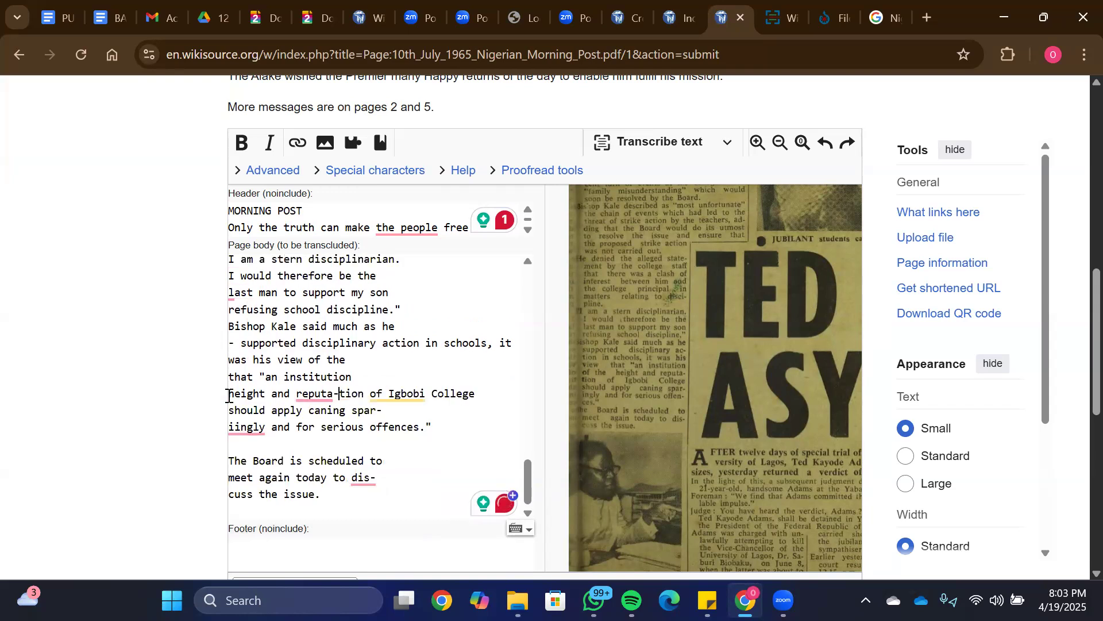
key(BackSpace)
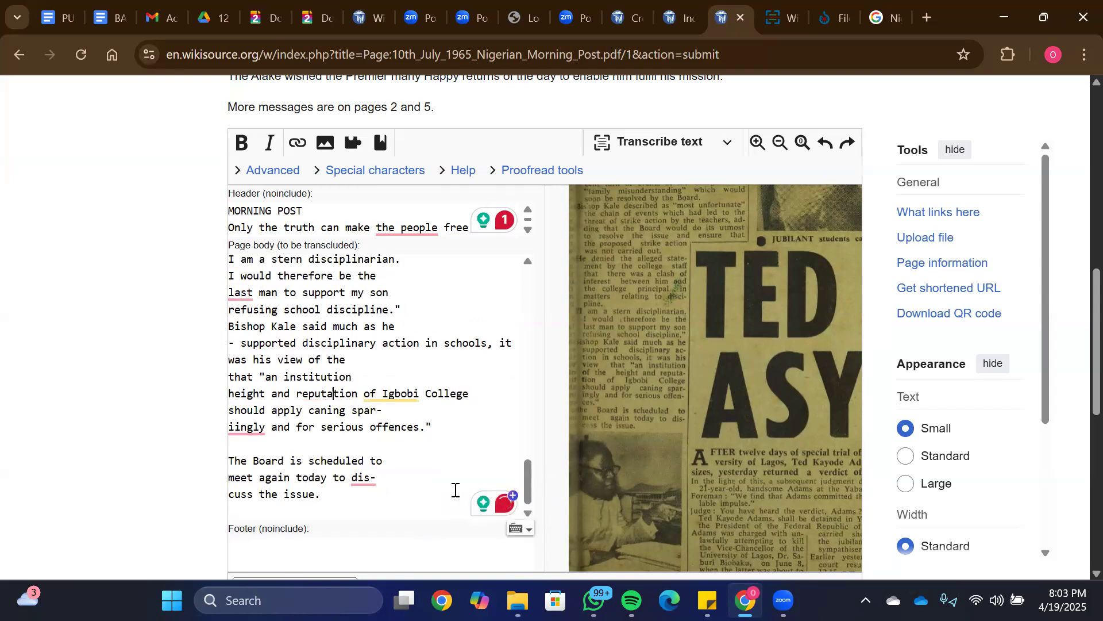
click(230, 494)
key(BackSpace)
key(BackSpace)
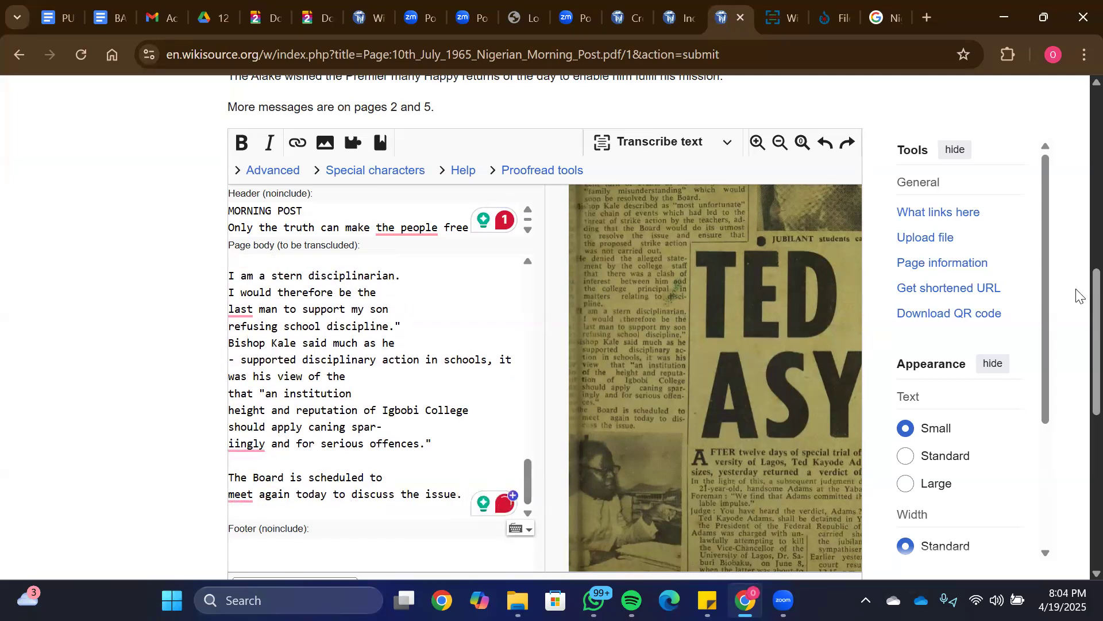
Step: Preview the page and read through the rendered Akintola and IGBOBI articles, checking paragraphs and leftover hyphenation
scroll(1077, 296, down, 5)
click(399, 420)
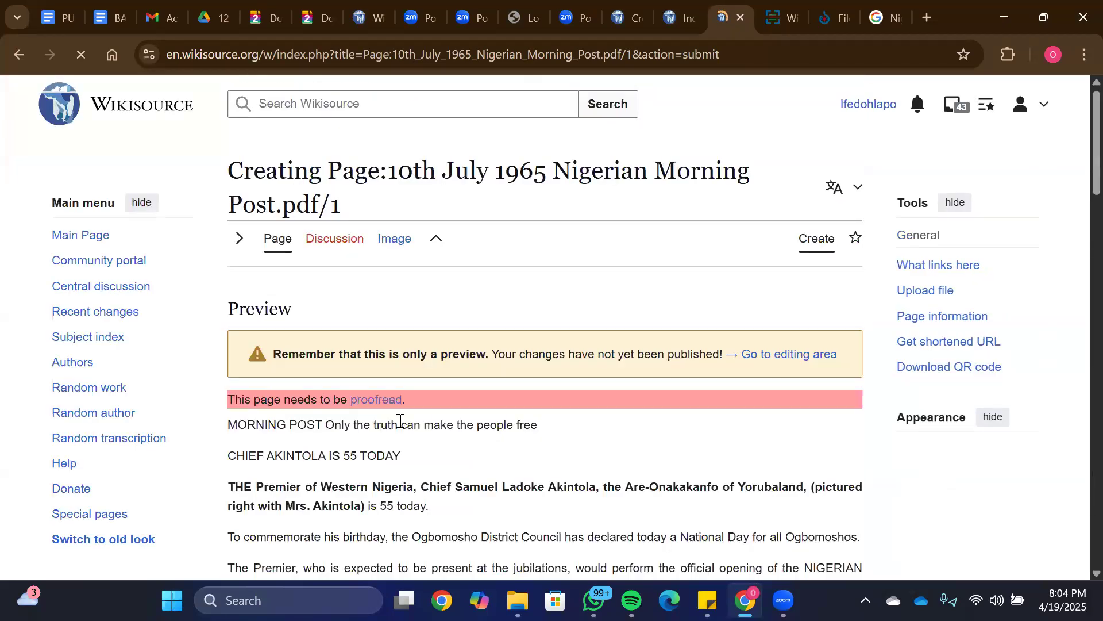
scroll(1078, 204, down, 2)
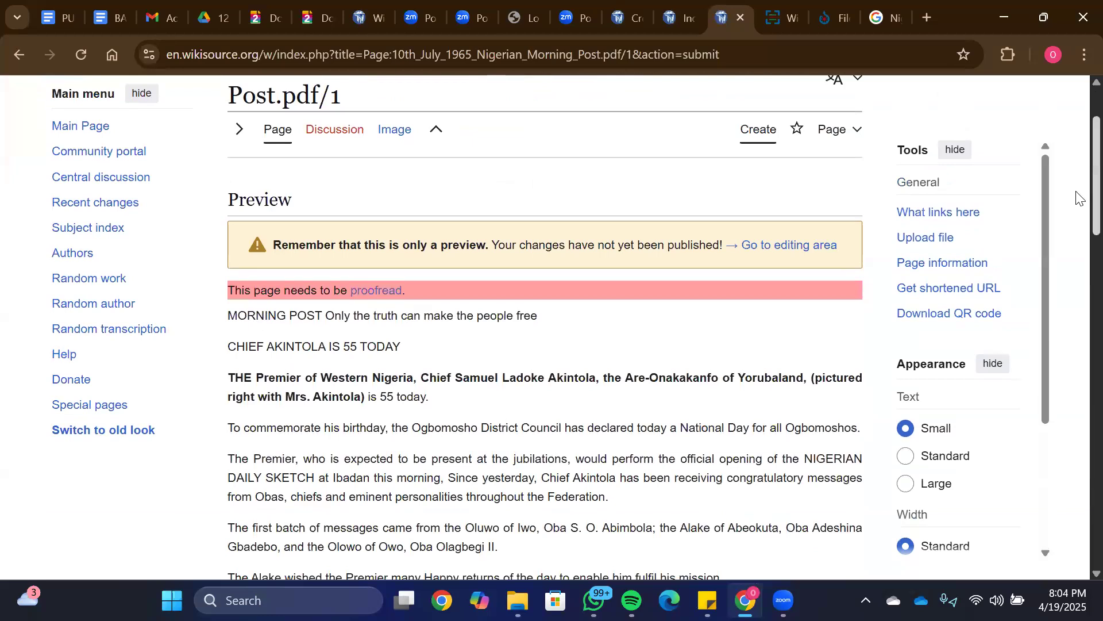
scroll(1077, 207, down, 2)
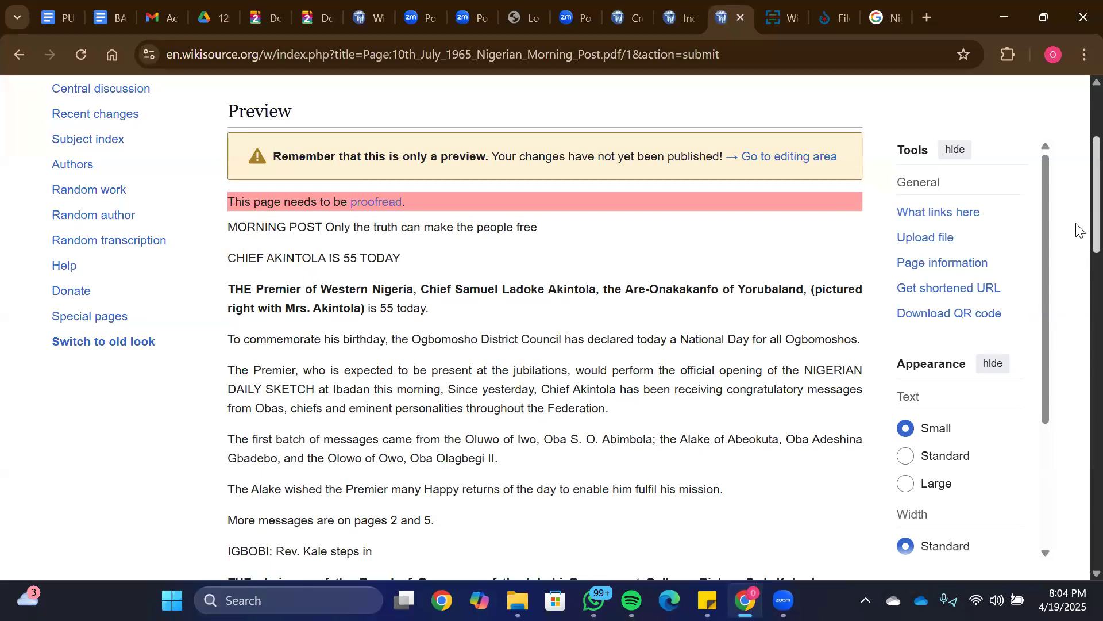
scroll(1076, 247, down, 3)
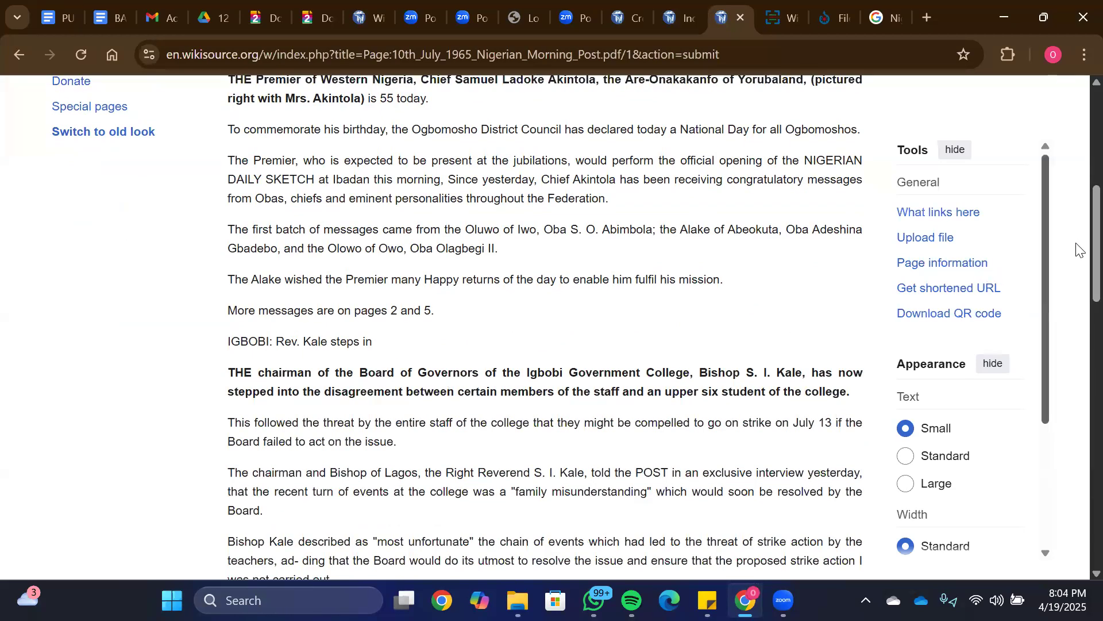
scroll(1078, 321, down, 2)
scroll(1078, 320, down, 5)
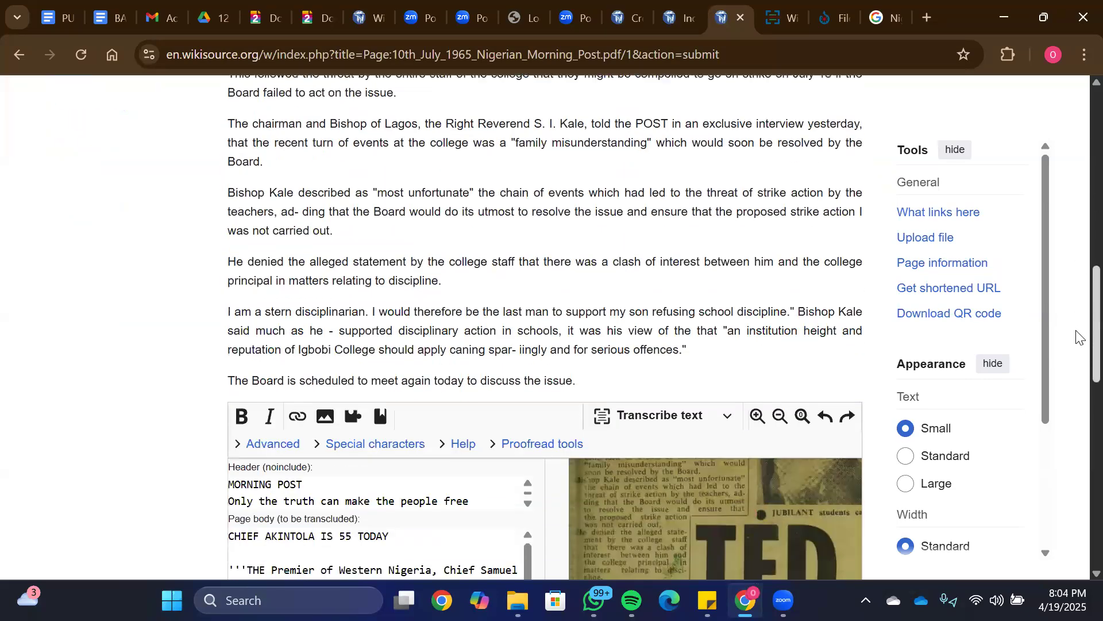
scroll(1078, 321, down, 3)
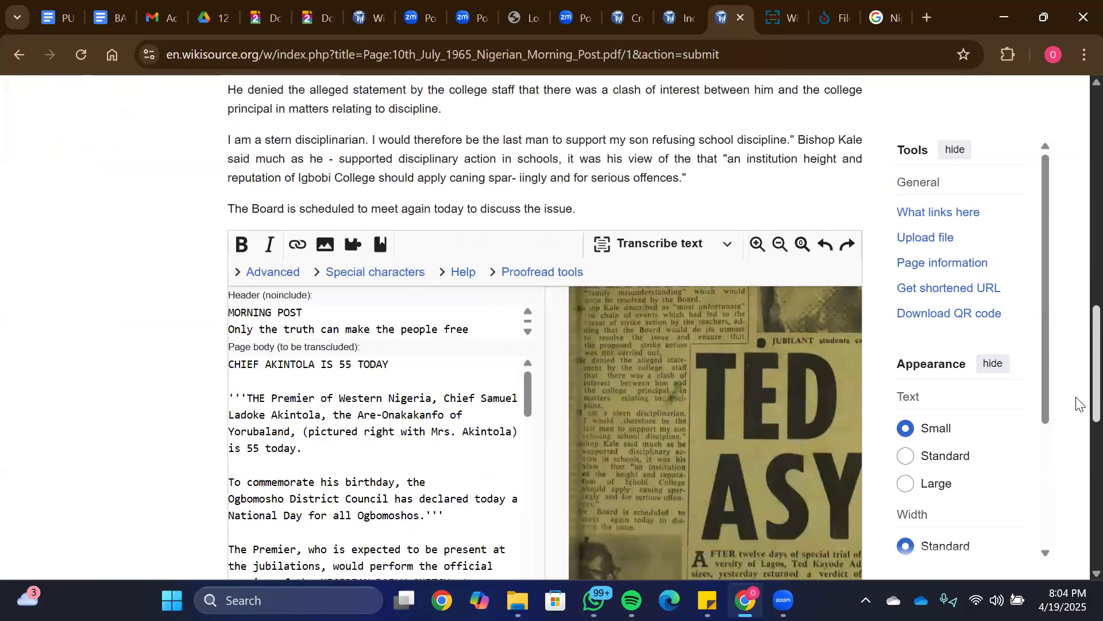
Step: Zoom the scan out to view the whole newspaper front page beside the transcription
scroll(701, 363, down, 1)
scroll(701, 363, down, 2)
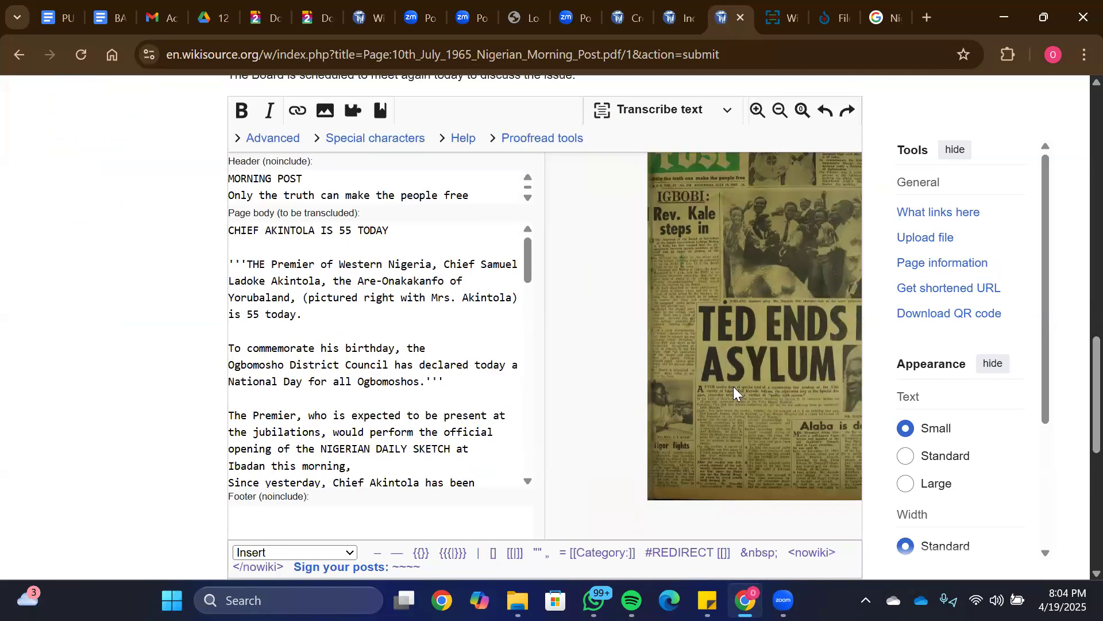
scroll(734, 386, down, 2)
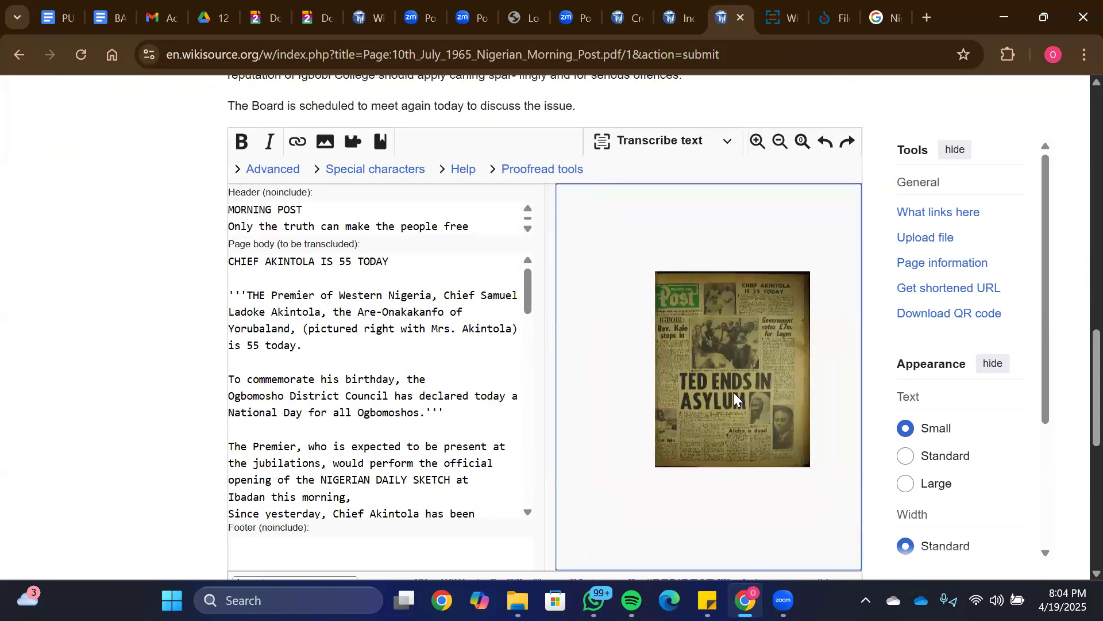
scroll(734, 392, up, 2)
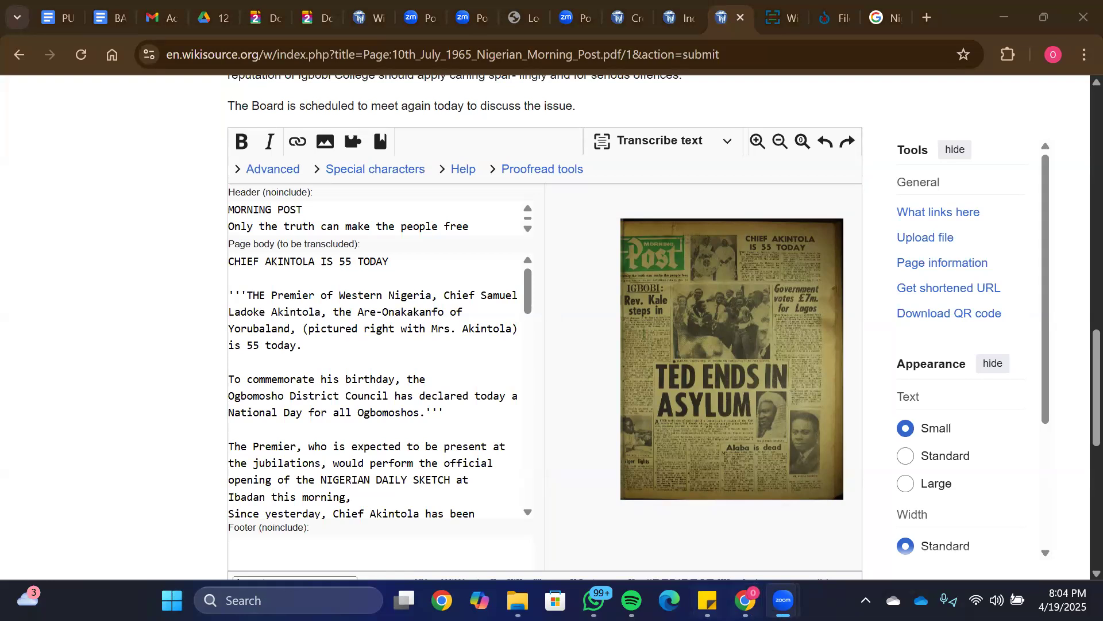
mouse_move(783, 600)
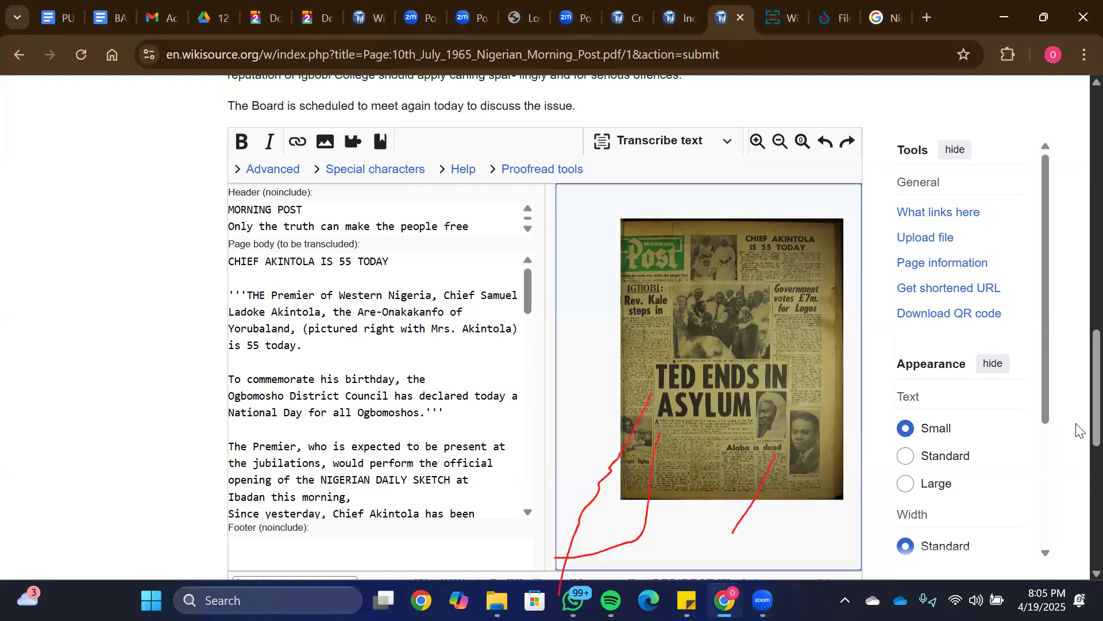
Step: Switch to the already open index page for 10th February 1960 Daily Times.pdf
scroll(505, 347, down, 8)
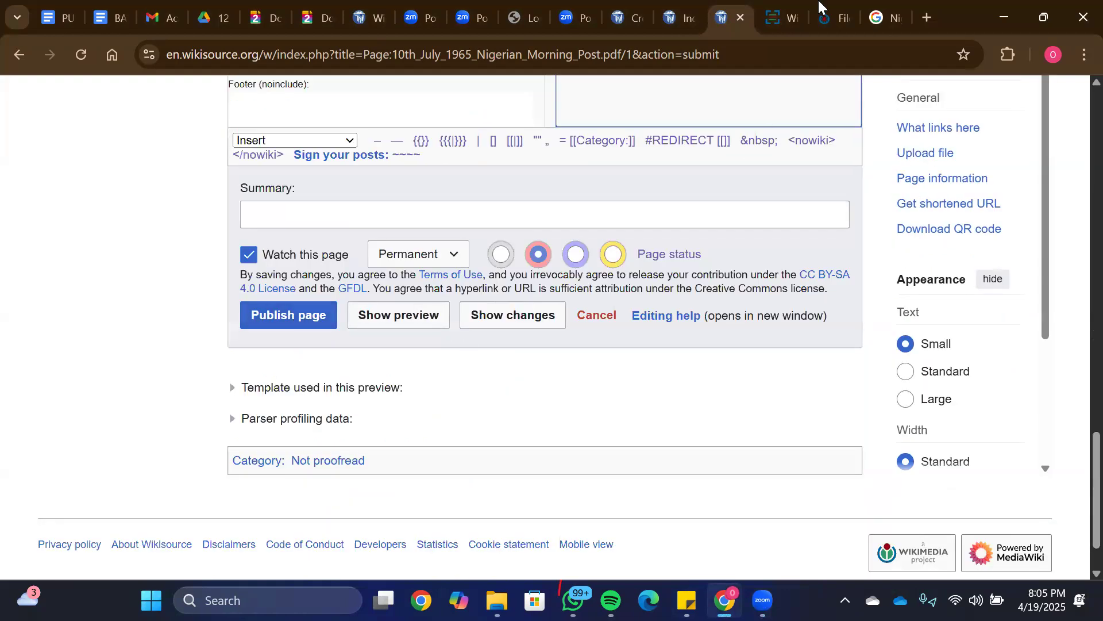
click(680, 16)
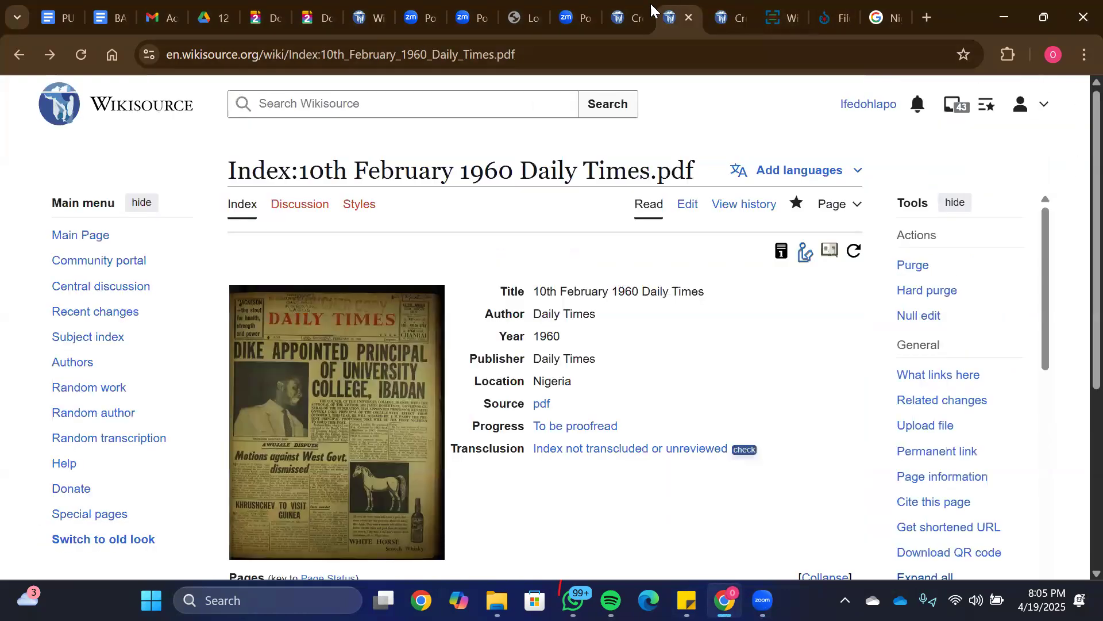
Step: Switch to the open Southern Nigeria Defender tab, return to its 10th August 1957 index, and open page 1
click(625, 17)
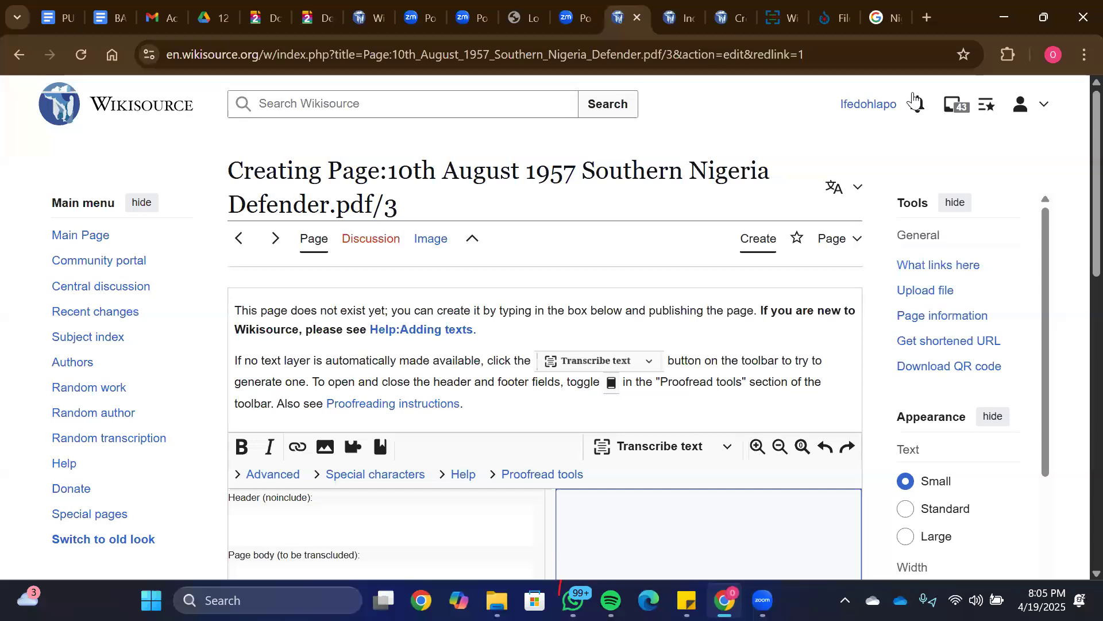
click(16, 56)
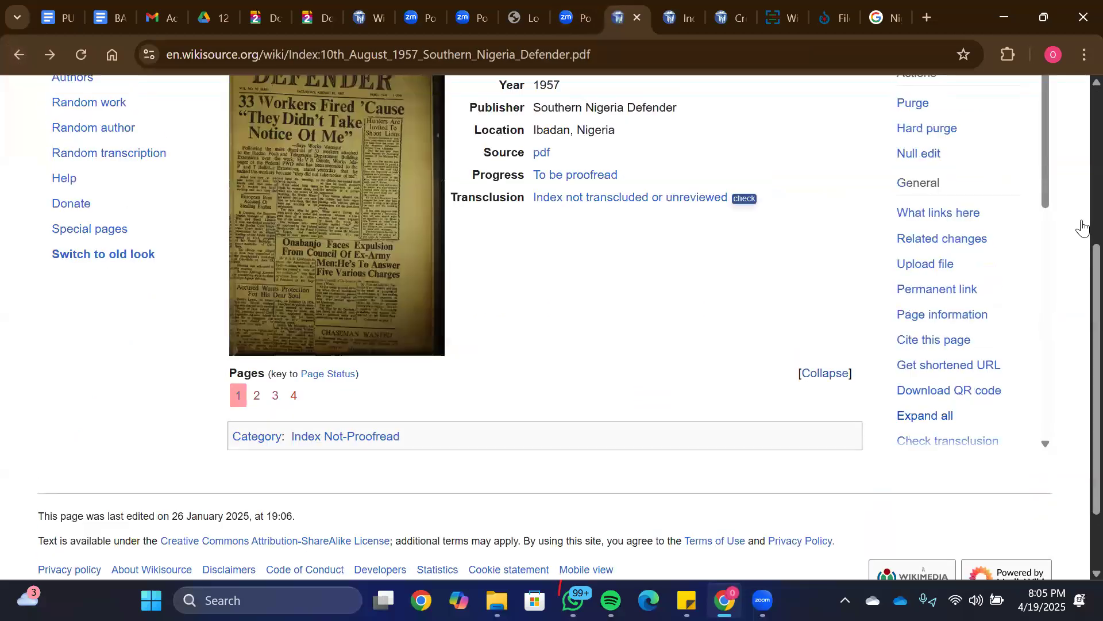
click(238, 395)
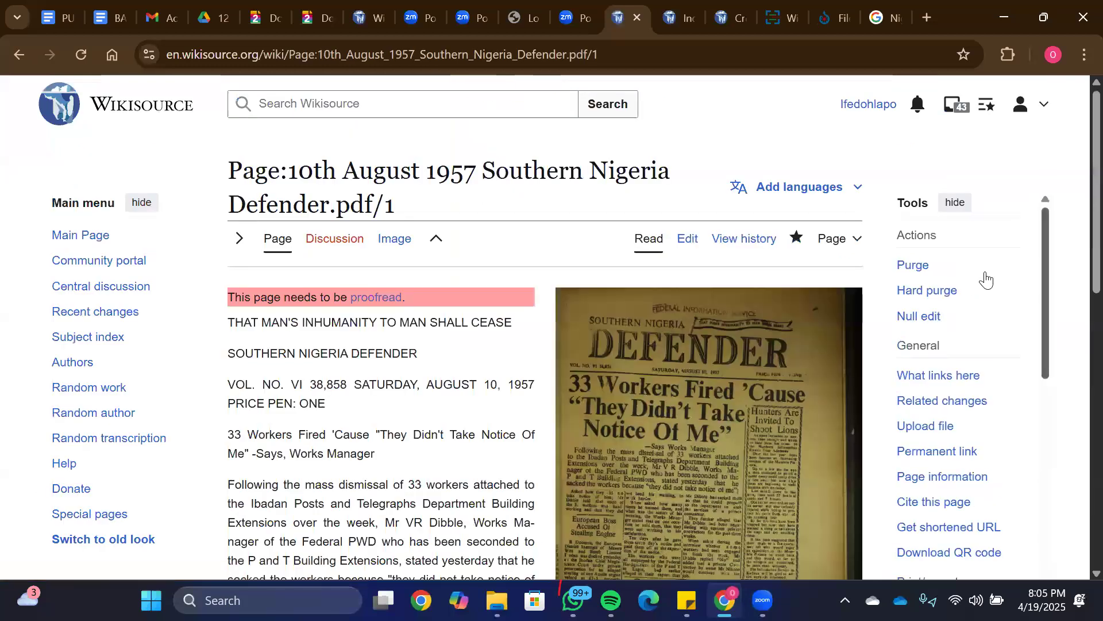
Step: Read through the Southern Nigeria Defender front page transcription, comparing its headings and paragraphs with the scan
scroll(1078, 239, down, 3)
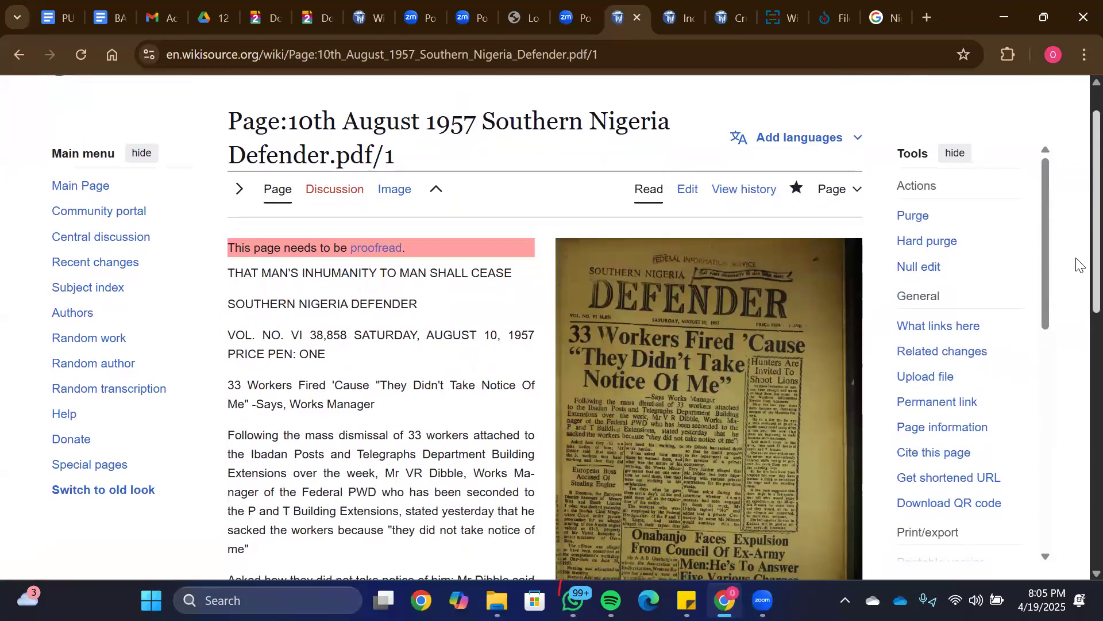
scroll(1078, 283, down, 5)
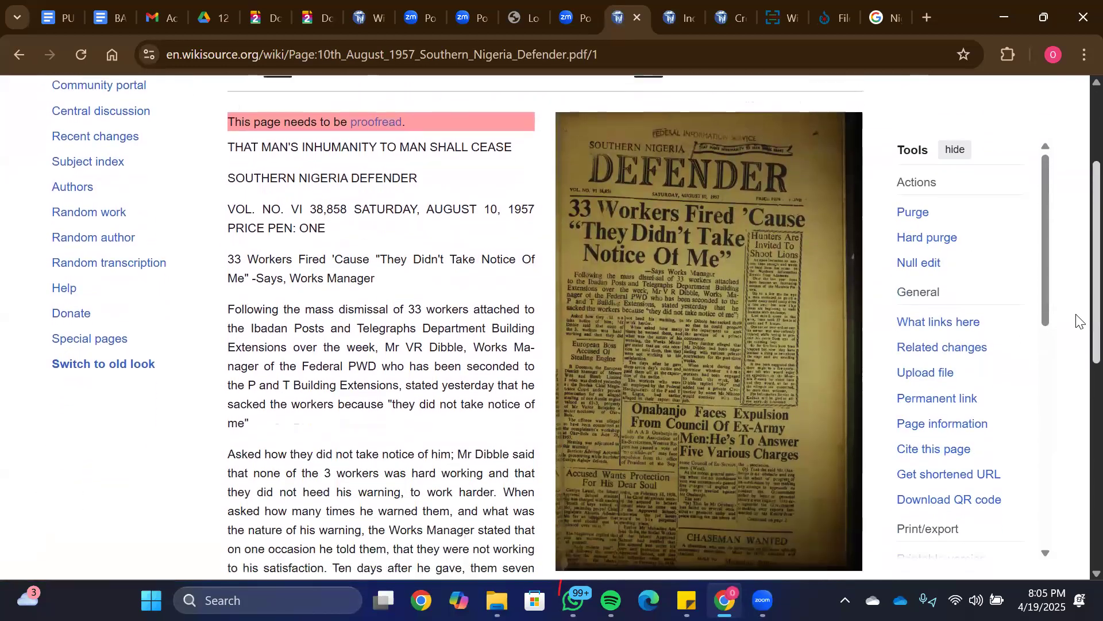
scroll(1078, 383, down, 3)
scroll(1078, 379, up, 1)
scroll(1078, 376, down, 6)
scroll(1078, 368, up, 5)
scroll(1078, 362, up, 4)
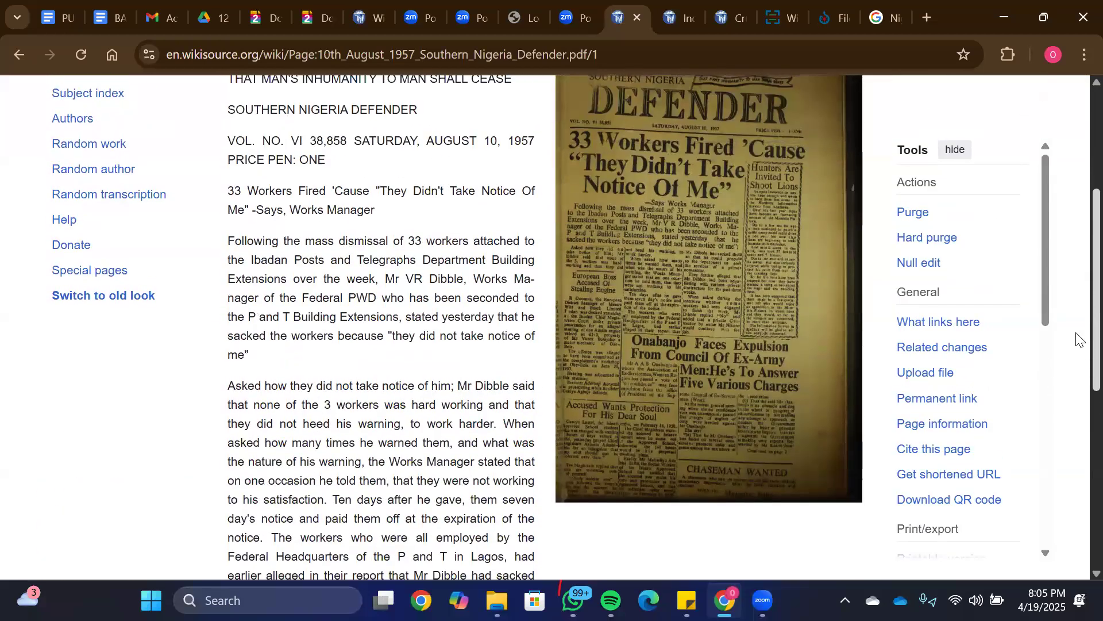
scroll(1078, 343, down, 1)
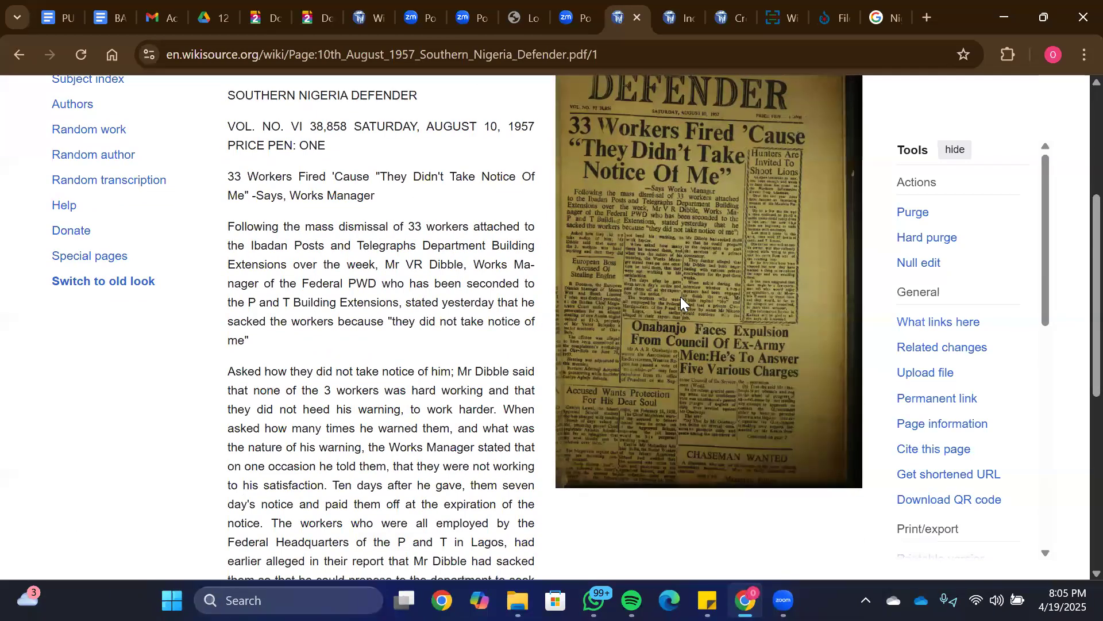
scroll(1078, 259, down, 7)
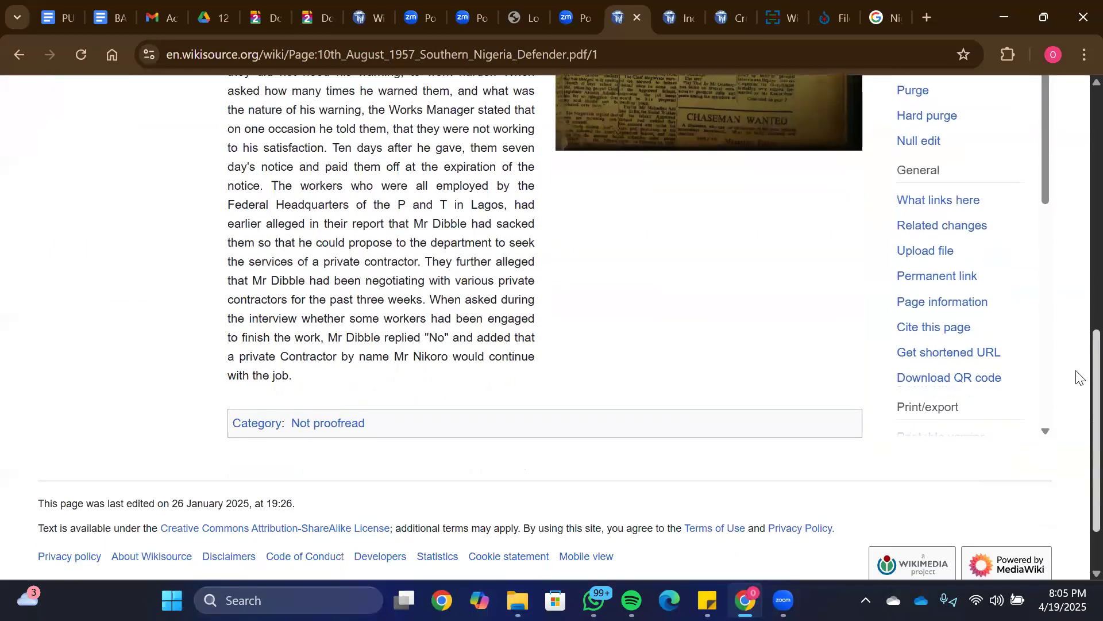
scroll(1076, 276, up, 6)
scroll(1078, 213, up, 3)
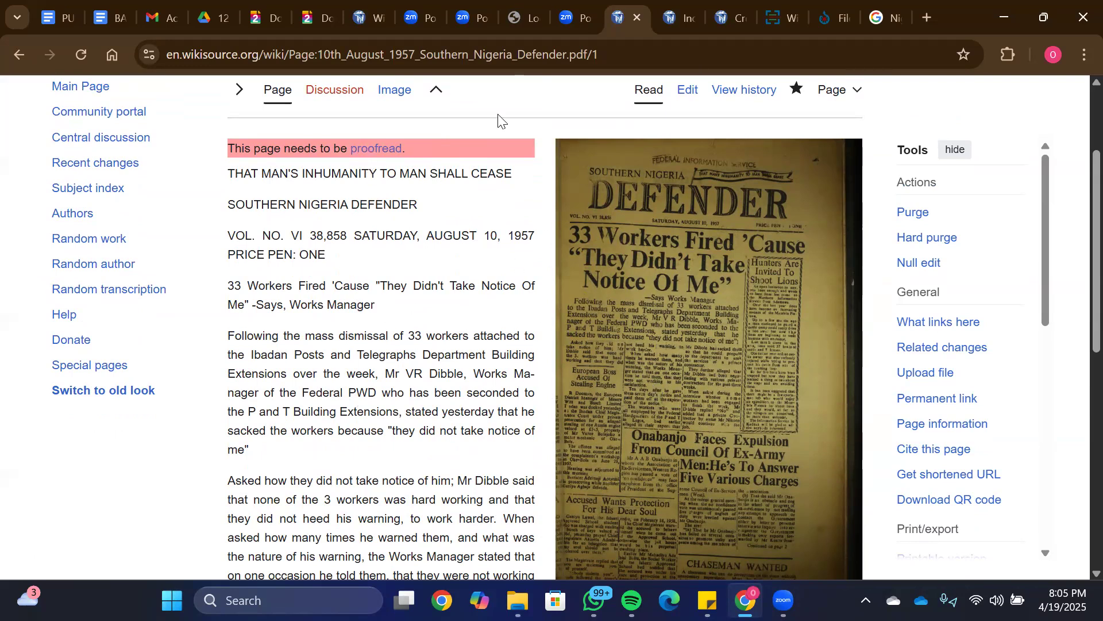
Step: Open the Southern Nigeria Defender front page for editing and examine its source text and page status options
click(691, 89)
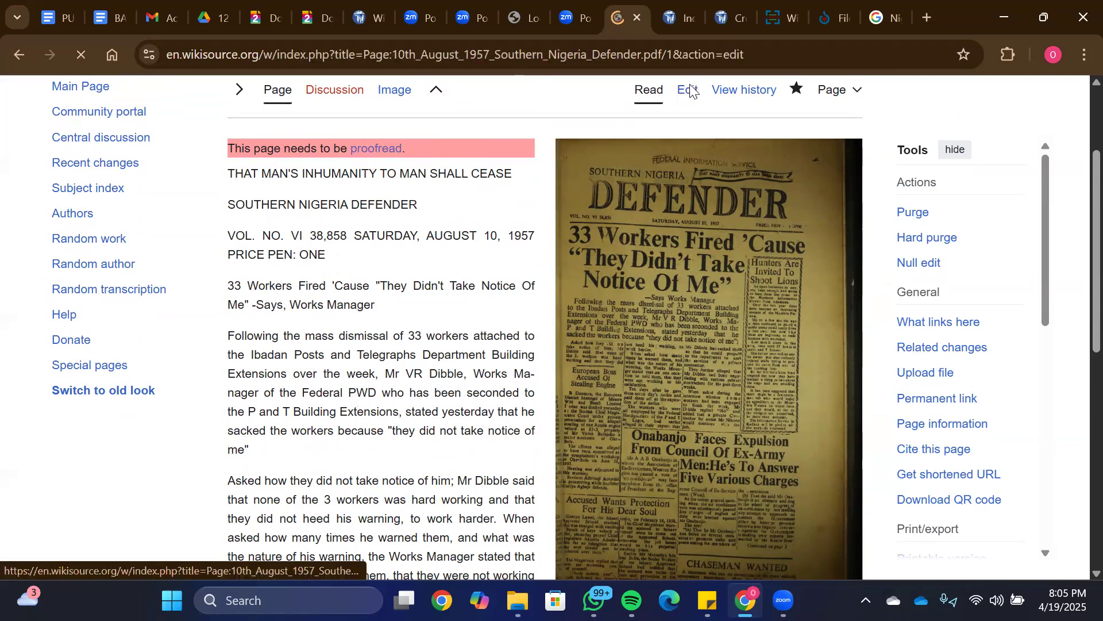
scroll(1076, 362, down, 10)
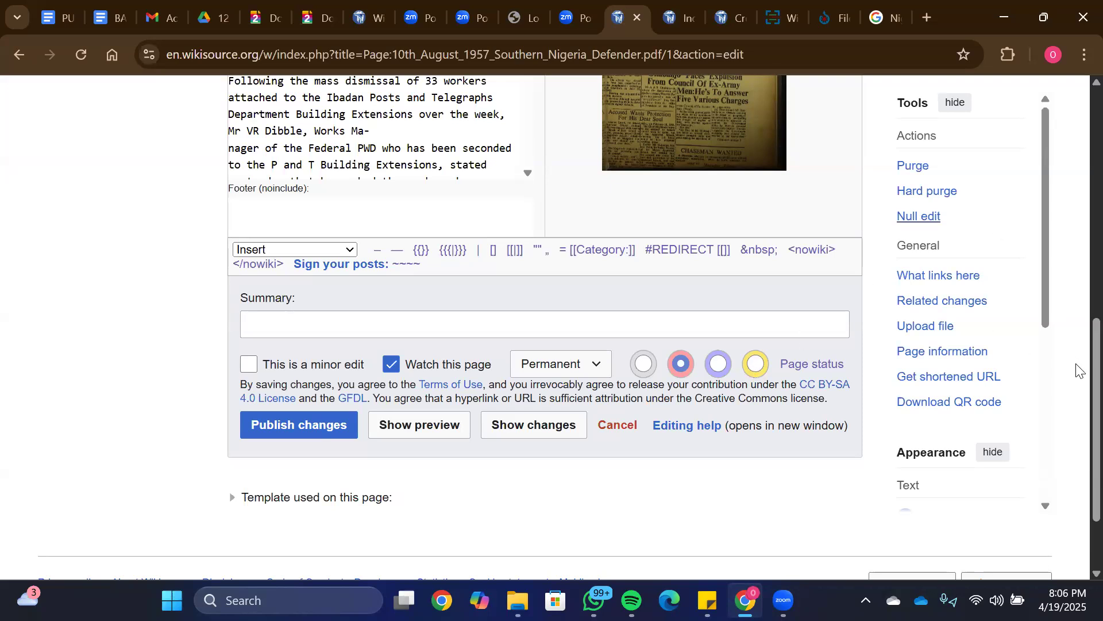
scroll(1076, 345, up, 4)
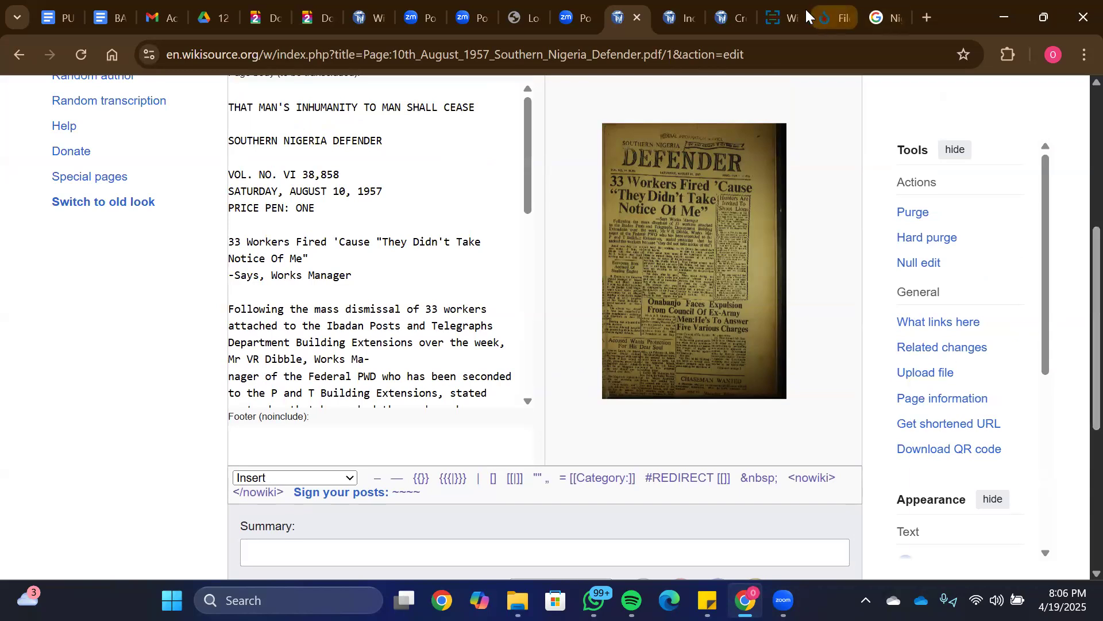
Step: Return to the 10th July 1965 Nigerian Morning Post page editor and choose the Not proofread page status
click(770, 20)
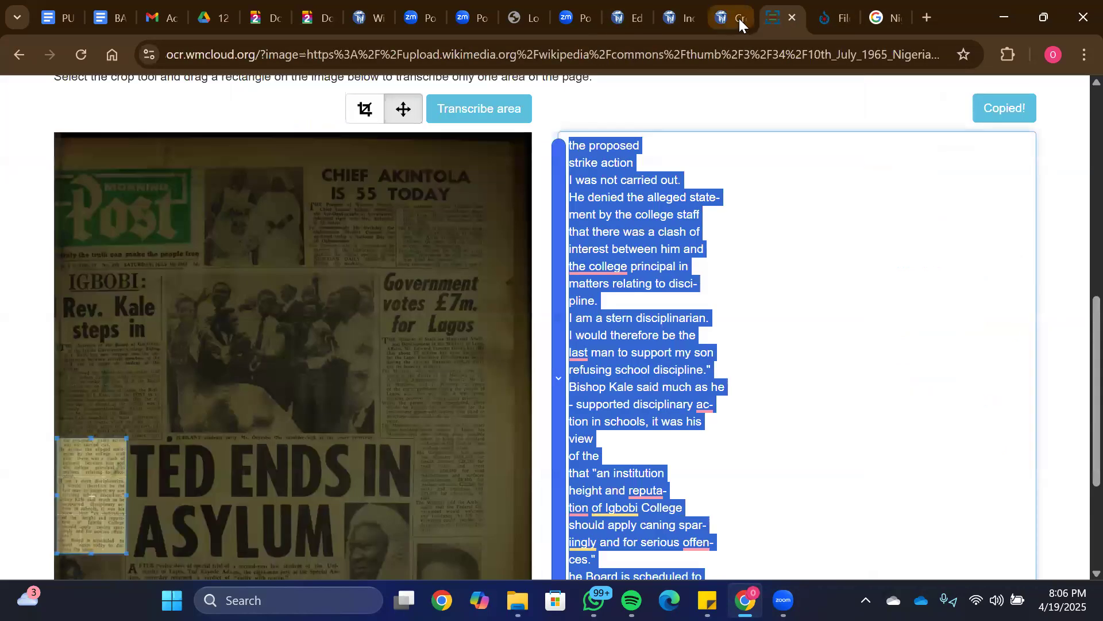
click(739, 19)
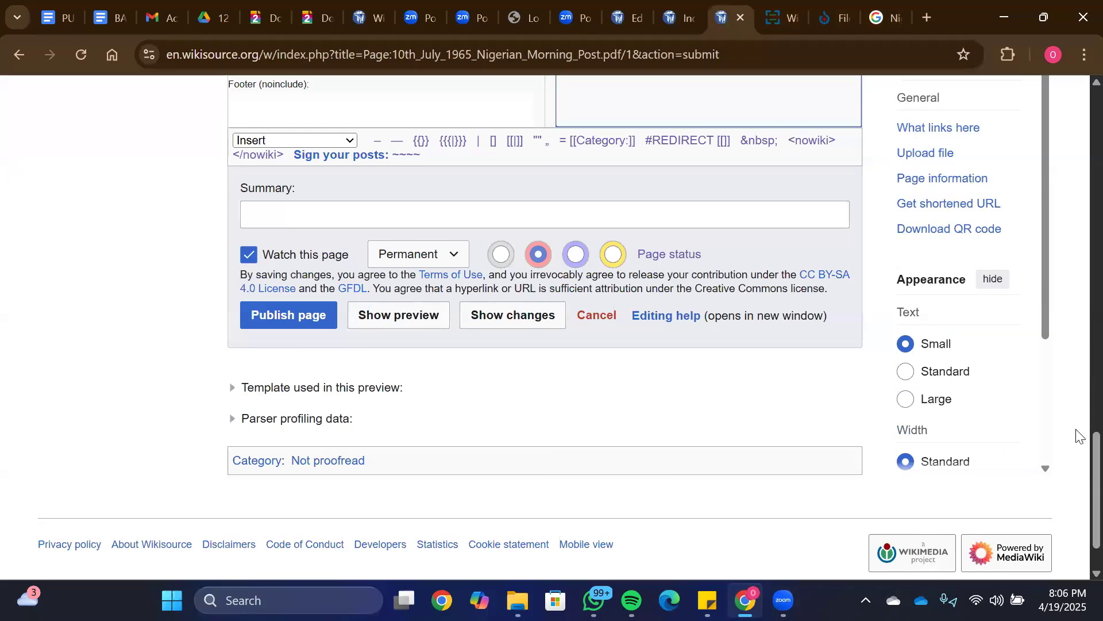
scroll(1076, 382, up, 6)
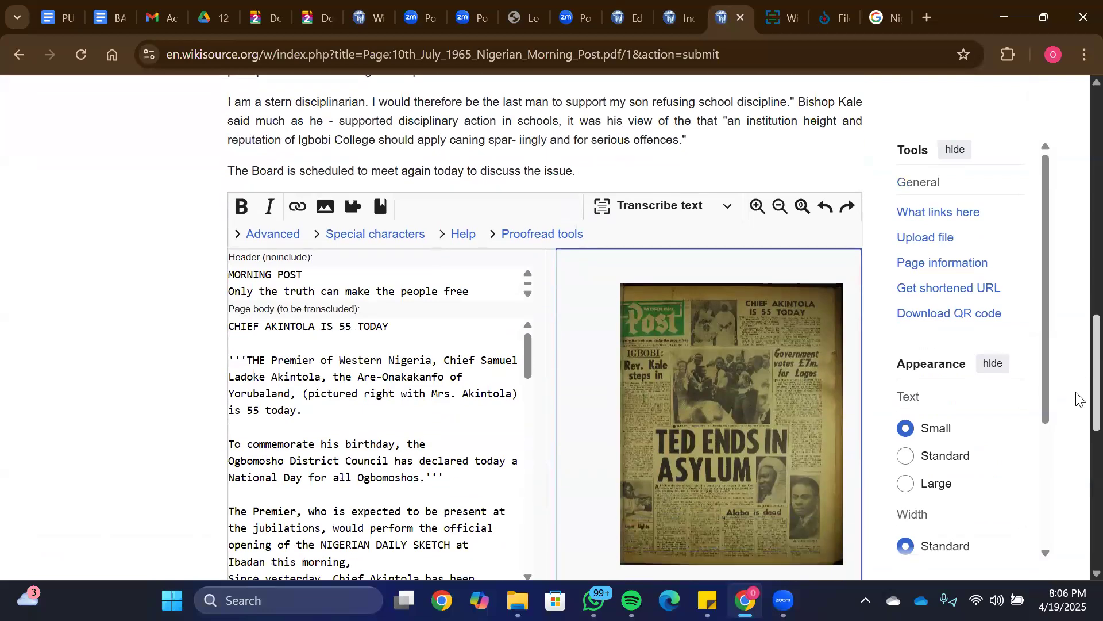
scroll(1078, 402, down, 5)
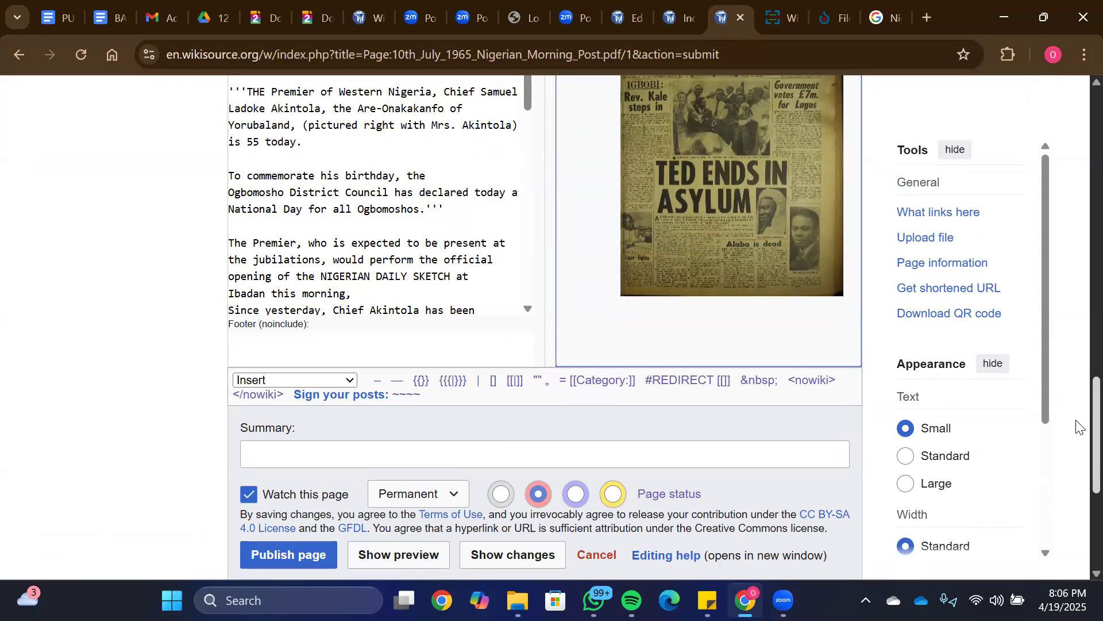
scroll(1076, 430, up, 2)
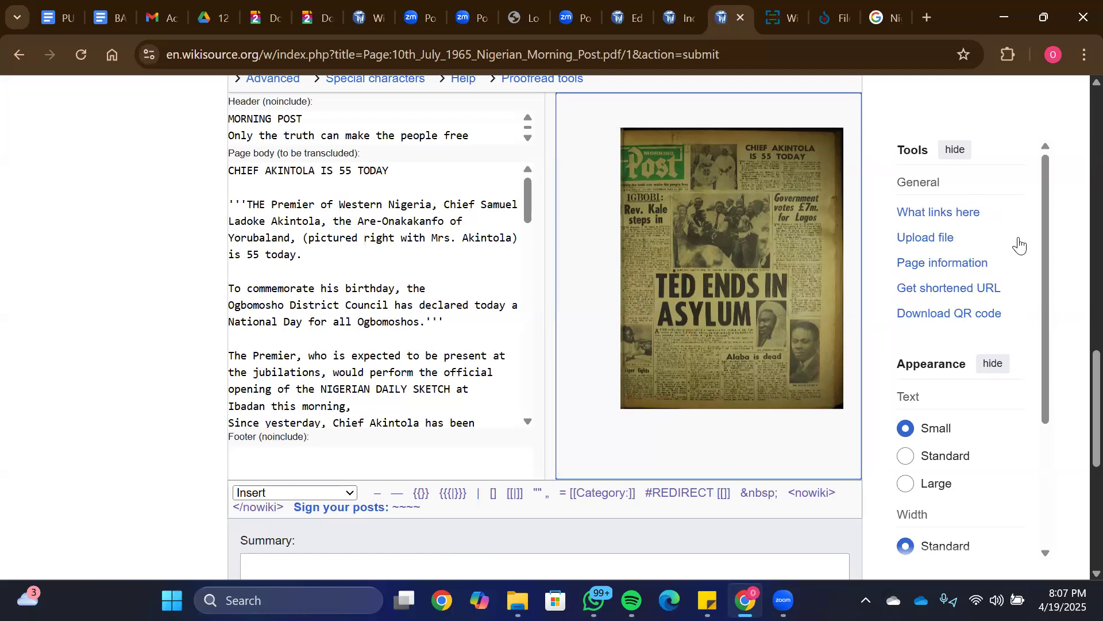
scroll(1077, 442, down, 1)
scroll(1077, 443, down, 5)
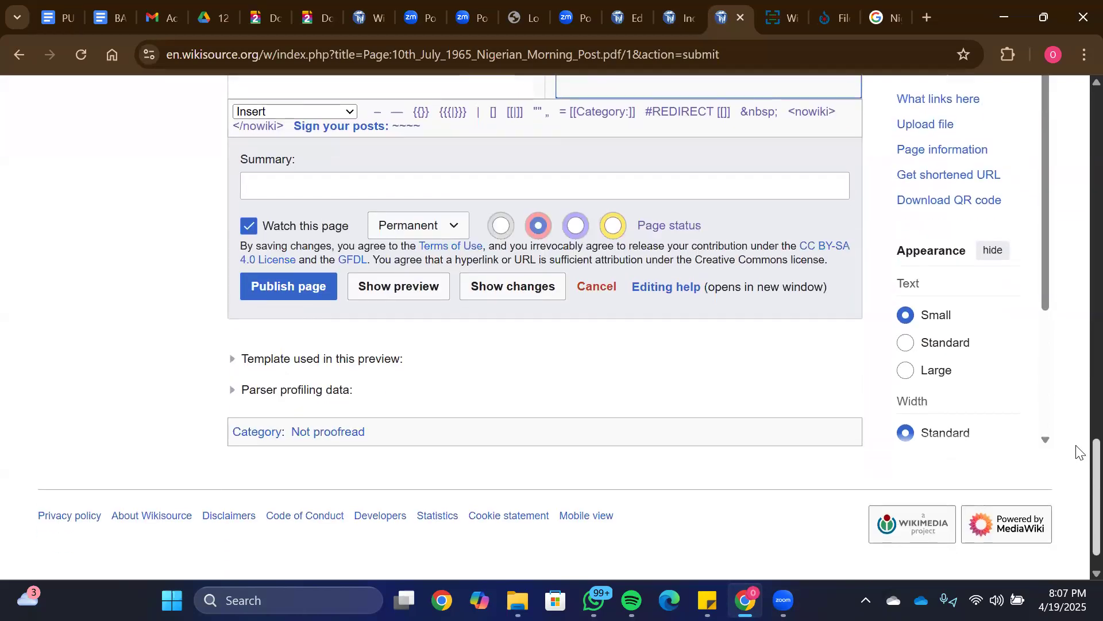
click(541, 225)
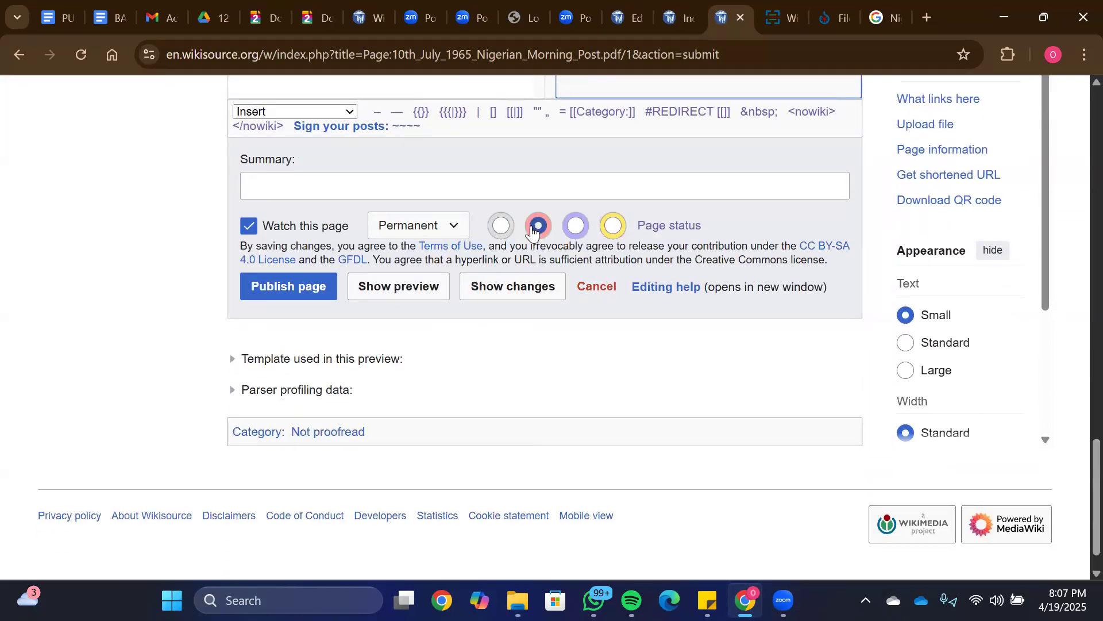
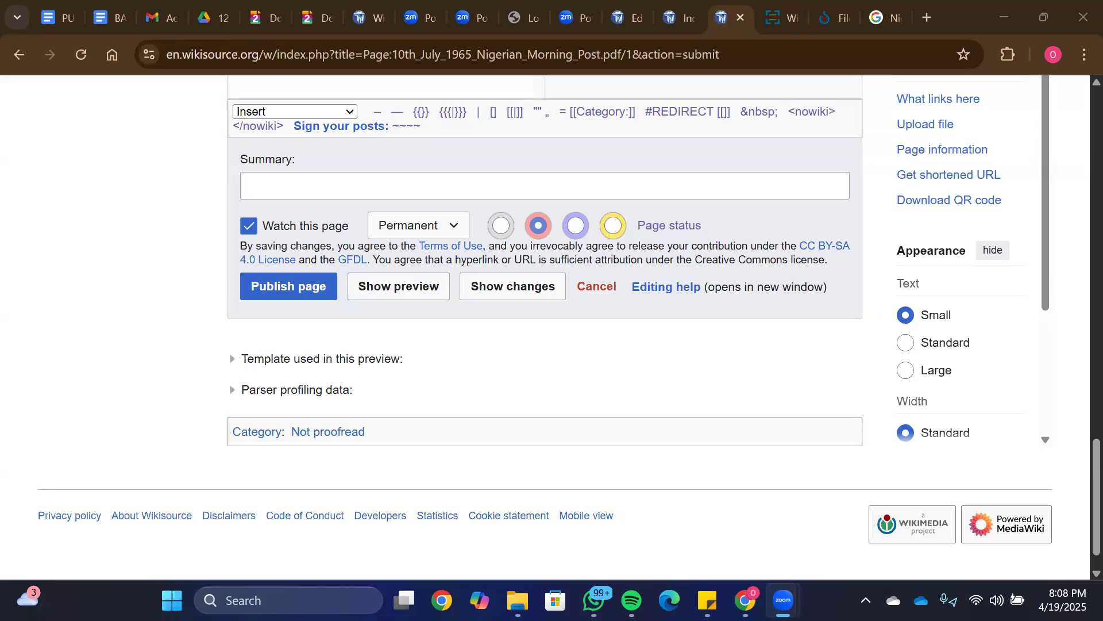
Step: Switch to the "WIKI SOURCE HTML" note in Sticky Notes and examine the markup for quotes, bullet points and indented bullet points
mouse_move(708, 600)
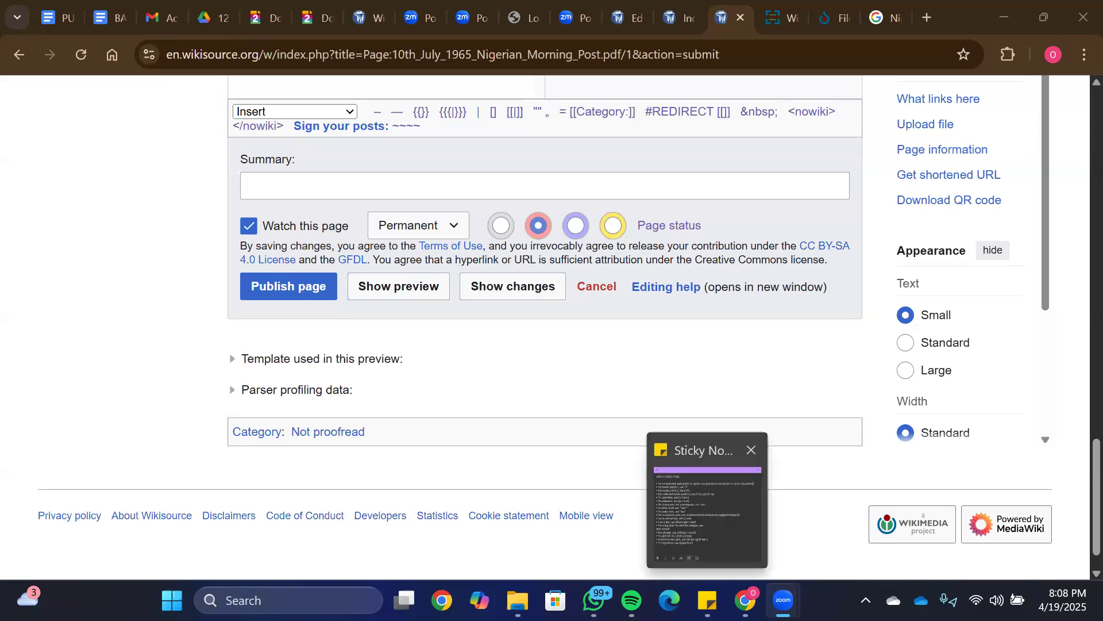
click(707, 506)
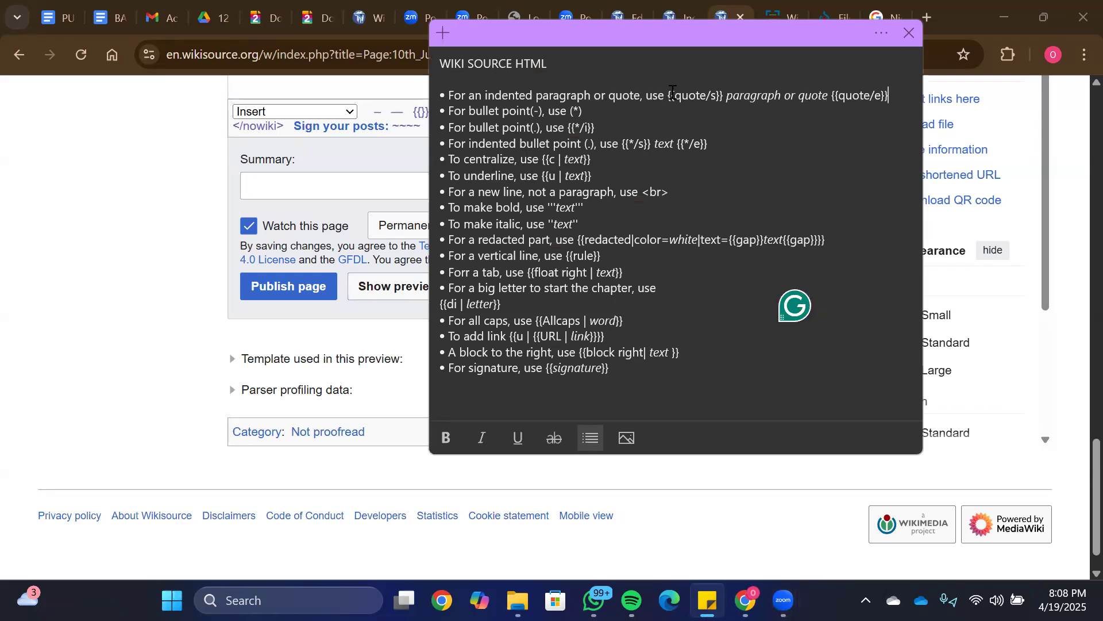
drag(668, 96, 724, 97)
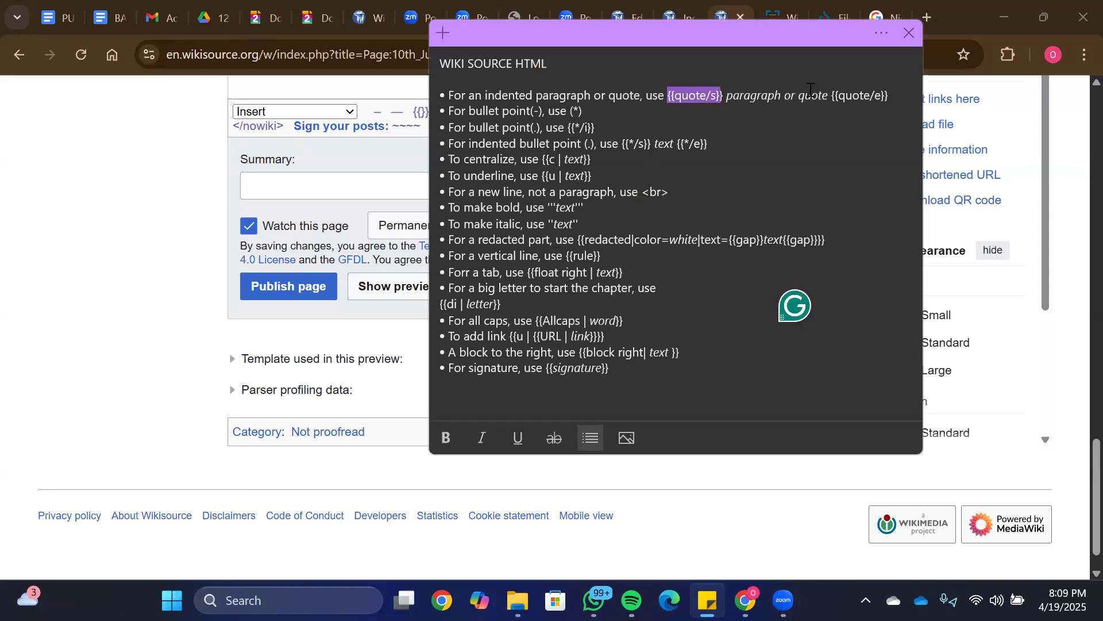
drag(832, 96, 890, 96)
drag(583, 111, 571, 111)
click(466, 111)
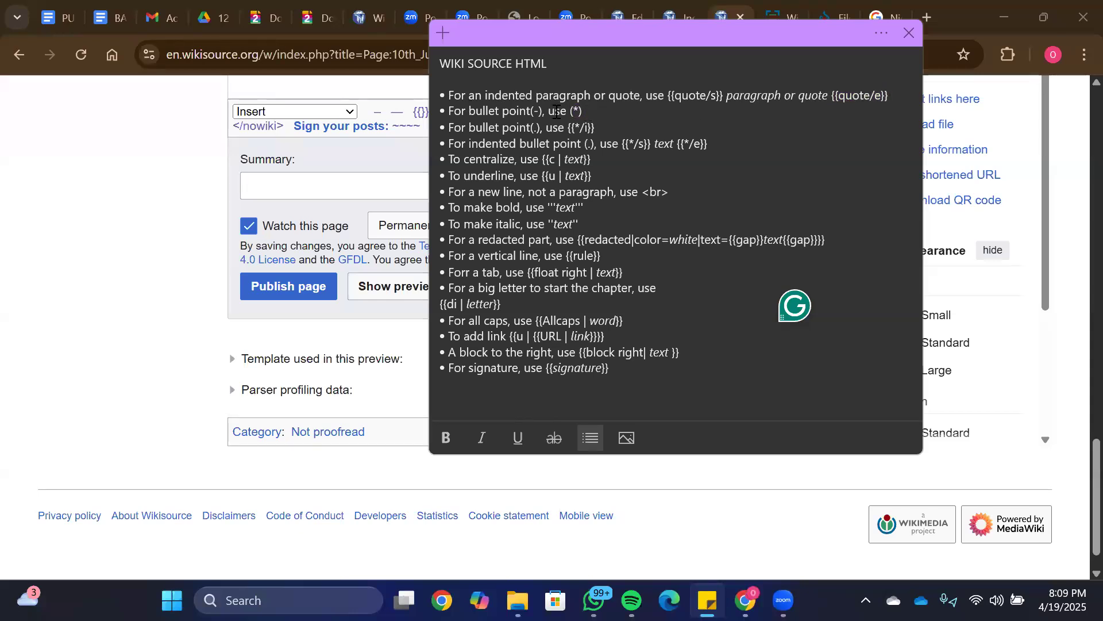
drag(541, 111, 564, 128)
click(566, 128)
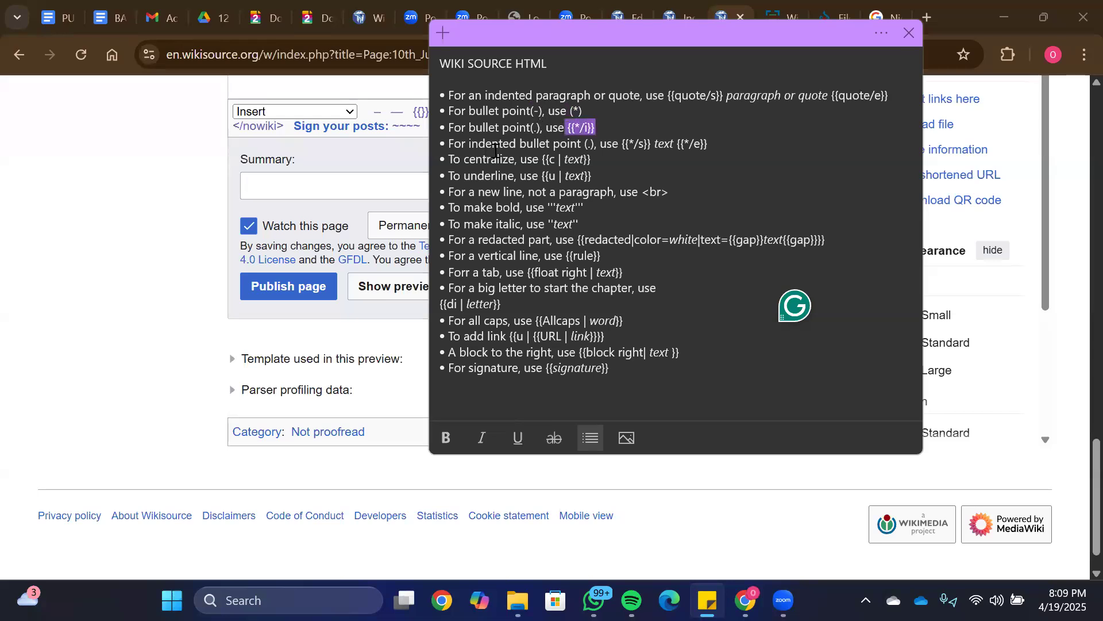
drag(654, 144, 712, 144)
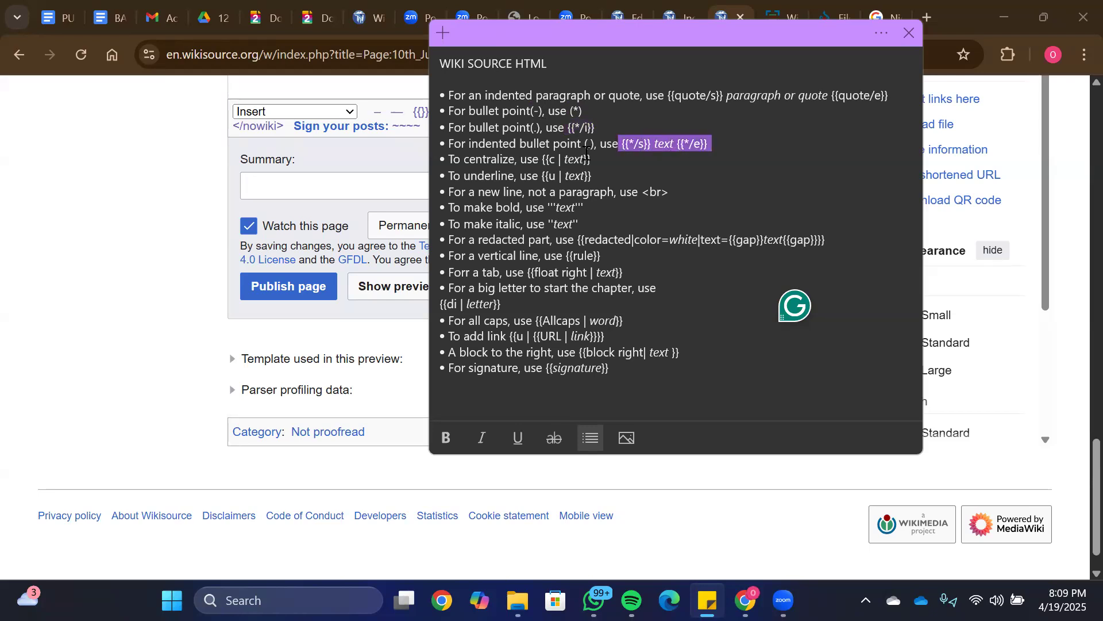
Step: Review the centring and underlining templates in the note and copy the centring template {{c | text}}
click(535, 163)
drag(543, 159, 595, 177)
click(530, 197)
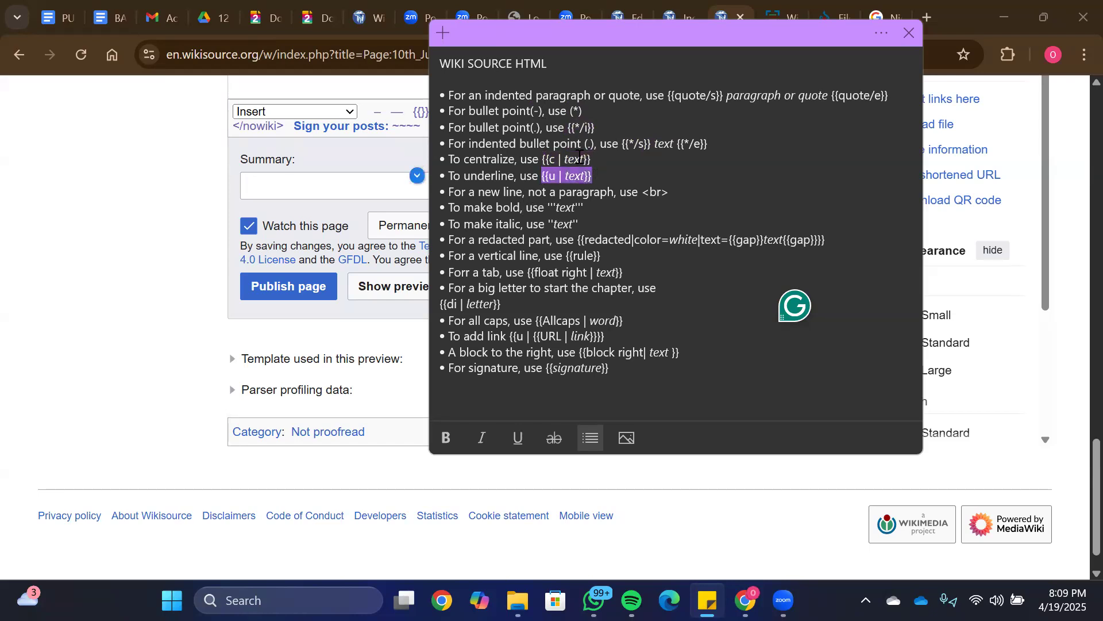
click(576, 159)
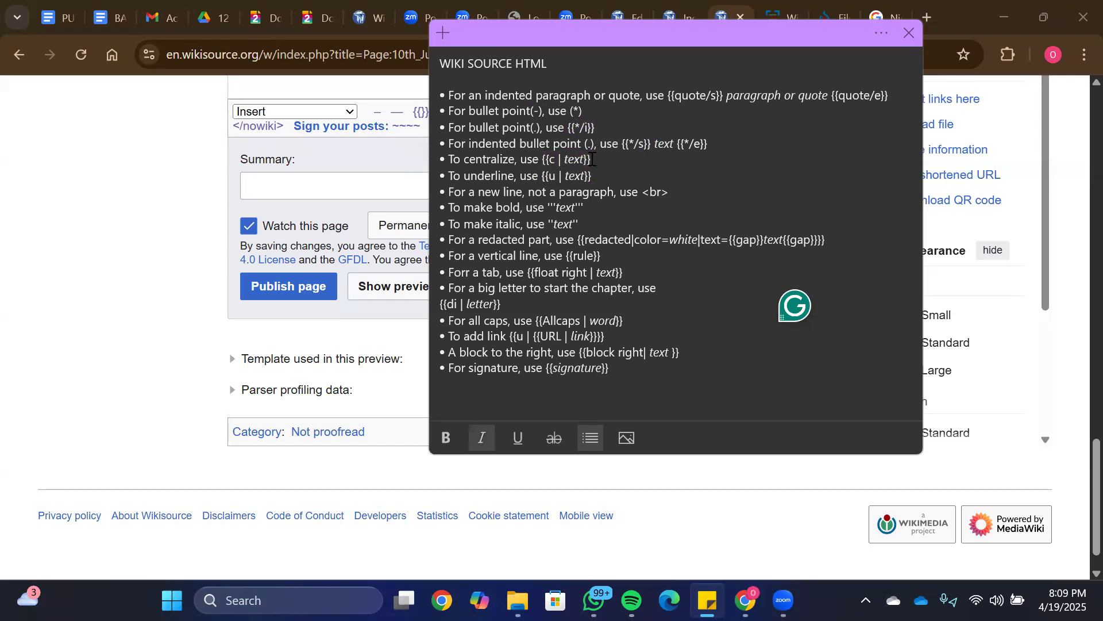
click(576, 174)
drag(542, 161, 603, 163)
key(ctrl+c)
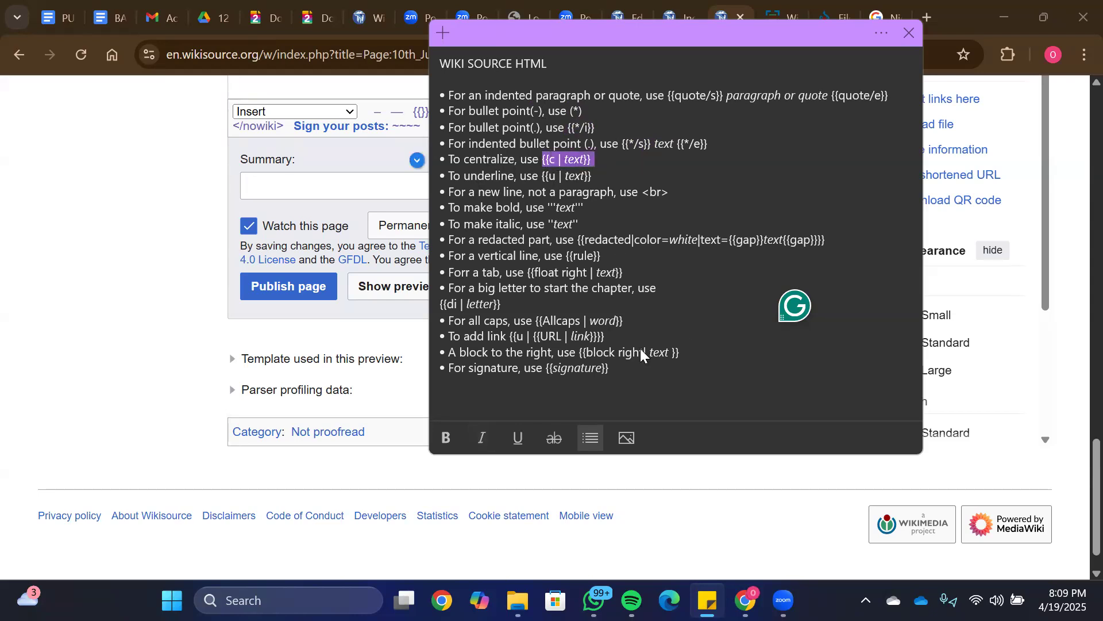
Step: Switch back to Chrome and paste the centring template below the "CHIEF AKINTOLA IS 55 TODAY" headline in the page body
mouse_move(746, 600)
click(746, 518)
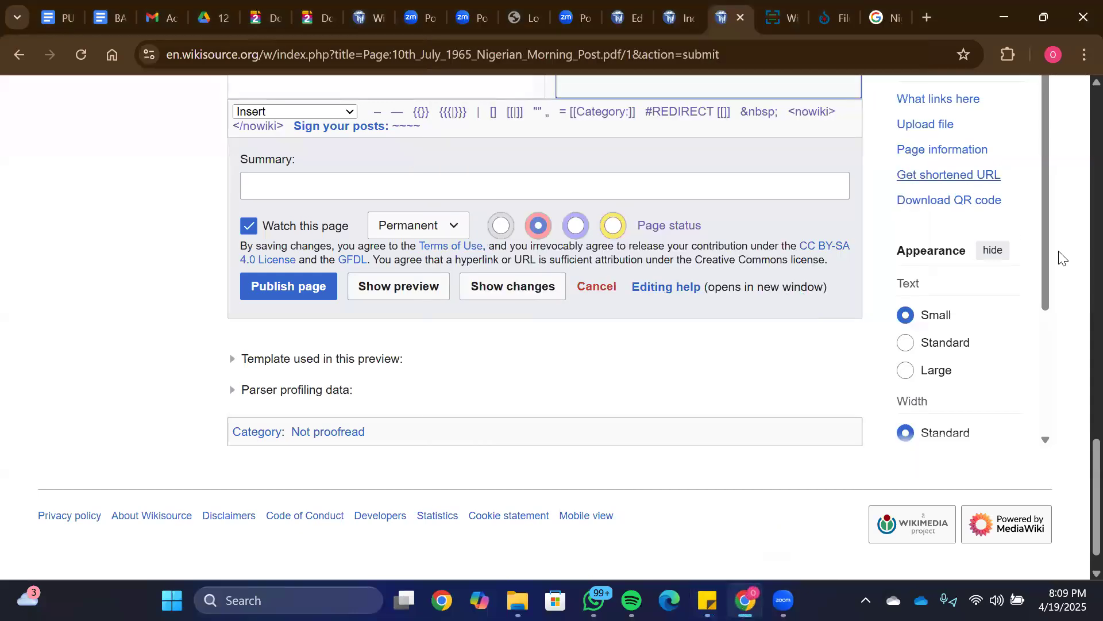
scroll(1078, 284, up, 10)
scroll(1078, 285, up, 3)
scroll(1077, 322, down, 5)
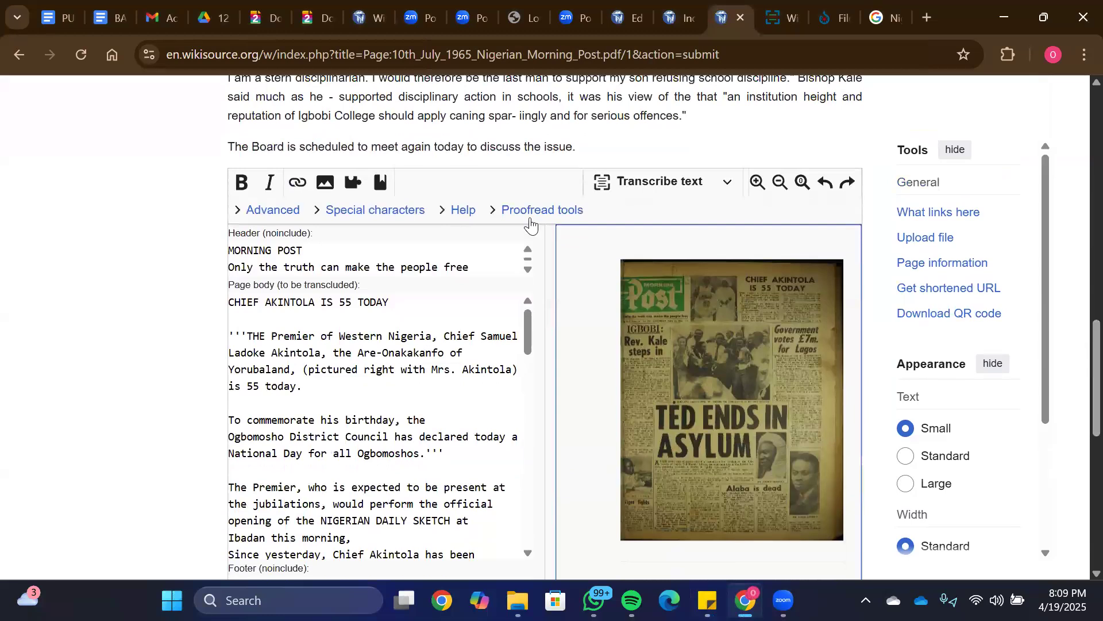
click(408, 311)
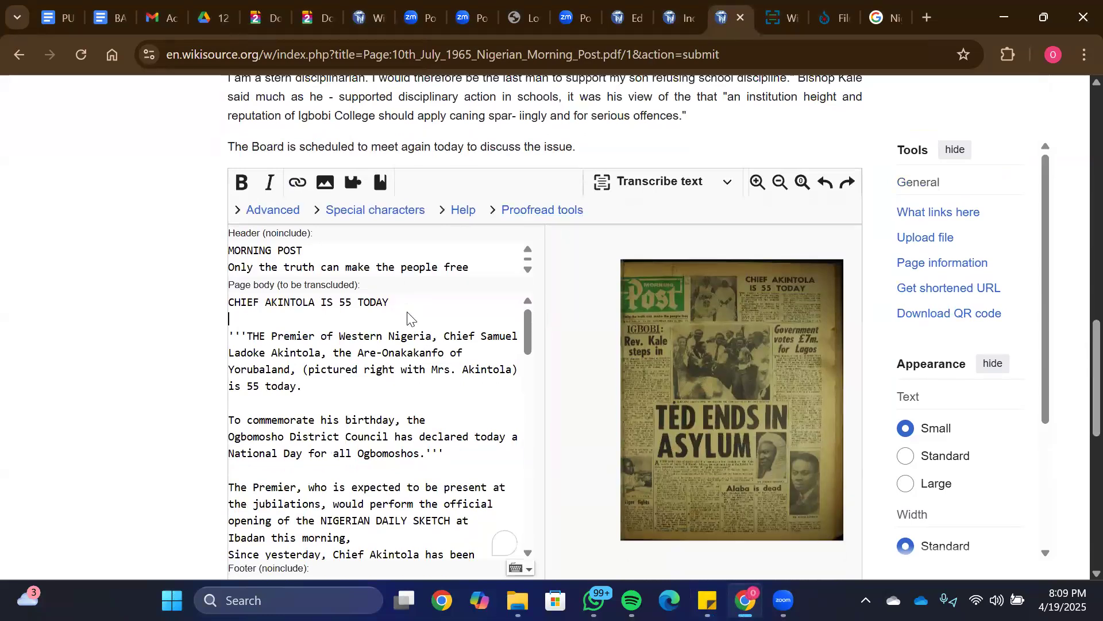
key(ctrl+v)
Step: Wrap the "CHIEF AKINTOLA IS 55 TODAY" headline in the {{c|}} centring template and delete the pasted sample template below it
click(232, 306)
text({{)
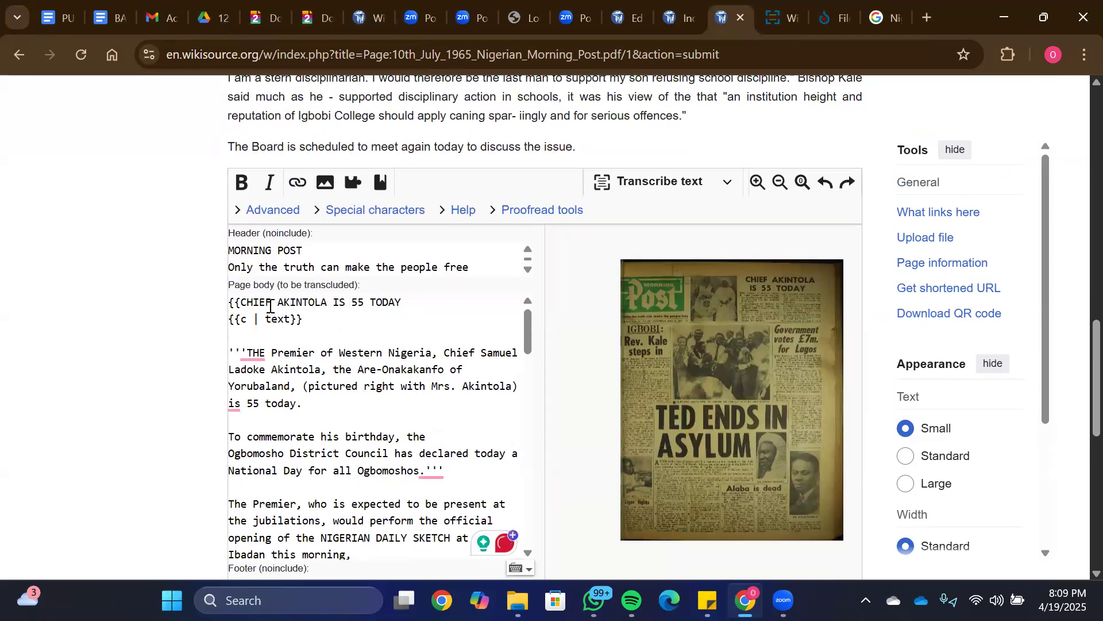
text(c)
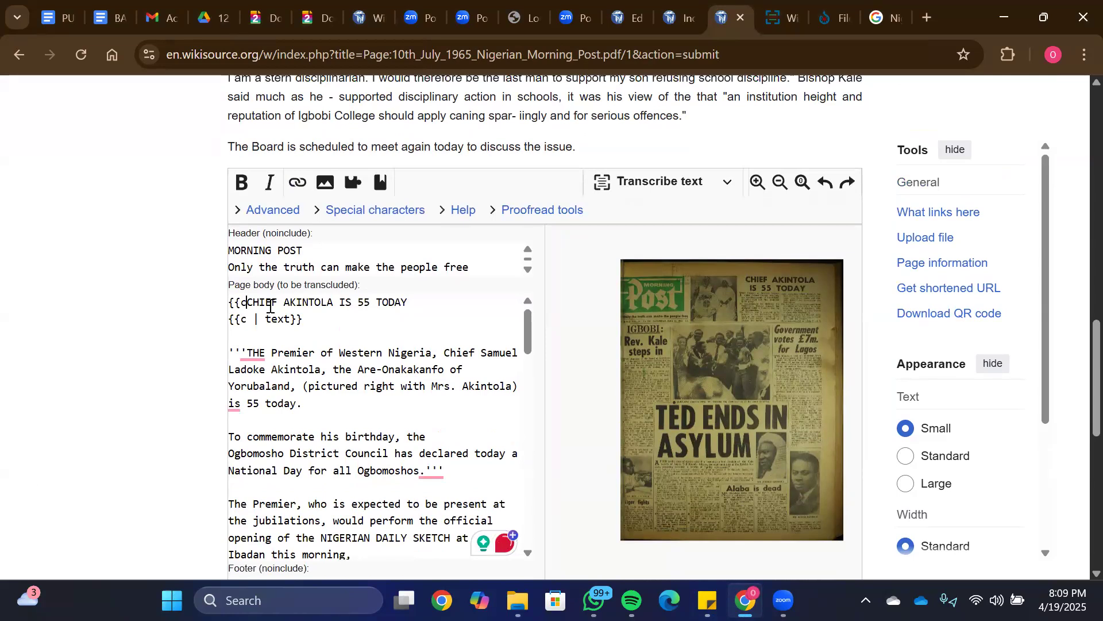
text(|)
text(}})
drag(304, 319, 224, 326)
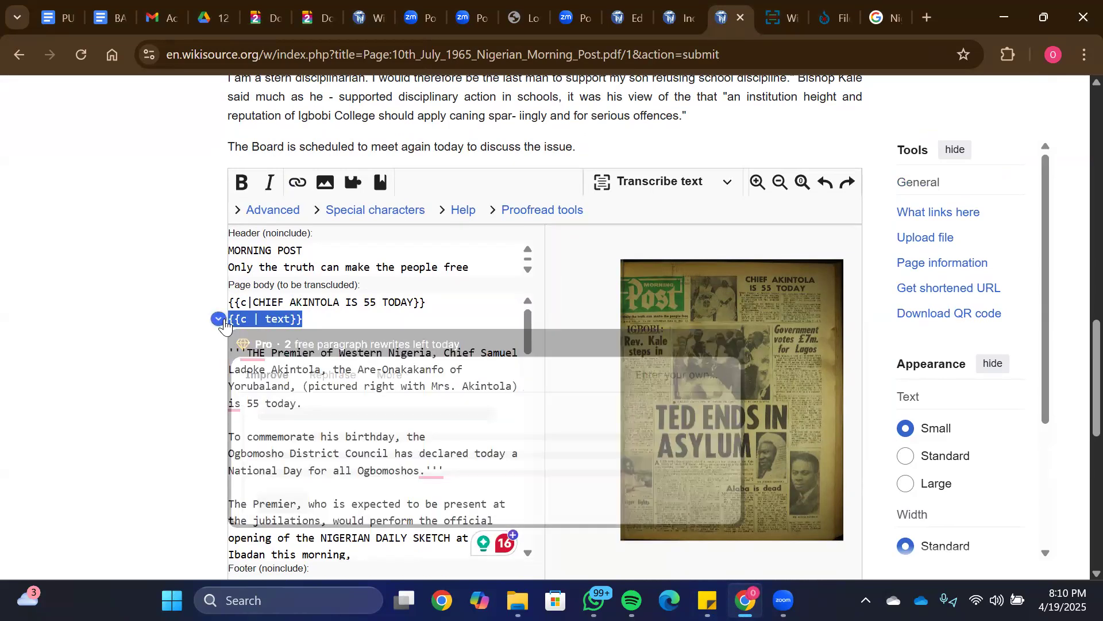
key(BackSpace)
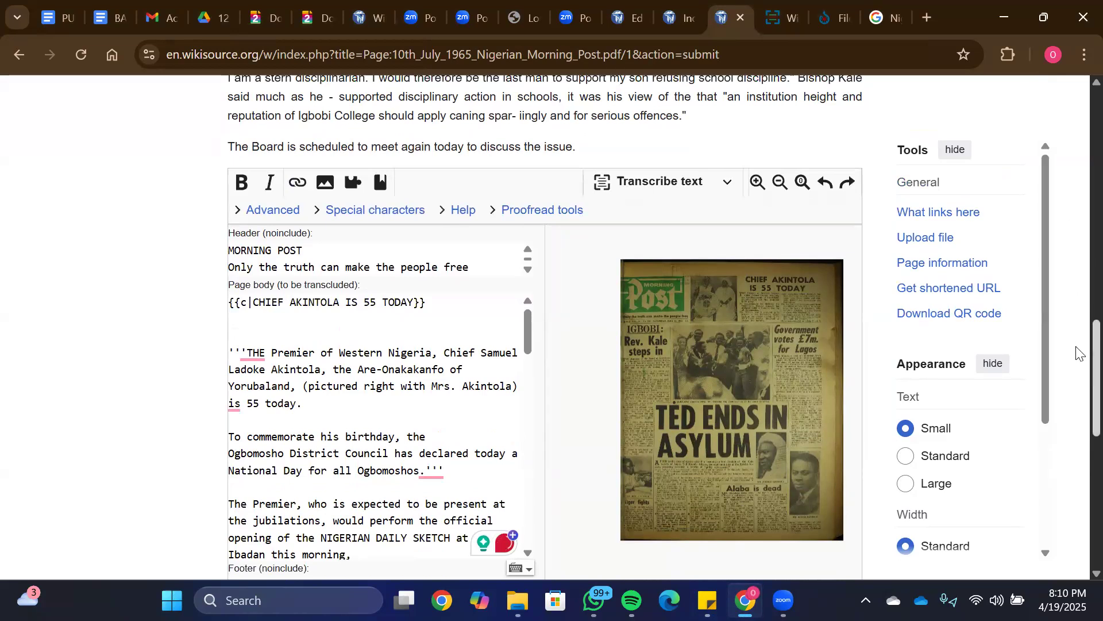
Step: Preview the page and check the centring of the "CHIEF AKINTOLA IS 55 TODAY" headline
scroll(1076, 350, down, 7)
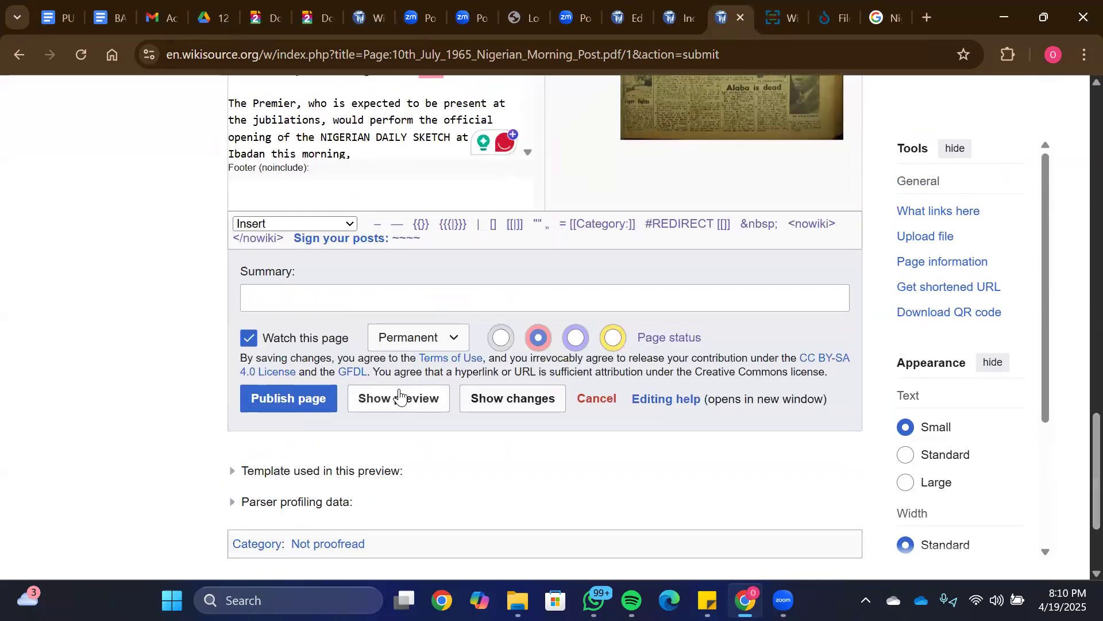
click(398, 396)
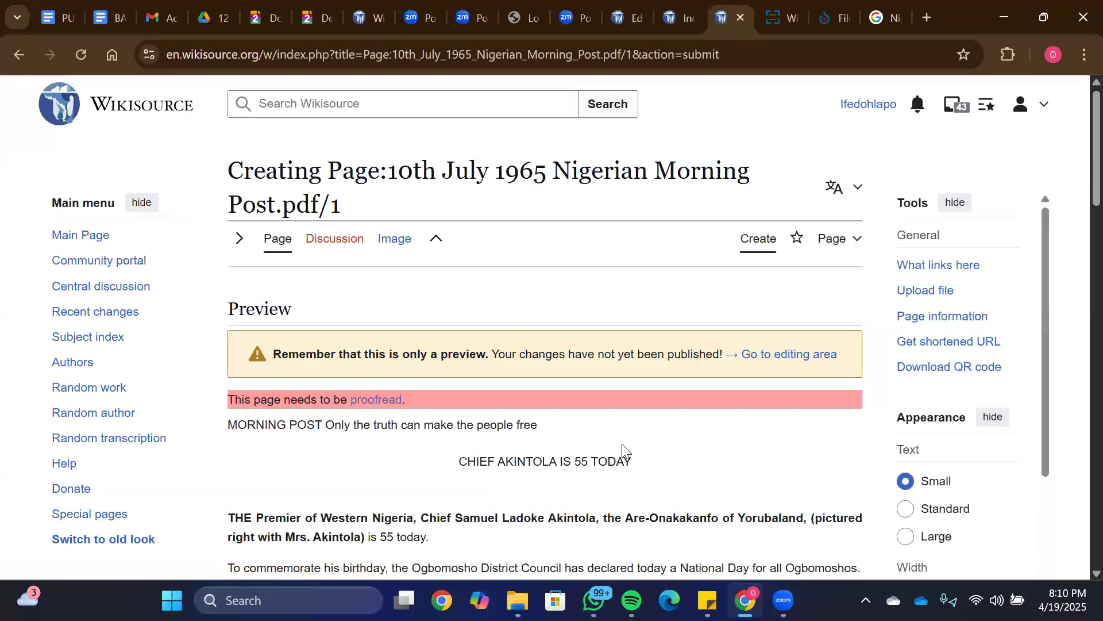
scroll(1078, 155, down, 3)
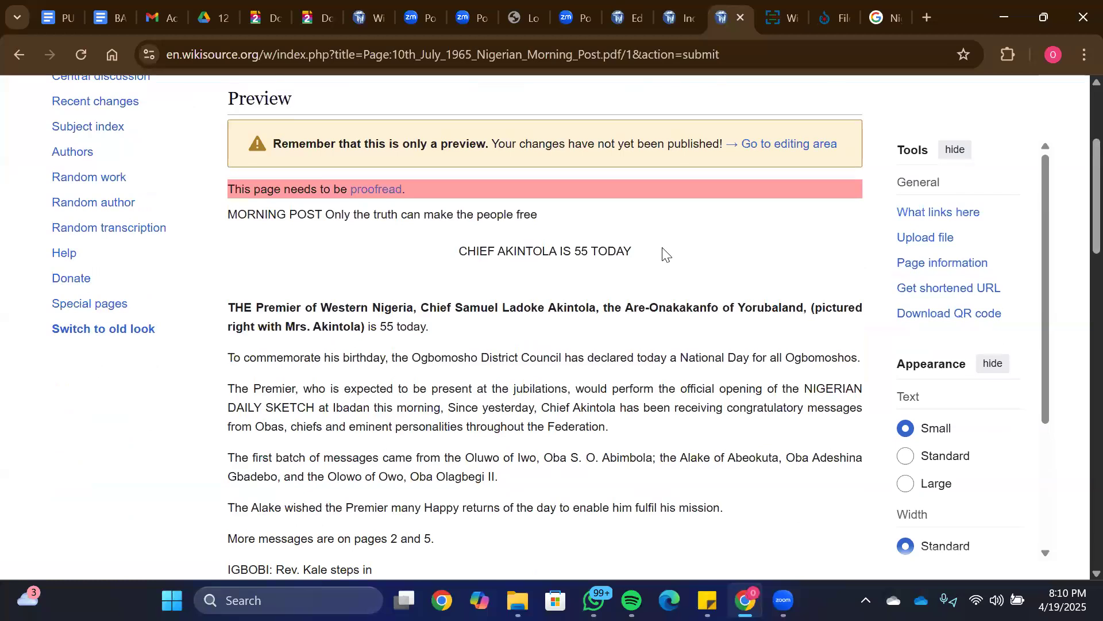
Step: Switch to the "WIKI SOURCE HTML" note in Sticky Notes and review the underline, line break, bold, italic, redacted and {{rule}} markup
click(708, 601)
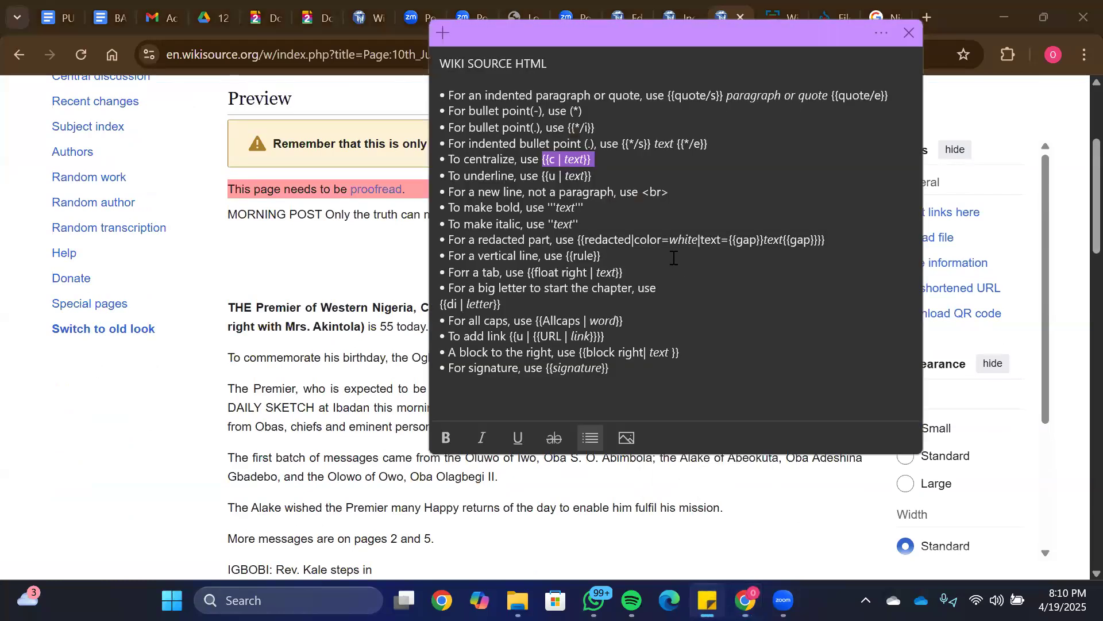
click(614, 171)
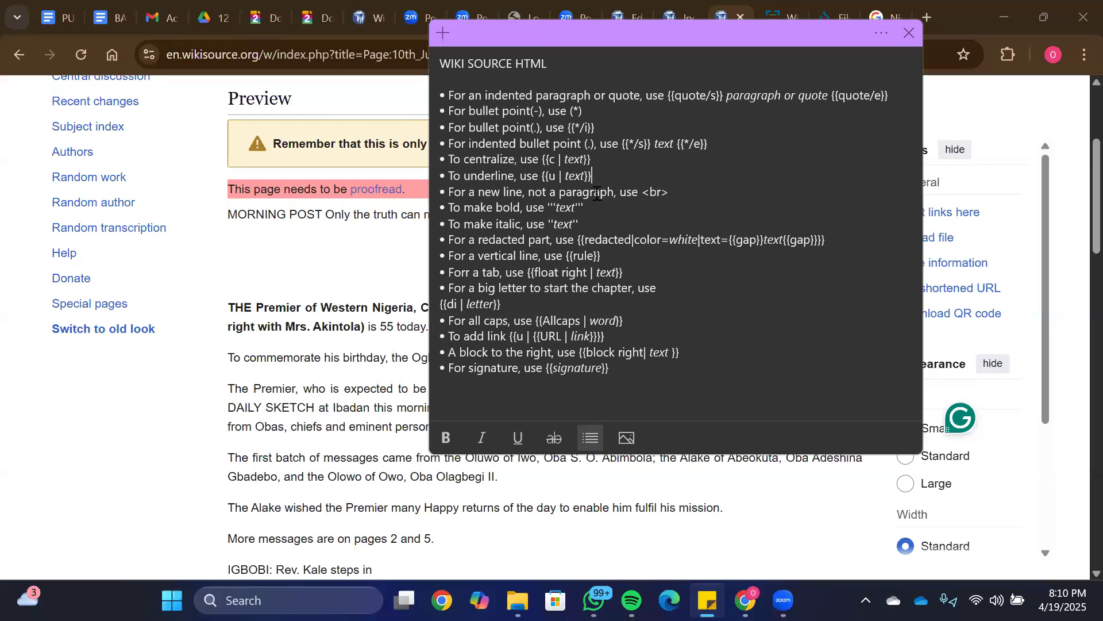
click(593, 221)
click(553, 207)
drag(577, 238, 821, 237)
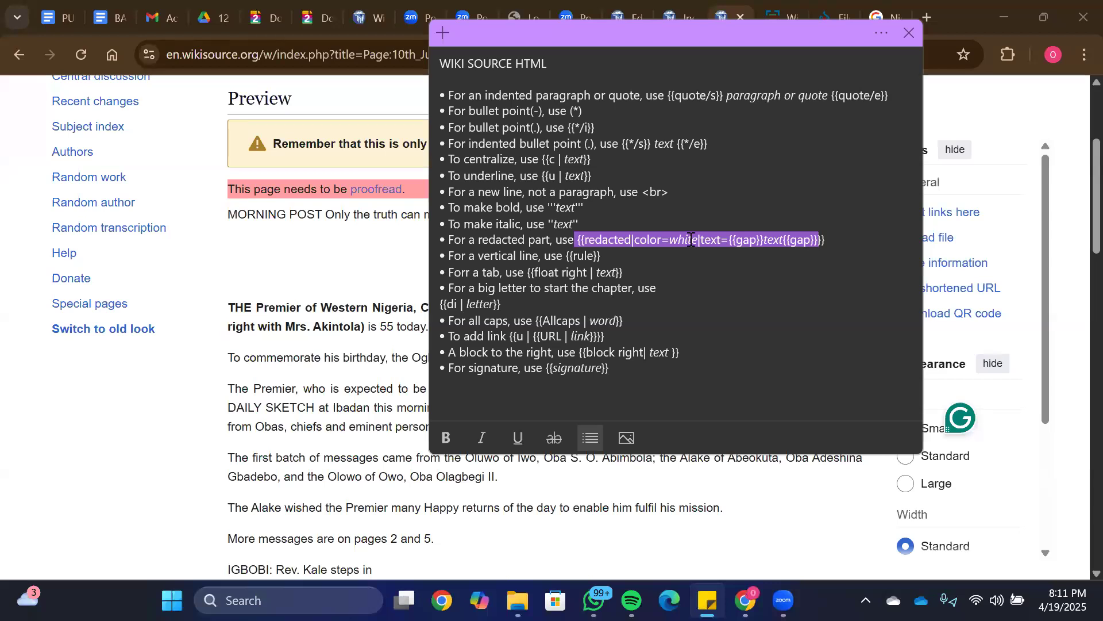
click(625, 254)
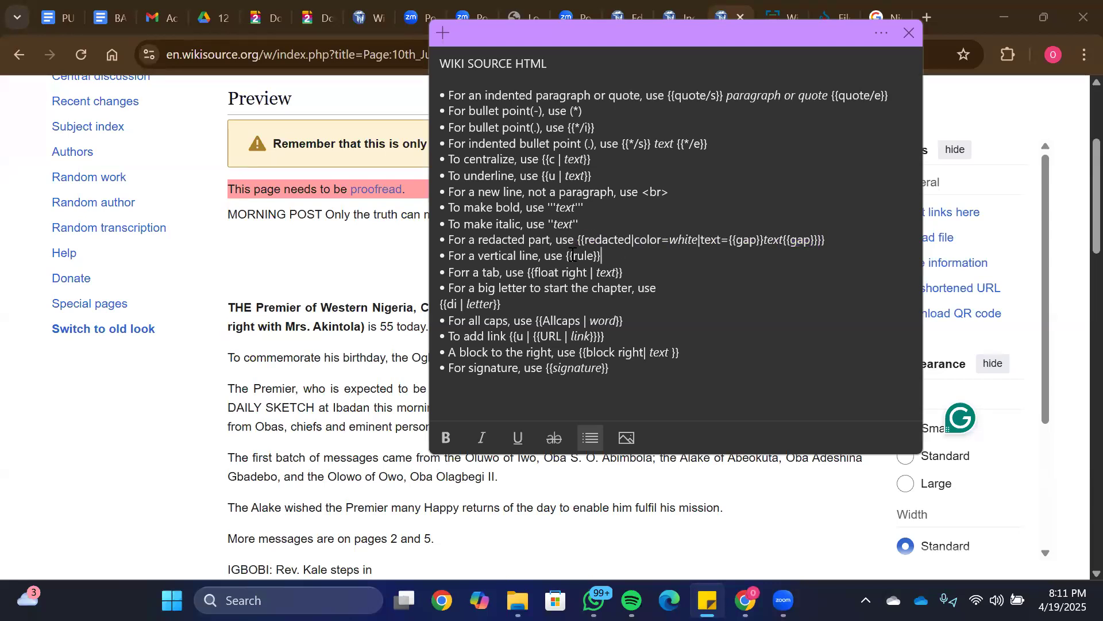
drag(568, 257, 602, 256)
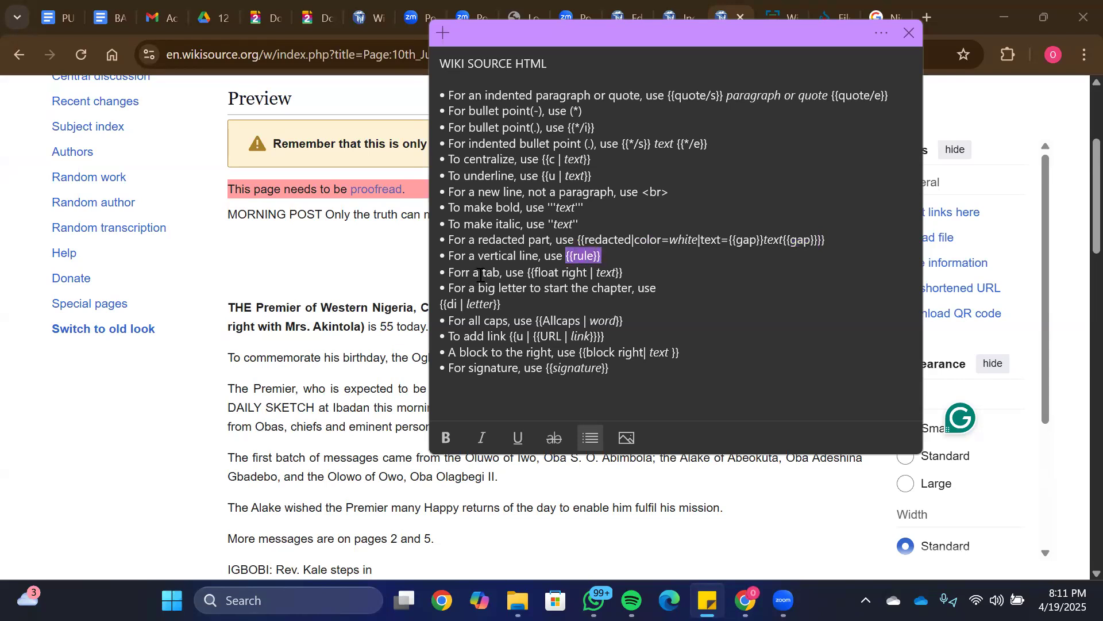
Step: Review the note's float right, big initial letter, all caps, link, block right and signature templates, and return to the page preview in Chrome
click(531, 274)
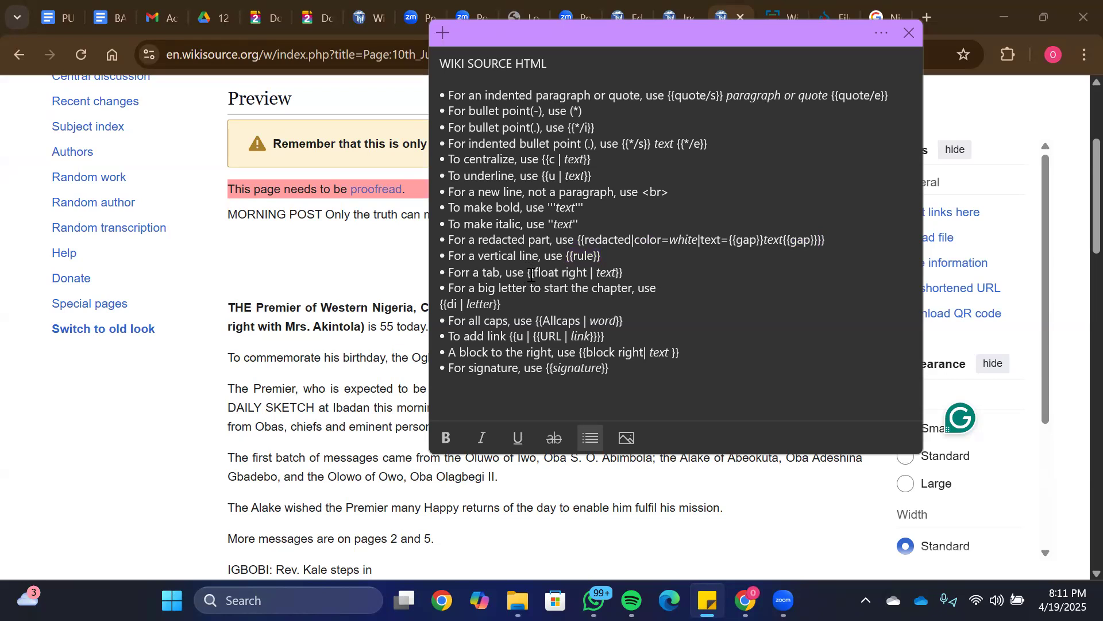
drag(531, 274, 629, 274)
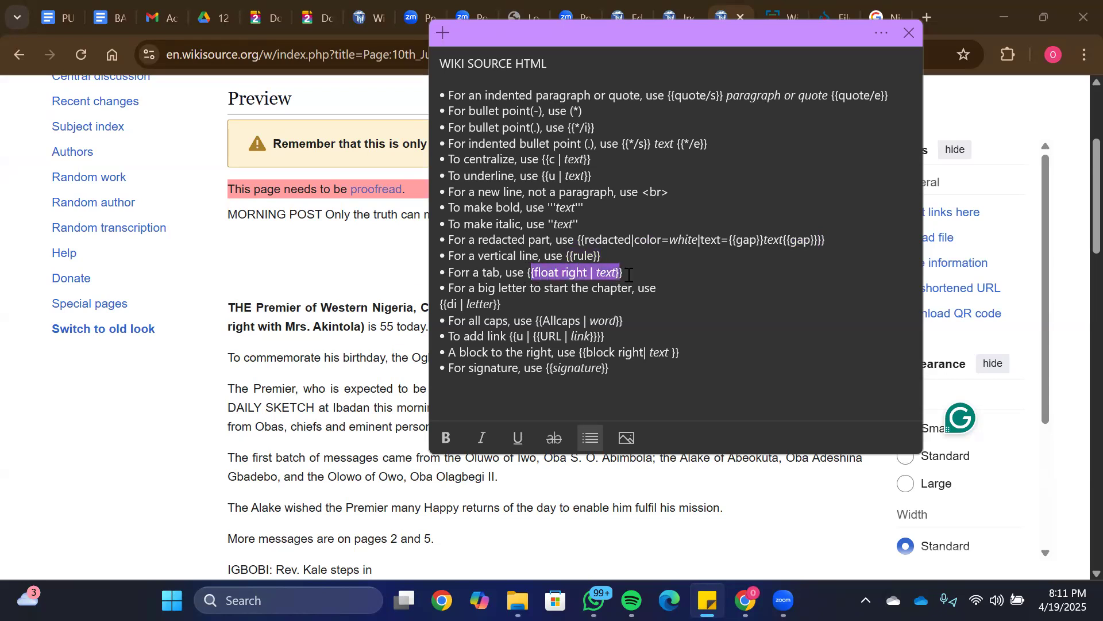
click(504, 303)
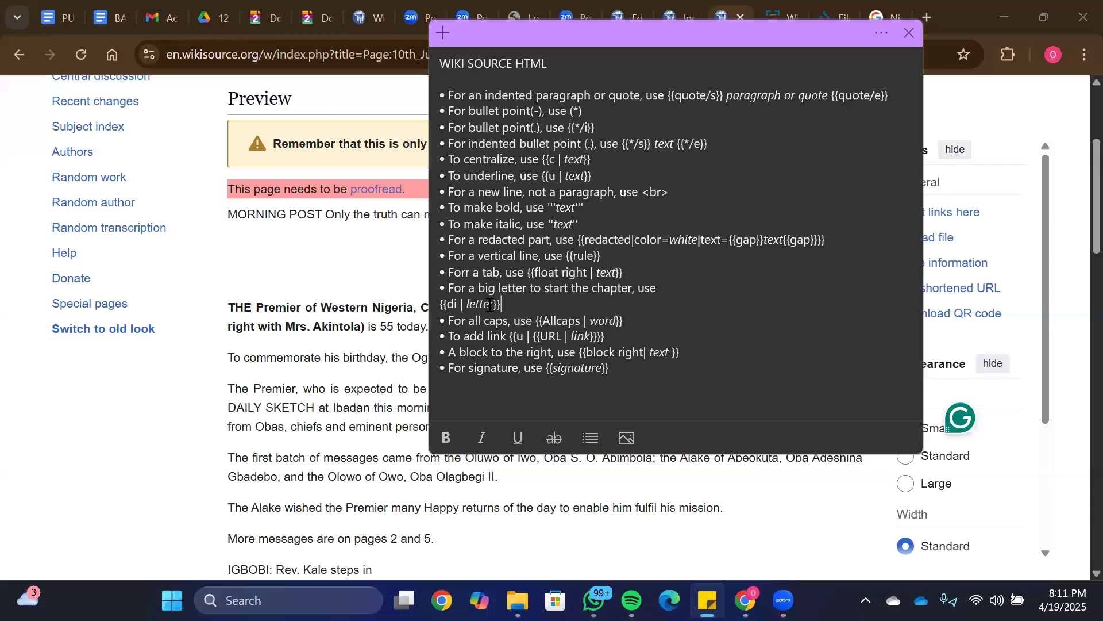
drag(520, 306, 437, 310)
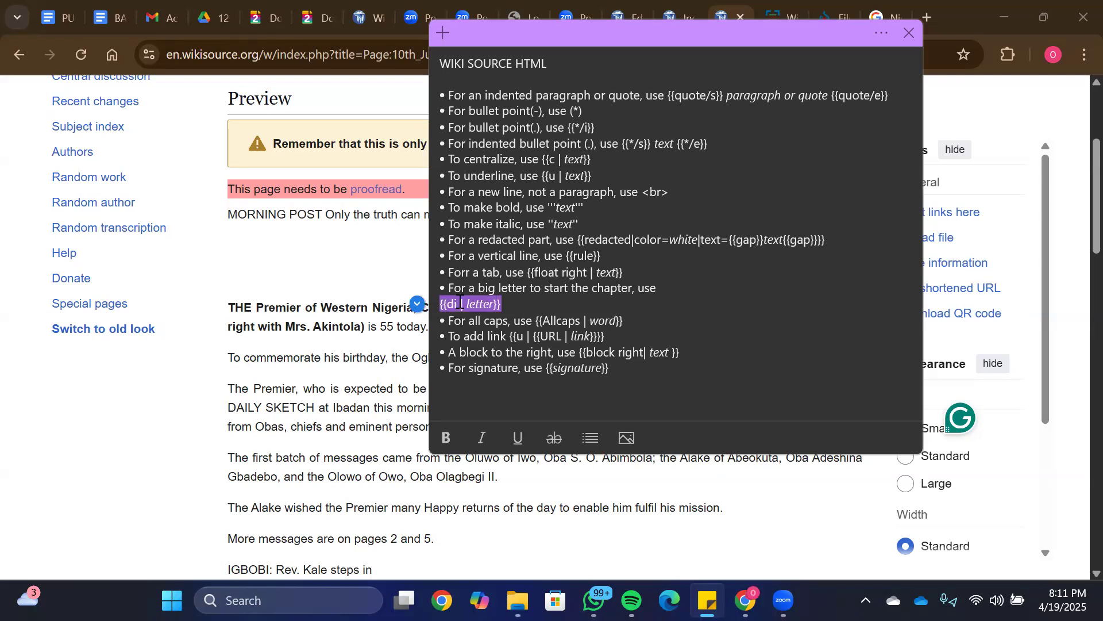
click(523, 310)
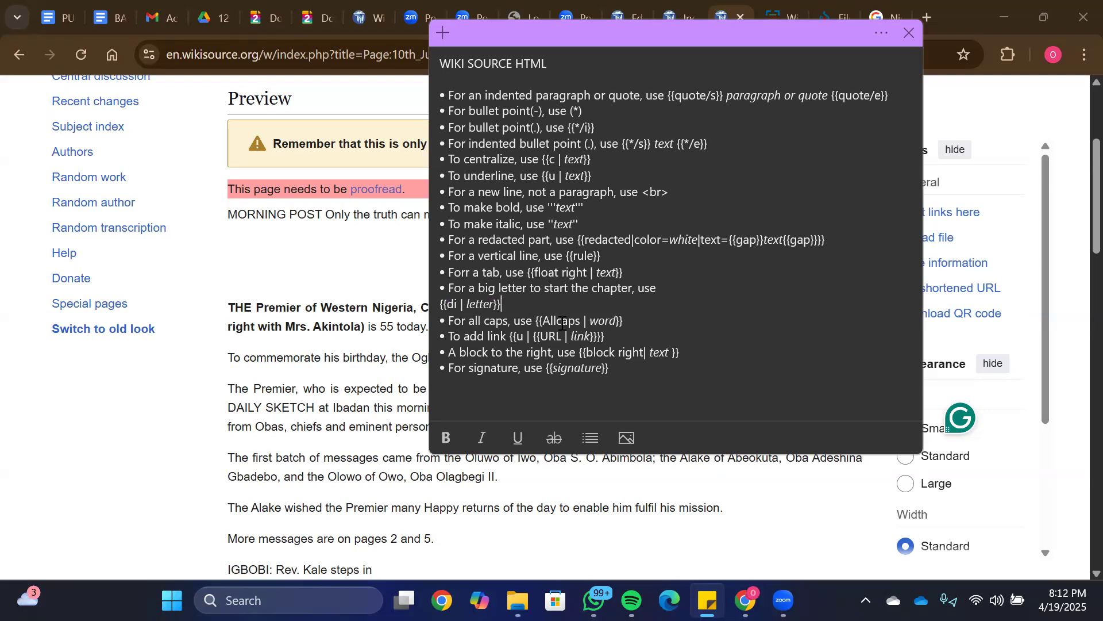
mouse_move(542, 322)
mouse_down()
mouse_move(627, 322)
mouse_move(609, 351)
mouse_move(534, 337)
mouse_up()
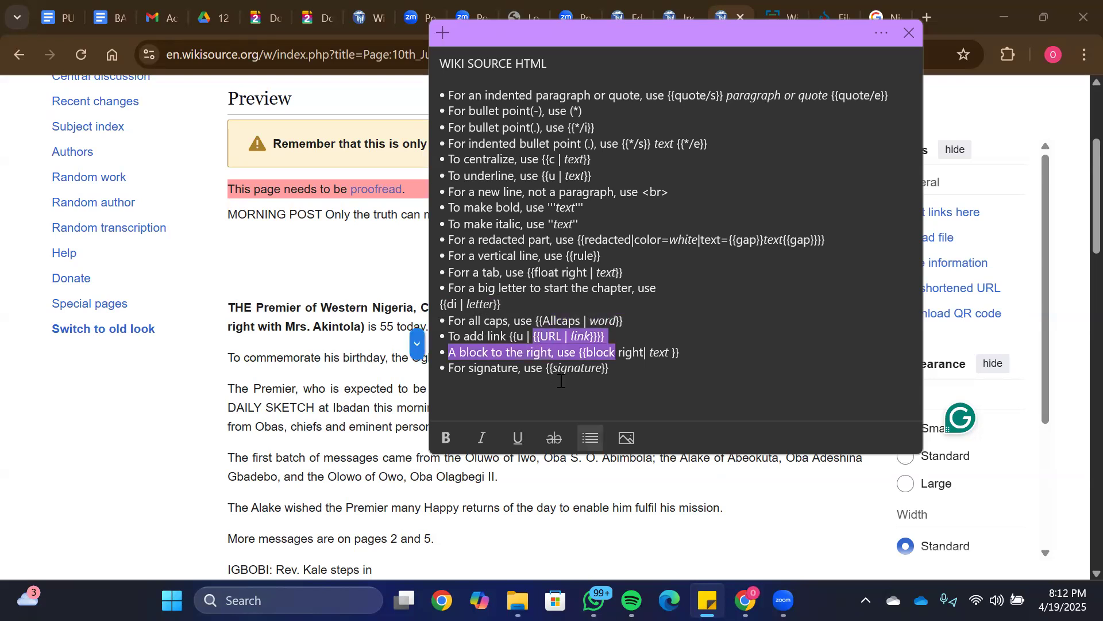
click(632, 369)
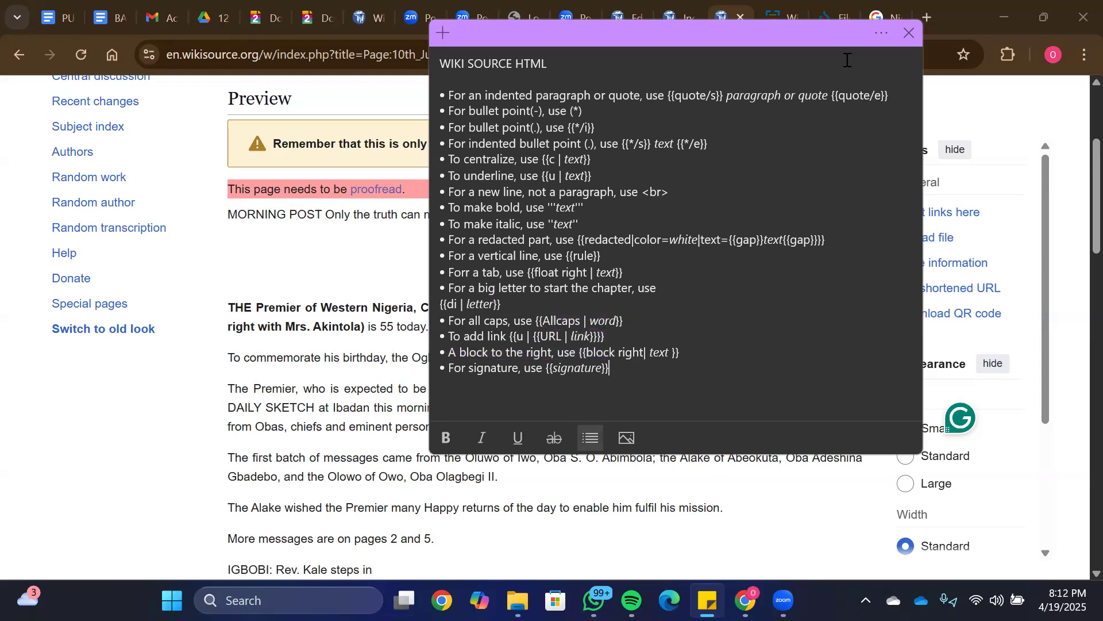
click(873, 36)
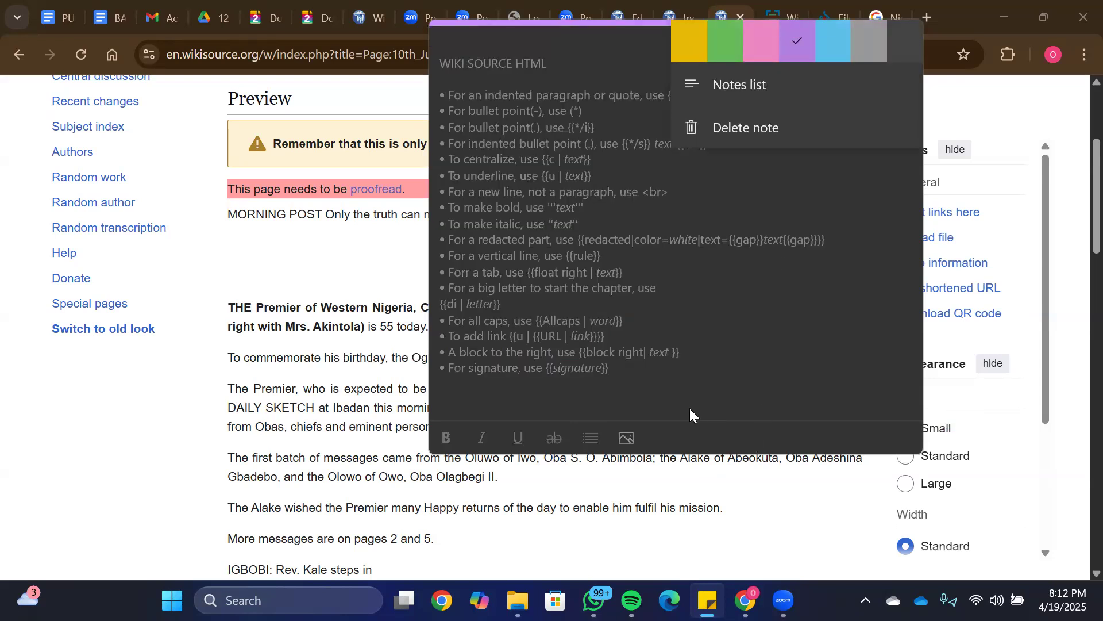
click(755, 504)
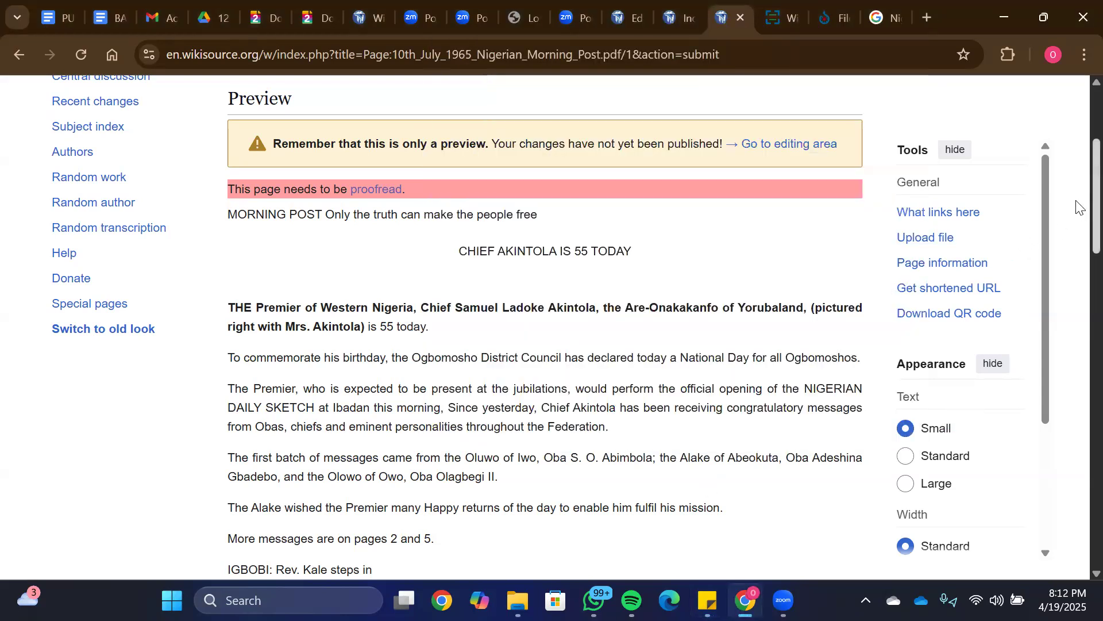
scroll(1076, 233, down, 1)
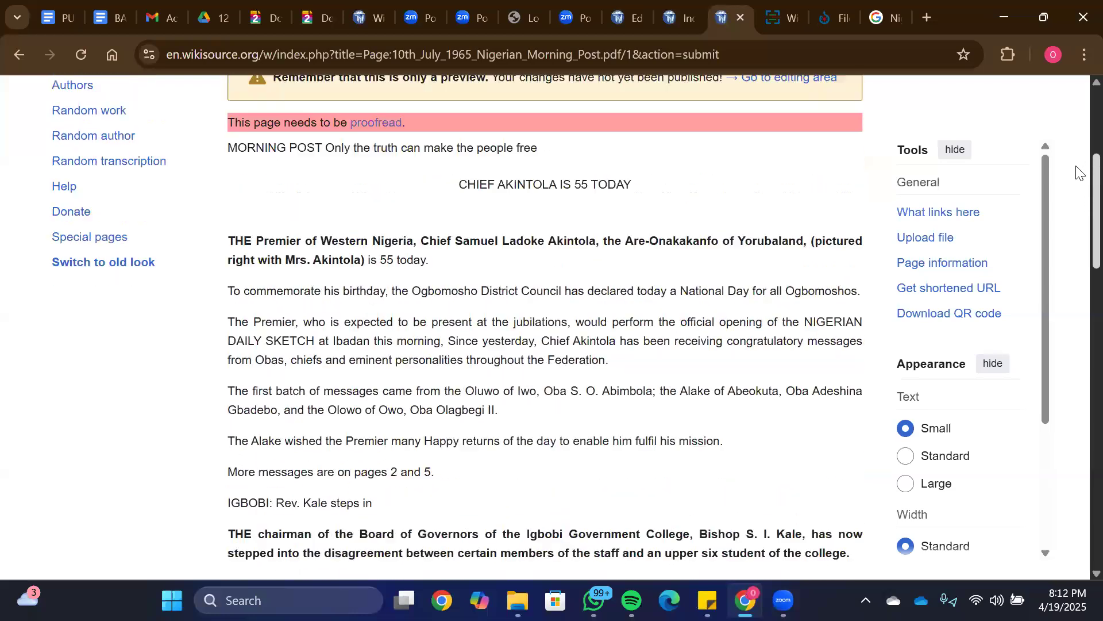
scroll(1076, 167, up, 4)
click(691, 22)
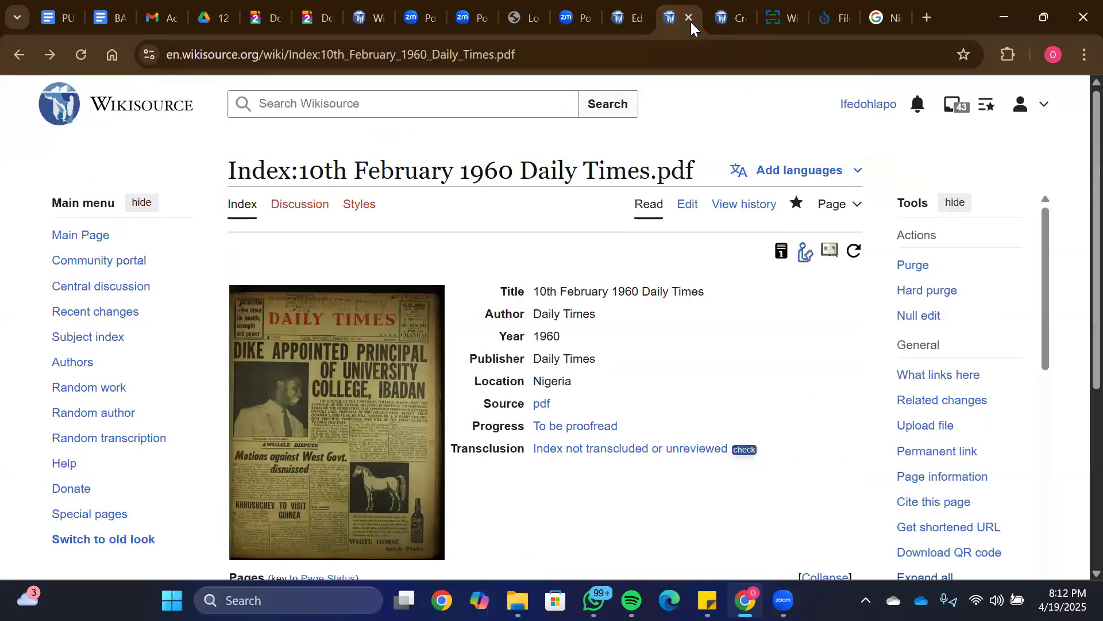
click(637, 22)
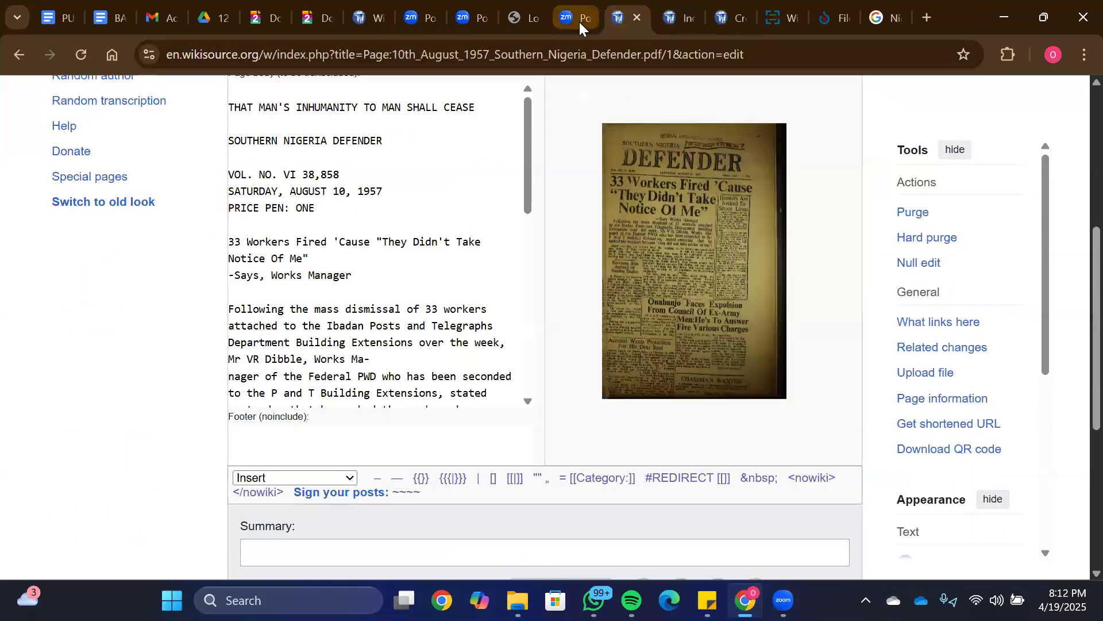
click(737, 20)
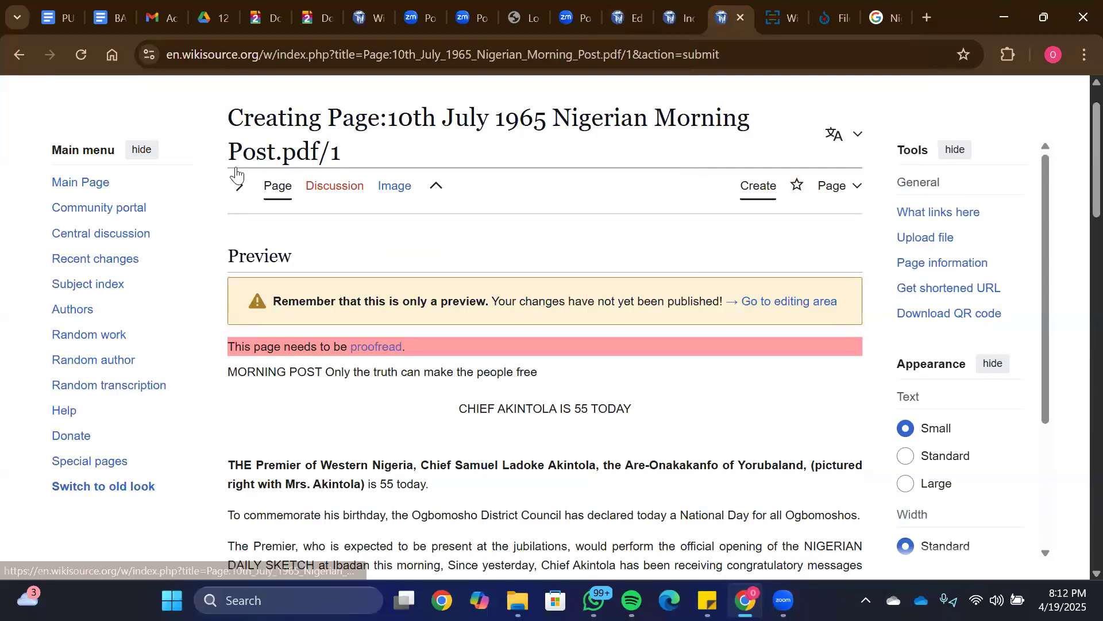
Step: Open the Wikisource Main Page from the 10th February 1960 Daily Times index and examine the Current Collaborations section
click(676, 17)
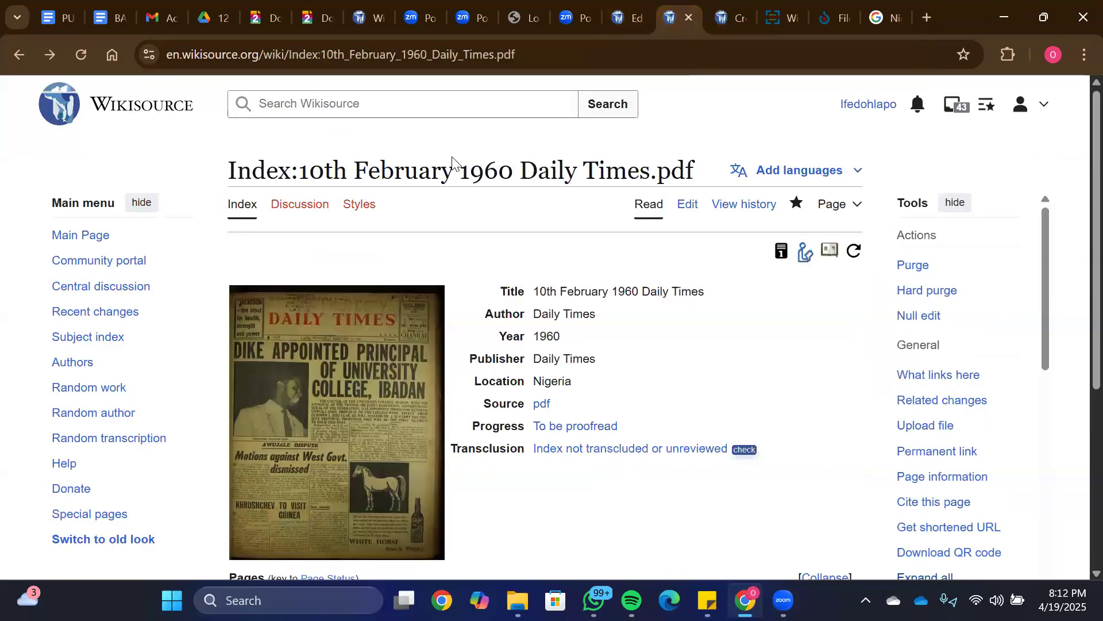
click(87, 239)
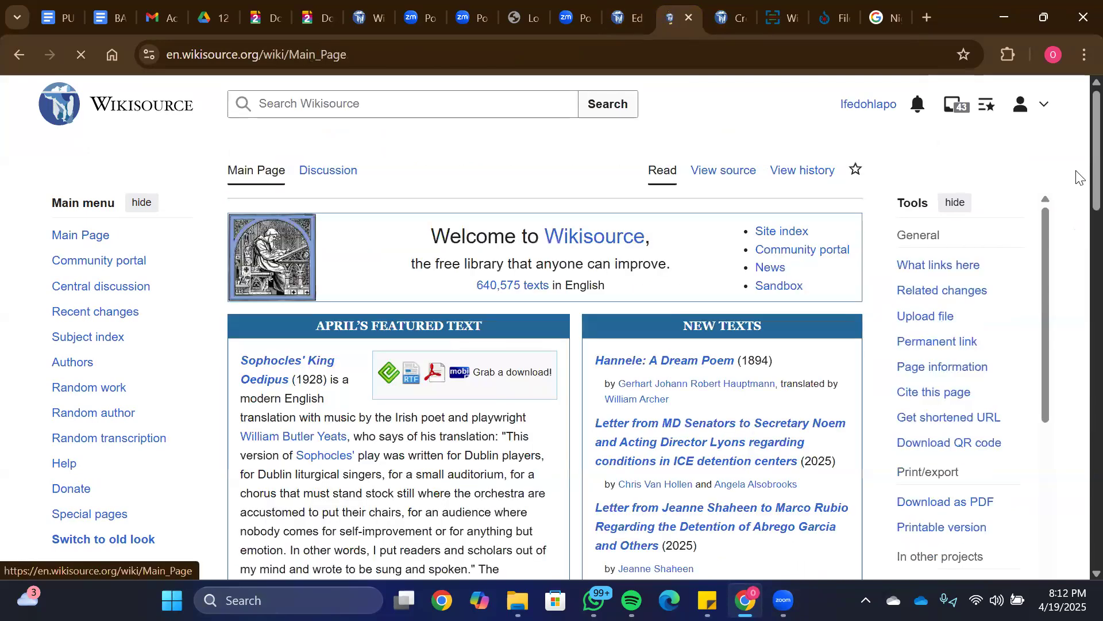
scroll(1078, 270, down, 3)
scroll(1078, 270, down, 15)
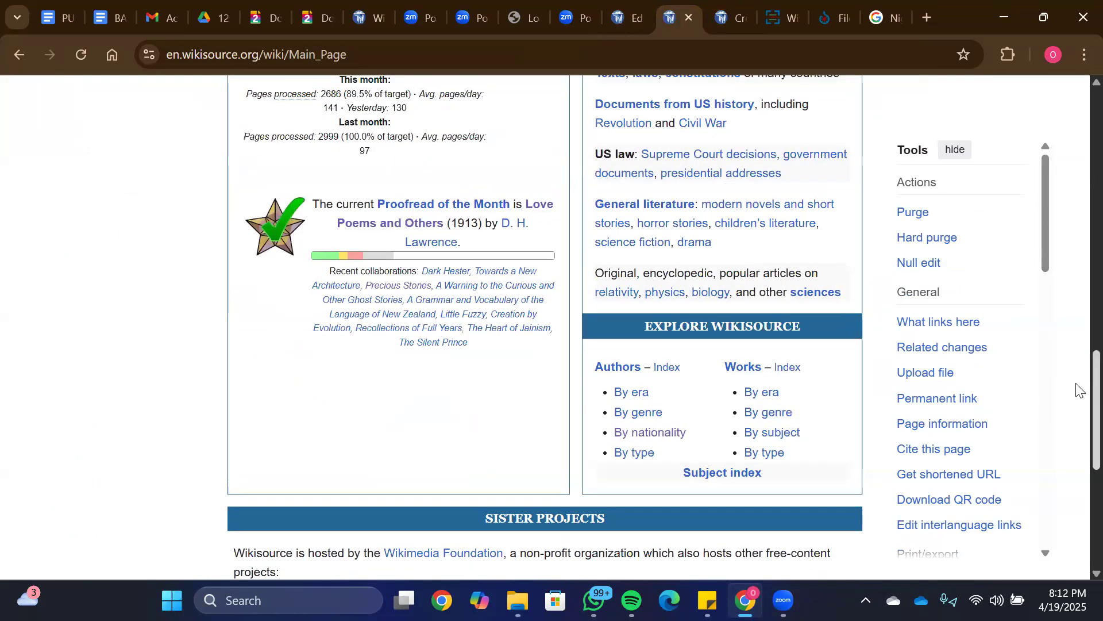
scroll(1075, 337, up, 4)
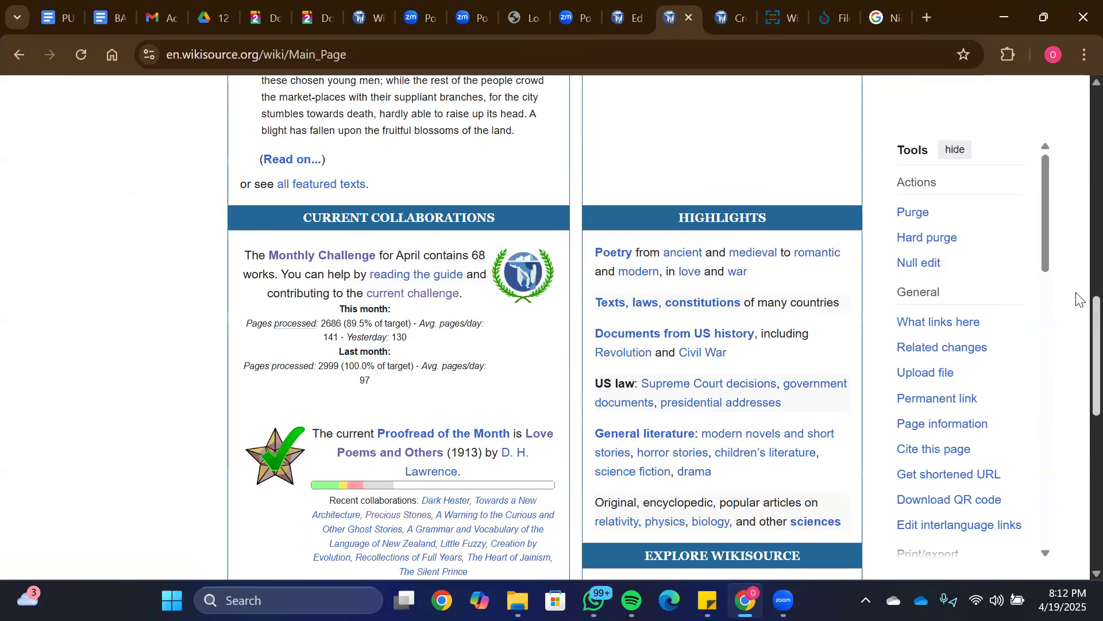
scroll(1078, 328, down, 3)
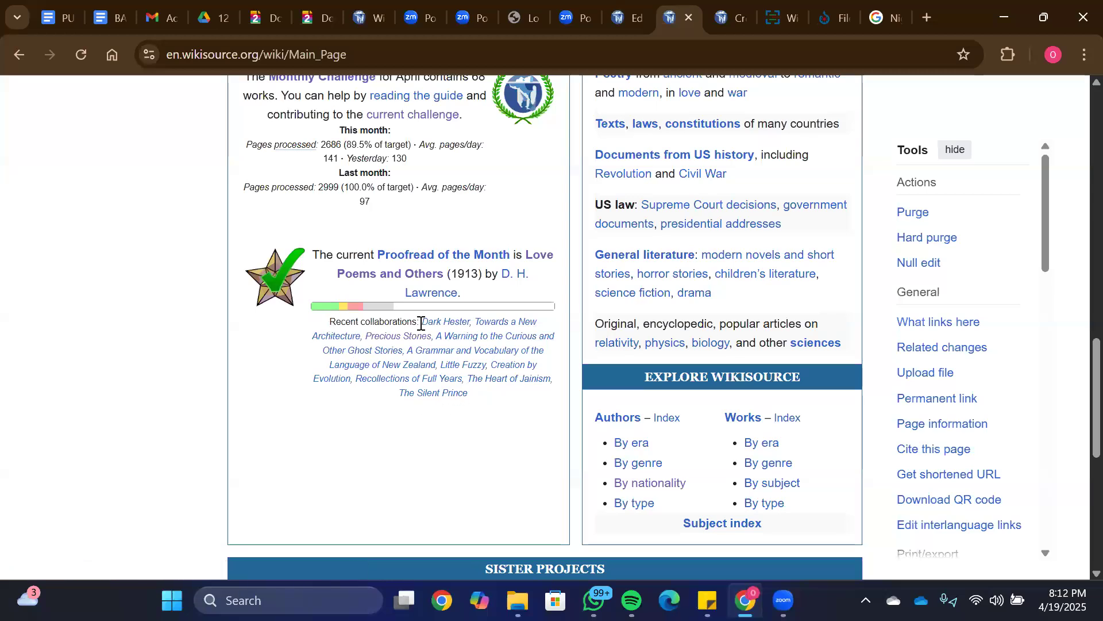
Step: Open the recent collaboration "A Warning to the Curious and Other Ghost Stories" and examine the page statuses on its index
click(485, 342)
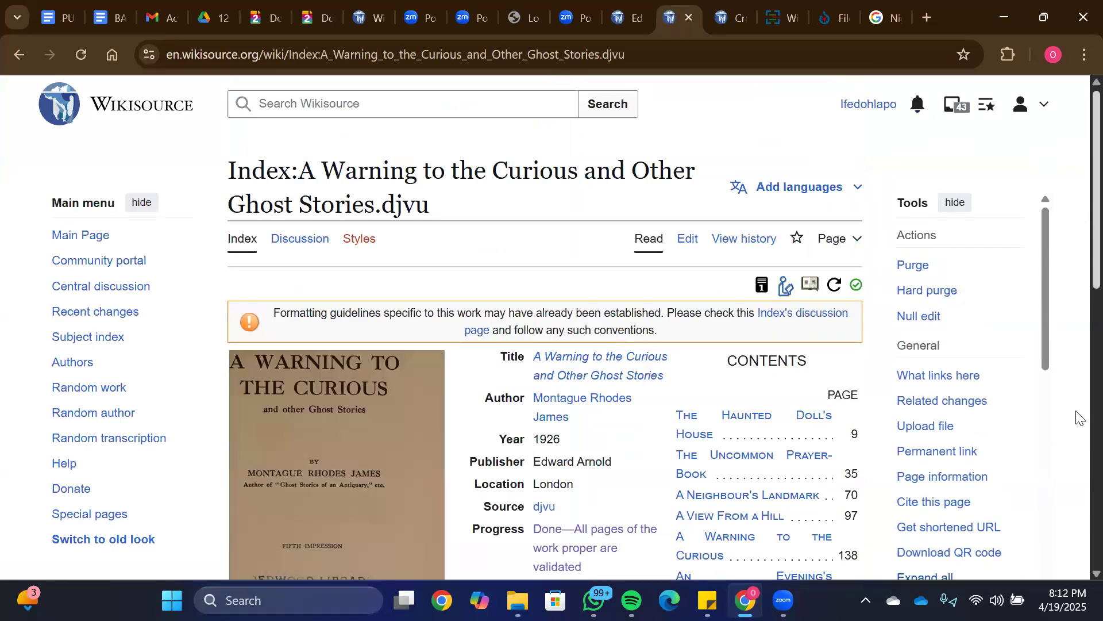
scroll(1078, 422, down, 9)
scroll(1079, 423, up, 2)
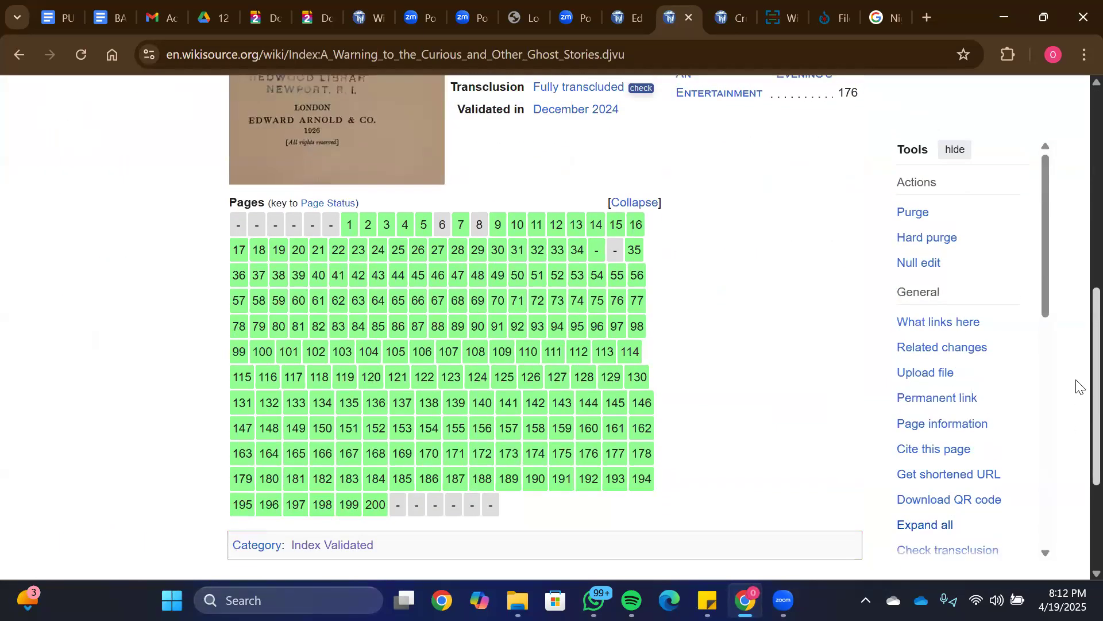
scroll(1079, 404, down, 1)
scroll(1078, 345, up, 5)
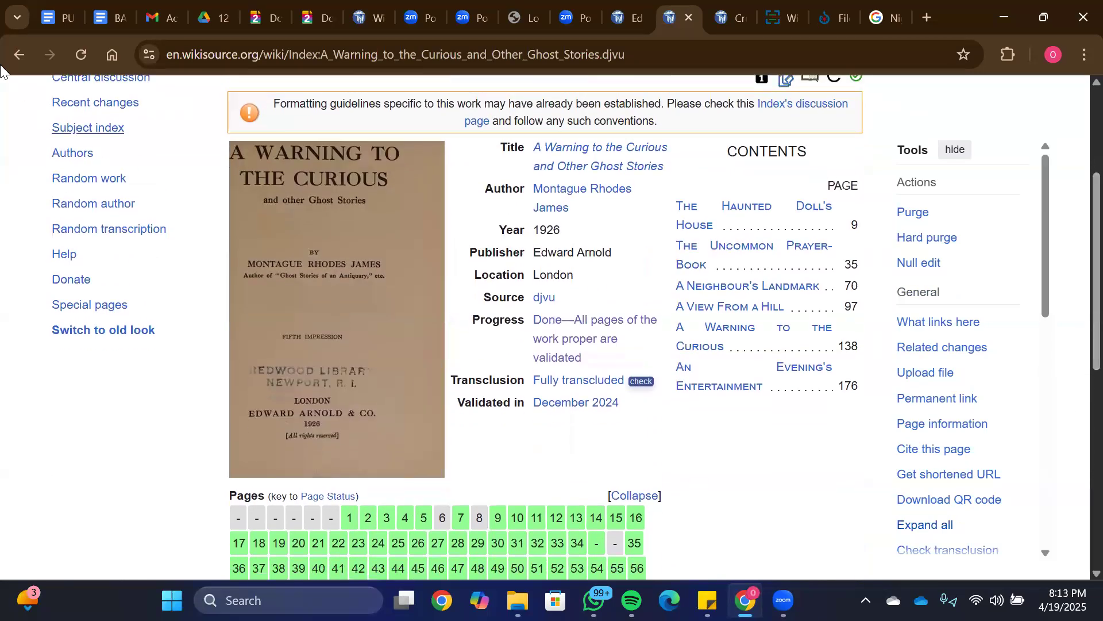
Step: Return to the Main Page, open the recent collaboration "Recollections of Full Years" and examine the page statuses on its index
click(19, 55)
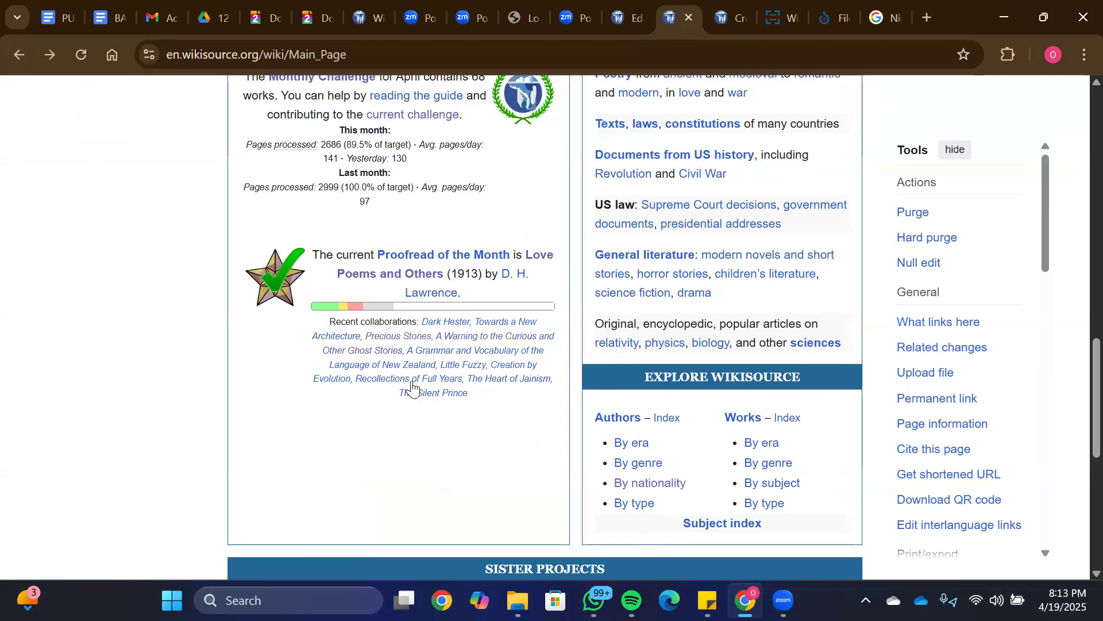
click(411, 379)
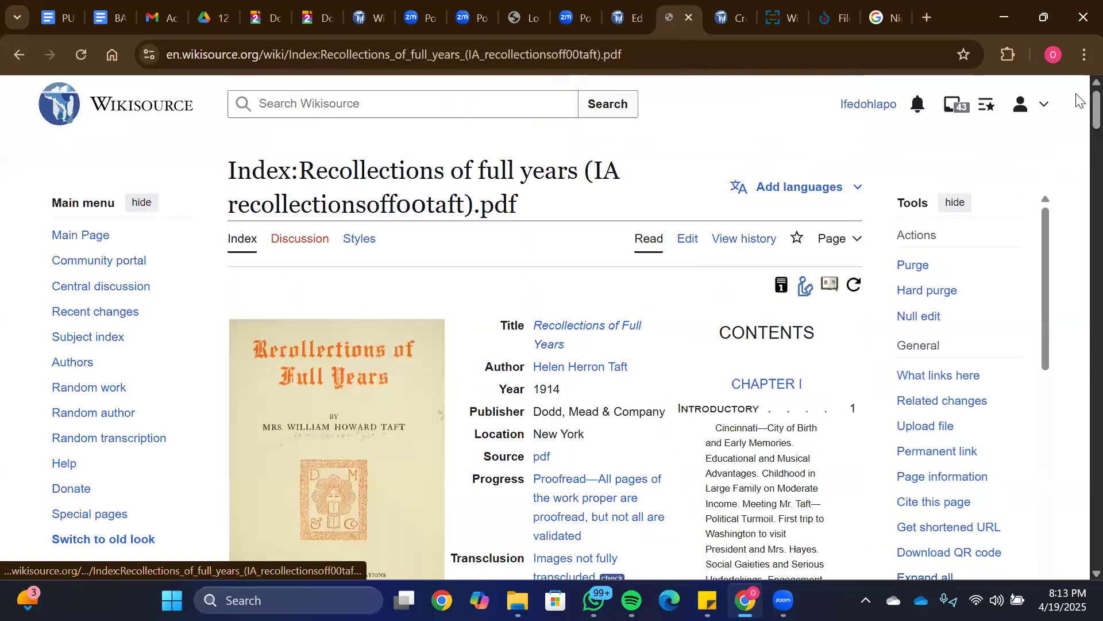
scroll(1078, 125, down, 15)
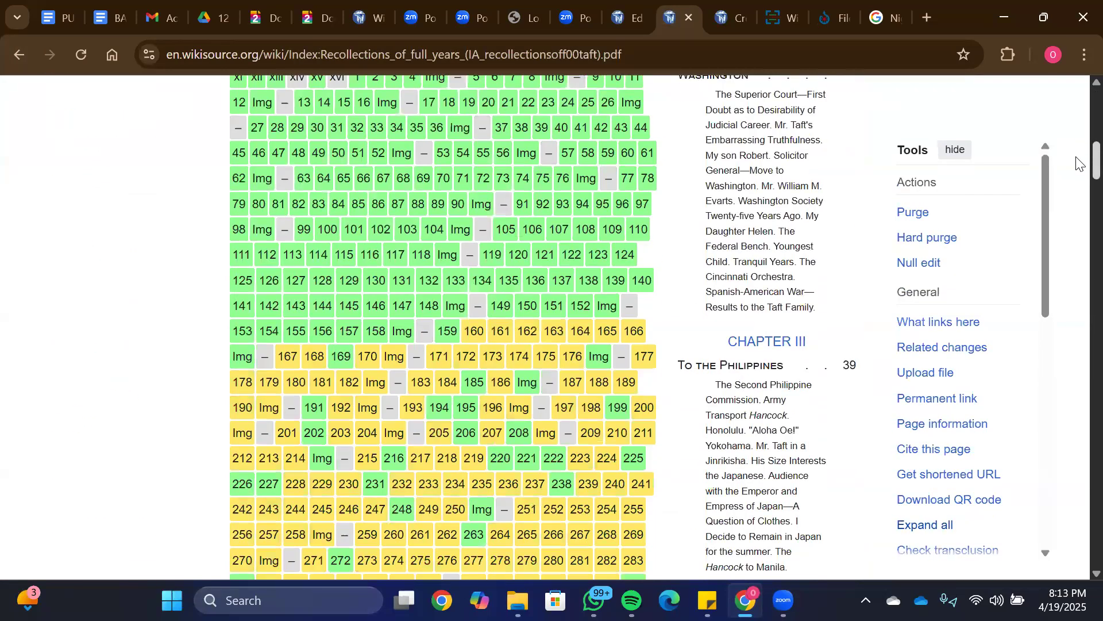
scroll(1077, 184, down, 4)
scroll(1077, 178, up, 10)
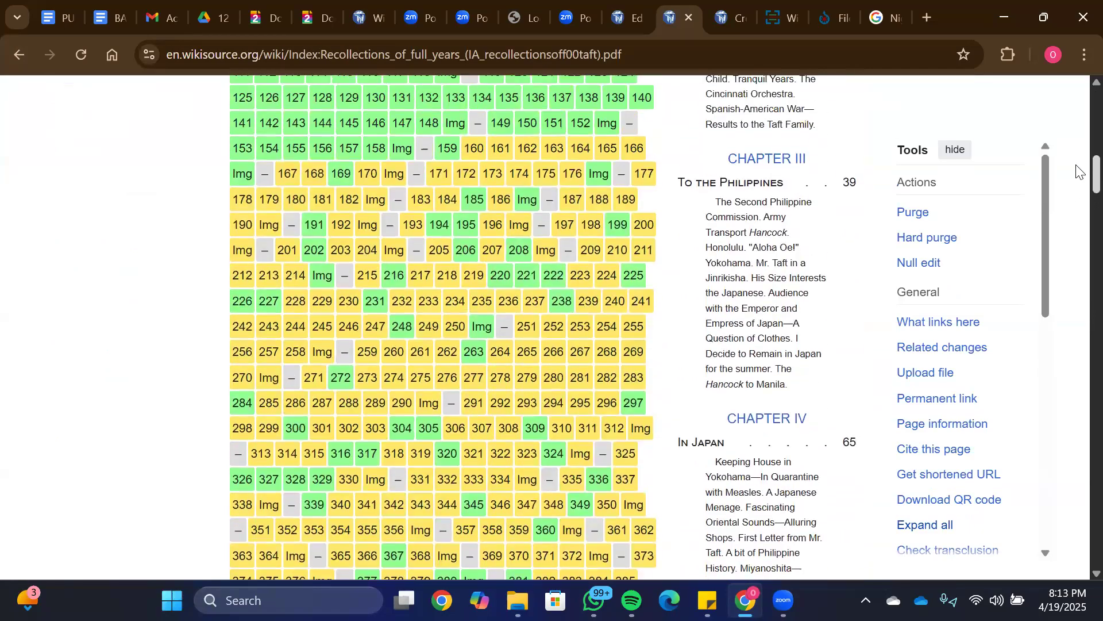
scroll(1078, 170, down, 10)
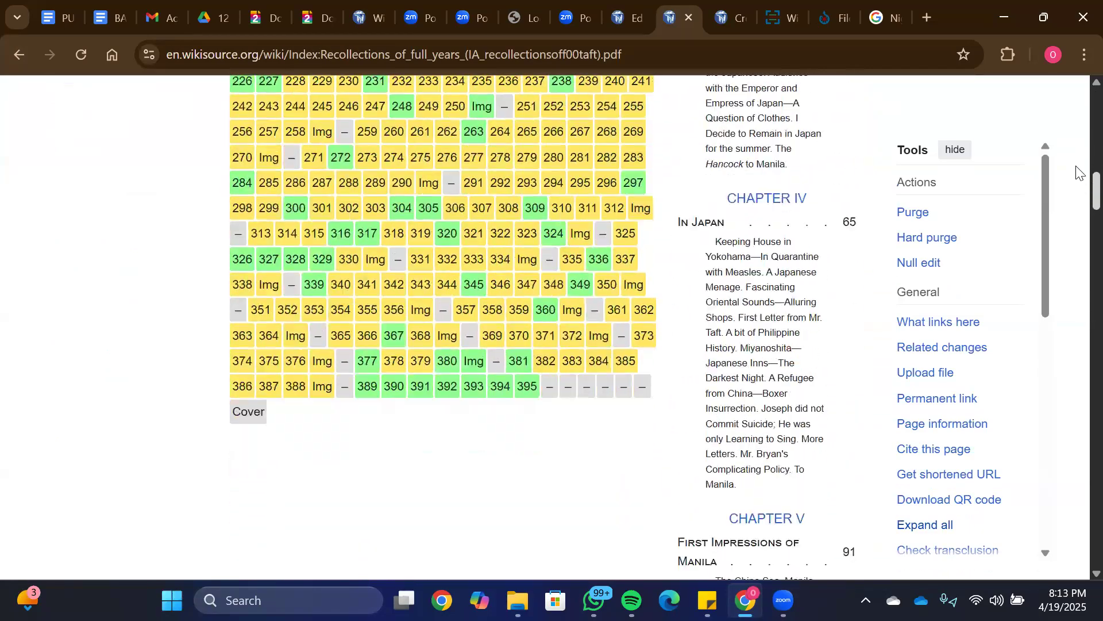
scroll(1078, 170, up, 10)
scroll(1078, 170, down, 5)
scroll(1078, 172, down, 1)
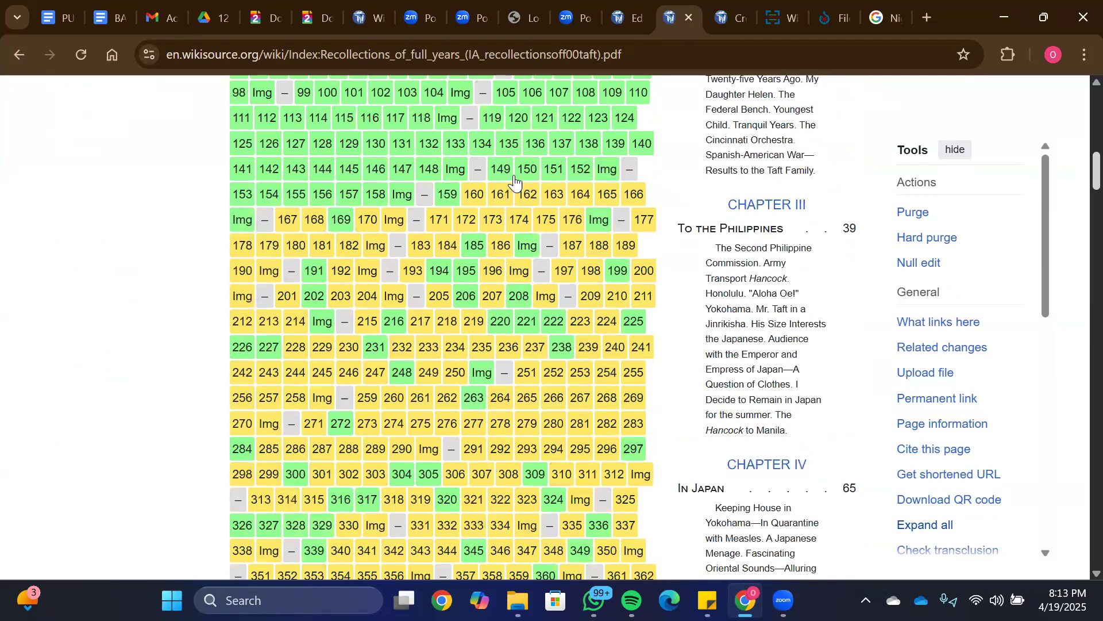
Step: Open page 160 of Recollections of Full Years and compare its heading, body text and page number with the scan
click(473, 201)
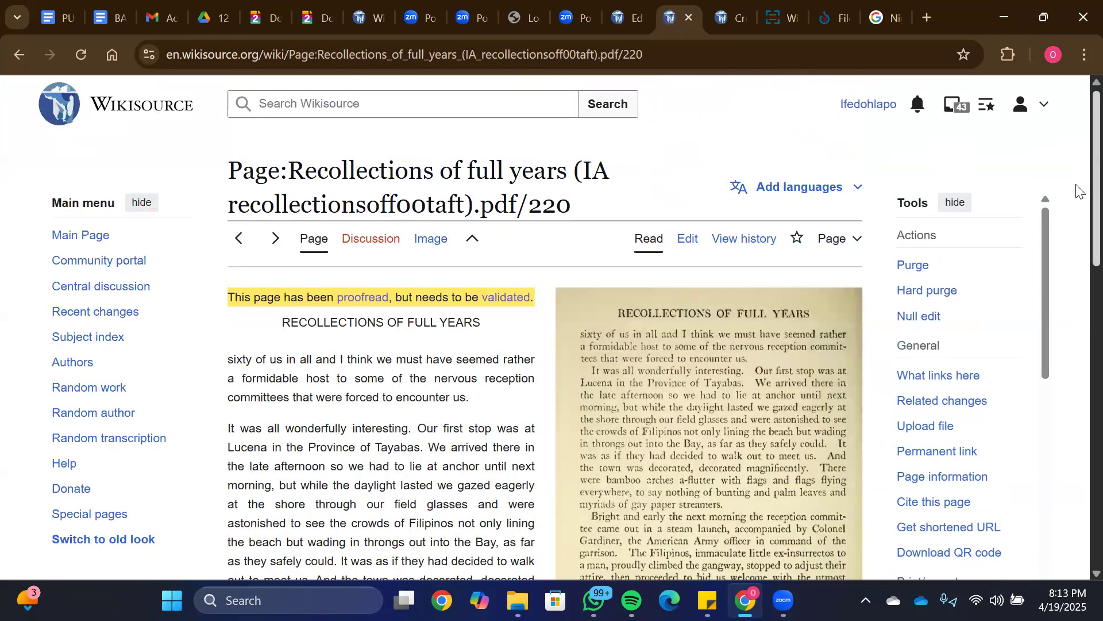
scroll(1078, 206, down, 3)
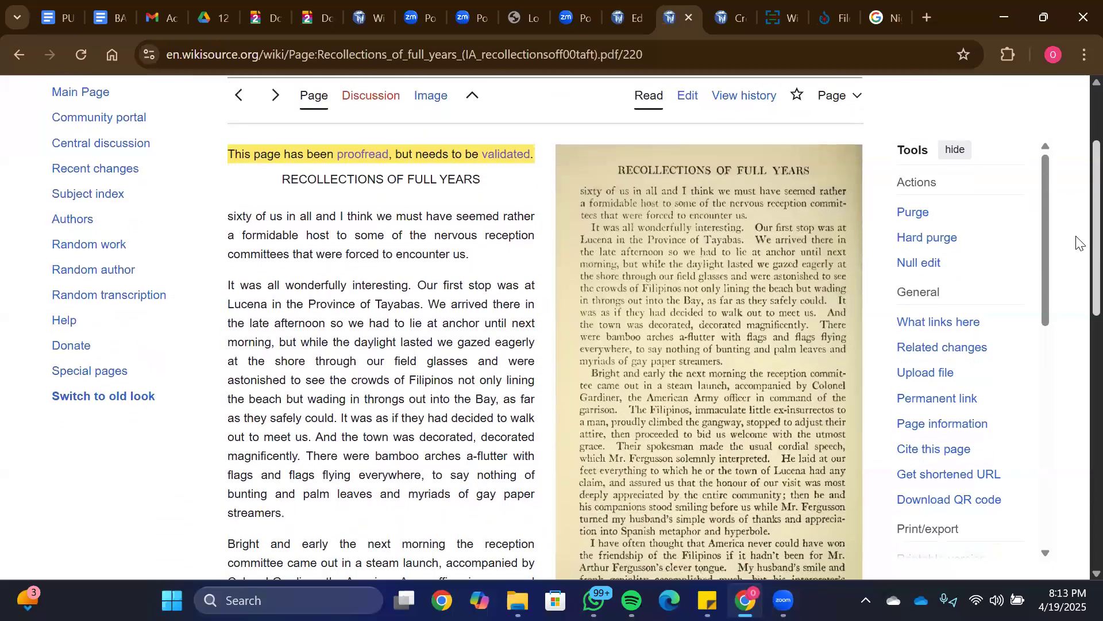
scroll(1079, 253, down, 1)
scroll(1078, 259, down, 4)
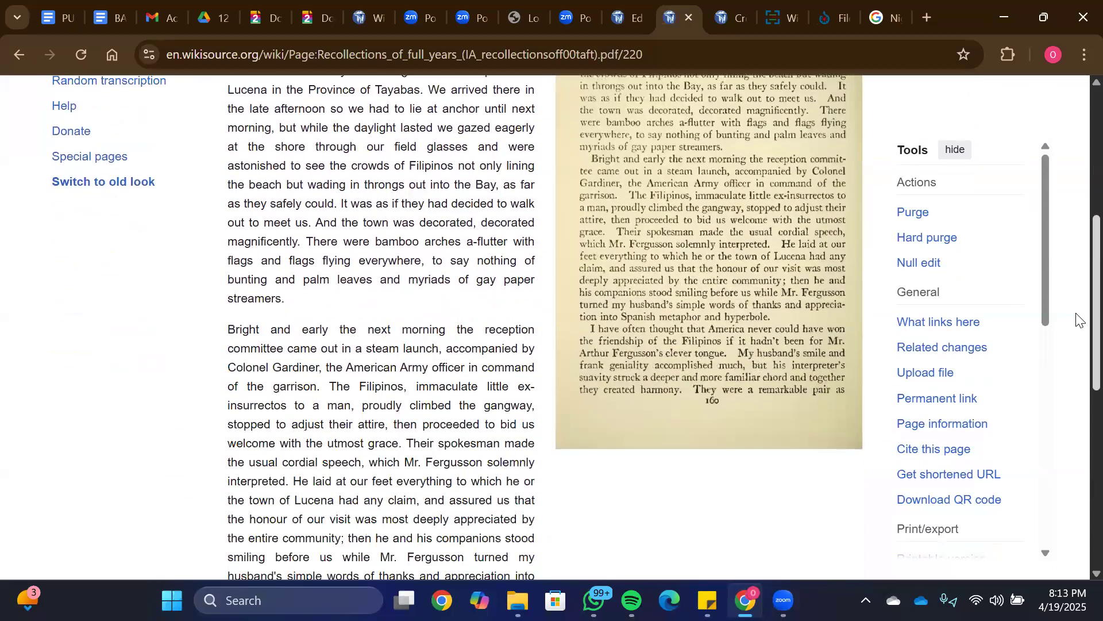
scroll(1078, 379, down, 4)
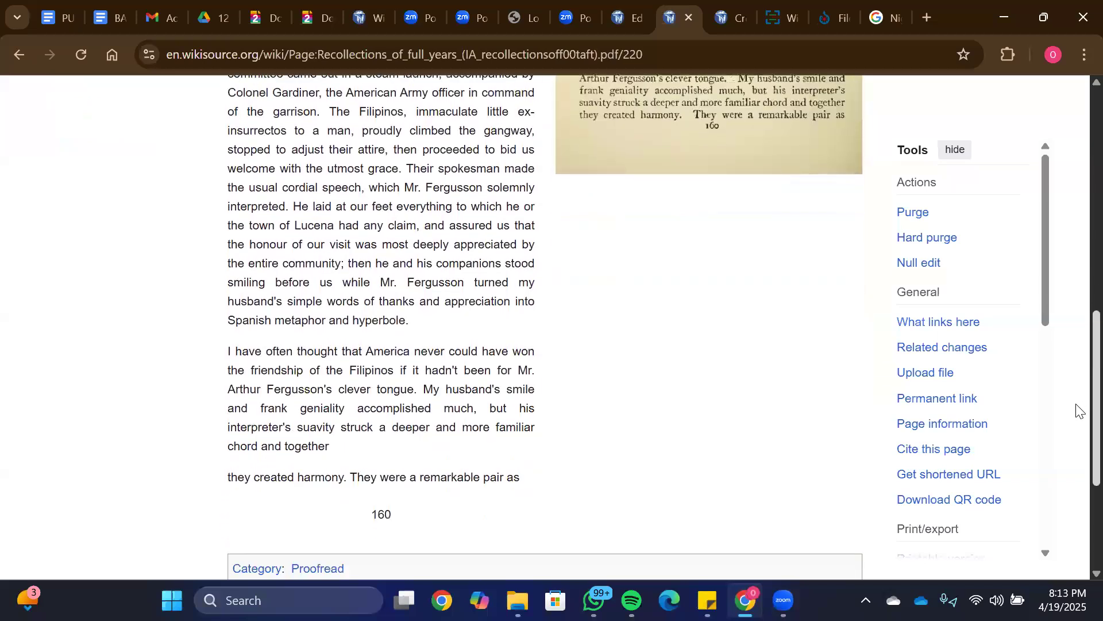
scroll(1079, 409, up, 8)
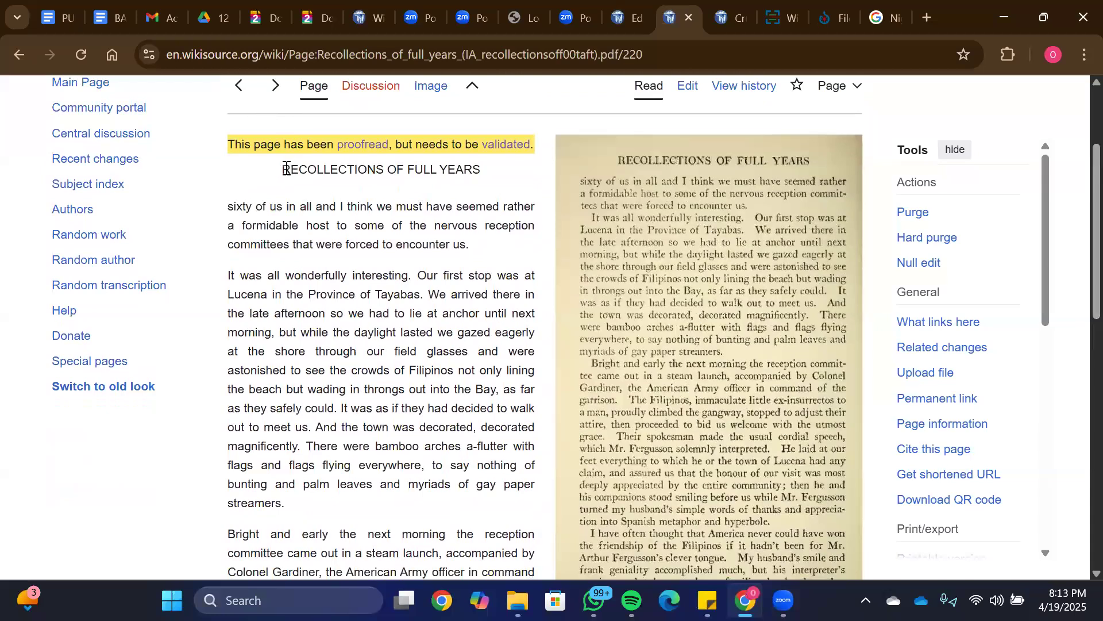
drag(285, 168, 405, 170)
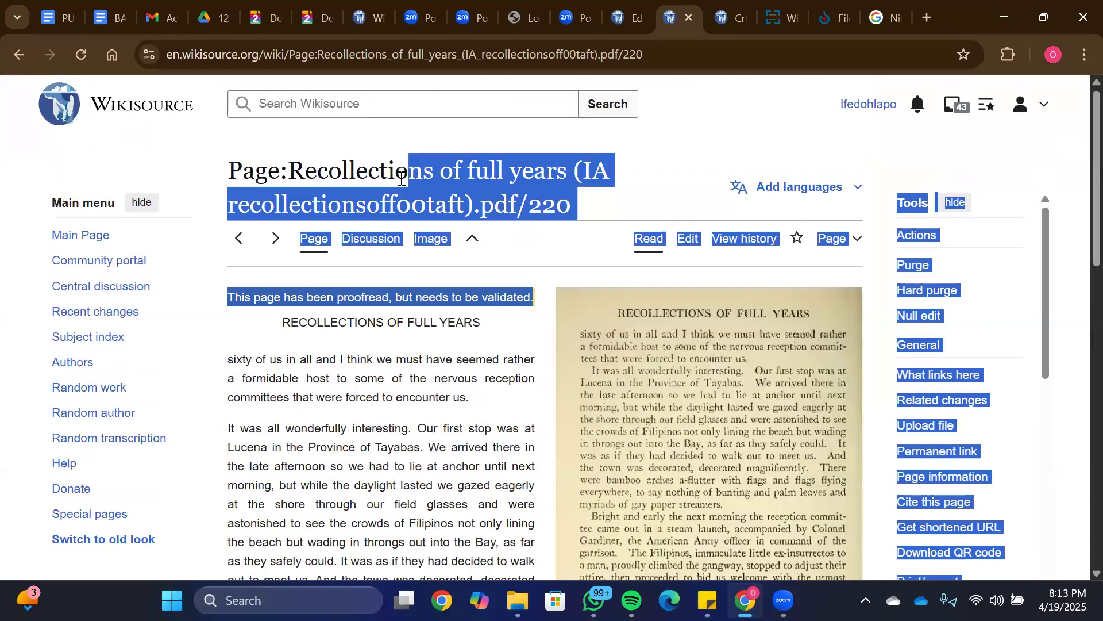
click(500, 376)
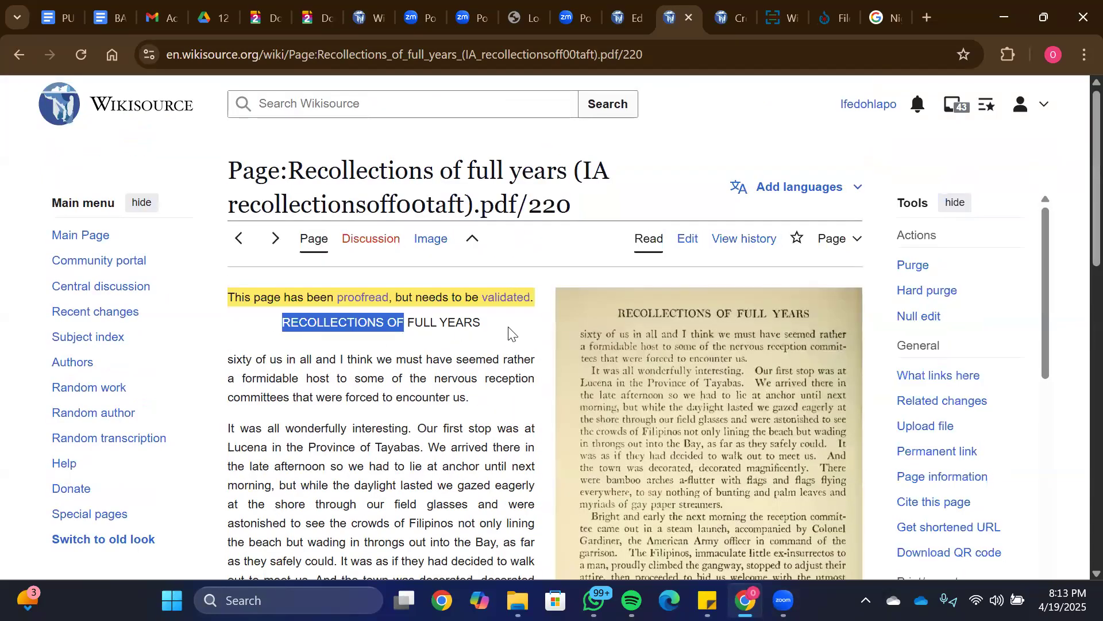
drag(508, 334, 510, 334)
scroll(1079, 332, down, 10)
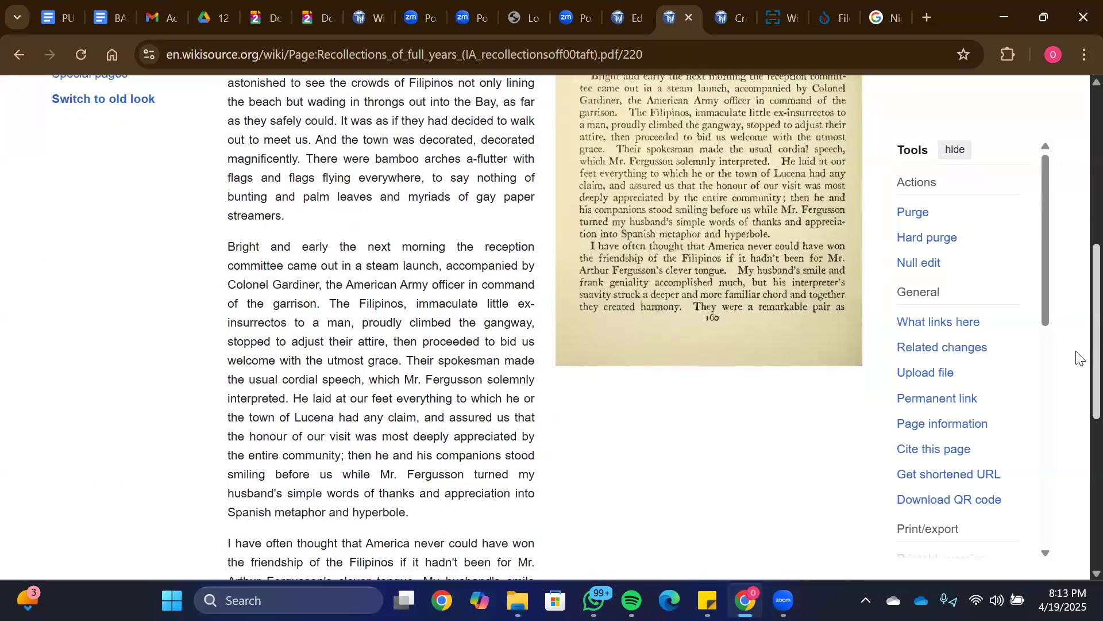
drag(370, 495, 440, 490)
scroll(1079, 354, up, 10)
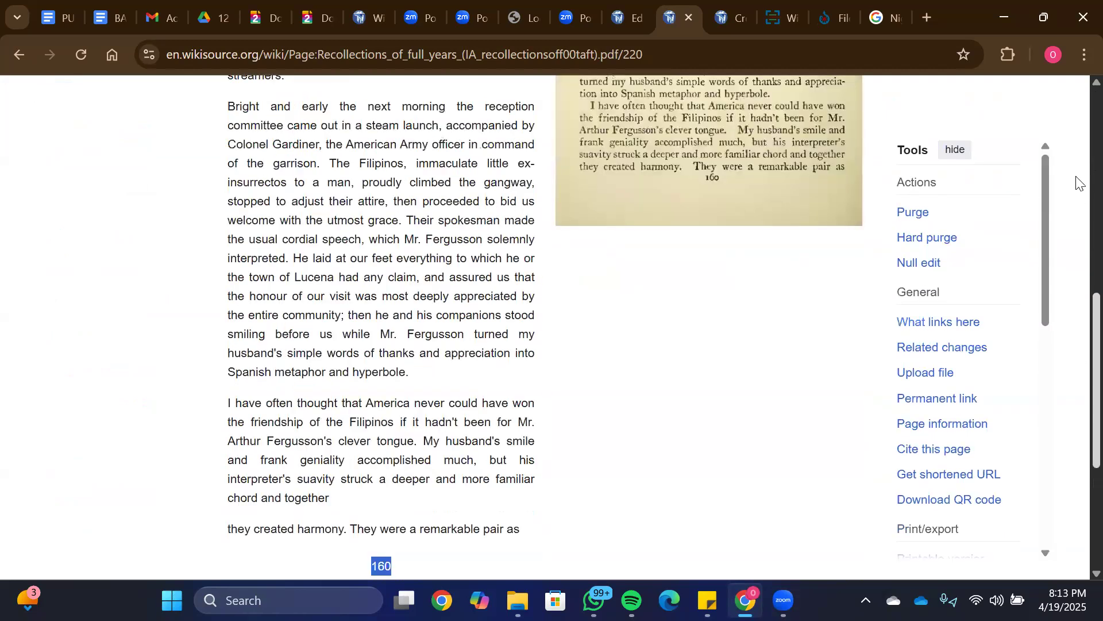
Step: Open page 160 for editing and check the centred header, body text and footer markup against the scan
click(695, 198)
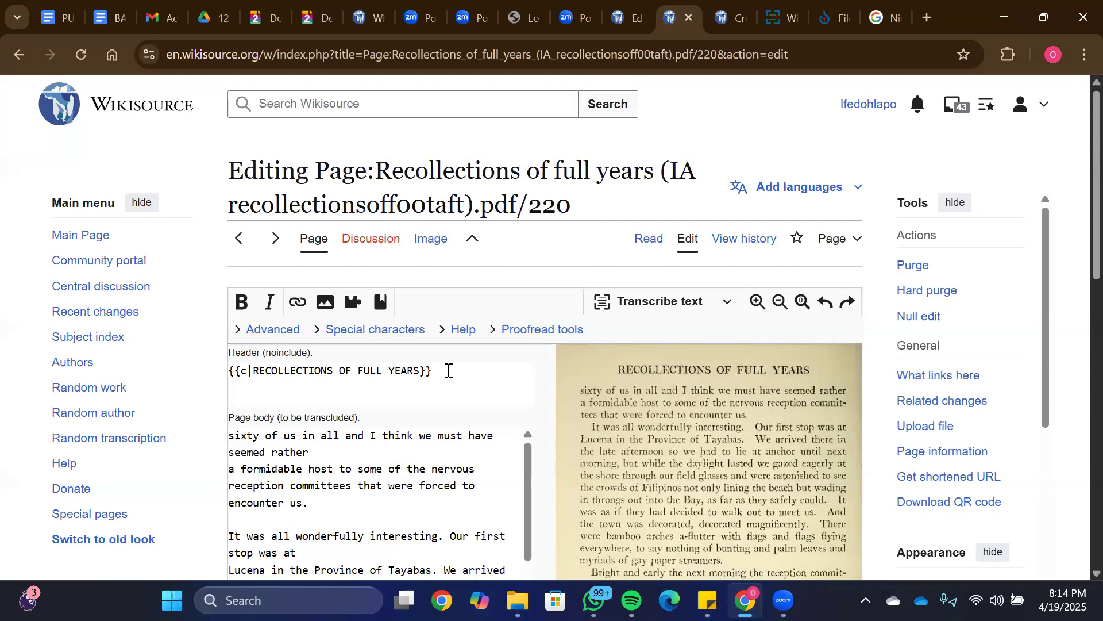
scroll(1078, 322, down, 9)
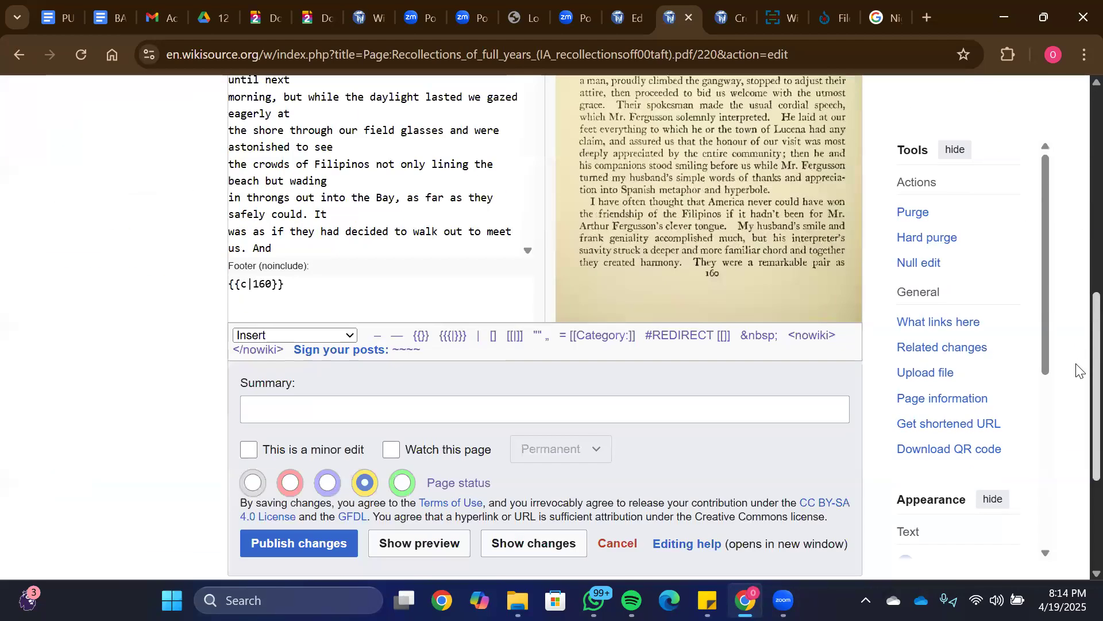
scroll(1078, 359, up, 1)
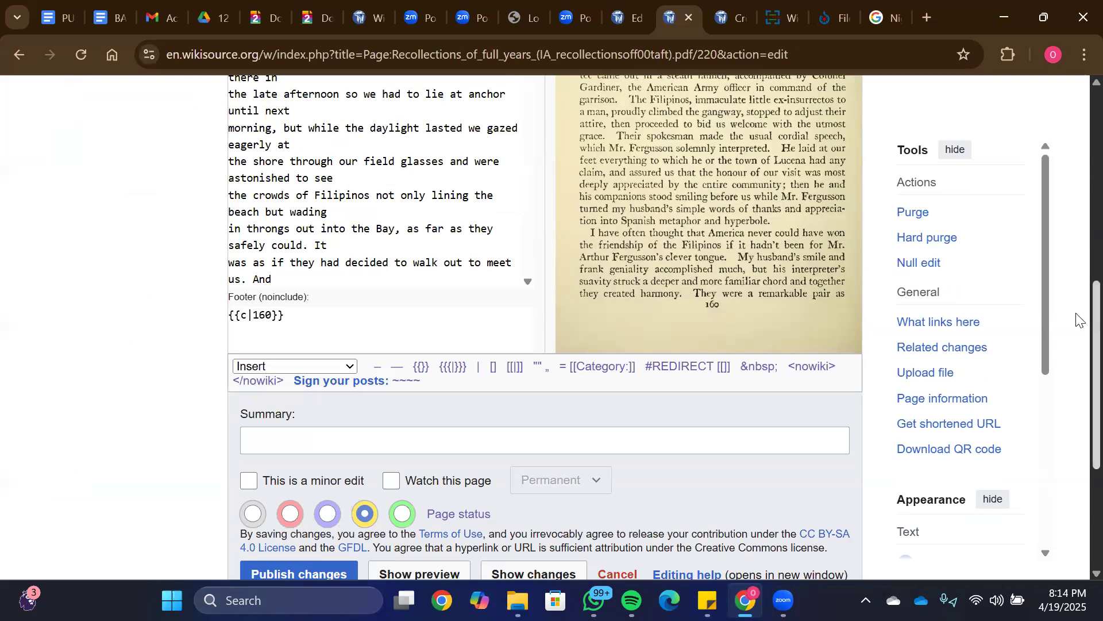
scroll(1077, 317, up, 1)
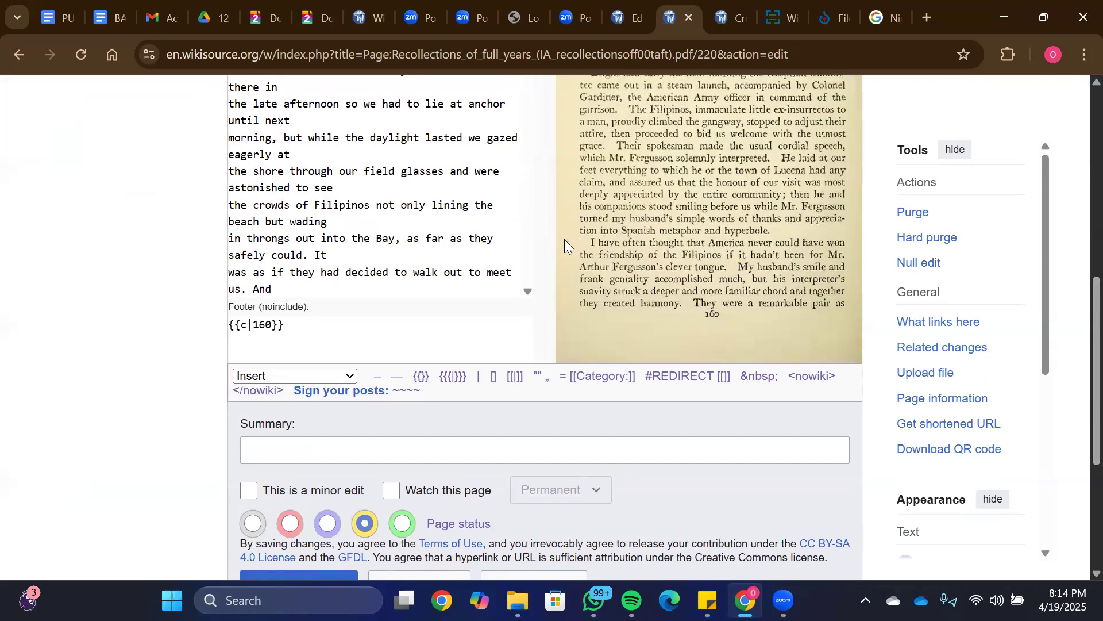
scroll(1079, 303, up, 2)
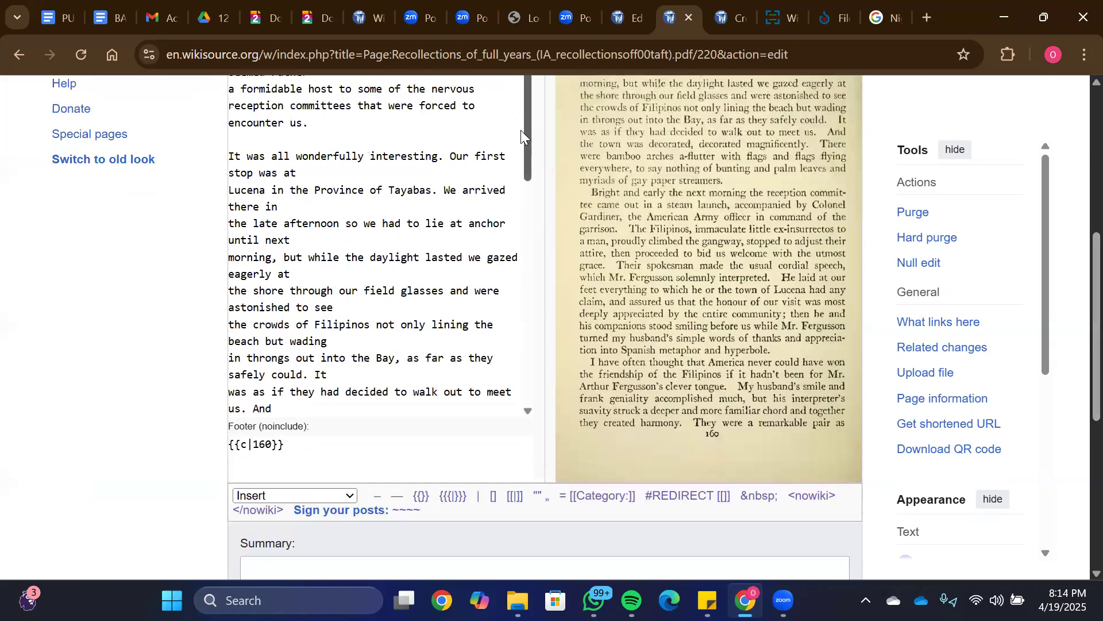
drag(523, 130, 539, 376)
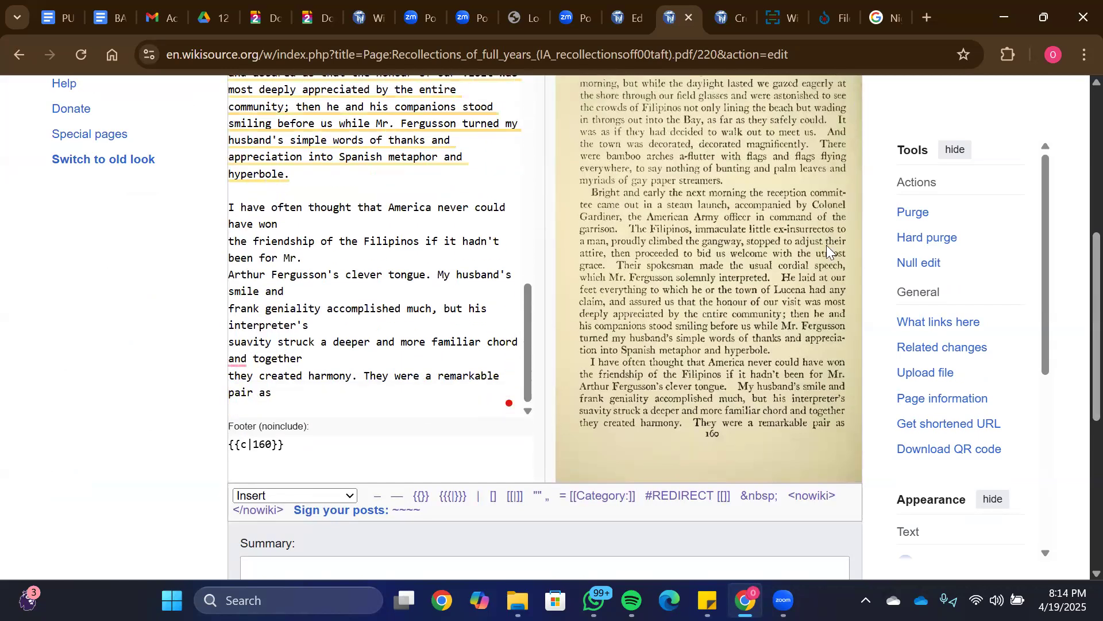
Step: Set the page status of page 160 to validated and publish the changes
scroll(1076, 305, down, 4)
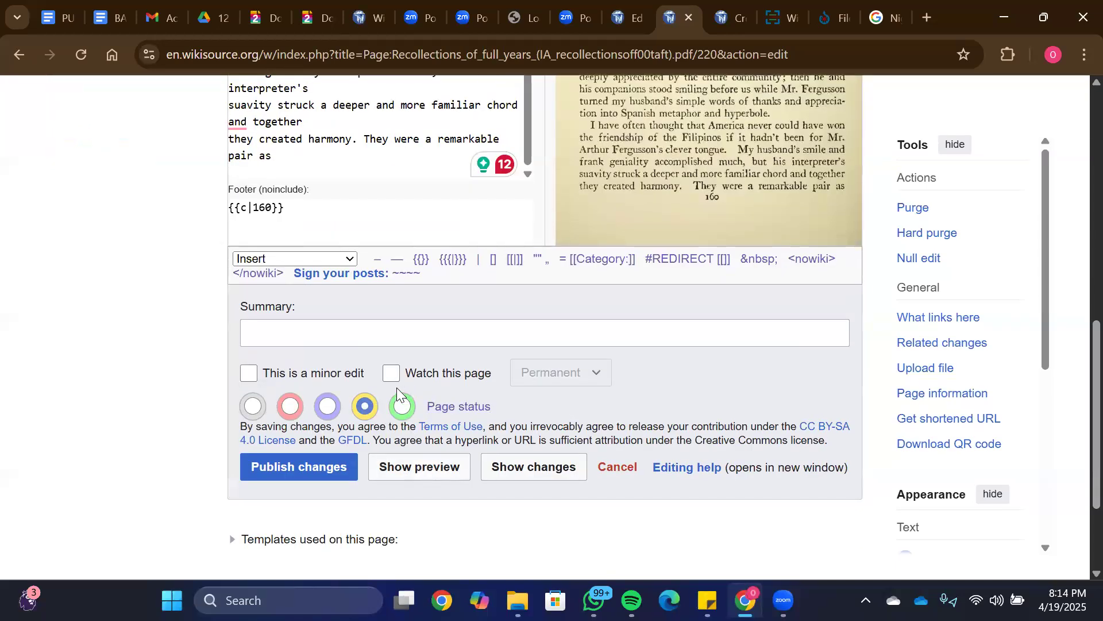
click(403, 406)
click(320, 467)
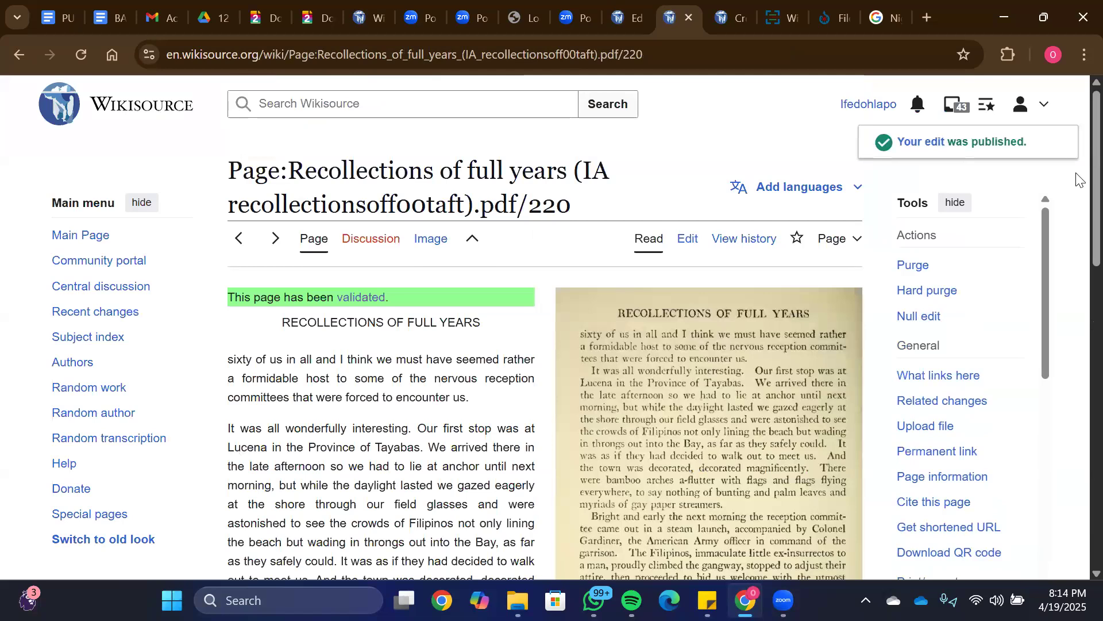
Step: Review the published page 160, reopen it for editing and examine its text and page status options
scroll(1078, 181, down, 3)
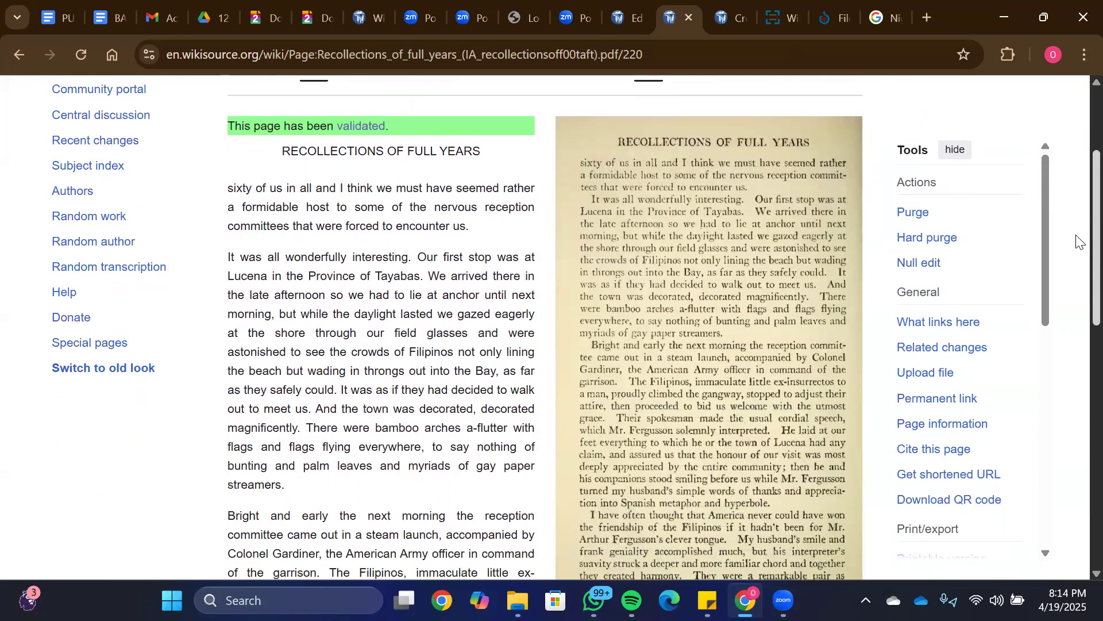
scroll(1078, 241, down, 3)
scroll(1078, 205, up, 3)
scroll(1078, 204, up, 2)
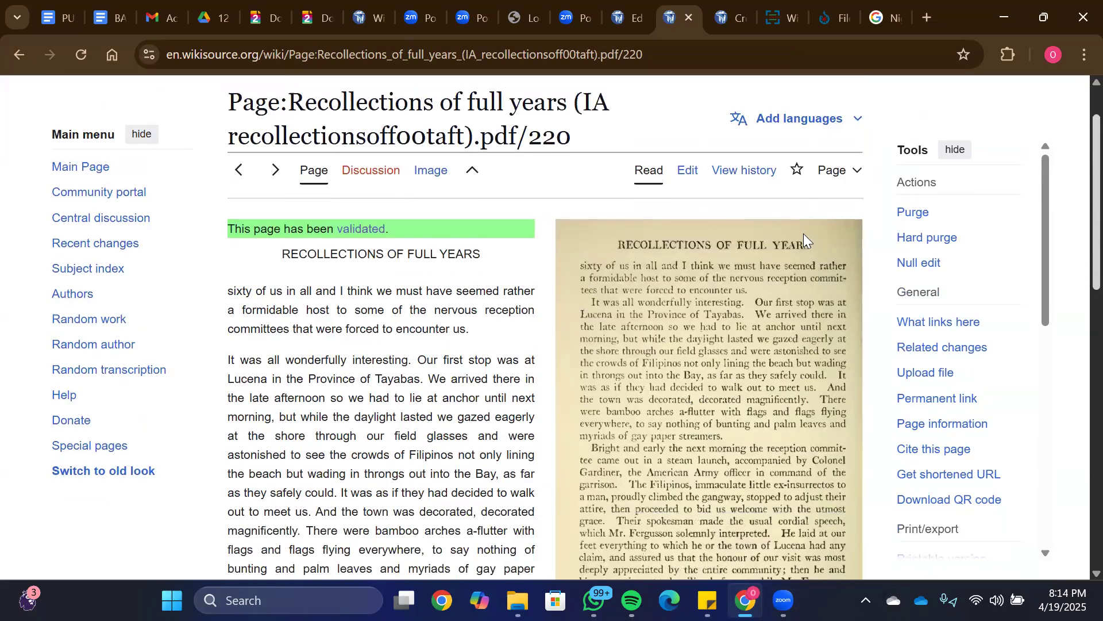
click(685, 171)
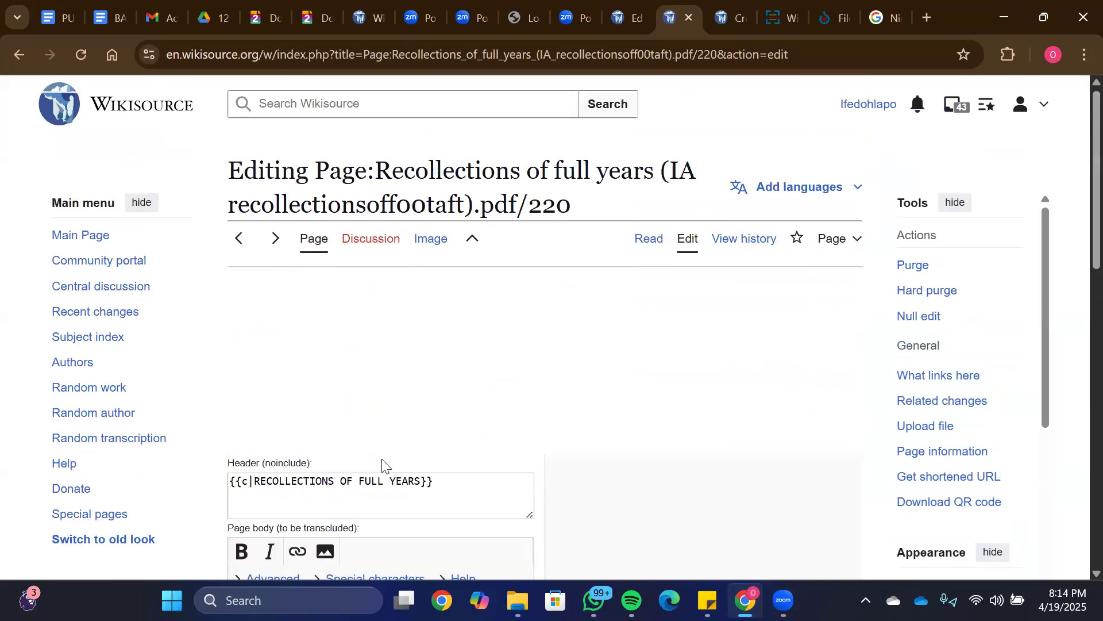
click(452, 440)
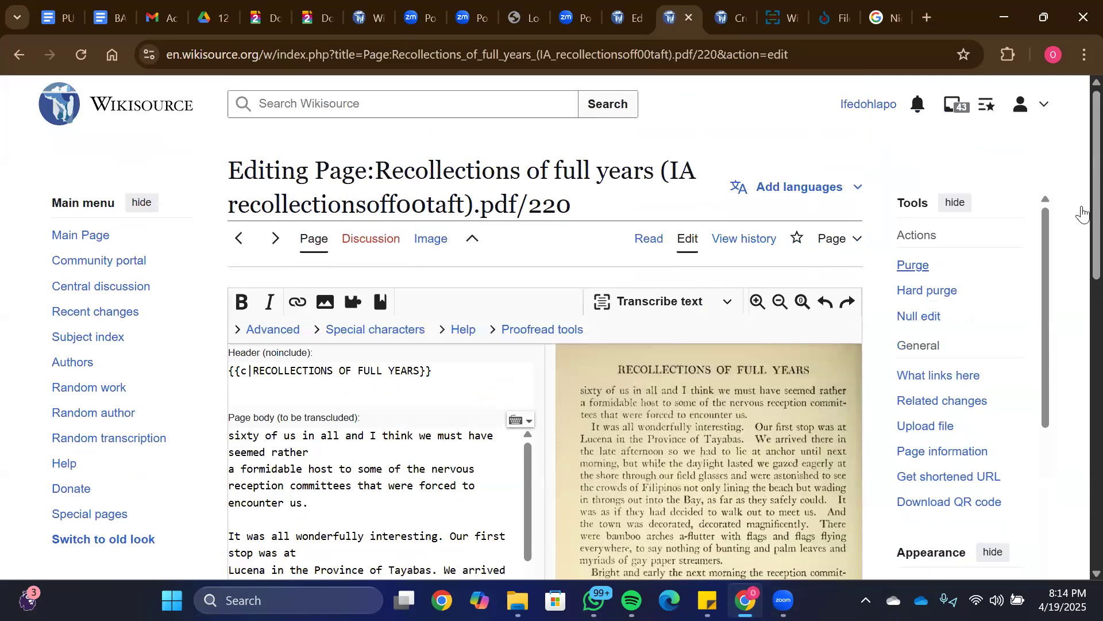
scroll(1078, 273, down, 6)
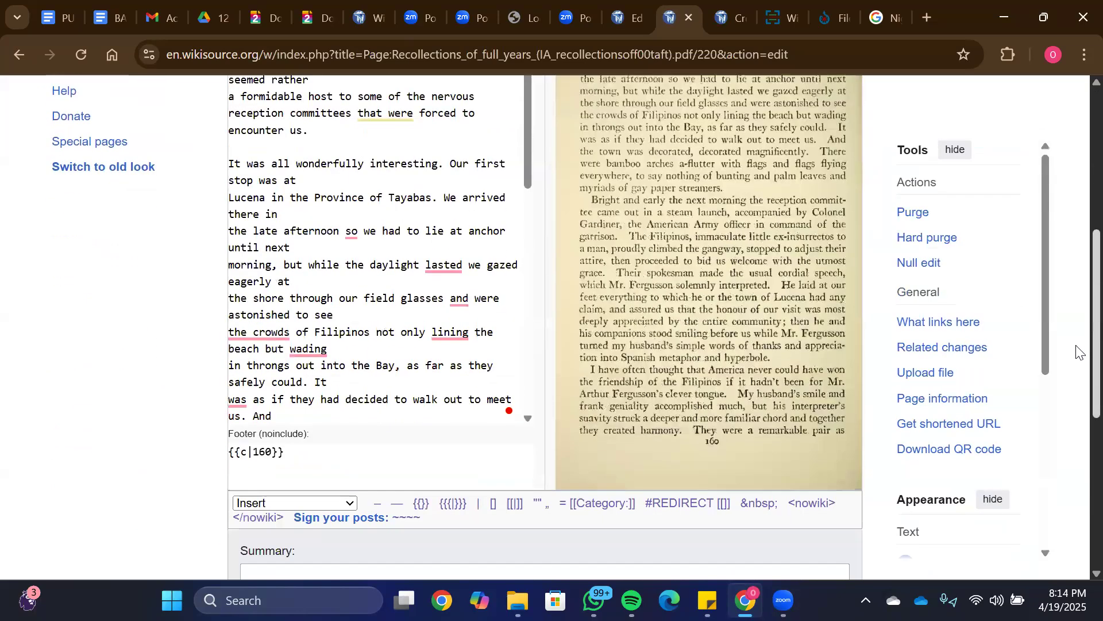
scroll(1078, 350, down, 4)
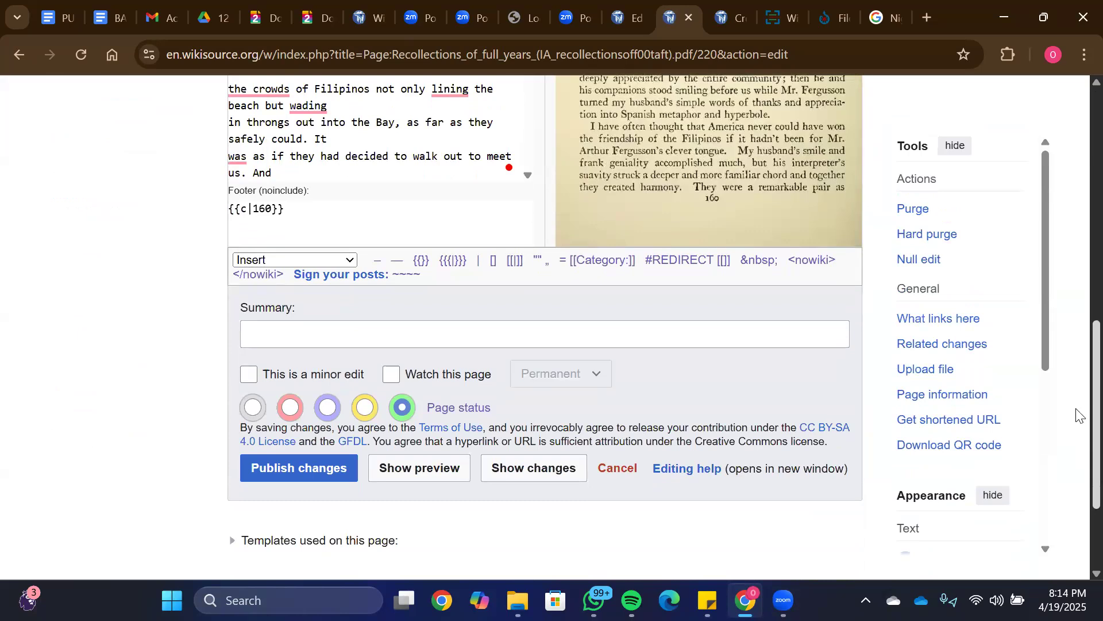
scroll(1078, 385, up, 6)
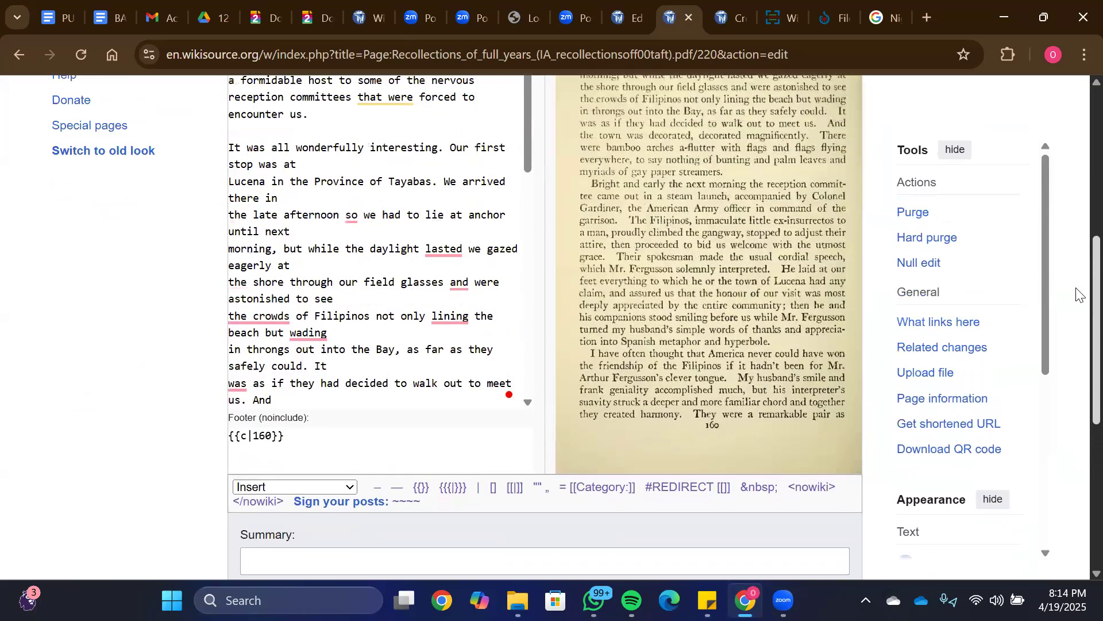
scroll(1077, 414, down, 7)
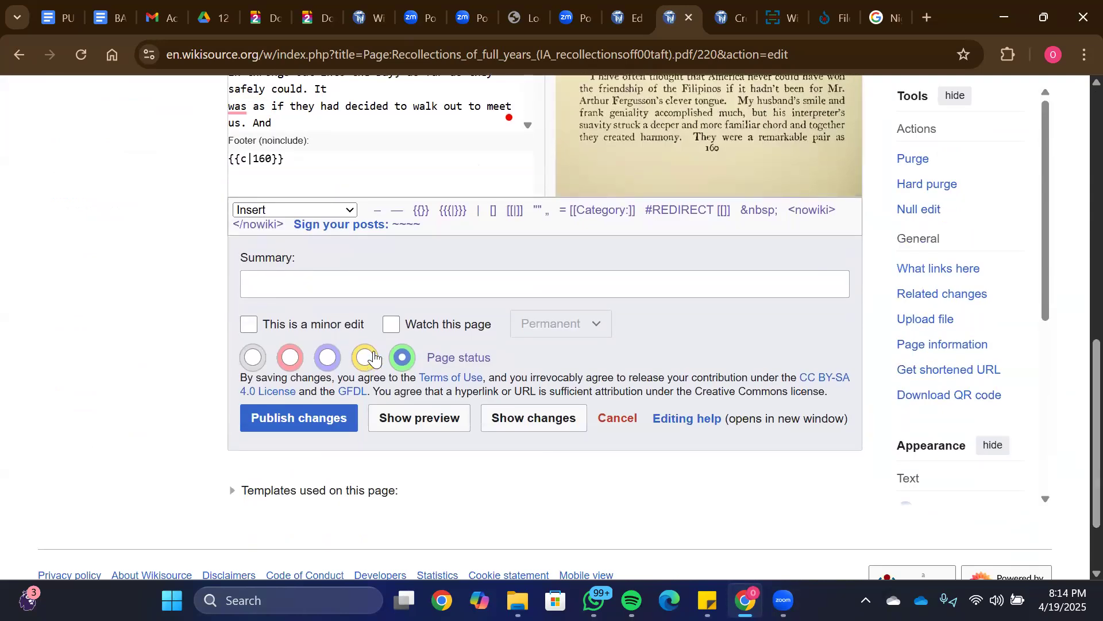
Step: Try the Proofread page status for page 160, select Not proofread instead, and recheck the text above it
click(366, 360)
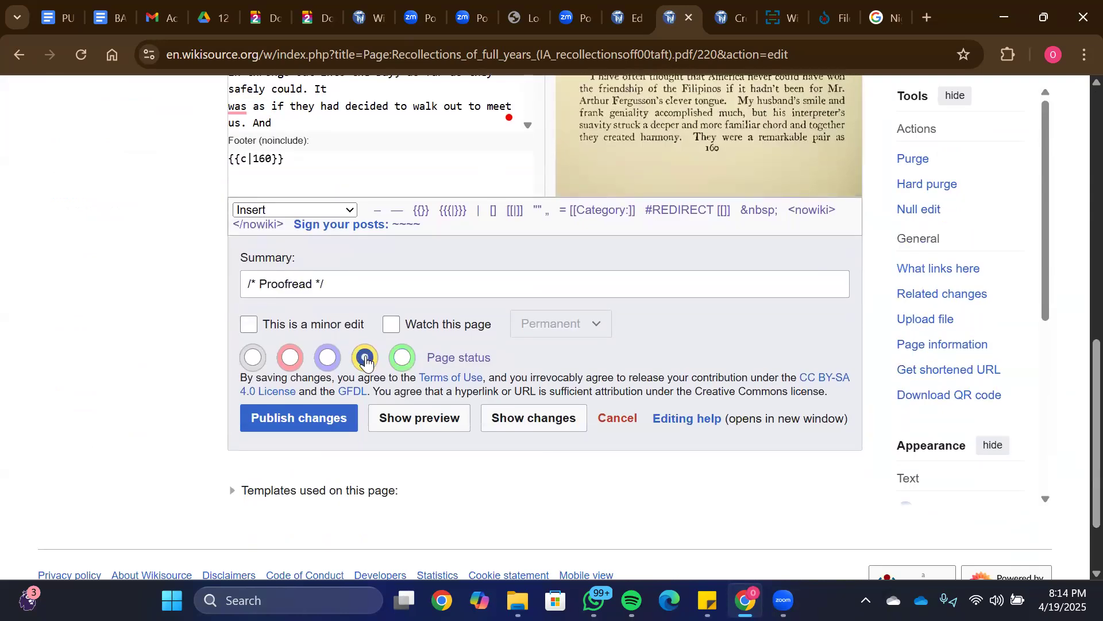
click(291, 358)
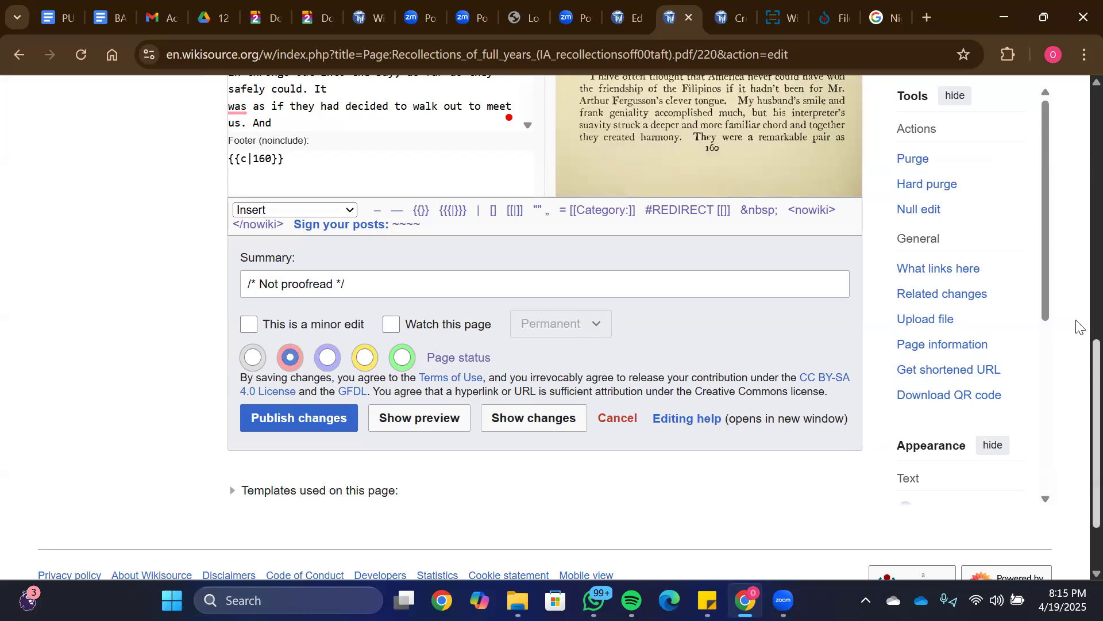
scroll(1077, 313, up, 3)
scroll(1077, 303, up, 3)
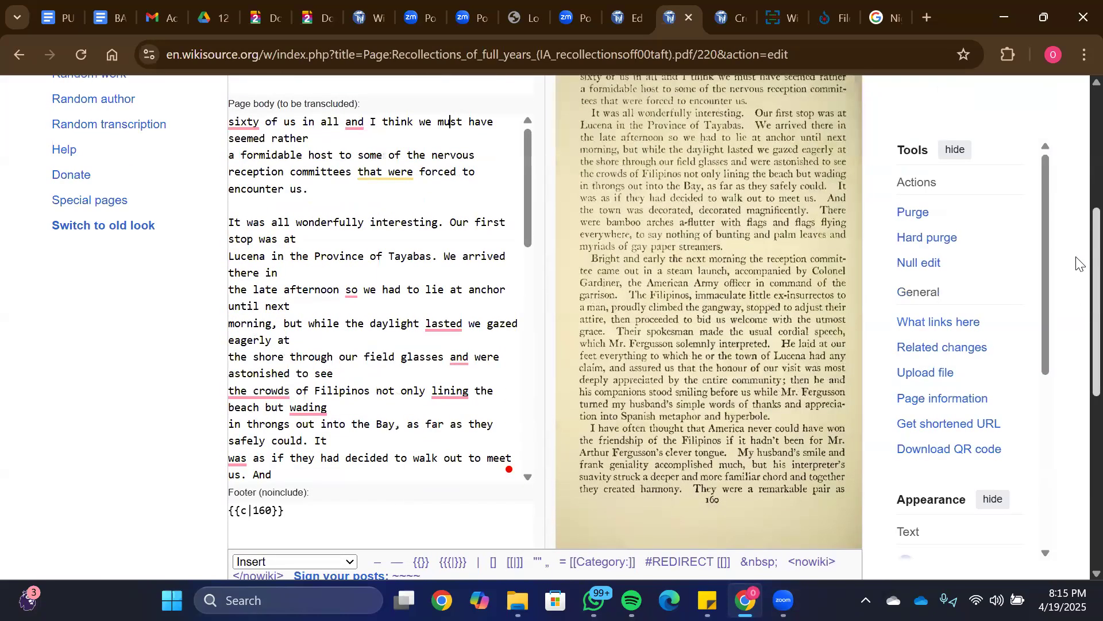
scroll(1077, 261, down, 5)
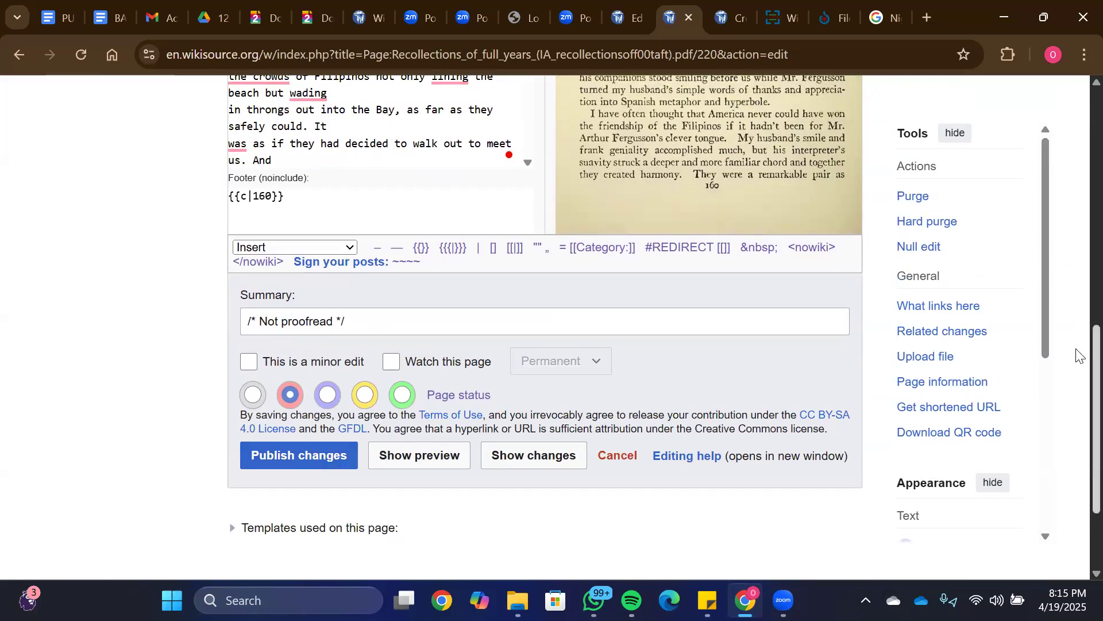
Step: Leave the page 160 editor without saving the status change and open the index page of Recollections of Full Years
scroll(1077, 186, up, 6)
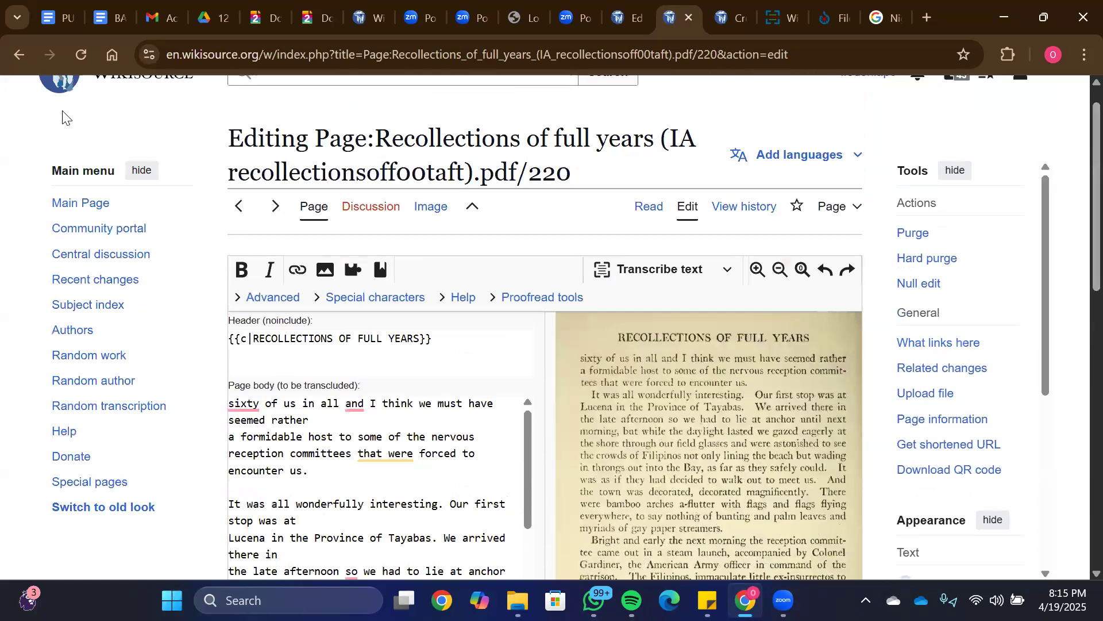
click(21, 56)
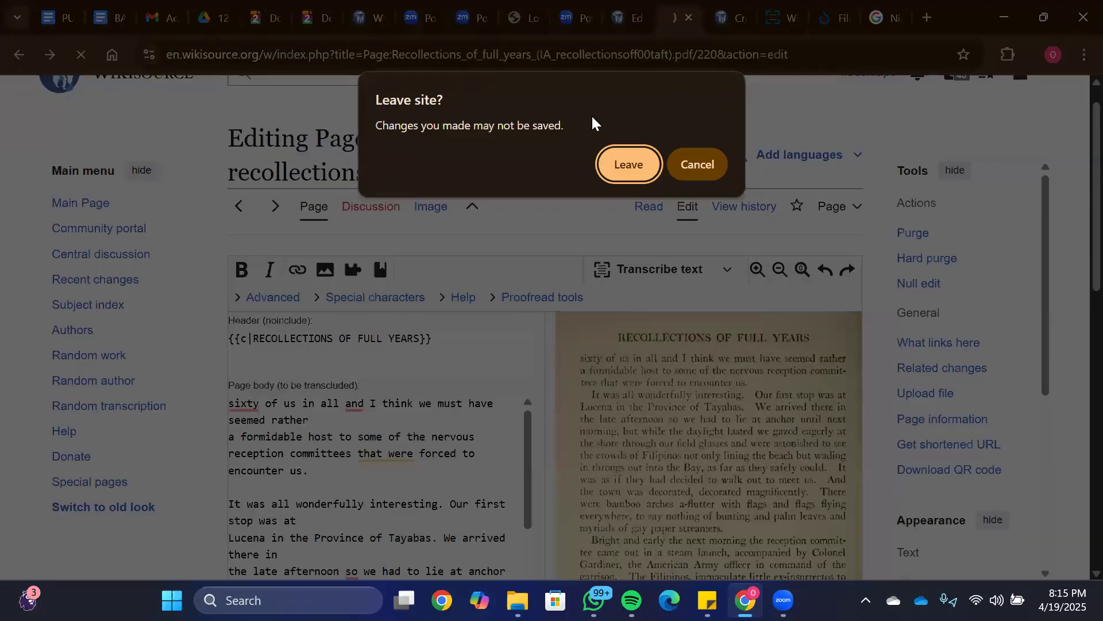
click(630, 166)
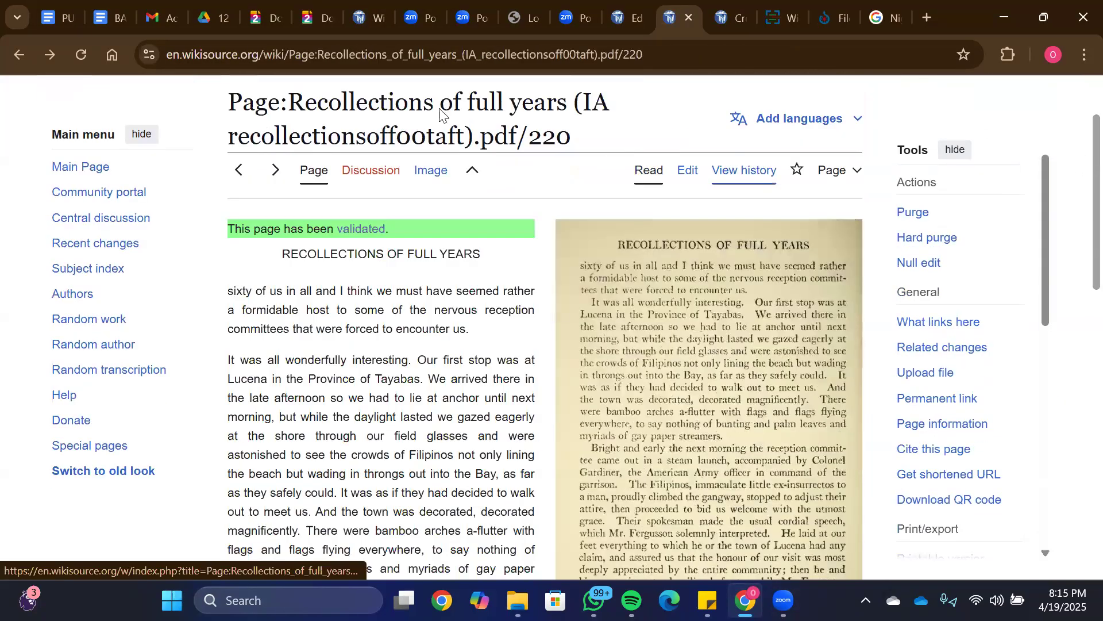
click(477, 175)
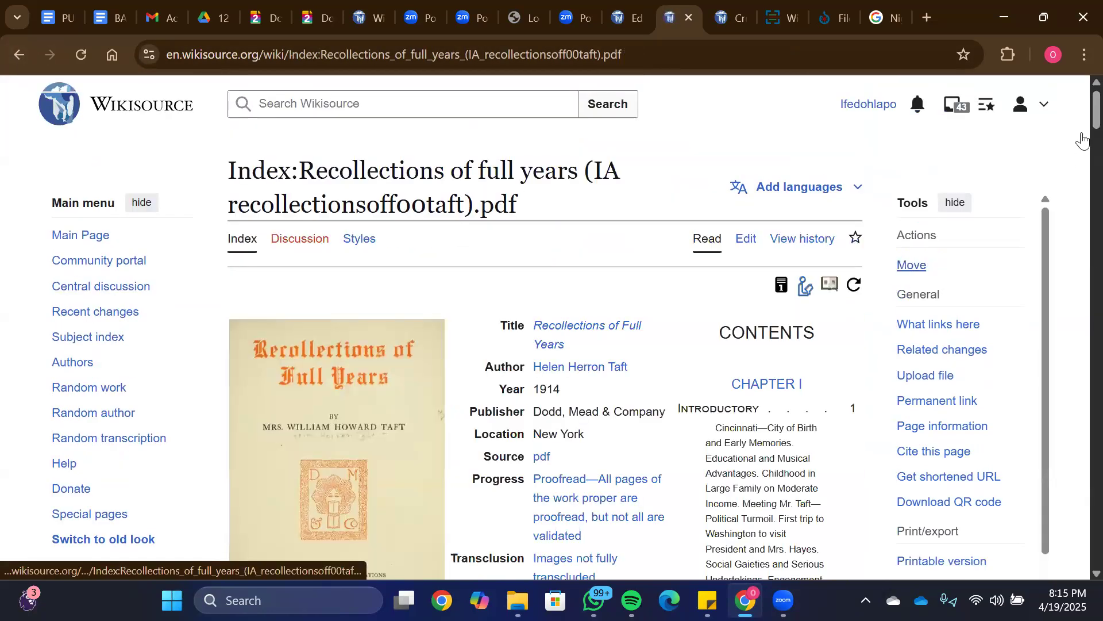
click(454, 108)
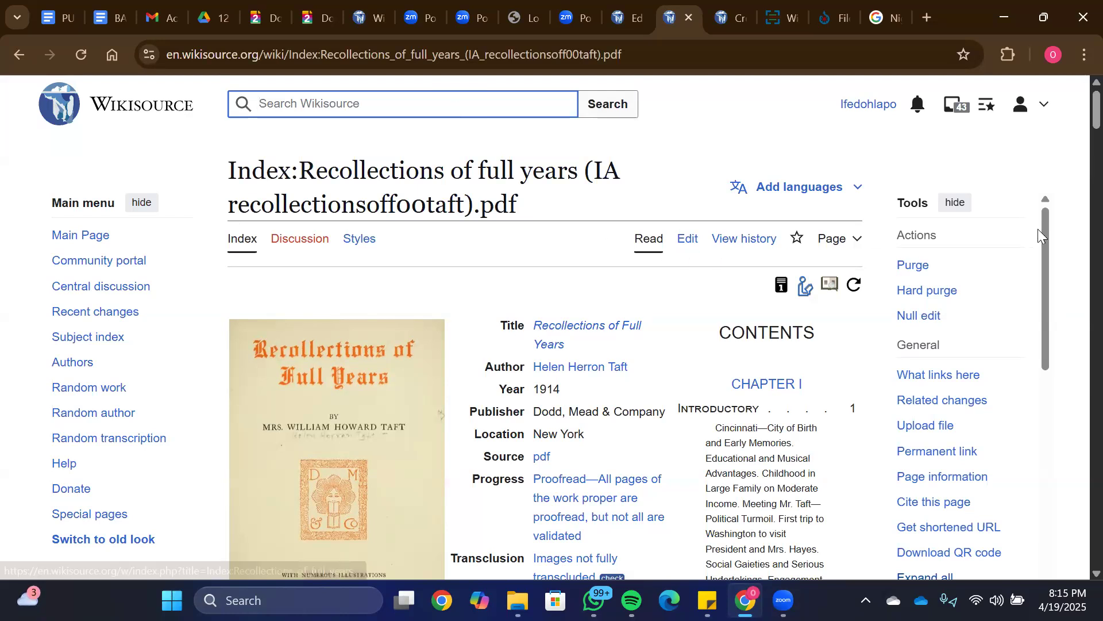
drag(1096, 110, 1076, 96)
Step: Return to the Wikisource main page, open the index of A Warning to the Curious and Other Ghost Stories, and examine its page statuses
click(19, 60)
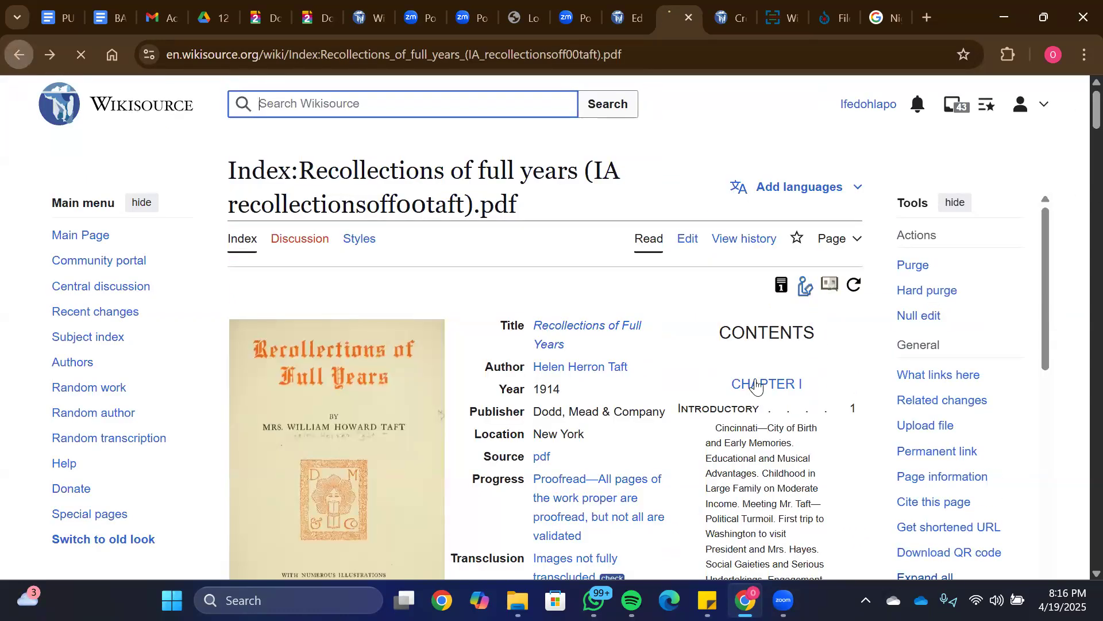
click(19, 54)
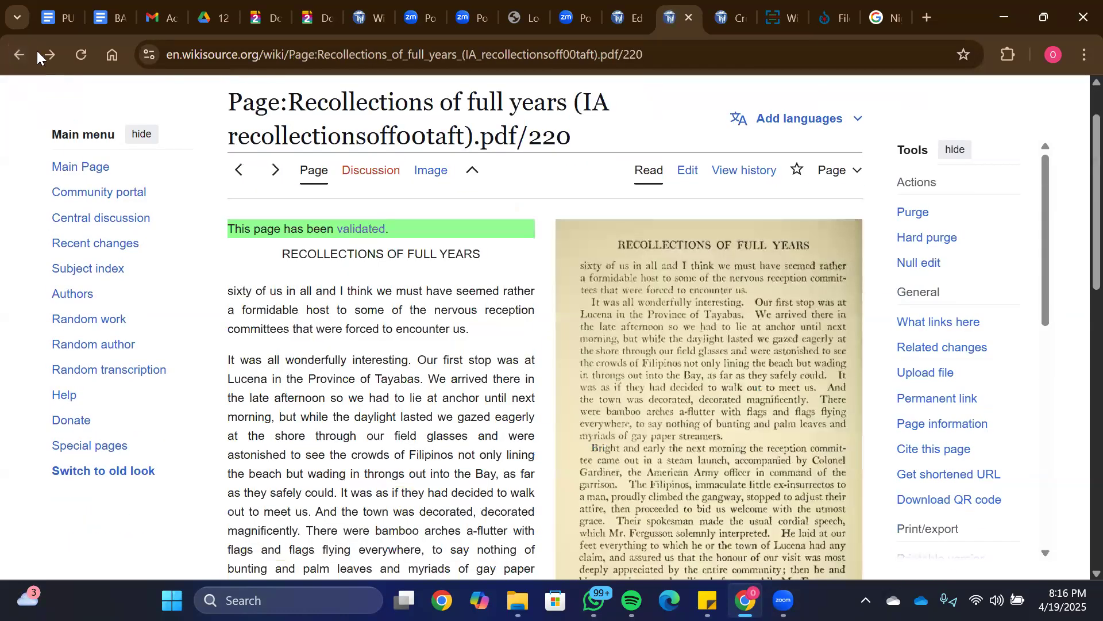
click(22, 52)
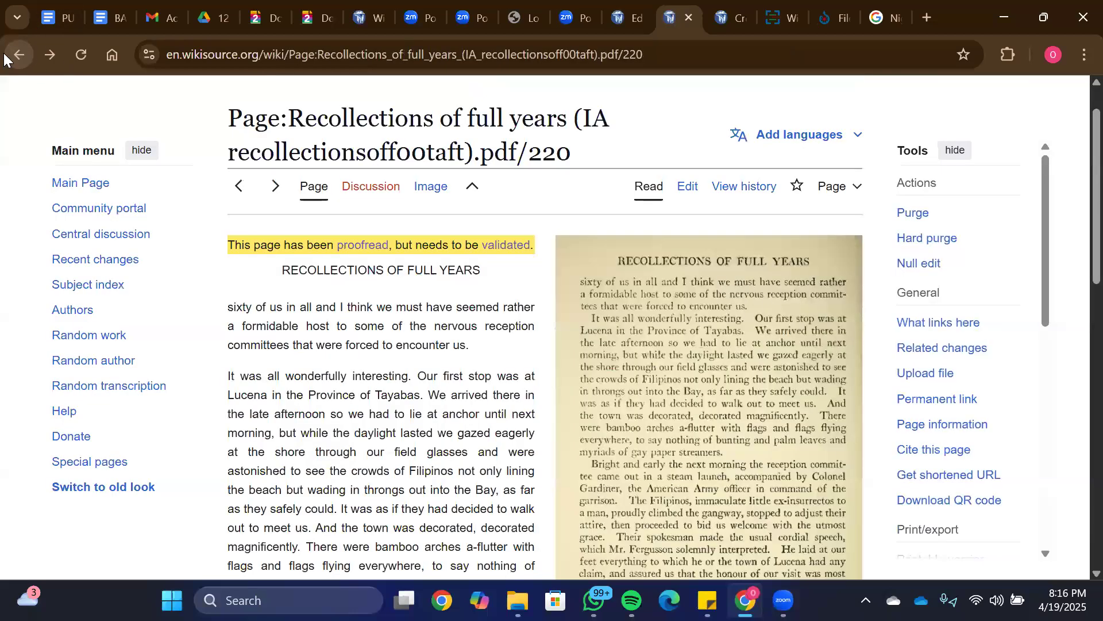
click(18, 46)
click(17, 43)
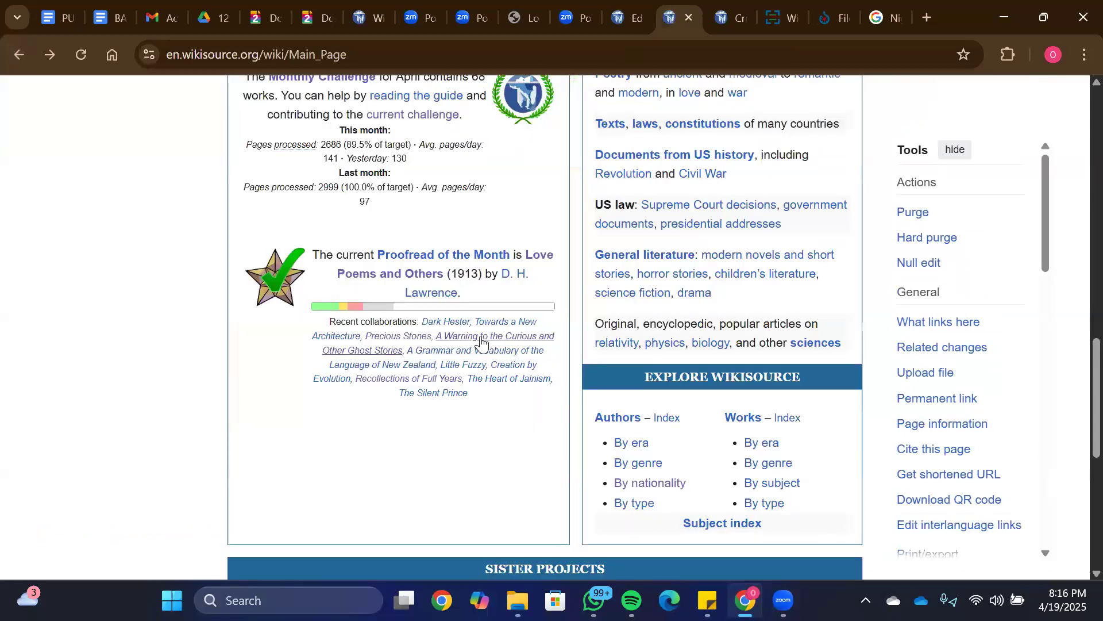
click(483, 340)
scroll(1079, 133, down, 10)
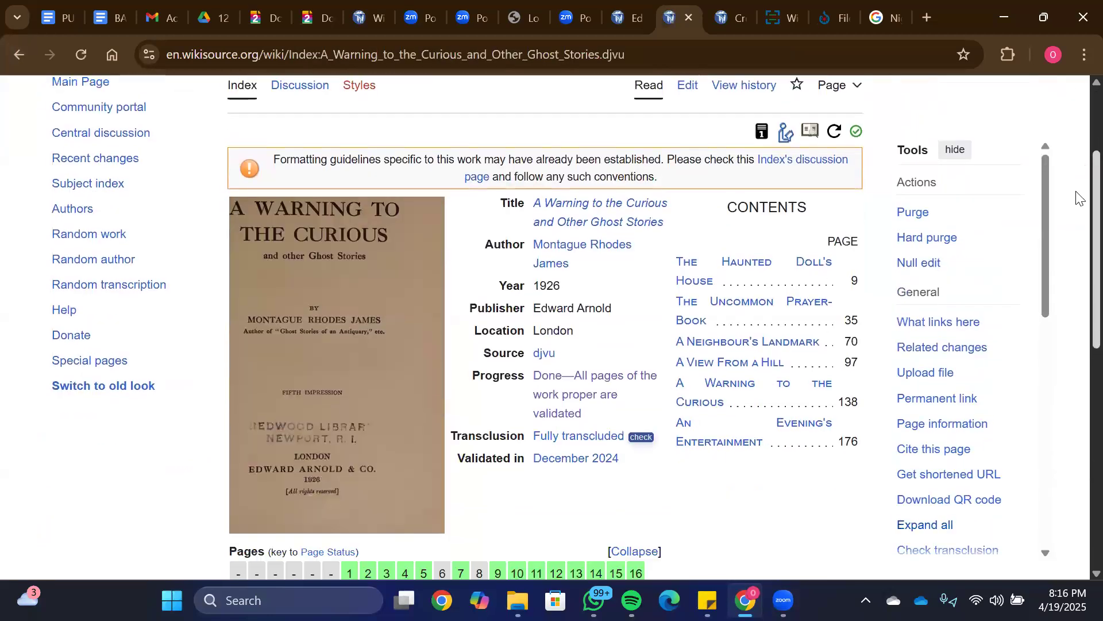
scroll(1078, 368, up, 2)
scroll(1079, 252, up, 4)
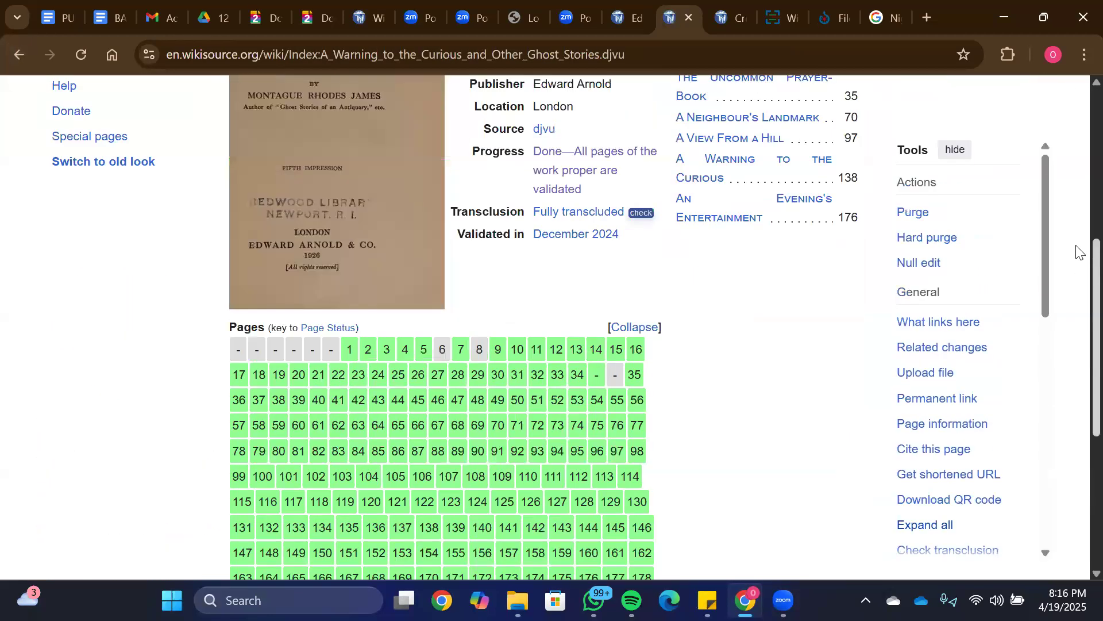
Step: Open the Fully transcluded category from the index, skim its description and listing, and return to the index
click(578, 216)
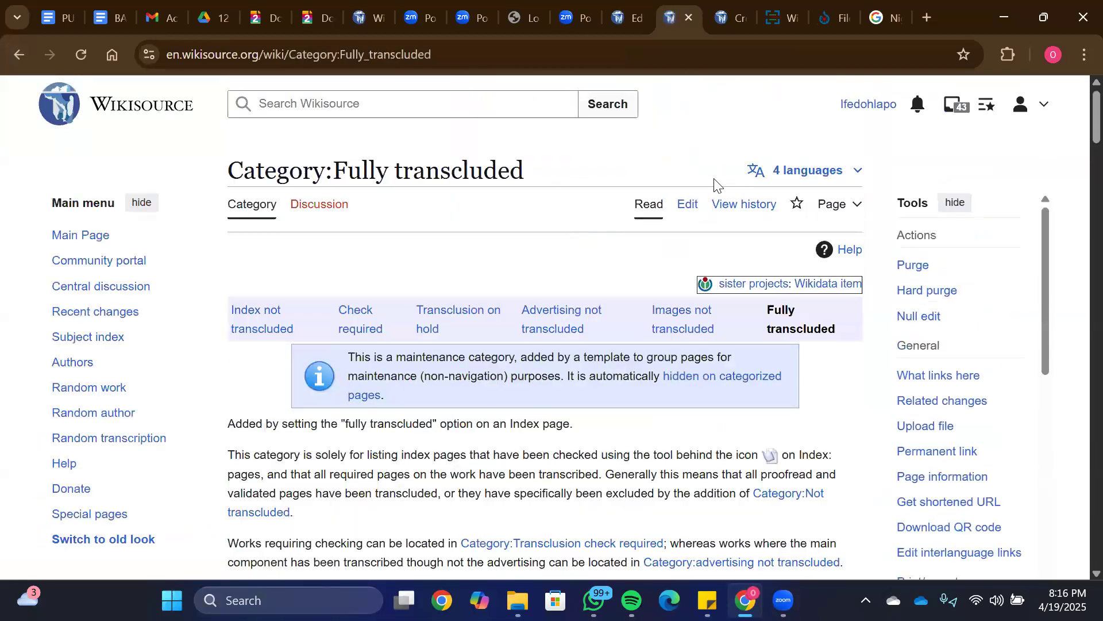
scroll(1076, 128, down, 10)
scroll(170, 143, up, 10)
click(19, 54)
scroll(1077, 189, up, 4)
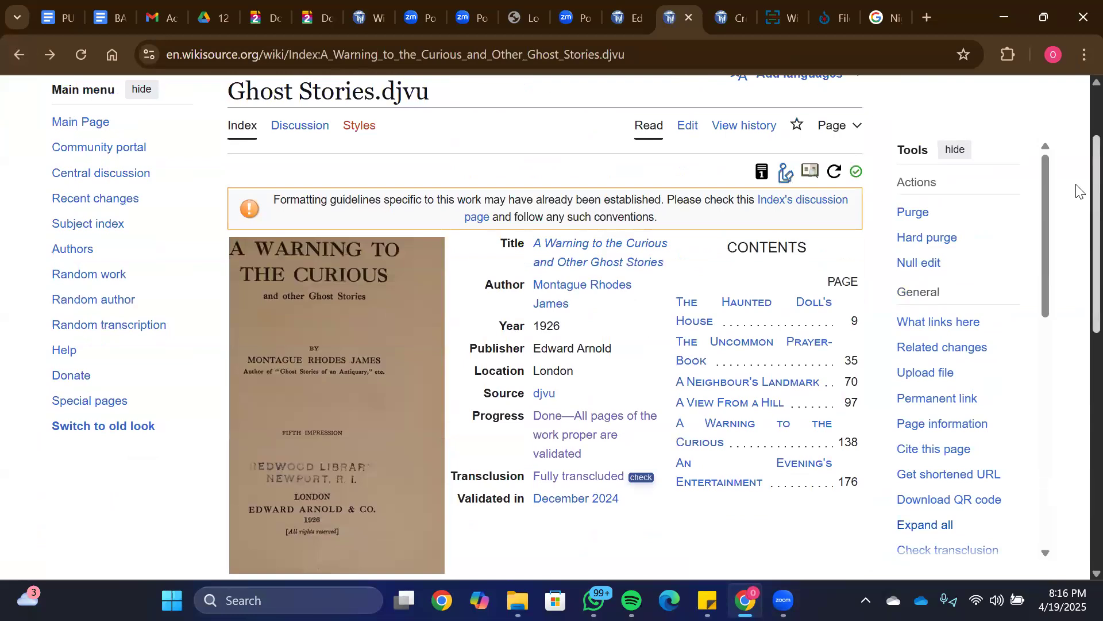
Step: Open the transcluded work A Warning to the Curious and Other Ghost Stories and look through it to the contents list
click(579, 247)
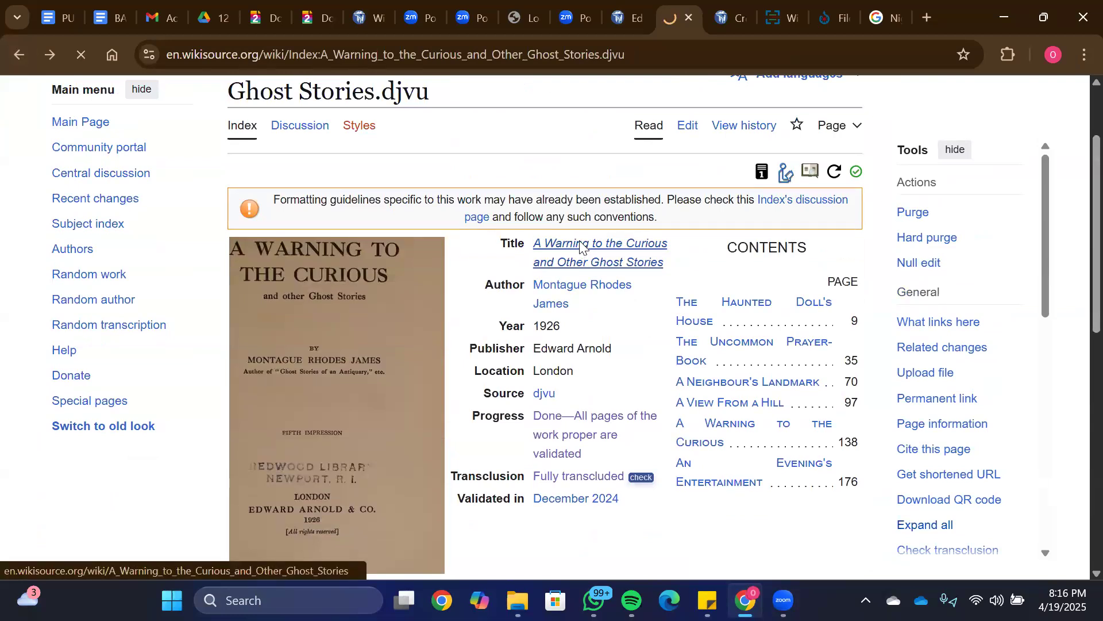
scroll(1077, 151, down, 15)
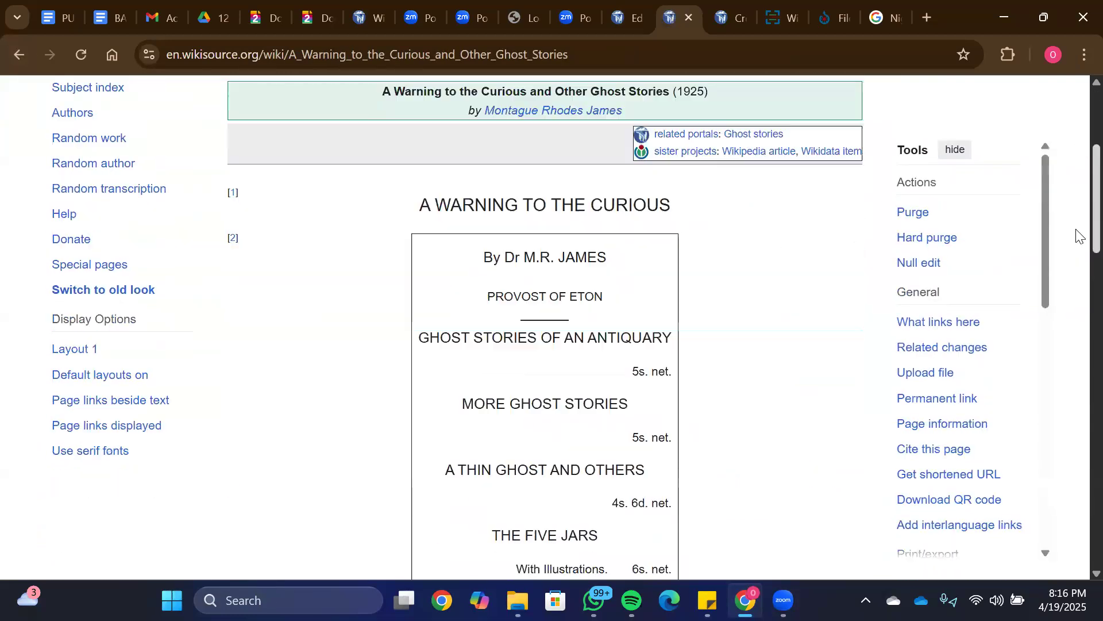
scroll(1079, 420, down, 8)
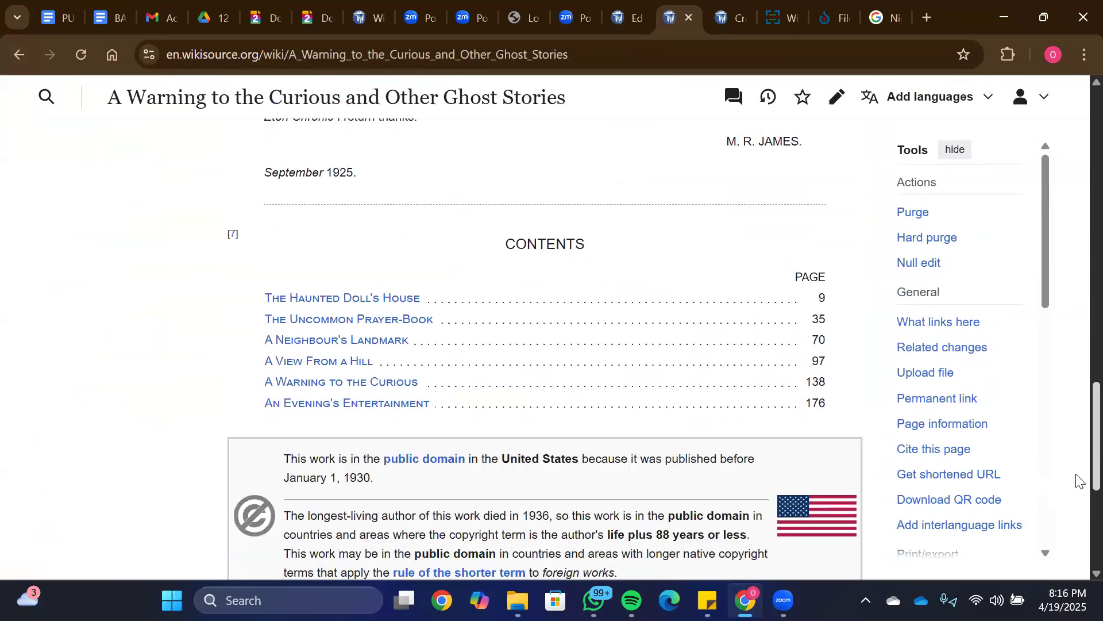
scroll(435, 315, up, 2)
Step: Open the chapter The Haunted Doll's House, look through its transcluded text to the end, and return to the contents list
click(363, 241)
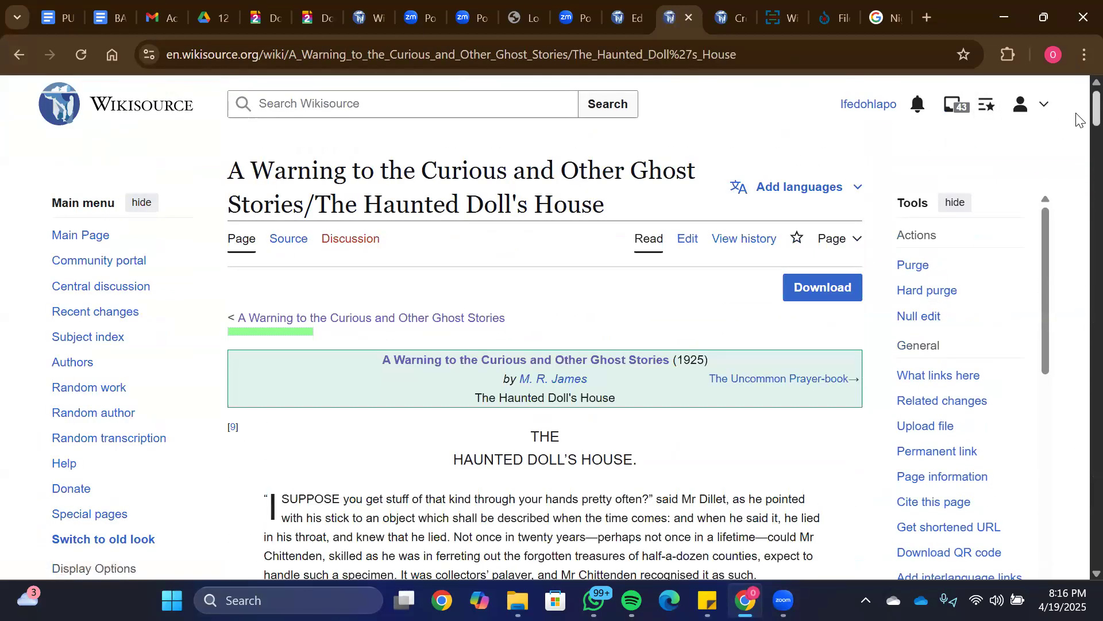
scroll(1079, 122, down, 6)
scroll(1079, 131, up, 3)
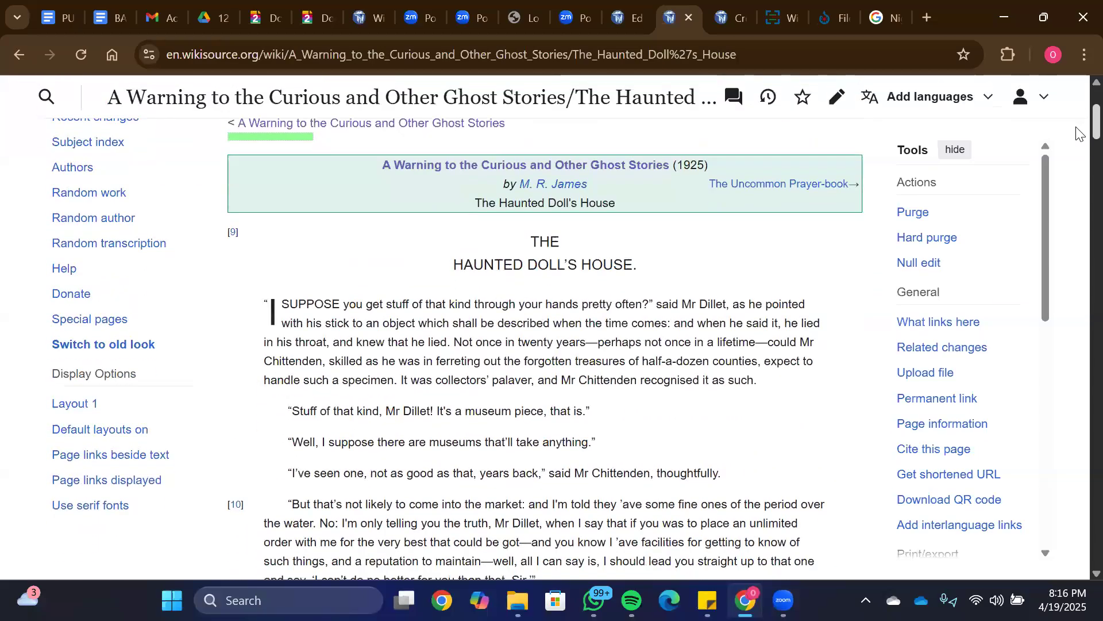
scroll(1077, 158, down, 8)
scroll(1078, 183, down, 20)
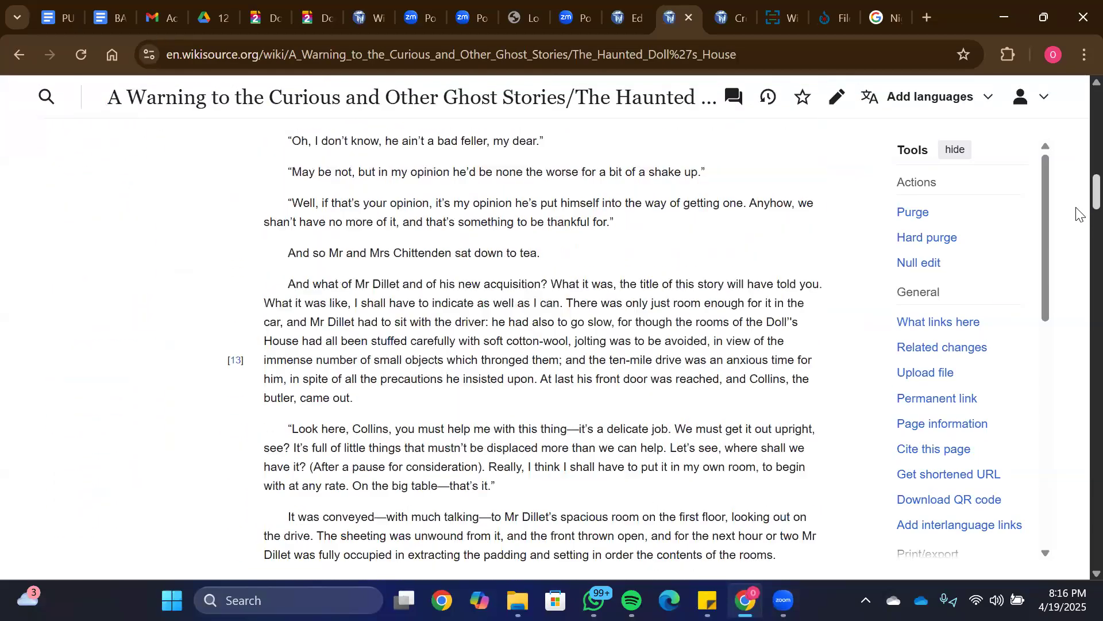
scroll(1080, 320, down, 13)
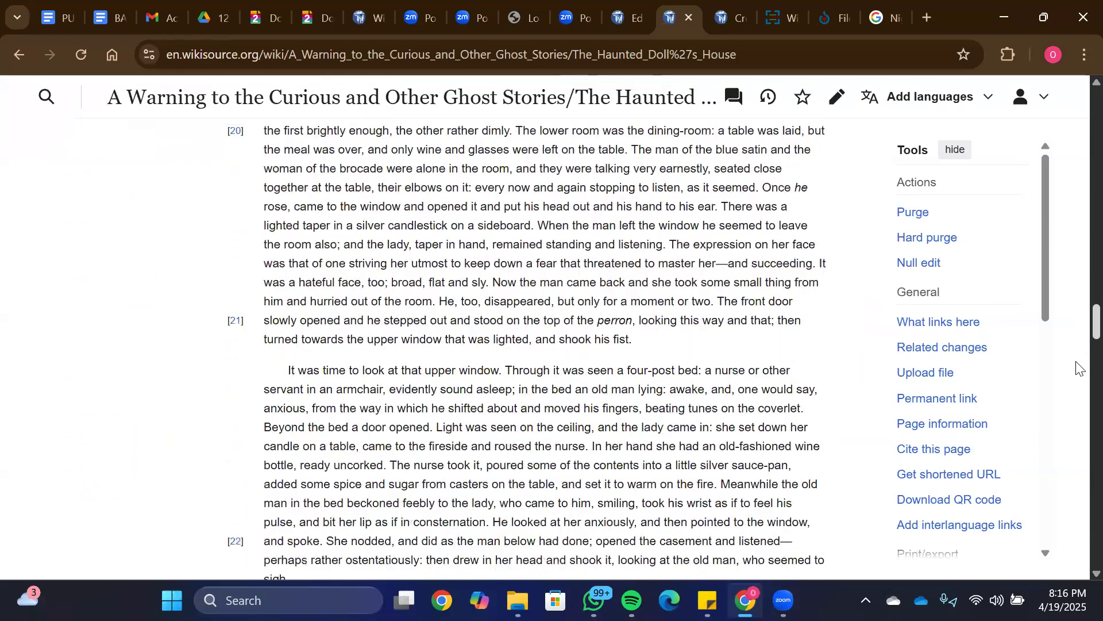
scroll(1079, 369, down, 20)
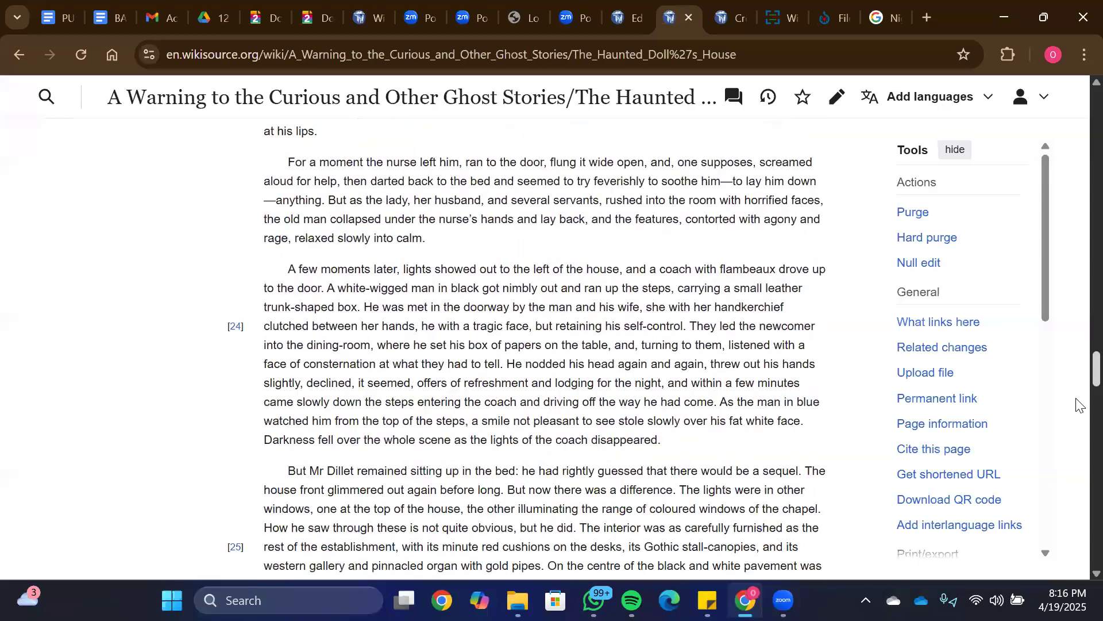
scroll(1078, 463, down, 20)
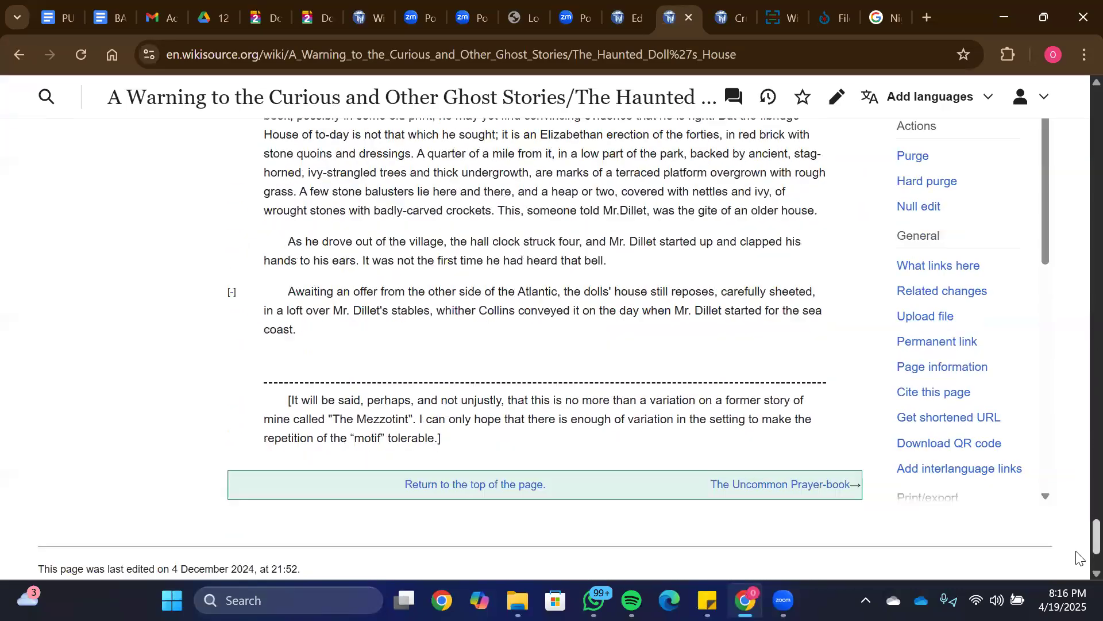
scroll(1078, 270, up, 20)
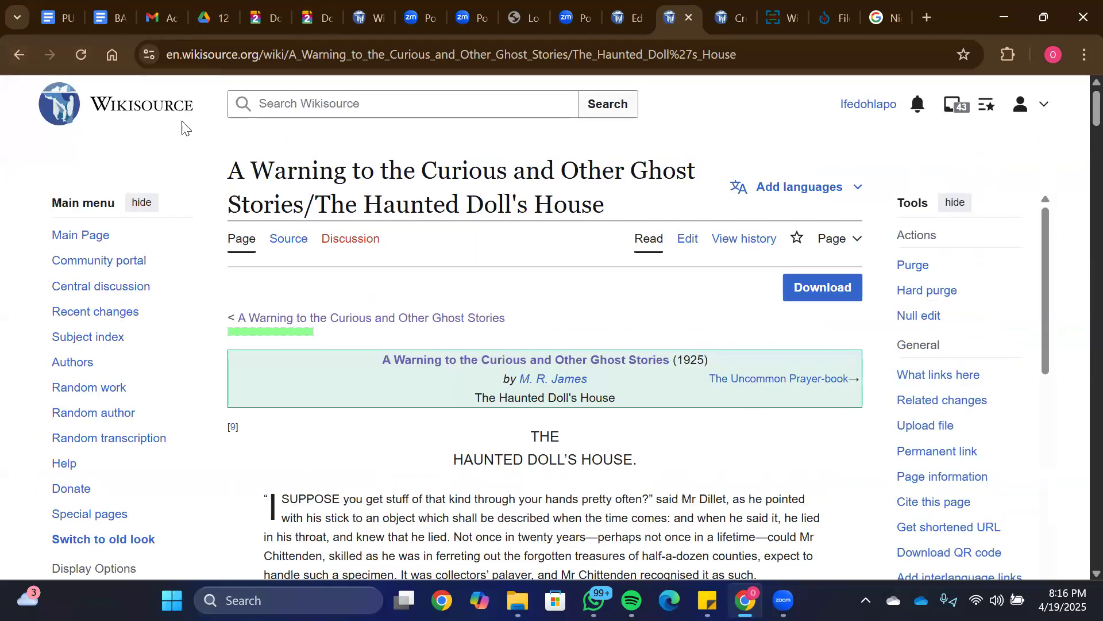
click(14, 55)
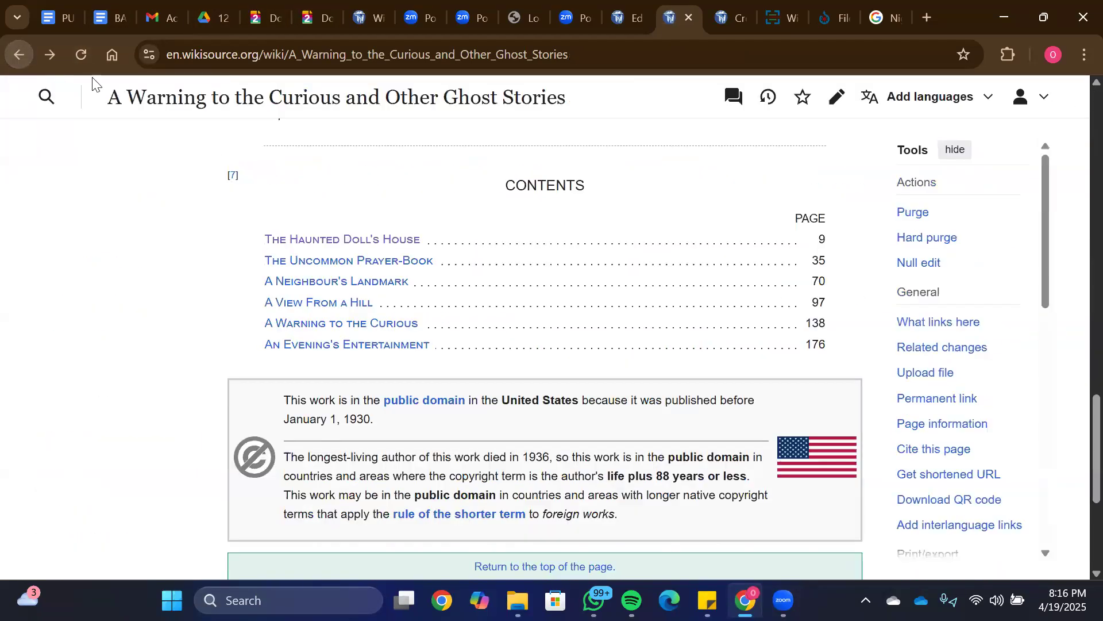
click(343, 241)
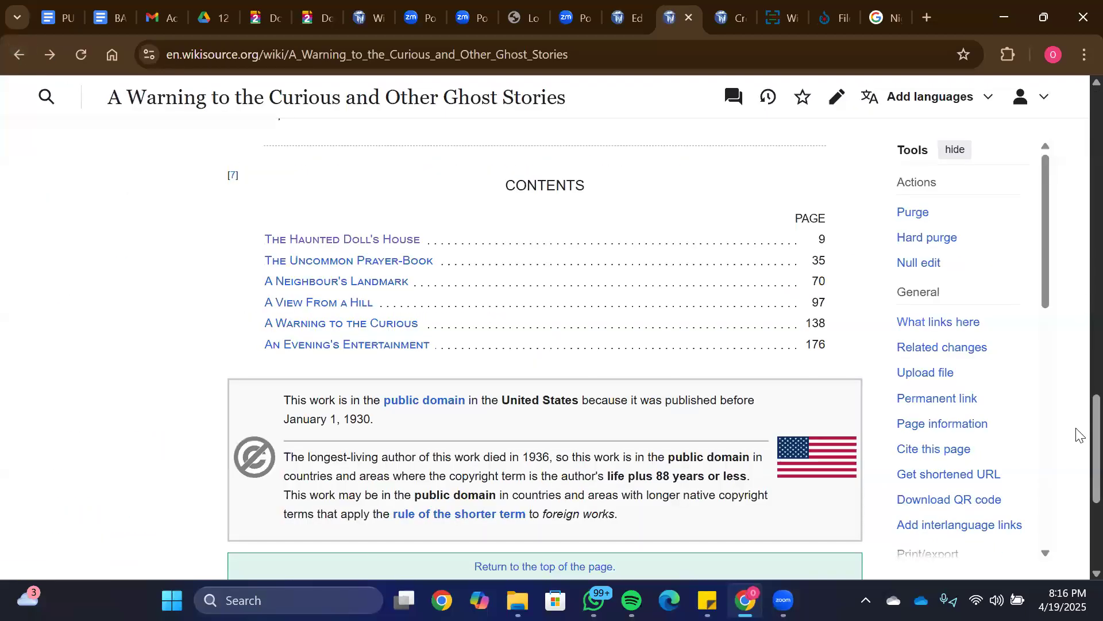
Step: Open the work's linked Wikipedia article from its sister projects, look over the article, and return to the Wikisource page
drag(1078, 436, 1078, 143)
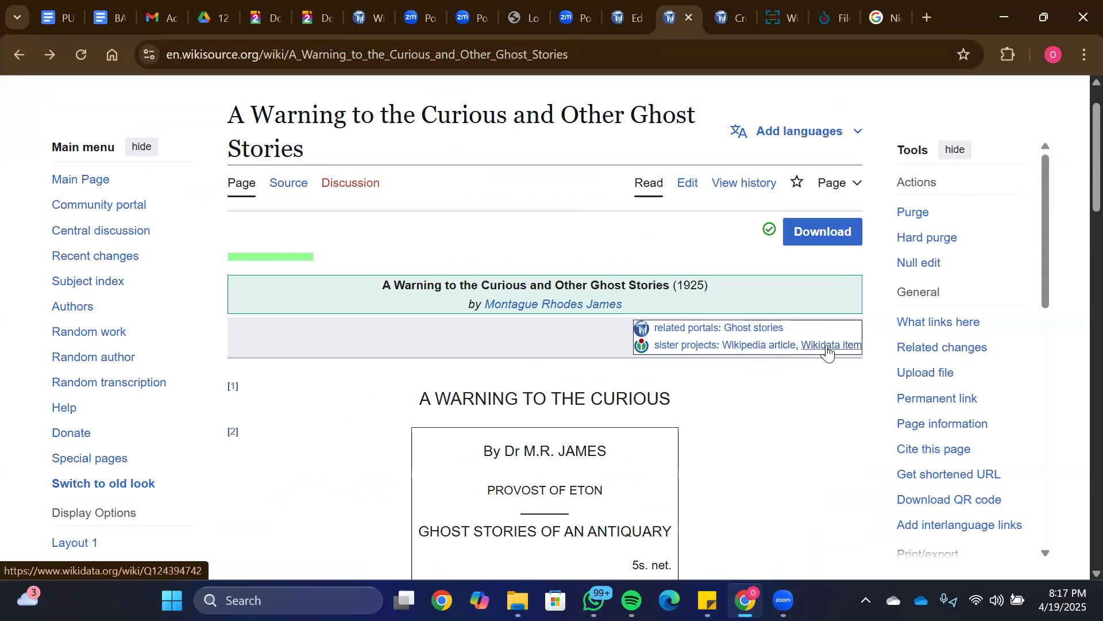
click(771, 347)
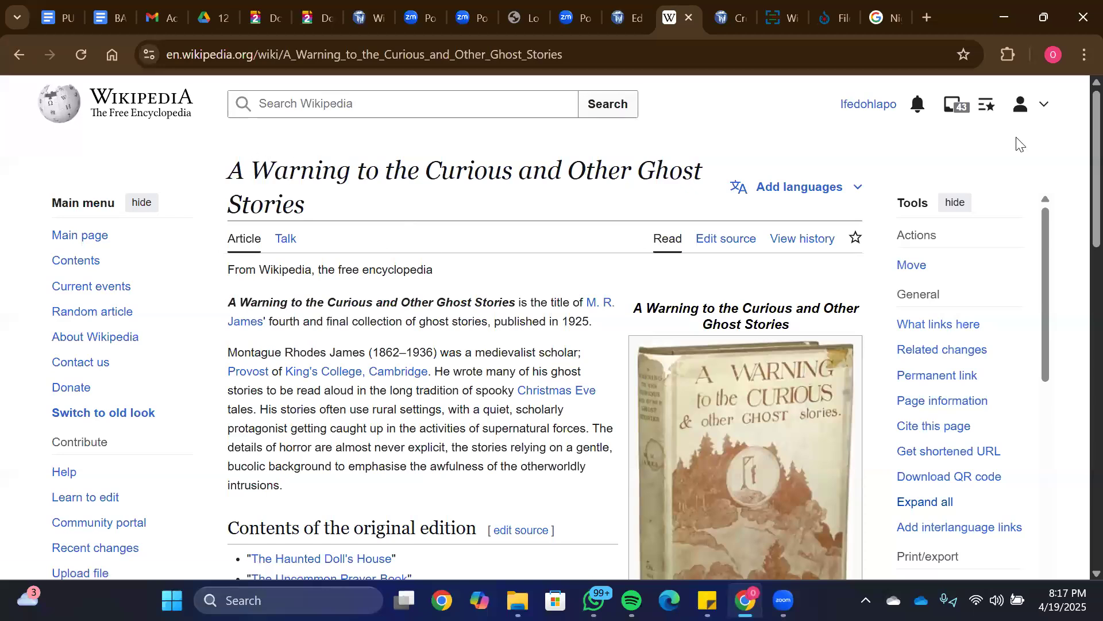
scroll(1077, 230, down, 5)
scroll(1077, 283, up, 3)
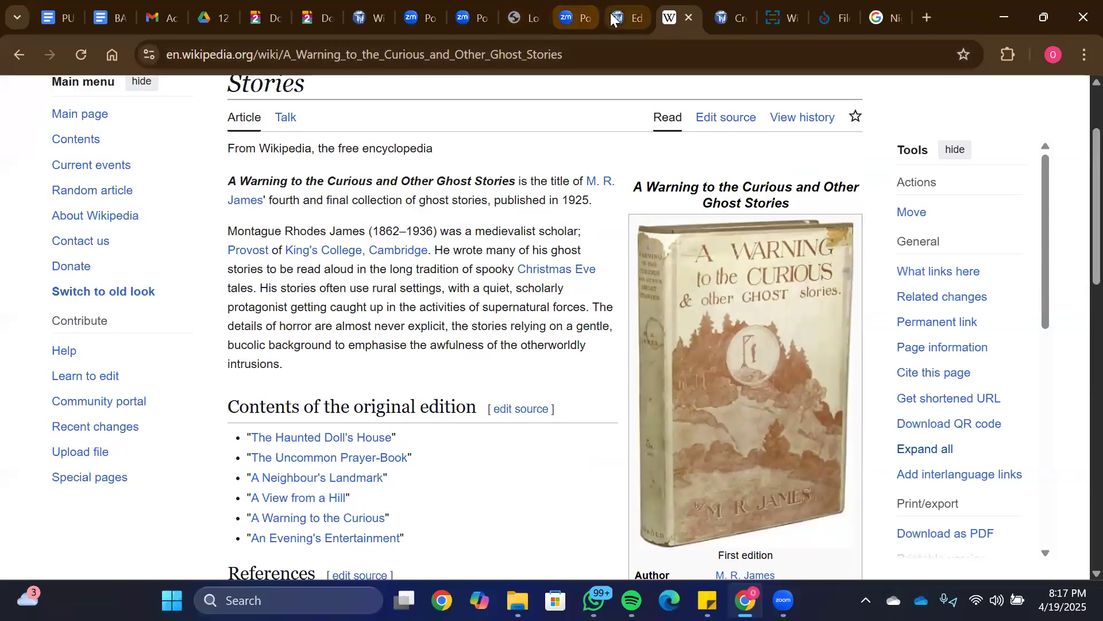
click(614, 19)
click(669, 17)
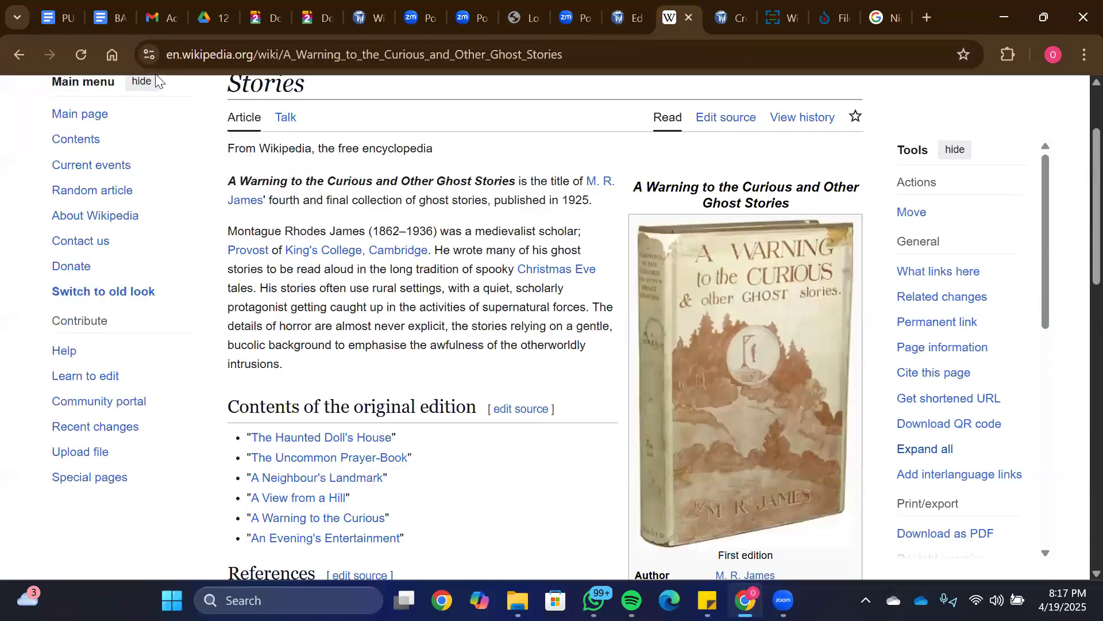
click(19, 55)
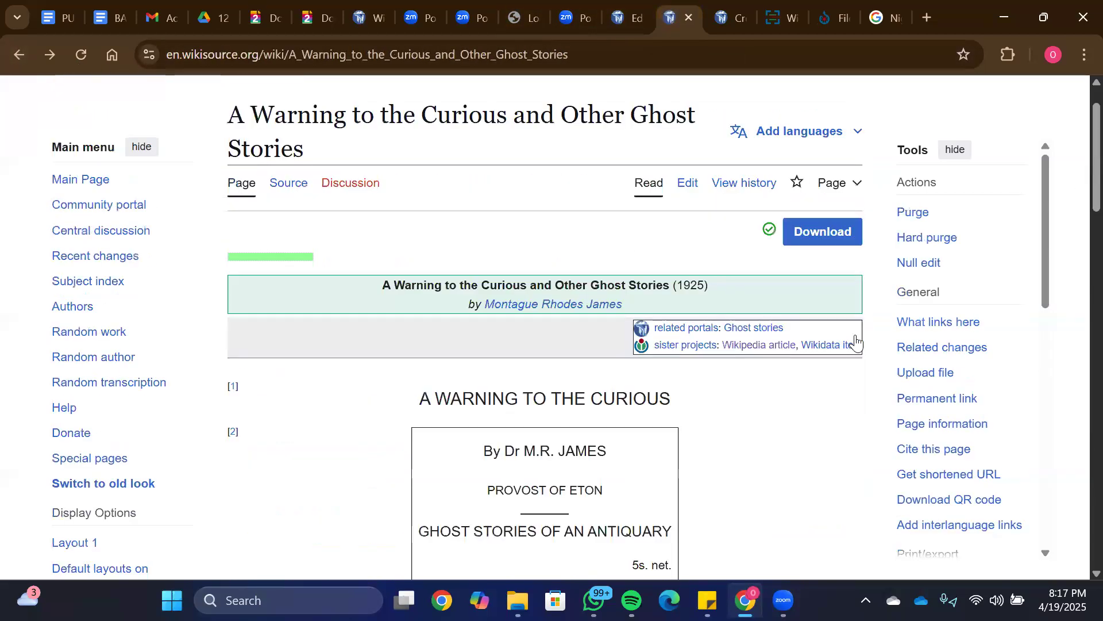
Step: Open the work's linked Wikidata item, look through its statements, and return to the header of the Wikisource page
click(833, 347)
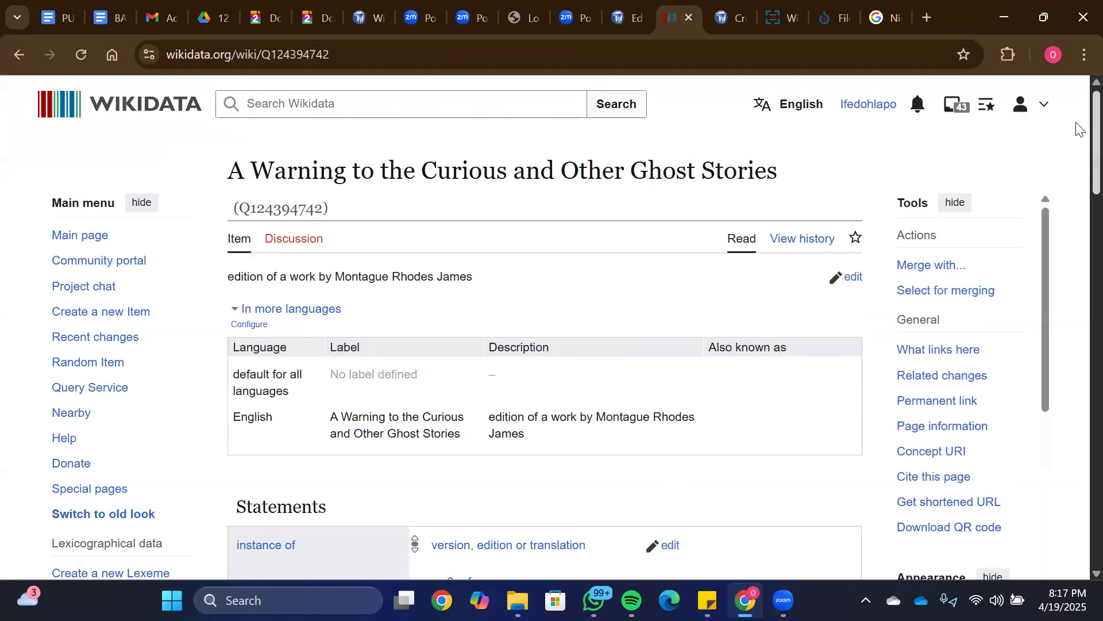
scroll(1078, 201, down, 15)
scroll(1077, 438, down, 4)
scroll(1076, 402, up, 20)
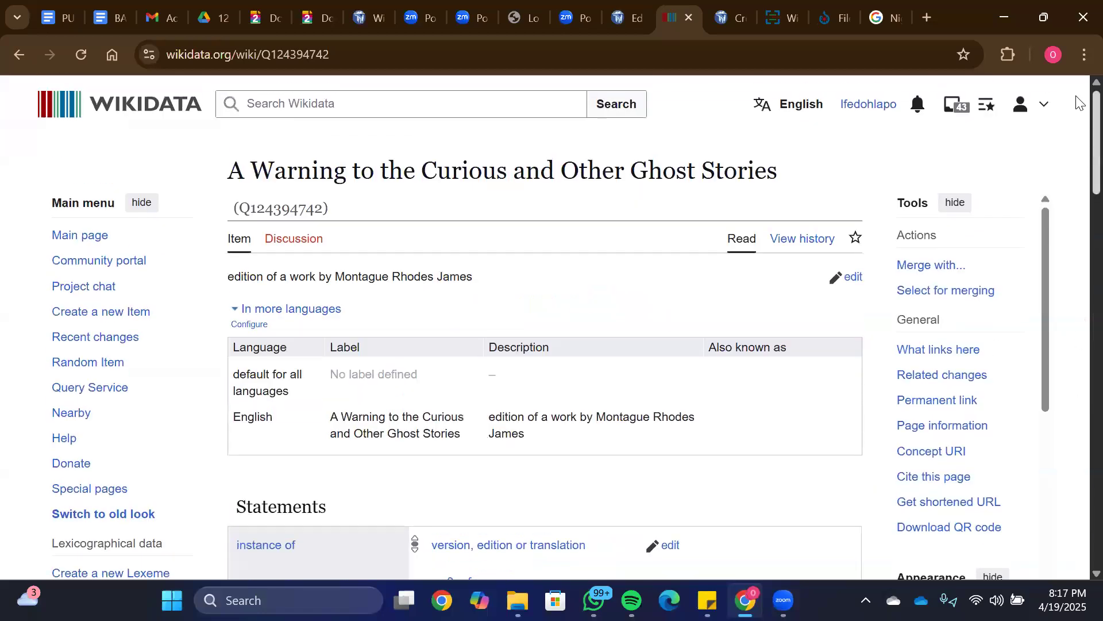
click(19, 56)
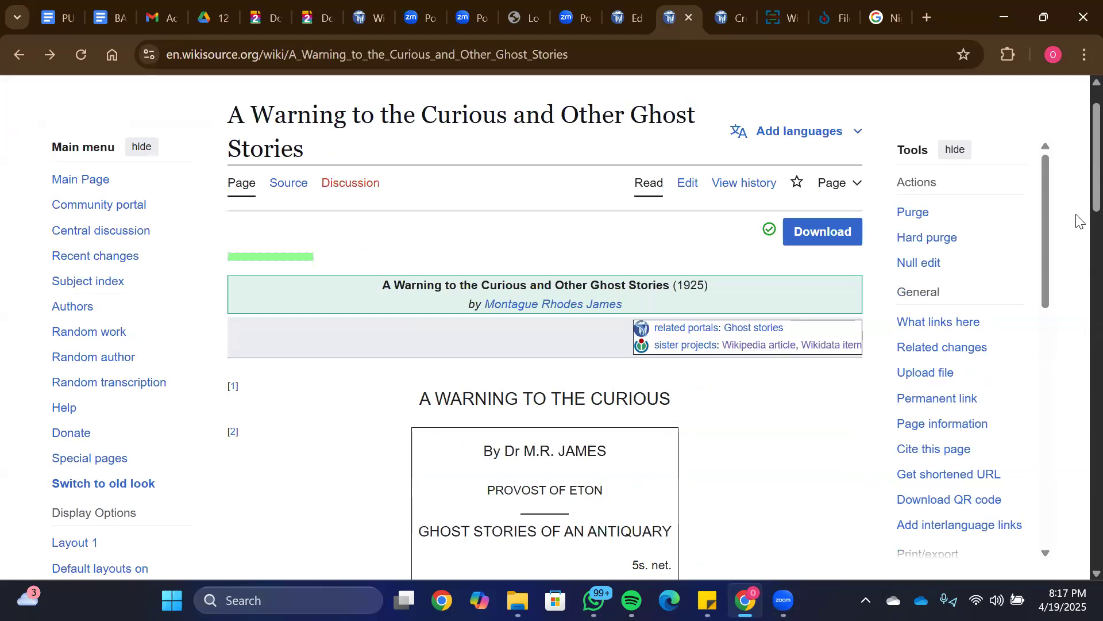
scroll(1078, 195, down, 5)
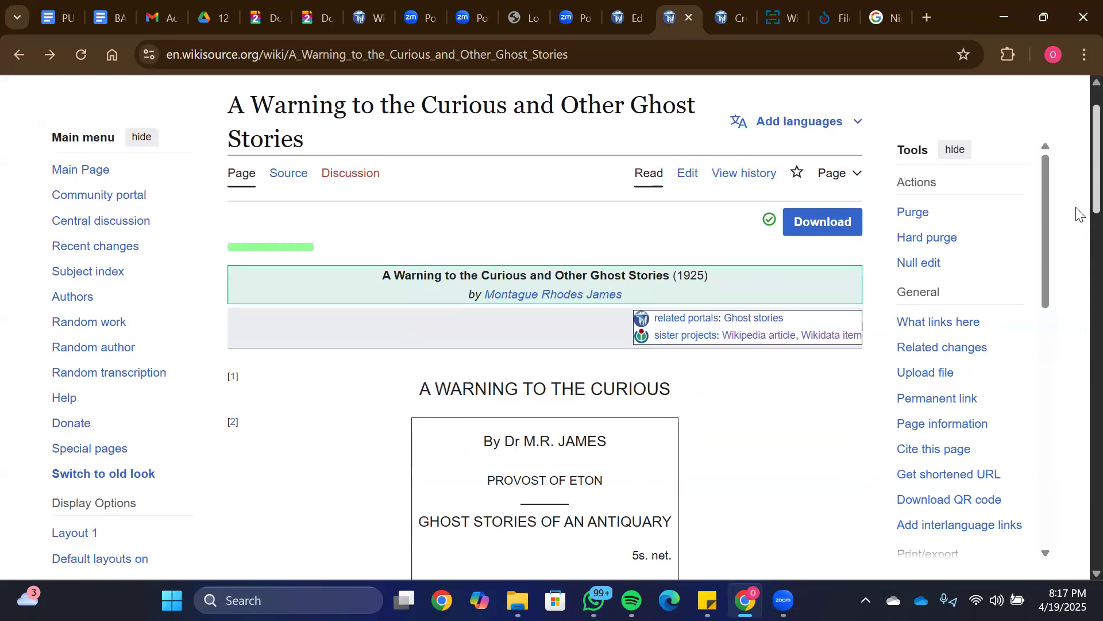
scroll(1078, 189, up, 6)
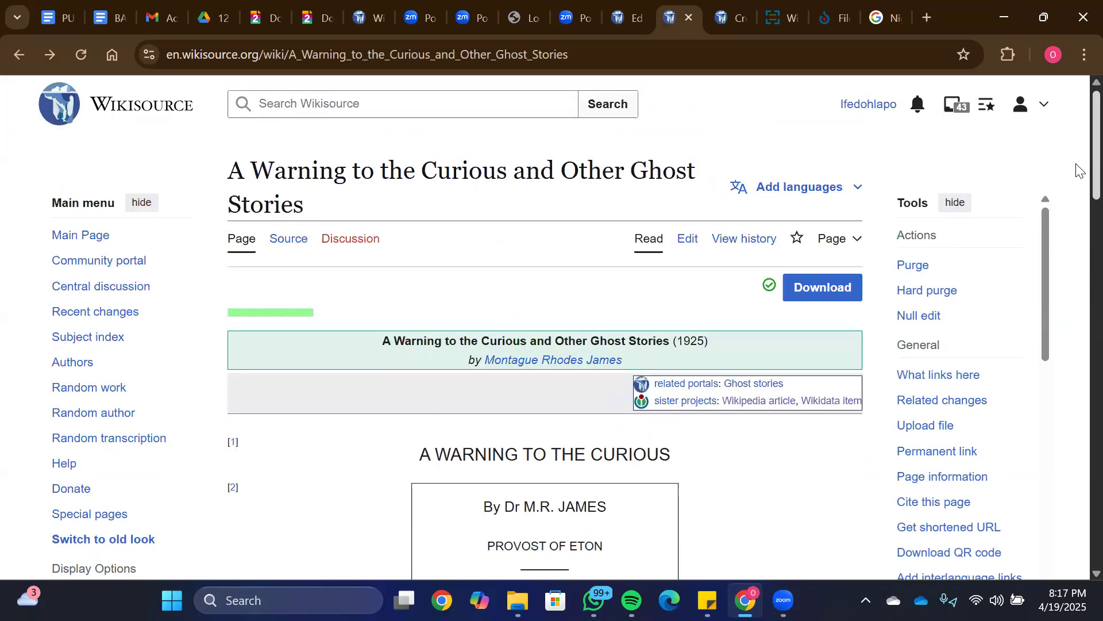
Step: Look through the work's page down to its contents, public-domain notice and categories, and return to the work's Index page
scroll(1076, 286, down, 15)
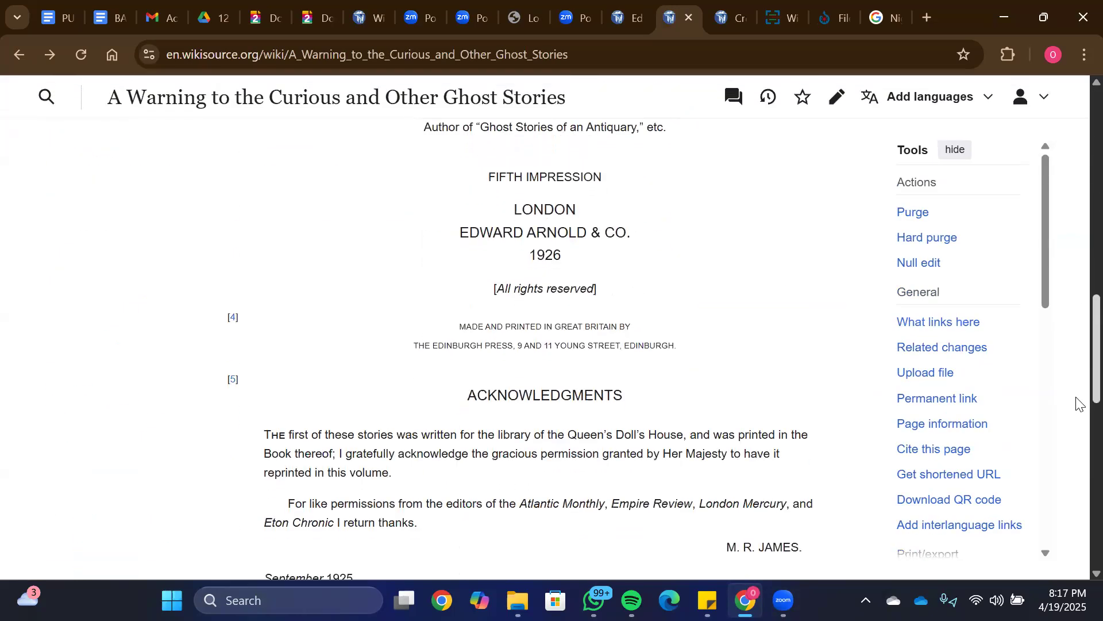
scroll(1076, 454, down, 3)
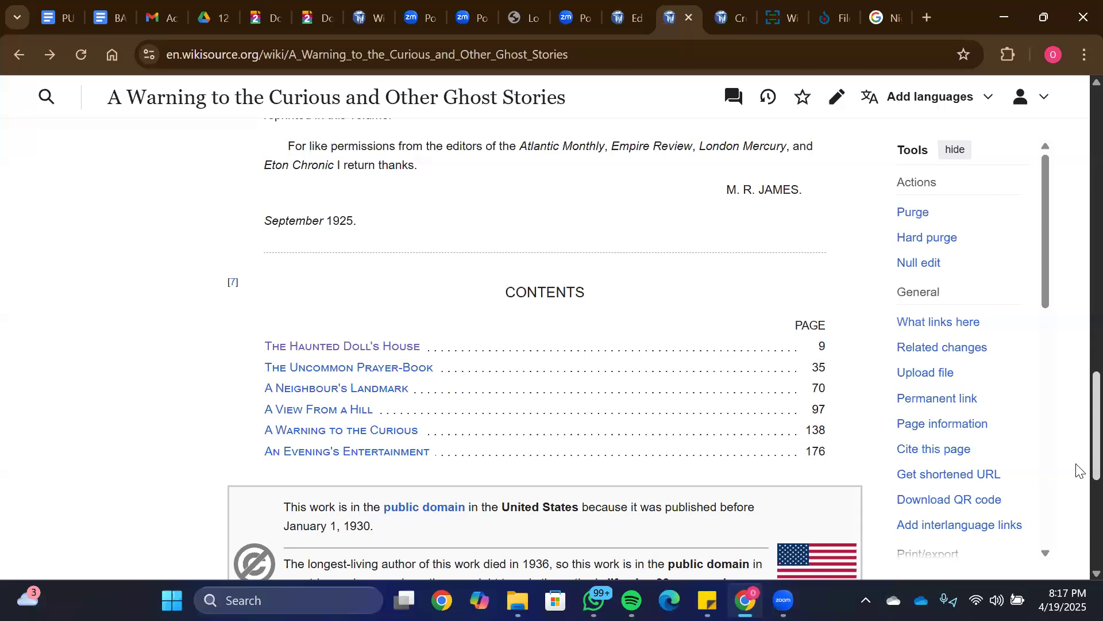
scroll(1077, 500, down, 4)
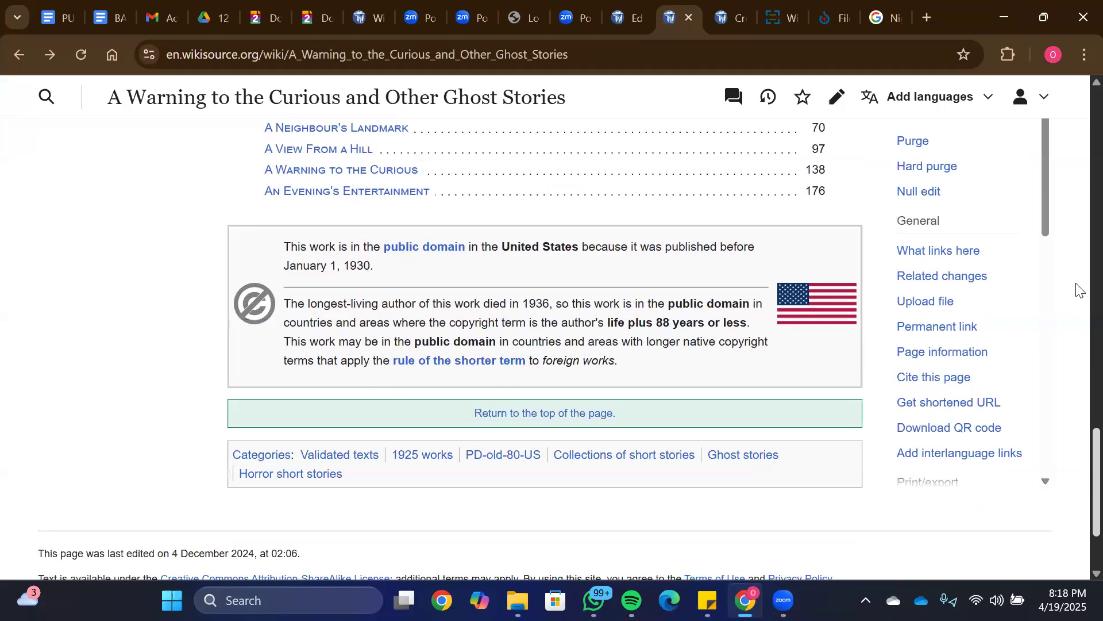
scroll(1077, 230, up, 20)
scroll(1077, 468, down, 20)
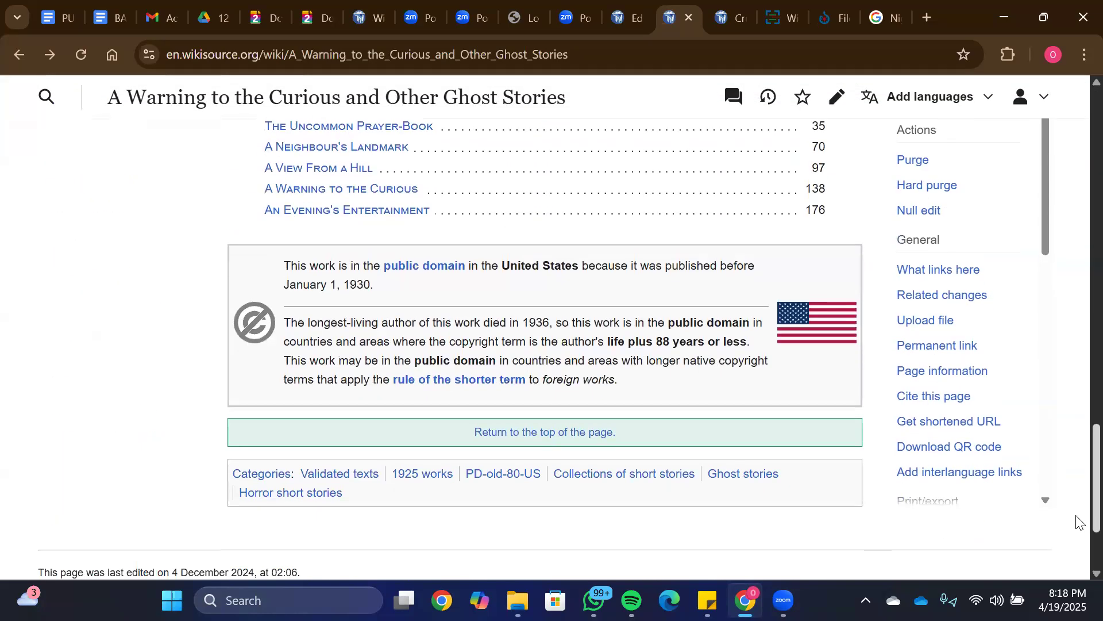
scroll(1077, 106, up, 20)
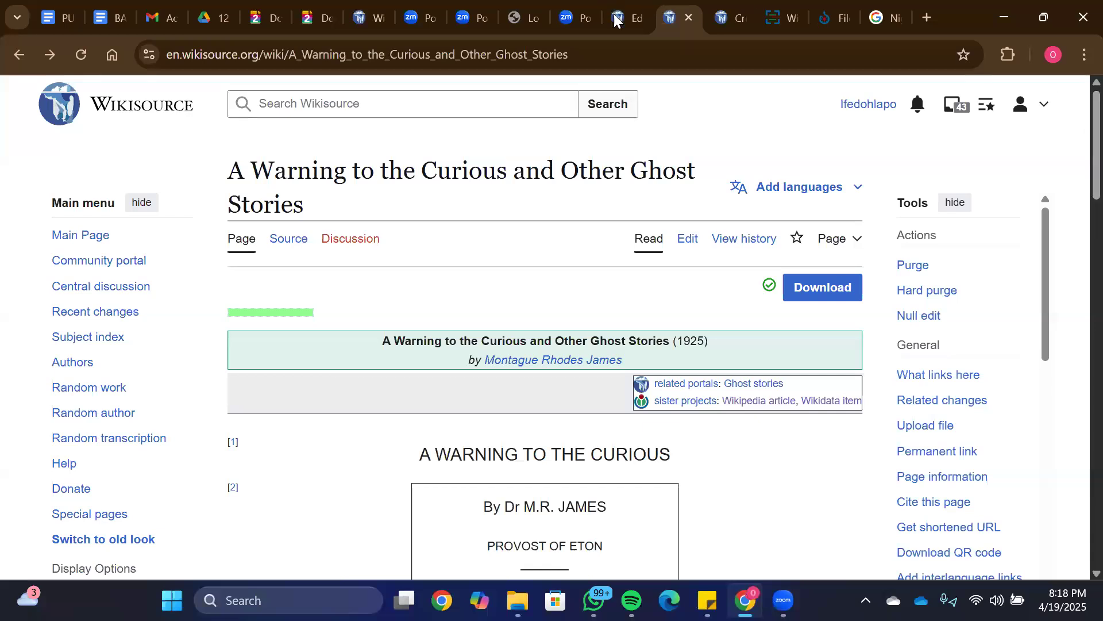
click(19, 57)
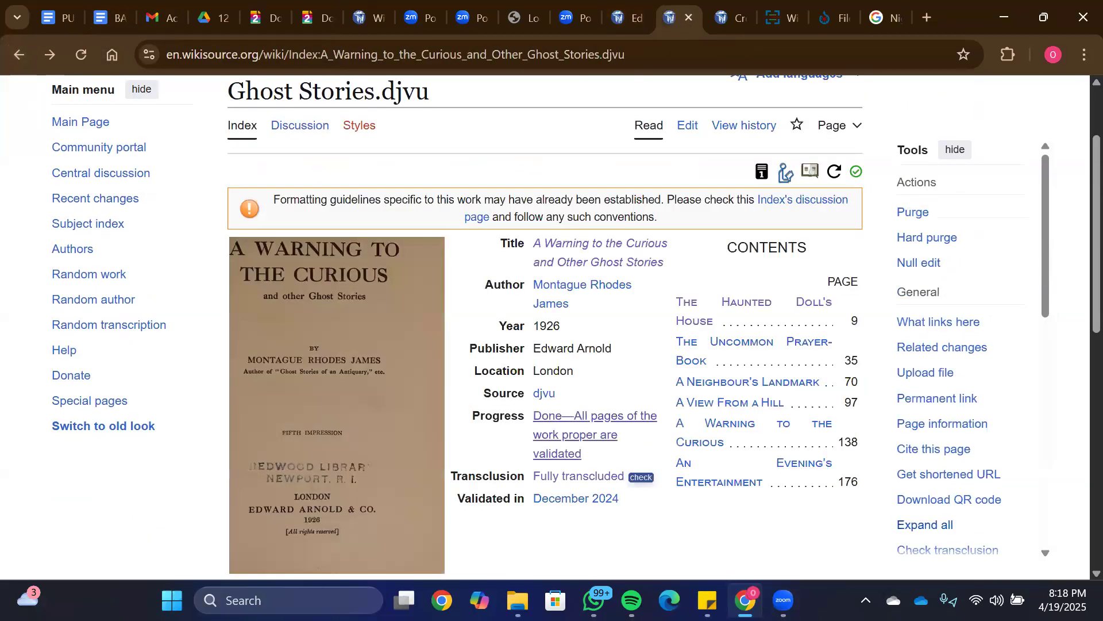